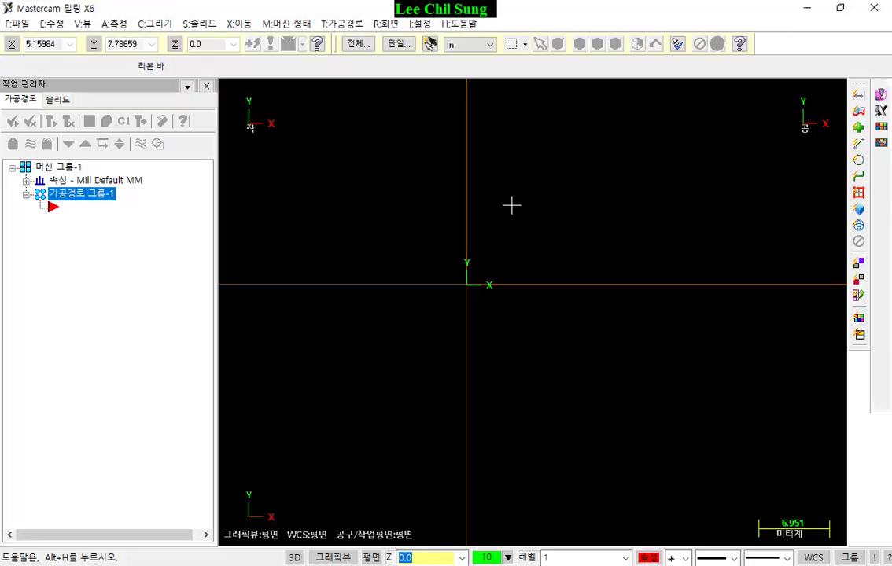
# Draw a rectangle anchored by its centre at the origin, about 39.5 mm wide and 37.3 mm high.
pyautogui.scroll(-2, 477, 274)
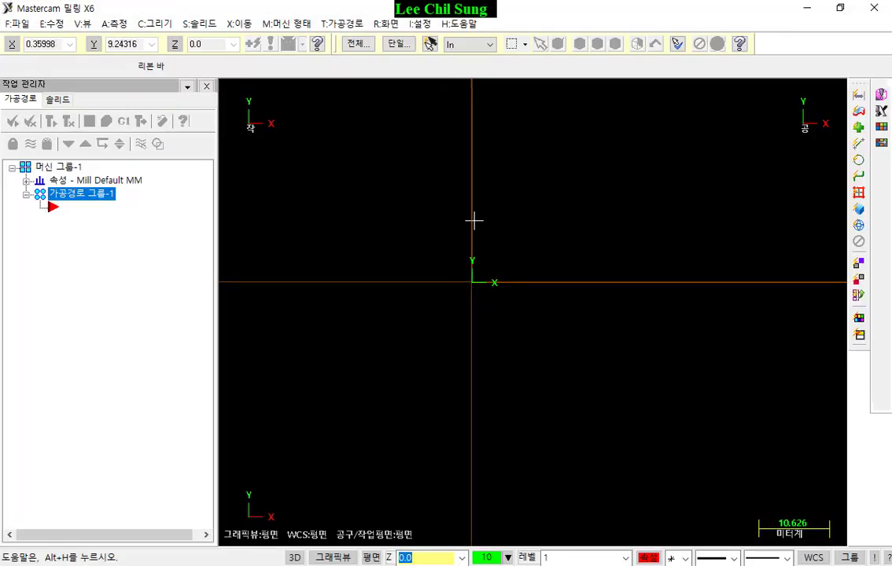
pyautogui.click(157, 24)
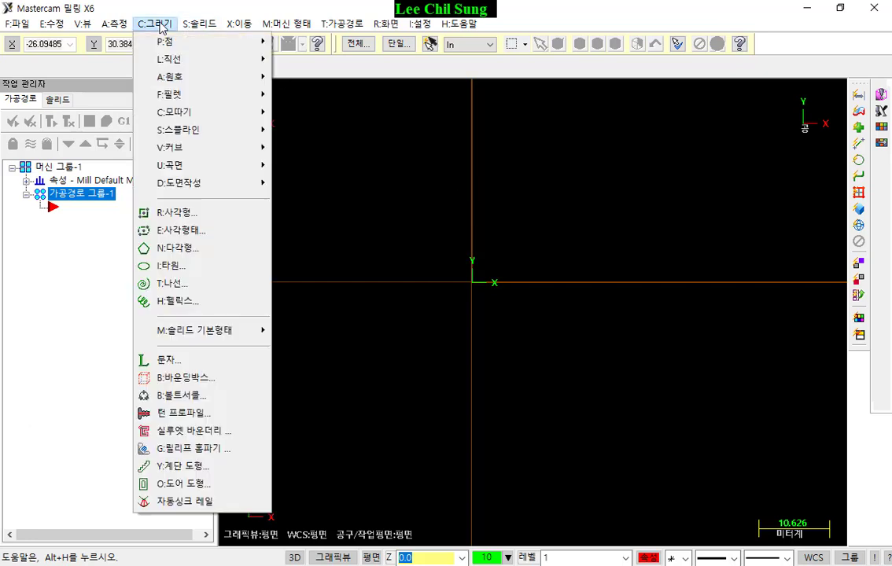
pyautogui.click(206, 214)
pyautogui.click(556, 67)
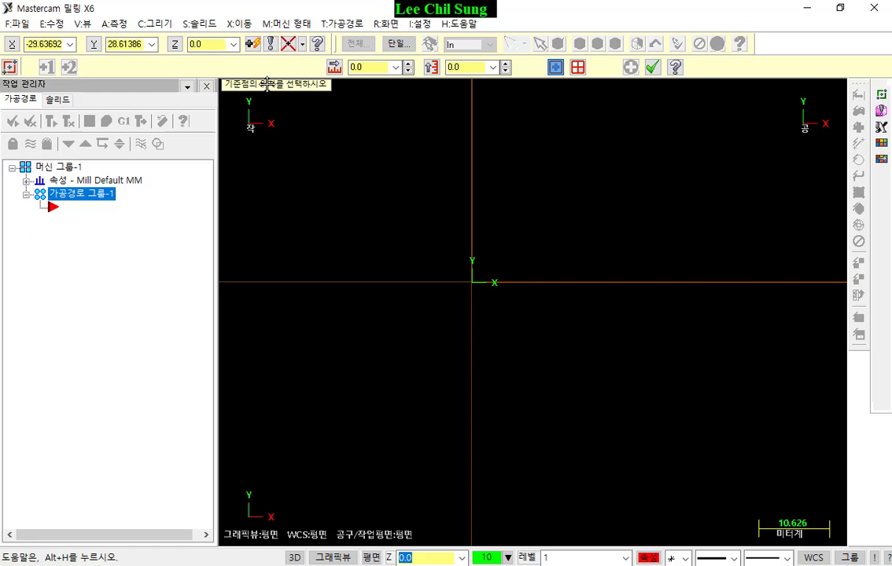
pyautogui.moveTo(267, 85); pyautogui.dragTo(311, 145)
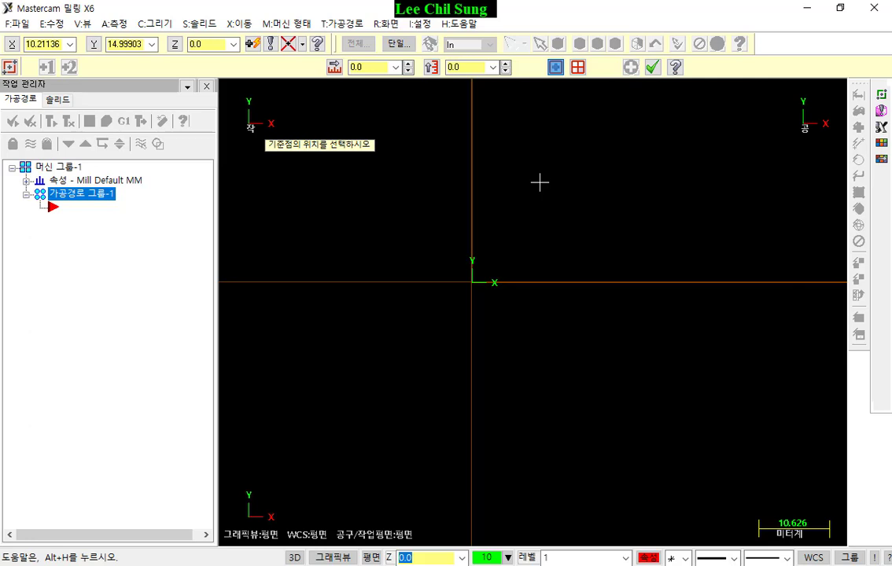
pyautogui.click(472, 282)
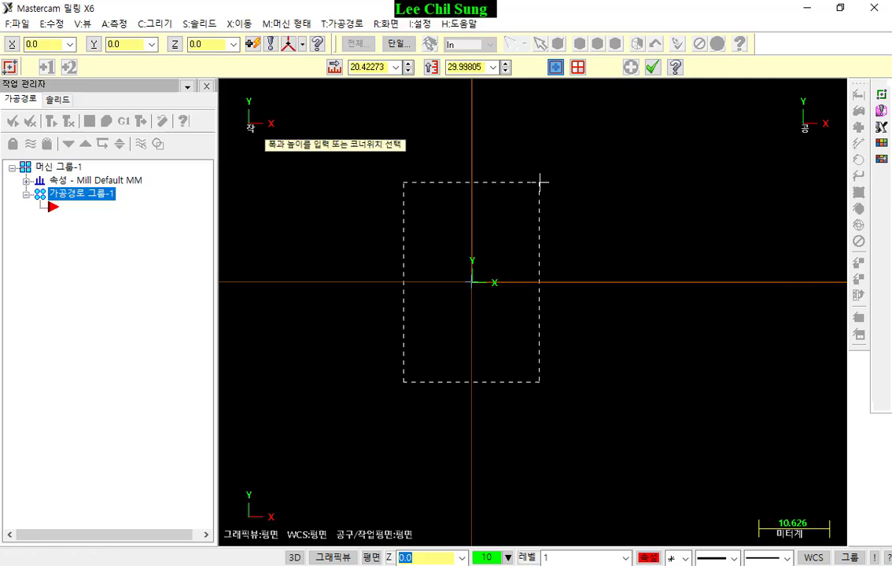
pyautogui.click(604, 157)
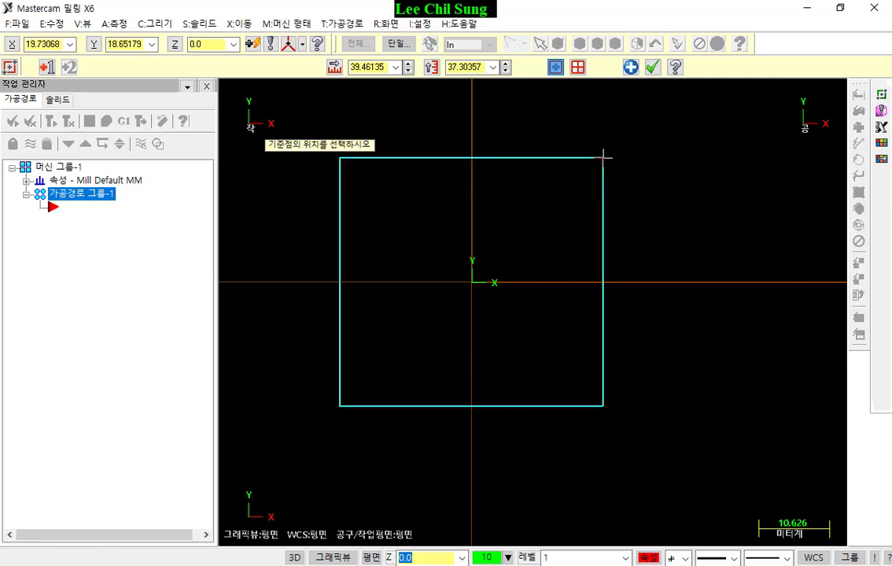
# Set the rectangle's width and height to 70 mm each and finish the rectangle command.
pyautogui.click(377, 67)
pyautogui.write('7')
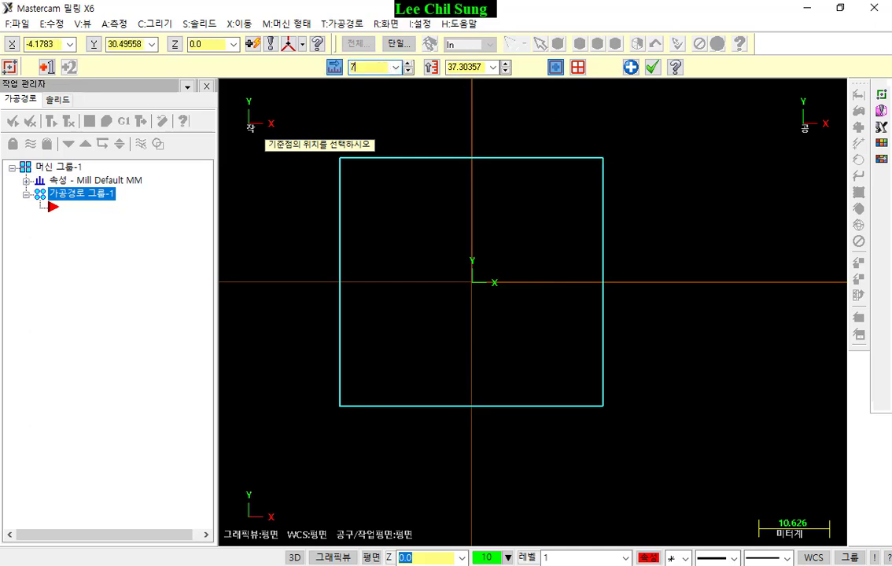
pyautogui.write('0')
pyautogui.press('Tab')
pyautogui.write('7')
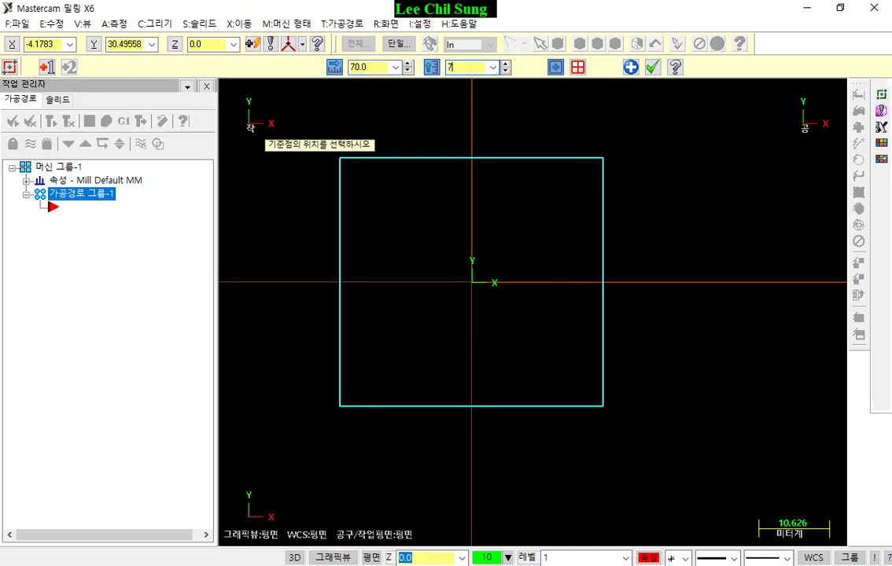
pyautogui.press('Tab')
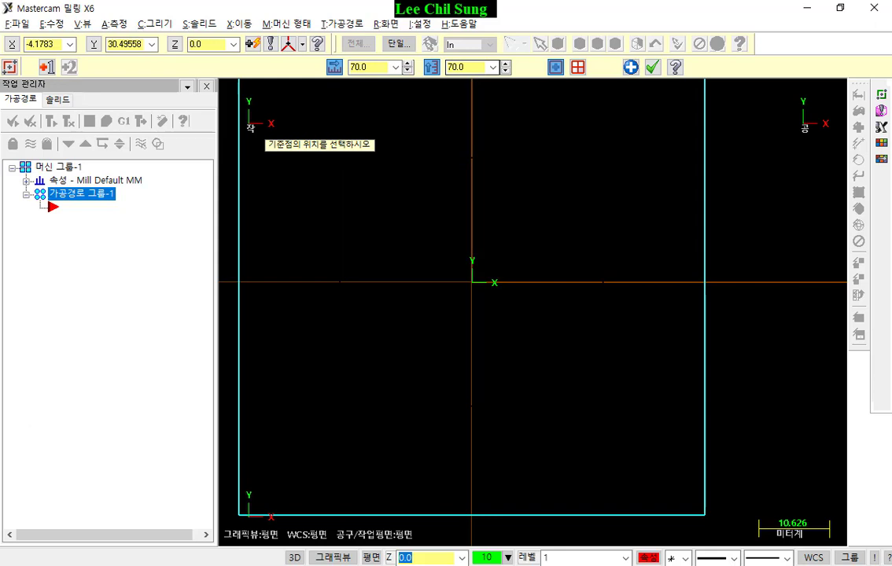
pyautogui.click(560, 178)
pyautogui.scroll(-1, 559, 232)
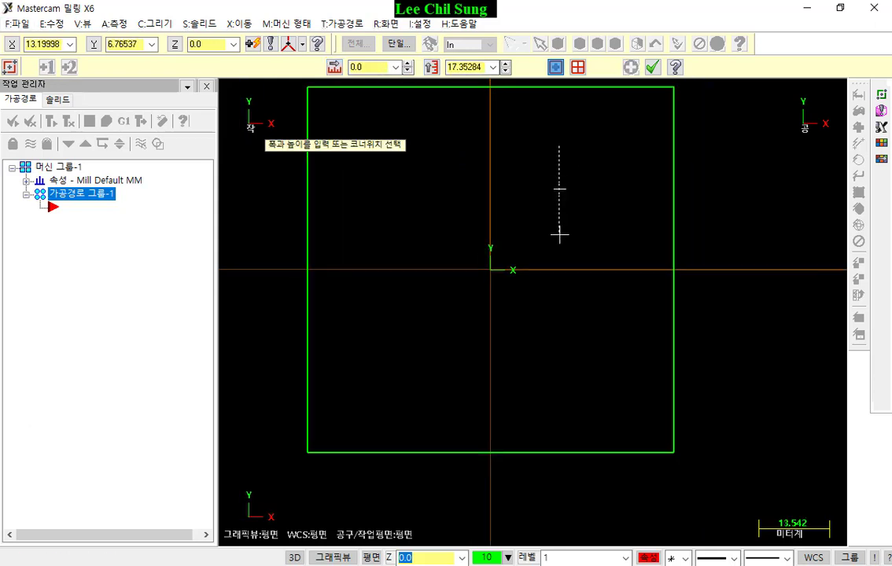
pyautogui.press('Escape')
pyautogui.scroll(-1, 549, 238)
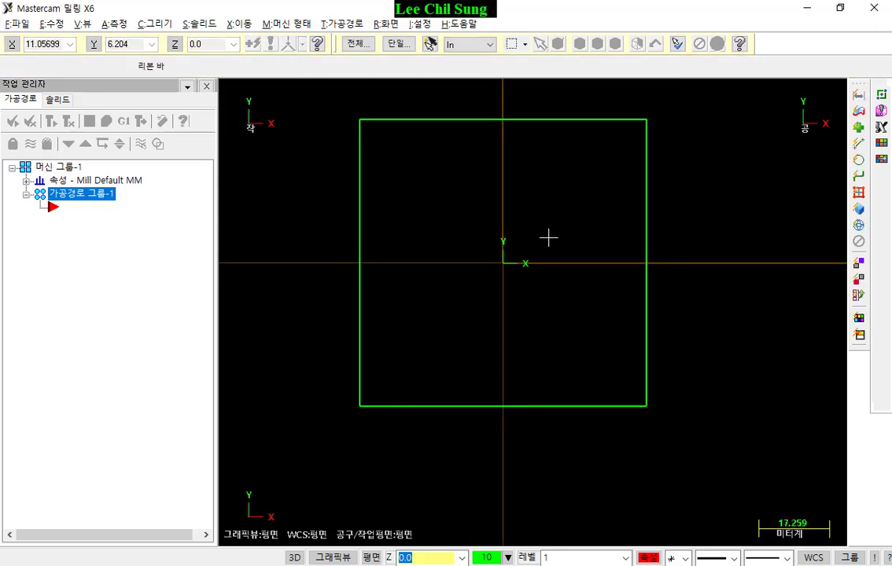
# Start a contour toolpath and chain the square from the lower part of its left edge, running upward.
pyautogui.scroll(1, 548, 237)
pyautogui.scroll(-1, 567, 229)
pyautogui.scroll(1, 581, 207)
pyautogui.scroll(-1, 551, 251)
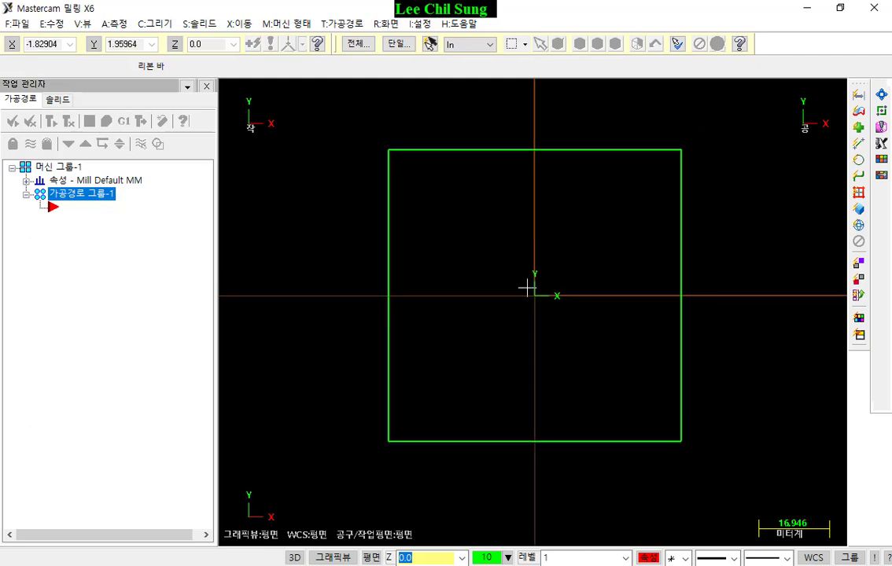
pyautogui.scroll(-1, 525, 289)
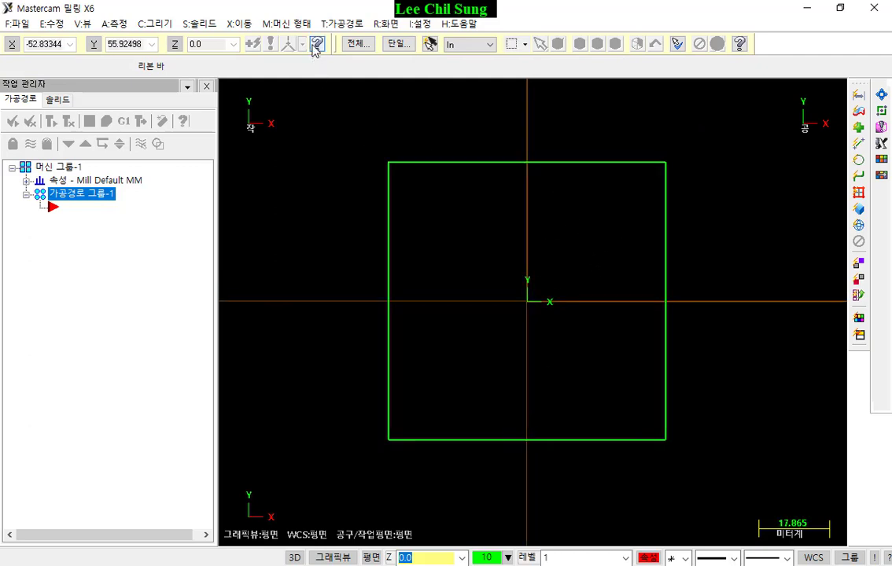
pyautogui.click(341, 24)
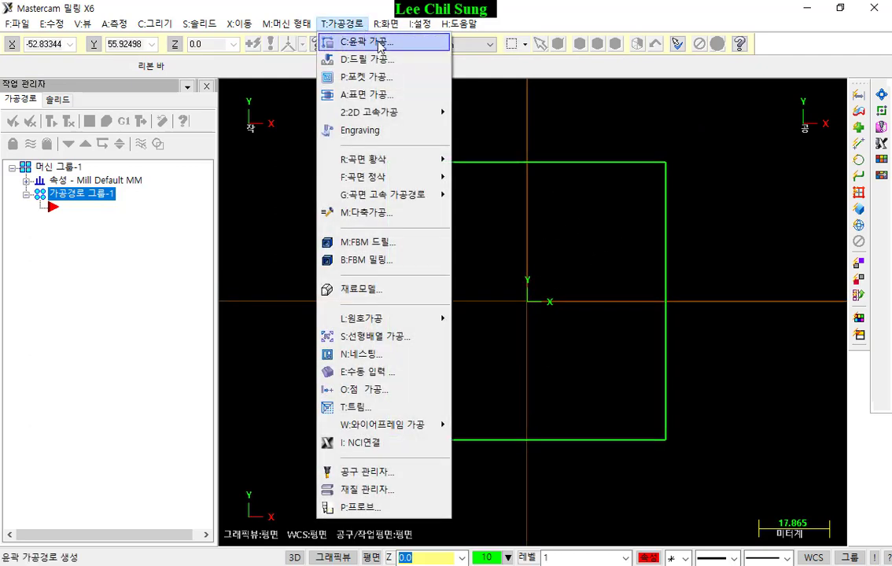
pyautogui.click(381, 44)
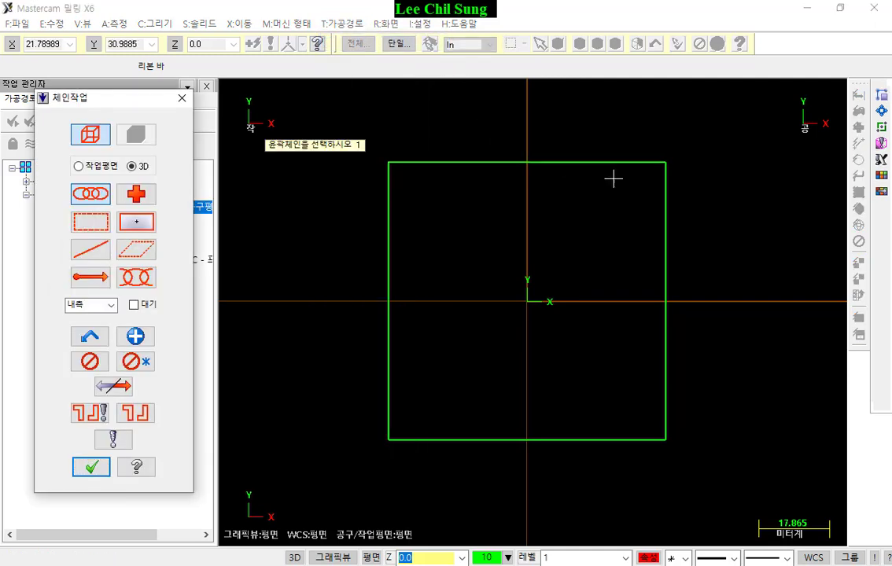
pyautogui.scroll(-2, 690, 189)
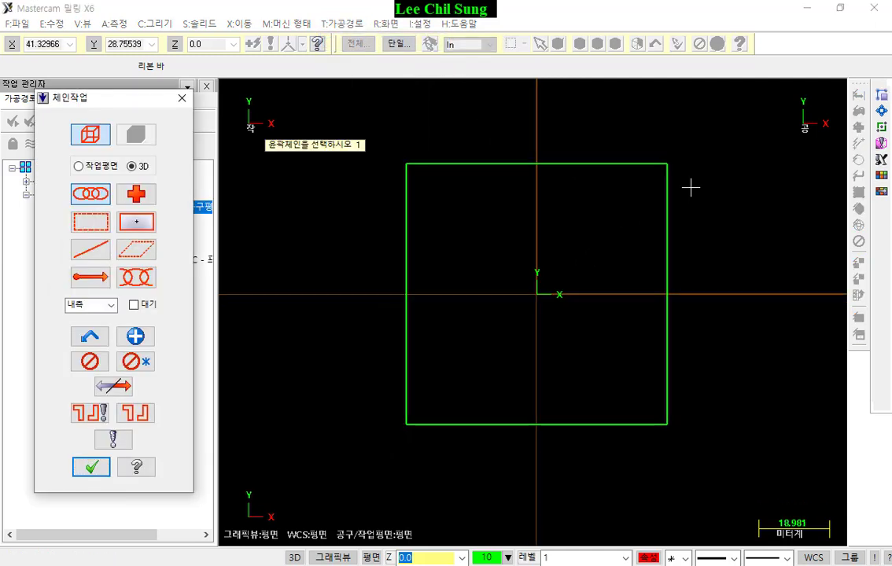
pyautogui.click(466, 335)
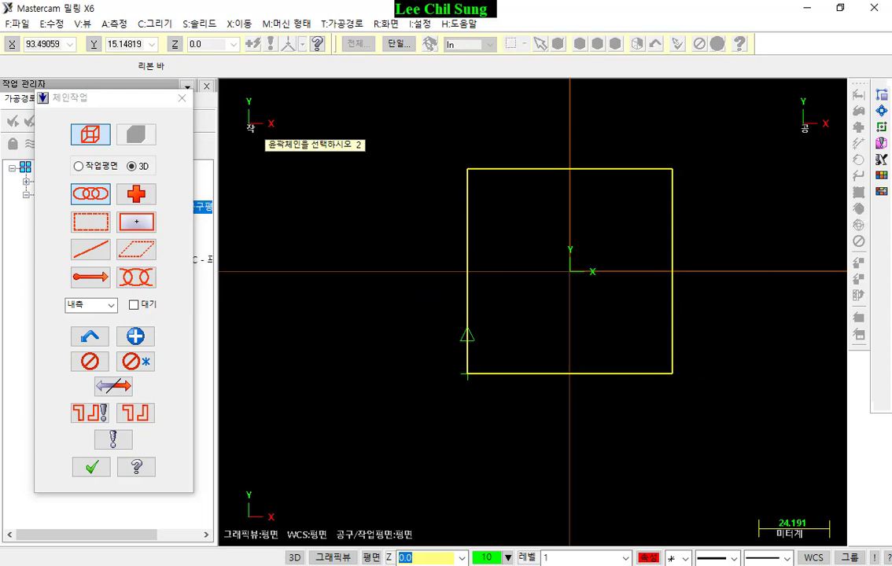
pyautogui.moveTo(483, 379)
pyautogui.mouseDown()
pyautogui.moveTo(464, 384)
pyautogui.moveTo(482, 378)
pyautogui.mouseUp()
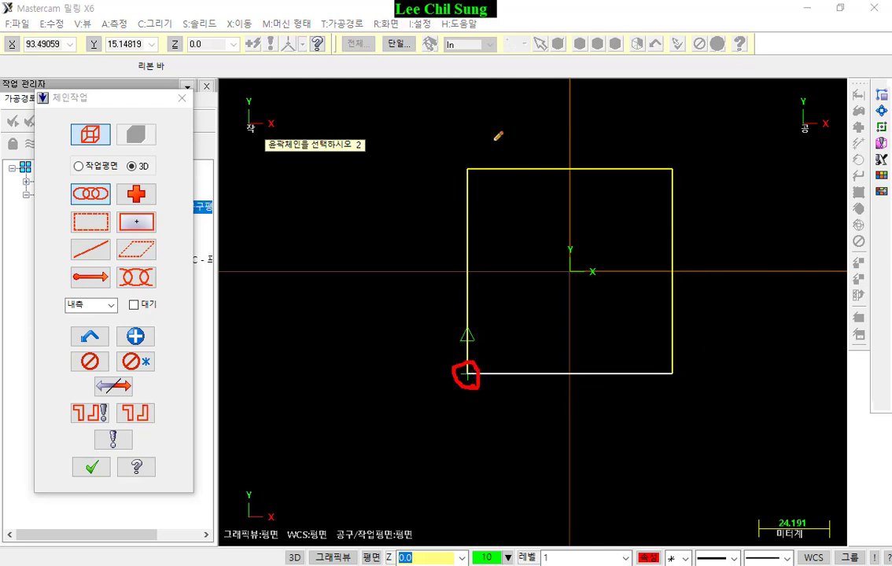
pyautogui.moveTo(471, 376)
pyautogui.mouseDown()
pyautogui.moveTo(437, 308)
pyautogui.moveTo(504, 350)
pyautogui.moveTo(479, 376)
pyautogui.mouseUp()
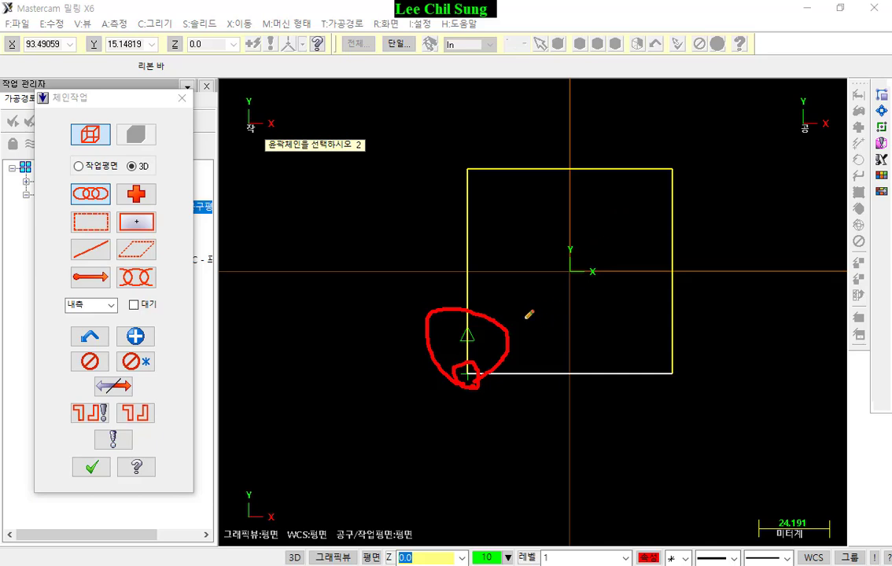
pyautogui.moveTo(411, 376)
pyautogui.mouseDown()
pyautogui.moveTo(399, 289)
pyautogui.moveTo(406, 268)
pyautogui.mouseUp()
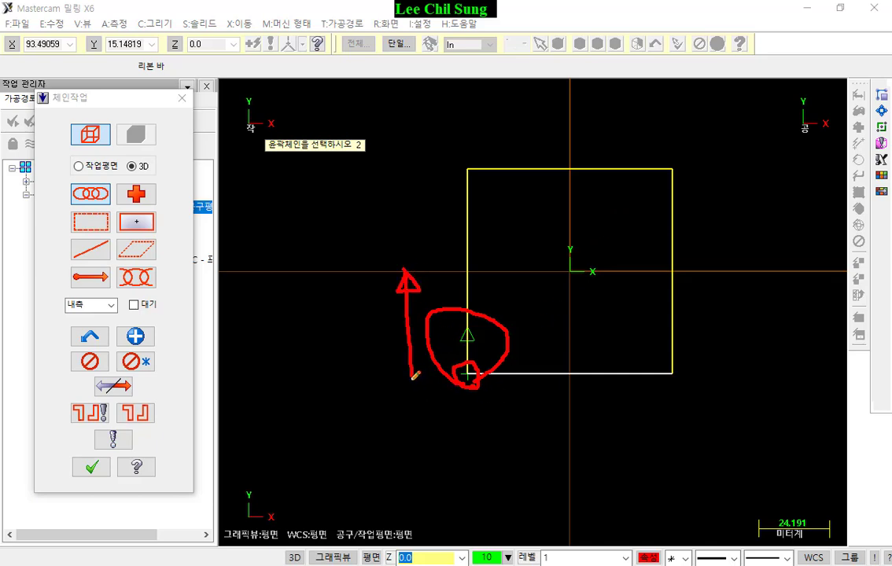
pyautogui.moveTo(412, 378)
pyautogui.mouseDown()
pyautogui.moveTo(368, 469)
pyautogui.moveTo(385, 465)
pyautogui.mouseUp()
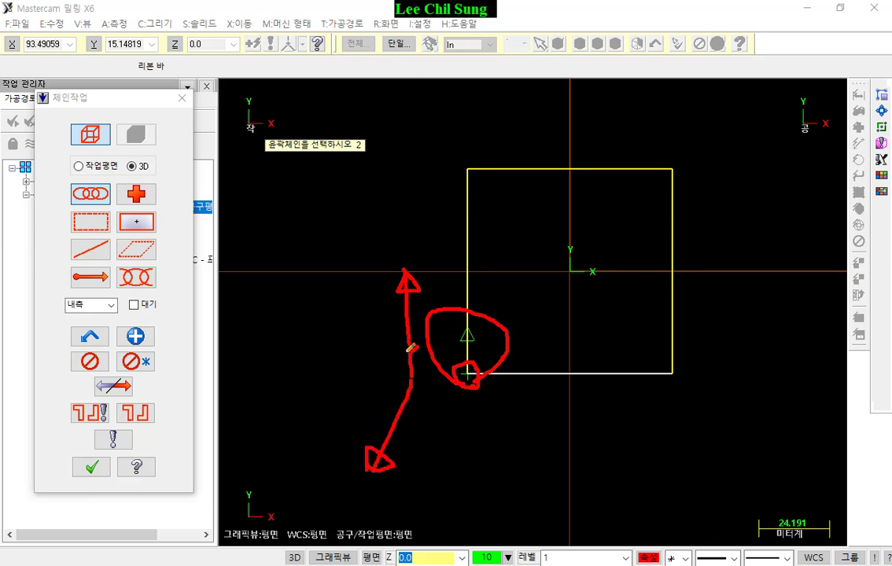
pyautogui.moveTo(410, 349); pyautogui.dragTo(409, 350)
pyautogui.moveTo(370, 460)
pyautogui.mouseDown()
pyautogui.moveTo(354, 434)
pyautogui.moveTo(405, 469)
pyautogui.moveTo(378, 459)
pyautogui.mouseUp()
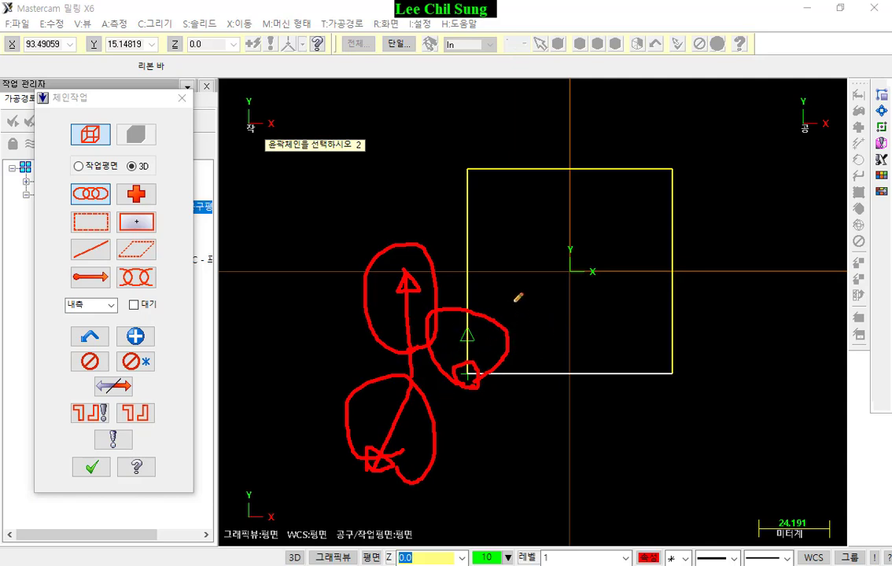
pyautogui.rightClick(421, 169)
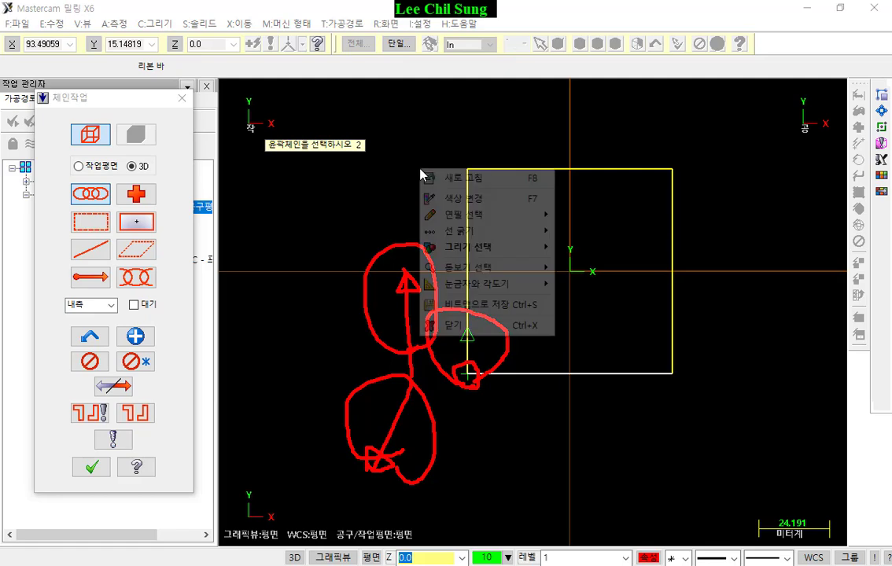
pyautogui.click(468, 324)
# Accept the chain and generate the 2D contour toolpath with the existing parameters, keeping its path displayed around the square.
pyautogui.click(91, 467)
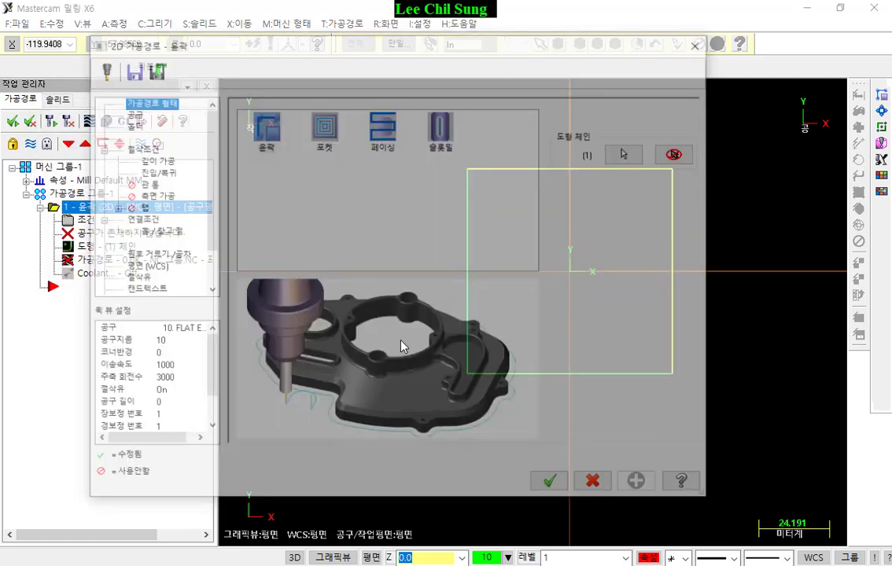
pyautogui.click(553, 484)
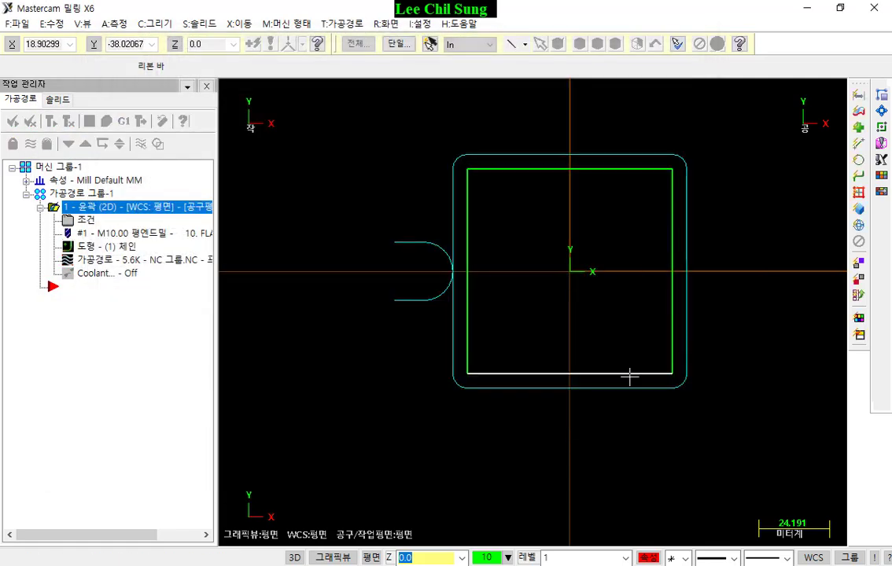
pyautogui.scroll(3, 735, 267)
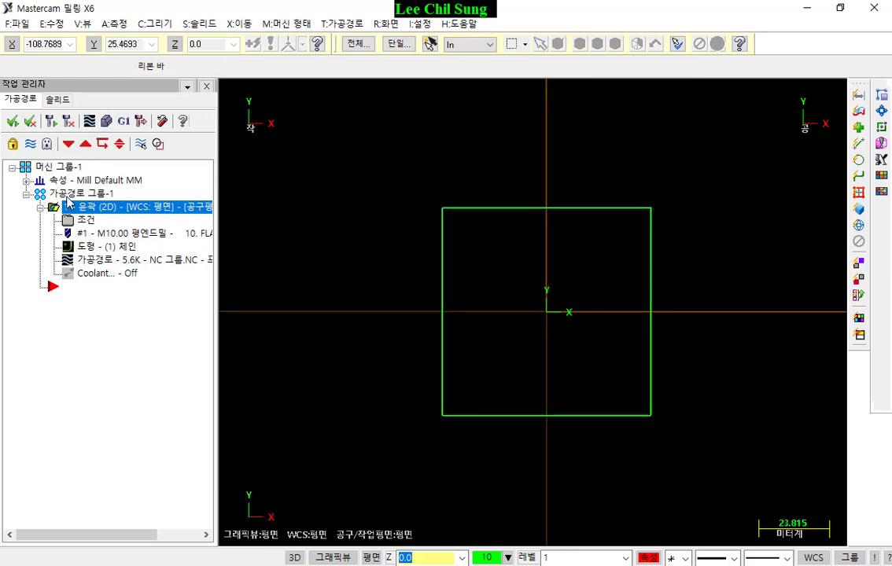
pyautogui.scroll(-2, 464, 330)
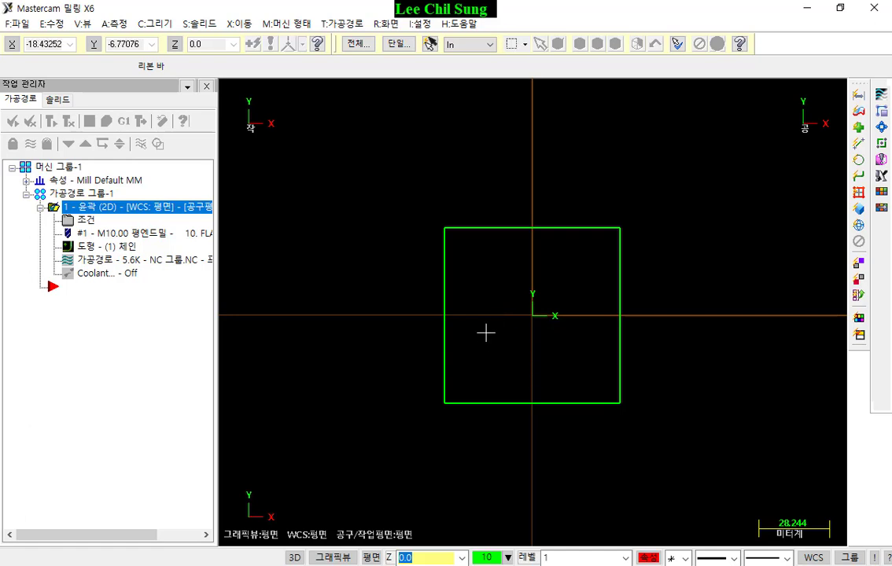
pyautogui.click(84, 209)
pyautogui.scroll(3, 643, 338)
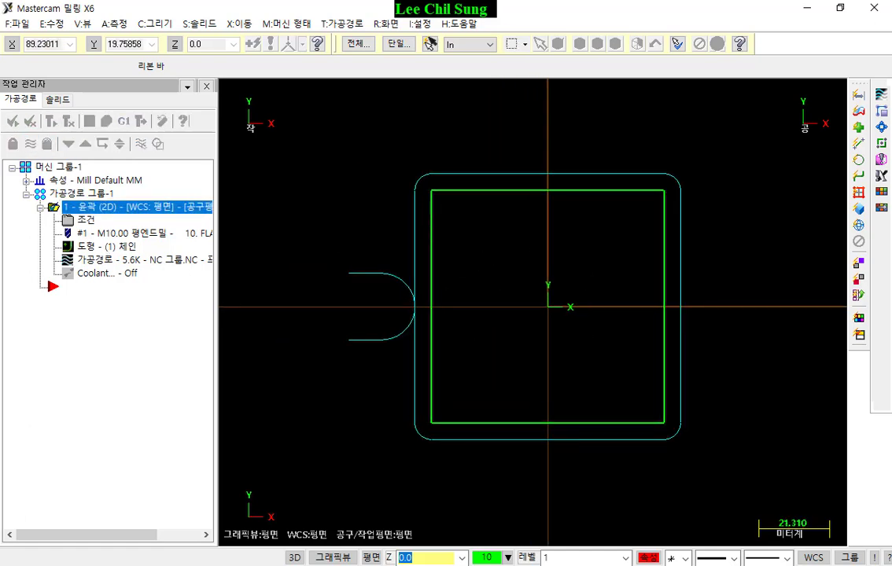
pyautogui.click(889, 236)
pyautogui.moveTo(362, 343)
pyautogui.mouseDown()
pyautogui.moveTo(353, 360)
pyautogui.moveTo(364, 338)
pyautogui.mouseUp()
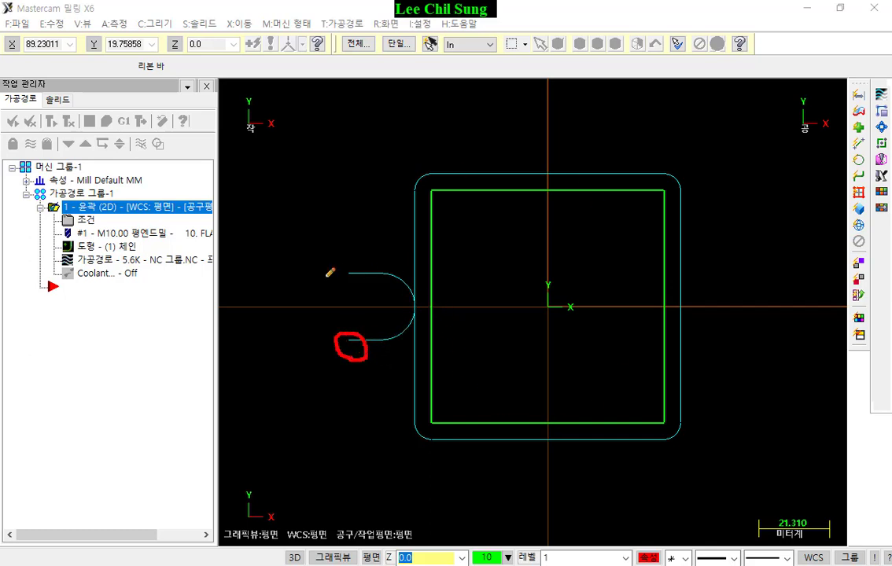
pyautogui.moveTo(417, 305); pyautogui.dragTo(442, 302)
pyautogui.rightClick(478, 273)
pyautogui.click(539, 424)
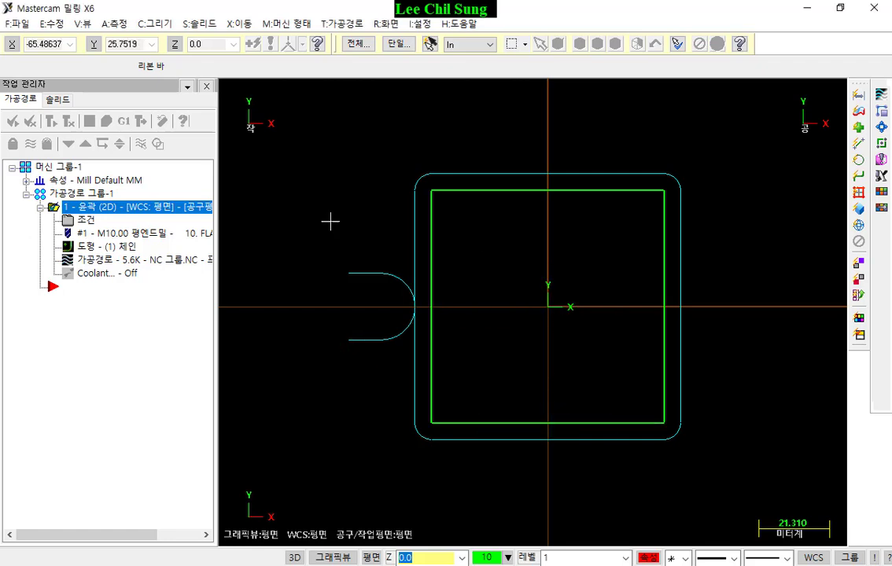
# In the contour toolpath's lead-in/out parameters, set the lead-in arc radius to 0 and copy it to the lead-out.
pyautogui.click(92, 222)
pyautogui.click(163, 172)
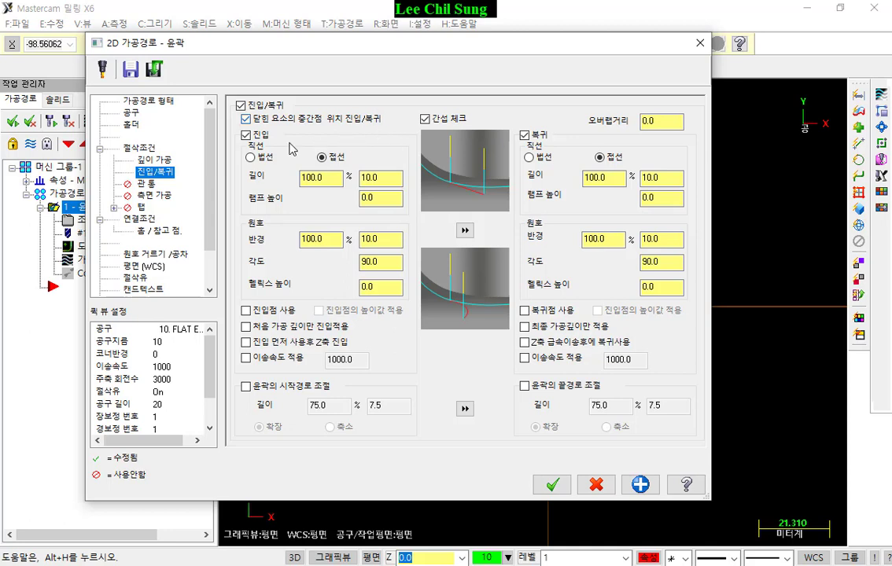
pyautogui.click(331, 177)
pyautogui.click(328, 240)
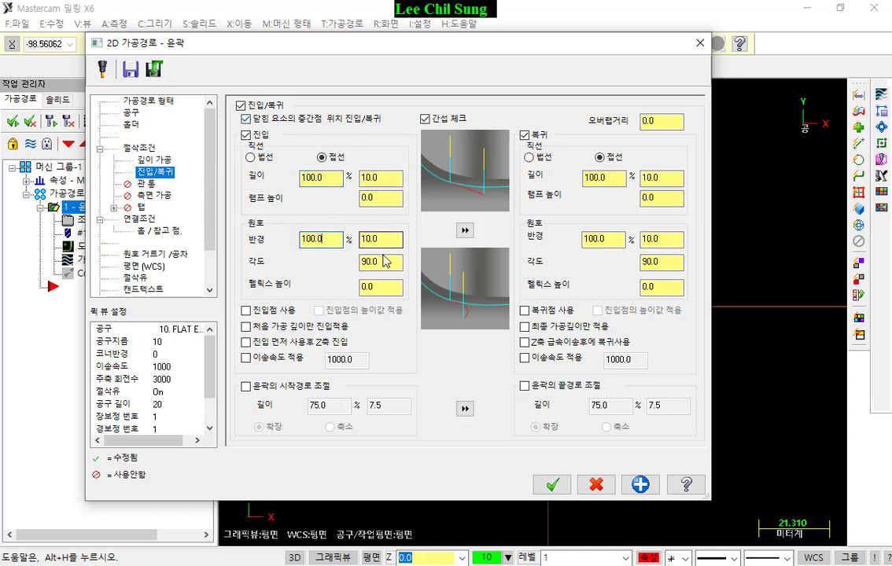
pyautogui.doubleClick(334, 243)
pyautogui.write('0')
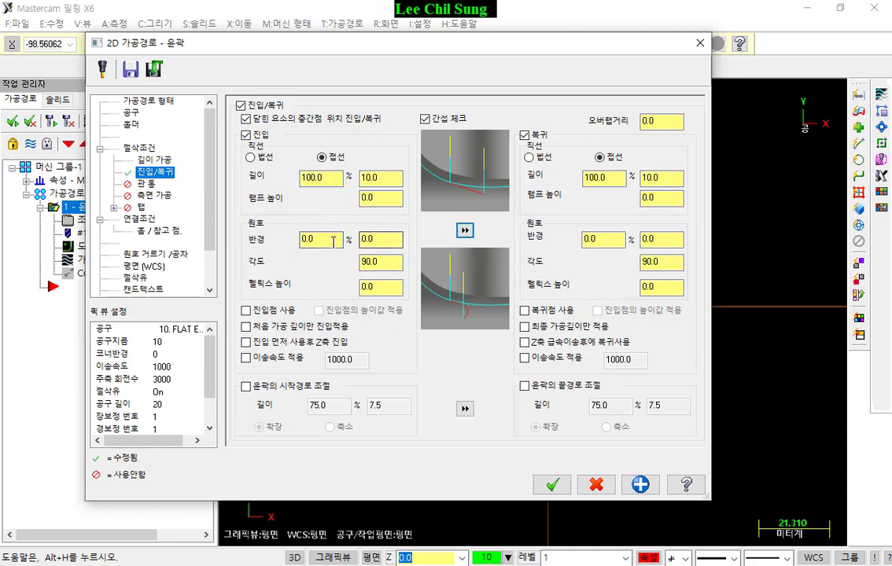
pyautogui.click(465, 230)
pyautogui.click(602, 240)
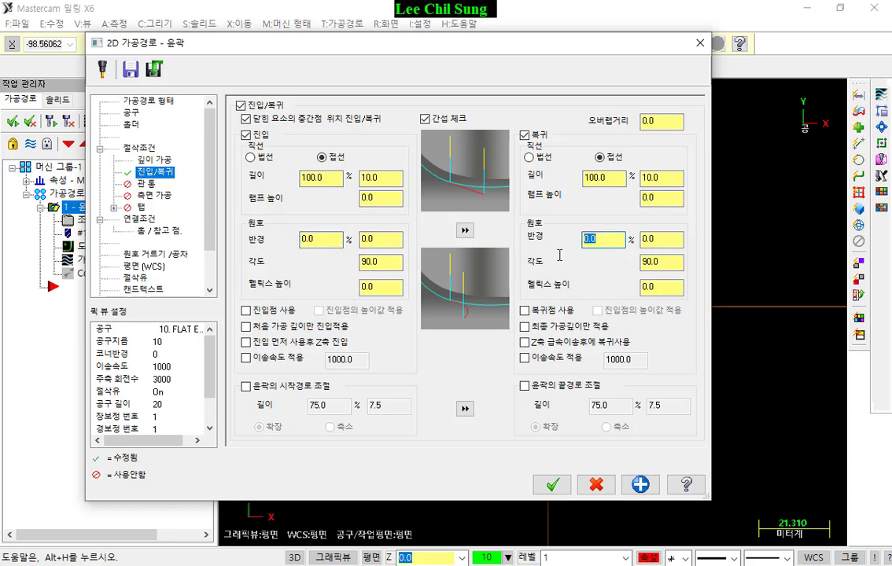
pyautogui.click(306, 239)
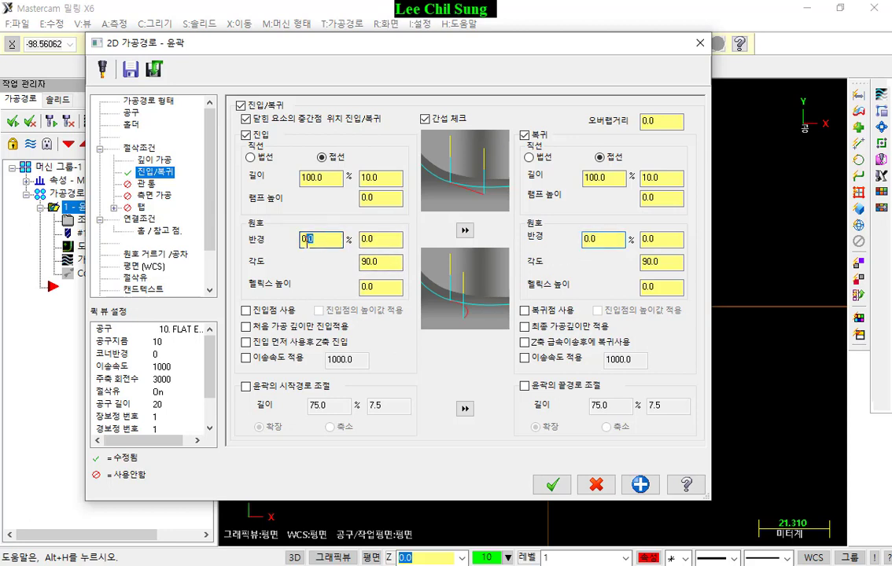
pyautogui.click(590, 239)
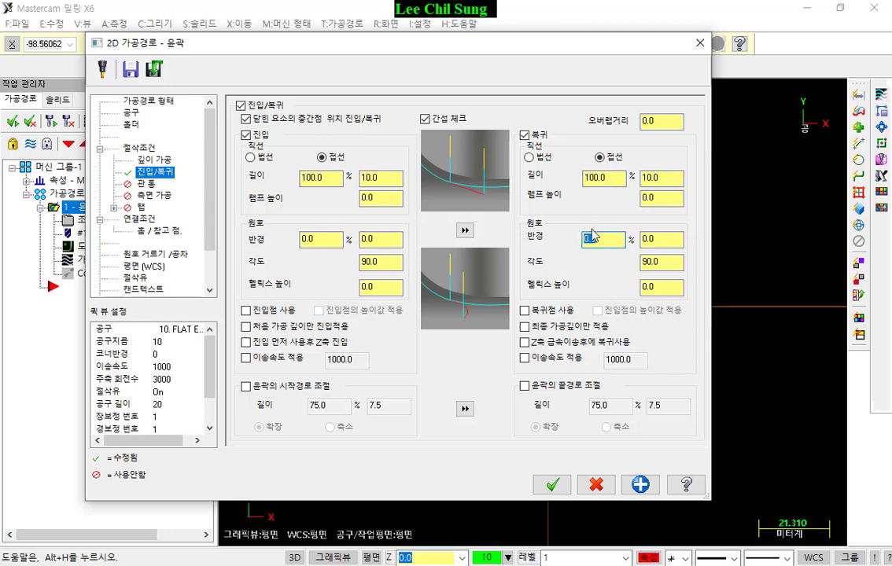
# Set the lead-in and lead-out lines to perpendicular, and accept the parameters to regenerate the contour toolpath.
pyautogui.click(252, 158)
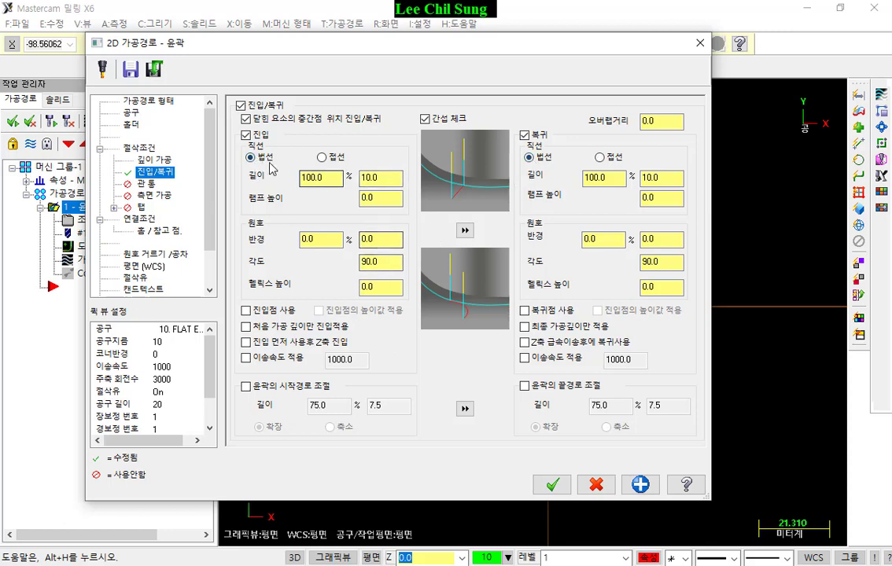
pyautogui.click(591, 239)
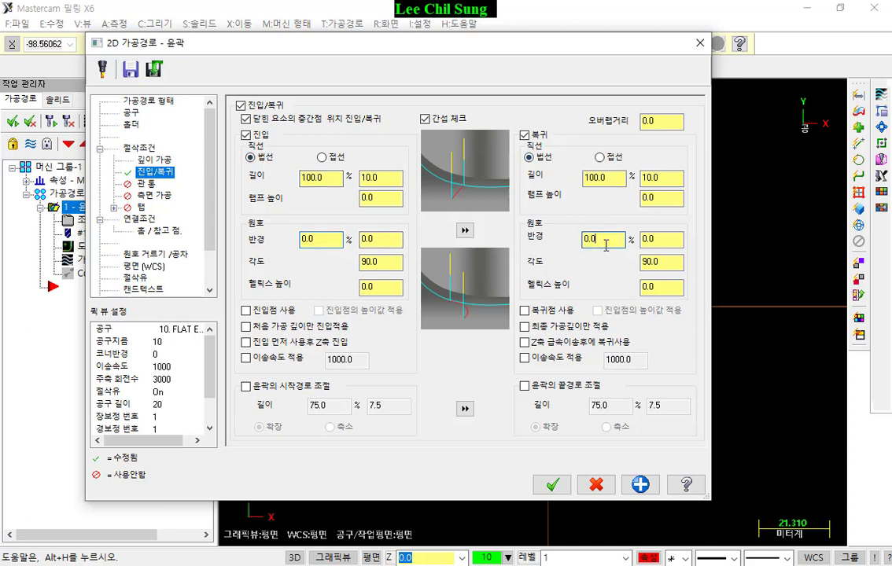
pyautogui.click(553, 486)
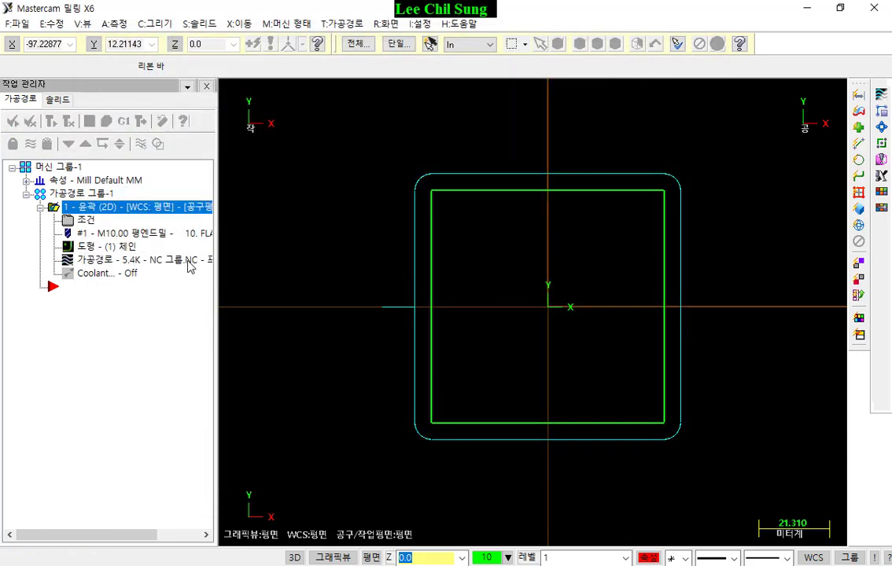
# Backplot the contour toolpath with expanded move details and step the tool along the perpendicular lead-in to the contour.
pyautogui.click(89, 120)
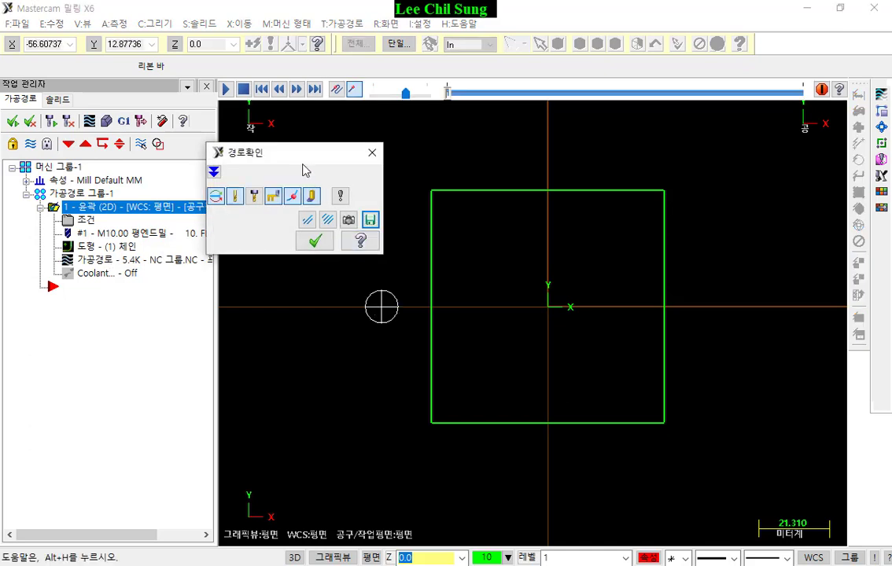
pyautogui.moveTo(299, 153); pyautogui.dragTo(228, 120)
pyautogui.click(144, 139)
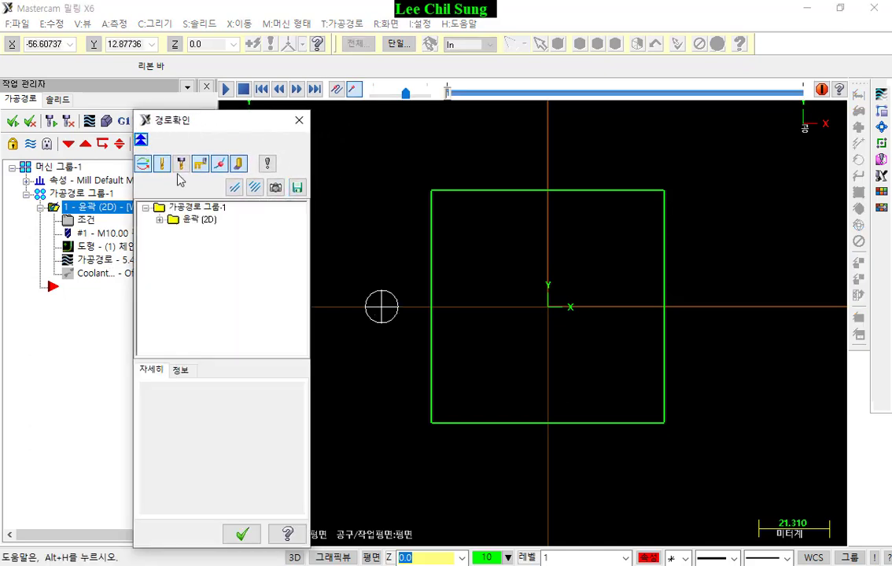
pyautogui.click(460, 127)
pyautogui.press('s')
pyautogui.press('s')
pyautogui.press('s')
pyautogui.press('s')
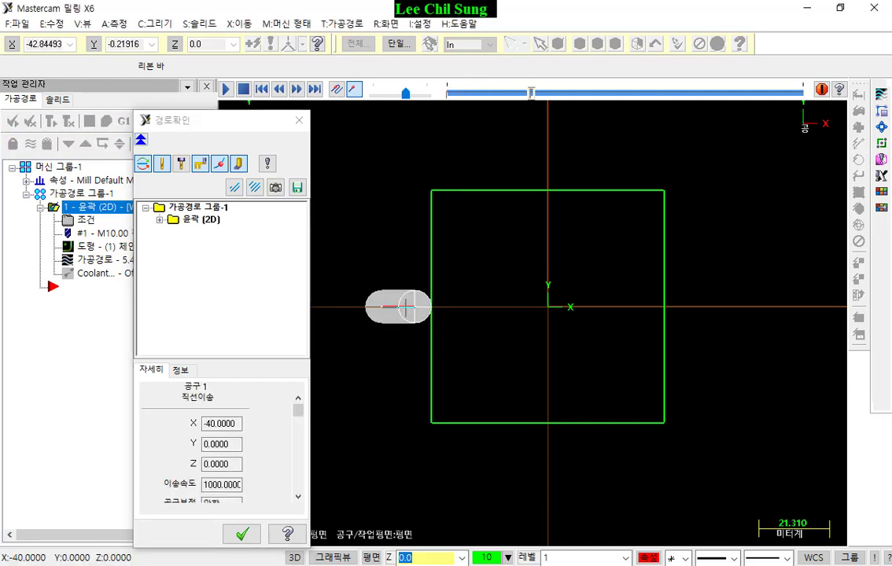
# Step the backplot through all sides and corners of the square and out along the perpendicular lead-out.
pyautogui.press('s')
pyautogui.press('s')
pyautogui.press('s')
pyautogui.press('s')
pyautogui.press('s')
pyautogui.press('s')
pyautogui.press('s')
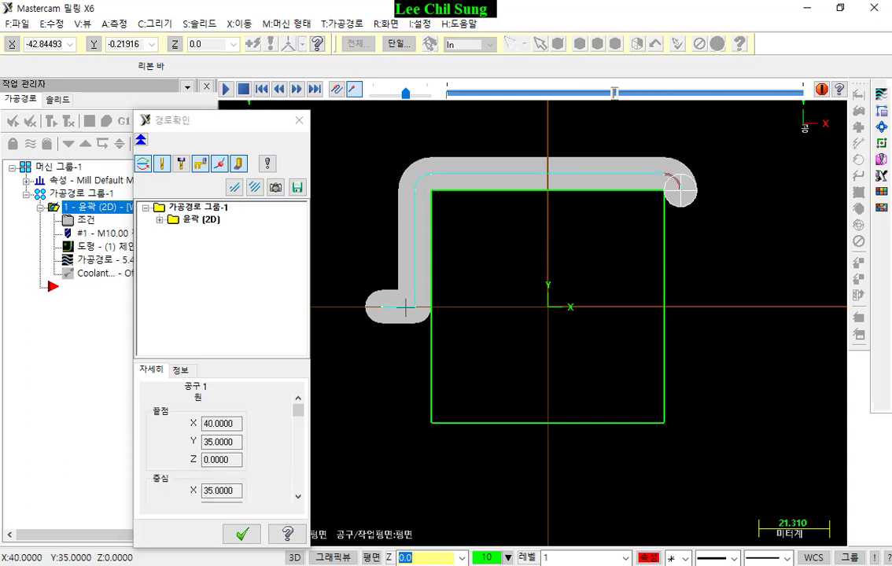
pyautogui.press('s')
pyautogui.press('s')
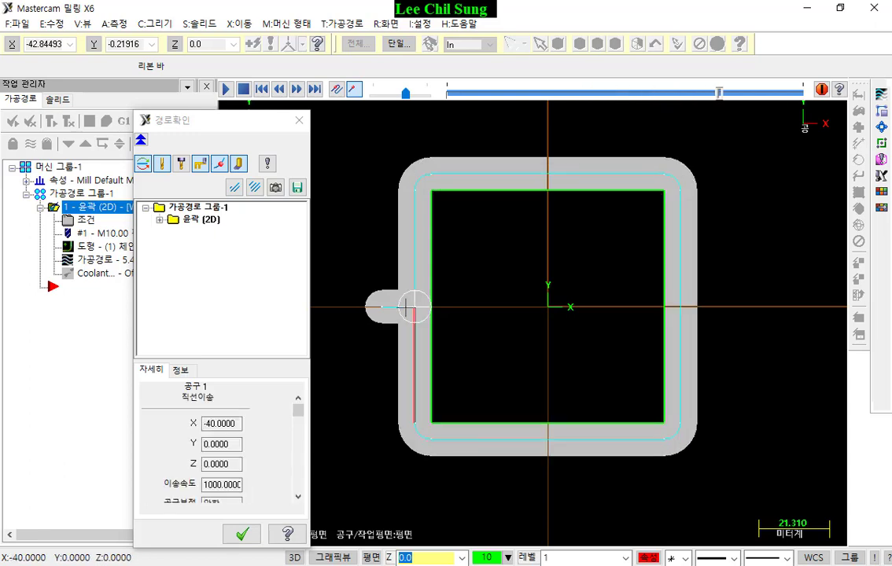
pyautogui.press('s')
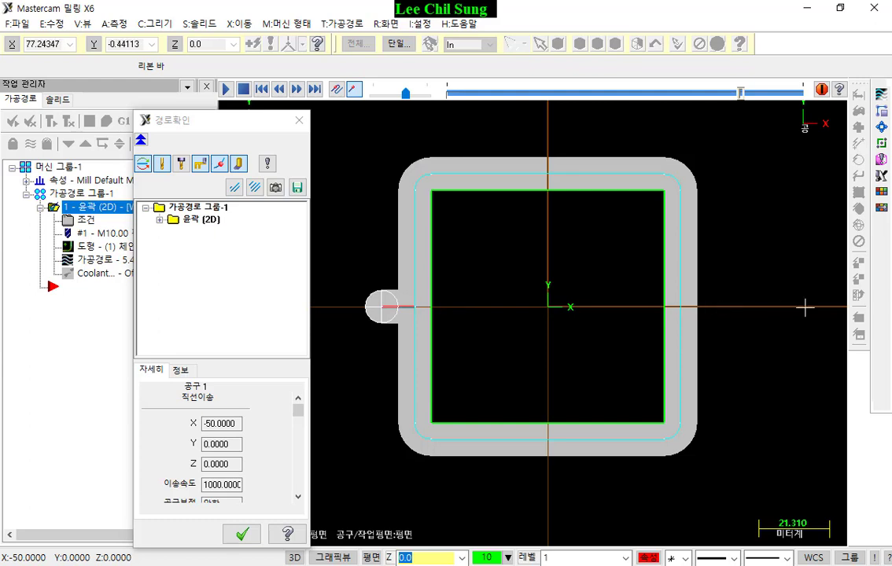
# Examine the lead line and tool beside the square's left edge in a tilted 3D view and in the top view.
pyautogui.scroll(-1, 591, 308)
pyautogui.scroll(3, 488, 346)
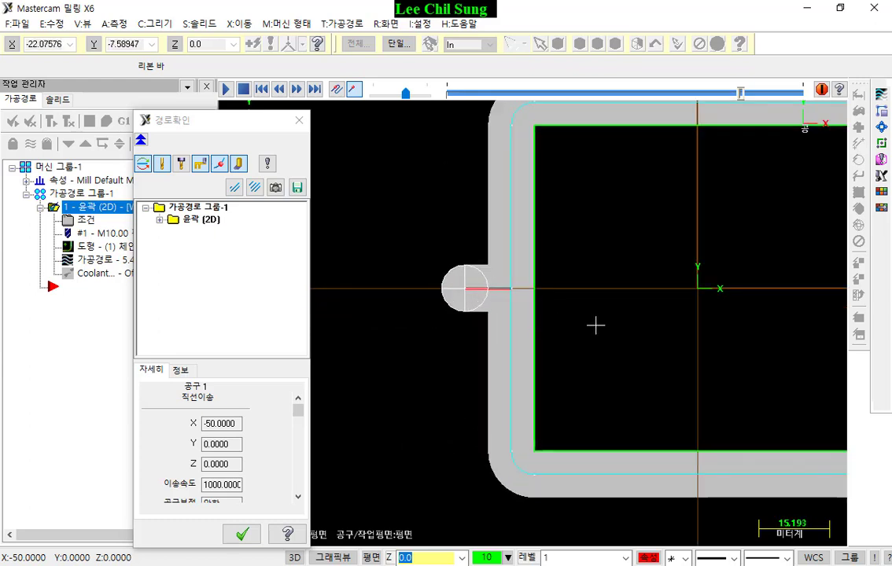
pyautogui.moveTo(603, 342); pyautogui.dragTo(588, 267, button='middle')
pyautogui.scroll(2, 574, 281)
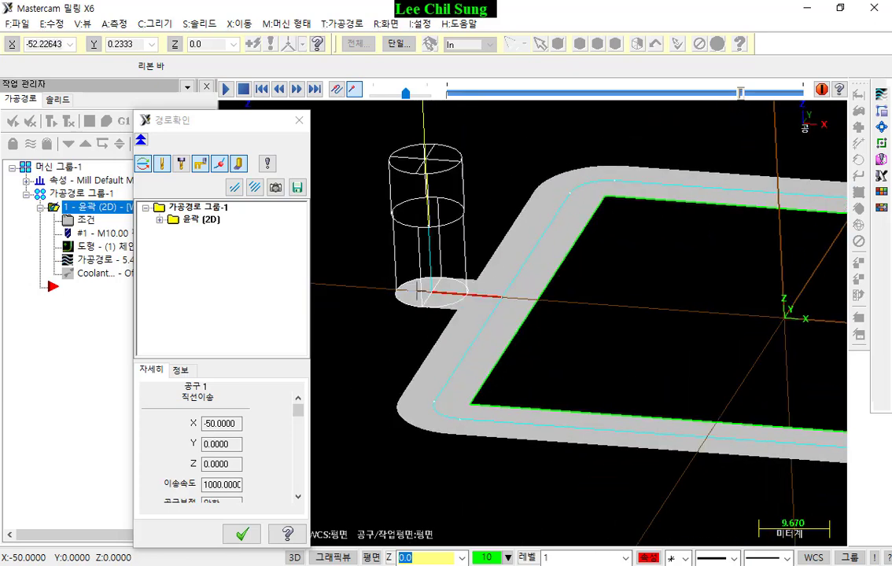
pyautogui.scroll(3, 435, 292)
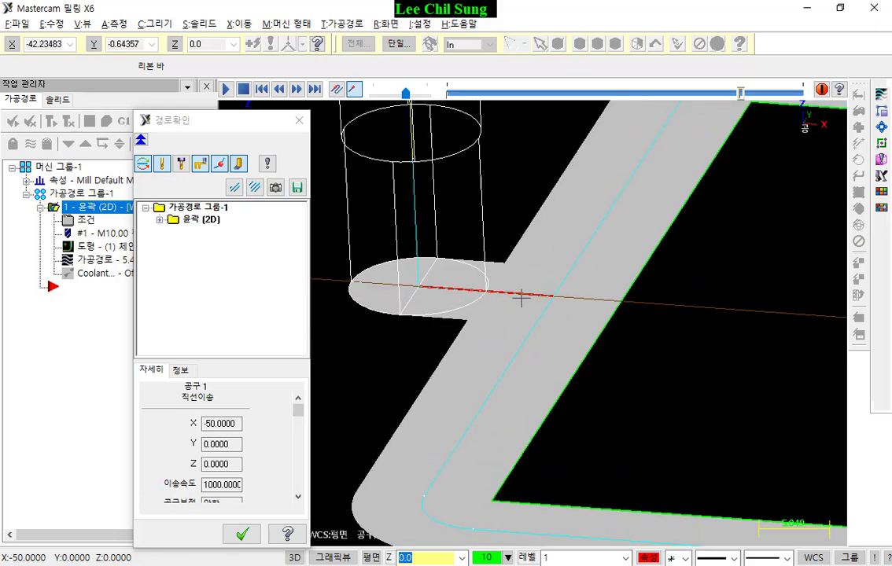
pyautogui.hotkey('alt', '1')
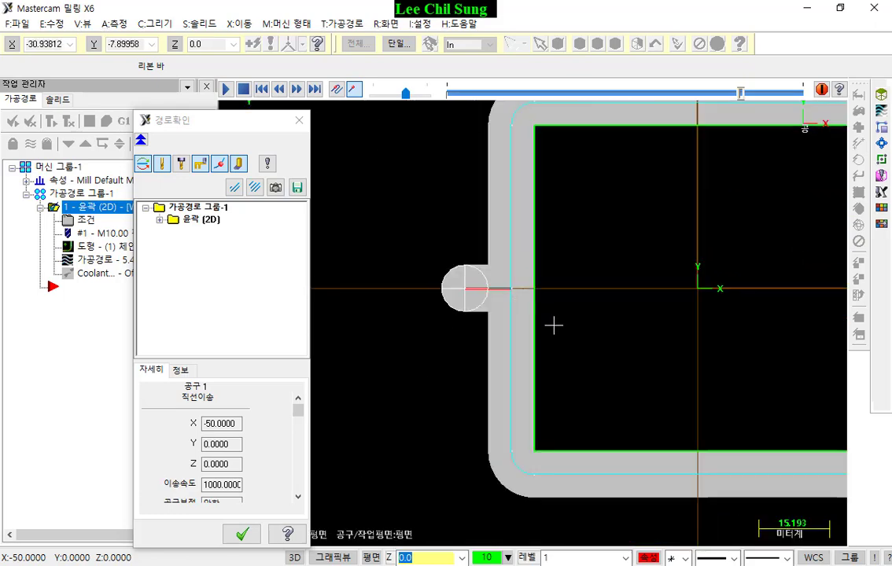
pyautogui.scroll(3, 507, 292)
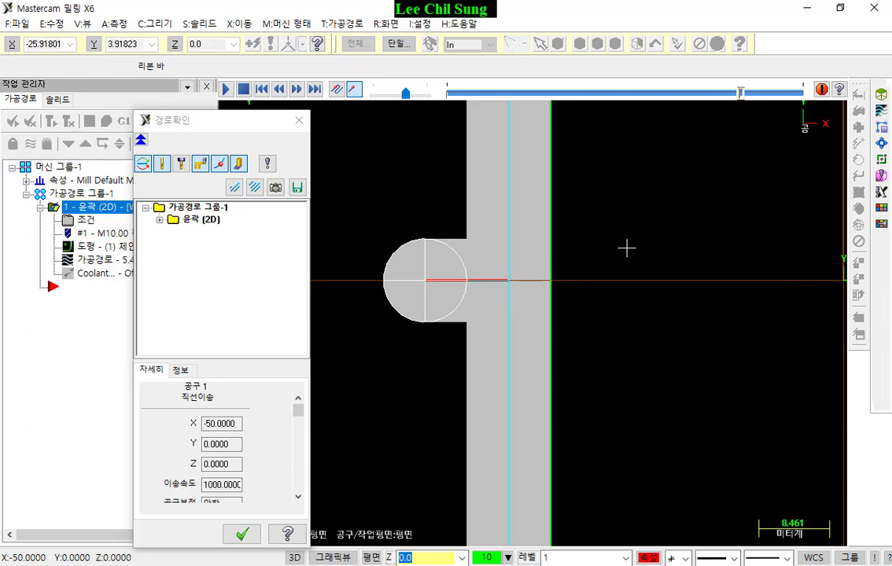
pyautogui.press('F9')
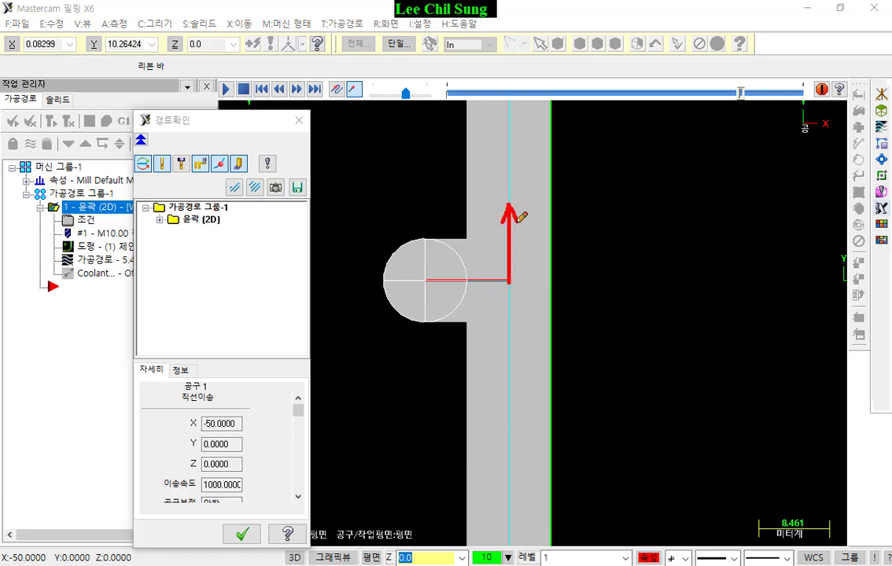
pyautogui.moveTo(509, 272); pyautogui.dragTo(497, 270)
pyautogui.moveTo(427, 281); pyautogui.dragTo(508, 280)
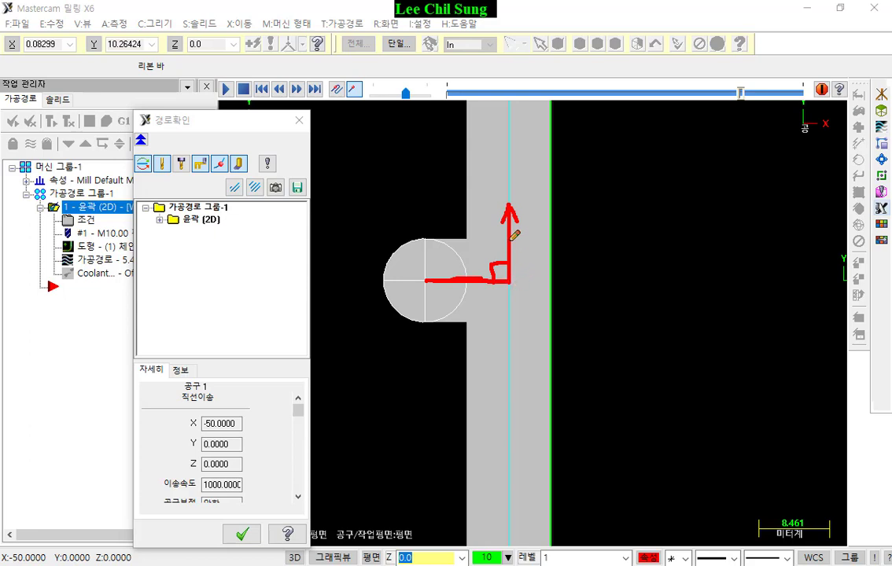
pyautogui.moveTo(517, 279)
pyautogui.mouseDown()
pyautogui.moveTo(519, 208)
pyautogui.moveTo(528, 227)
pyautogui.moveTo(510, 206)
pyautogui.mouseUp()
pyautogui.moveTo(512, 258); pyautogui.dragTo(489, 287)
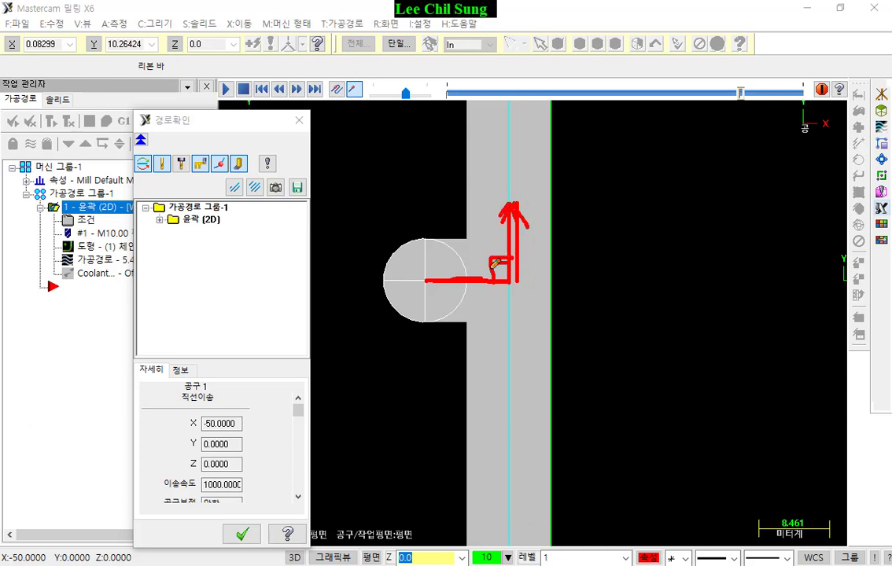
pyautogui.moveTo(555, 228)
pyautogui.mouseDown()
pyautogui.moveTo(555, 281)
pyautogui.moveTo(582, 281)
pyautogui.mouseUp()
pyautogui.moveTo(581, 234)
pyautogui.mouseDown()
pyautogui.moveTo(582, 282)
pyautogui.moveTo(593, 267)
pyautogui.moveTo(593, 292)
pyautogui.moveTo(579, 316)
pyautogui.moveTo(598, 310)
pyautogui.mouseUp()
pyautogui.moveTo(630, 239)
pyautogui.mouseDown()
pyautogui.moveTo(623, 261)
pyautogui.moveTo(645, 263)
pyautogui.moveTo(662, 330)
pyautogui.mouseUp()
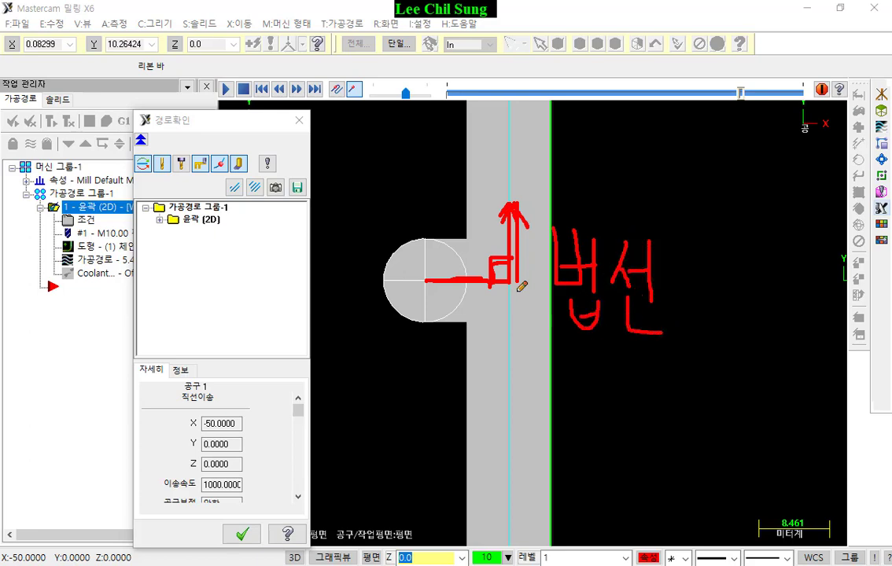
pyautogui.moveTo(506, 378)
pyautogui.mouseDown()
pyautogui.moveTo(472, 358)
pyautogui.moveTo(483, 446)
pyautogui.moveTo(506, 378)
pyautogui.mouseUp()
pyautogui.moveTo(514, 259); pyautogui.dragTo(513, 399)
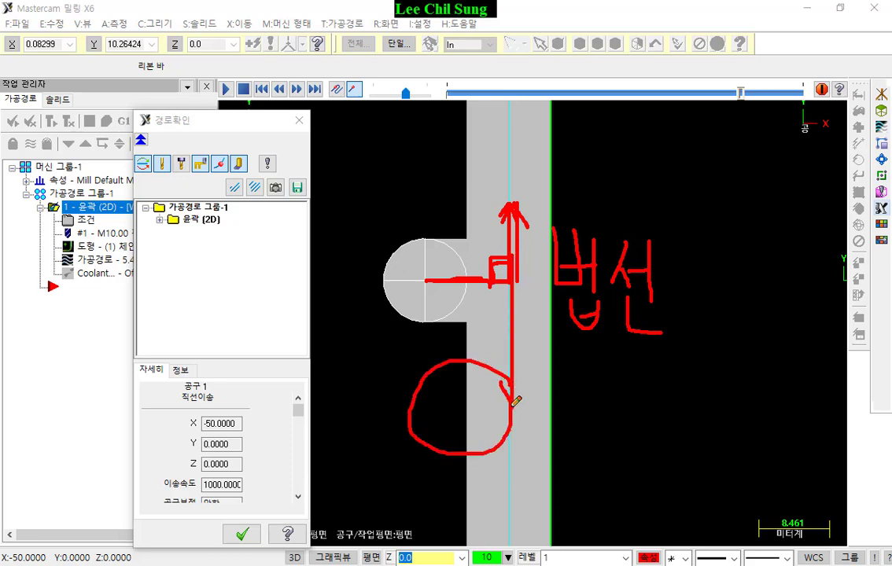
pyautogui.moveTo(513, 284)
pyautogui.mouseDown()
pyautogui.moveTo(530, 274)
pyautogui.moveTo(519, 424)
pyautogui.moveTo(494, 355)
pyautogui.moveTo(501, 402)
pyautogui.mouseUp()
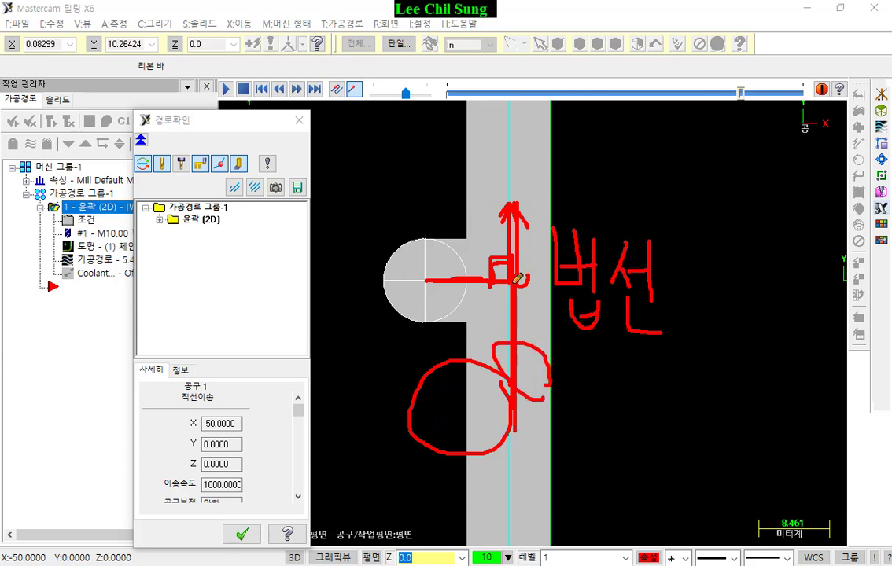
pyautogui.moveTo(519, 281); pyautogui.dragTo(554, 326)
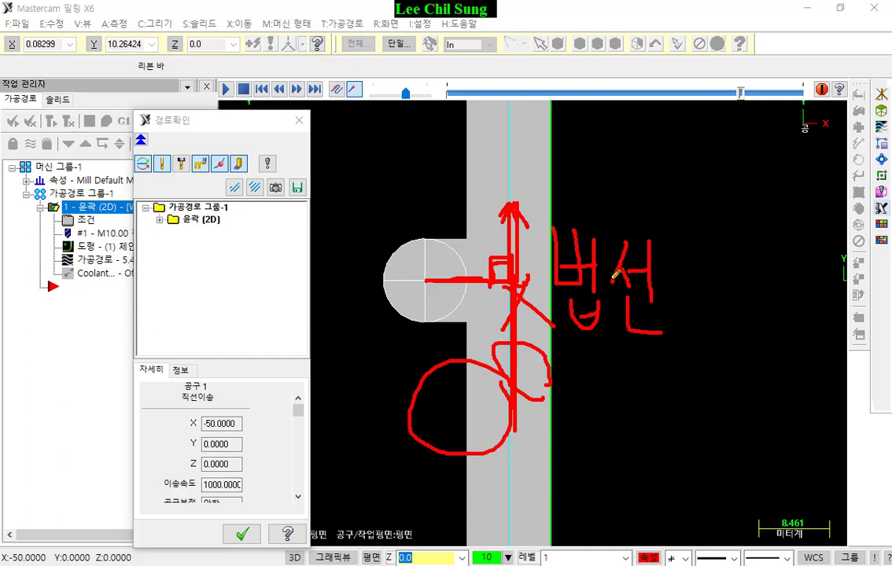
pyautogui.moveTo(452, 275); pyautogui.dragTo(519, 279)
pyautogui.rightClick(676, 270)
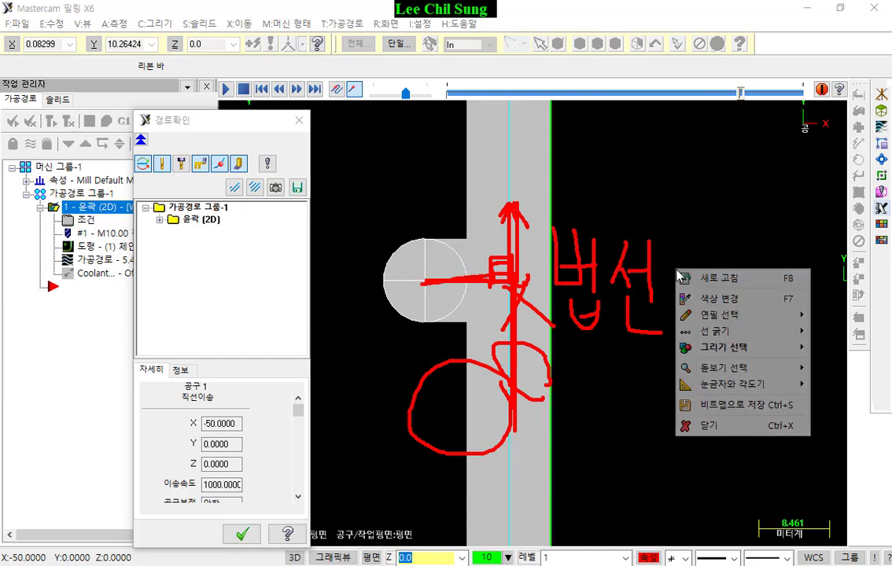
pyautogui.click(720, 426)
# Close the backplot, set the contour's lead-in line to tangent, and regenerate the toolpath.
pyautogui.click(299, 120)
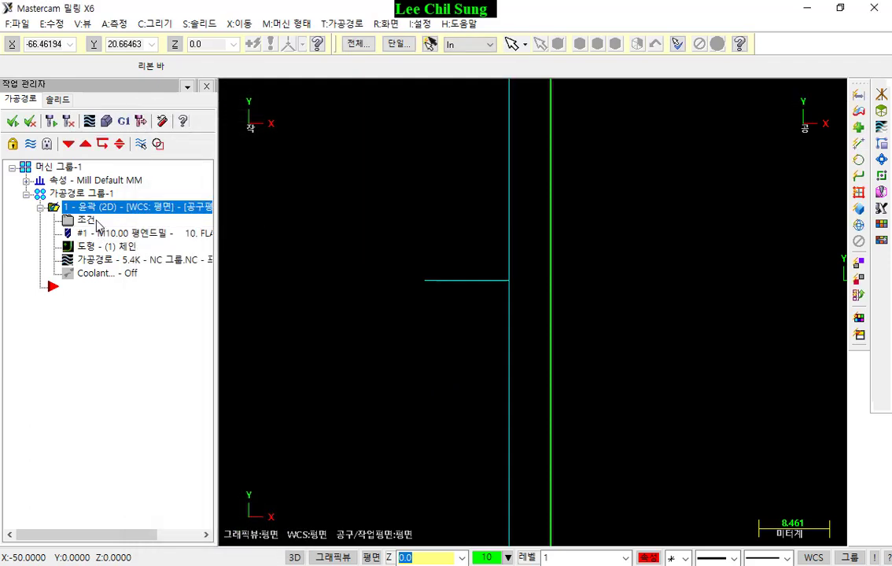
pyautogui.click(86, 220)
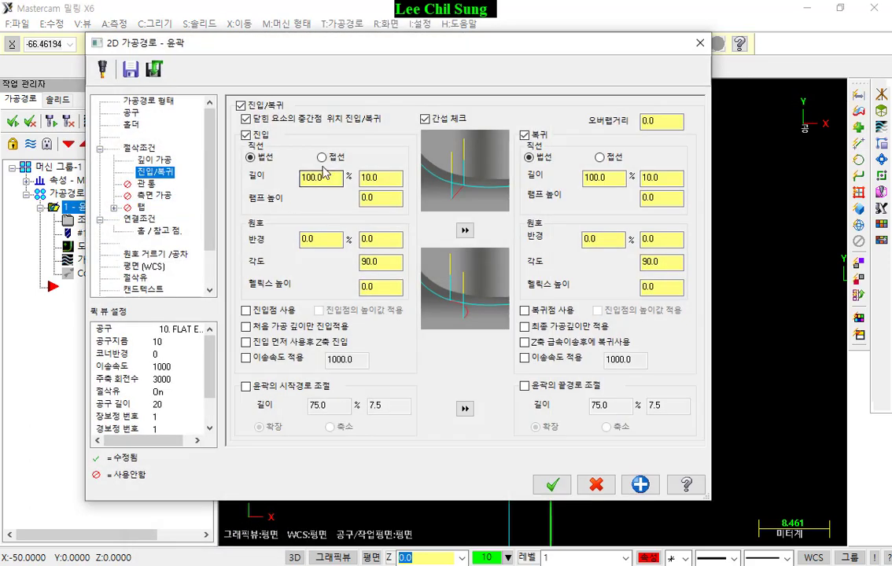
pyautogui.click(322, 157)
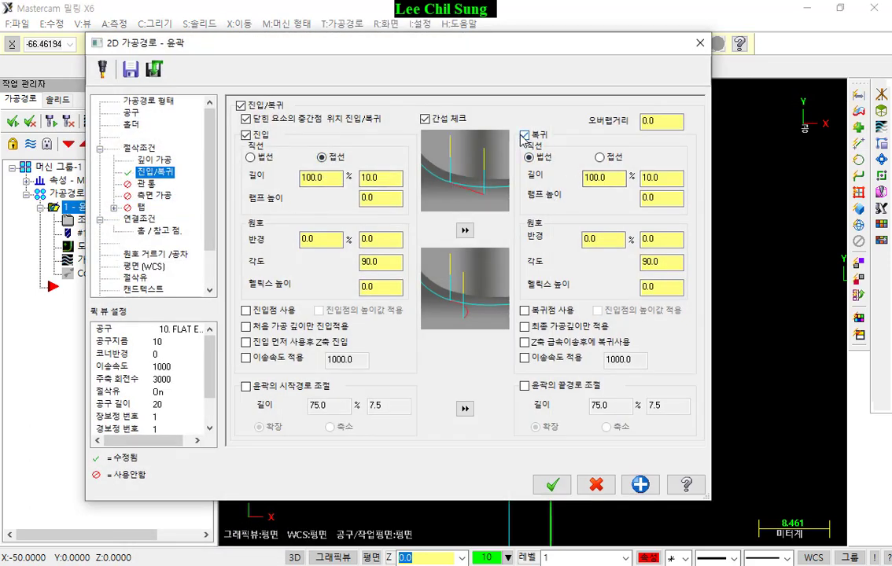
pyautogui.click(552, 485)
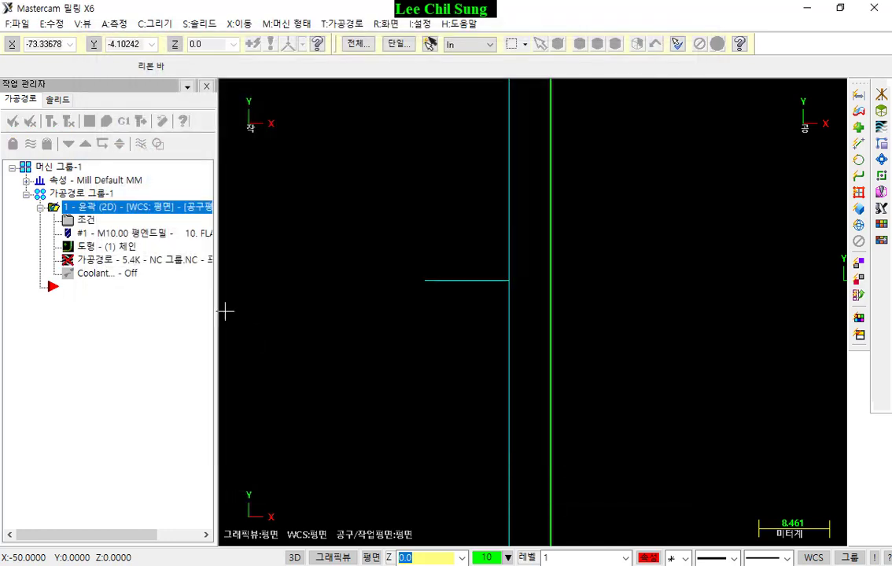
pyautogui.click(51, 120)
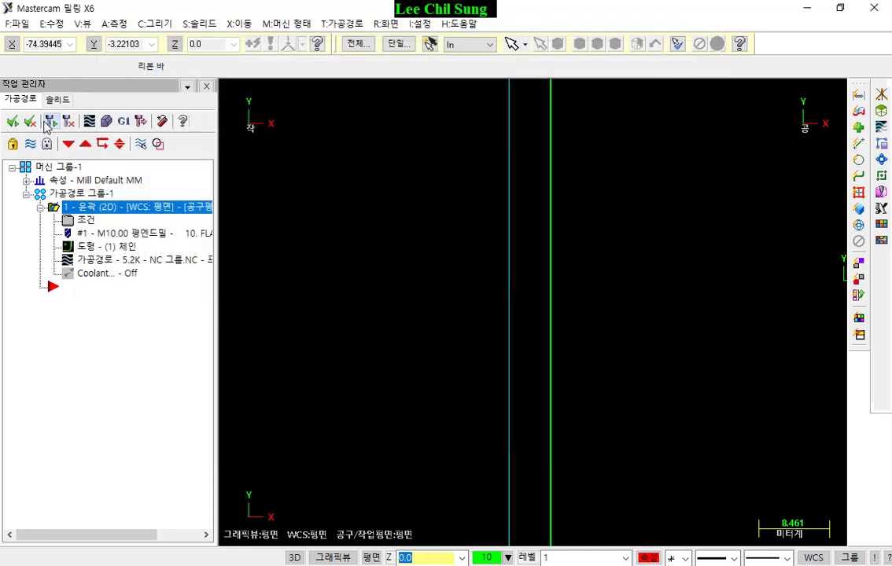
# Backplot the contour with the tangent lead-in, mark the tool's approach along the square's left edge, and close the backplot.
pyautogui.click(88, 261)
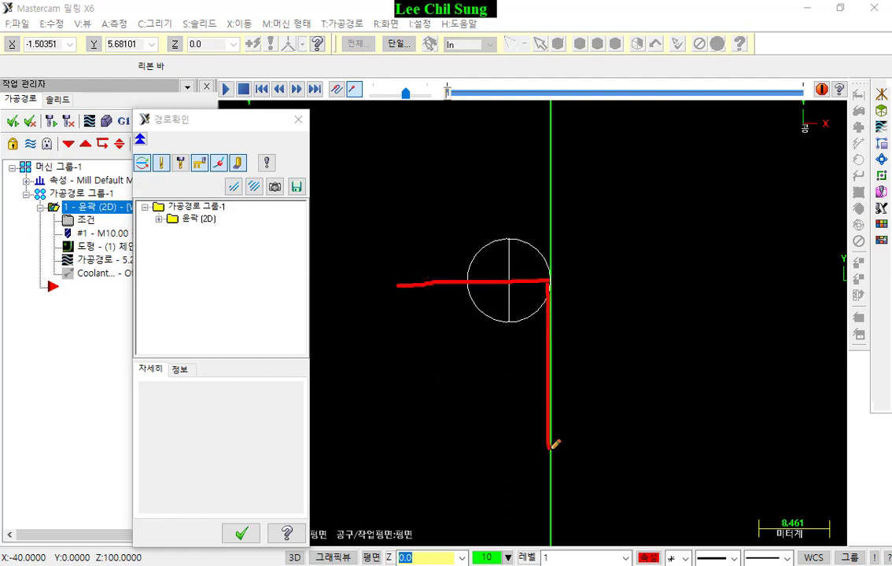
pyautogui.moveTo(550, 448)
pyautogui.mouseDown()
pyautogui.moveTo(512, 375)
pyautogui.moveTo(488, 449)
pyautogui.moveTo(533, 426)
pyautogui.mouseUp()
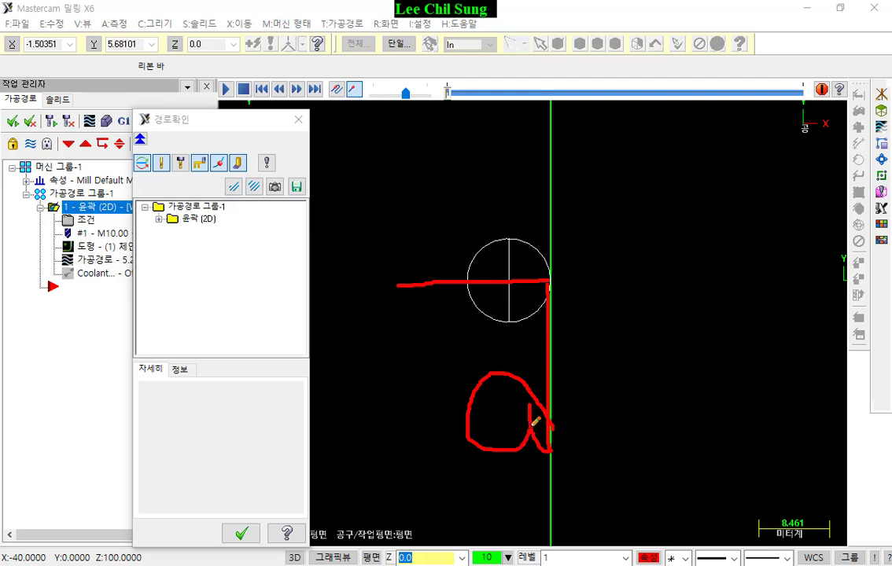
pyautogui.moveTo(554, 270); pyautogui.dragTo(548, 188)
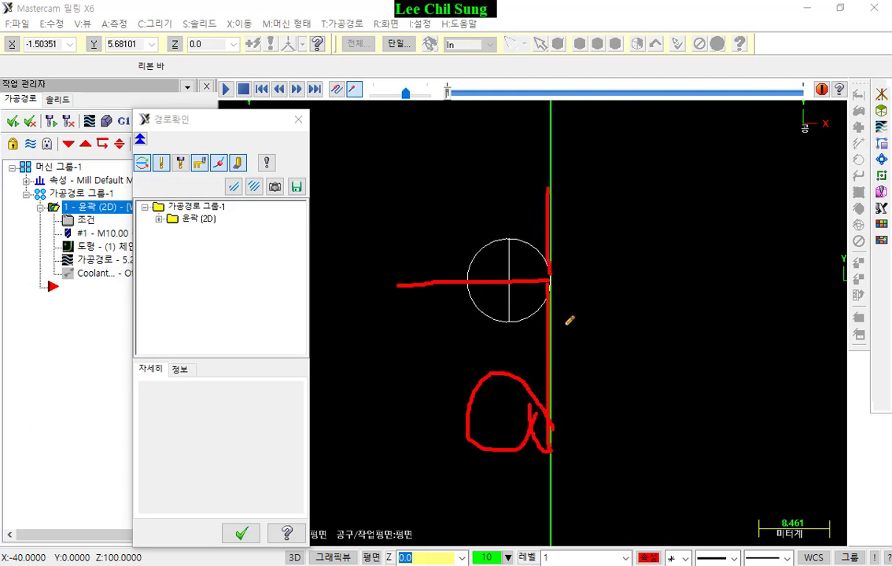
pyautogui.moveTo(571, 323)
pyautogui.mouseDown()
pyautogui.moveTo(521, 346)
pyautogui.moveTo(563, 351)
pyautogui.mouseUp()
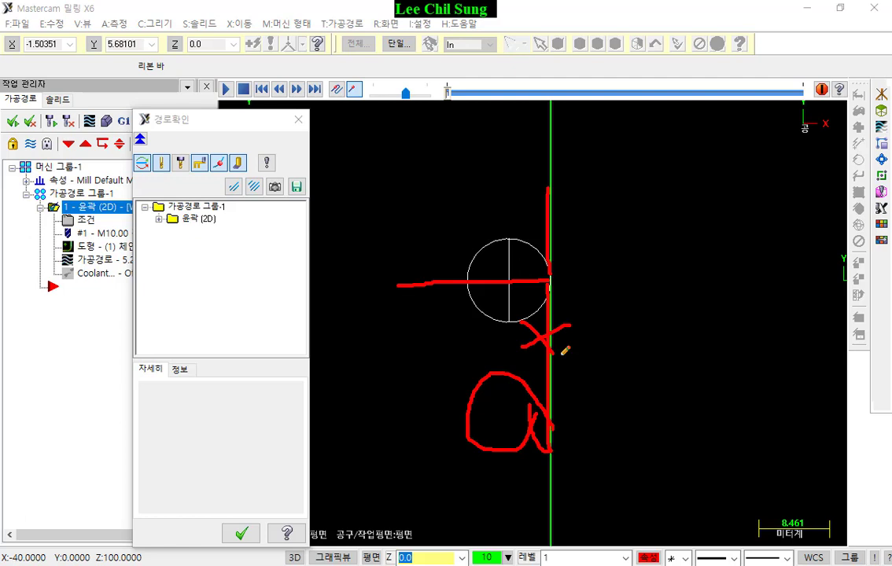
pyautogui.press('Escape')
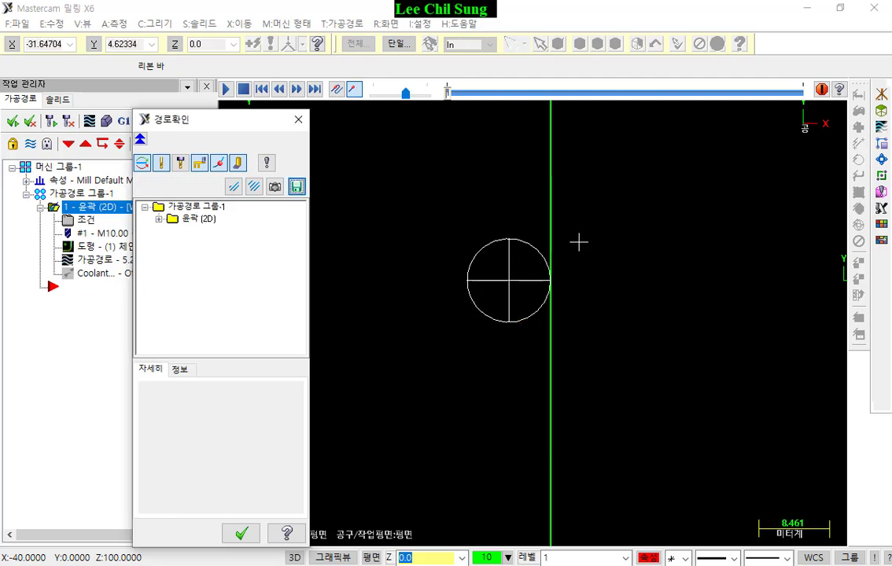
pyautogui.click(298, 120)
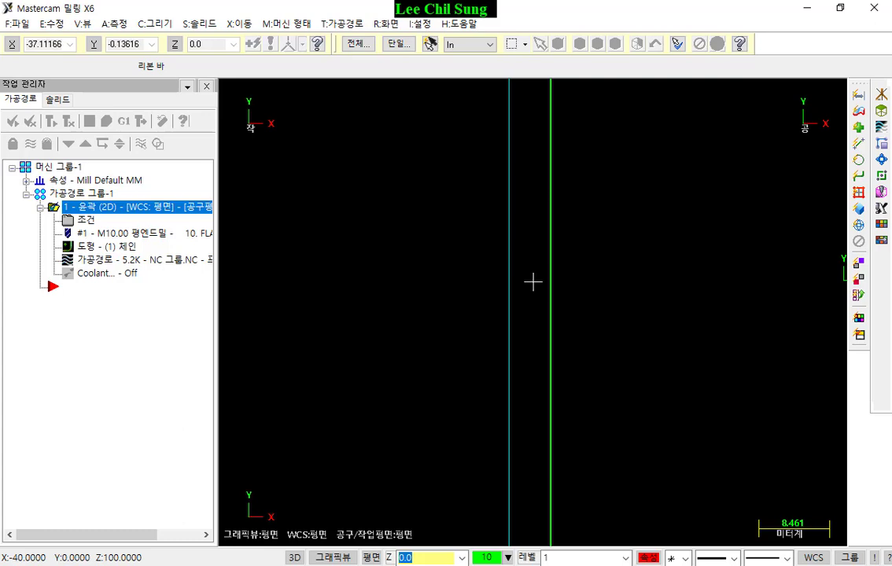
# Set the contour's lead-in line back to perpendicular and regenerate the toolpath.
pyautogui.click(85, 219)
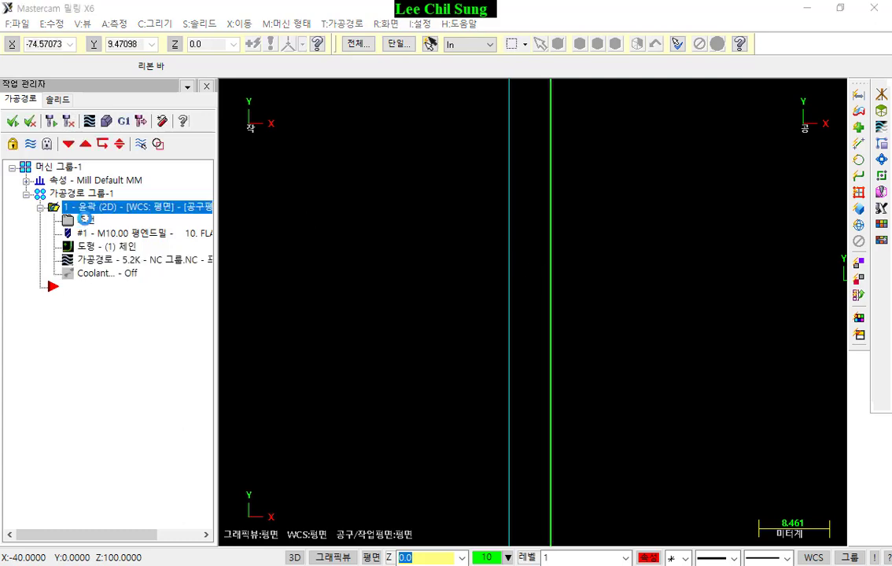
pyautogui.click(250, 157)
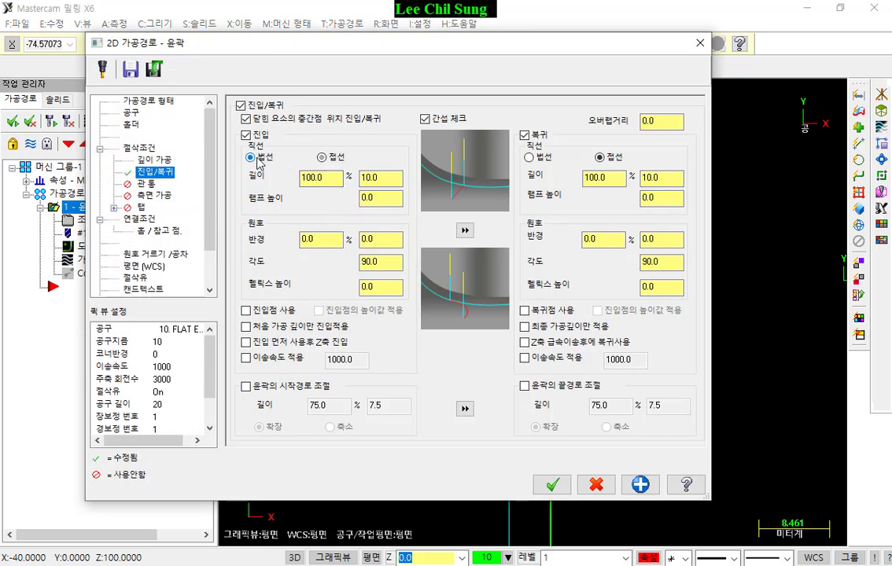
pyautogui.click(553, 484)
pyautogui.click(52, 120)
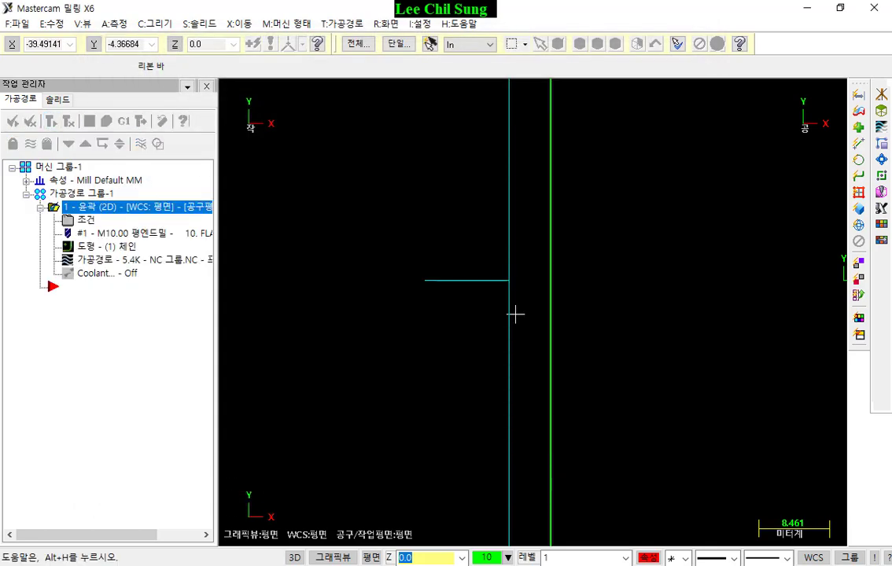
pyautogui.scroll(-3, 613, 302)
pyautogui.scroll(-1, 609, 304)
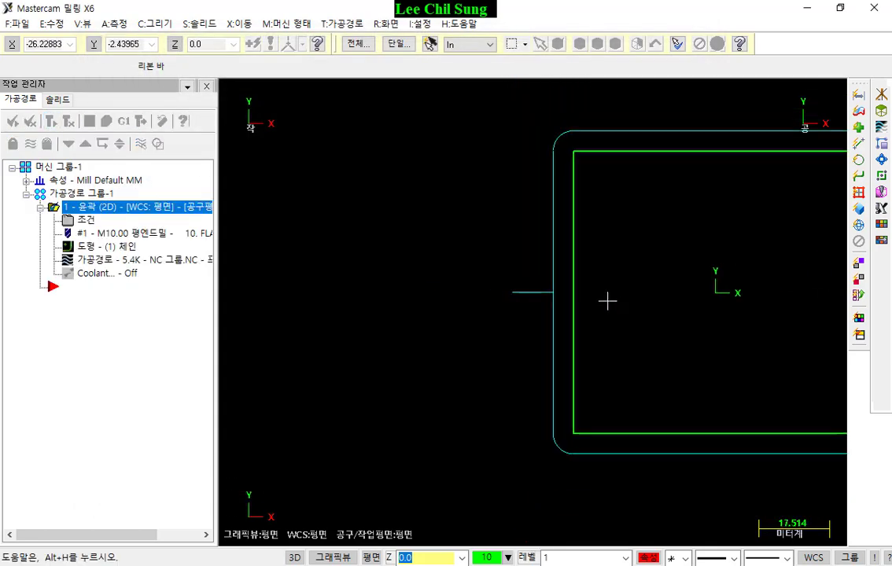
# Set the contour's absolute machining depth to -5.0 in the linking parameters and regenerate the toolpath.
pyautogui.click(75, 220)
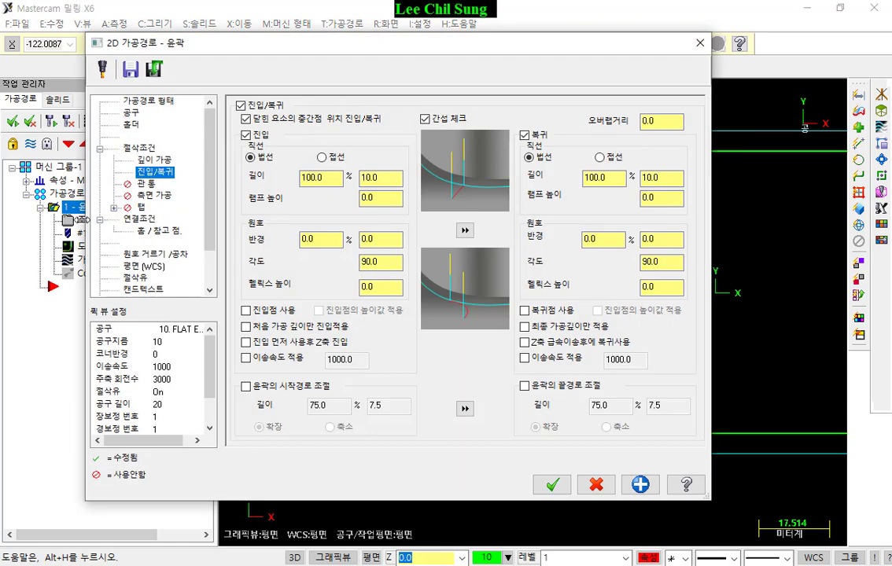
pyautogui.click(139, 218)
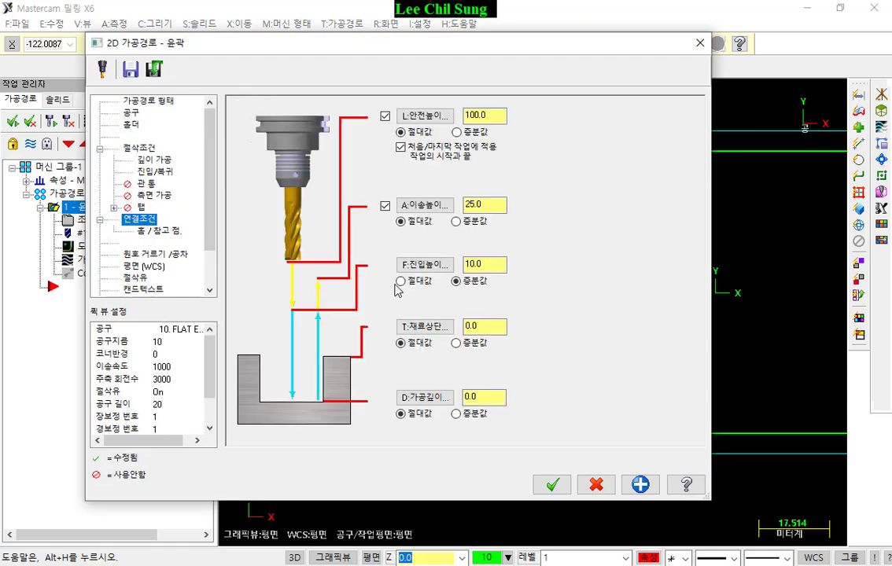
pyautogui.click(486, 325)
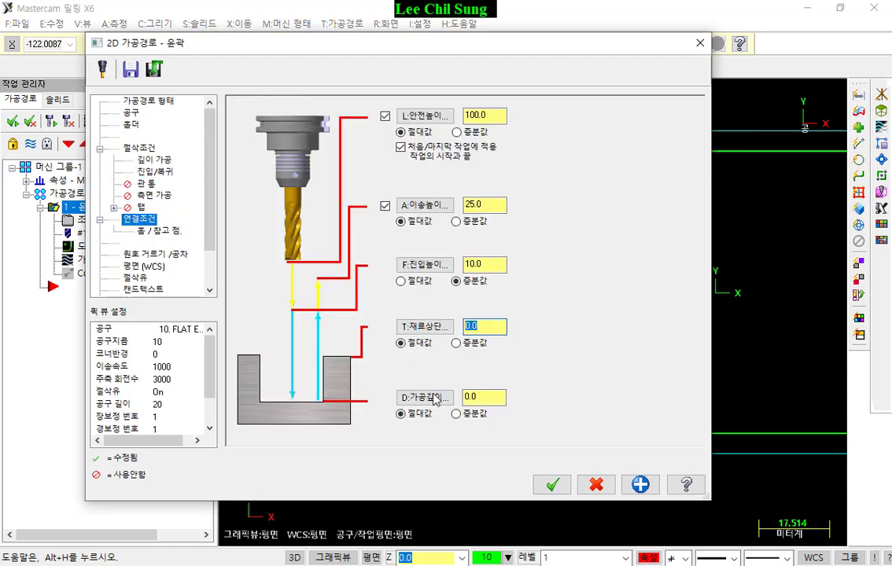
pyautogui.click(484, 400)
pyautogui.write('-')
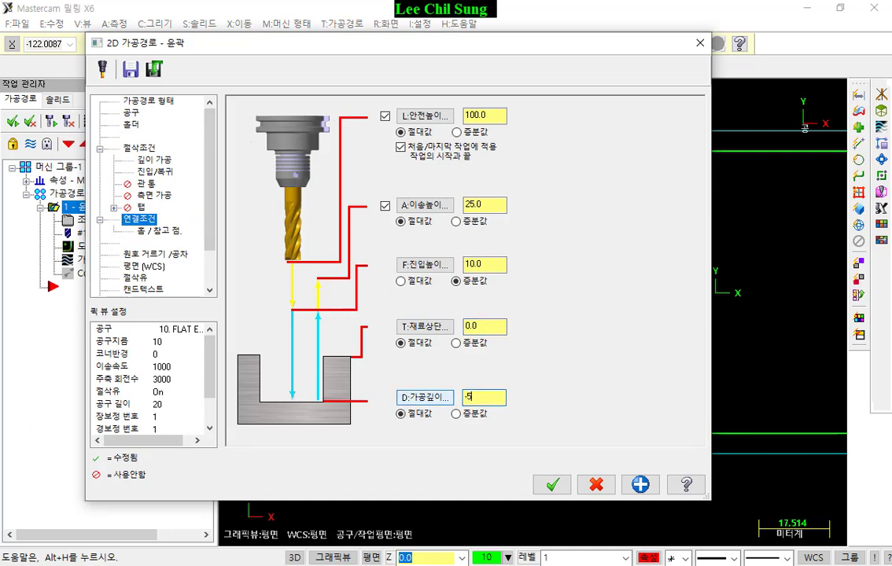
pyautogui.write('5.0')
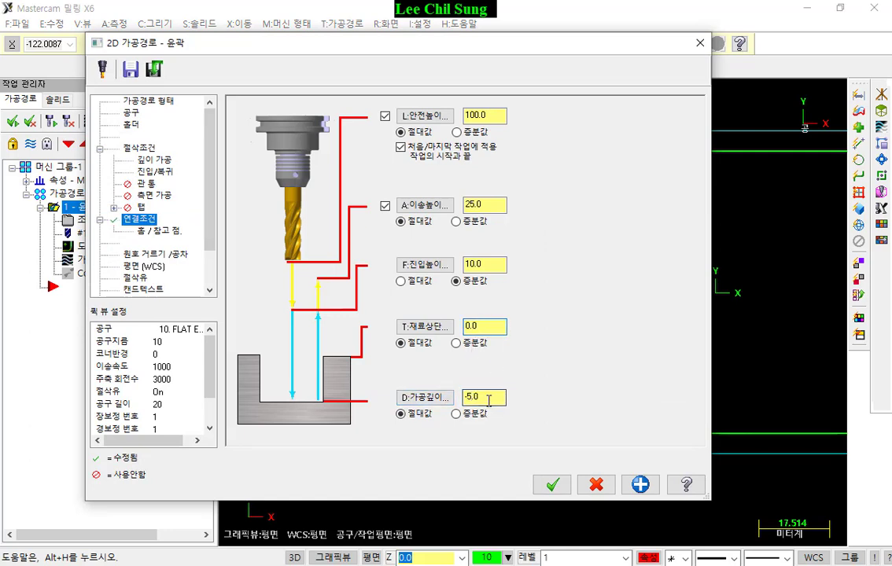
pyautogui.click(477, 329)
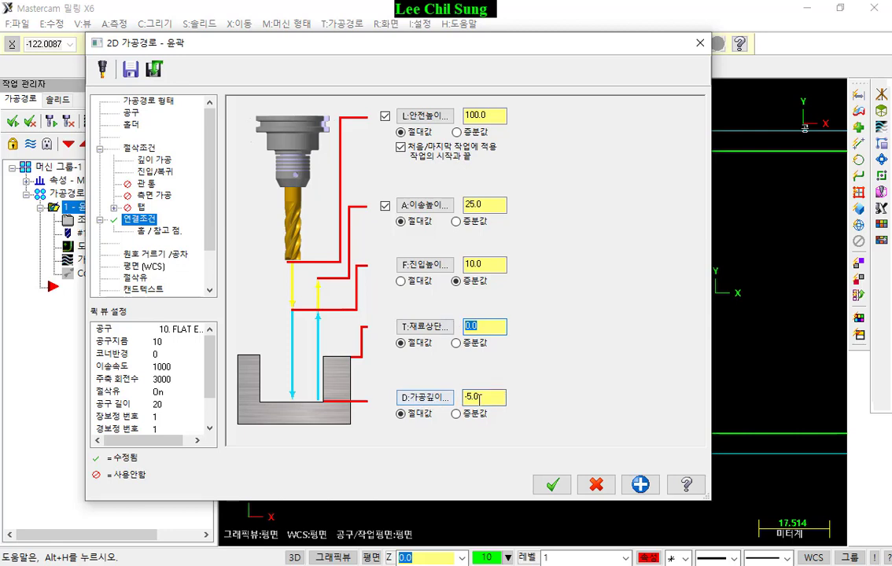
pyautogui.click(478, 396)
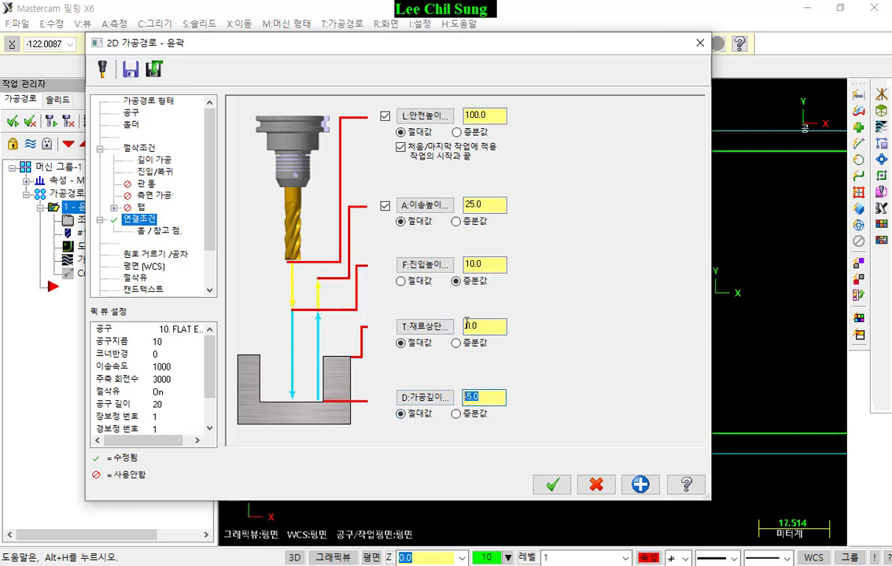
pyautogui.click(490, 398)
pyautogui.click(481, 327)
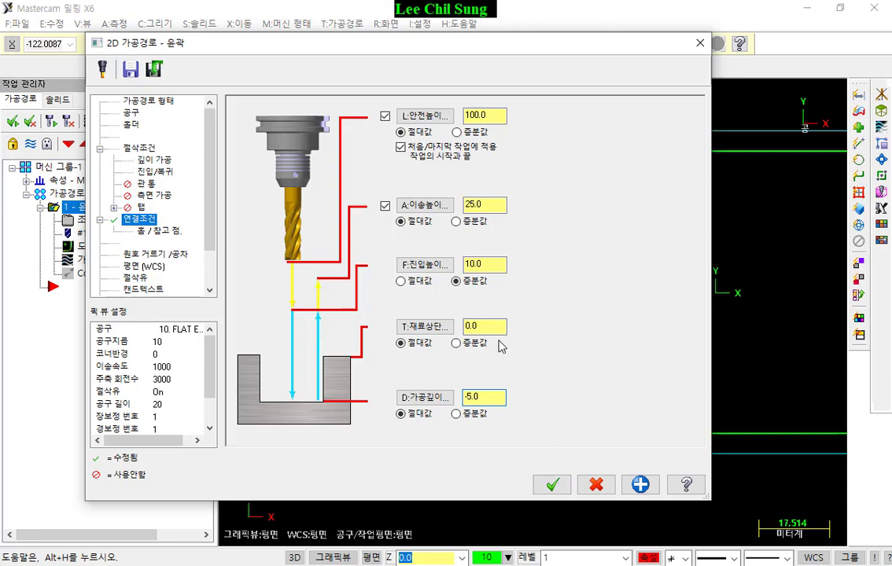
pyautogui.click(493, 396)
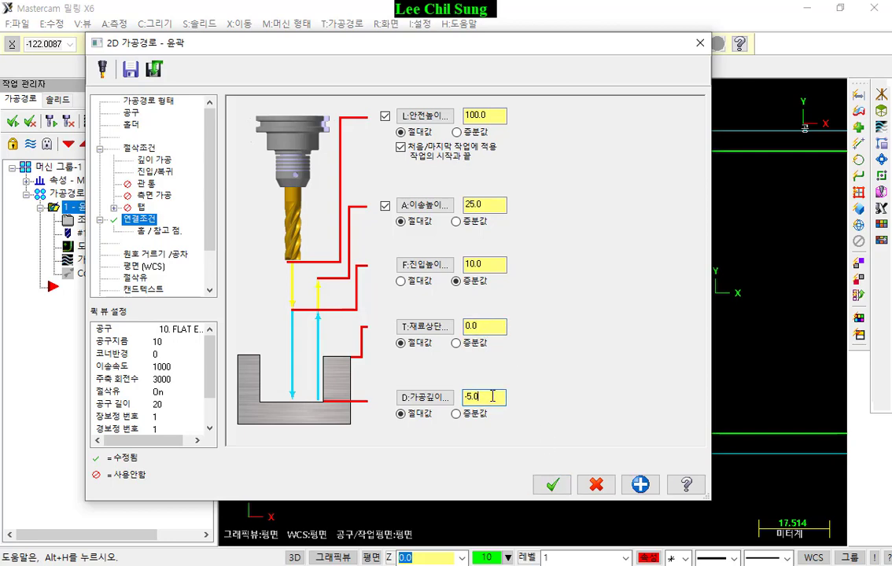
pyautogui.click(553, 484)
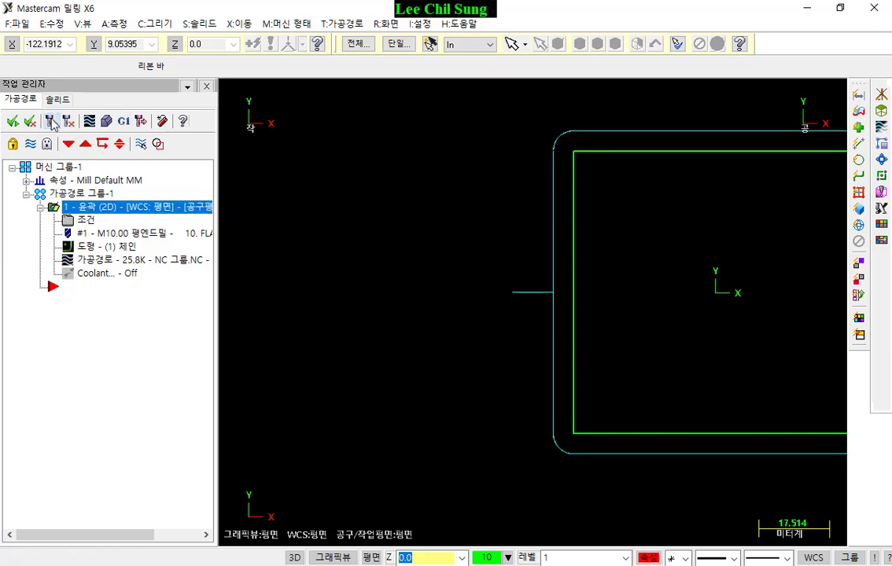
# Examine the contour's depth passes below the square in the front view and backplot the complete toolpath.
pyautogui.scroll(-1, 385, 286)
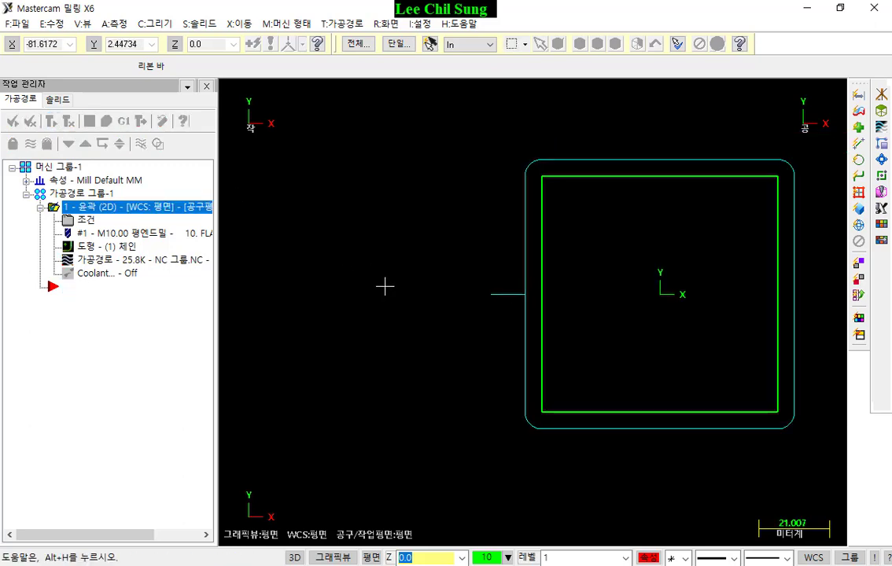
pyautogui.hotkey('alt', '2')
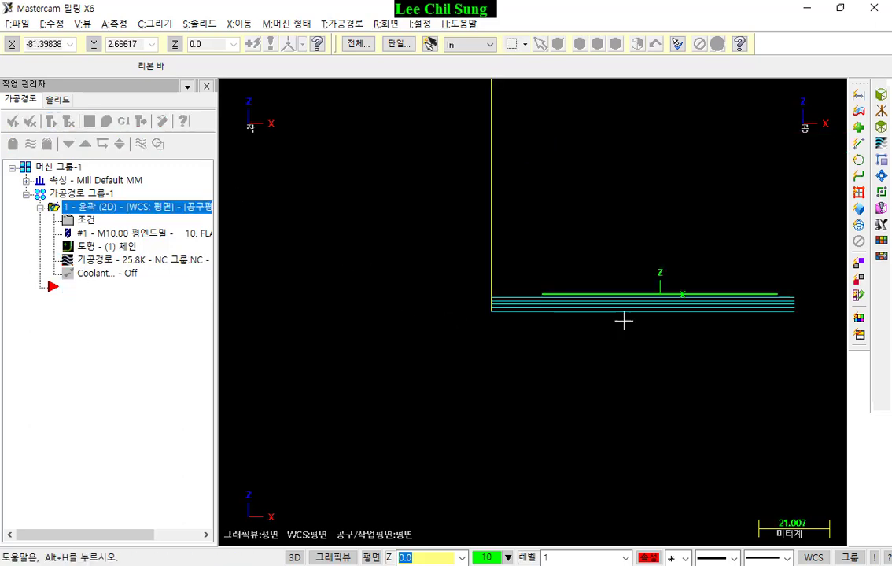
pyautogui.scroll(4, 569, 299)
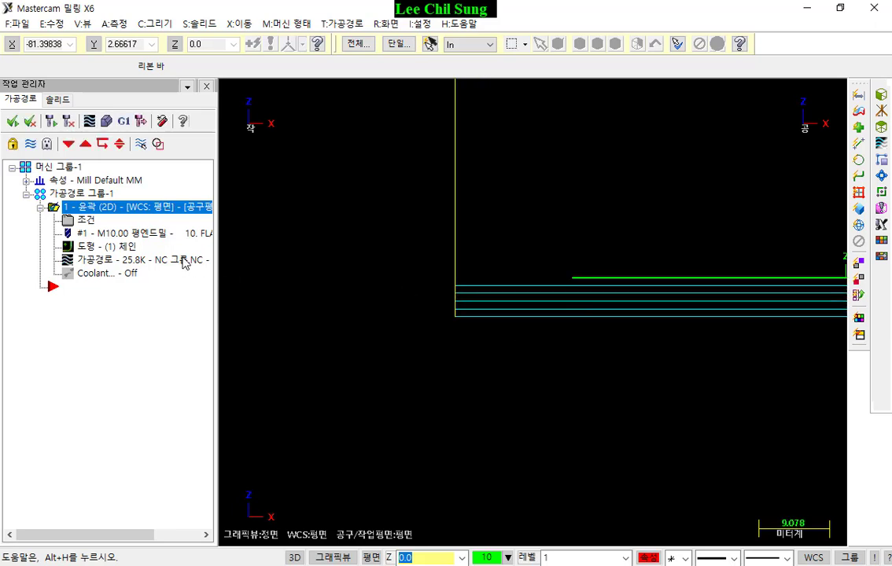
pyautogui.hotkey('alt', 't')
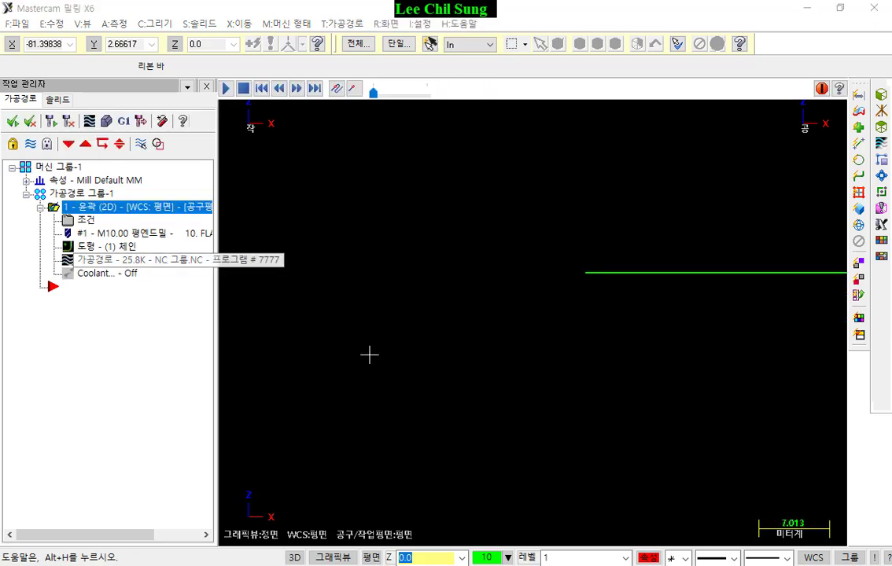
pyautogui.moveTo(448, 95)
pyautogui.mouseDown()
pyautogui.moveTo(540, 93)
pyautogui.moveTo(659, 124)
pyautogui.moveTo(794, 140)
pyautogui.mouseUp()
pyautogui.scroll(5, 480, 297)
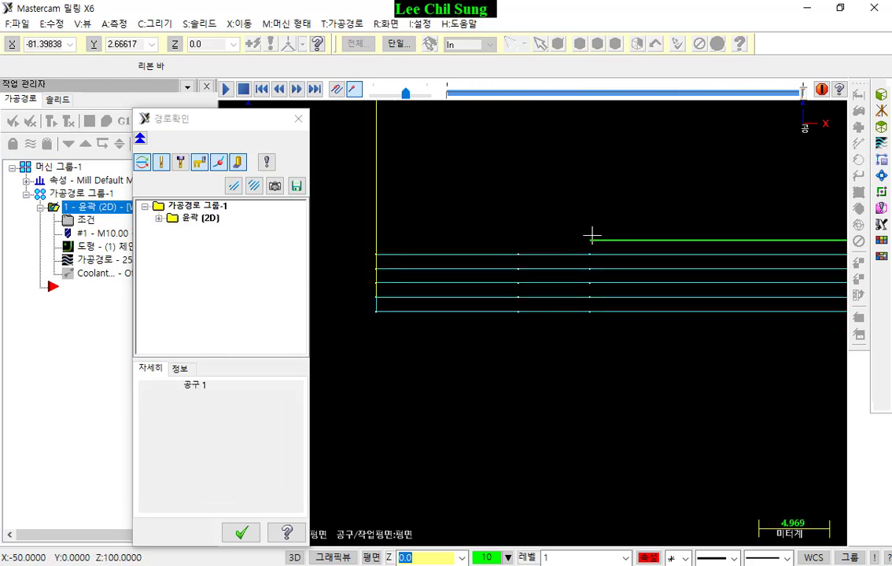
pyautogui.scroll(-5, 436, 263)
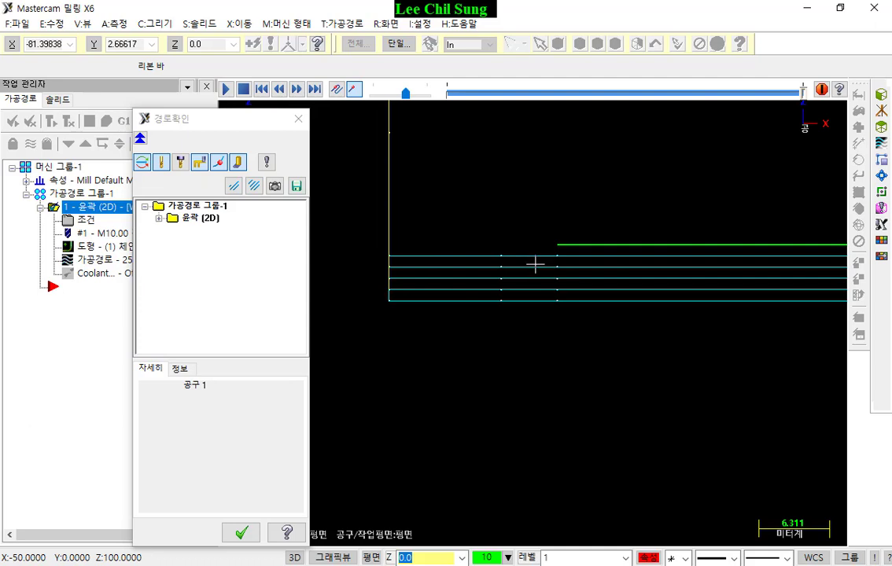
pyautogui.scroll(-5, 517, 327)
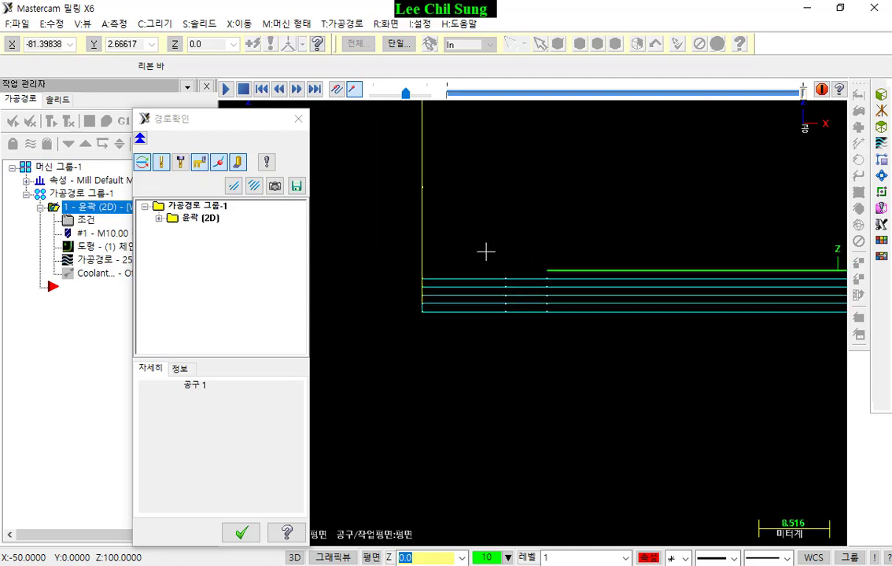
pyautogui.click(298, 119)
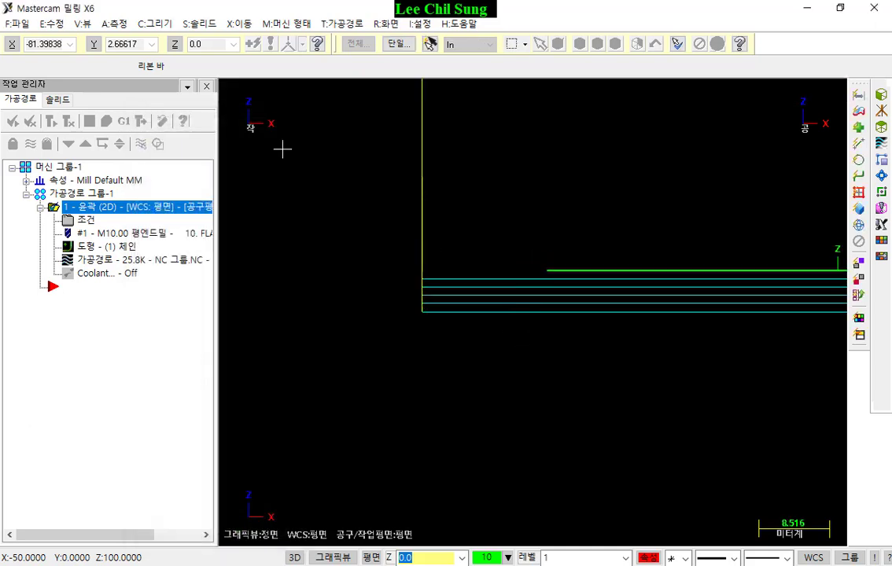
# Turn off depth cuts for the contour and regenerate the toolpath.
pyautogui.click(81, 221)
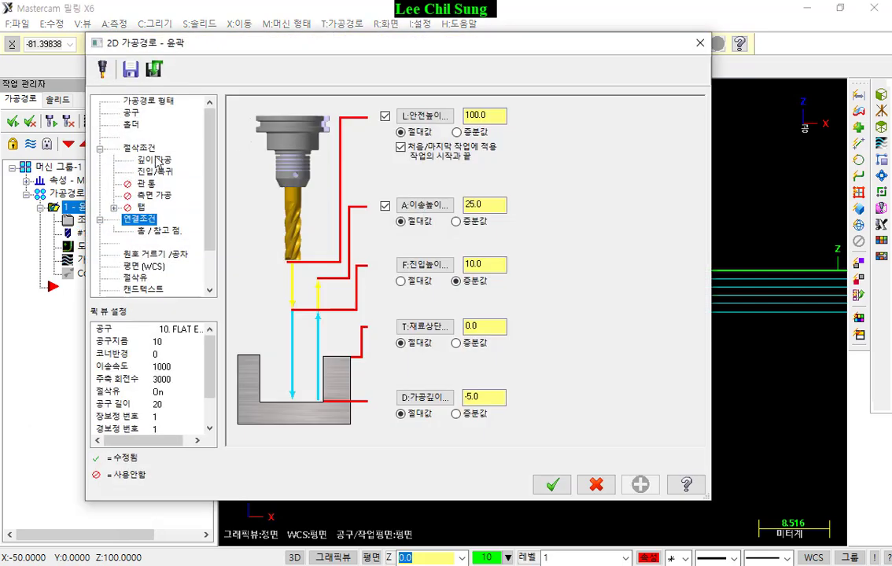
pyautogui.click(158, 162)
pyautogui.click(284, 146)
pyautogui.click(551, 484)
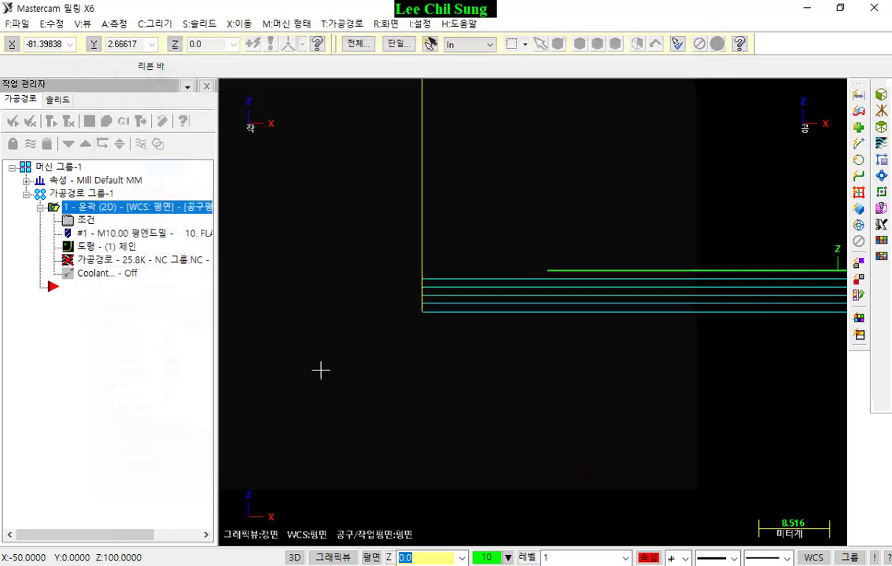
pyautogui.click(51, 121)
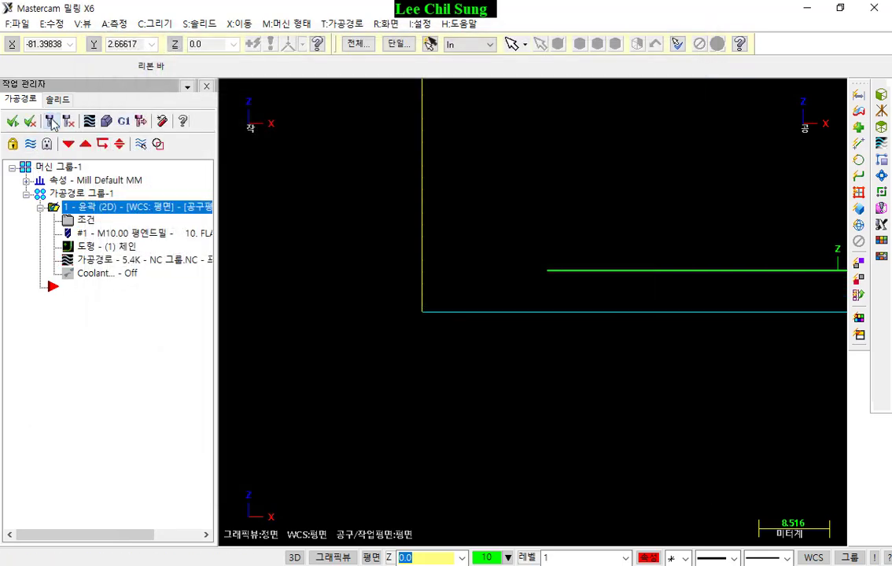
# Backplot the toolpath, step the tool down to its cutting depth, and mark the Z value and the plunge at the tool's bottom.
pyautogui.click(103, 265)
pyautogui.press('s')
pyautogui.press('s')
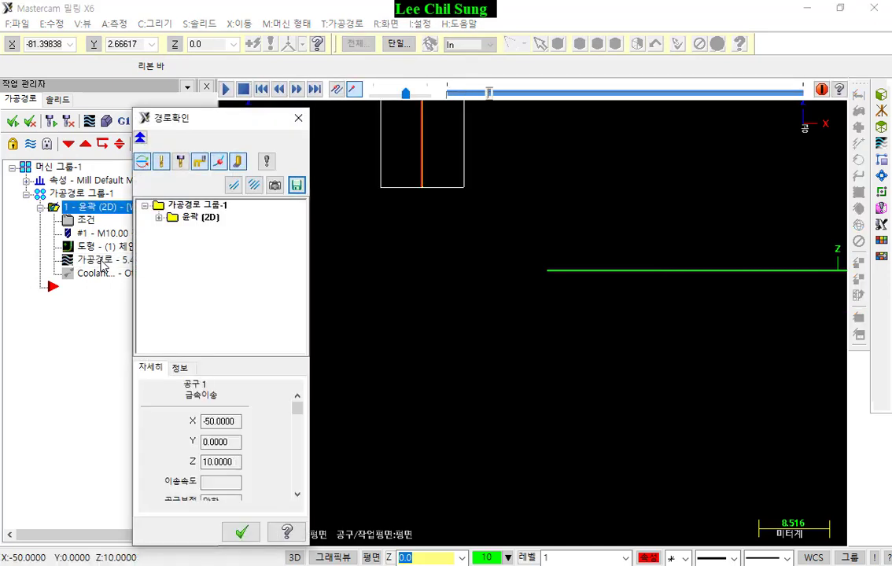
pyautogui.press('s')
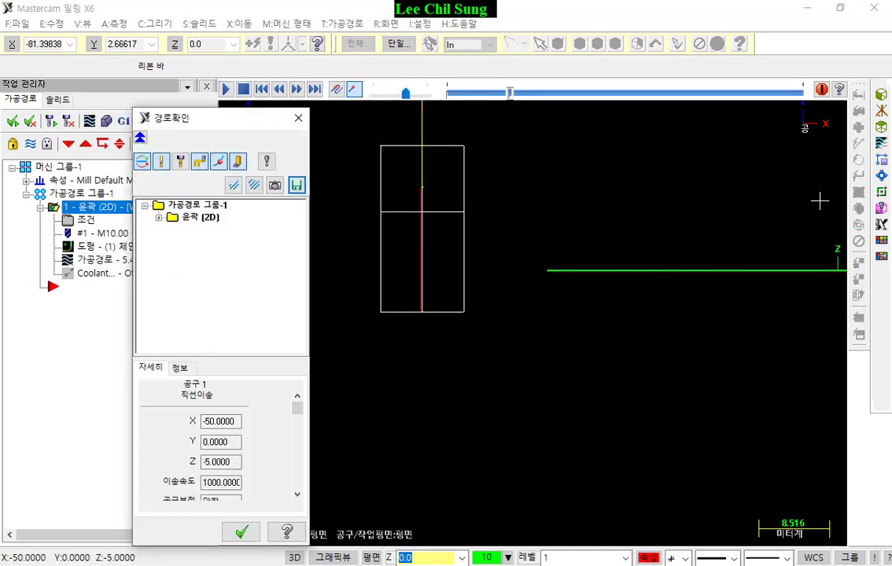
pyautogui.moveTo(238, 458)
pyautogui.mouseDown()
pyautogui.moveTo(176, 470)
pyautogui.moveTo(178, 455)
pyautogui.moveTo(241, 454)
pyautogui.moveTo(247, 468)
pyautogui.mouseUp()
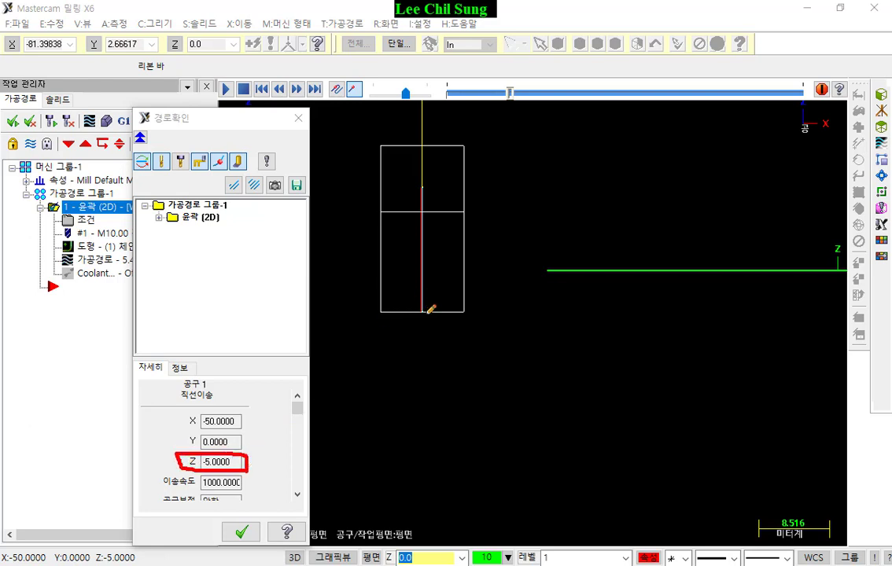
pyautogui.moveTo(383, 311)
pyautogui.mouseDown()
pyautogui.moveTo(456, 310)
pyautogui.moveTo(399, 135)
pyautogui.moveTo(424, 311)
pyautogui.moveTo(510, 308)
pyautogui.mouseUp()
pyautogui.moveTo(428, 280); pyautogui.dragTo(459, 311)
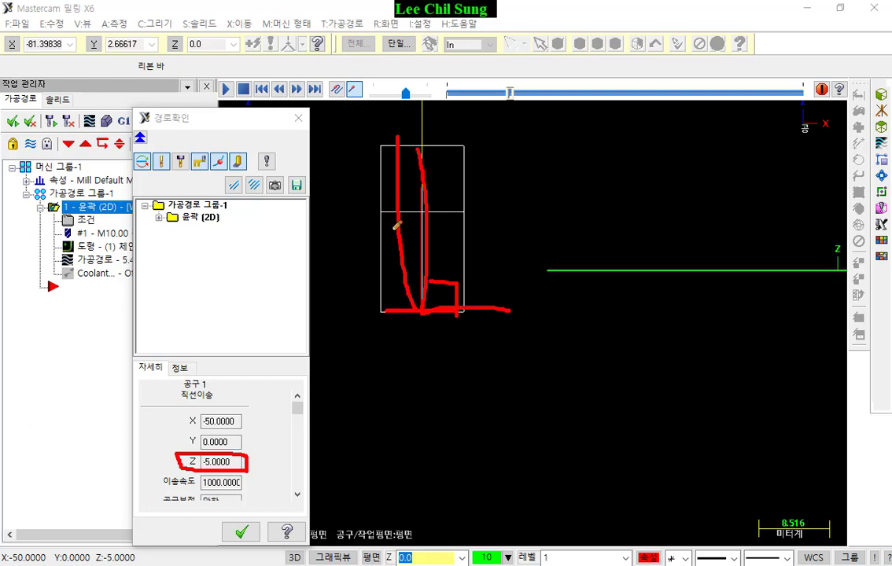
# Mark the vertical plunge and retract and the horizontal travel at the tool's bottom in the front view, and clear the marks.
pyautogui.moveTo(419, 133)
pyautogui.mouseDown()
pyautogui.moveTo(425, 329)
pyautogui.moveTo(520, 312)
pyautogui.mouseUp()
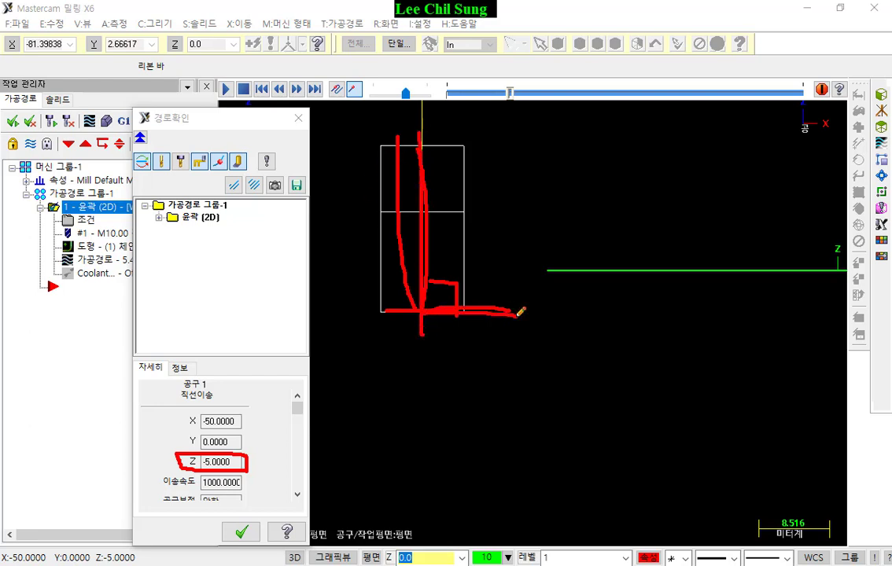
pyautogui.moveTo(419, 267); pyautogui.dragTo(426, 115)
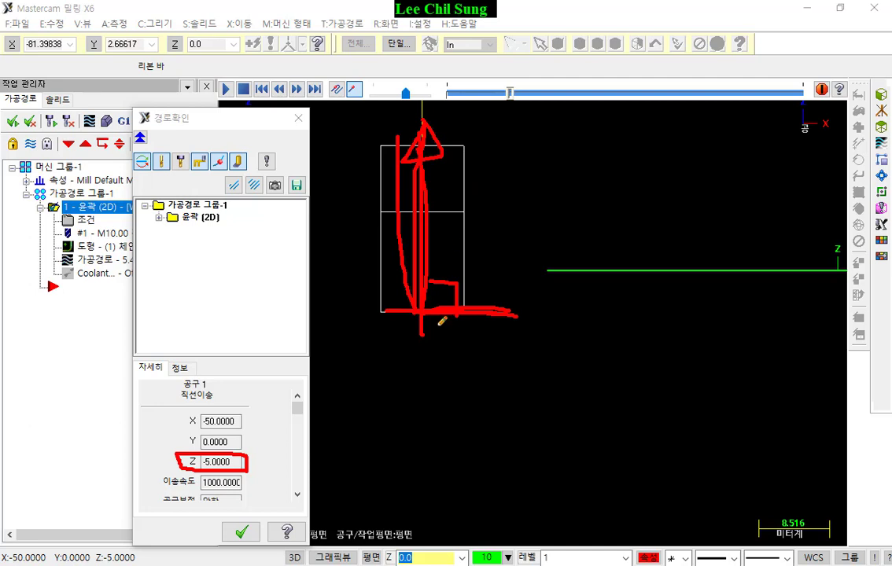
pyautogui.moveTo(425, 314); pyautogui.dragTo(512, 324)
pyautogui.moveTo(475, 363)
pyautogui.mouseDown()
pyautogui.moveTo(472, 269)
pyautogui.moveTo(497, 368)
pyautogui.mouseUp()
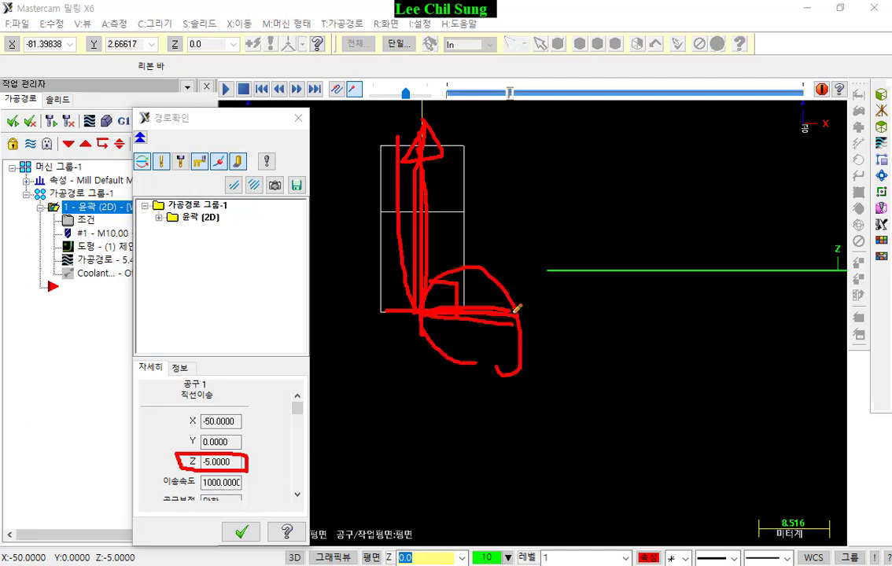
pyautogui.rightClick(583, 297)
pyautogui.click(605, 452)
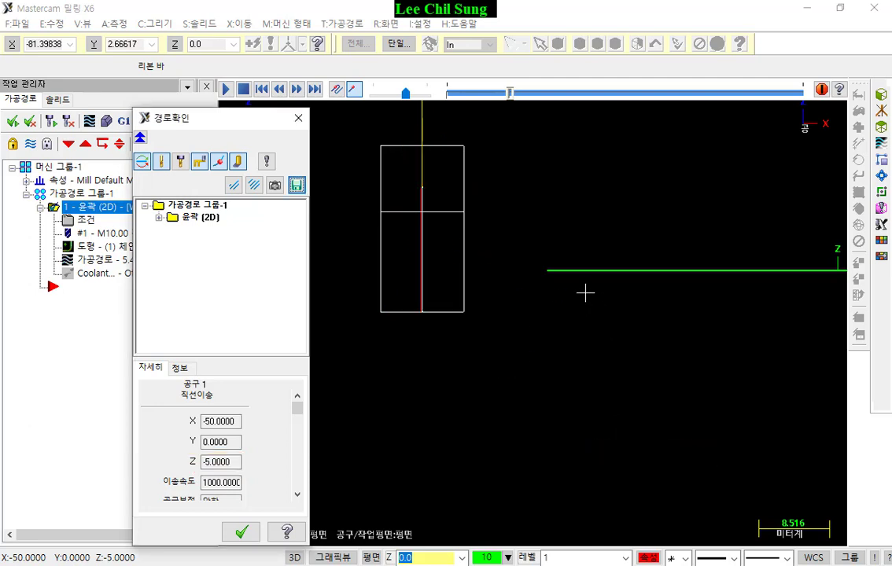
# Orbit to a 3D view and step the backplot back and forth between the plunge point and the lead-in's end, checking the Z value.
pyautogui.moveTo(582, 287); pyautogui.dragTo(597, 210, button='middle')
pyautogui.scroll(-5, 702, 315)
pyautogui.scroll(9, 448, 291)
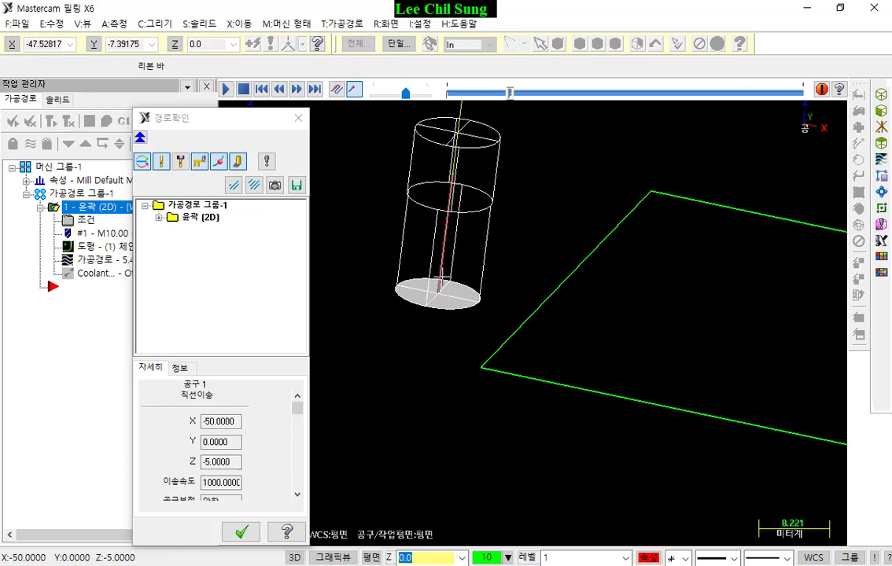
pyautogui.press('s')
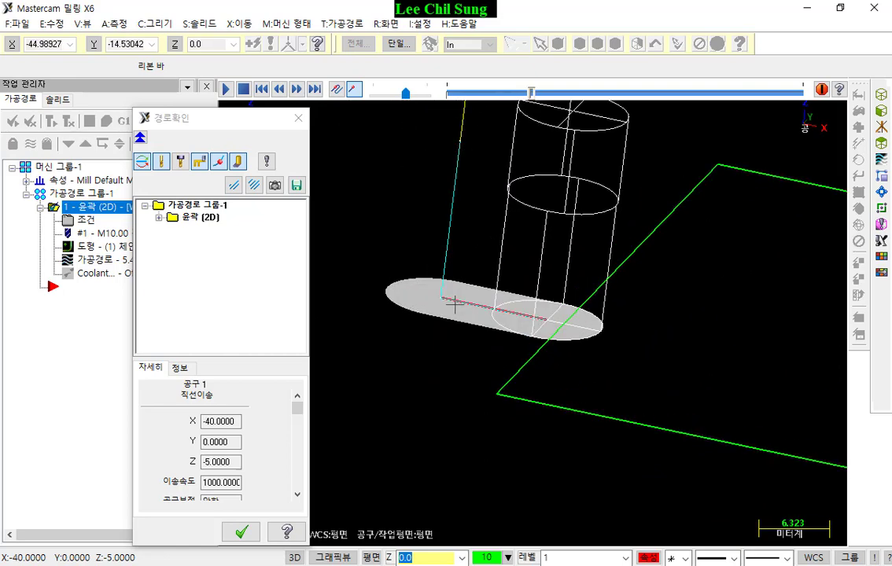
pyautogui.press('b')
pyautogui.press('s')
pyautogui.press('b')
pyautogui.press('s')
pyautogui.press('b')
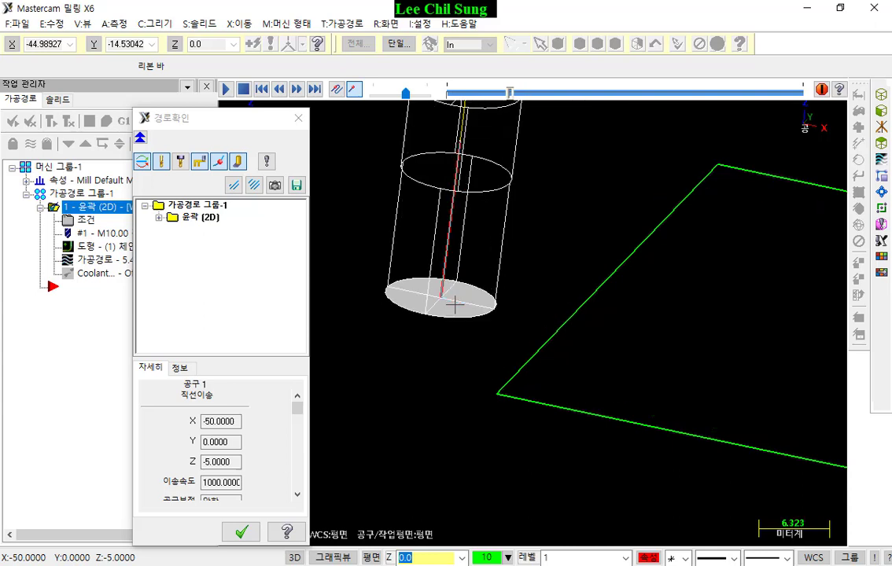
pyautogui.press('s')
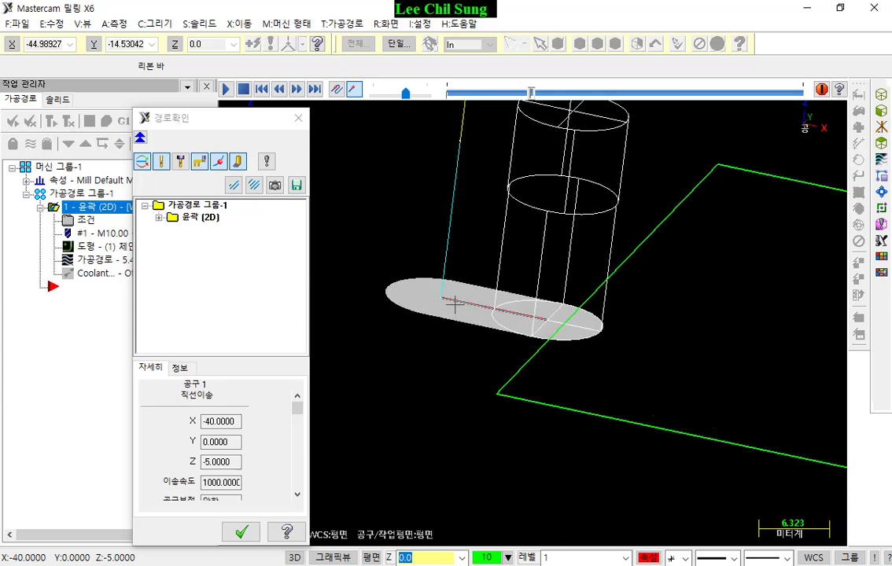
pyautogui.press('b')
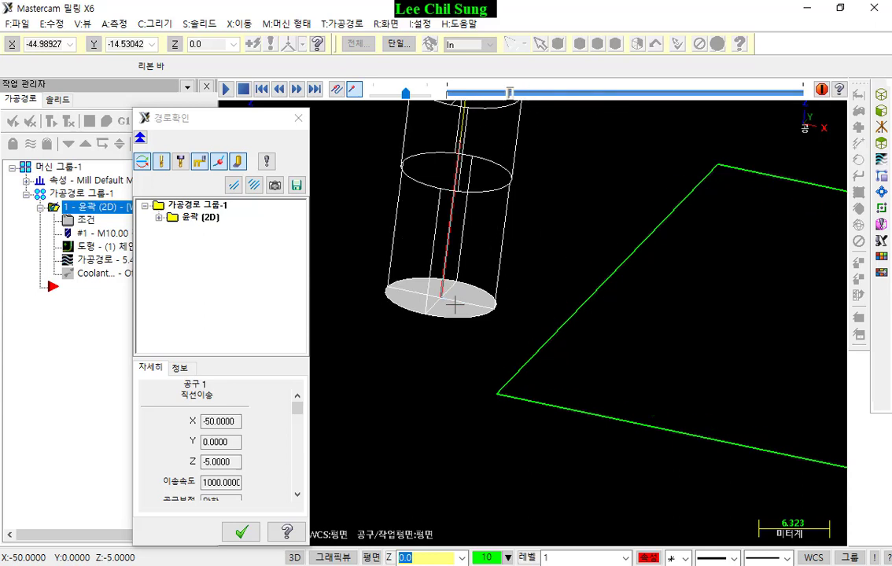
pyautogui.press('s')
pyautogui.press('b')
pyautogui.press('s')
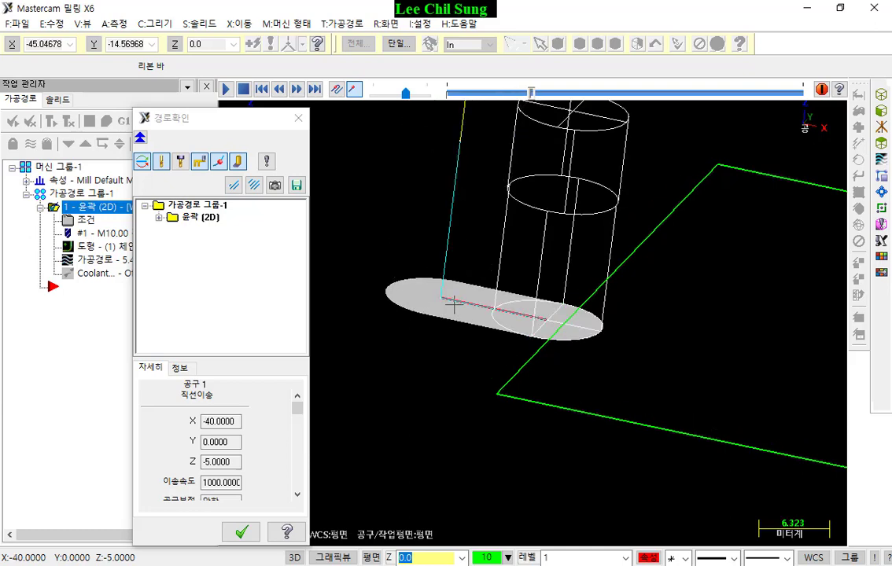
pyautogui.press('b')
pyautogui.press('s')
pyautogui.press('b')
pyautogui.press('s')
pyautogui.doubleClick(231, 463)
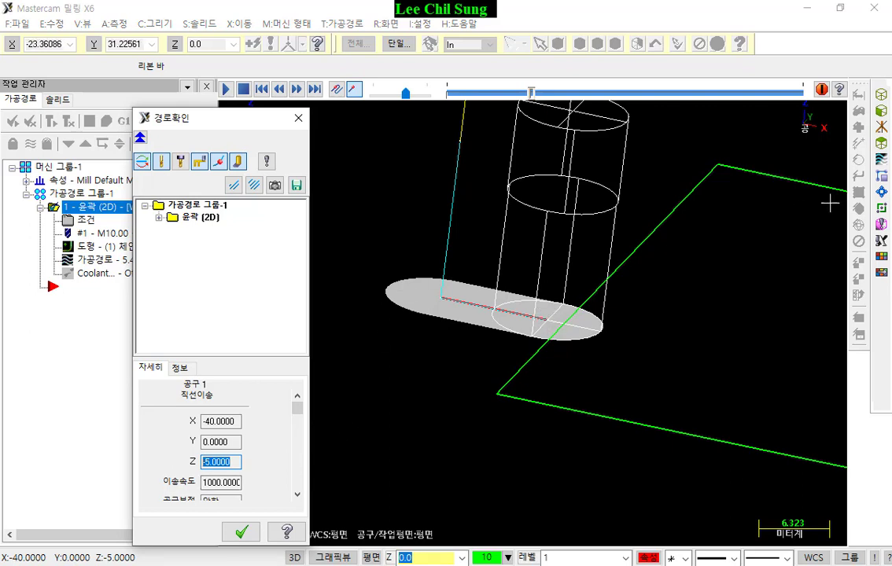
# Mark the lead-in's end with its -5 depth, sketch a sloped entry and outline the swept area, and clear the marks.
pyautogui.moveTo(560, 299)
pyautogui.mouseDown()
pyautogui.moveTo(539, 324)
pyautogui.moveTo(543, 338)
pyautogui.mouseUp()
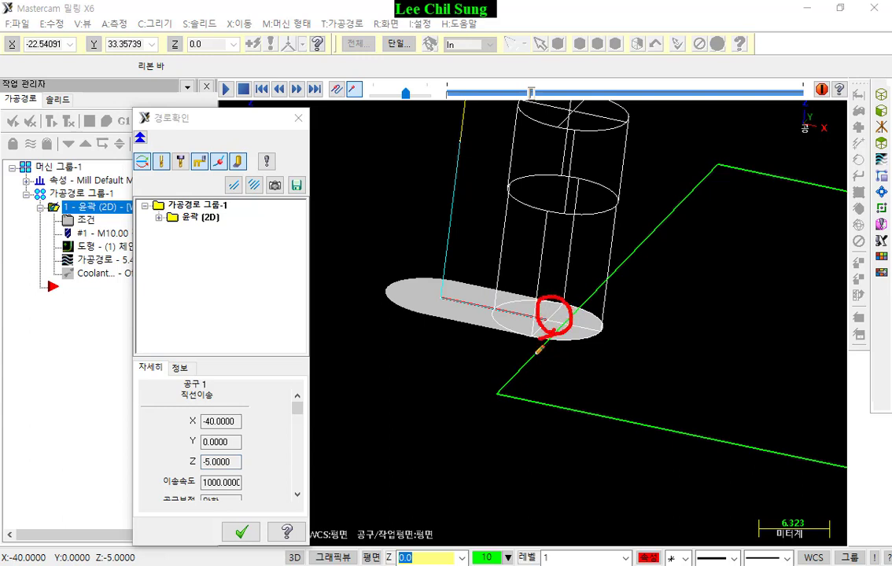
pyautogui.moveTo(523, 372)
pyautogui.mouseDown()
pyautogui.moveTo(557, 373)
pyautogui.moveTo(568, 406)
pyautogui.moveTo(630, 385)
pyautogui.mouseUp()
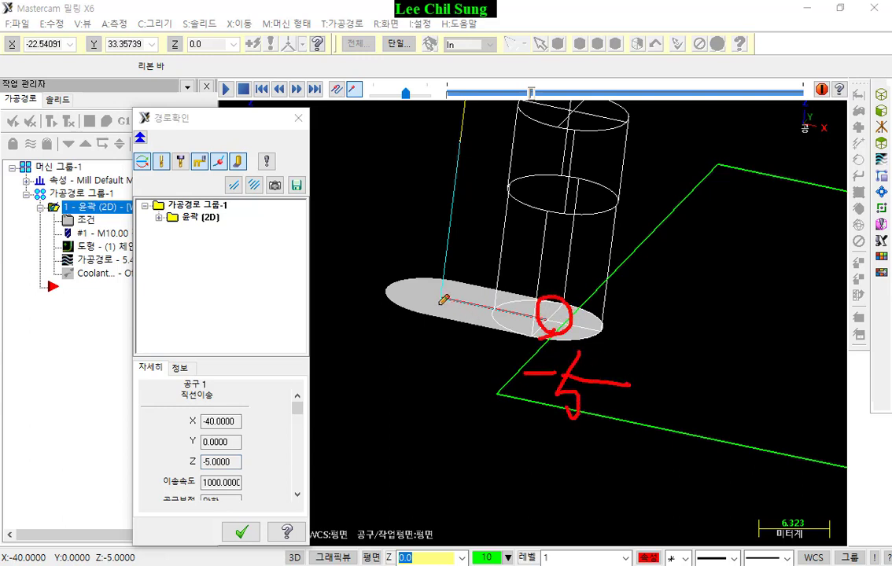
pyautogui.moveTo(434, 291)
pyautogui.mouseDown()
pyautogui.moveTo(485, 284)
pyautogui.moveTo(549, 330)
pyautogui.mouseUp()
pyautogui.moveTo(453, 169)
pyautogui.mouseDown()
pyautogui.moveTo(455, 261)
pyautogui.moveTo(539, 326)
pyautogui.mouseUp()
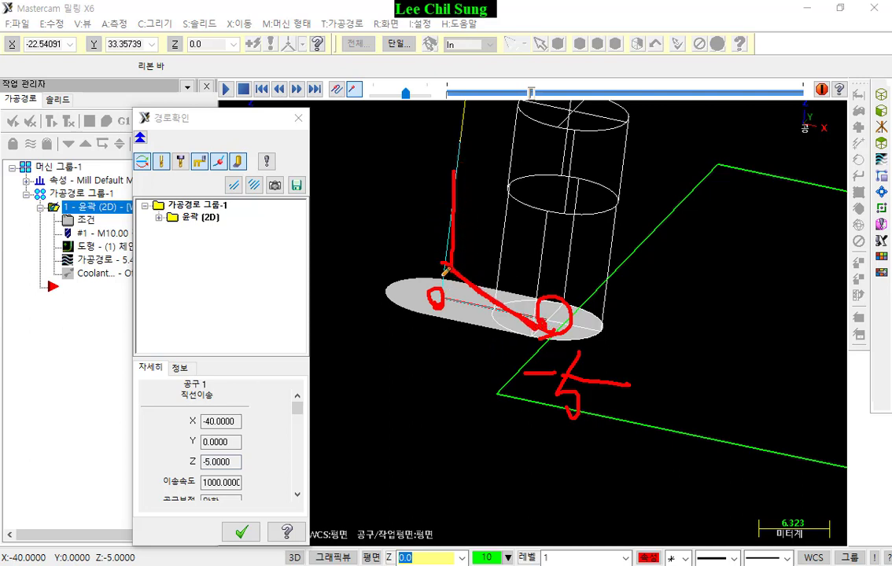
pyautogui.moveTo(451, 192)
pyautogui.mouseDown()
pyautogui.moveTo(447, 269)
pyautogui.moveTo(472, 291)
pyautogui.moveTo(509, 304)
pyautogui.moveTo(492, 323)
pyautogui.moveTo(397, 282)
pyautogui.moveTo(429, 275)
pyautogui.moveTo(552, 295)
pyautogui.moveTo(578, 305)
pyautogui.moveTo(591, 324)
pyautogui.moveTo(549, 334)
pyautogui.moveTo(420, 305)
pyautogui.moveTo(389, 287)
pyautogui.moveTo(429, 275)
pyautogui.moveTo(578, 301)
pyautogui.moveTo(604, 318)
pyautogui.moveTo(556, 314)
pyautogui.mouseUp()
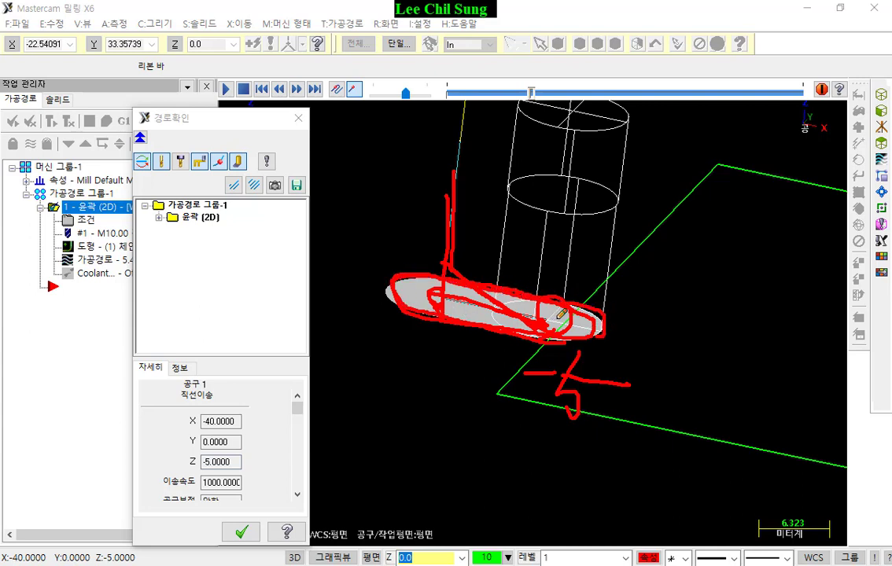
pyautogui.moveTo(608, 317)
pyautogui.mouseDown()
pyautogui.moveTo(484, 291)
pyautogui.moveTo(523, 271)
pyautogui.moveTo(525, 323)
pyautogui.mouseUp()
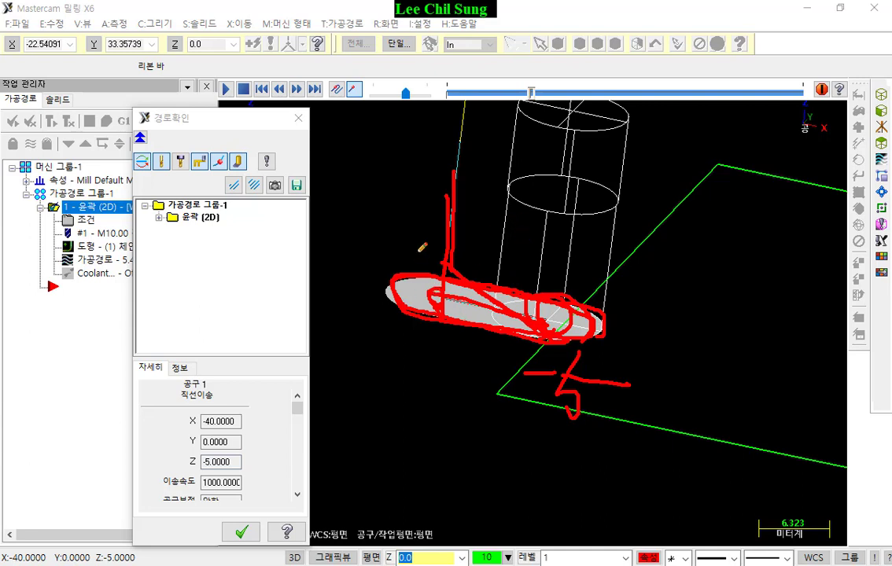
pyautogui.rightClick(400, 179)
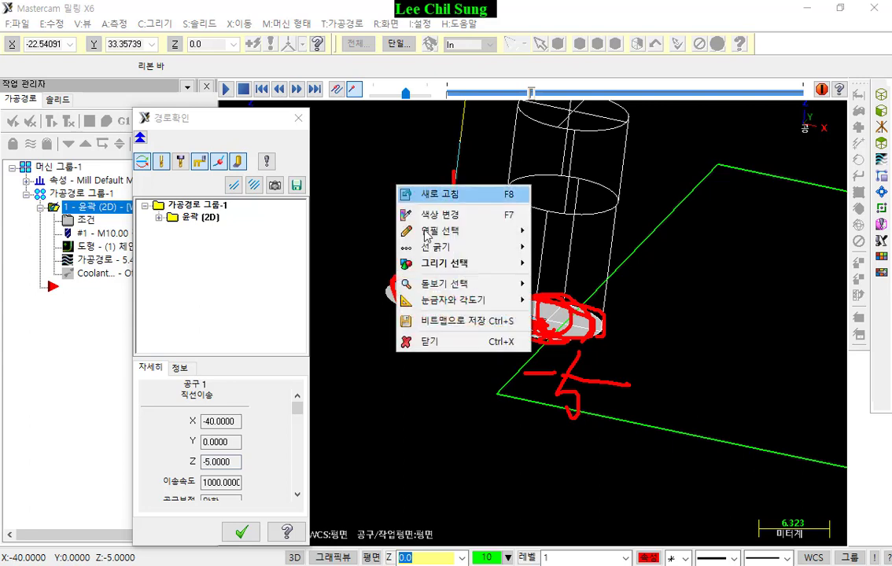
pyautogui.click(436, 283)
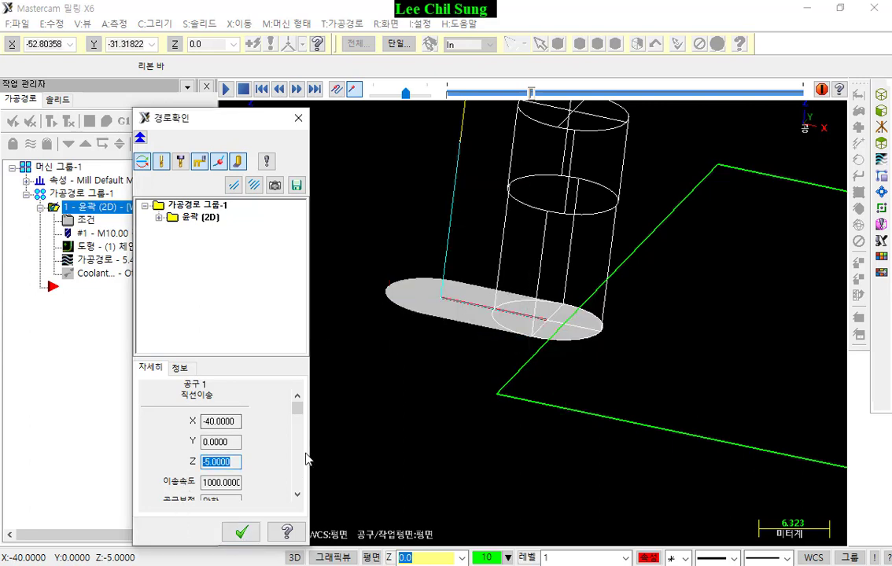
# Close the backplot and examine the entry and exit ramp height settings in the contour's lead-in/out parameters.
pyautogui.click(241, 533)
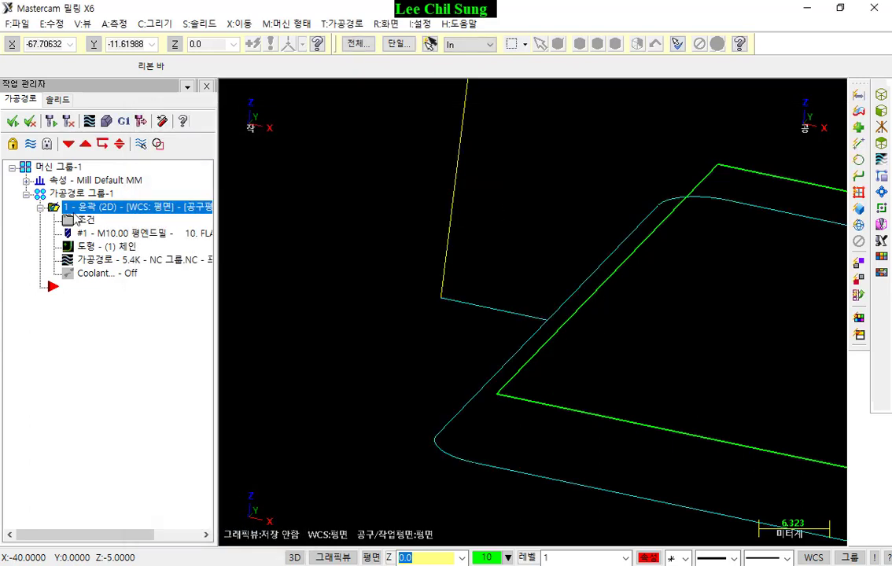
pyautogui.click(72, 219)
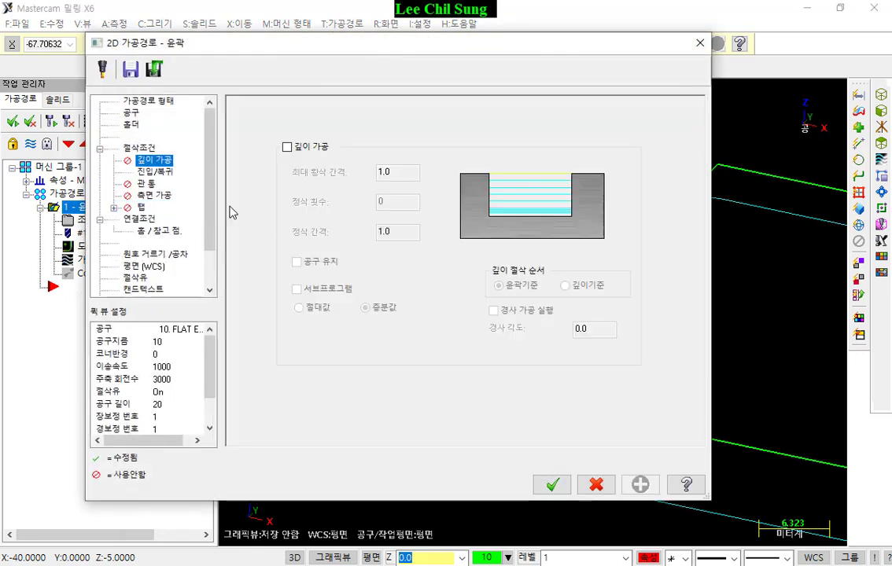
pyautogui.click(155, 171)
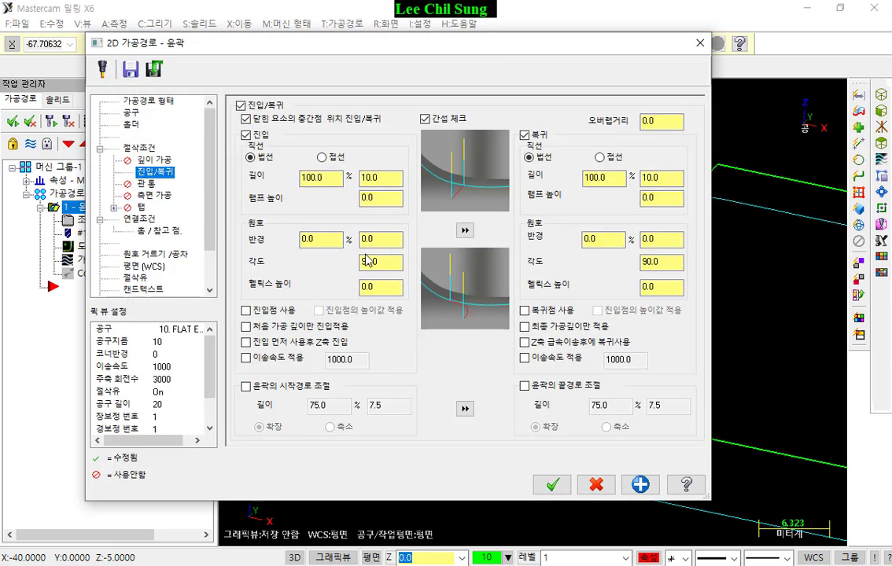
pyautogui.click(381, 198)
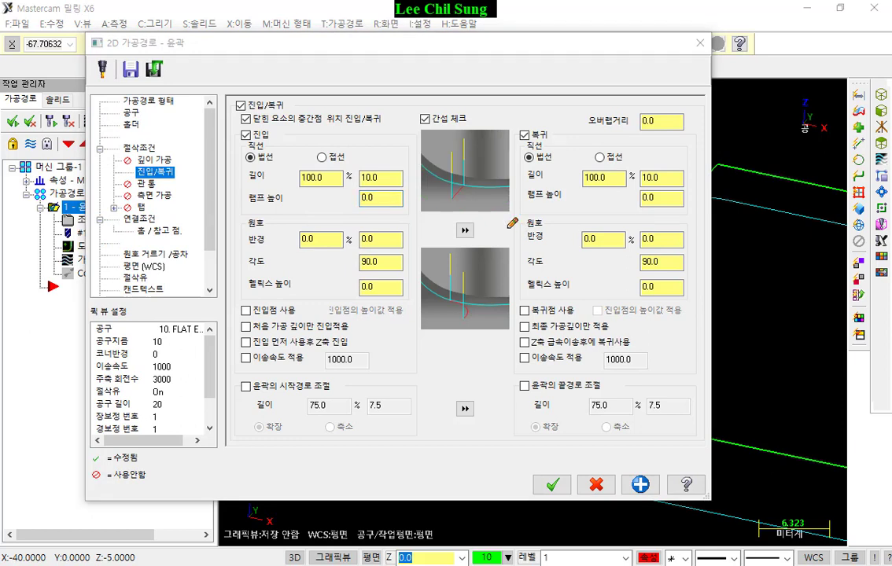
pyautogui.moveTo(440, 210)
pyautogui.mouseDown()
pyautogui.moveTo(280, 208)
pyautogui.moveTo(236, 192)
pyautogui.moveTo(332, 184)
pyautogui.moveTo(423, 204)
pyautogui.moveTo(424, 219)
pyautogui.mouseUp()
pyautogui.moveTo(677, 218)
pyautogui.mouseDown()
pyautogui.moveTo(510, 202)
pyautogui.moveTo(624, 182)
pyautogui.moveTo(702, 208)
pyautogui.moveTo(676, 217)
pyautogui.mouseUp()
pyautogui.rightClick(623, 329)
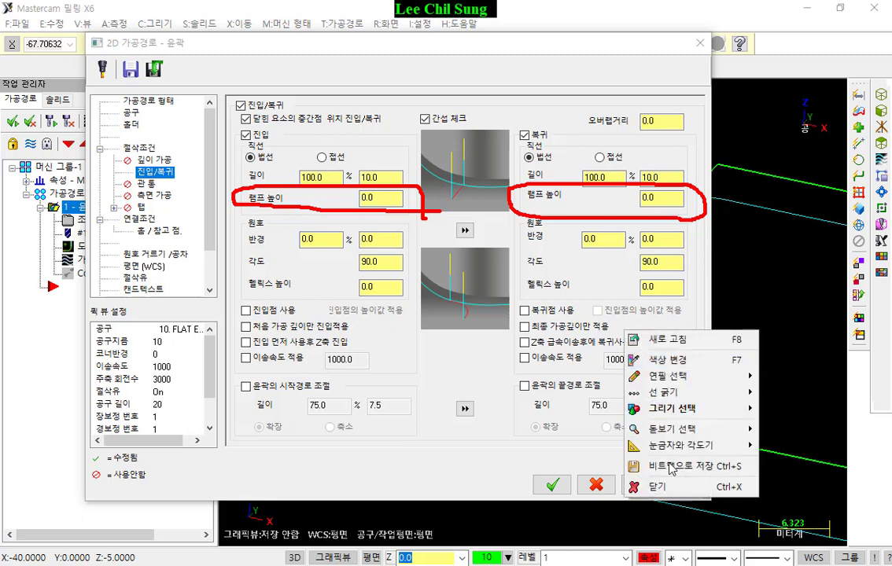
pyautogui.click(664, 486)
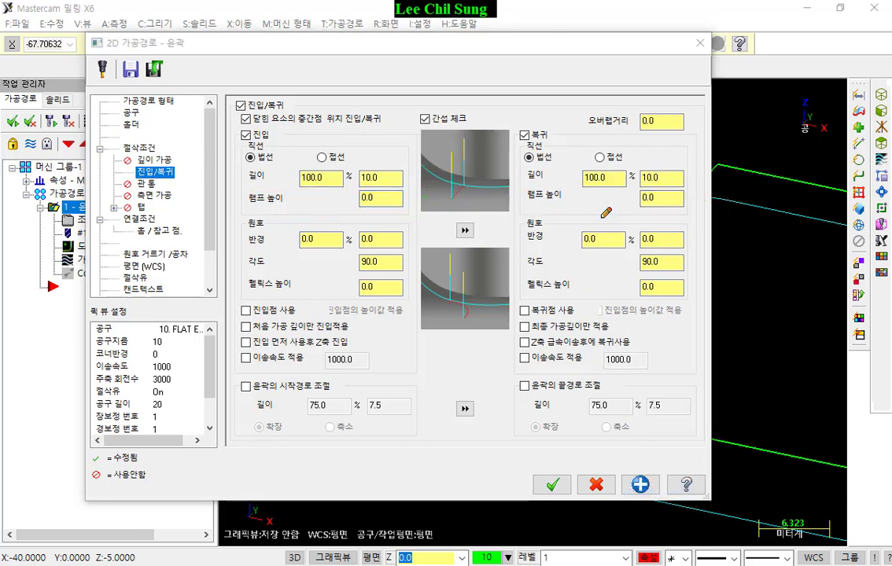
pyautogui.rightClick(613, 206)
pyautogui.click(660, 352)
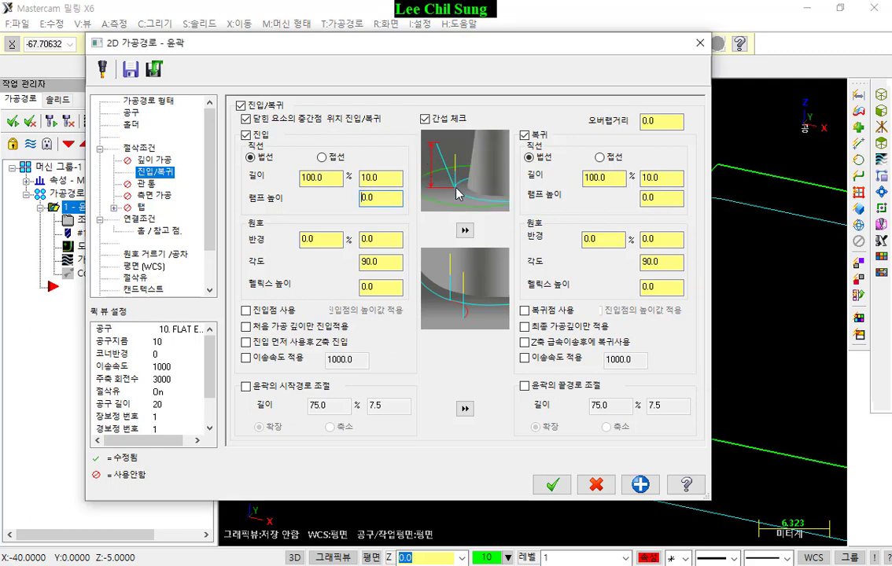
# Set the contour's entry ramp height to 2 and regenerate the toolpath.
pyautogui.moveTo(385, 199); pyautogui.dragTo(342, 210)
pyautogui.click(552, 485)
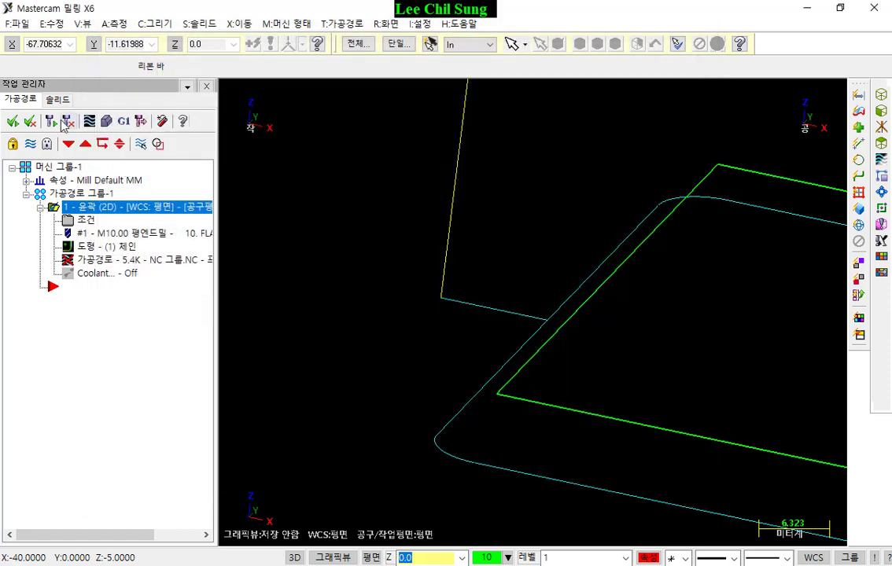
pyautogui.click(49, 120)
# Examine the ramped lead-in in the front view and mark the flat exit line and its end point.
pyautogui.scroll(2, 460, 322)
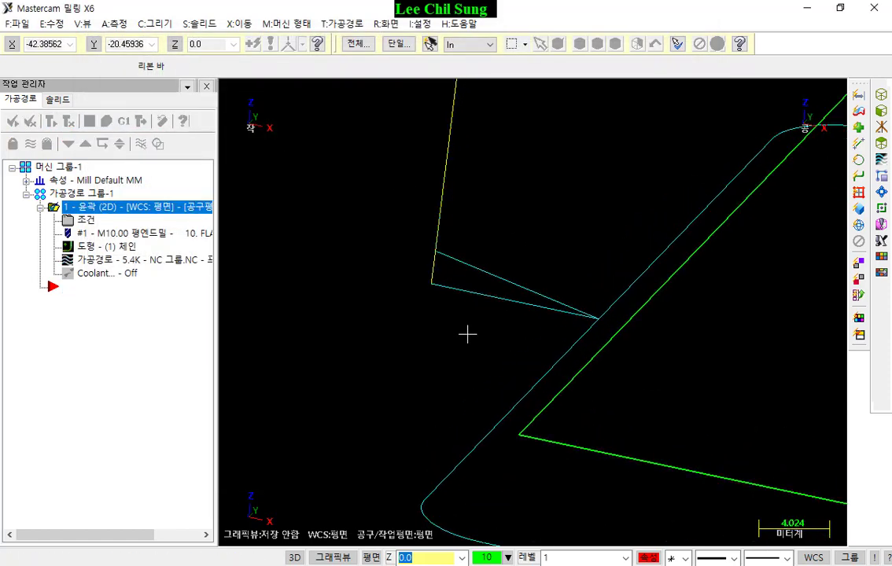
pyautogui.hotkey('alt', '2')
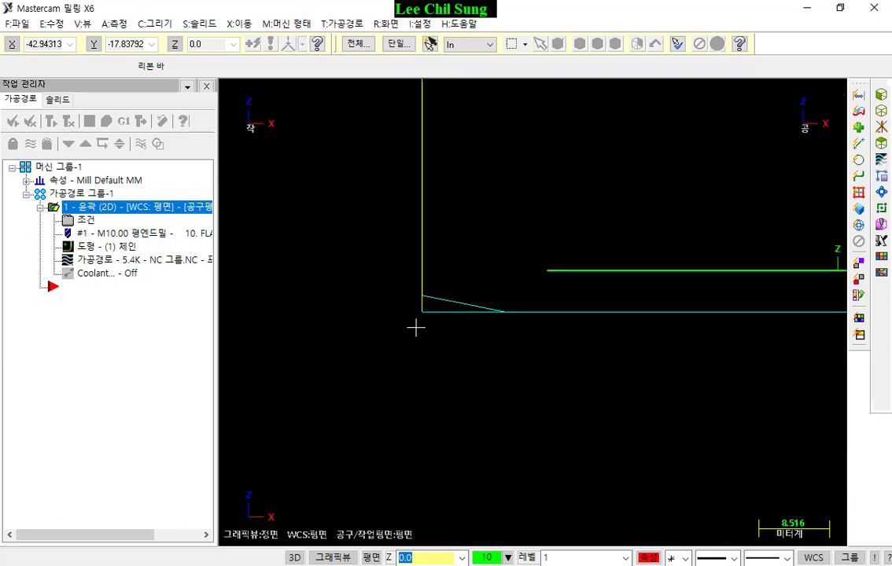
pyautogui.scroll(1, 482, 268)
pyautogui.scroll(1, 482, 269)
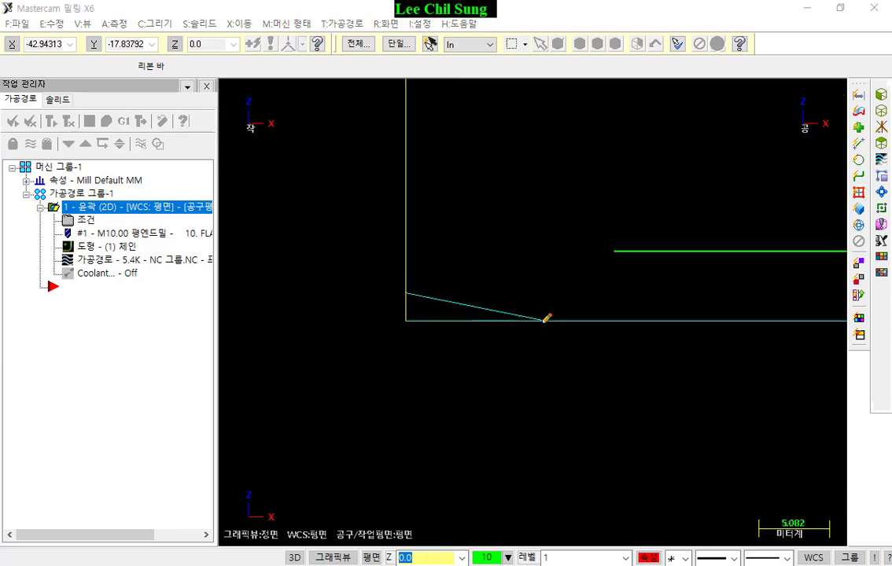
pyautogui.moveTo(423, 325)
pyautogui.mouseDown()
pyautogui.moveTo(426, 304)
pyautogui.moveTo(419, 324)
pyautogui.mouseUp()
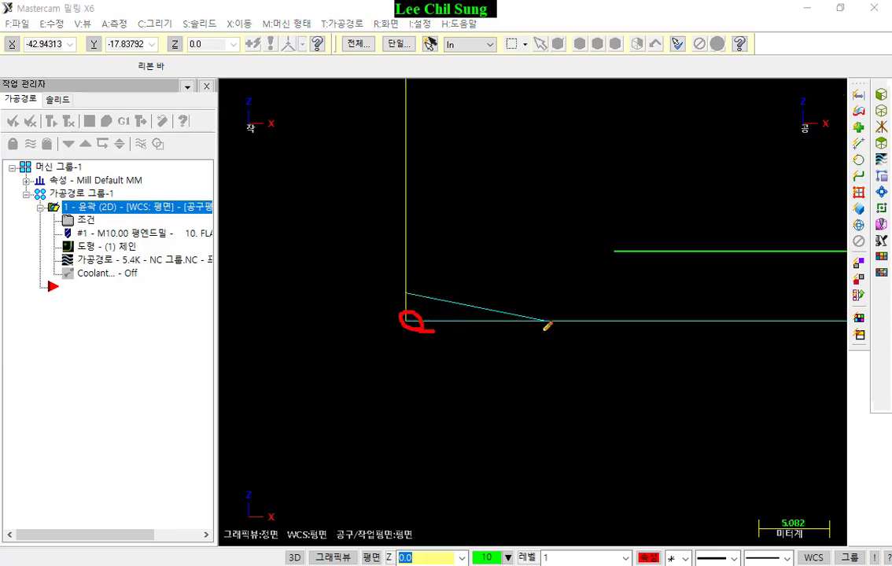
pyautogui.moveTo(548, 317)
pyautogui.mouseDown()
pyautogui.moveTo(396, 320)
pyautogui.moveTo(422, 332)
pyautogui.mouseUp()
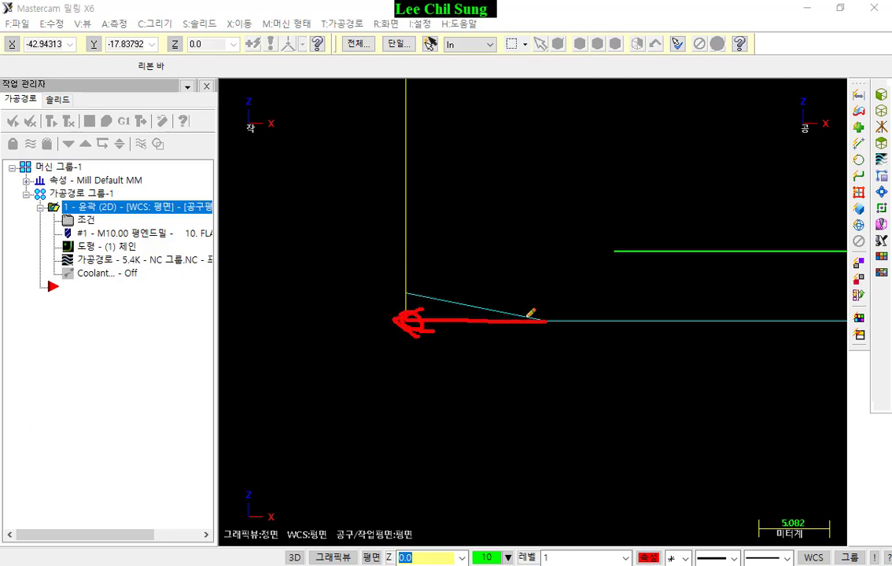
# Mark the plunge down to the ramp's start at -3, the cutting depth of -5, and the 2 mm difference between them.
pyautogui.moveTo(407, 90)
pyautogui.mouseDown()
pyautogui.moveTo(408, 274)
pyautogui.moveTo(429, 287)
pyautogui.mouseUp()
pyautogui.moveTo(310, 290)
pyautogui.mouseDown()
pyautogui.moveTo(346, 293)
pyautogui.moveTo(373, 283)
pyautogui.moveTo(360, 301)
pyautogui.mouseUp()
pyautogui.moveTo(548, 319)
pyautogui.mouseDown()
pyautogui.moveTo(604, 323)
pyautogui.moveTo(645, 346)
pyautogui.moveTo(637, 327)
pyautogui.mouseUp()
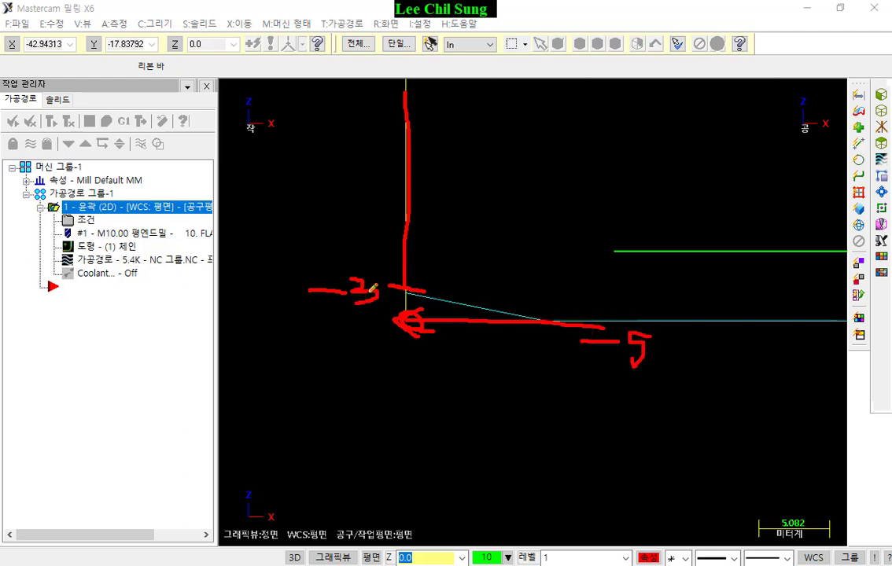
pyautogui.moveTo(366, 271)
pyautogui.mouseDown()
pyautogui.moveTo(307, 289)
pyautogui.moveTo(371, 311)
pyautogui.mouseUp()
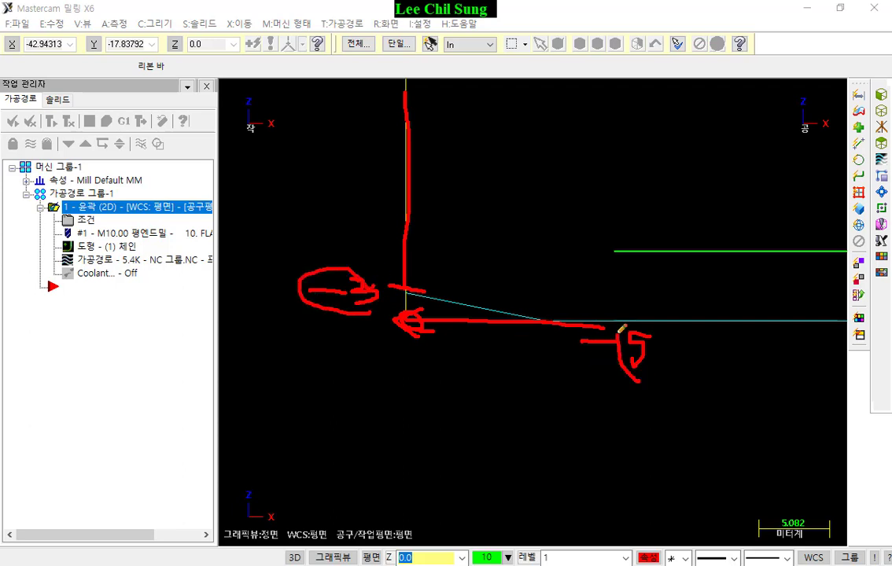
pyautogui.moveTo(628, 314); pyautogui.dragTo(633, 360)
pyautogui.moveTo(241, 303); pyautogui.dragTo(282, 337)
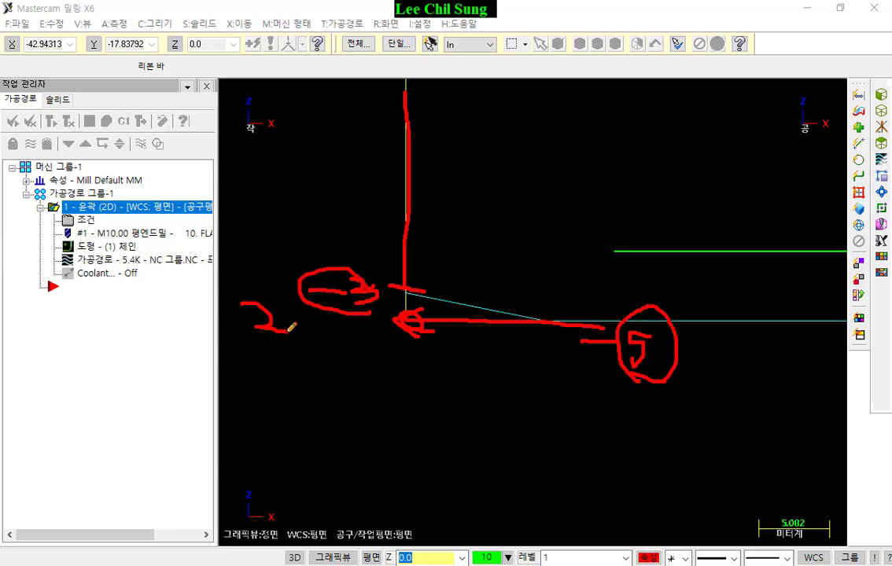
pyautogui.moveTo(263, 292)
pyautogui.mouseDown()
pyautogui.moveTo(228, 314)
pyautogui.moveTo(279, 351)
pyautogui.mouseUp()
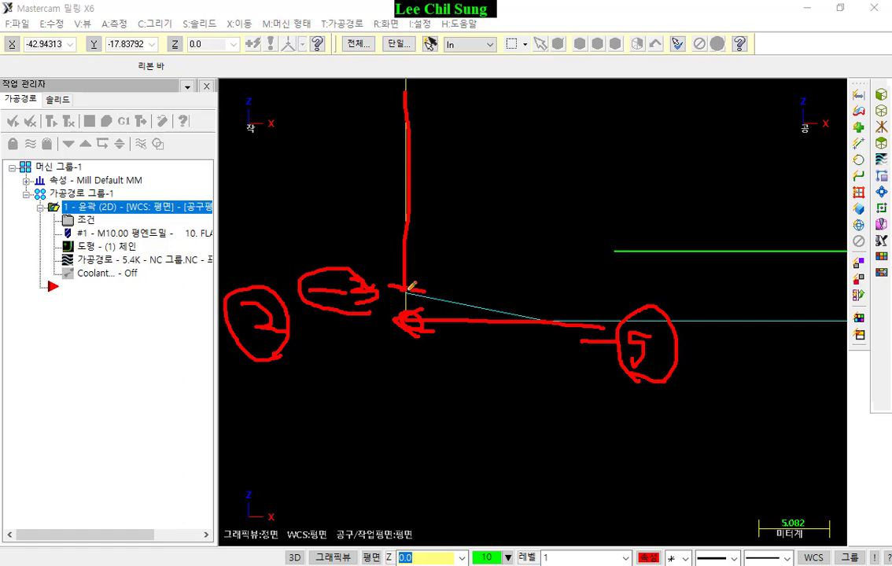
# Mark the sloped ramp line from the plunge end to the cutting depth, clear the markings, and view the lead-in isometrically.
pyautogui.moveTo(410, 288); pyautogui.dragTo(567, 317)
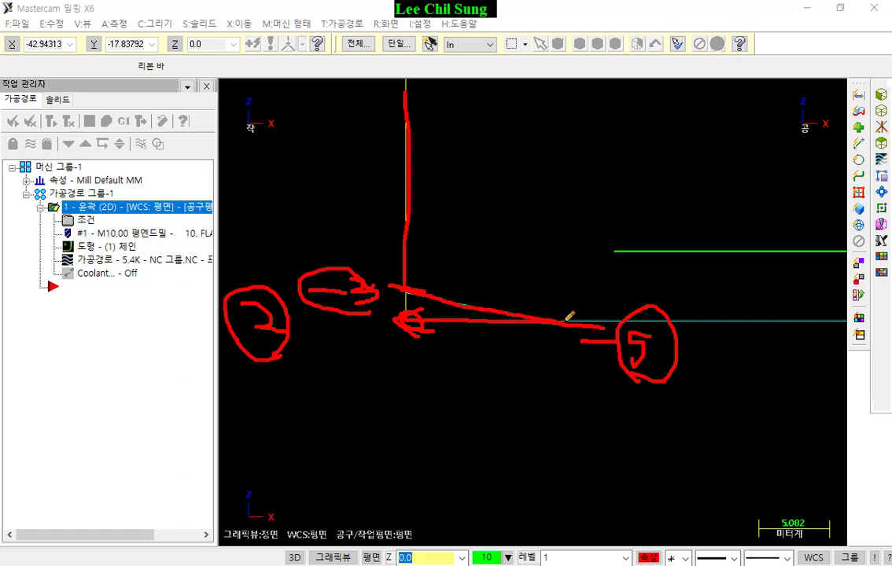
pyautogui.rightClick(482, 160)
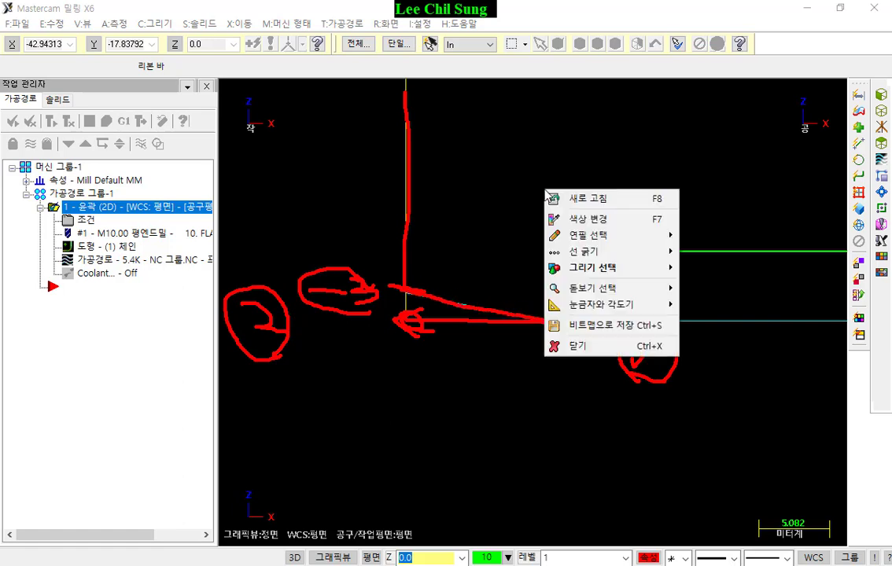
pyautogui.click(513, 313)
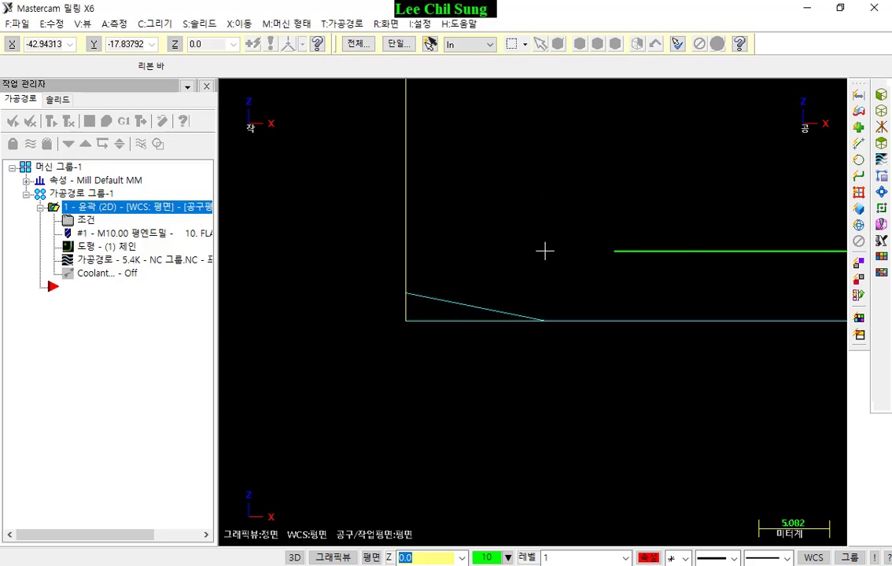
pyautogui.moveTo(544, 250); pyautogui.dragTo(551, 216, button='middle')
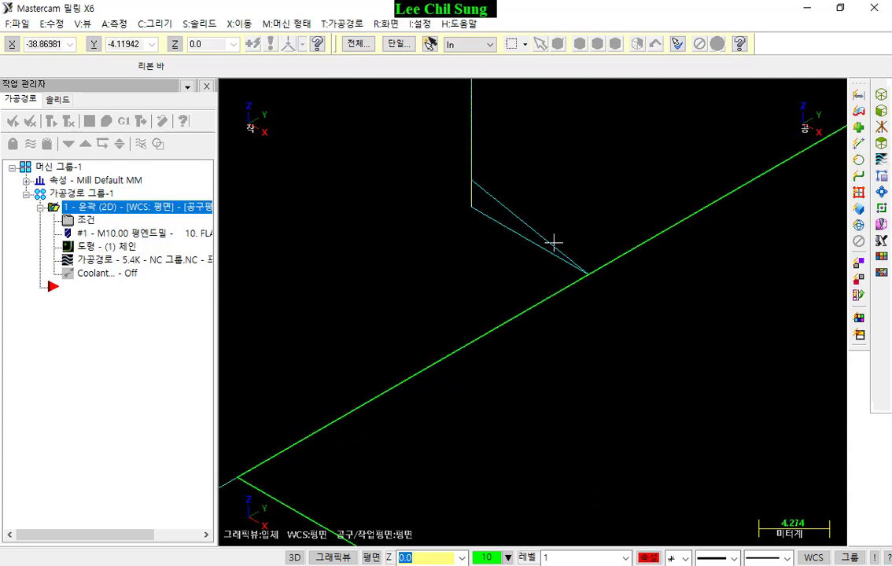
# Examine the entry ramp height, helix height and arc radius settings in the contour's lead-in/out parameters.
pyautogui.click(86, 221)
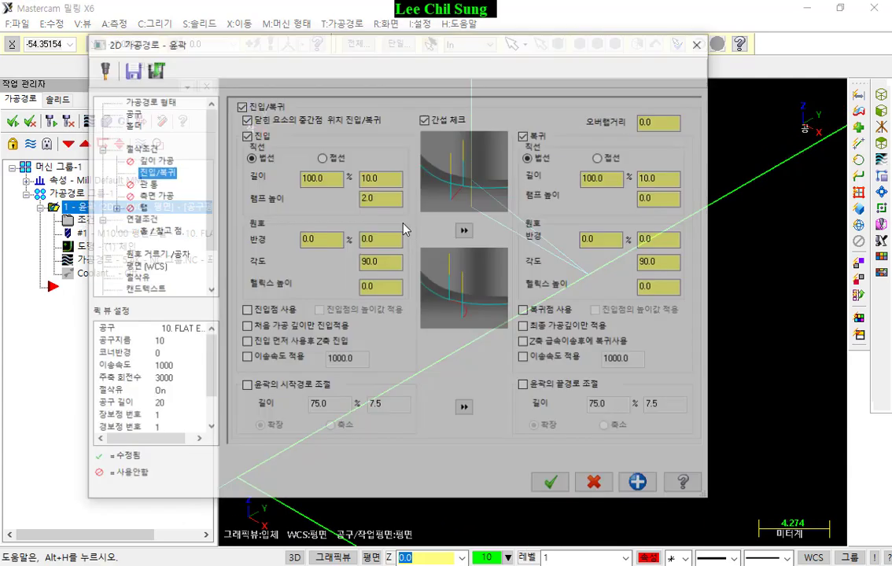
pyautogui.click(387, 196)
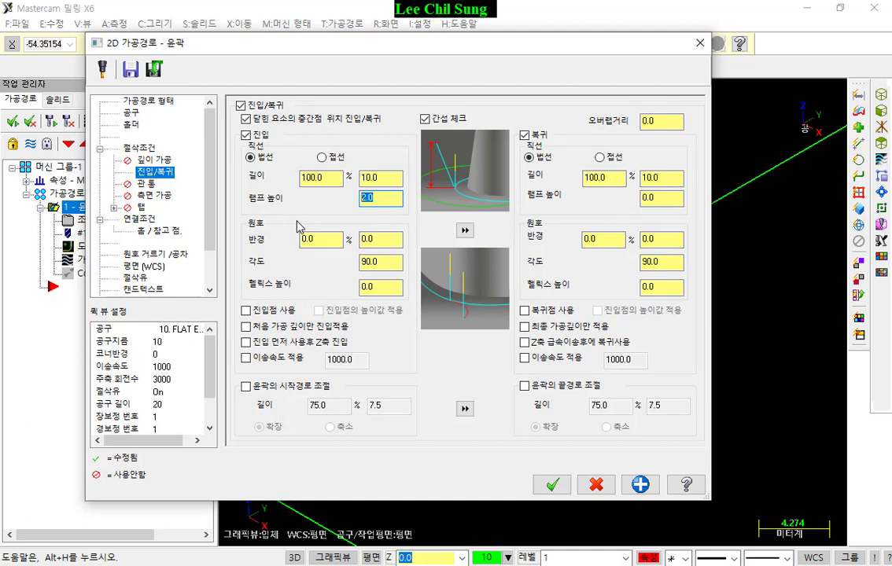
pyautogui.moveTo(384, 198); pyautogui.dragTo(333, 215)
pyautogui.doubleClick(384, 287)
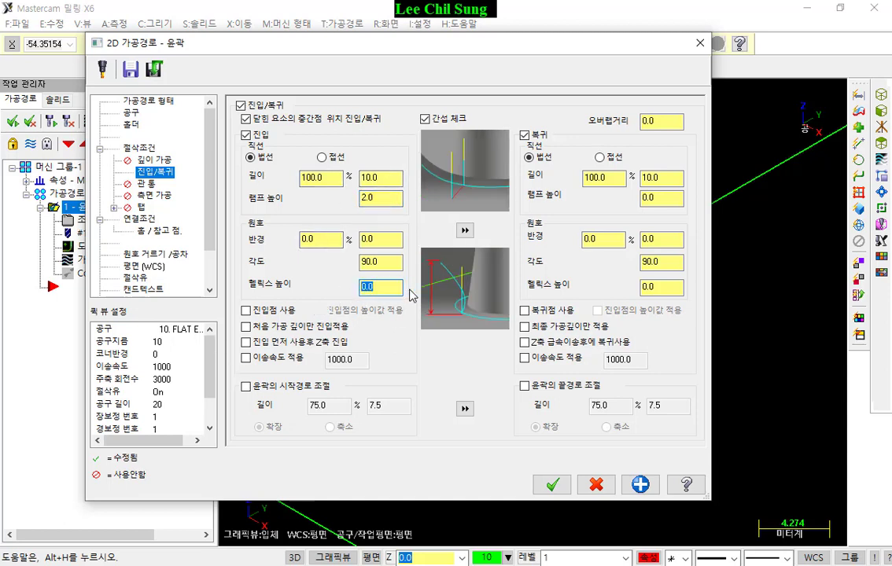
pyautogui.click(385, 197)
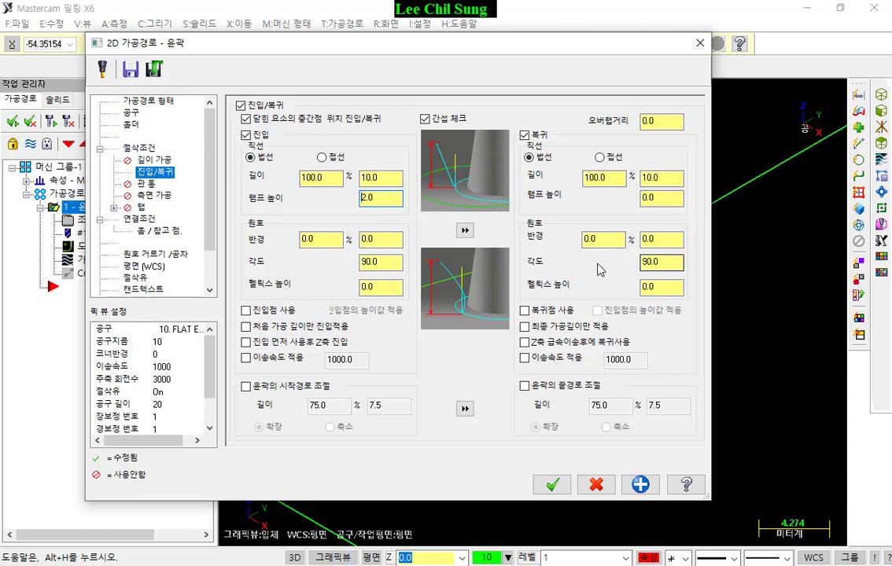
pyautogui.click(331, 241)
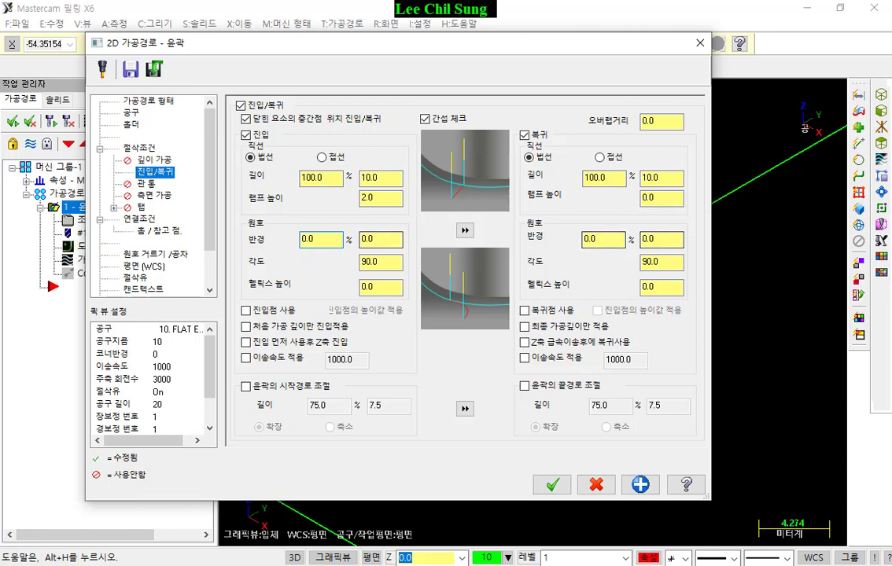
# Mark the entry arc radius percentage and value, note the tool diameter of 10 beside them, and clear the markings.
pyautogui.hotkey('ctrl', '2')
pyautogui.moveTo(284, 254)
pyautogui.mouseDown()
pyautogui.moveTo(232, 253)
pyautogui.moveTo(282, 257)
pyautogui.mouseUp()
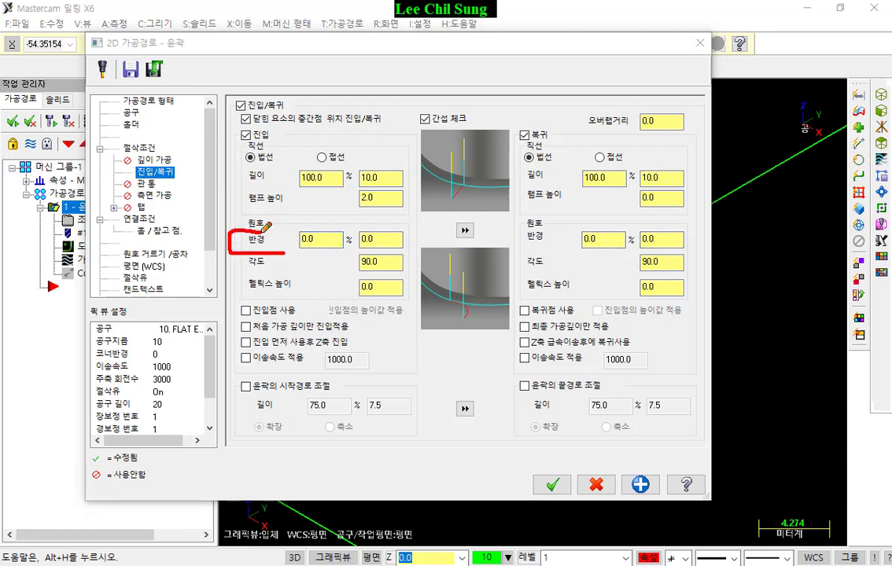
pyautogui.moveTo(358, 254)
pyautogui.mouseDown()
pyautogui.moveTo(310, 254)
pyautogui.moveTo(295, 222)
pyautogui.moveTo(355, 220)
pyautogui.moveTo(358, 253)
pyautogui.moveTo(396, 250)
pyautogui.mouseUp()
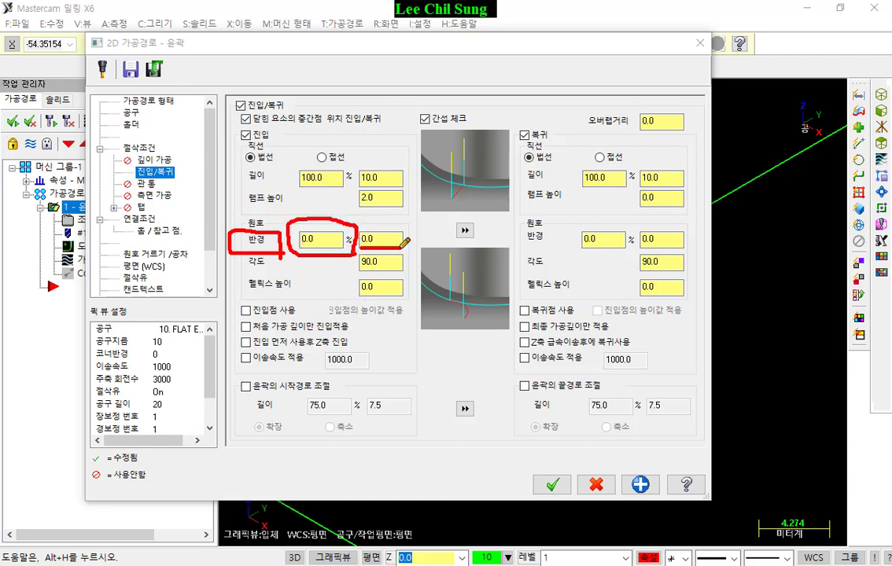
pyautogui.moveTo(298, 185); pyautogui.dragTo(351, 184)
pyautogui.moveTo(348, 240)
pyautogui.mouseDown()
pyautogui.moveTo(350, 299)
pyautogui.moveTo(378, 315)
pyautogui.moveTo(412, 386)
pyautogui.moveTo(401, 393)
pyautogui.mouseUp()
pyautogui.moveTo(438, 345)
pyautogui.mouseDown()
pyautogui.moveTo(458, 343)
pyautogui.moveTo(456, 359)
pyautogui.moveTo(468, 363)
pyautogui.mouseUp()
pyautogui.moveTo(454, 364); pyautogui.dragTo(454, 382)
pyautogui.moveTo(503, 362); pyautogui.dragTo(503, 403)
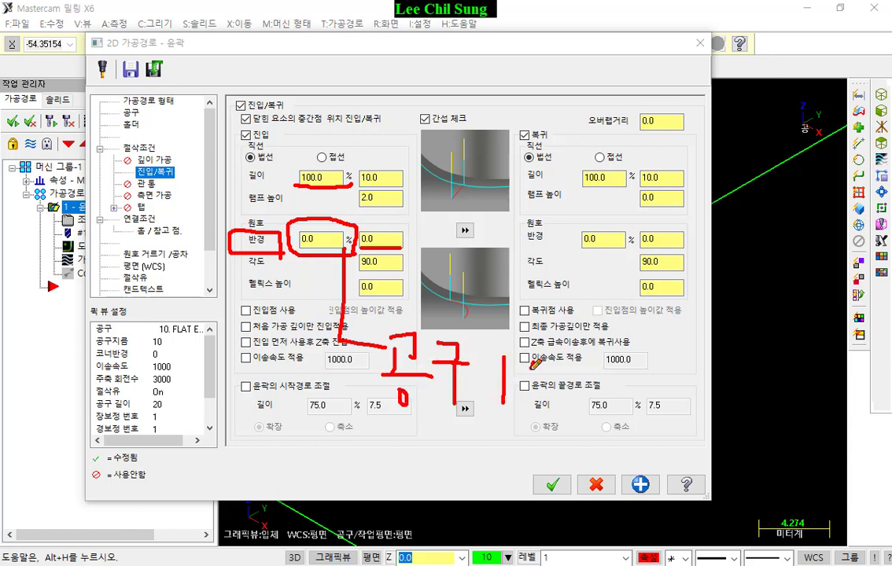
pyautogui.moveTo(542, 360); pyautogui.dragTo(546, 358)
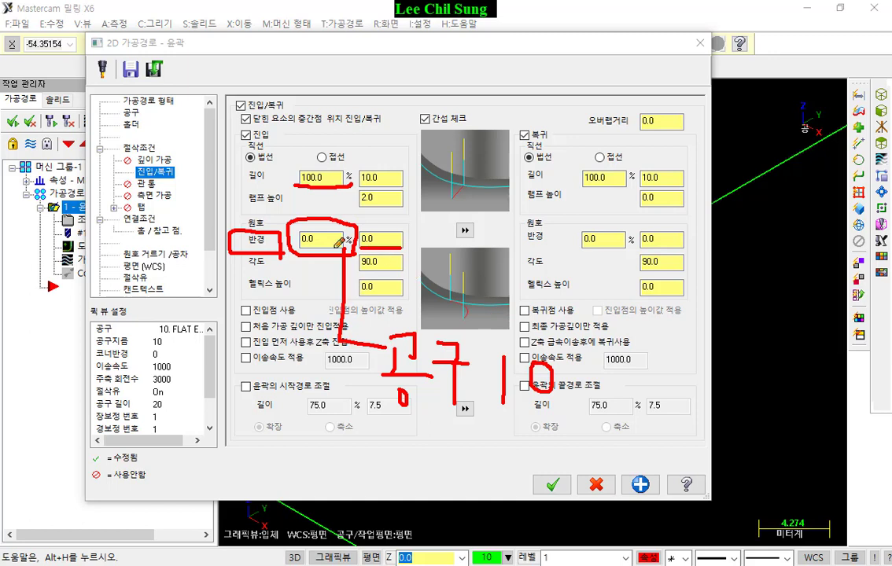
pyautogui.moveTo(400, 251)
pyautogui.mouseDown()
pyautogui.moveTo(400, 226)
pyautogui.moveTo(358, 220)
pyautogui.moveTo(394, 250)
pyautogui.mouseUp()
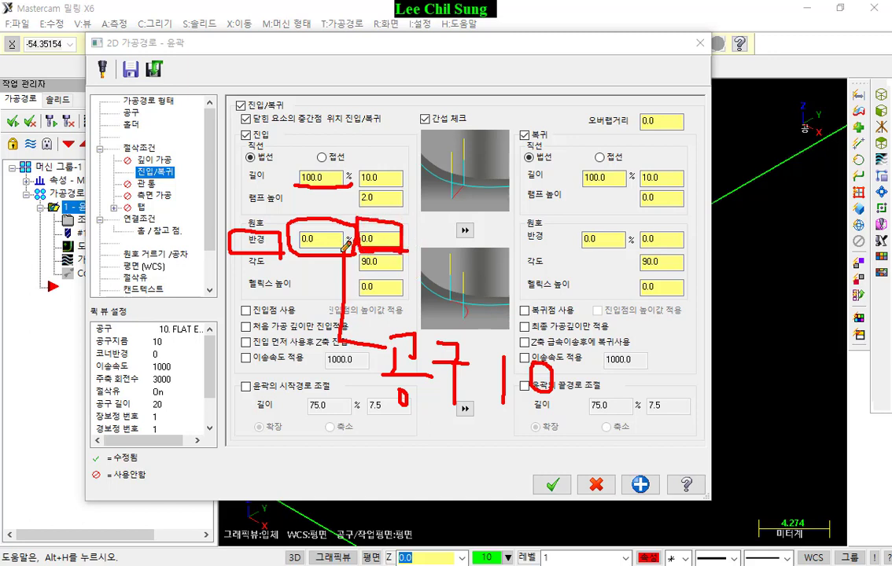
pyautogui.moveTo(307, 258)
pyautogui.mouseDown()
pyautogui.moveTo(283, 213)
pyautogui.moveTo(342, 214)
pyautogui.moveTo(343, 224)
pyautogui.mouseUp()
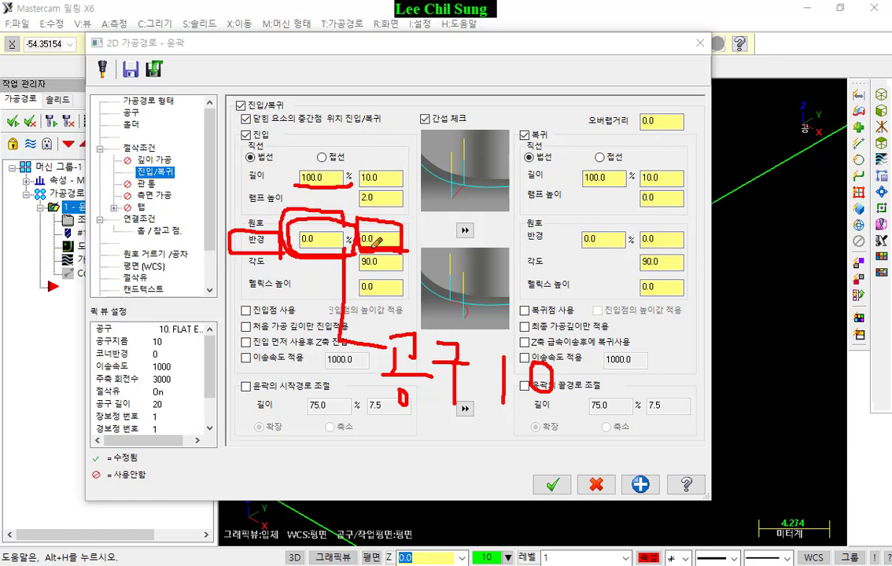
pyautogui.rightClick(513, 120)
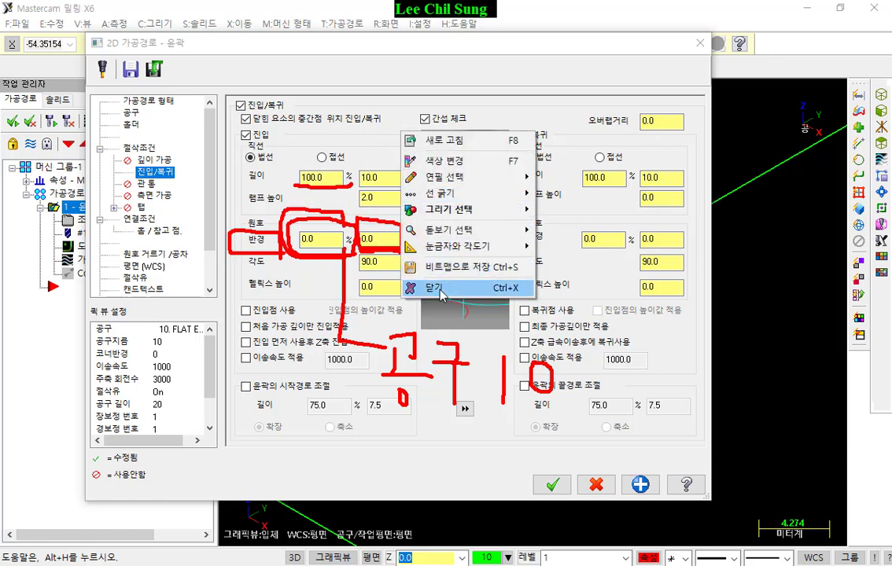
pyautogui.click(543, 282)
# Set the contour's entry arc radius to 100% of the tool diameter and check the corresponding radius value.
pyautogui.moveTo(324, 239); pyautogui.dragTo(266, 245)
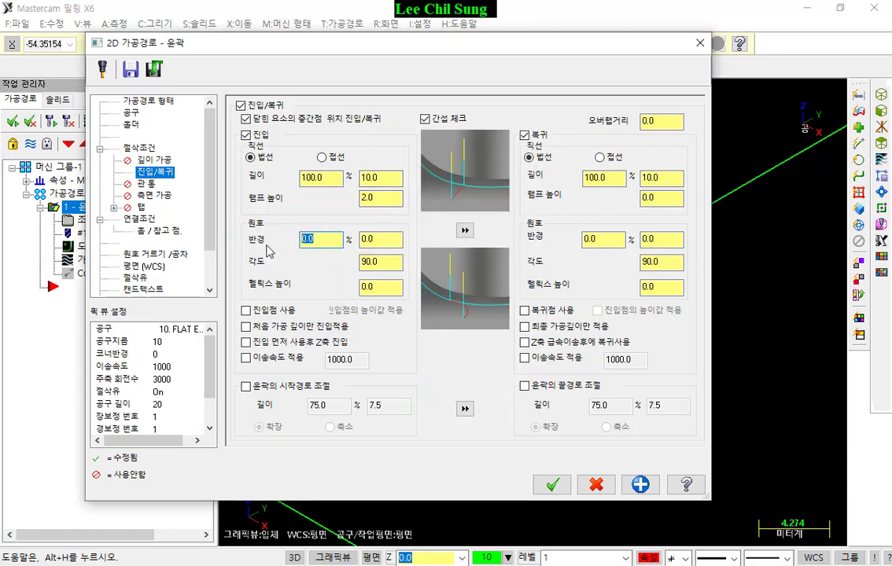
pyautogui.write('100')
pyautogui.press('Return')
pyautogui.click(336, 246)
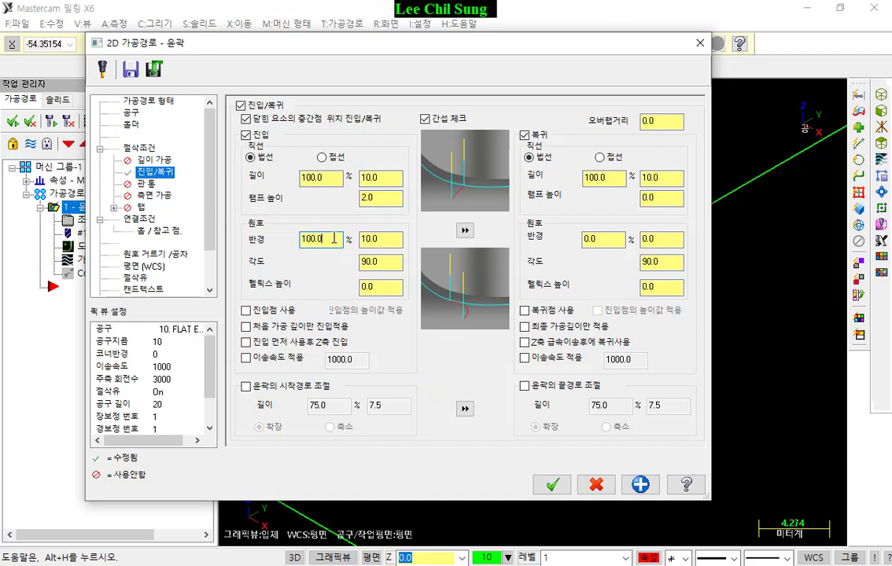
pyautogui.moveTo(333, 239); pyautogui.dragTo(252, 224)
pyautogui.doubleClick(392, 239)
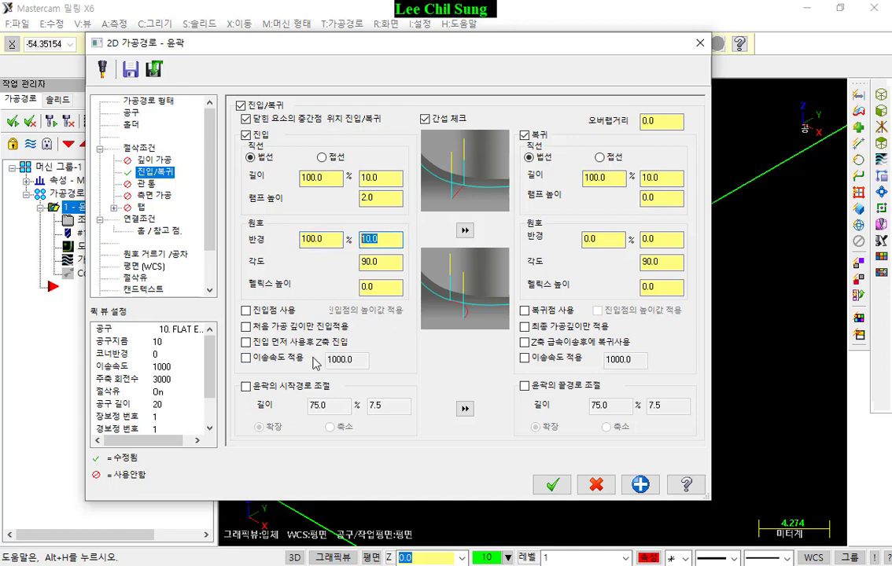
# Try an entry arc radius of 150% and compare the percentage with the radius value.
pyautogui.moveTo(293, 237); pyautogui.dragTo(223, 225)
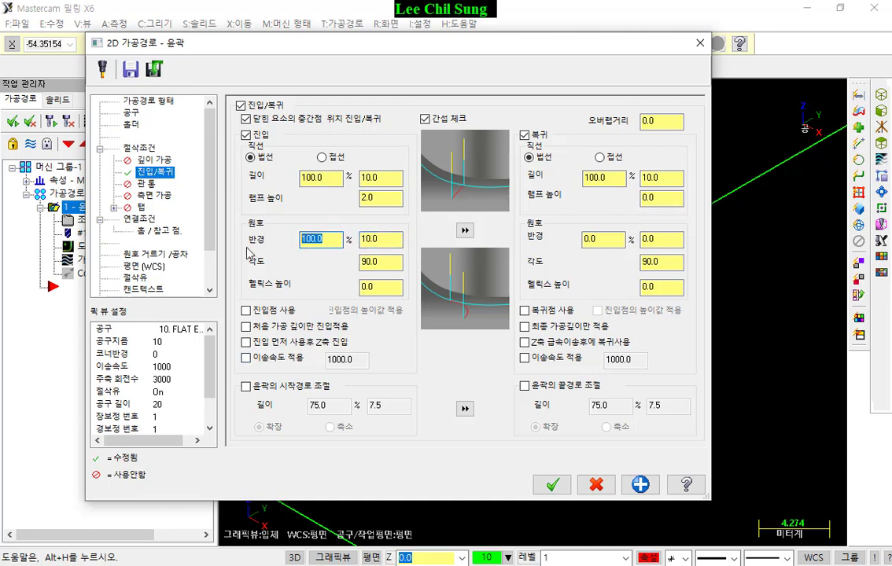
pyautogui.write('1')
pyautogui.press('Tab')
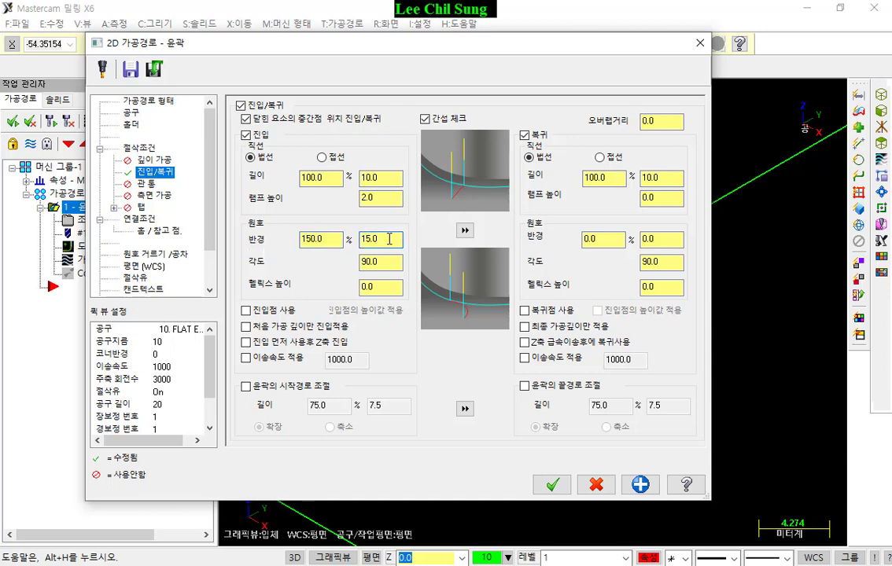
pyautogui.moveTo(389, 238); pyautogui.dragTo(352, 242)
pyautogui.moveTo(340, 239); pyautogui.dragTo(302, 239)
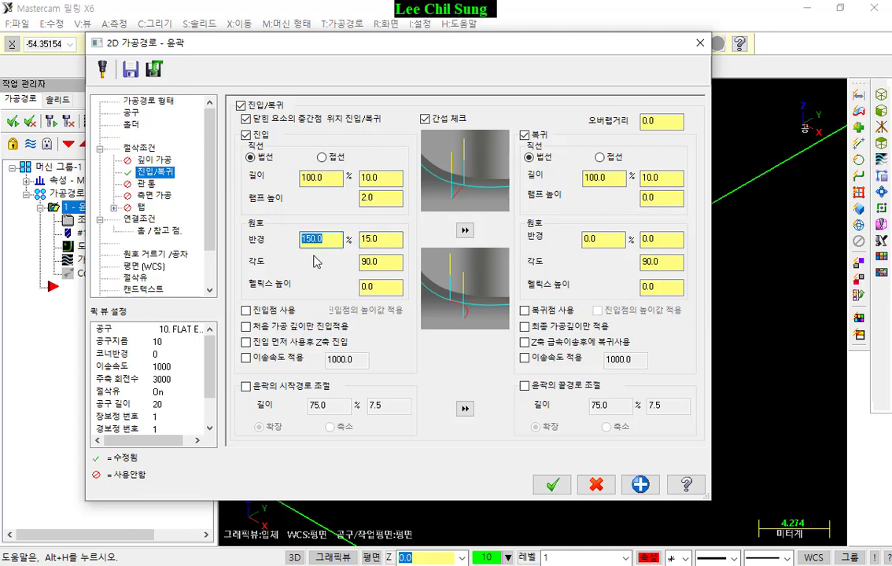
# Set the entry arc radius to 100% and copy the entry settings to the exit.
pyautogui.click(392, 237)
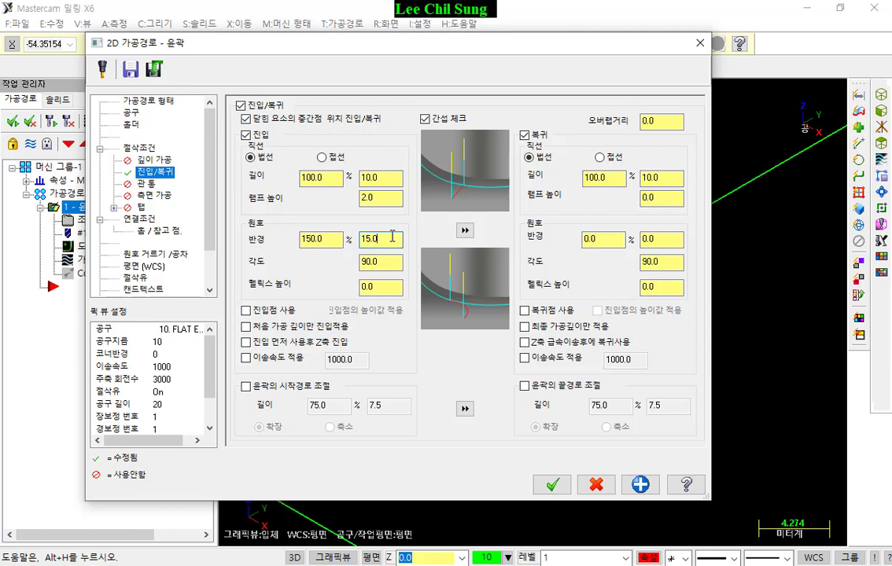
pyautogui.hotkey('shift', 'Tab')
pyautogui.write('100')
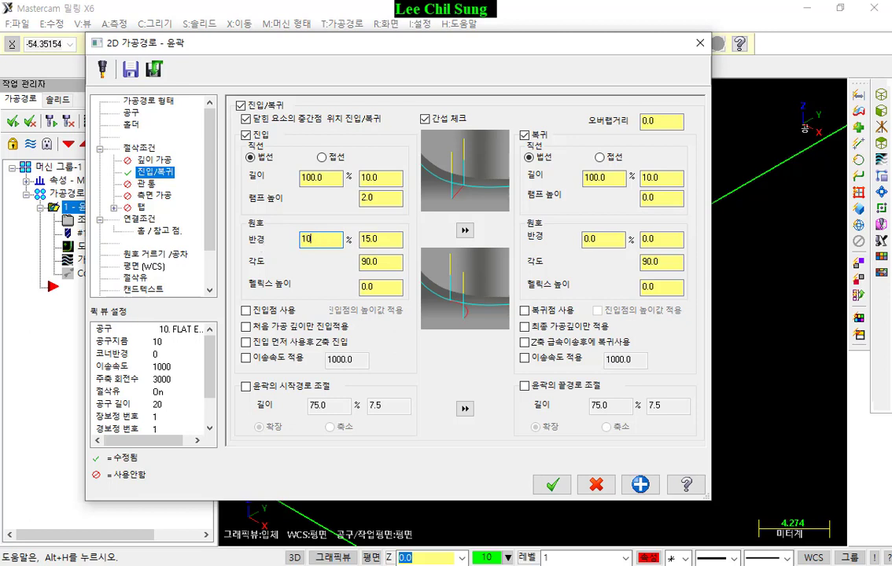
pyautogui.press('Return')
pyautogui.click(465, 230)
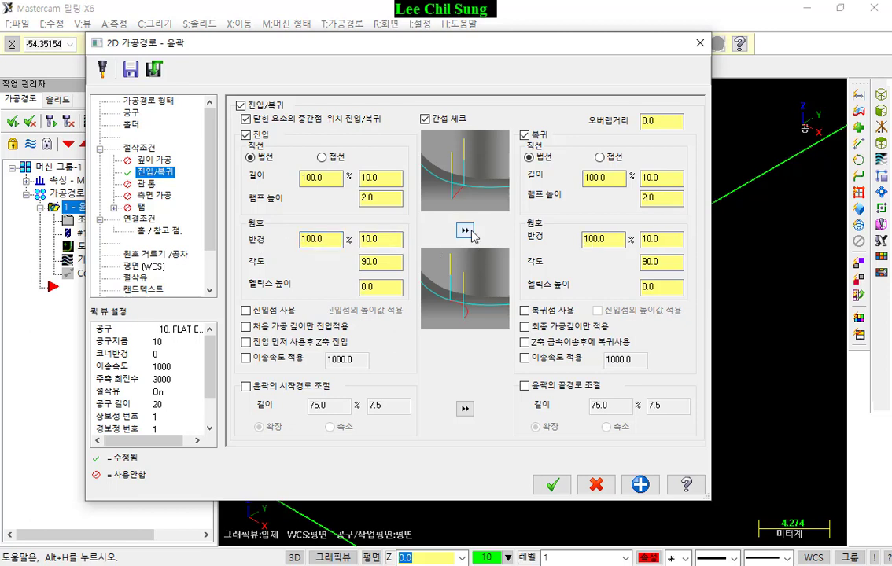
# Set the entry line's ramp height and length to 0 and copy the entry settings to the exit.
pyautogui.click(393, 198)
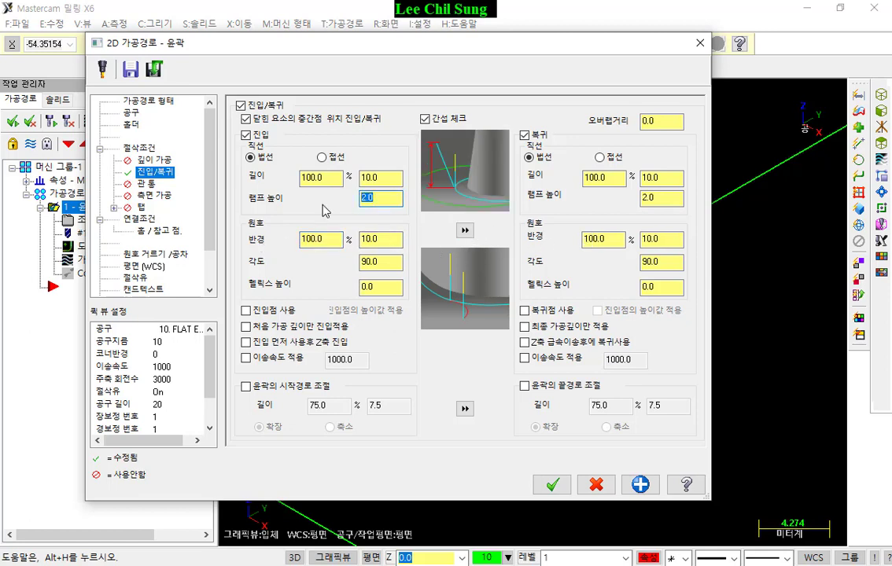
pyautogui.write('0')
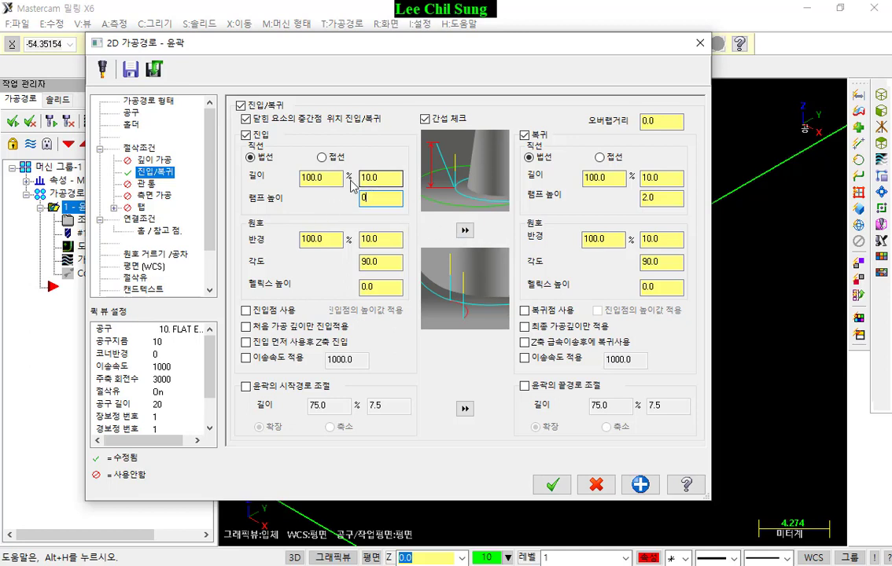
pyautogui.click(314, 177)
pyautogui.write('0')
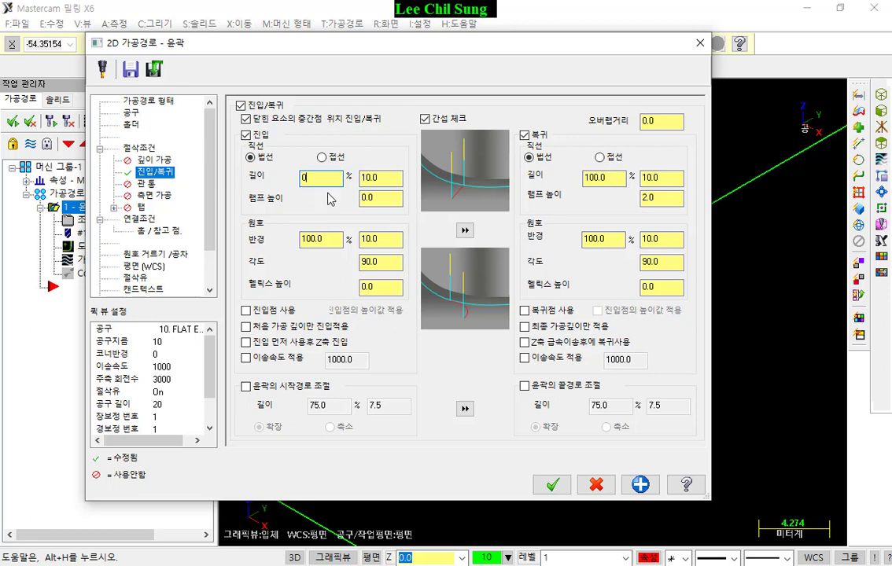
pyautogui.click(382, 178)
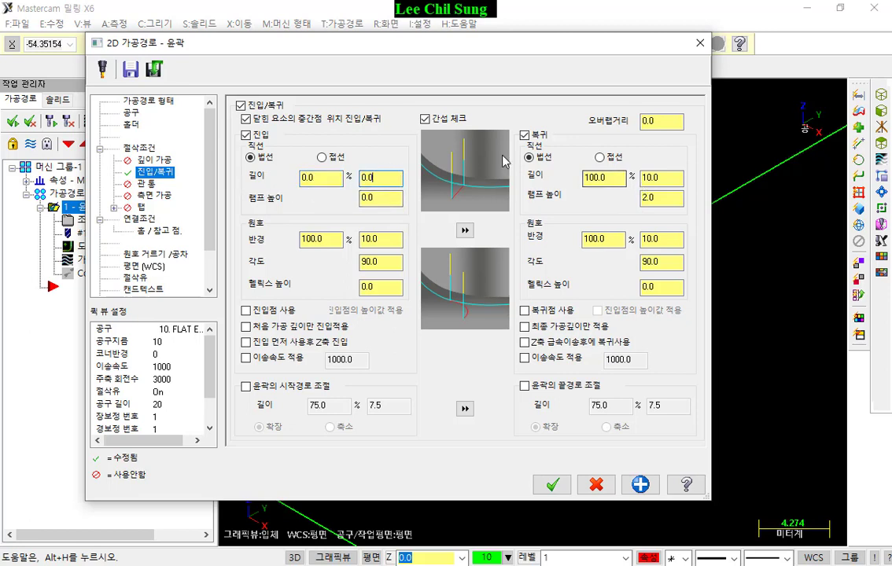
pyautogui.click(465, 230)
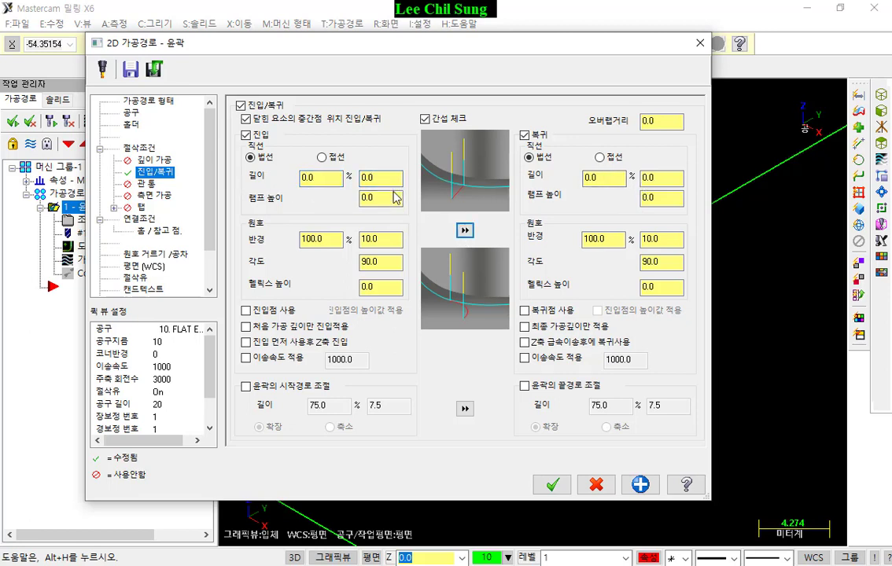
# Check the entry and exit line lengths and arc radii, accept the parameters, and regenerate the contour toolpath.
pyautogui.click(302, 177)
pyautogui.click(615, 178)
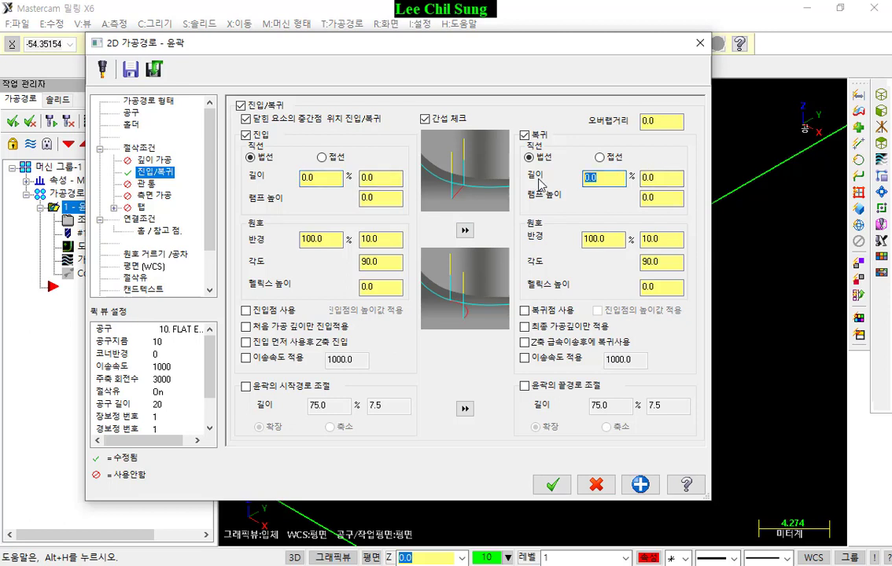
pyautogui.click(379, 239)
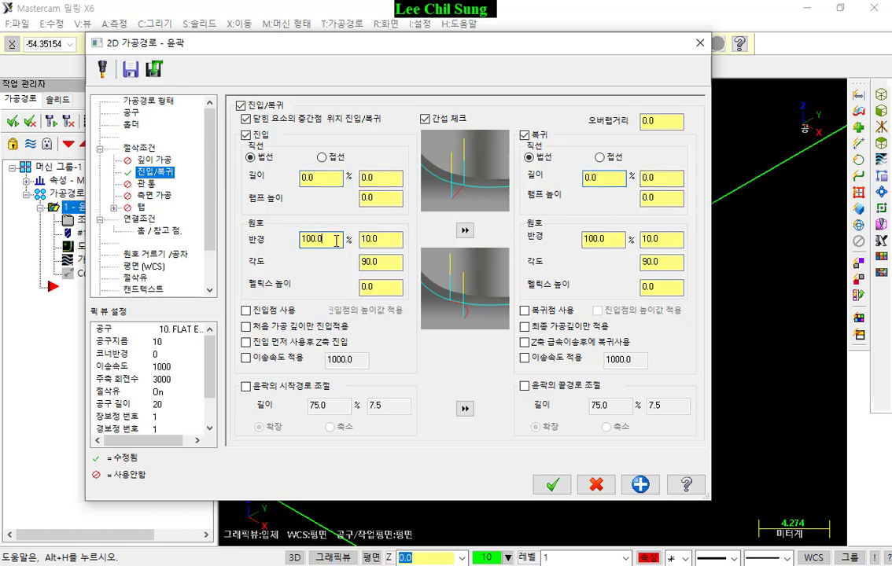
pyautogui.click(615, 239)
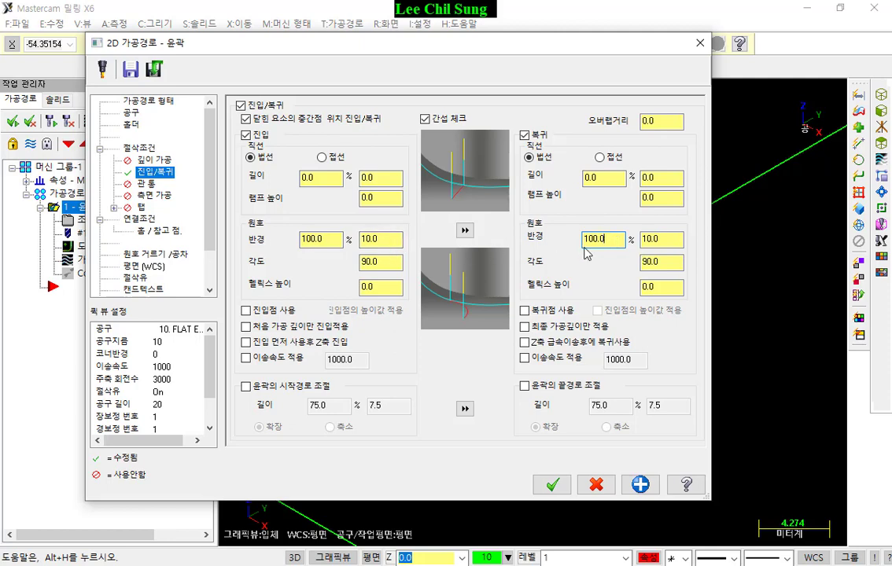
pyautogui.click(553, 484)
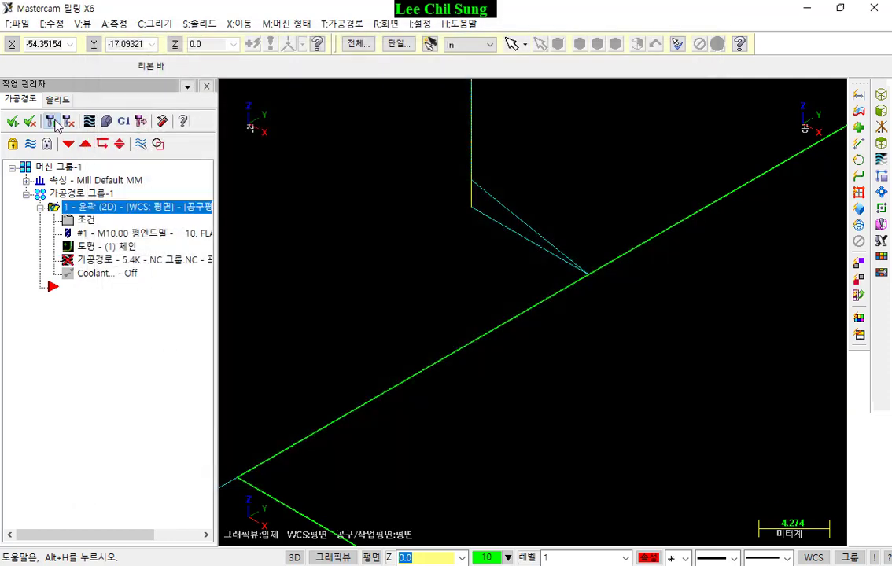
pyautogui.click(51, 120)
pyautogui.scroll(-5, 419, 262)
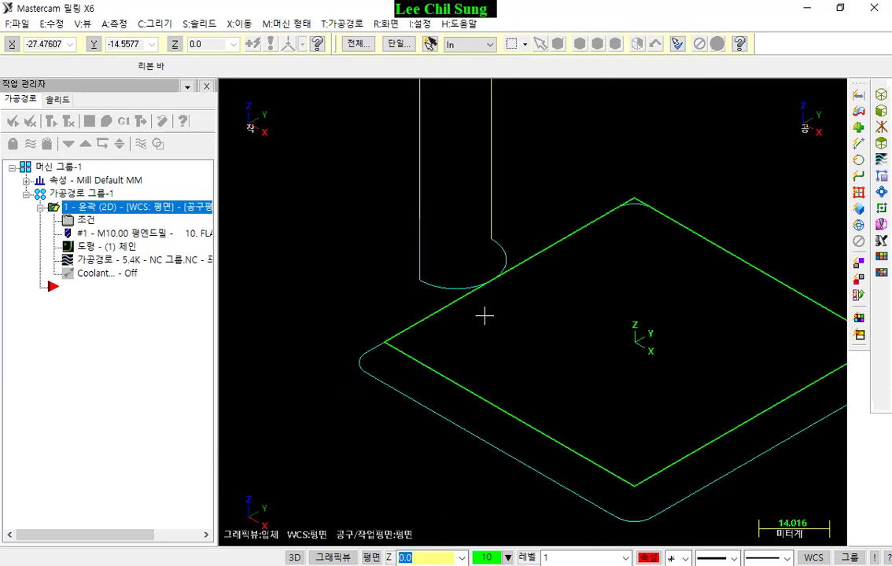
# Rotate to the lead-in/out area and mark the plunge section, entry arc and exit arc with on-screen pen notes.
pyautogui.moveTo(548, 347); pyautogui.dragTo(400, 279, button='middle')
pyautogui.scroll(2, 384, 281)
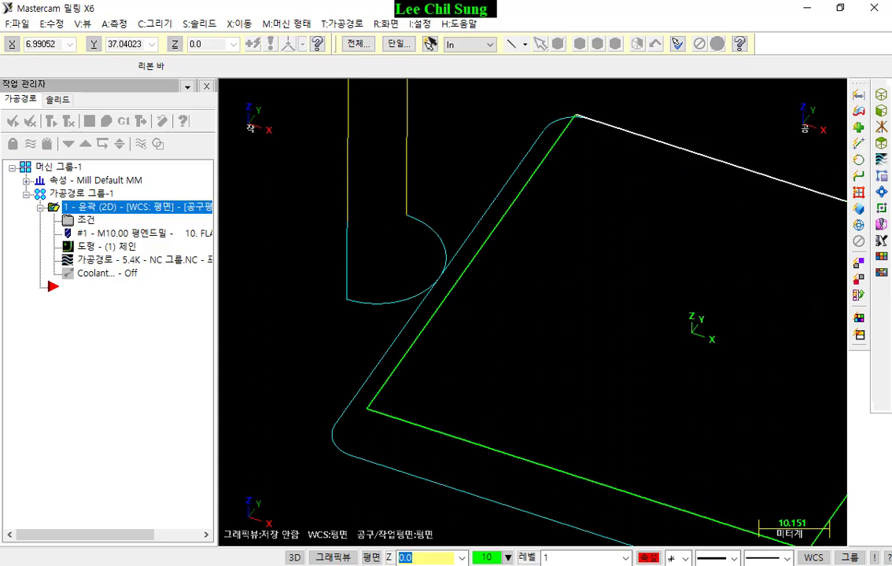
pyautogui.click(891, 224)
pyautogui.moveTo(348, 223); pyautogui.dragTo(249, 213)
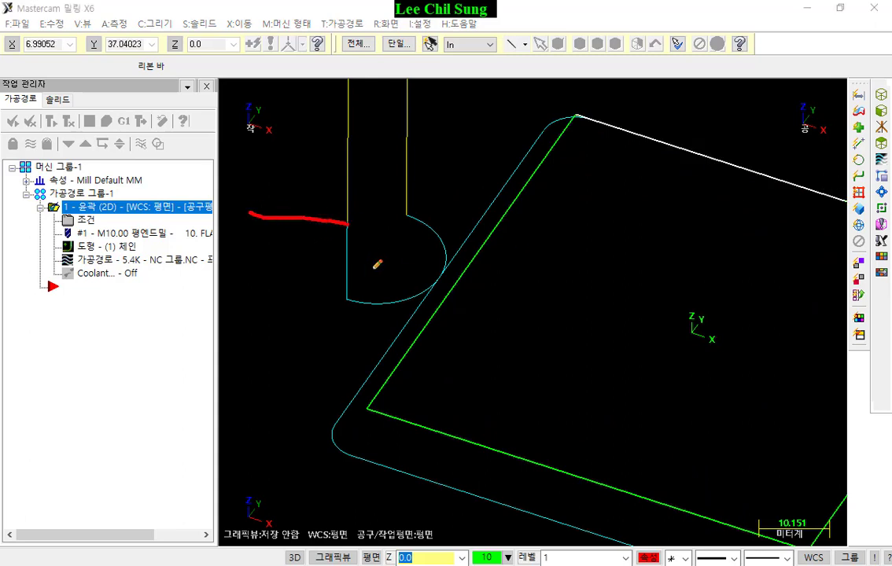
pyautogui.moveTo(353, 296); pyautogui.dragTo(236, 296)
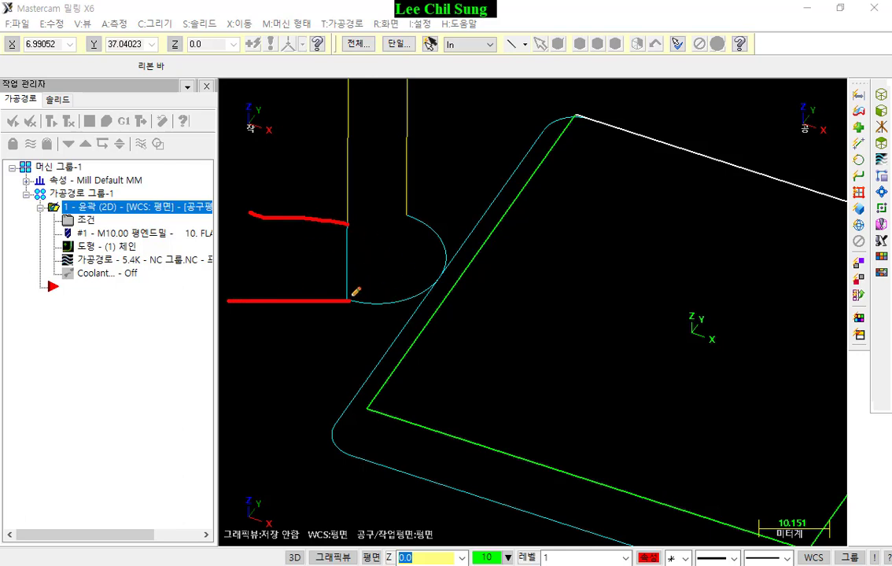
pyautogui.moveTo(368, 278)
pyautogui.mouseDown()
pyautogui.moveTo(382, 278)
pyautogui.moveTo(368, 295)
pyautogui.moveTo(390, 299)
pyautogui.moveTo(393, 317)
pyautogui.mouseUp()
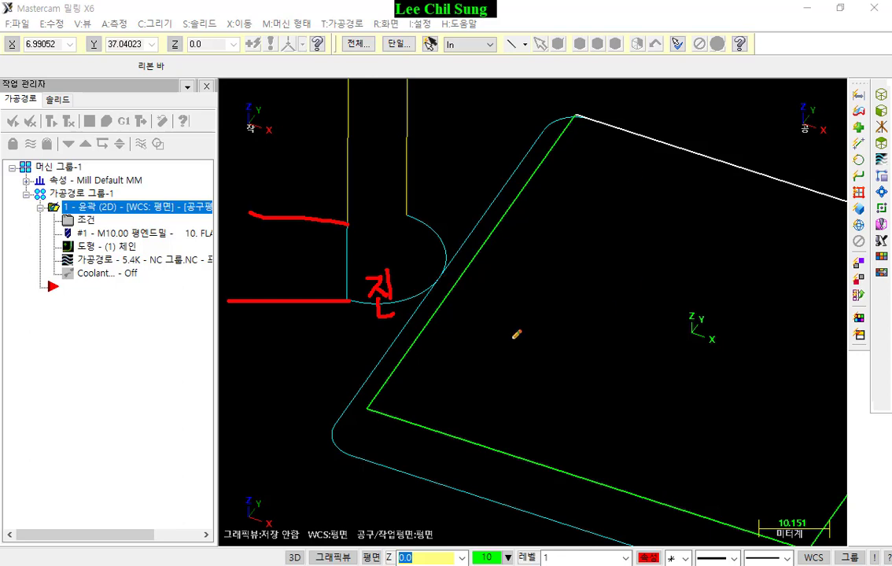
pyautogui.moveTo(429, 206)
pyautogui.mouseDown()
pyautogui.moveTo(449, 214)
pyautogui.moveTo(431, 231)
pyautogui.moveTo(452, 235)
pyautogui.moveTo(445, 249)
pyautogui.mouseUp()
pyautogui.moveTo(424, 247); pyautogui.dragTo(444, 259)
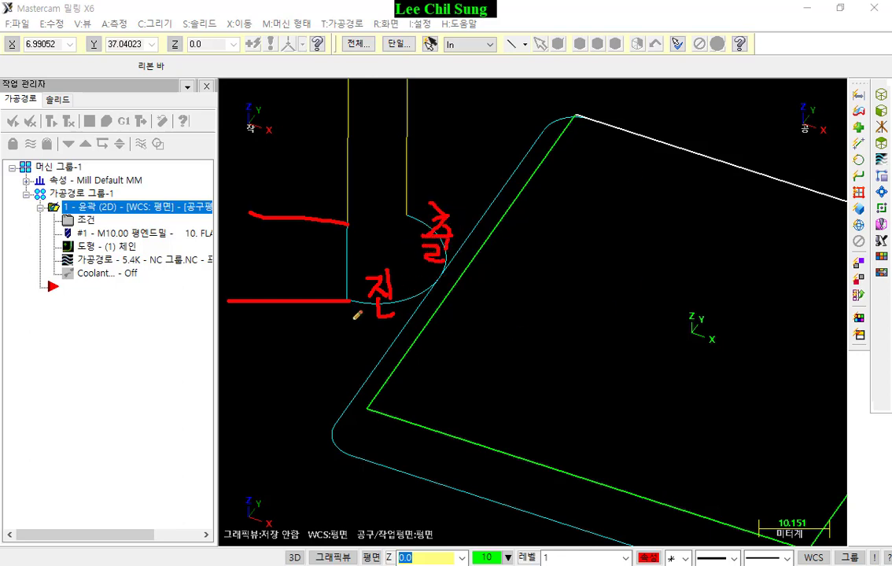
pyautogui.moveTo(348, 318); pyautogui.dragTo(407, 323)
pyautogui.moveTo(407, 261); pyautogui.dragTo(481, 255)
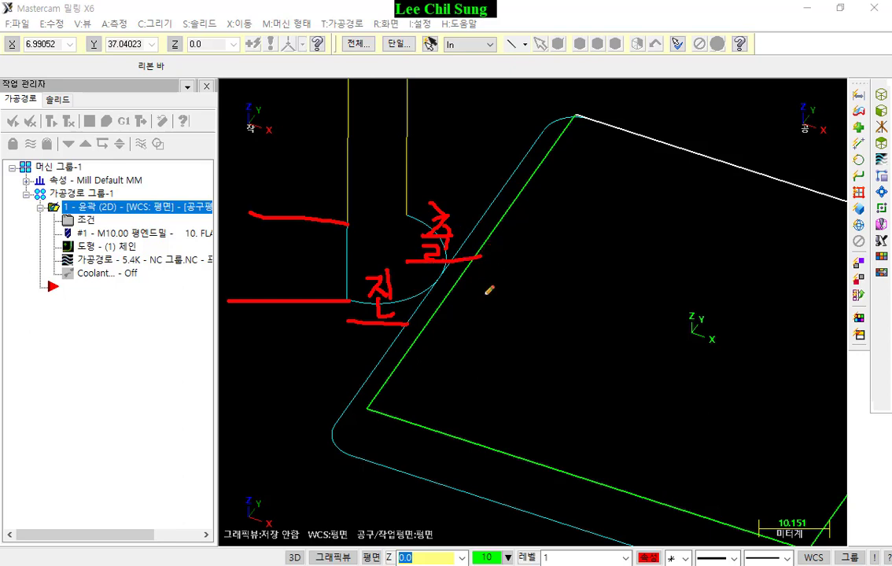
# Trace the entry and exit arcs, annotate them with "R반경" as the radius, and close the pen overlay.
pyautogui.moveTo(351, 301)
pyautogui.mouseDown()
pyautogui.moveTo(391, 299)
pyautogui.moveTo(447, 263)
pyautogui.moveTo(434, 206)
pyautogui.mouseUp()
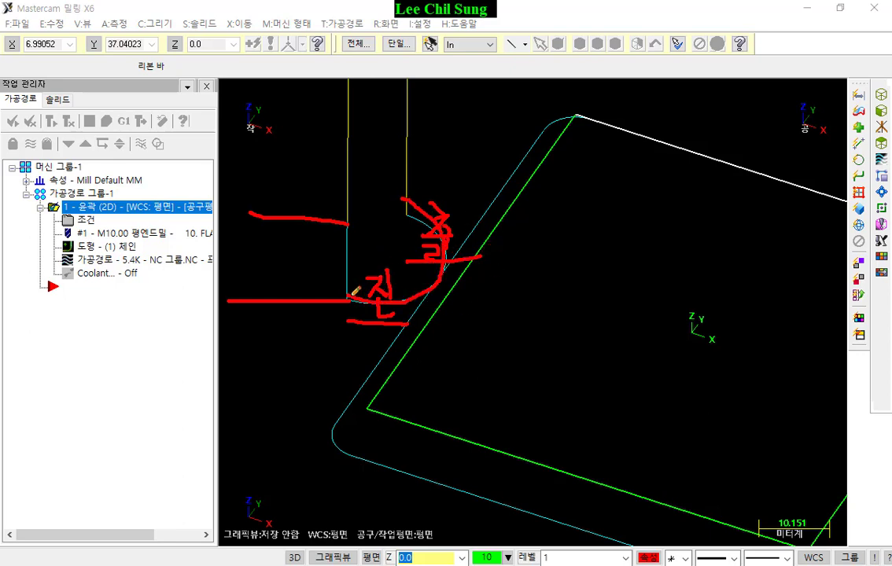
pyautogui.moveTo(532, 249)
pyautogui.mouseDown()
pyautogui.moveTo(522, 323)
pyautogui.moveTo(535, 293)
pyautogui.moveTo(588, 329)
pyautogui.mouseUp()
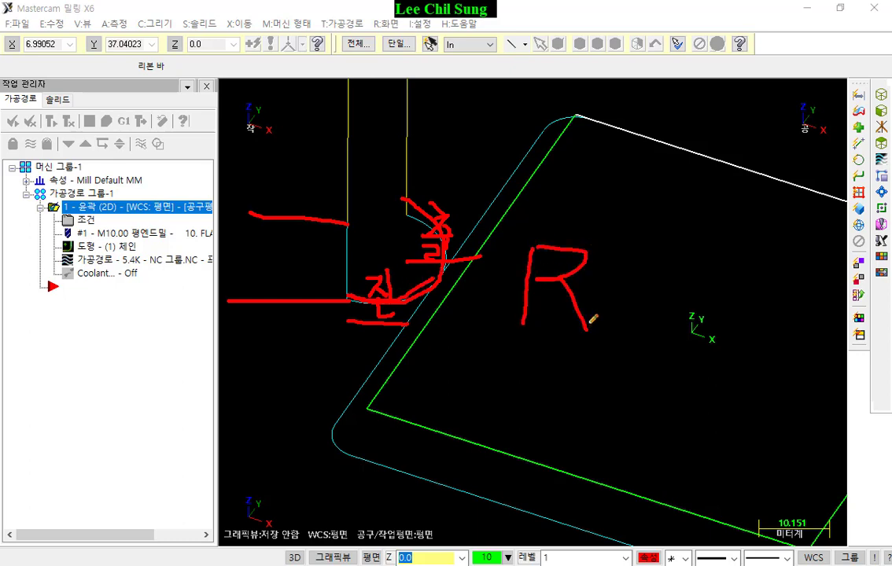
pyautogui.moveTo(611, 264); pyautogui.dragTo(632, 273)
pyautogui.moveTo(649, 237); pyautogui.dragTo(663, 291)
pyautogui.moveTo(666, 275); pyautogui.dragTo(692, 276)
pyautogui.moveTo(642, 302); pyautogui.dragTo(668, 336)
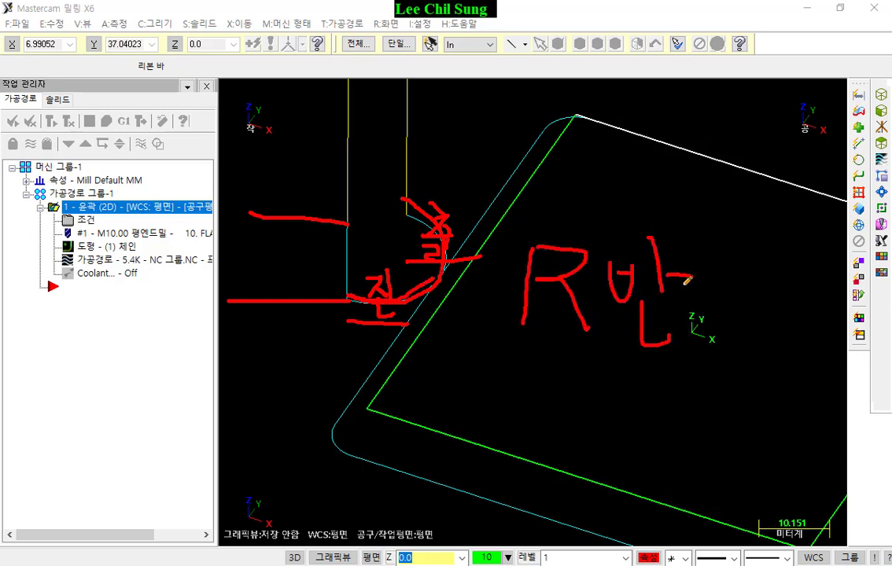
pyautogui.moveTo(695, 276)
pyautogui.mouseDown()
pyautogui.moveTo(725, 302)
pyautogui.moveTo(748, 283)
pyautogui.mouseUp()
pyautogui.moveTo(728, 299); pyautogui.dragTo(747, 298)
pyautogui.moveTo(755, 247); pyautogui.dragTo(757, 331)
pyautogui.moveTo(747, 324)
pyautogui.mouseDown()
pyautogui.moveTo(753, 354)
pyautogui.moveTo(747, 325)
pyautogui.mouseUp()
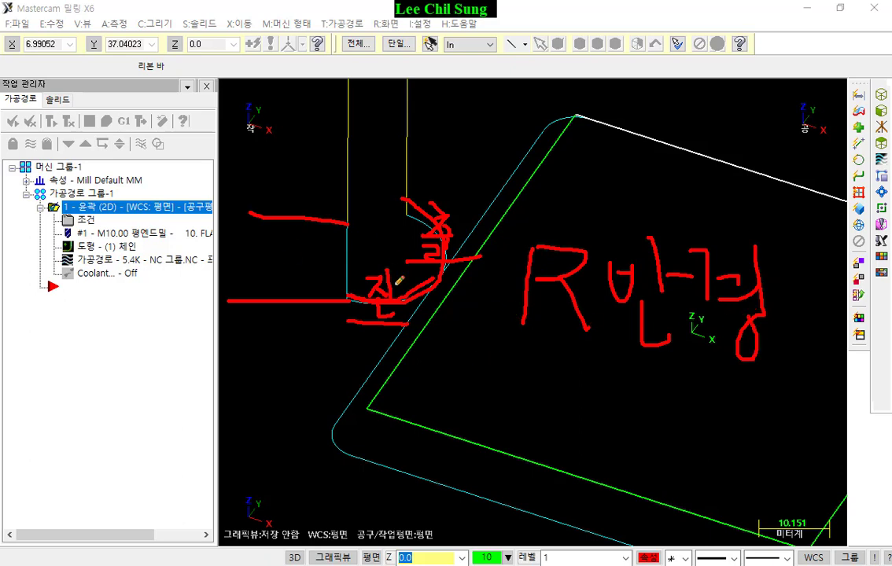
pyautogui.rightClick(488, 158)
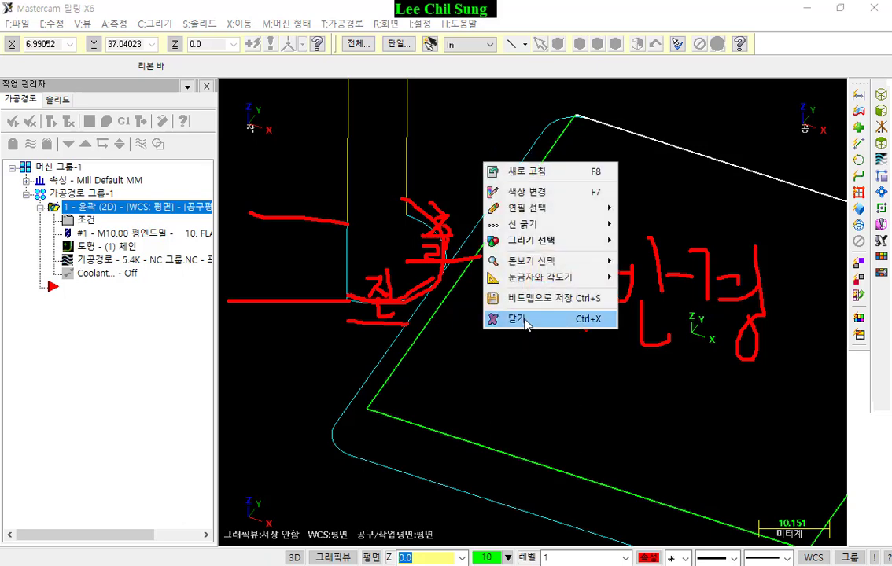
pyautogui.click(515, 372)
# Review the entry arc's helix height, angle and radius settings in the contour parameters, then cancel the dialog.
pyautogui.click(84, 224)
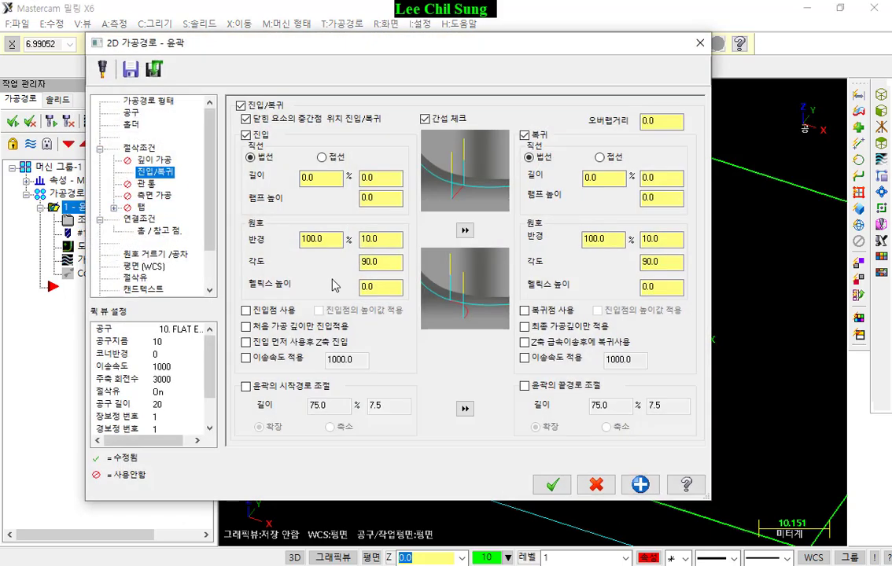
pyautogui.click(383, 286)
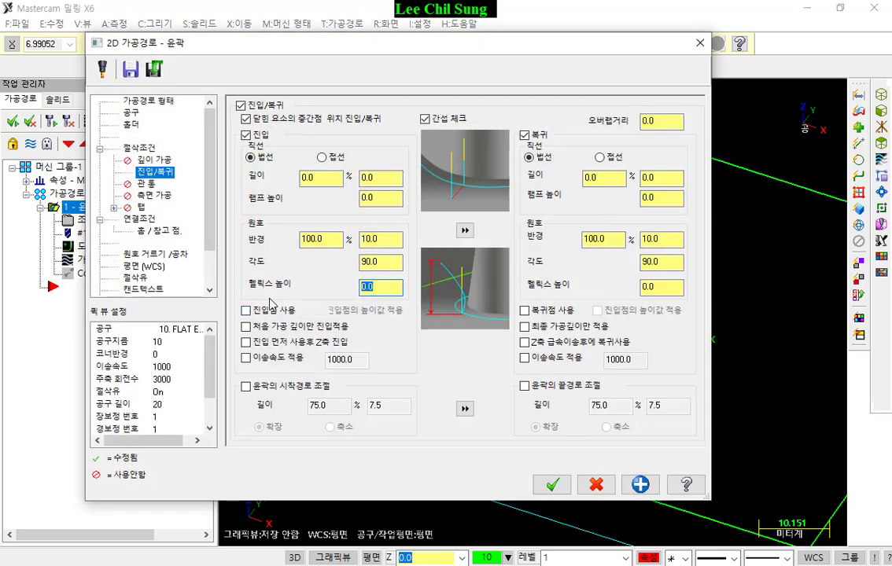
pyautogui.hotkey('shift', 'Tab')
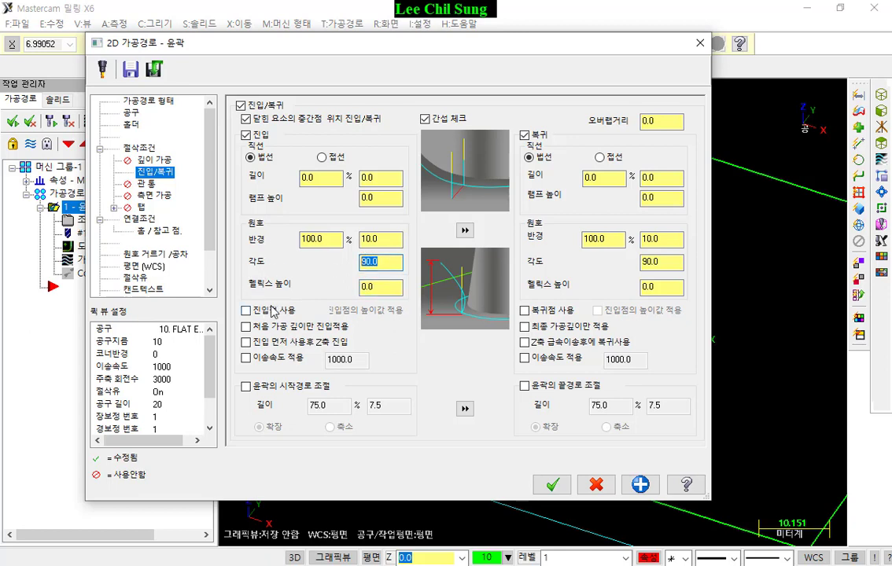
pyautogui.click(385, 240)
pyautogui.click(379, 262)
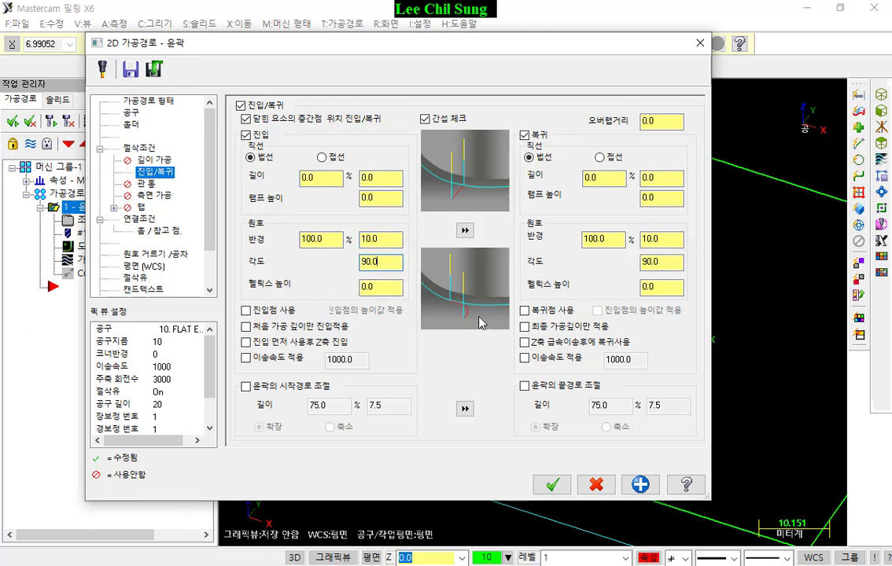
pyautogui.click(596, 485)
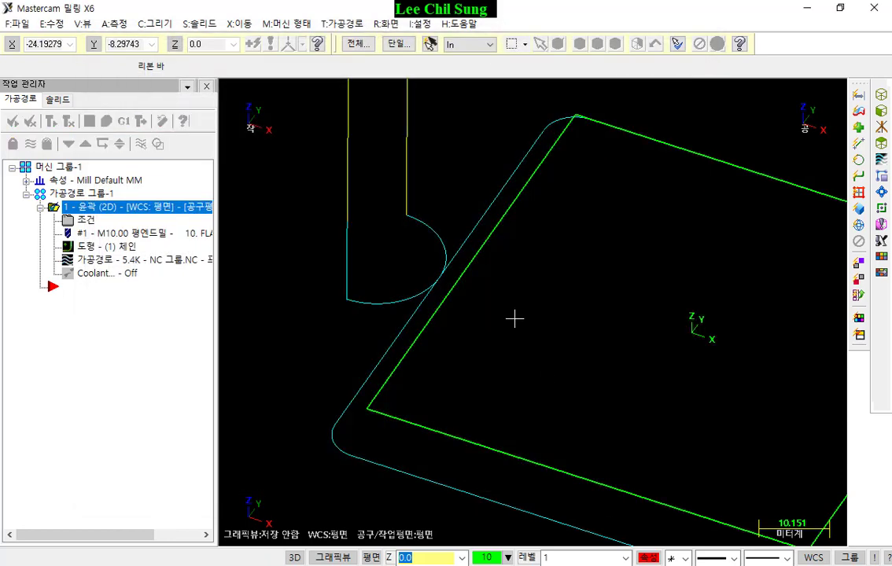
# Examine the entry and exit arcs in the top view, marking their centre, end points and 90-degree sweep angle.
pyautogui.hotkey('alt', '1')
pyautogui.scroll(4, 529, 303)
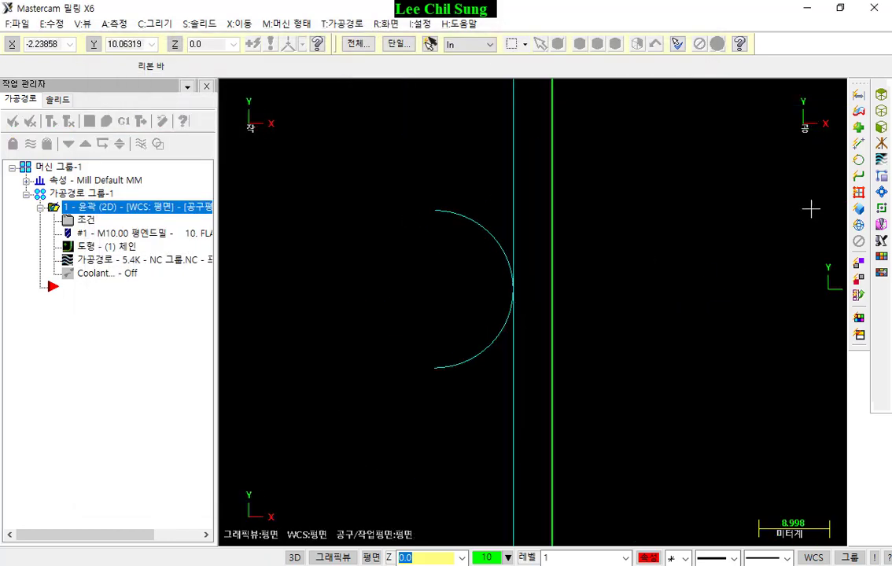
pyautogui.moveTo(431, 283)
pyautogui.mouseDown()
pyautogui.moveTo(433, 294)
pyautogui.moveTo(435, 286)
pyautogui.mouseUp()
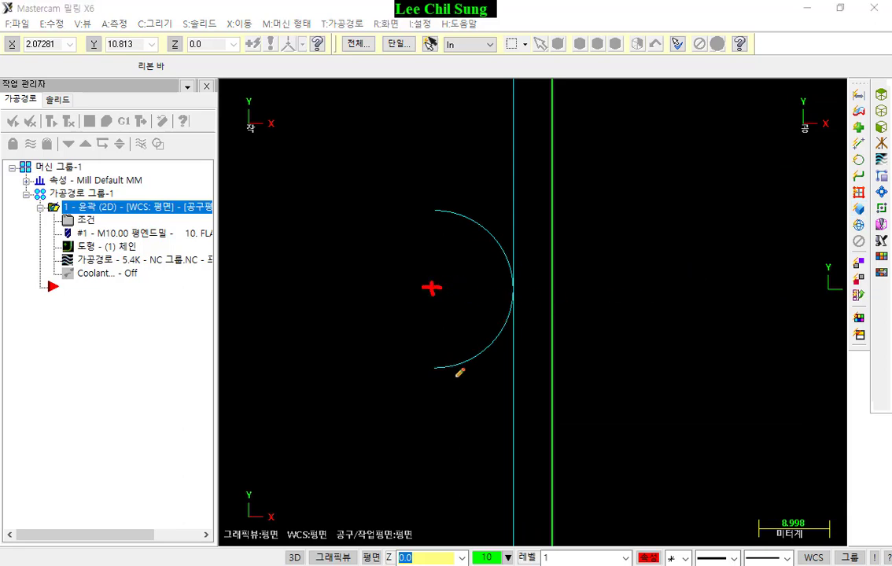
pyautogui.moveTo(430, 367); pyautogui.dragTo(430, 380)
pyautogui.moveTo(504, 294); pyautogui.dragTo(528, 287)
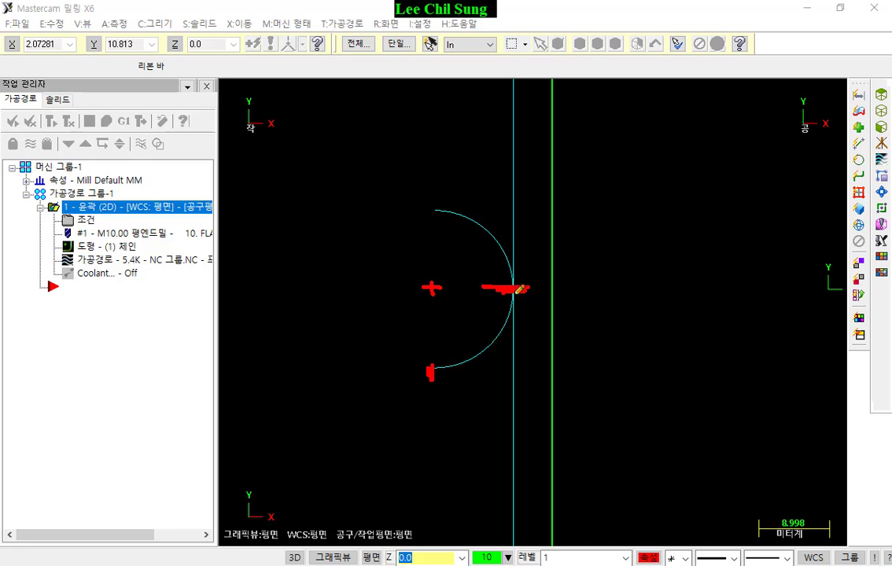
pyautogui.moveTo(516, 293)
pyautogui.mouseDown()
pyautogui.moveTo(430, 215)
pyautogui.moveTo(415, 233)
pyautogui.moveTo(443, 221)
pyautogui.mouseUp()
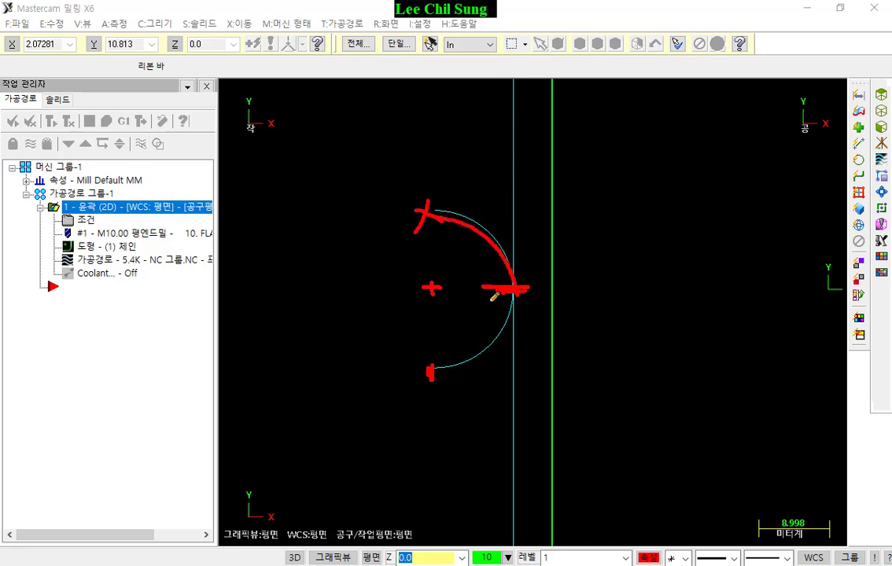
pyautogui.moveTo(515, 285)
pyautogui.mouseDown()
pyautogui.moveTo(424, 279)
pyautogui.moveTo(432, 368)
pyautogui.mouseUp()
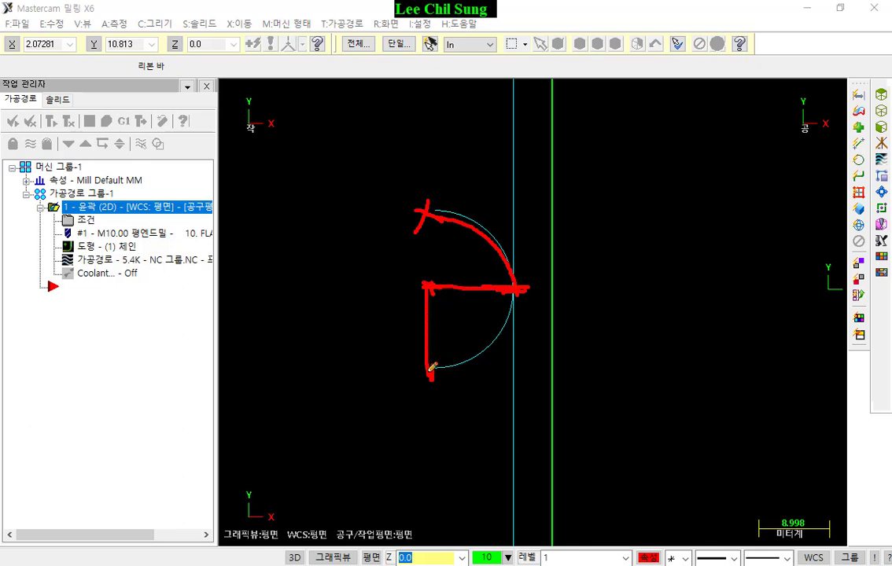
pyautogui.moveTo(447, 289)
pyautogui.mouseDown()
pyautogui.moveTo(447, 306)
pyautogui.moveTo(430, 316)
pyautogui.moveTo(465, 318)
pyautogui.moveTo(454, 312)
pyautogui.moveTo(472, 324)
pyautogui.mouseUp()
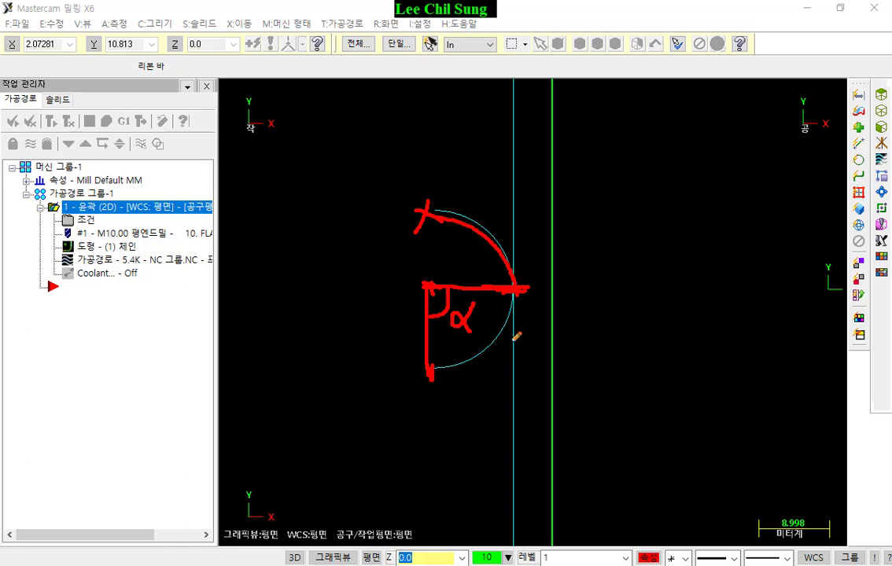
pyautogui.moveTo(496, 361)
pyautogui.mouseDown()
pyautogui.moveTo(490, 400)
pyautogui.moveTo(512, 363)
pyautogui.mouseUp()
pyautogui.rightClick(545, 255)
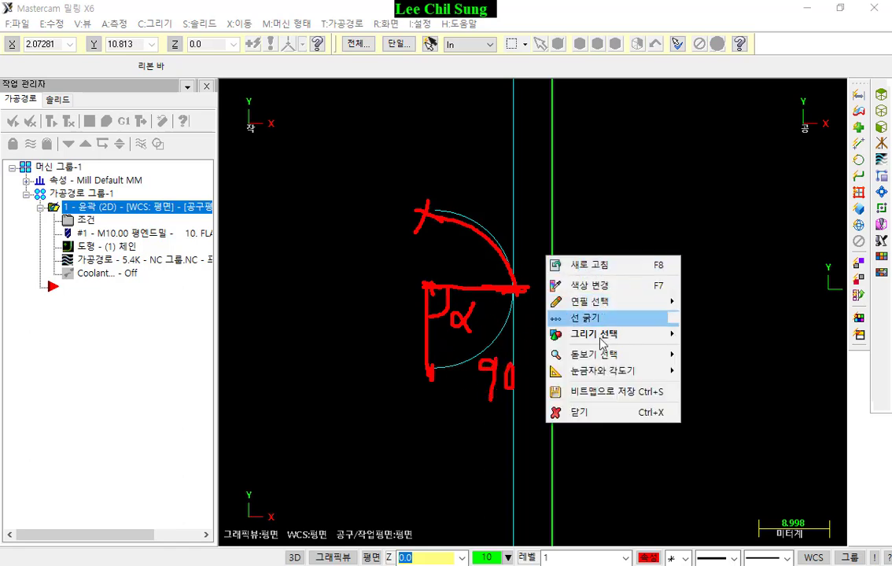
pyautogui.click(592, 414)
# Try an entry arc angle of 45 degrees in the contour toolpath's lead-in settings.
pyautogui.click(86, 221)
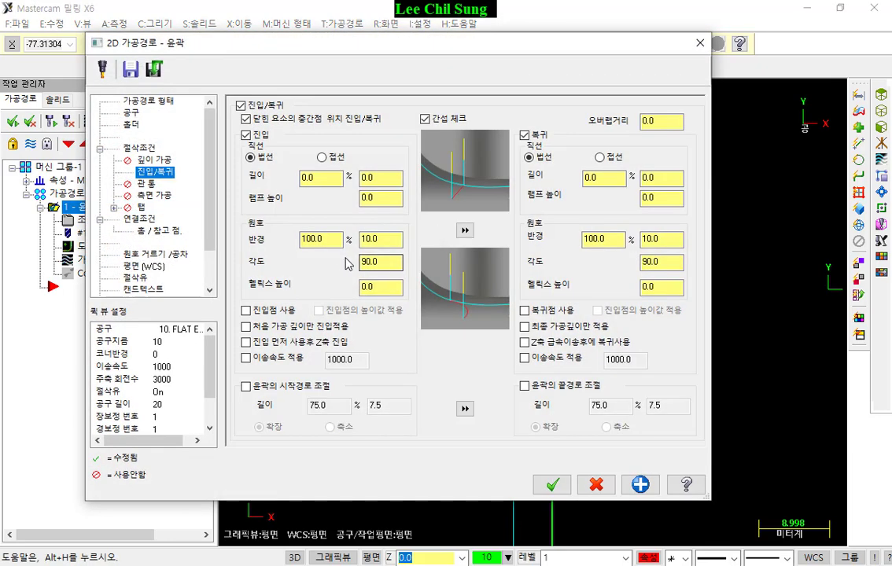
pyautogui.doubleClick(369, 261)
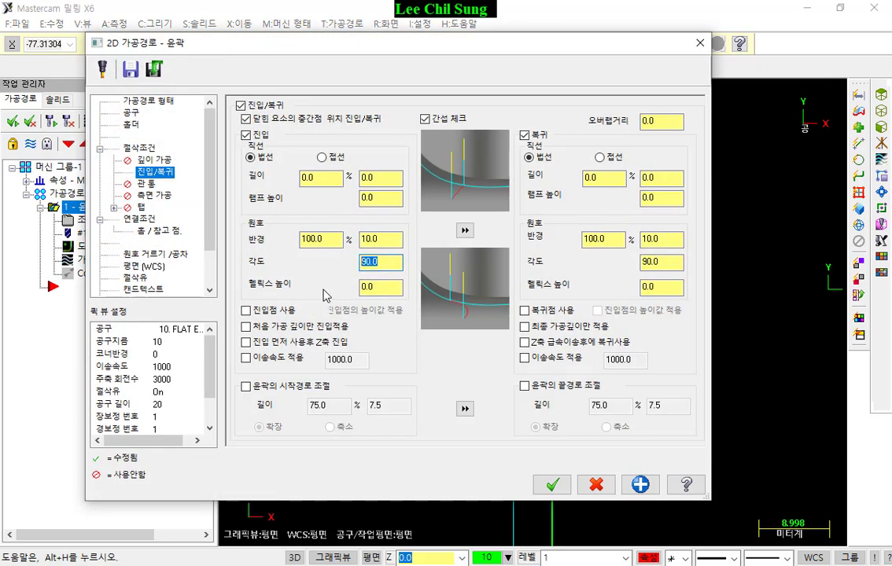
pyautogui.write('45')
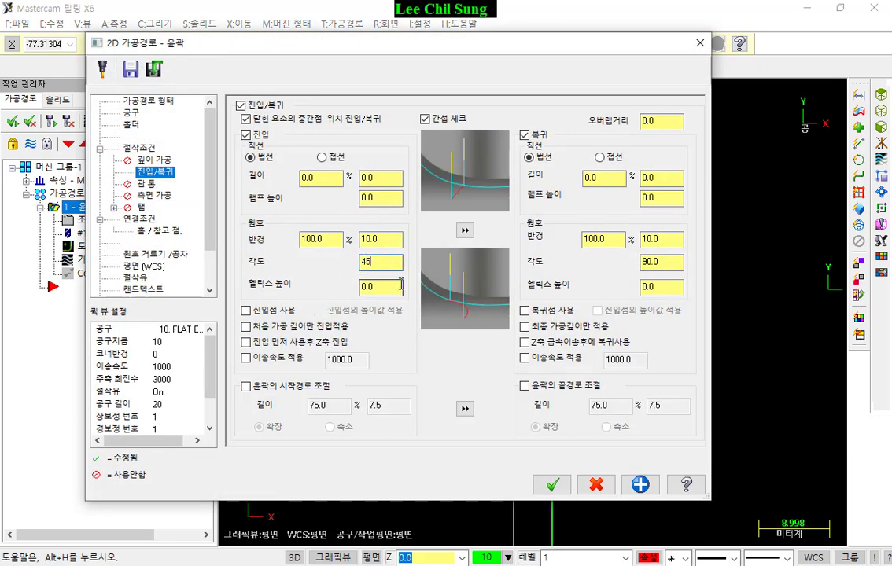
pyautogui.moveTo(384, 263); pyautogui.dragTo(328, 267)
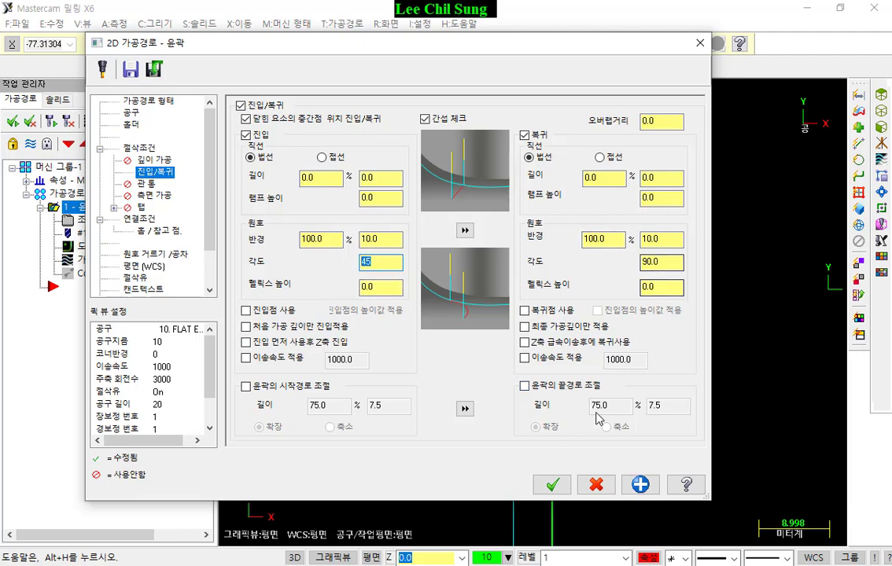
pyautogui.click(552, 484)
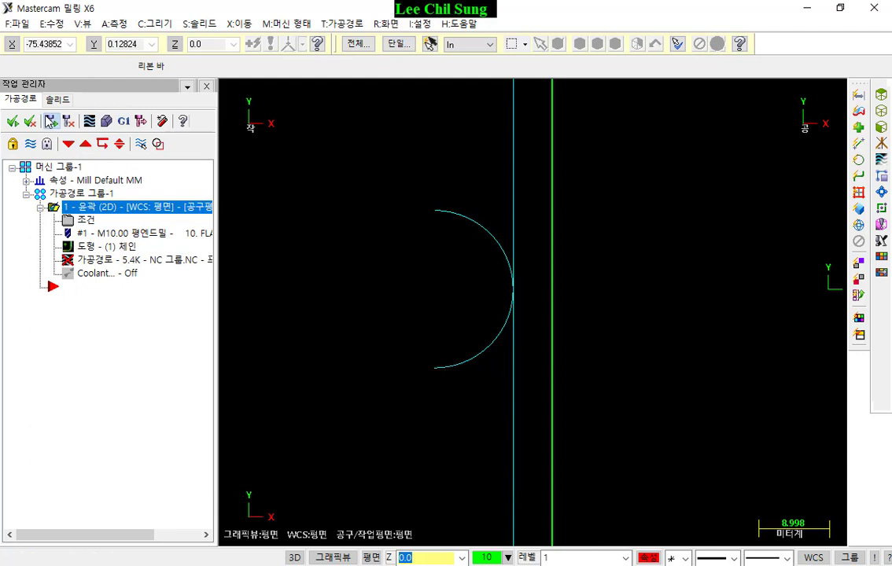
# Examine the entry arc's sweep angle against the exit arc in the top view, marking the angle at the arc centre.
pyautogui.click(881, 192)
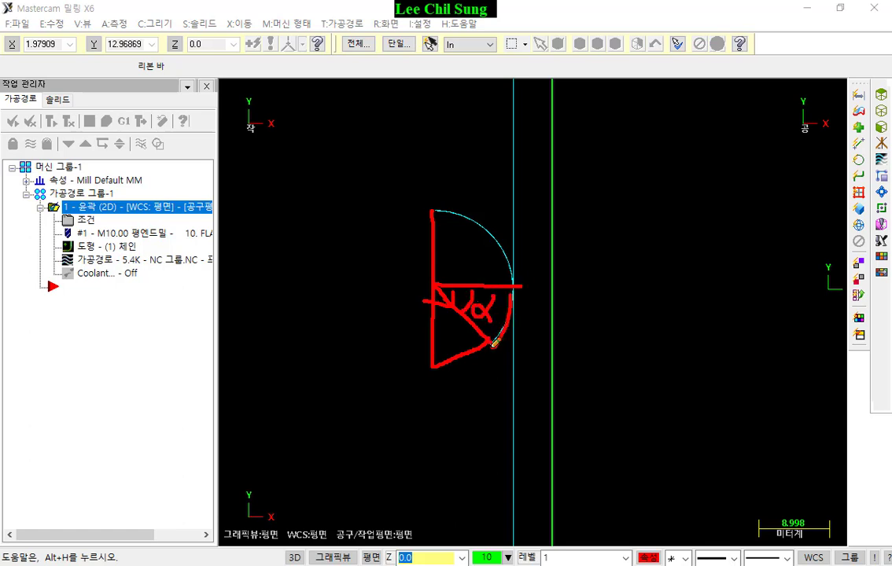
pyautogui.moveTo(486, 336); pyautogui.dragTo(521, 385)
pyautogui.rightClick(559, 207)
pyautogui.click(653, 390)
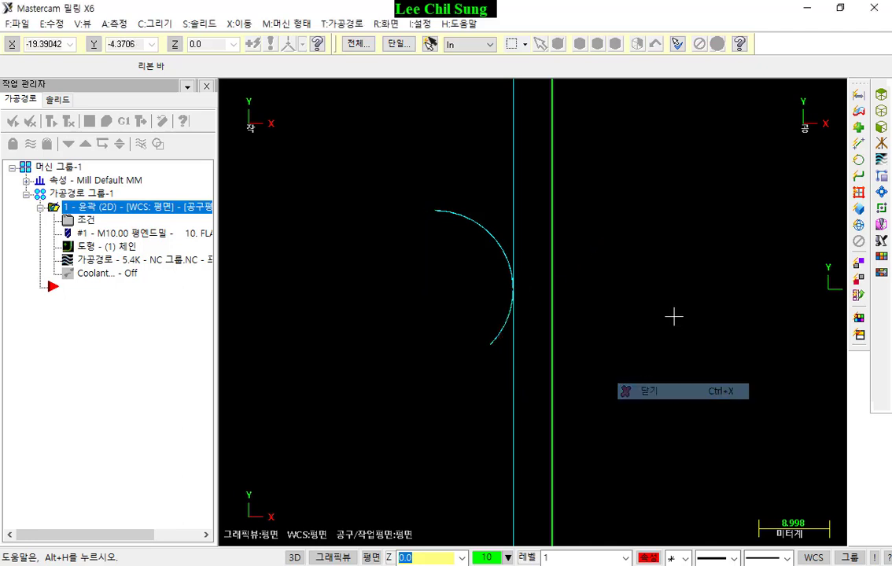
# Set the entry arc's angle to 90 degrees and its helix height to 2, and regenerate the contour toolpath.
pyautogui.click(81, 222)
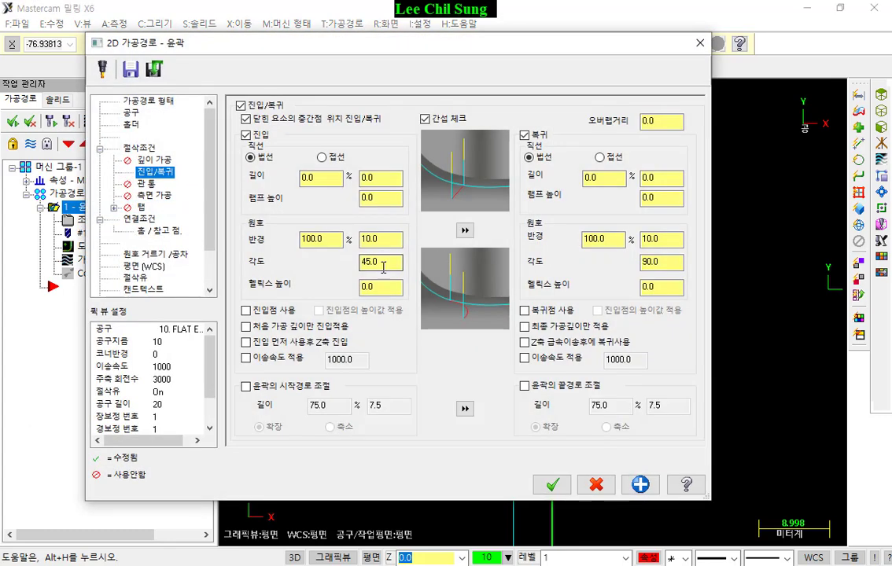
pyautogui.write('90')
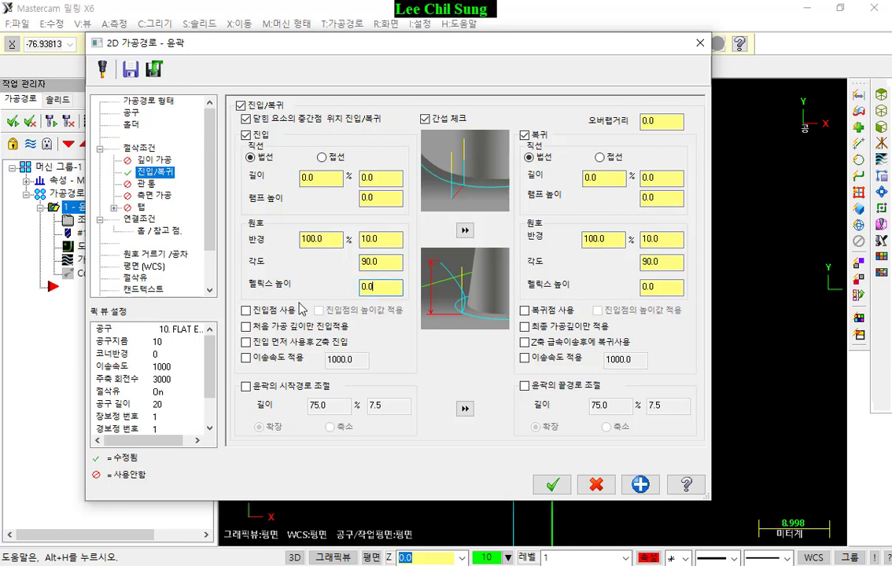
pyautogui.moveTo(373, 288); pyautogui.dragTo(334, 294)
pyautogui.write('2')
pyautogui.click(646, 287)
pyautogui.click(552, 484)
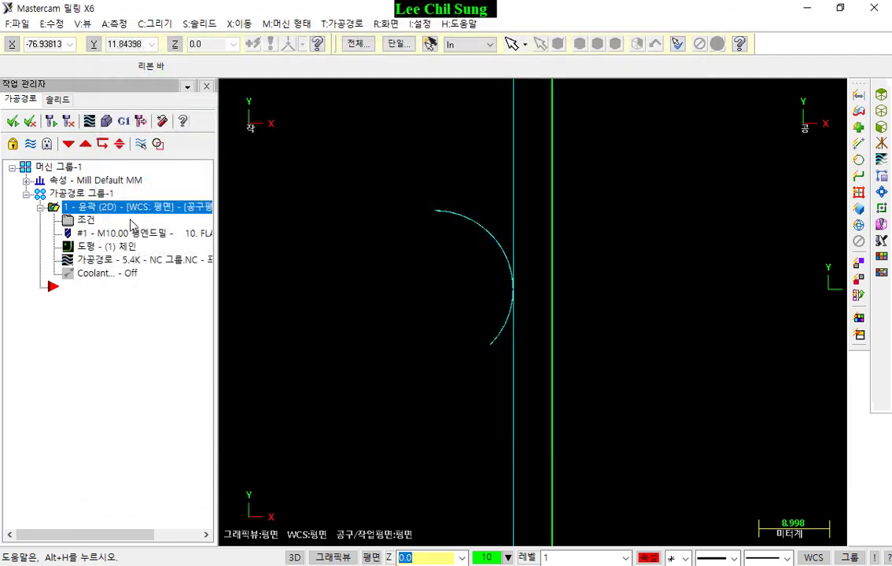
pyautogui.click(51, 122)
# Examine the entry arc in the top view and its helical descent in the front view.
pyautogui.scroll(-2, 475, 189)
pyautogui.scroll(2, 510, 321)
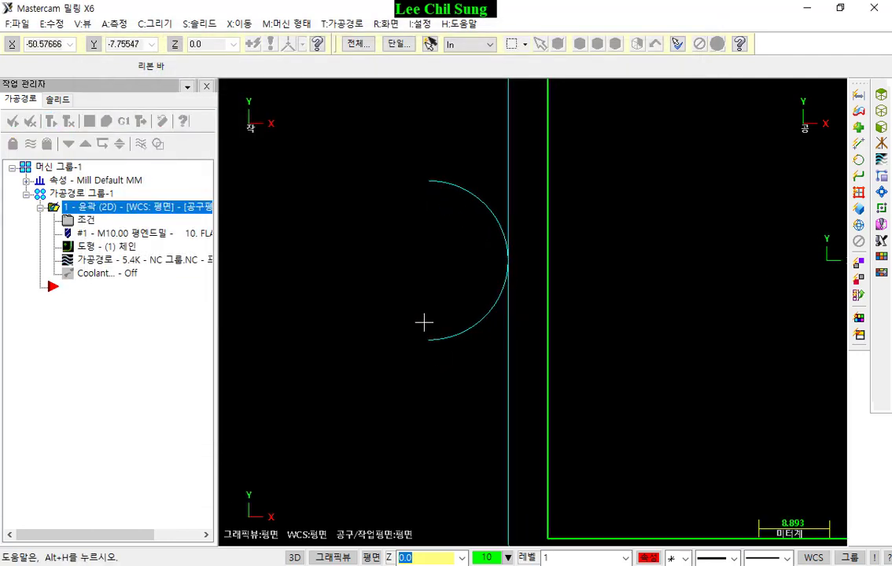
pyautogui.scroll(-3, 424, 321)
pyautogui.hotkey('alt', '2')
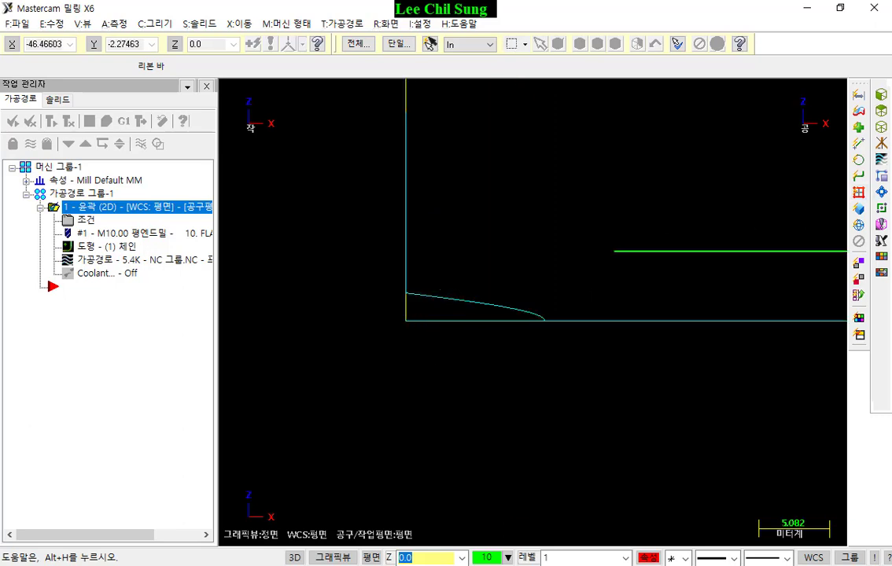
# Mark up the entry arc's helical descent in the front view, tracing its start, end and the base line below it.
pyautogui.hotkey('ctrl', '2')
pyautogui.moveTo(461, 309); pyautogui.dragTo(461, 290)
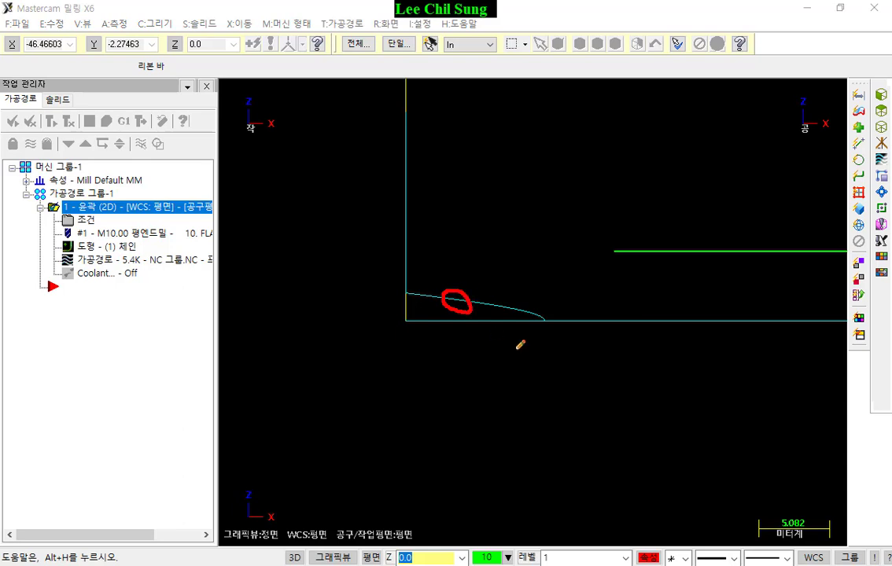
pyautogui.moveTo(513, 114)
pyautogui.mouseDown()
pyautogui.moveTo(597, 109)
pyautogui.moveTo(571, 194)
pyautogui.moveTo(579, 151)
pyautogui.moveTo(626, 229)
pyautogui.moveTo(566, 224)
pyautogui.moveTo(643, 278)
pyautogui.moveTo(561, 292)
pyautogui.mouseUp()
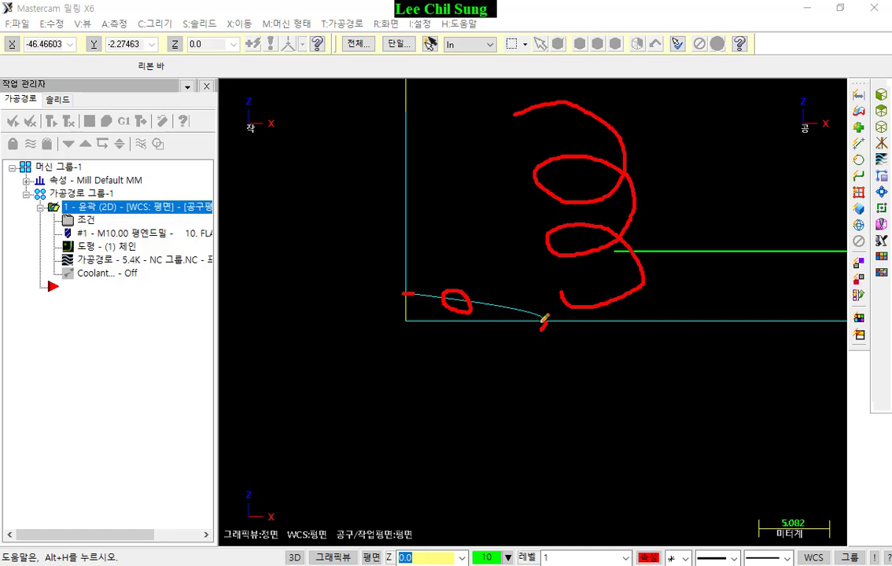
pyautogui.moveTo(529, 317); pyautogui.dragTo(419, 321)
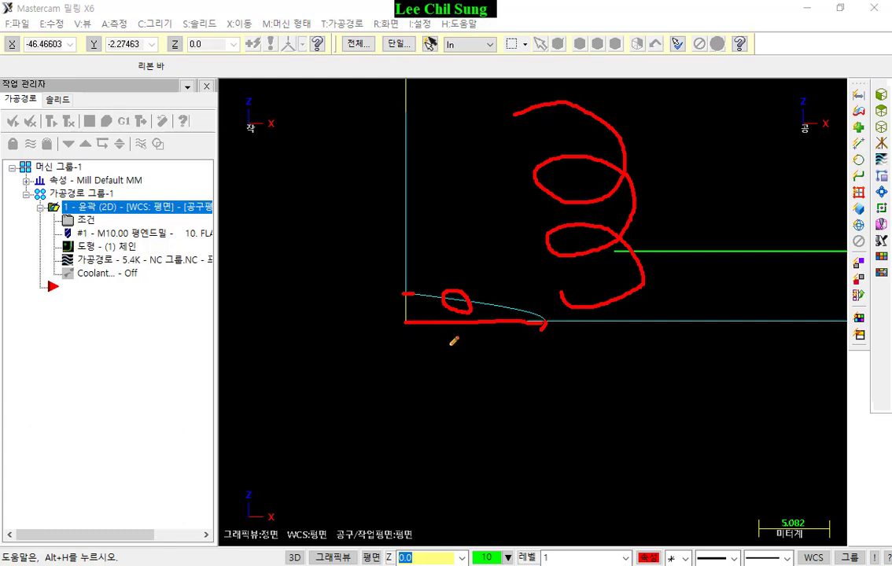
pyautogui.rightClick(558, 382)
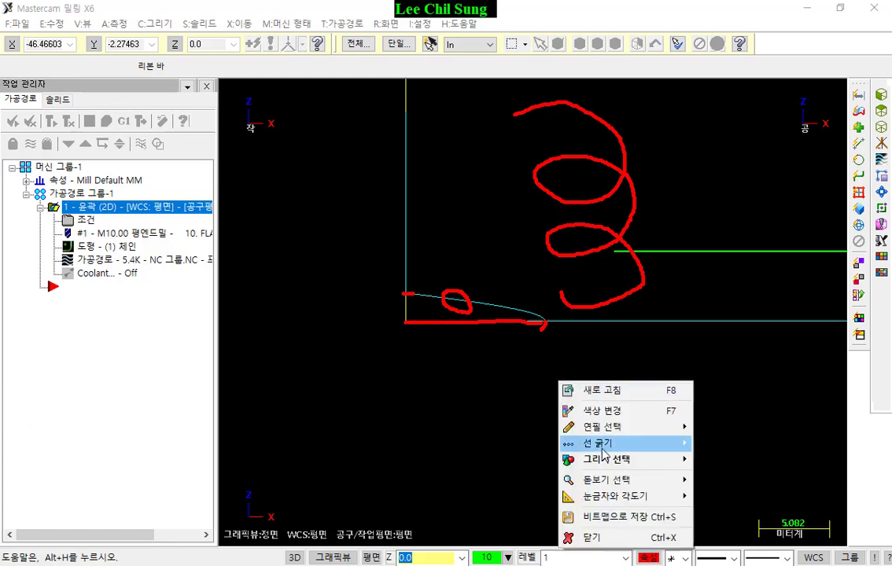
pyautogui.click(591, 540)
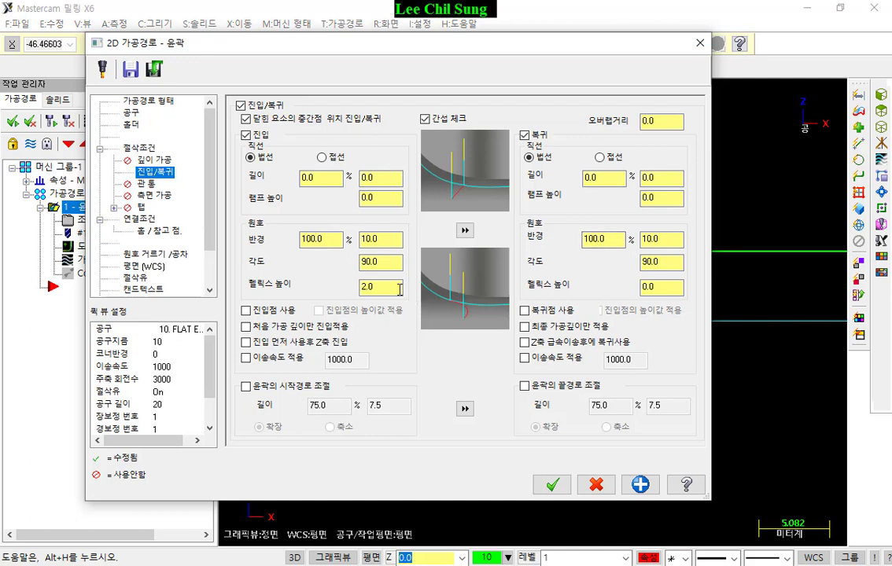
# Reset the entry helix height to 0, enable the use of entry and exit points, and apply the contour settings.
pyautogui.click(399, 290)
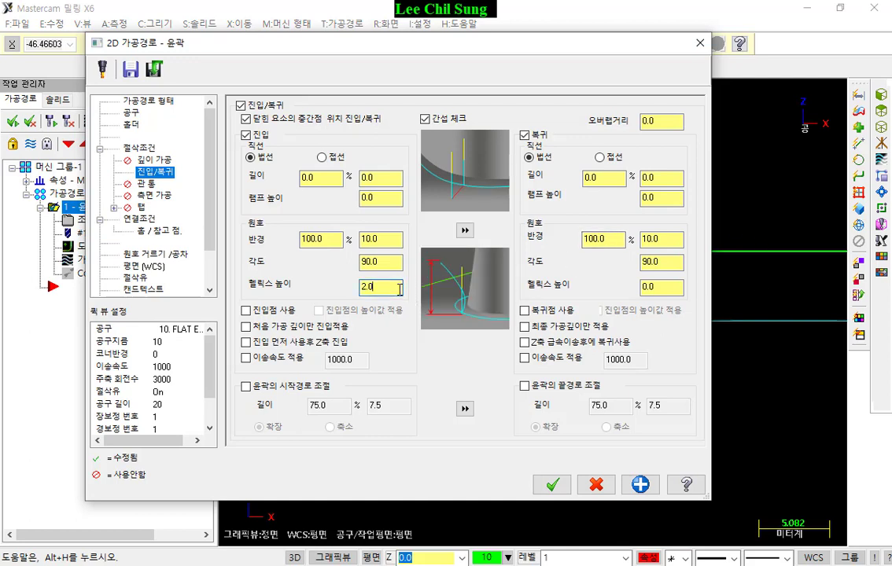
pyautogui.hotkey('shift', 'Home')
pyautogui.click(379, 203)
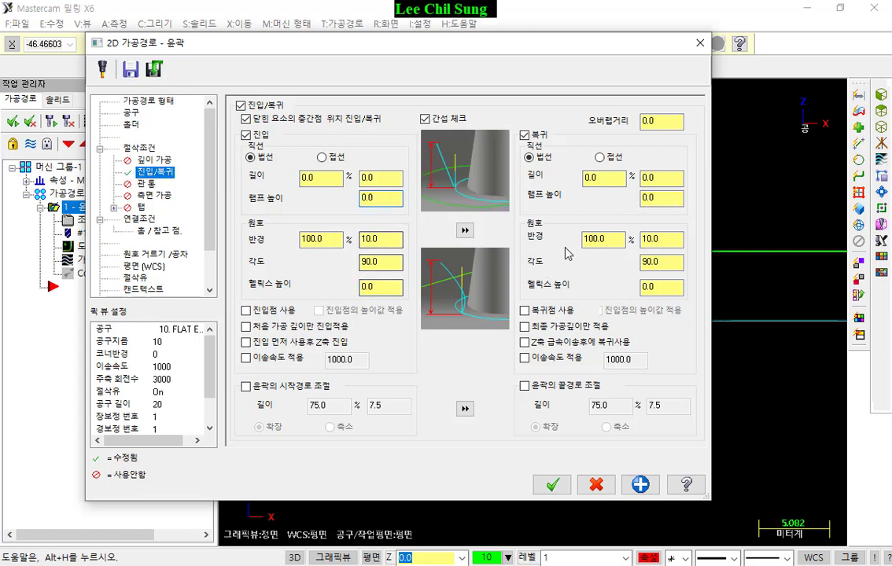
pyautogui.click(250, 311)
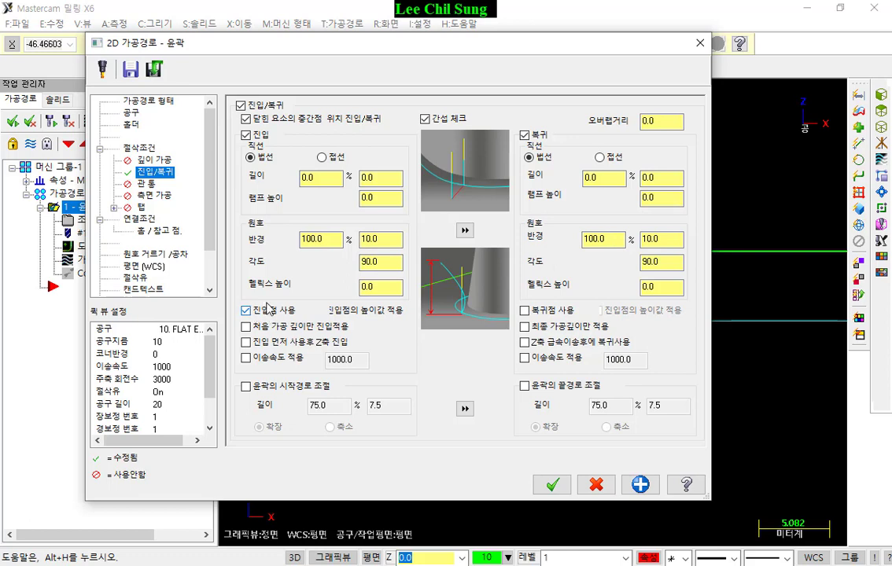
pyautogui.click(528, 312)
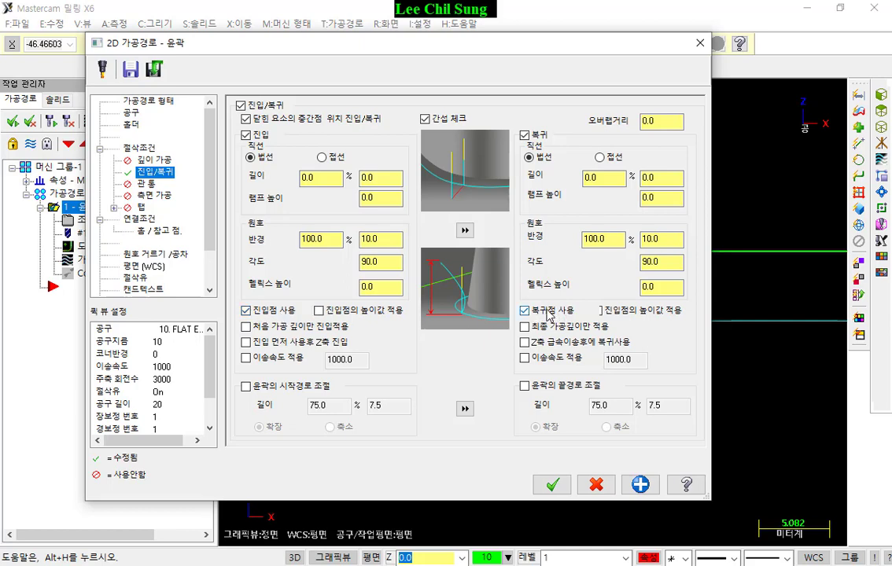
pyautogui.click(553, 484)
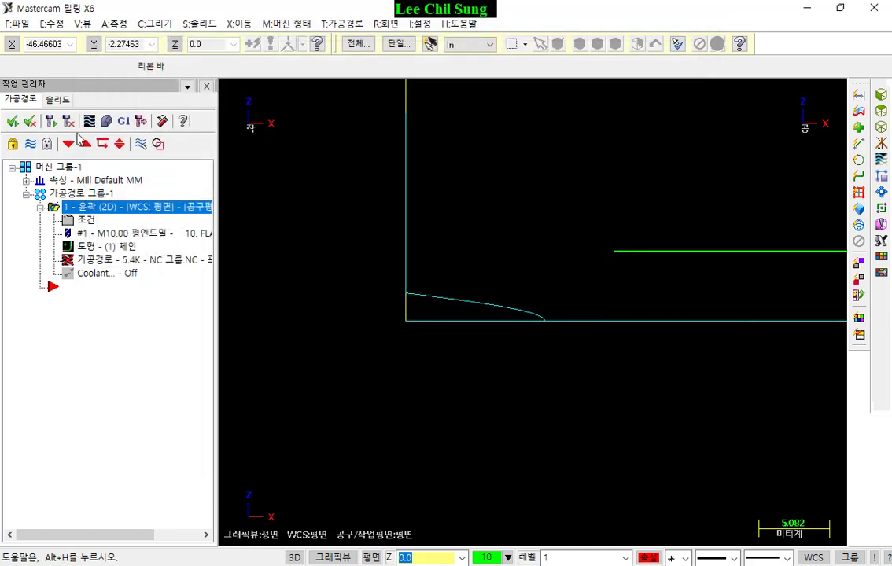
# Regenerate the contour toolpath and examine its entry and exit arcs in the front, top and isometric views.
pyautogui.scroll(-2, 472, 348)
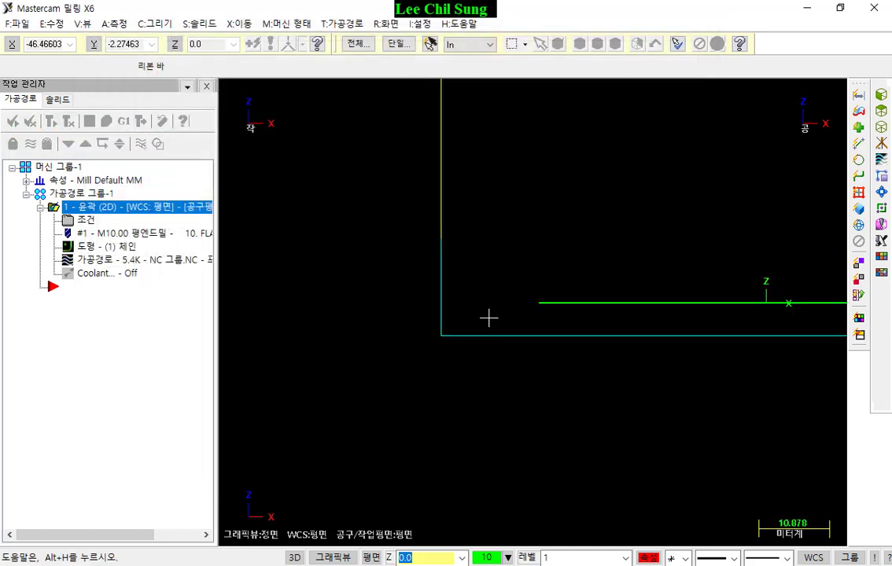
pyautogui.hotkey('alt', '1')
pyautogui.scroll(-2, 417, 315)
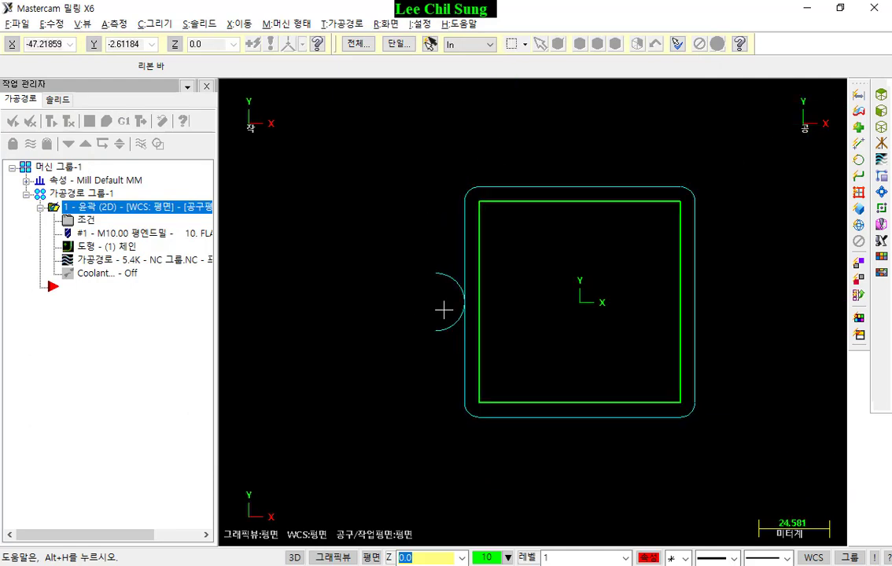
pyautogui.hotkey('alt', '7')
pyautogui.scroll(-1, 464, 330)
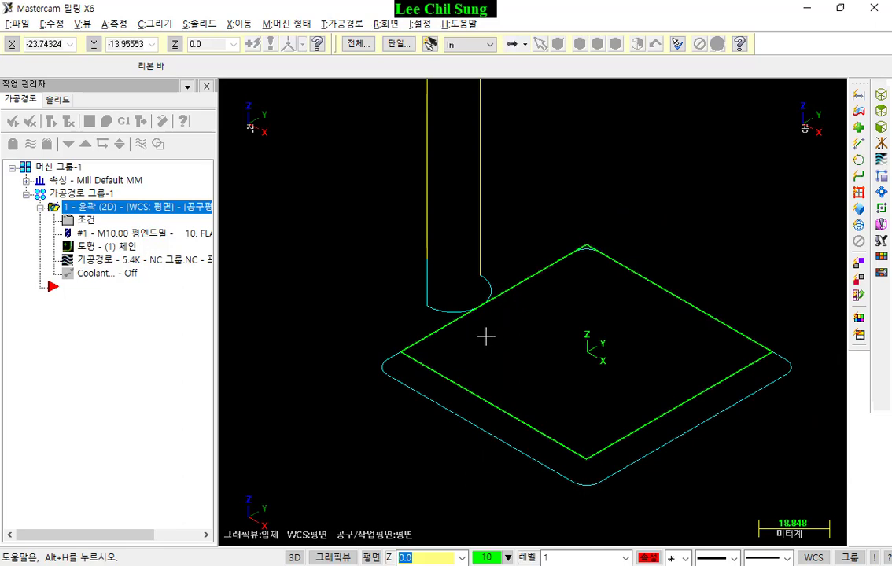
pyautogui.moveTo(487, 337); pyautogui.dragTo(478, 288, button='middle')
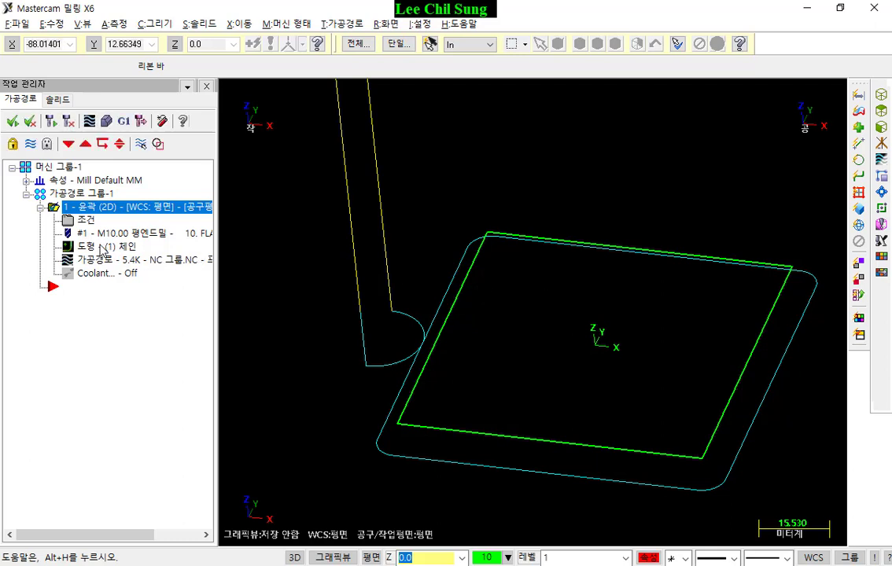
# Inspect the contour toolpath's existing chain in the chain manager, marking its list entry and the square it follows.
pyautogui.click(103, 247)
pyautogui.click(75, 160)
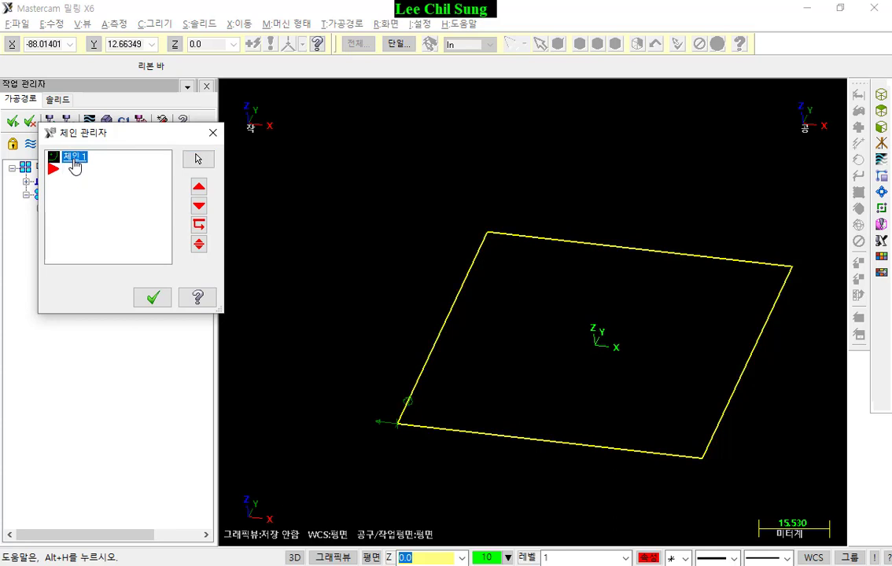
pyautogui.click(881, 192)
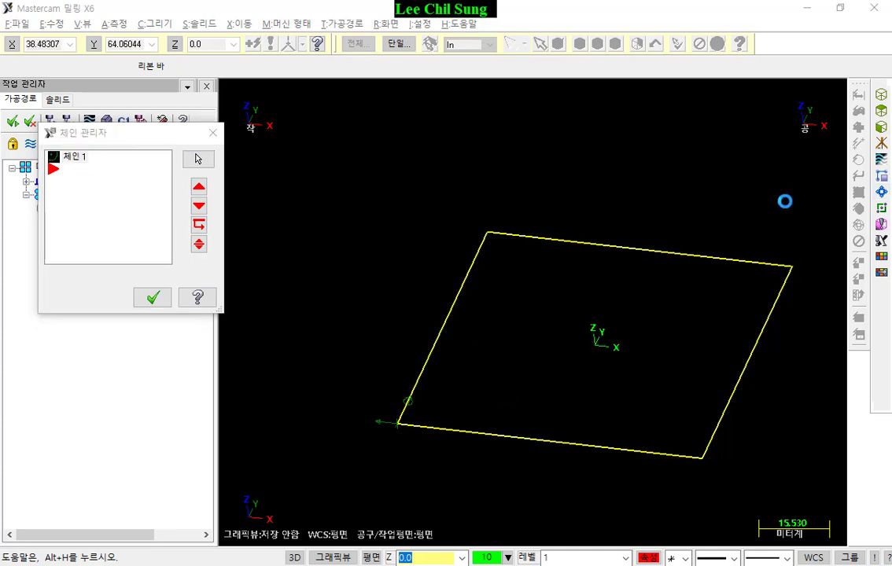
pyautogui.moveTo(124, 177)
pyautogui.mouseDown()
pyautogui.moveTo(53, 148)
pyautogui.moveTo(107, 174)
pyautogui.mouseUp()
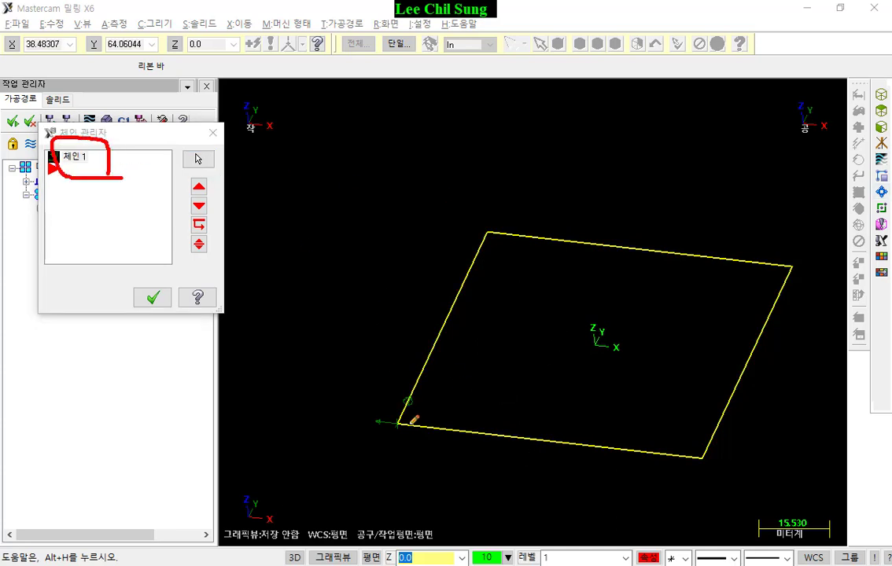
pyautogui.moveTo(402, 417)
pyautogui.mouseDown()
pyautogui.moveTo(523, 229)
pyautogui.moveTo(761, 261)
pyautogui.moveTo(455, 430)
pyautogui.moveTo(410, 417)
pyautogui.mouseUp()
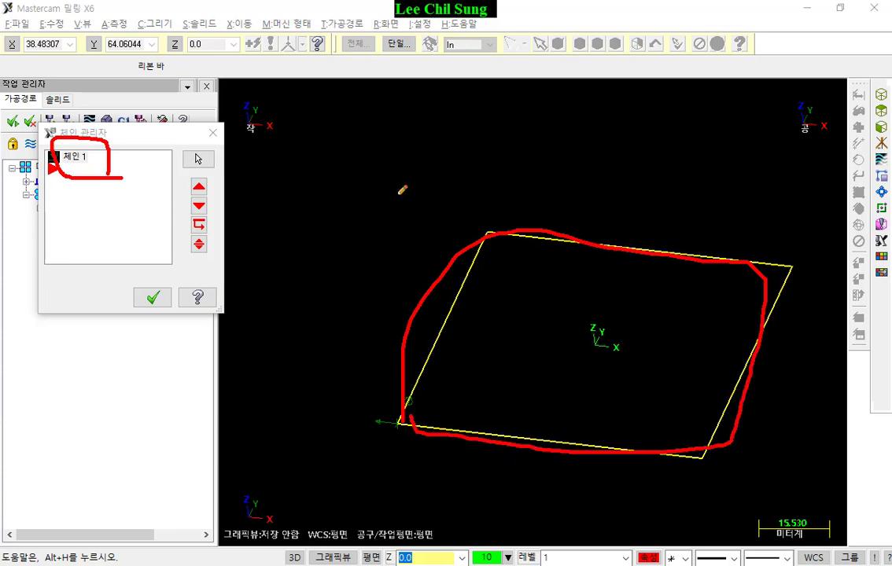
pyautogui.rightClick(351, 157)
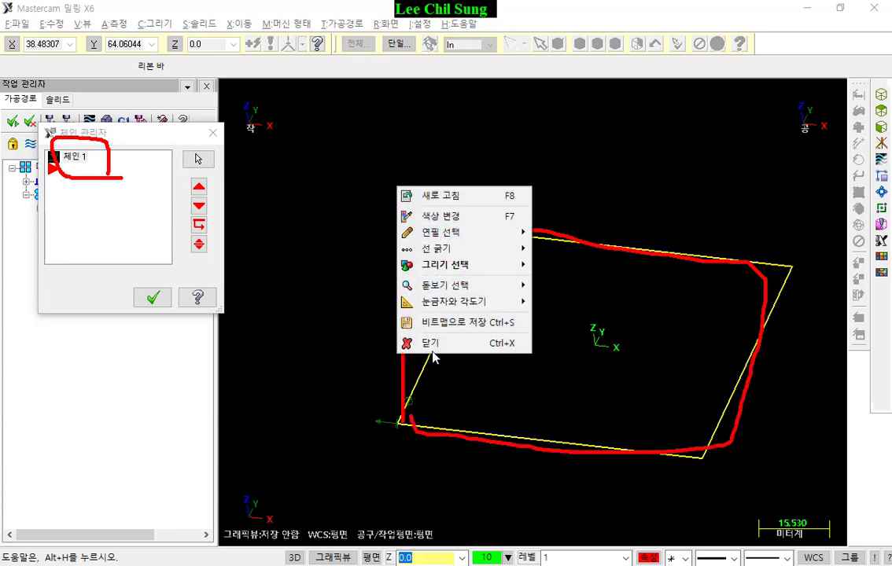
pyautogui.click(385, 308)
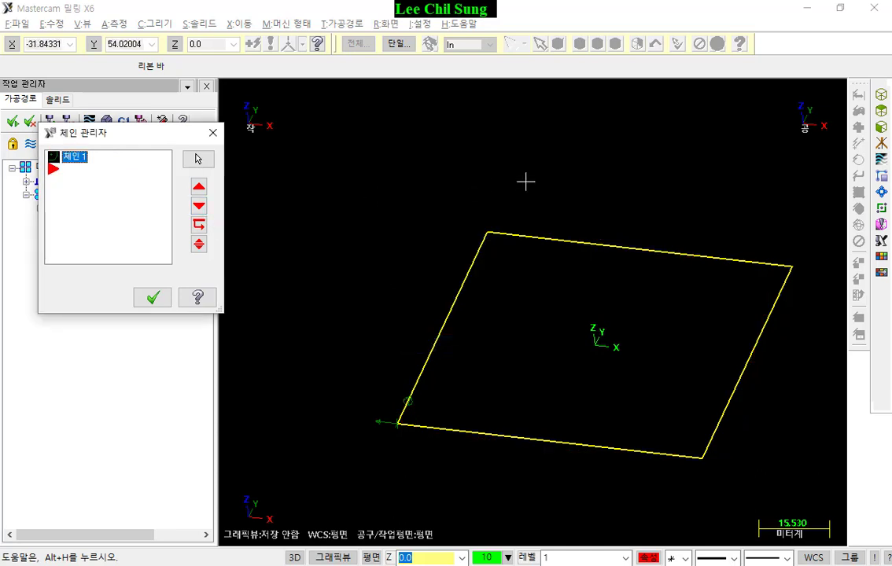
# Rechain the contour geometry in the top view, picking the square's right edge near its lower corner so the direction runs upward.
pyautogui.hotkey('alt', '1')
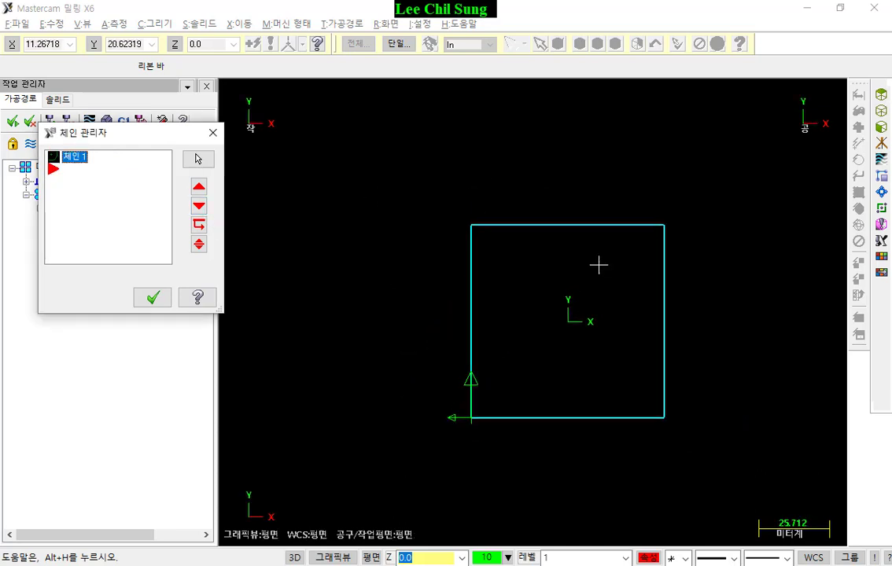
pyautogui.rightClick(78, 165)
pyautogui.click(141, 204)
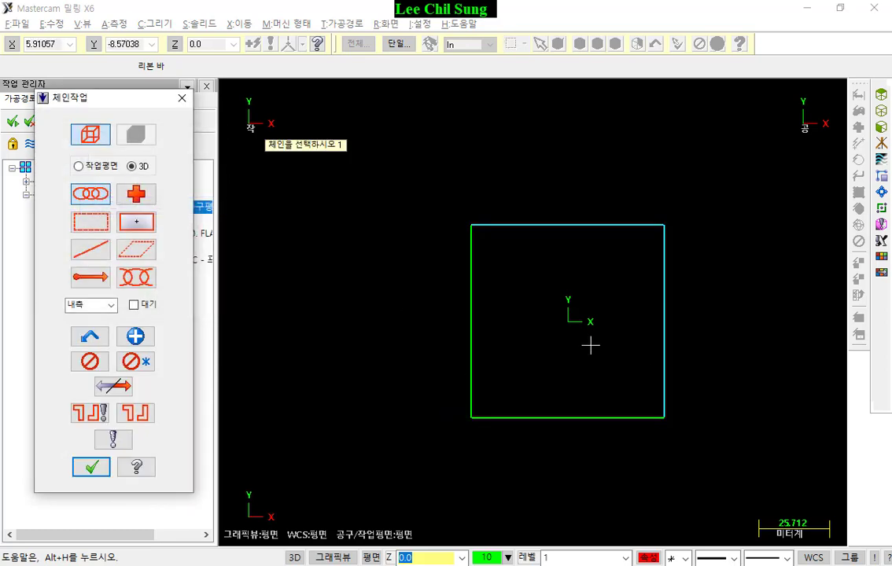
pyautogui.click(663, 378)
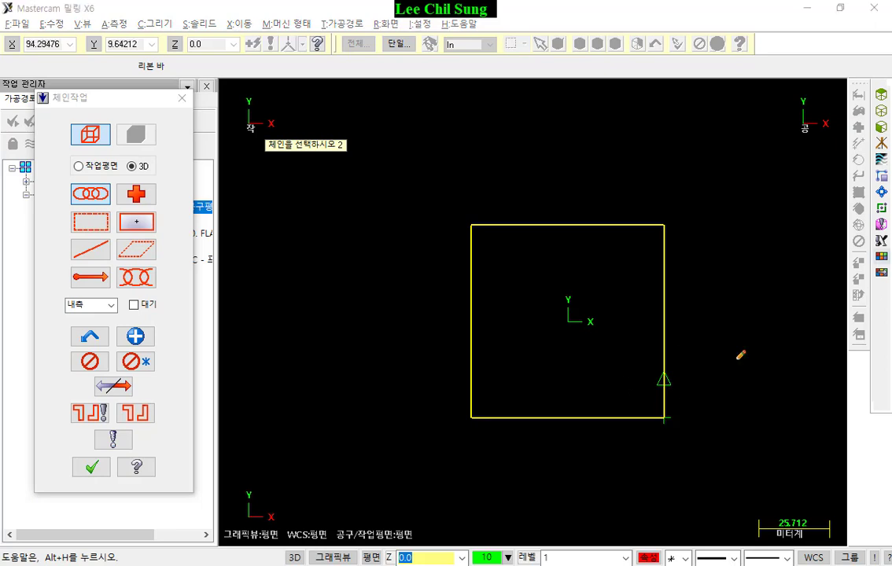
# Sketch the expected entry and exit arcs inside the square, meeting at the midpoint of its right edge.
pyautogui.moveTo(652, 320); pyautogui.dragTo(691, 318)
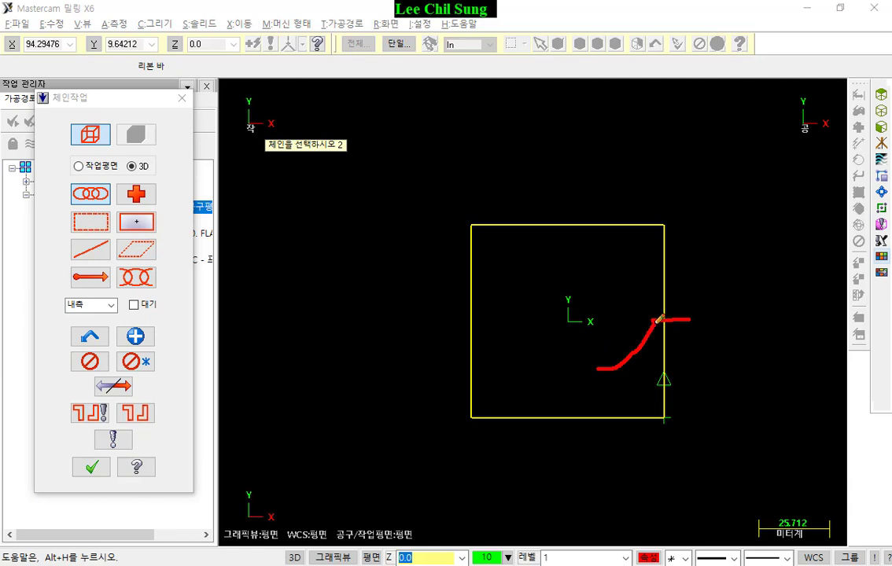
pyautogui.moveTo(659, 316)
pyautogui.mouseDown()
pyautogui.moveTo(650, 269)
pyautogui.moveTo(576, 257)
pyautogui.mouseUp()
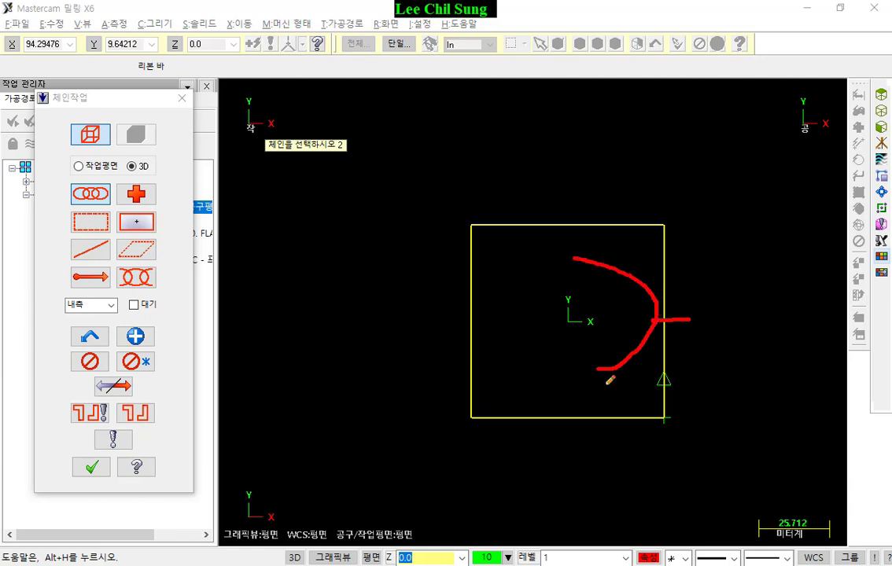
pyautogui.moveTo(608, 381)
pyautogui.mouseDown()
pyautogui.moveTo(580, 349)
pyautogui.moveTo(612, 370)
pyautogui.mouseUp()
pyautogui.rightClick(411, 252)
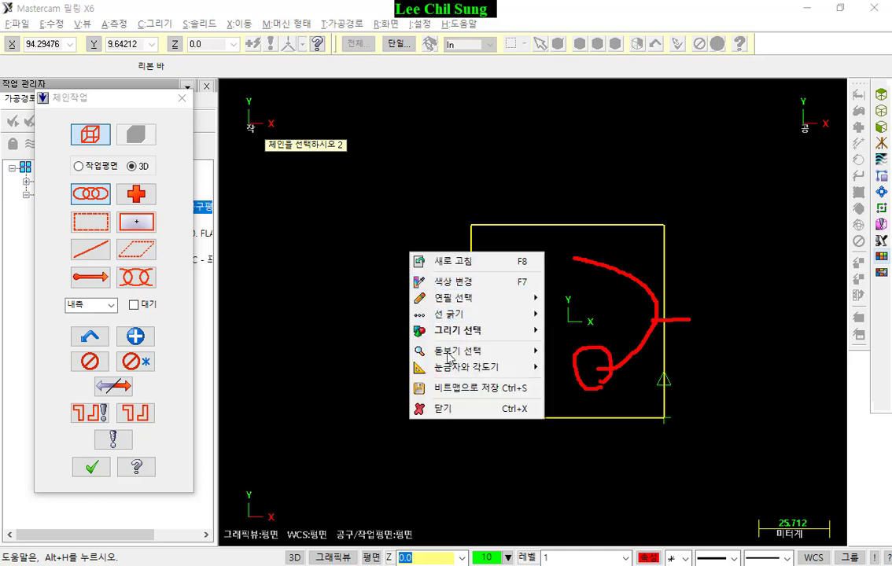
pyautogui.click(431, 406)
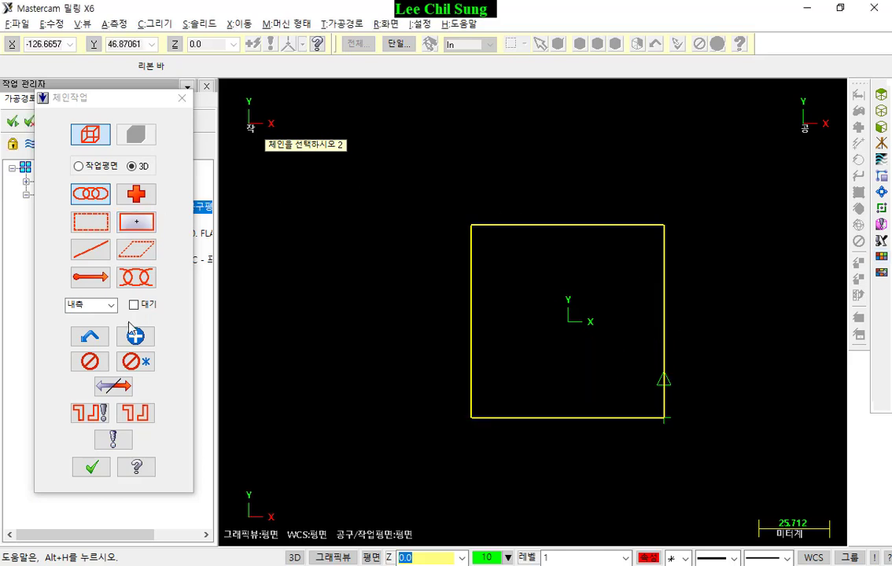
# Accept the new chain and regenerate the contour toolpath with a wall stock allowance of 5.
pyautogui.click(92, 467)
pyautogui.click(152, 299)
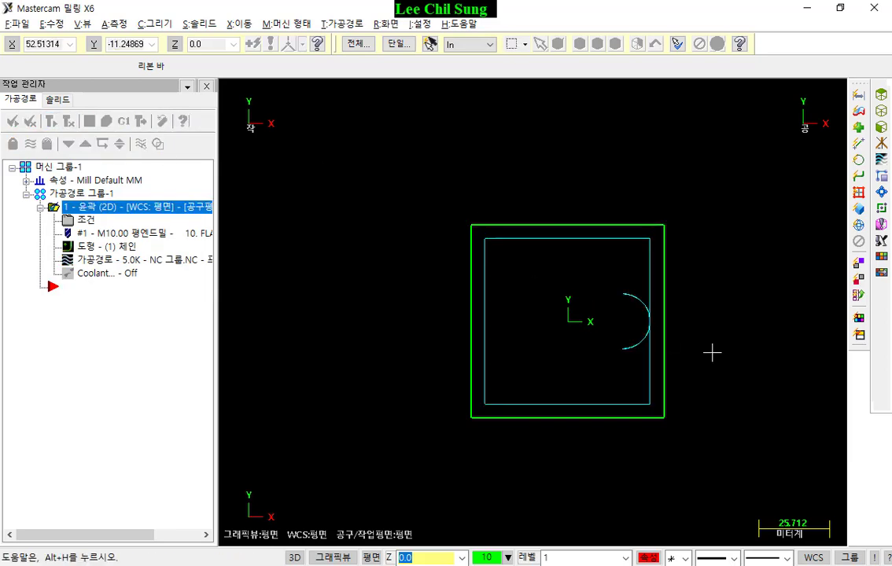
pyautogui.click(92, 223)
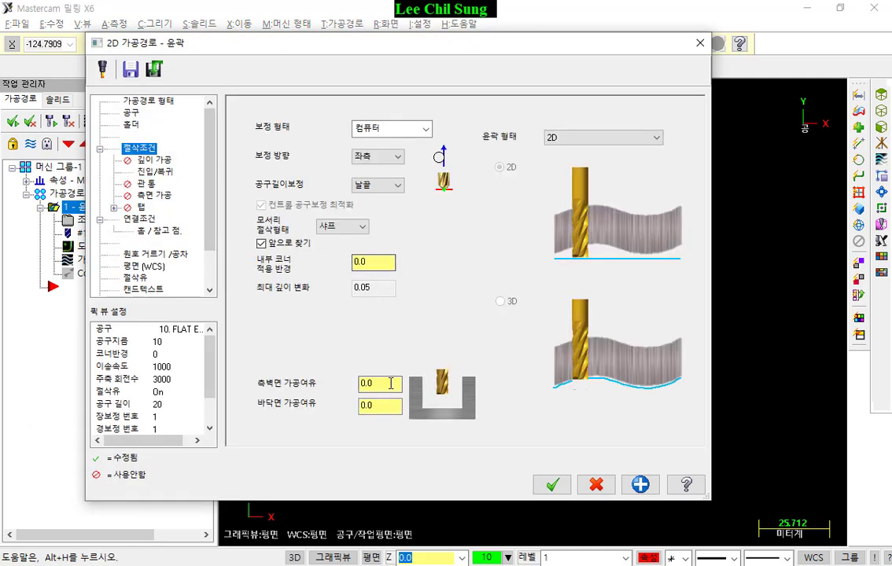
pyautogui.doubleClick(391, 383)
pyautogui.write('5')
pyautogui.click(552, 483)
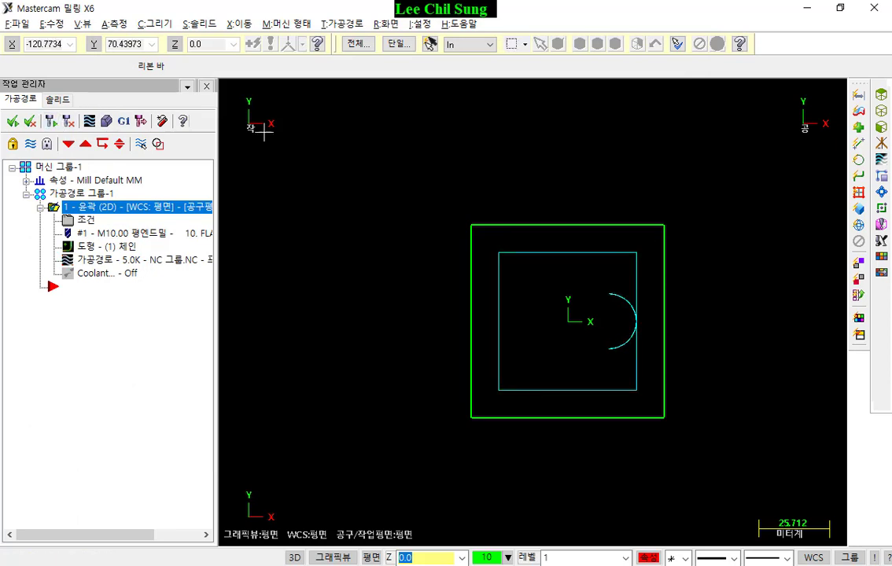
pyautogui.scroll(2, 585, 347)
pyautogui.moveTo(527, 278); pyautogui.dragTo(476, 195, button='middle')
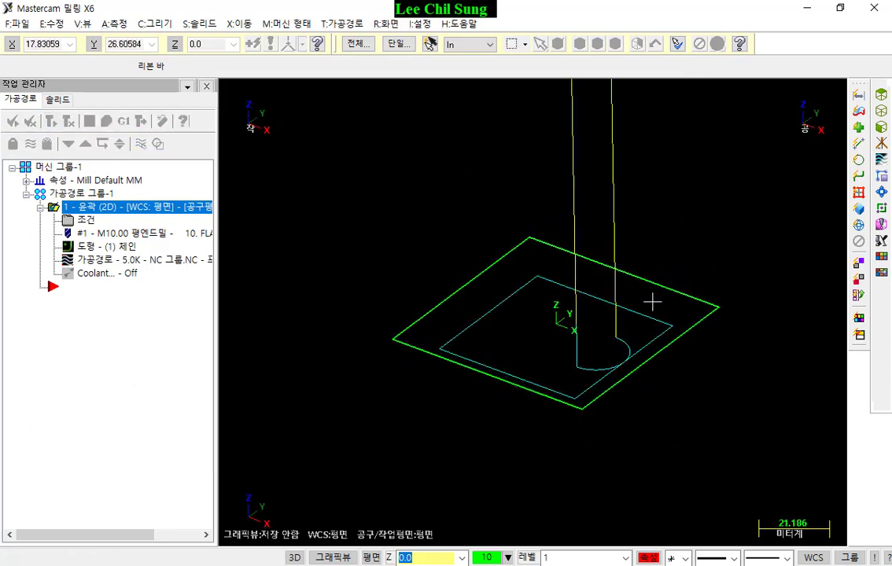
# Define the machine group's rectangular stock from all entities with a thickness of 20.
pyautogui.click(28, 180)
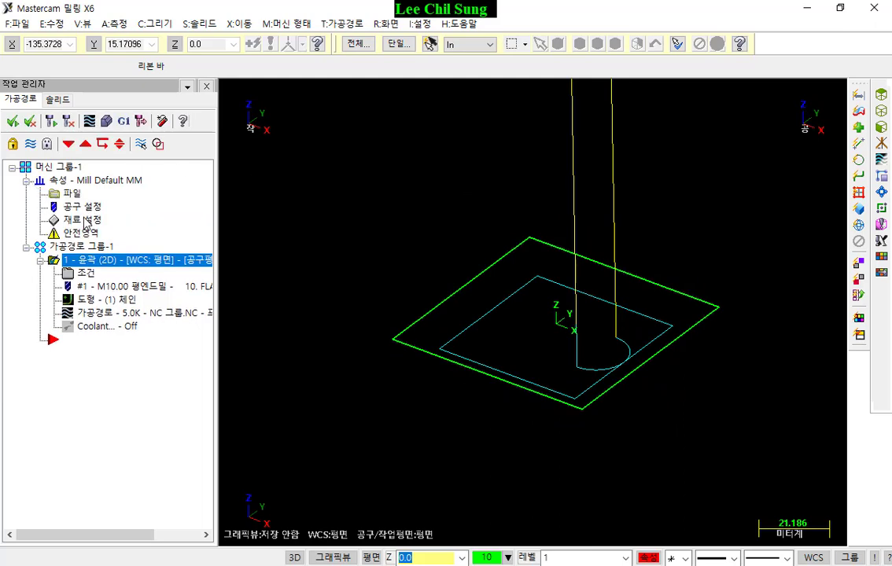
pyautogui.click(86, 221)
pyautogui.click(589, 513)
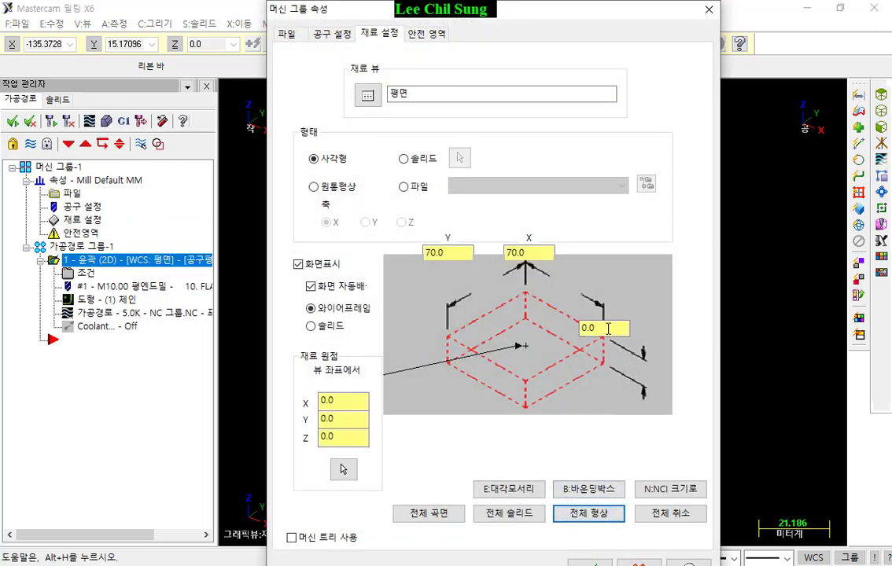
pyautogui.click(608, 328)
pyautogui.write('20')
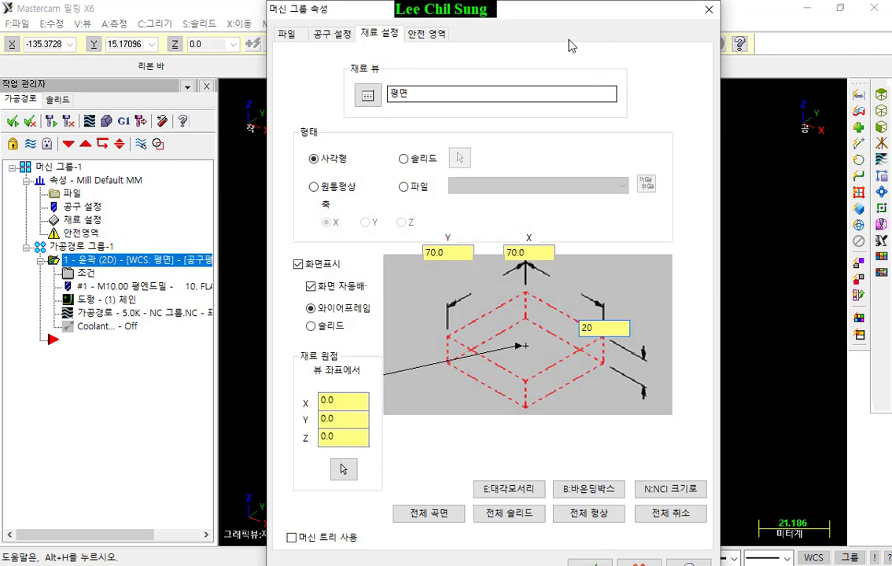
pyautogui.moveTo(553, 14); pyautogui.dragTo(524, 14)
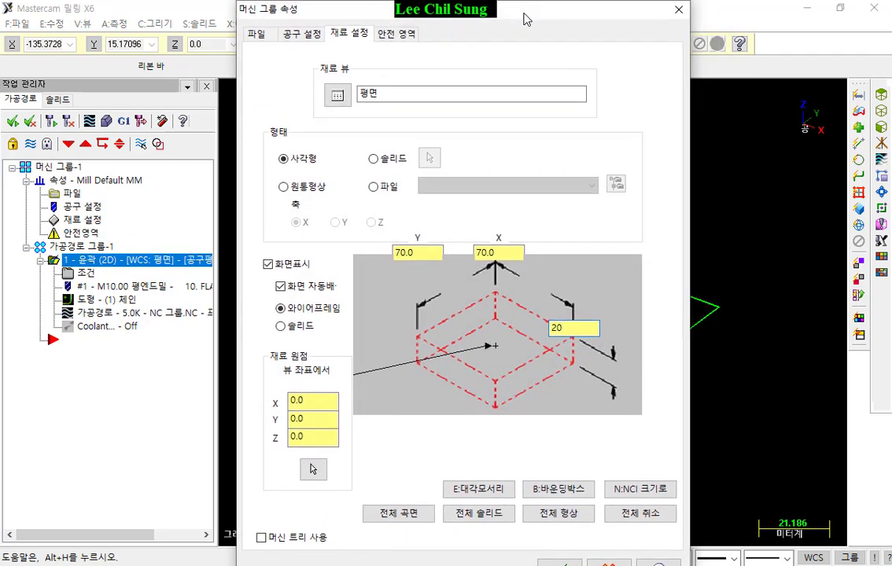
pyautogui.click(561, 564)
# Run the full solid machining simulation of the contour toolpath and view the cut stock at an angle.
pyautogui.click(114, 120)
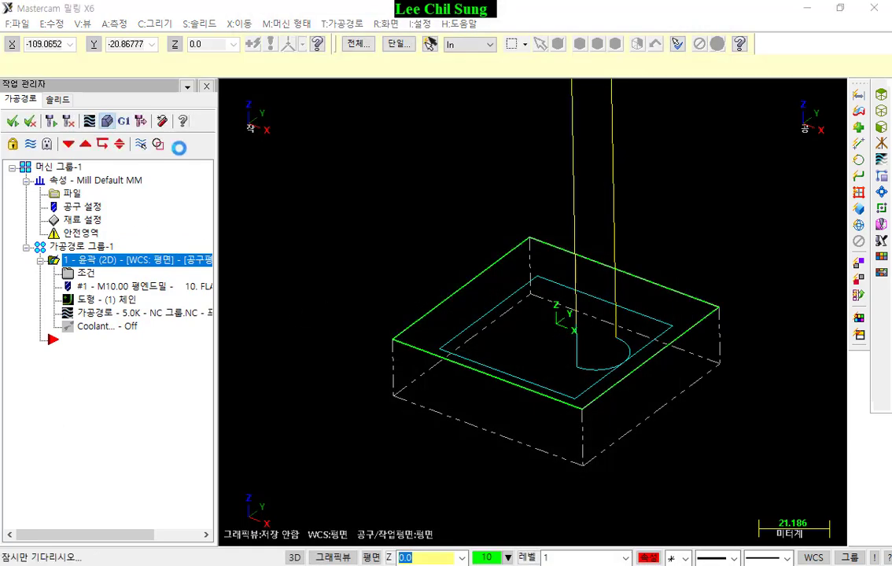
pyautogui.click(741, 100)
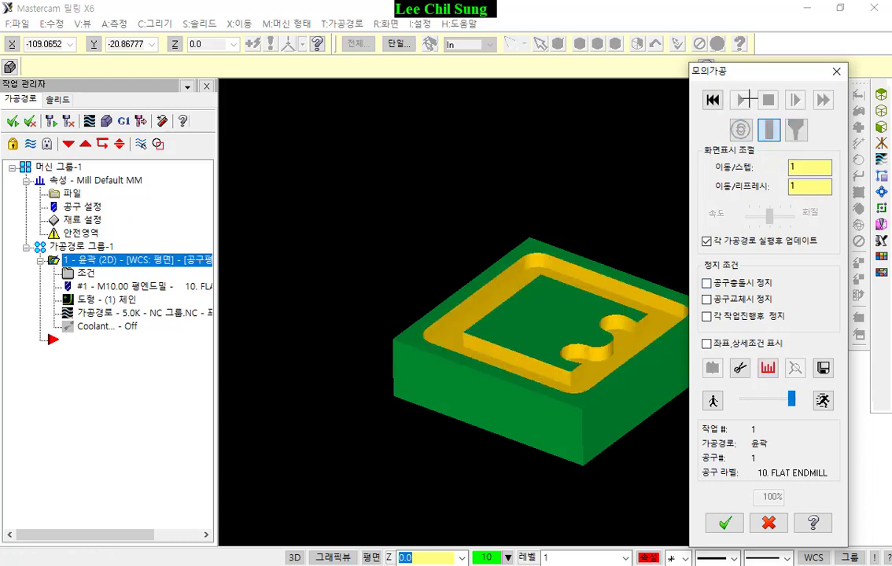
pyautogui.scroll(-3, 425, 228)
pyautogui.scroll(2, 497, 295)
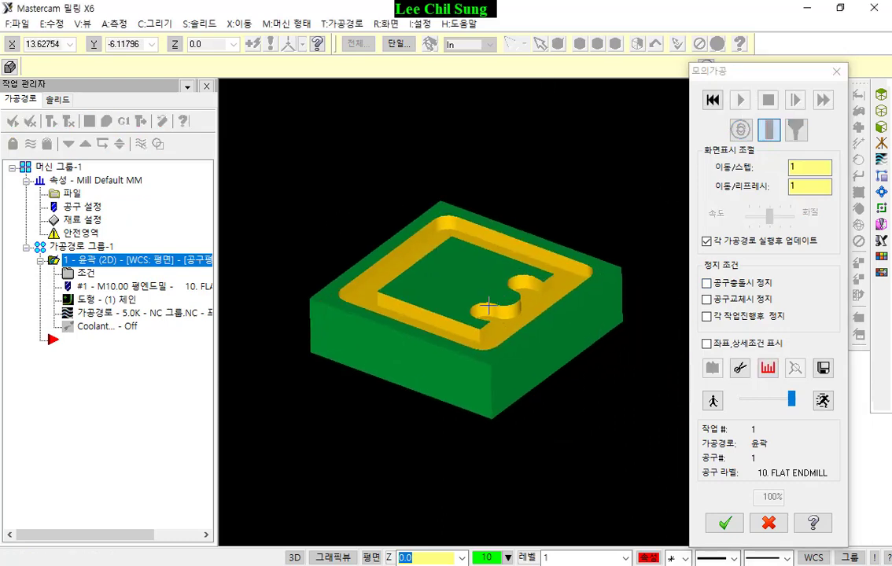
pyautogui.moveTo(488, 309)
pyautogui.mouseDown(button='middle')
pyautogui.moveTo(502, 327)
pyautogui.moveTo(528, 330)
pyautogui.moveTo(488, 295)
pyautogui.moveTo(488, 312)
pyautogui.mouseUp(button='middle')
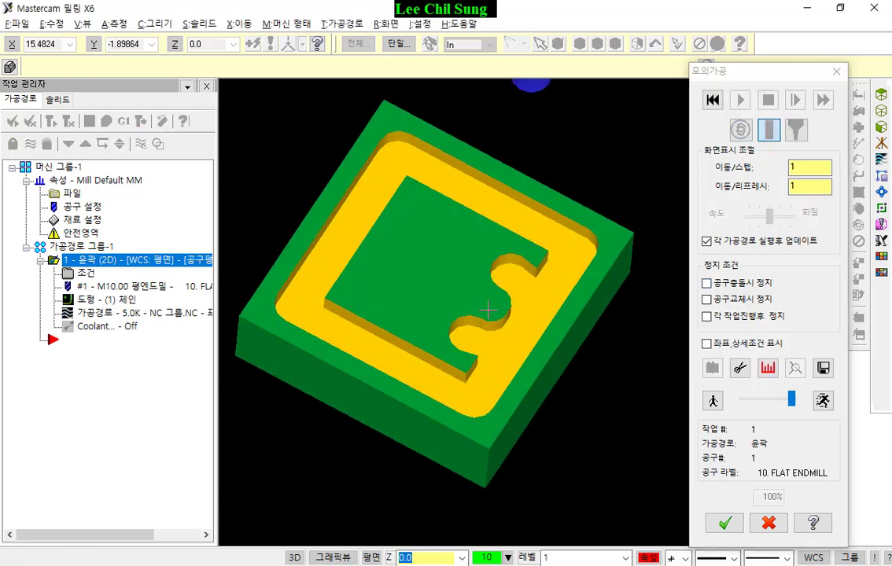
# Replay the machining simulation from the start move by move, examine the entry and exit cuts, and close it.
pyautogui.click(712, 100)
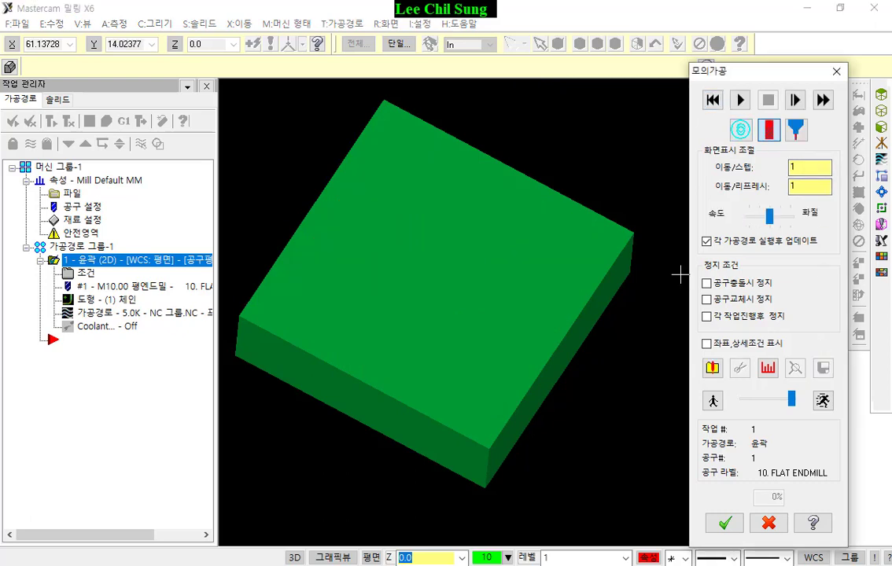
pyautogui.click(795, 99)
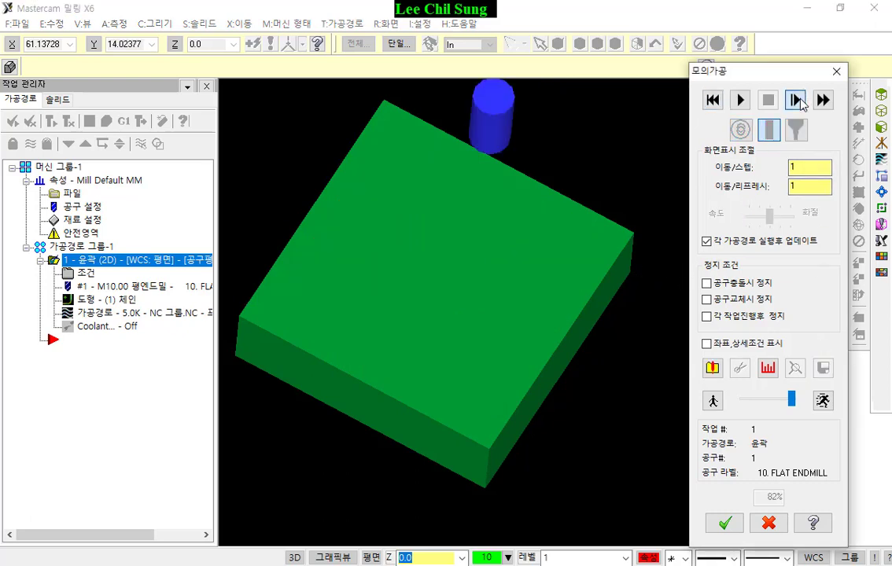
pyautogui.click(795, 100)
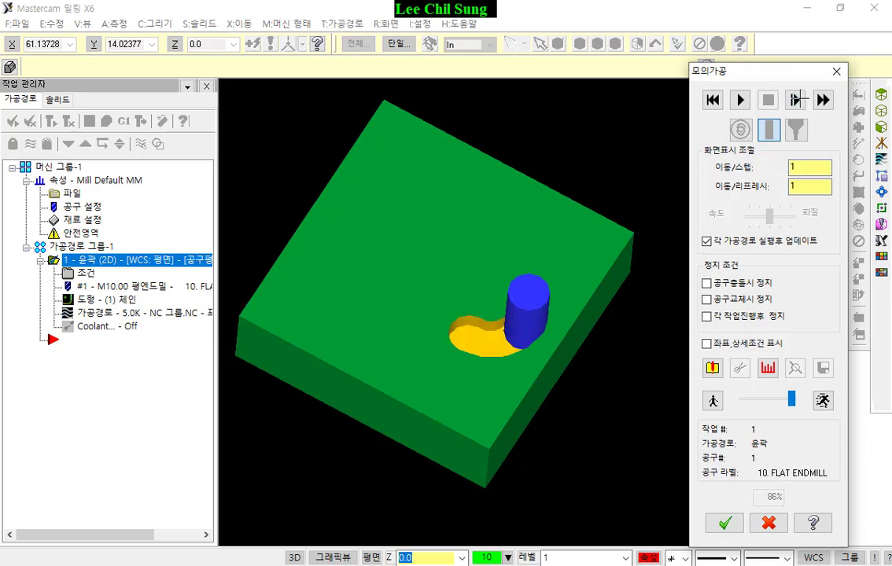
pyautogui.click(797, 100)
pyautogui.click(797, 100)
pyautogui.click(796, 99)
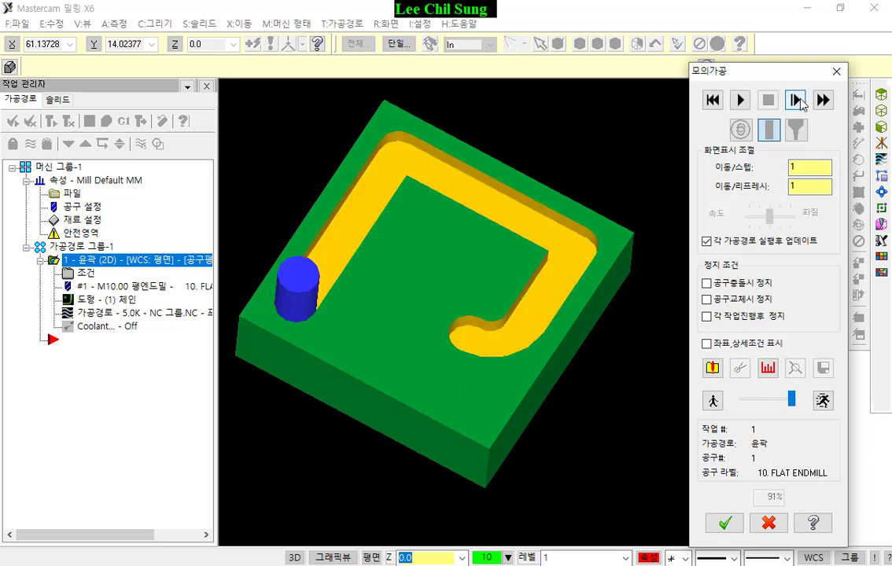
pyautogui.click(797, 100)
pyautogui.click(797, 100)
pyautogui.click(797, 99)
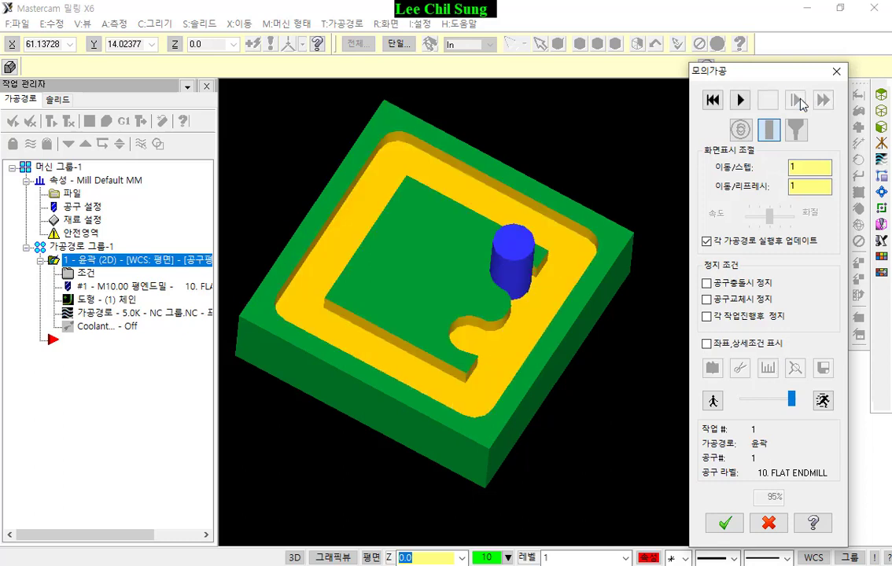
pyautogui.click(797, 100)
pyautogui.click(797, 100)
pyautogui.scroll(5, 532, 341)
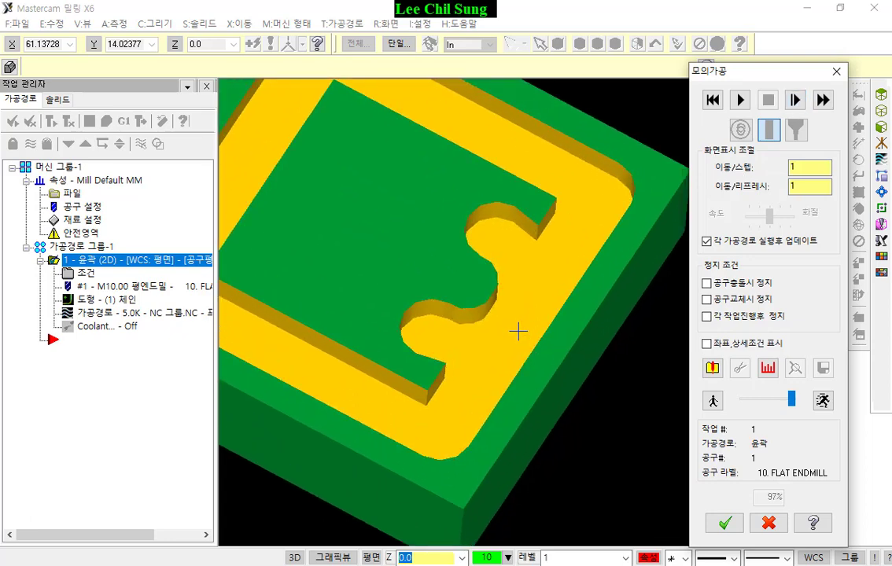
pyautogui.moveTo(517, 332); pyautogui.dragTo(408, 239, button='middle')
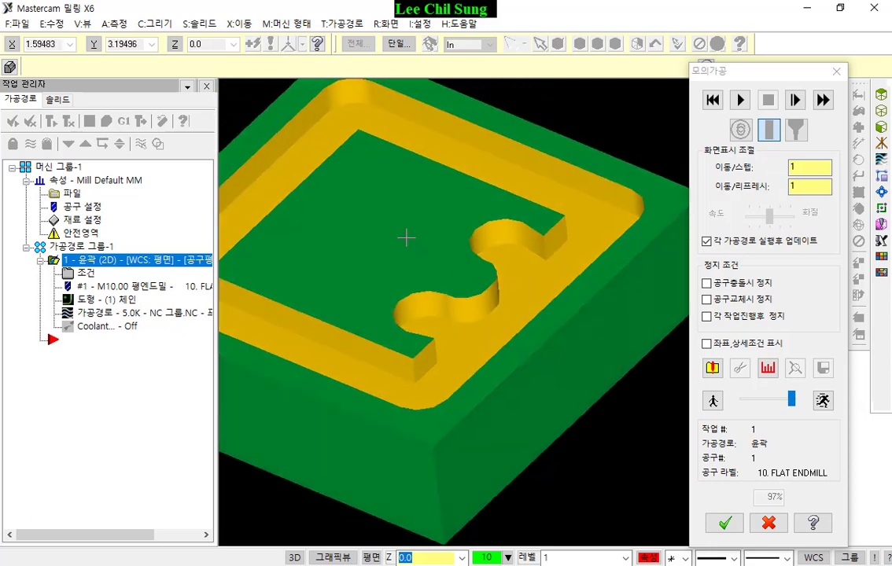
pyautogui.click(782, 520)
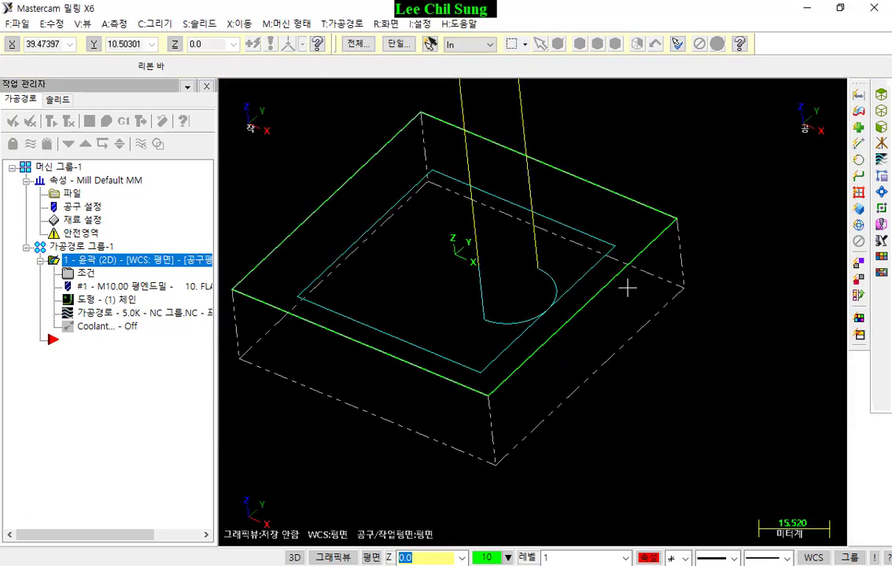
# Draw a 20 mm diameter circle centred on the origin in the top view.
pyautogui.hotkey('alt', '1')
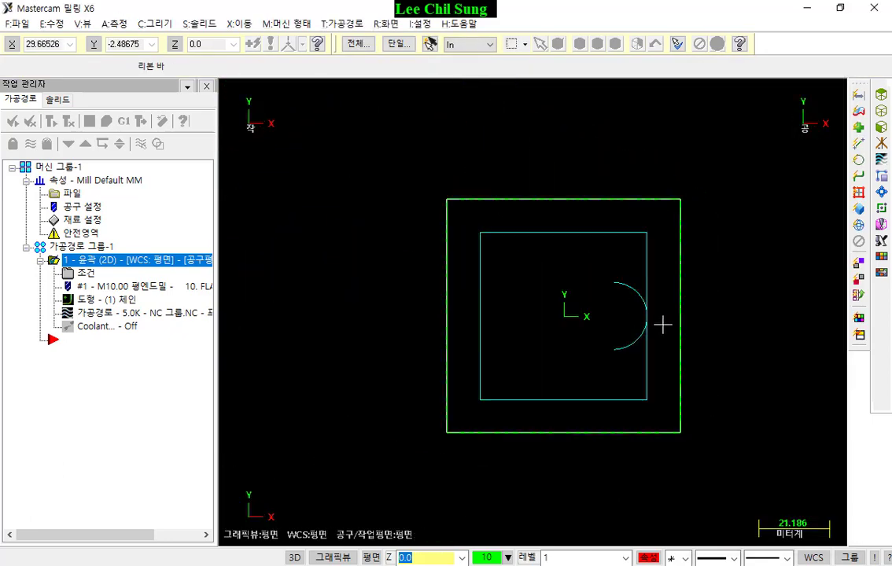
pyautogui.click(154, 24)
pyautogui.moveTo(175, 81)
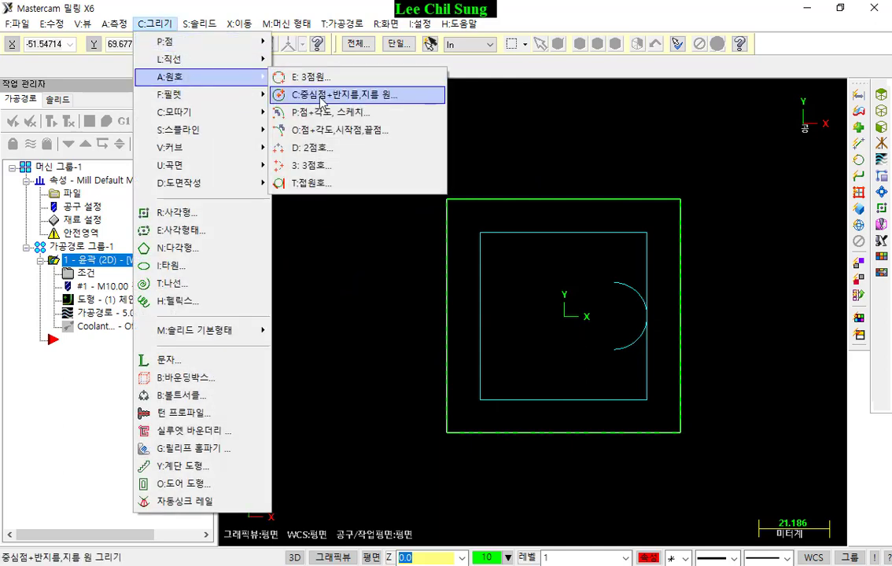
pyautogui.click(330, 94)
pyautogui.click(563, 316)
pyautogui.click(563, 286)
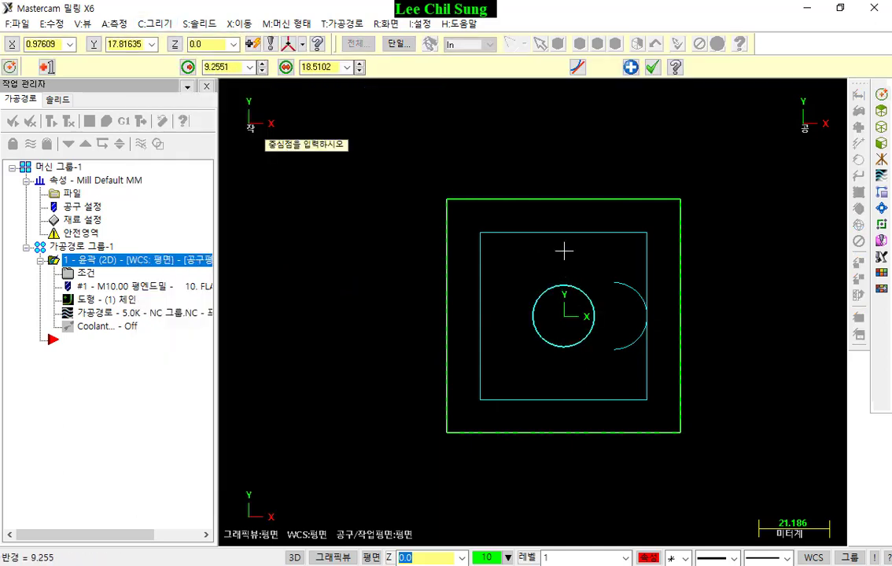
pyautogui.click(319, 67)
pyautogui.write('20')
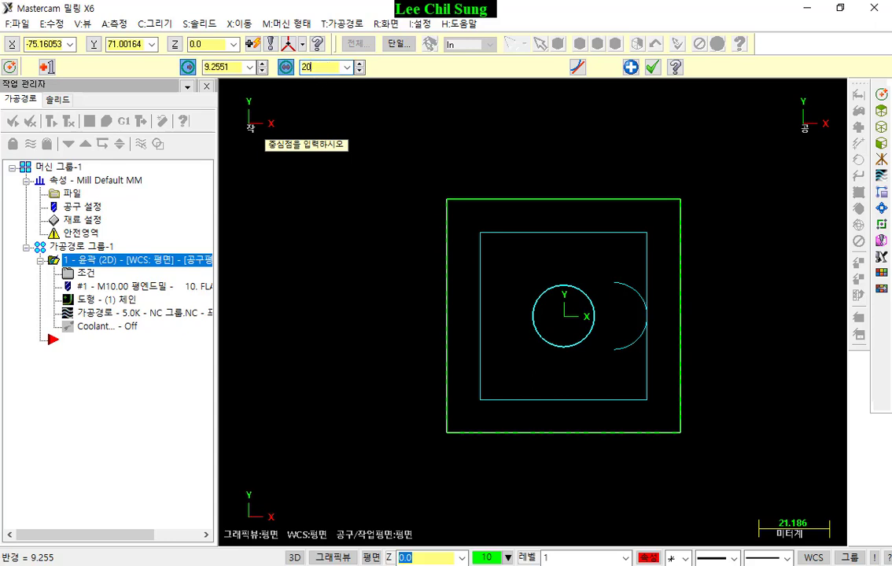
pyautogui.press('Return')
pyautogui.click(652, 69)
pyautogui.scroll(4, 719, 314)
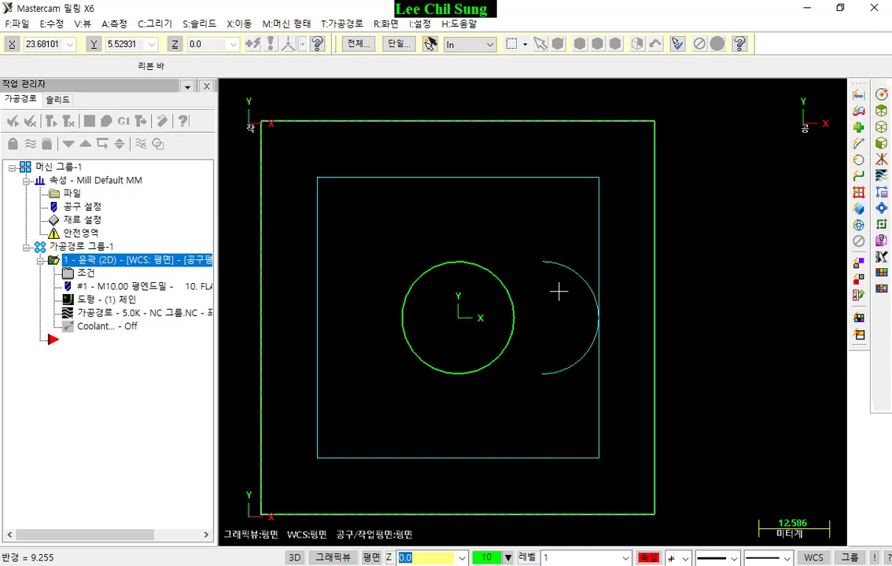
# Backplot the contour toolpath step by step from the plunge through the entry arc, square passes and exit arc.
pyautogui.click(126, 313)
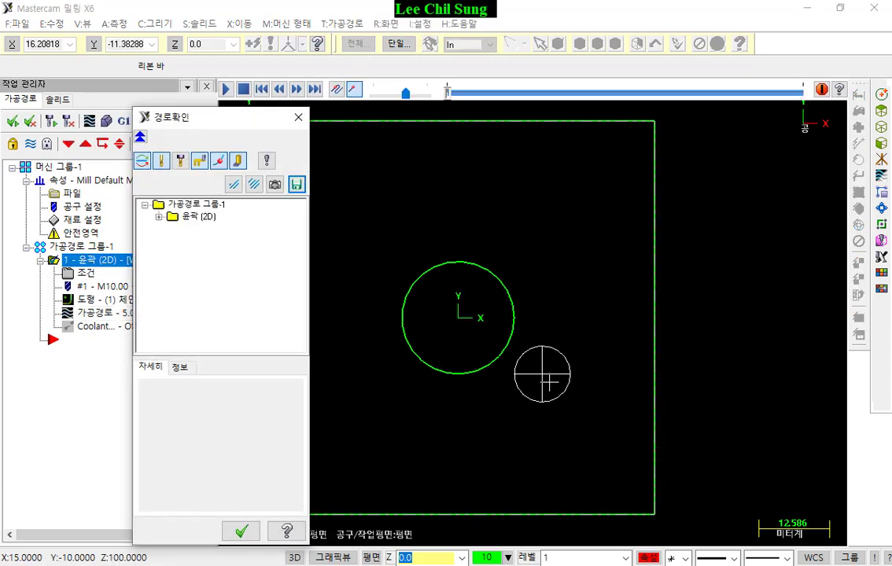
pyautogui.press('s')
pyautogui.press('s')
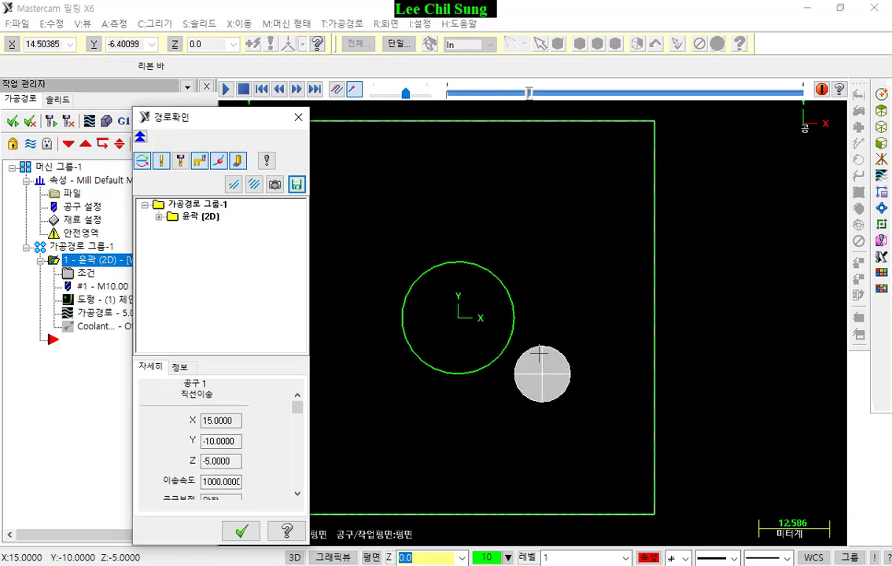
pyautogui.press('s')
pyautogui.press('s')
pyautogui.press('s')
pyautogui.press('s')
pyautogui.press('s')
pyautogui.press('s')
pyautogui.press('s')
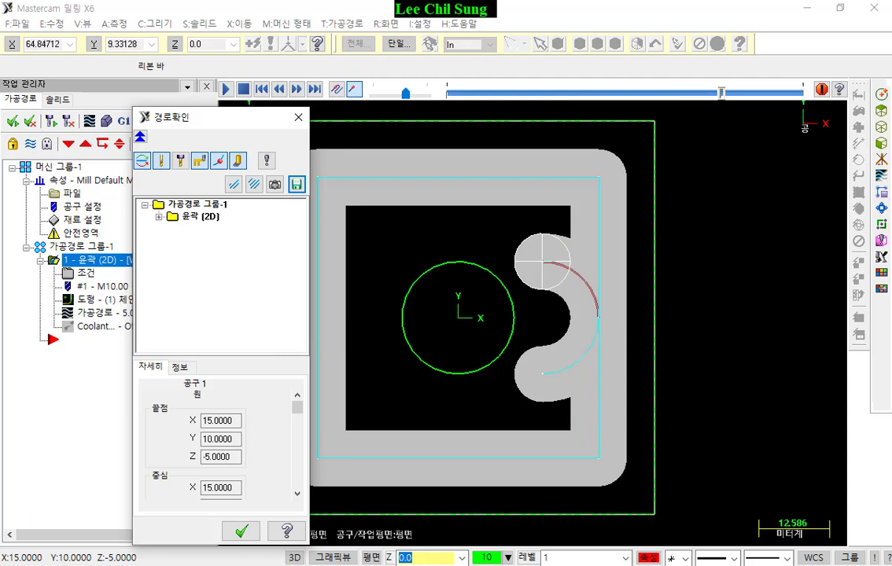
# Mark the desired tool route from the origin to the entry arc and back, clear the markings, and close the backplot.
pyautogui.hotkey('ctrl', 'alt', 'd')
pyautogui.moveTo(465, 332); pyautogui.dragTo(447, 320)
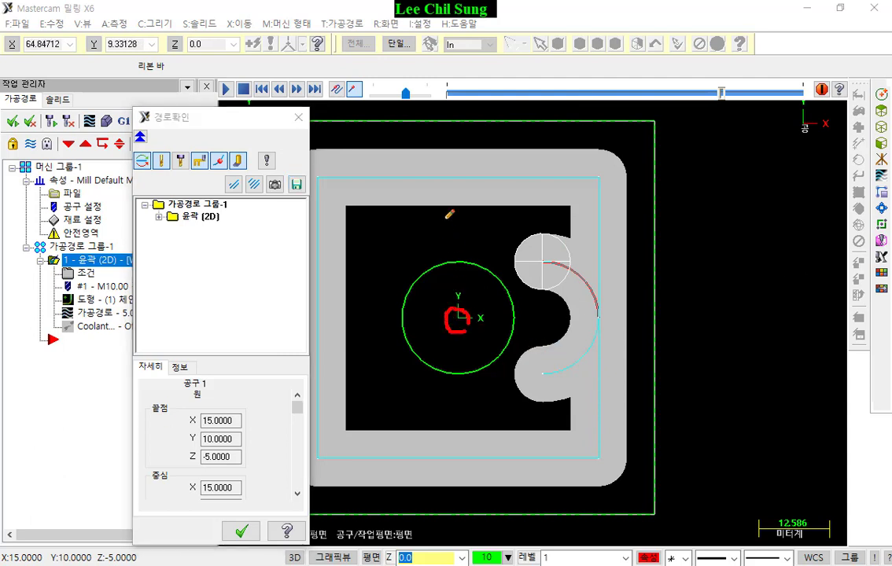
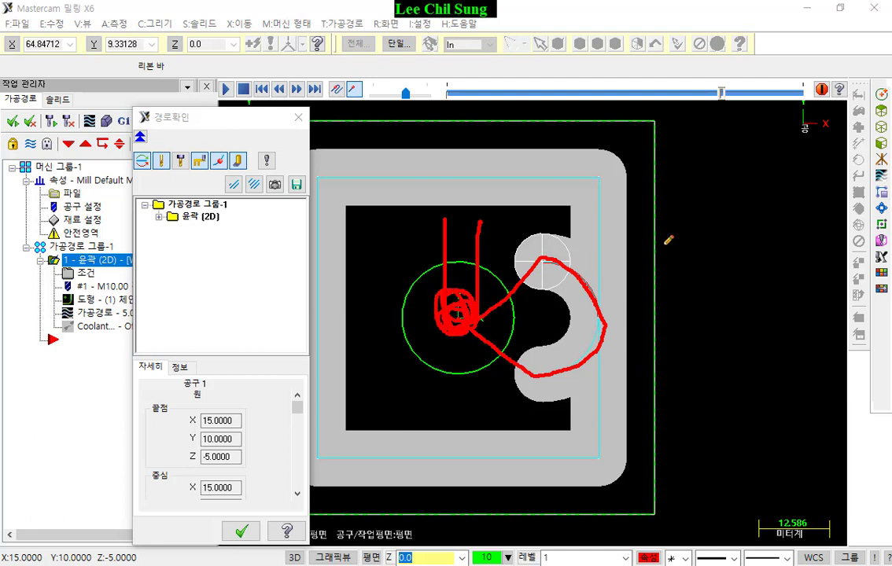
pyautogui.rightClick(698, 221)
pyautogui.click(728, 376)
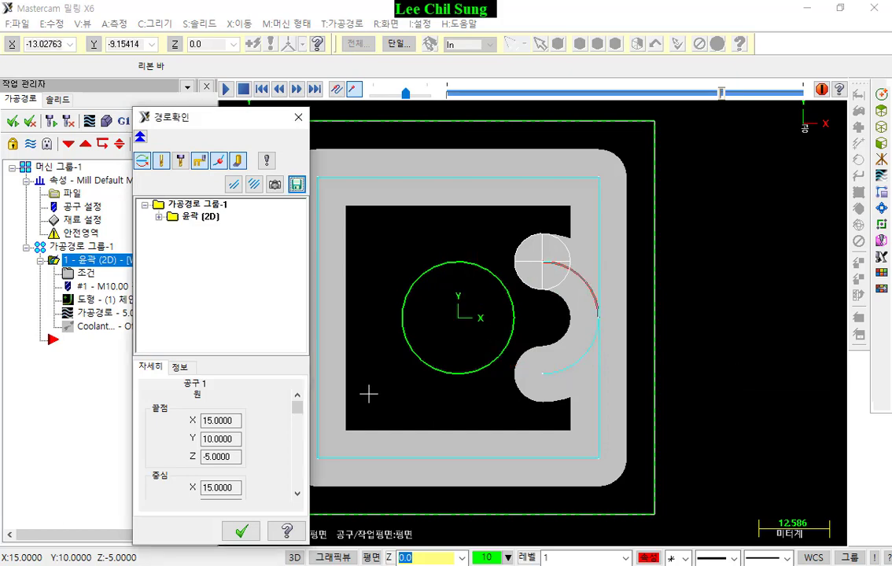
pyautogui.click(244, 533)
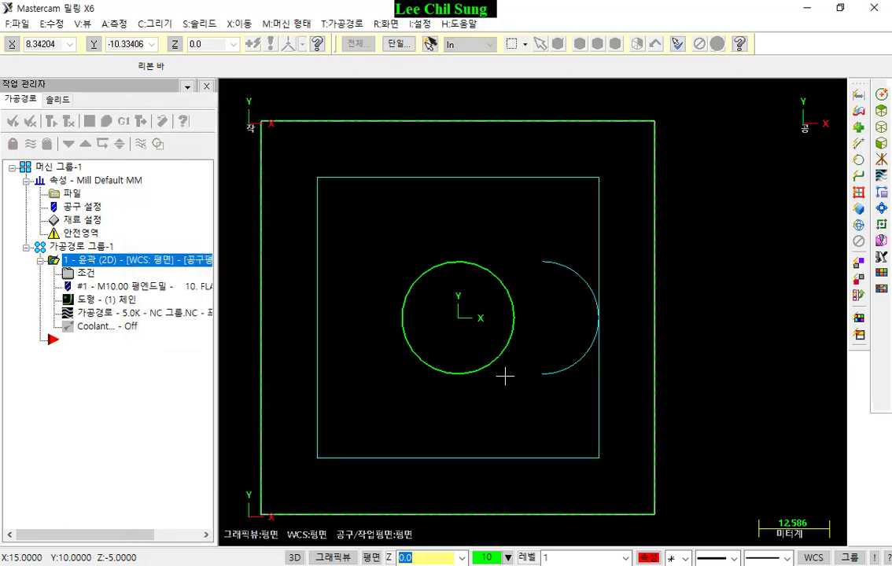
# Open the contour toolpath's chain manager and move the insertion marker above the existing chain.
pyautogui.click(103, 307)
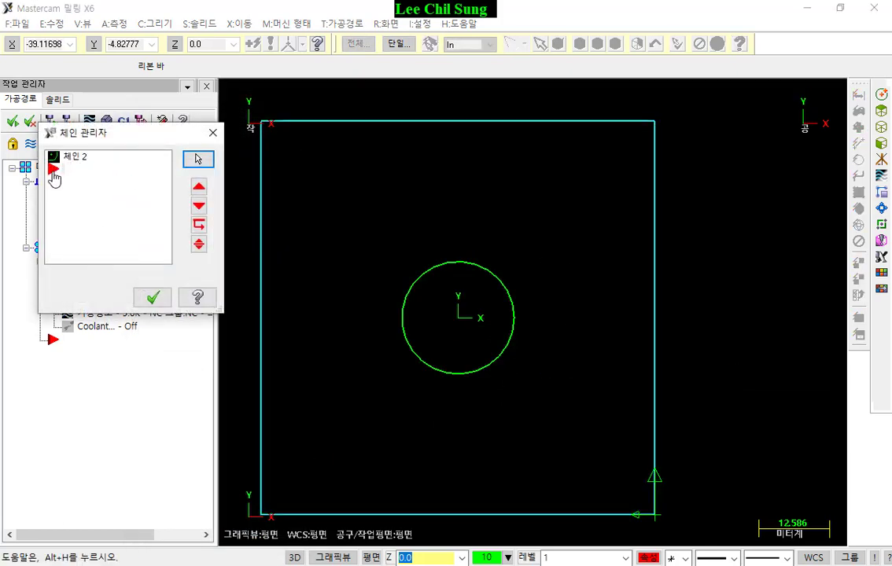
pyautogui.moveTo(54, 177); pyautogui.dragTo(52, 158)
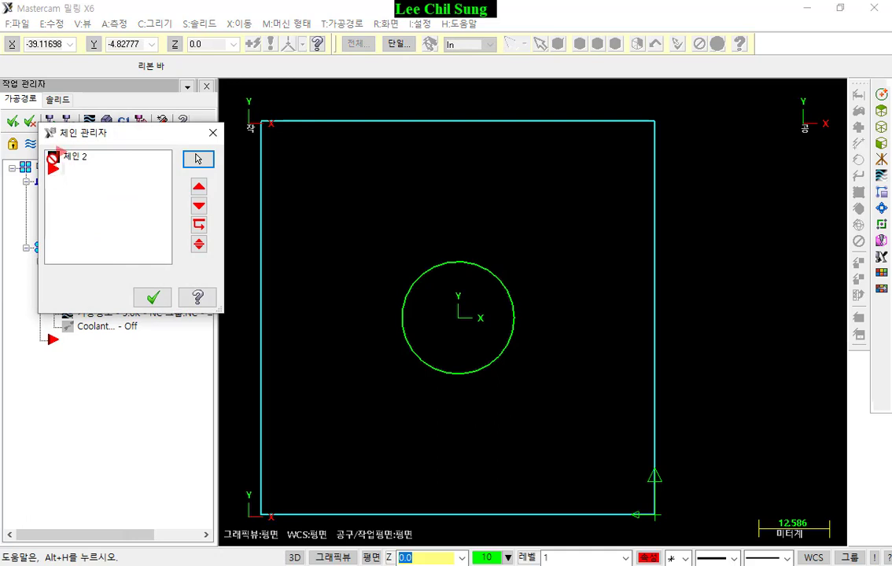
pyautogui.click(197, 188)
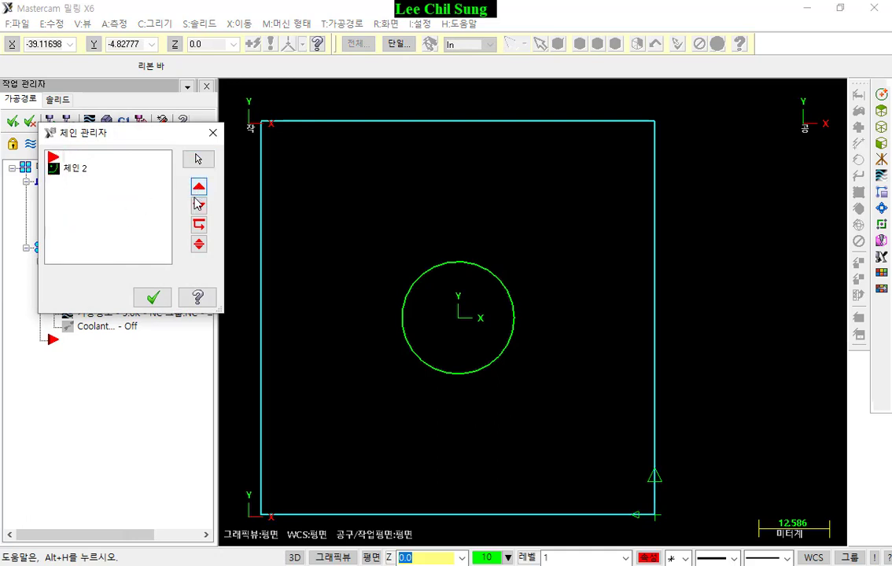
# Try to add the origin at the circle's centre as a point chain ahead of the square's chain.
pyautogui.rightClick(79, 160)
pyautogui.click(118, 161)
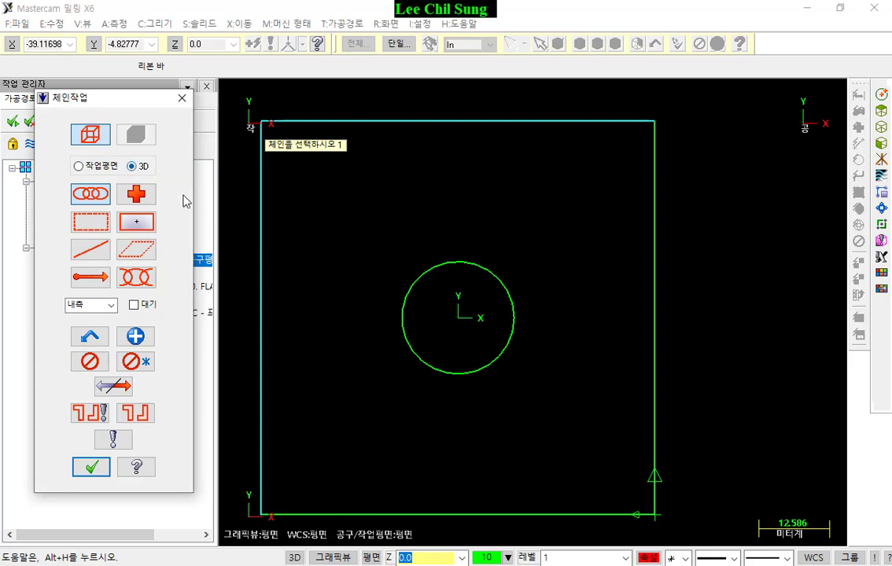
pyautogui.click(135, 195)
pyautogui.click(463, 329)
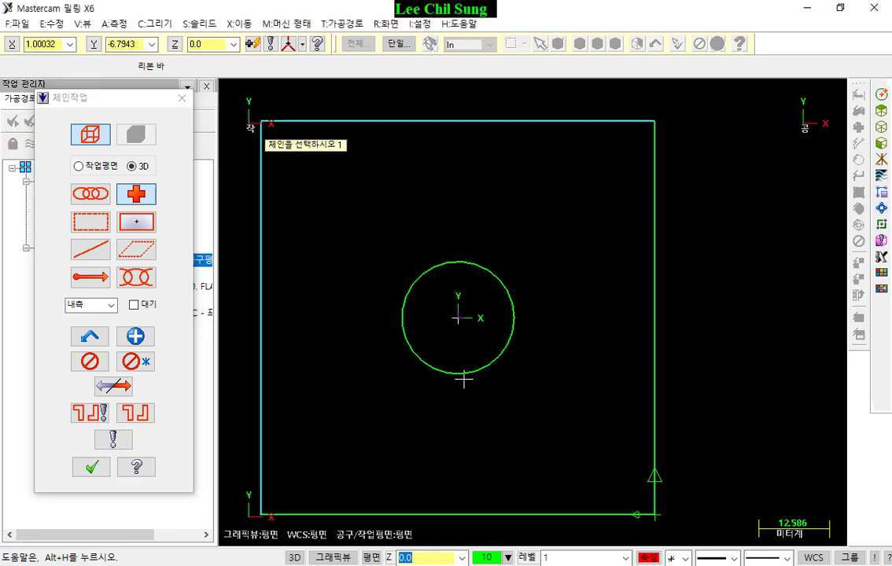
pyautogui.click(92, 467)
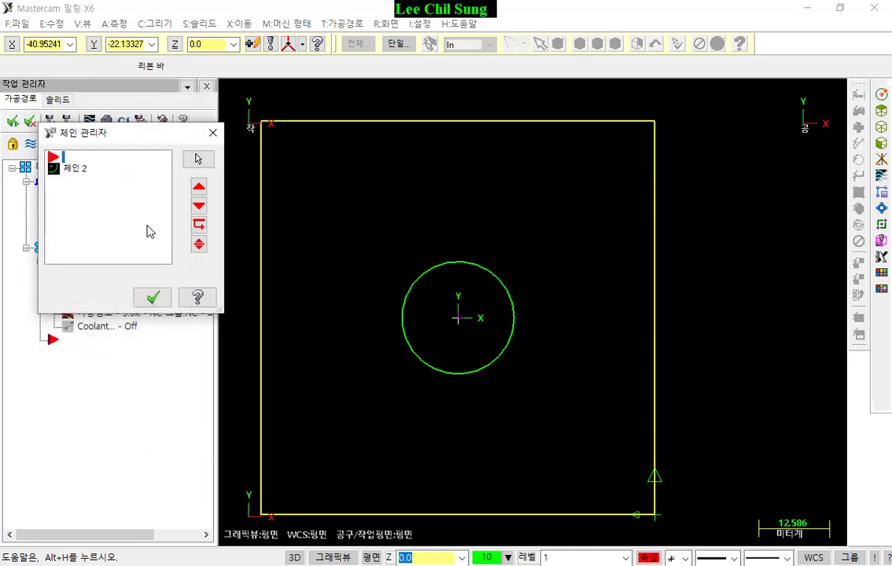
# Try again to chain the unmarked origin as a point ahead of the square's chain, and close the chain manager.
pyautogui.rightClick(66, 154)
pyautogui.click(118, 162)
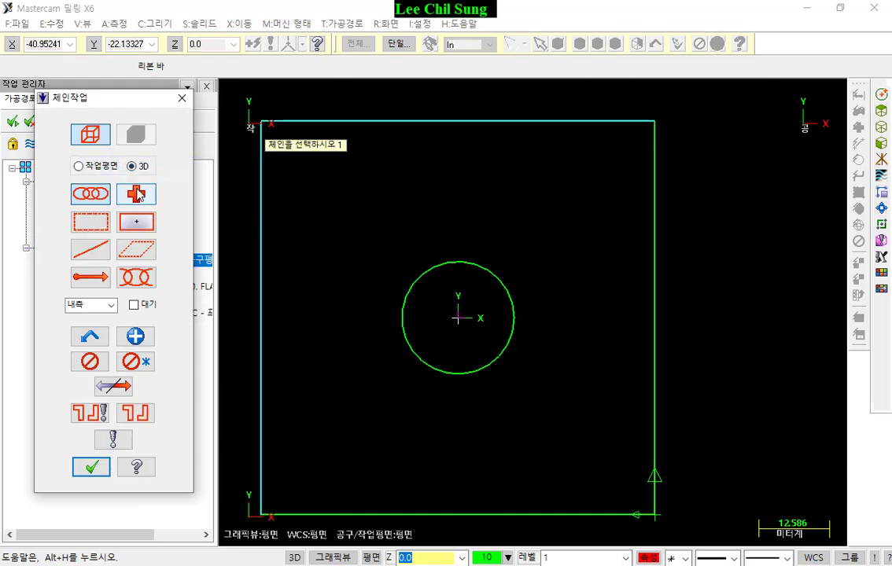
pyautogui.click(136, 194)
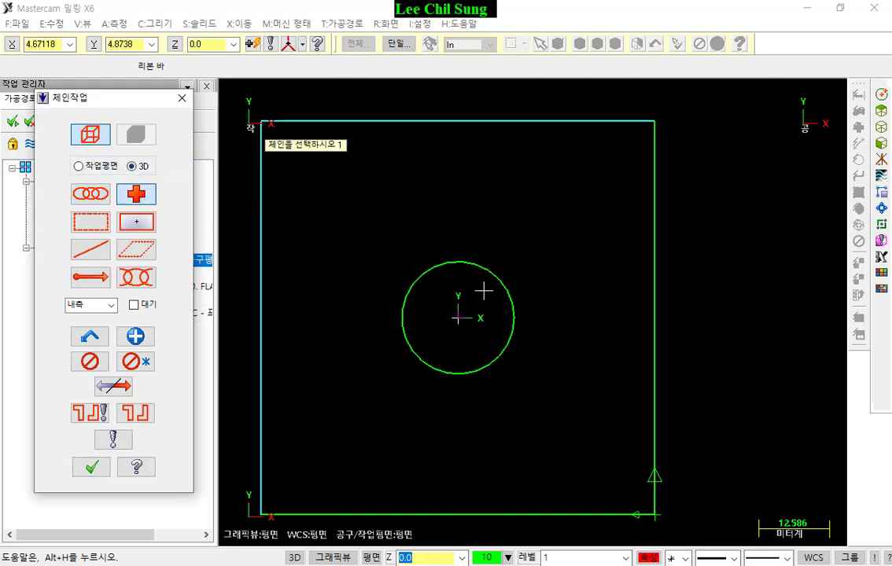
pyautogui.press('Return')
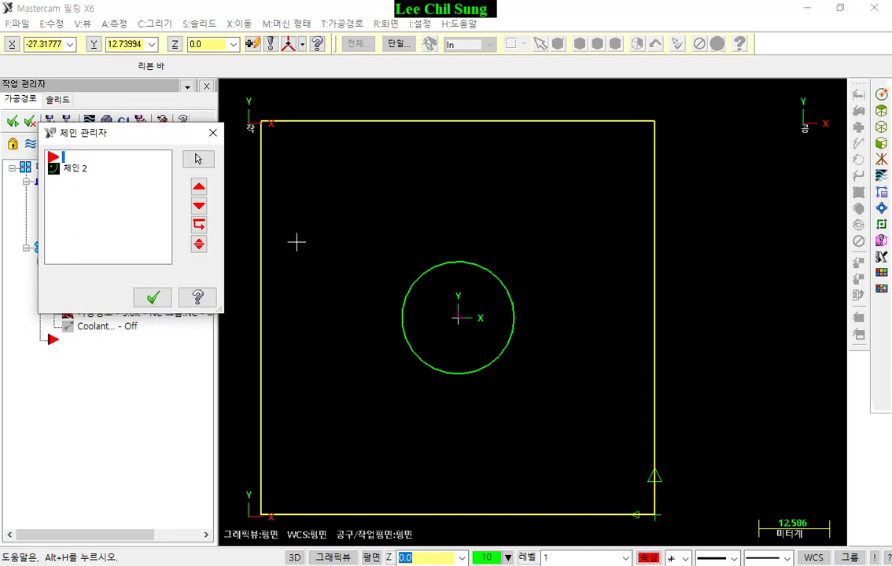
pyautogui.scroll(1, 461, 317)
pyautogui.scroll(-3, 461, 317)
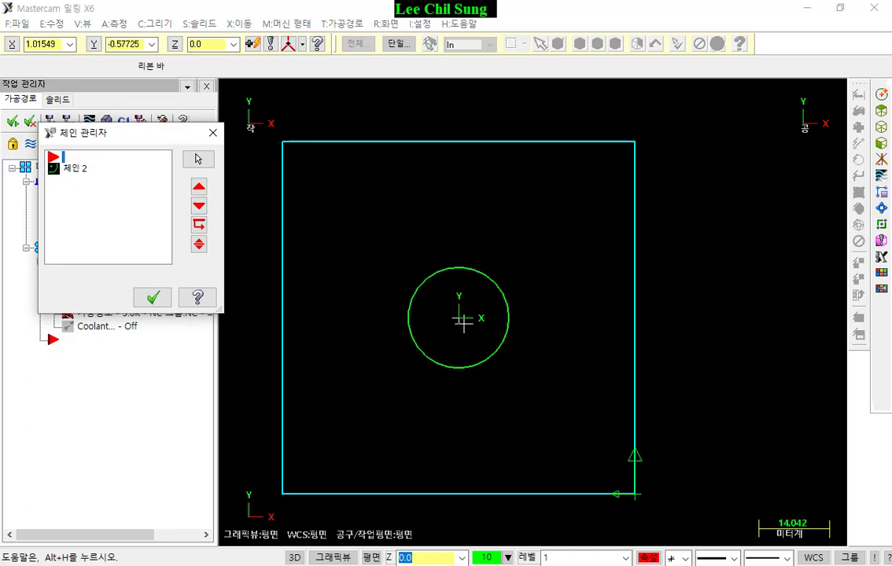
pyautogui.scroll(3, 468, 319)
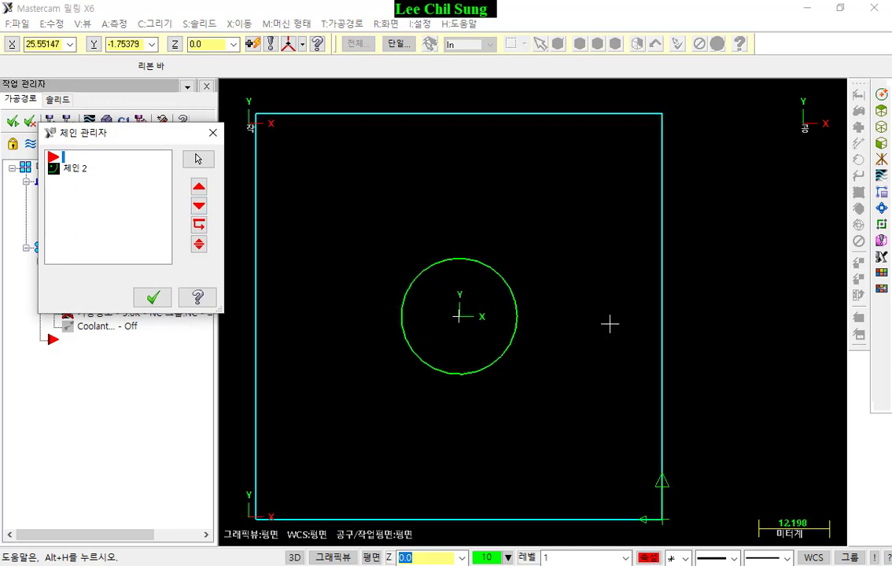
pyautogui.click(152, 297)
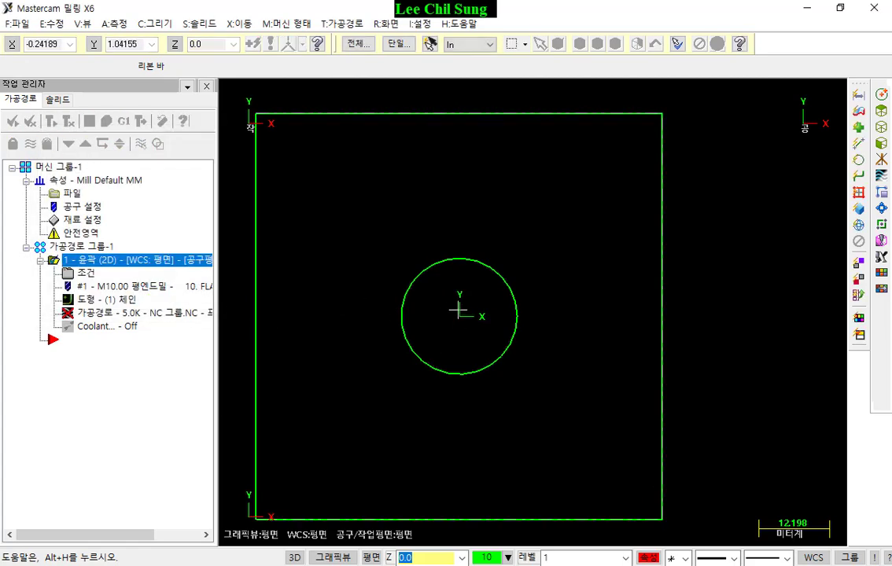
# Create a point at the circle's centre on the origin.
pyautogui.click(155, 25)
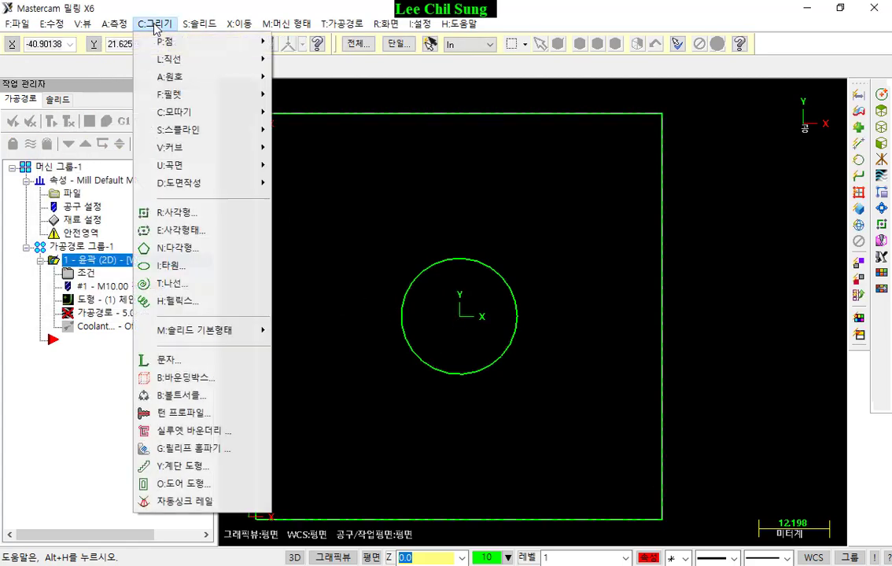
pyautogui.moveTo(204, 41)
pyautogui.click(321, 46)
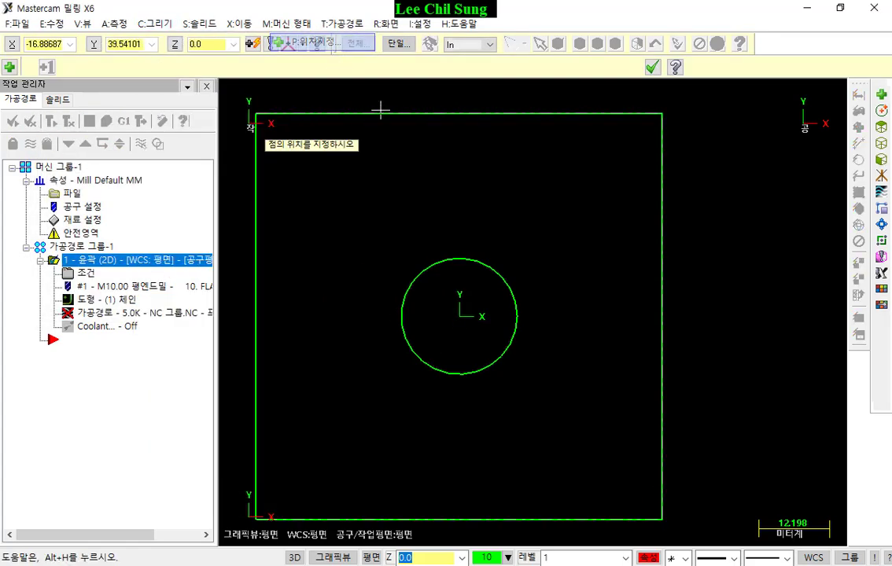
pyautogui.click(651, 69)
# Add the centre point to the contour toolpath as a point chain ahead of the square's chain.
pyautogui.click(102, 299)
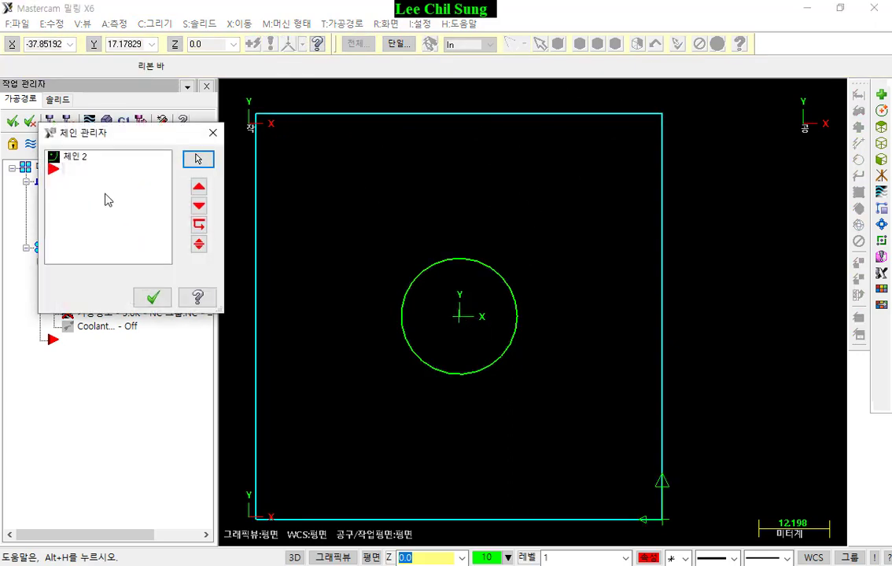
pyautogui.rightClick(94, 172)
pyautogui.press('Escape')
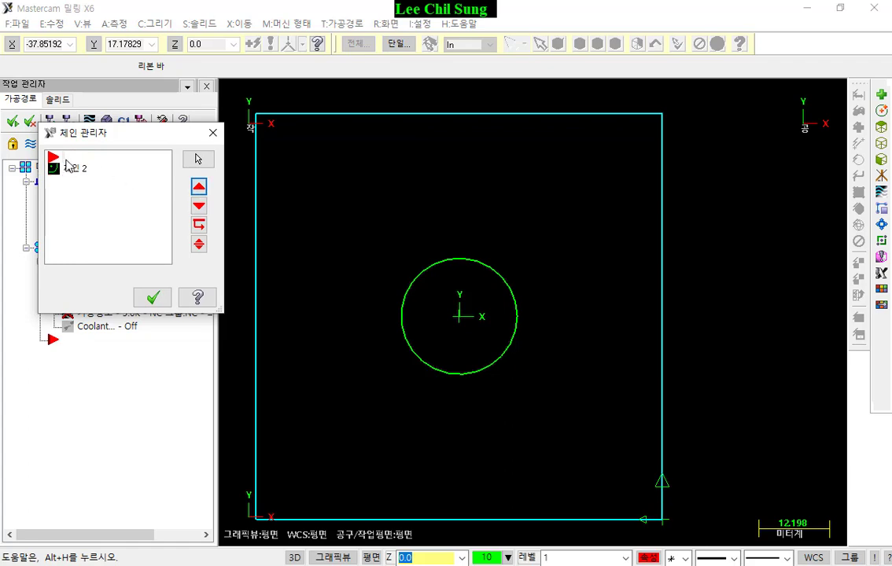
pyautogui.rightClick(67, 160)
pyautogui.click(109, 169)
pyautogui.click(136, 193)
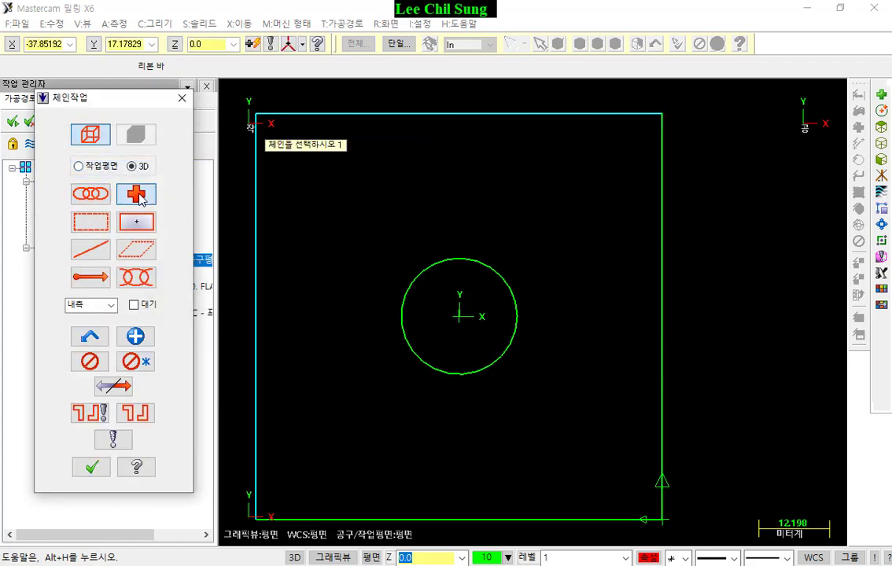
pyautogui.click(465, 321)
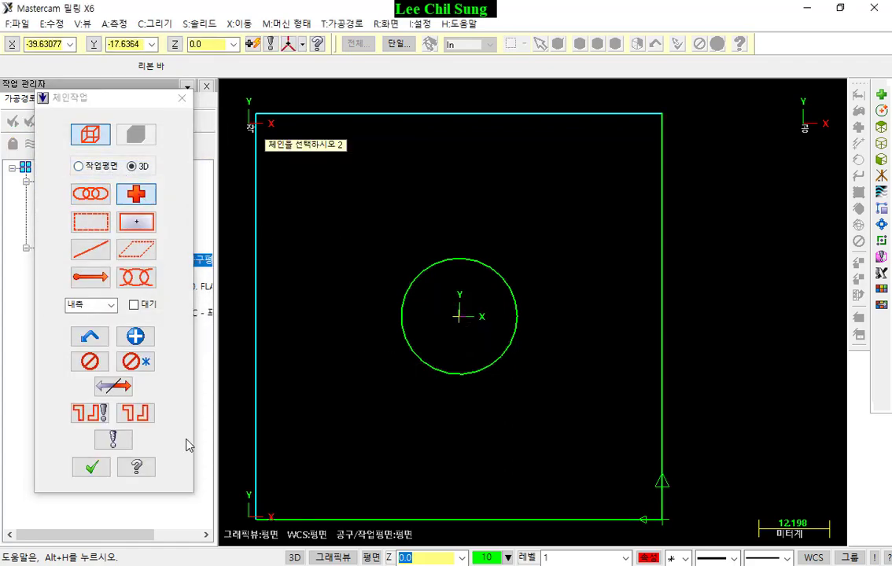
pyautogui.click(94, 468)
# Check the order of the point chain and the square's chain, accept them, and regenerate the contour toolpath.
pyautogui.click(87, 172)
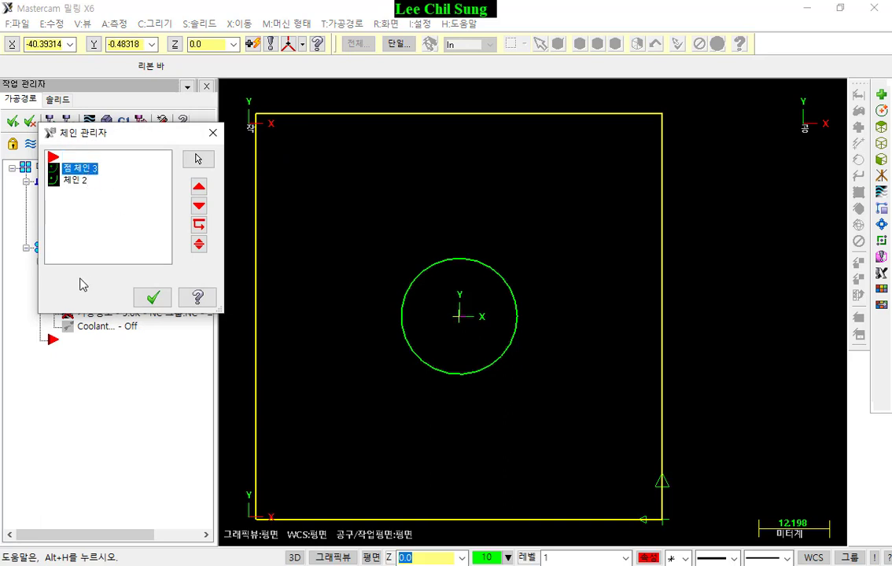
pyautogui.click(75, 183)
pyautogui.scroll(2, 412, 354)
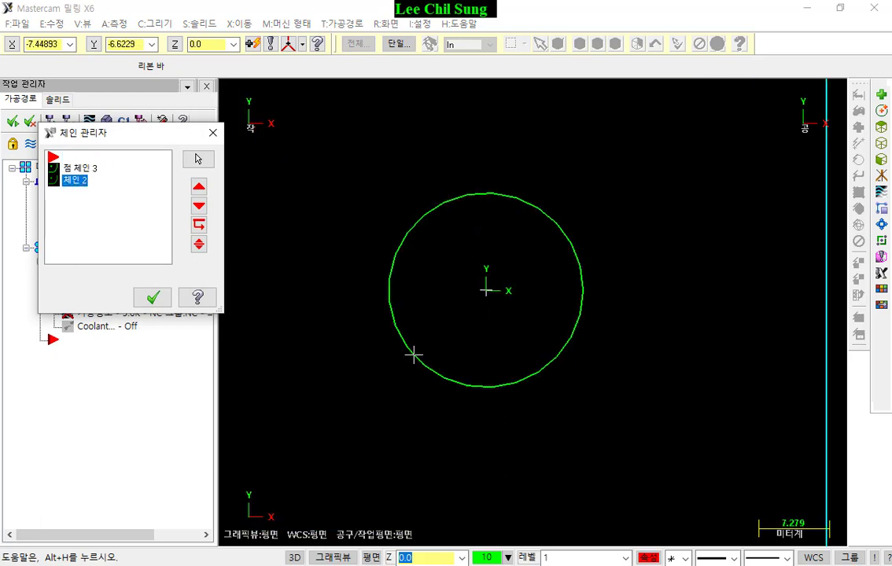
pyautogui.scroll(-3, 583, 322)
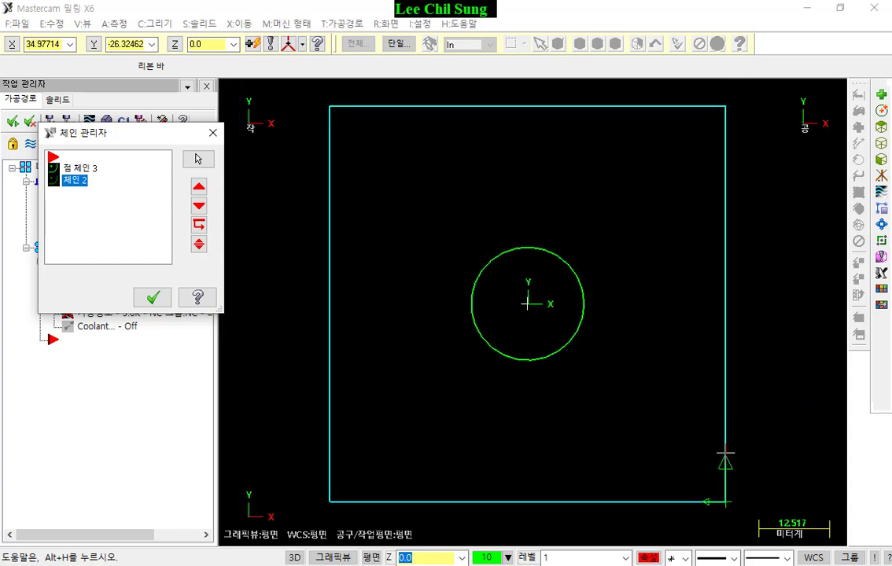
pyautogui.click(83, 170)
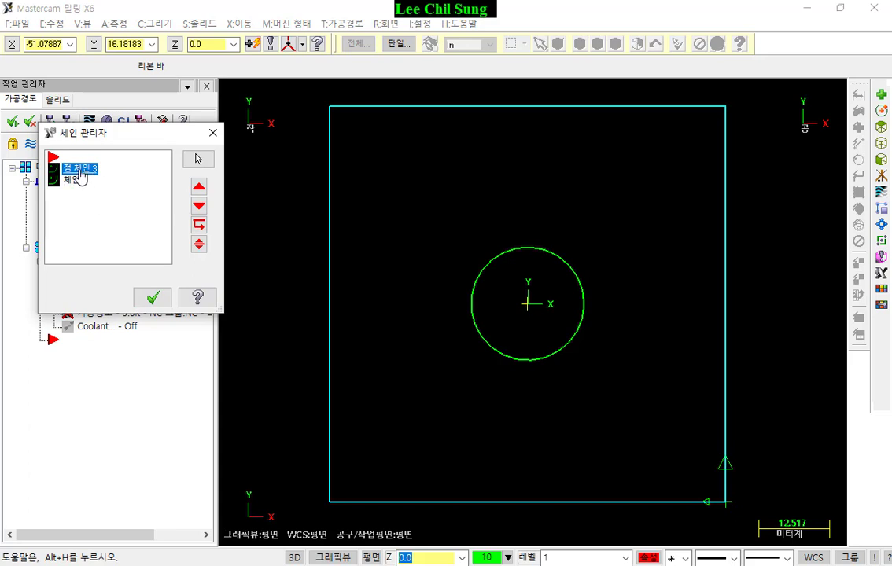
pyautogui.click(152, 298)
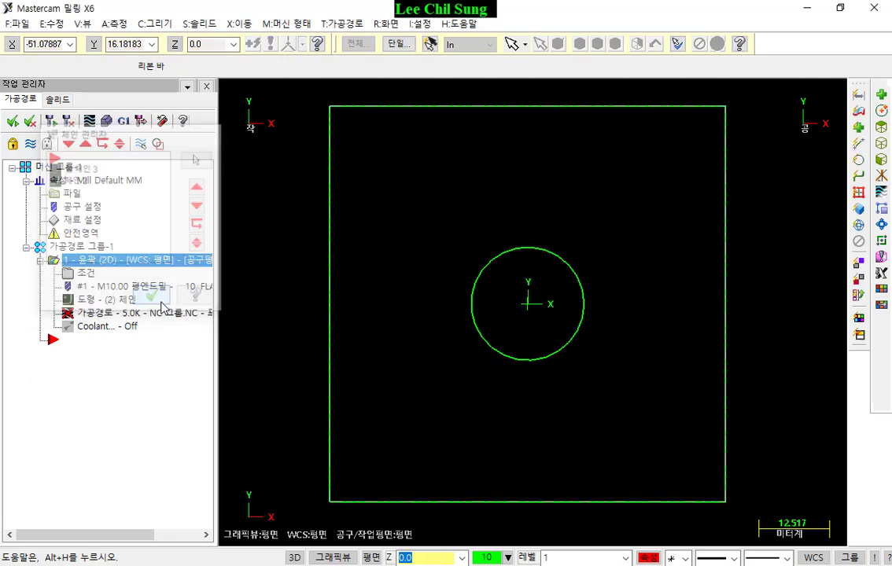
pyautogui.click(52, 121)
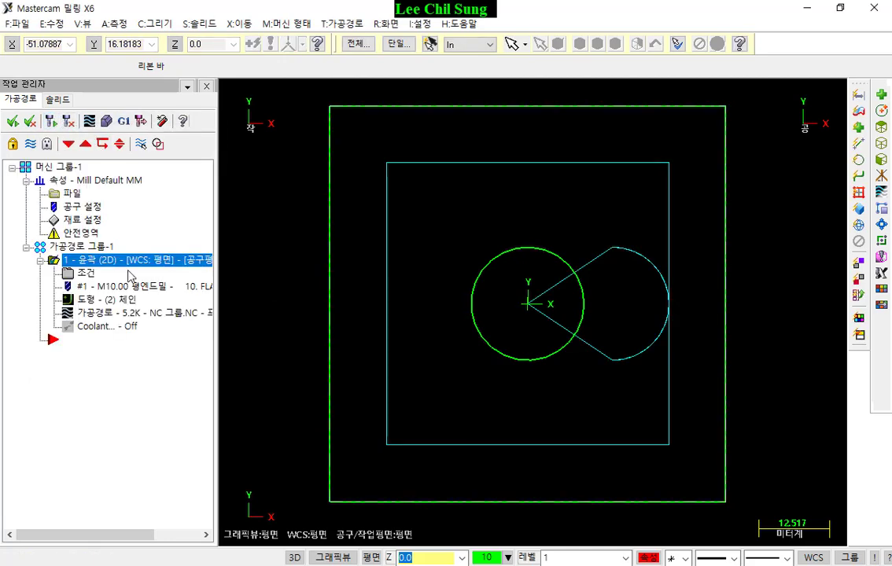
# Backplot the regenerated toolpath from the plunge at the origin to the start of the entry arc, checking it from the side.
pyautogui.click(99, 312)
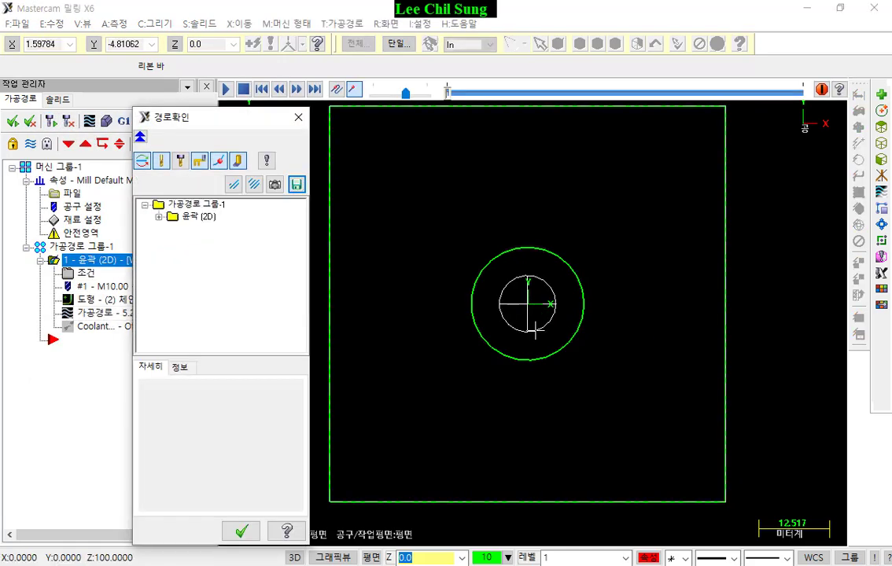
pyautogui.press('s')
pyautogui.press('s')
pyautogui.press('s')
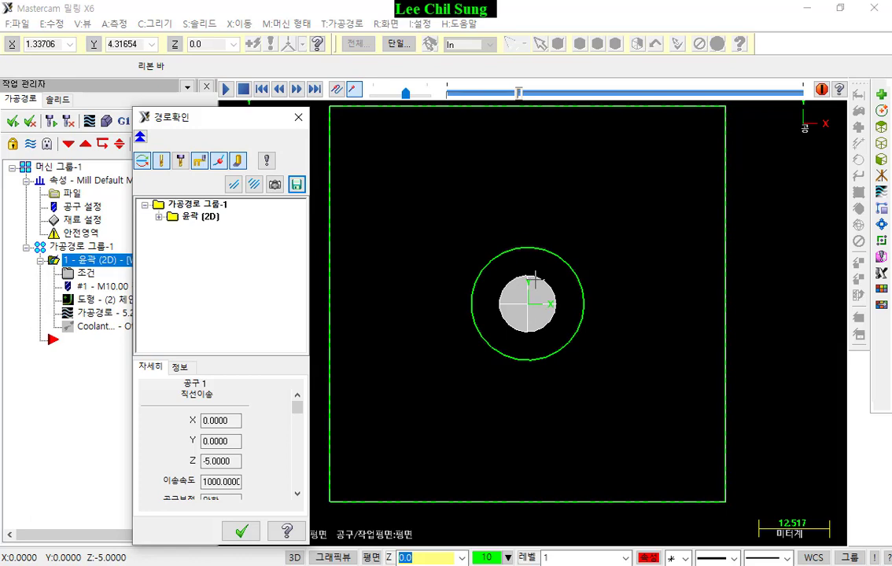
pyautogui.moveTo(563, 354); pyautogui.dragTo(565, 235, button='middle')
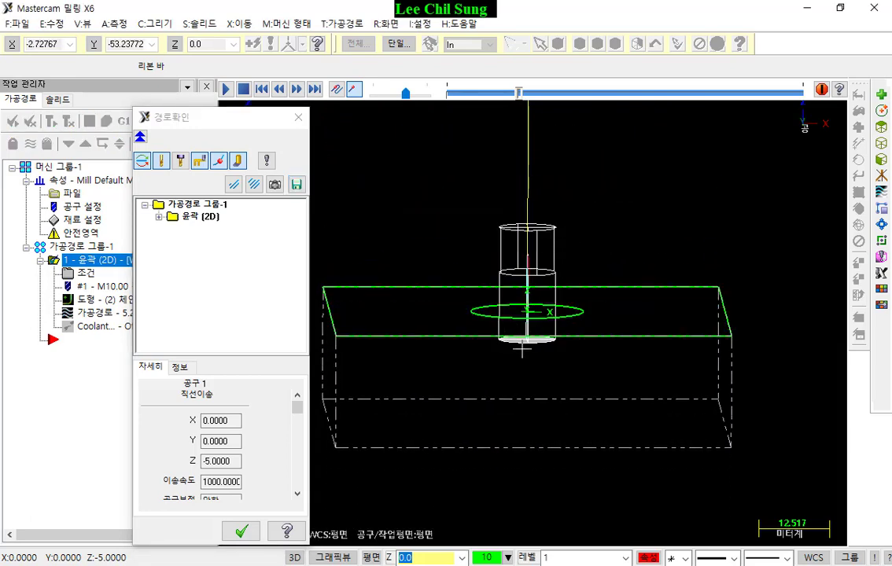
pyautogui.press('b')
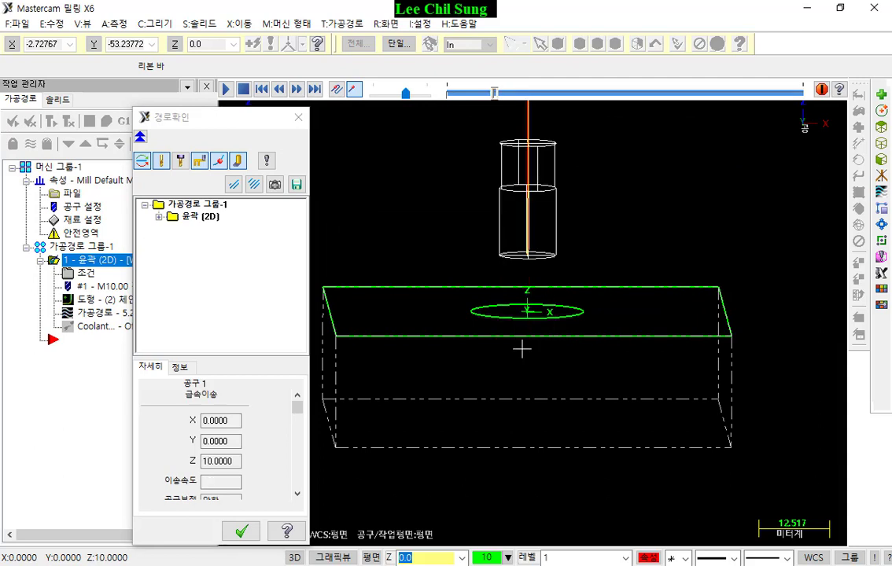
pyautogui.press('s')
pyautogui.press('s')
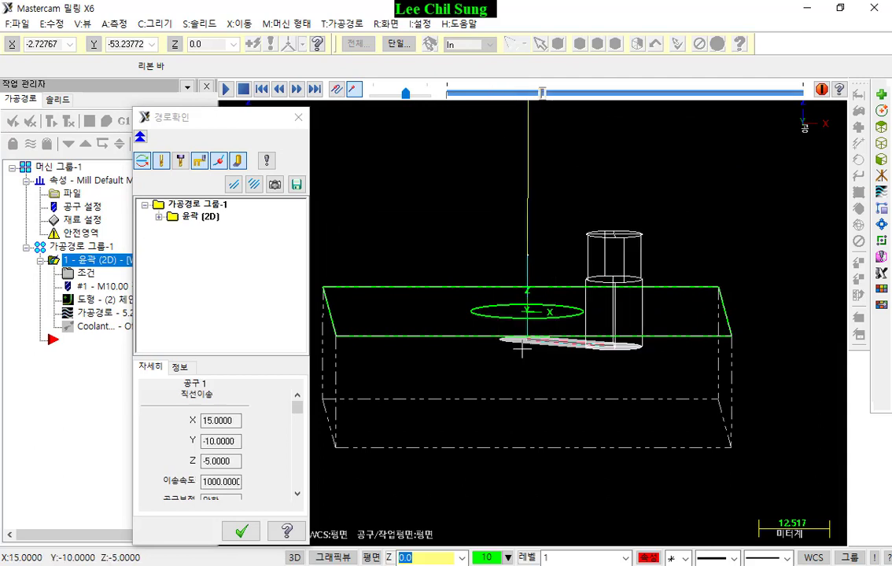
# Step the backplot through the entry arc, square passes, exit arc and return to centre, inspect it in 3D, and close it.
pyautogui.press('s')
pyautogui.press('s')
pyautogui.press('s')
pyautogui.press('s')
pyautogui.press('s')
pyautogui.press('s')
pyautogui.press('s')
pyautogui.press('s')
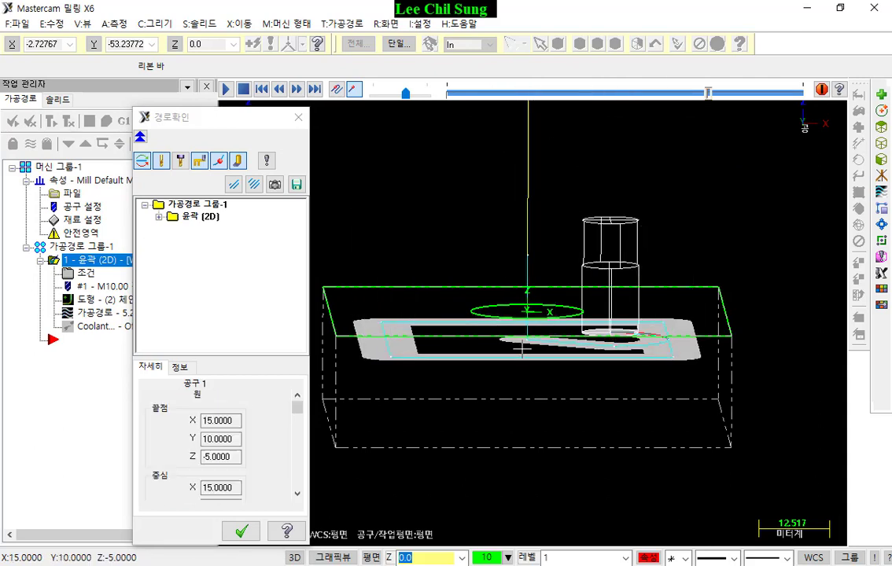
pyautogui.press('s')
pyautogui.moveTo(523, 347); pyautogui.dragTo(531, 307, button='middle')
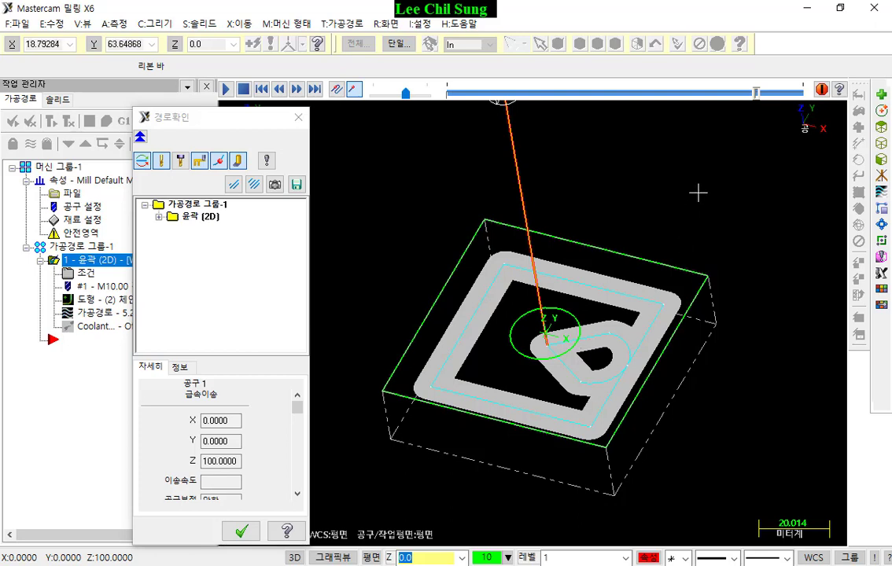
pyautogui.scroll(-1, 566, 279)
pyautogui.click(298, 117)
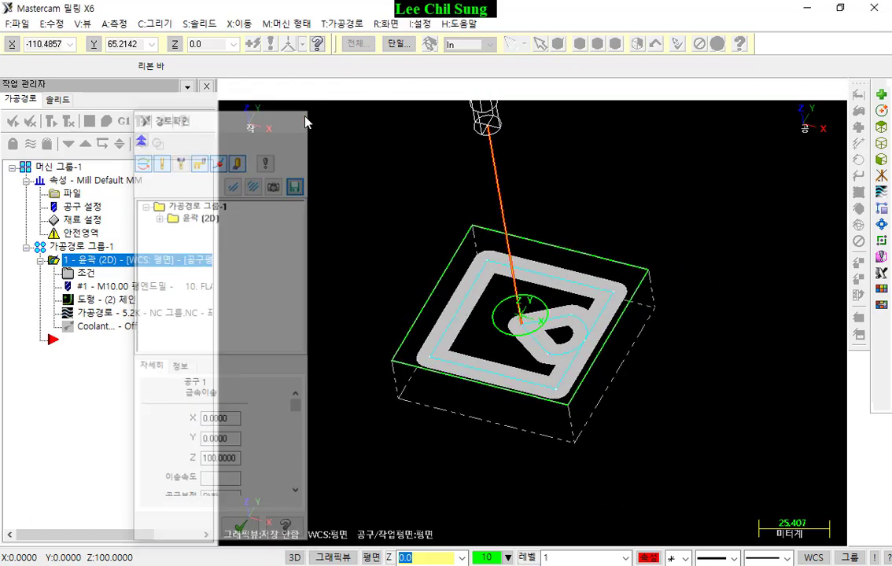
# Copy the square, circle and centre point with Dynamic Xform from the origin to two spots about 86 mm and 176 mm along X.
pyautogui.scroll(1, 520, 237)
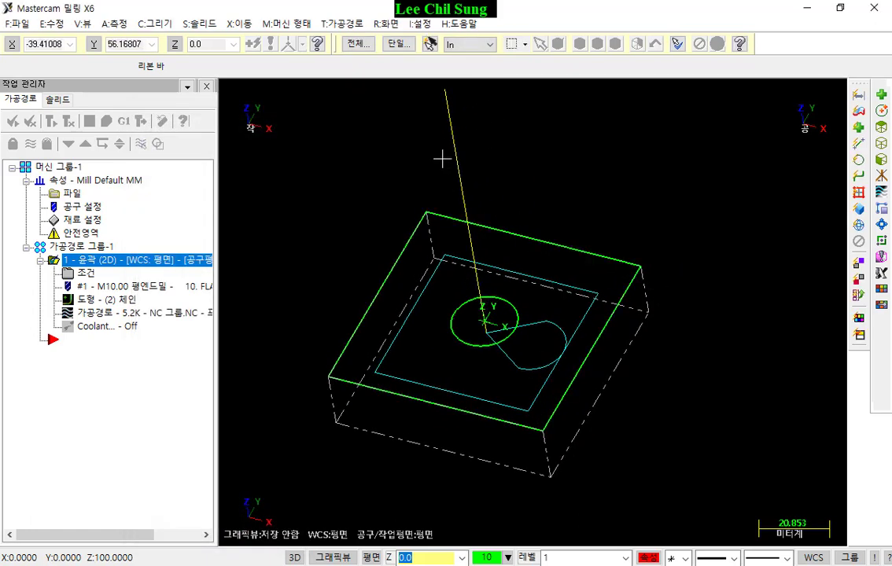
pyautogui.hotkey('alt', '1')
pyautogui.scroll(-4, 400, 352)
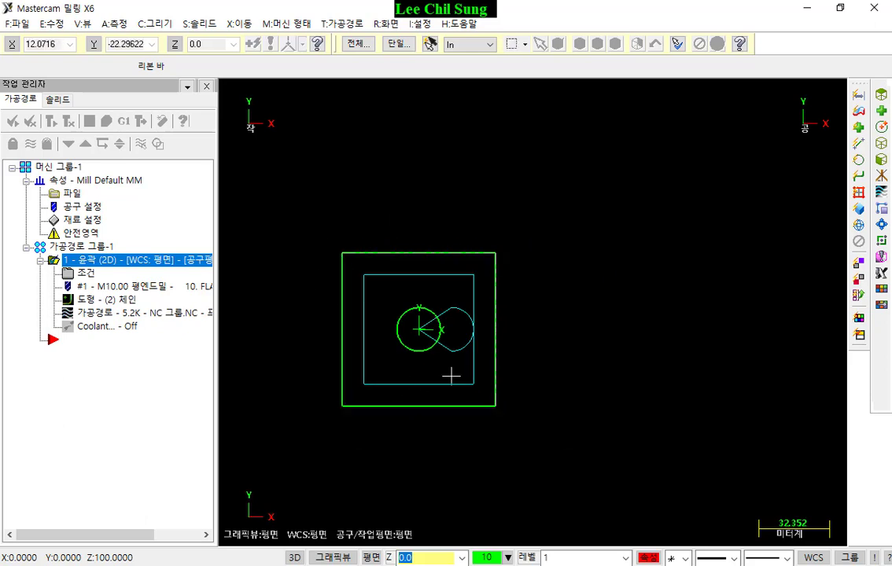
pyautogui.moveTo(530, 194); pyautogui.dragTo(295, 460)
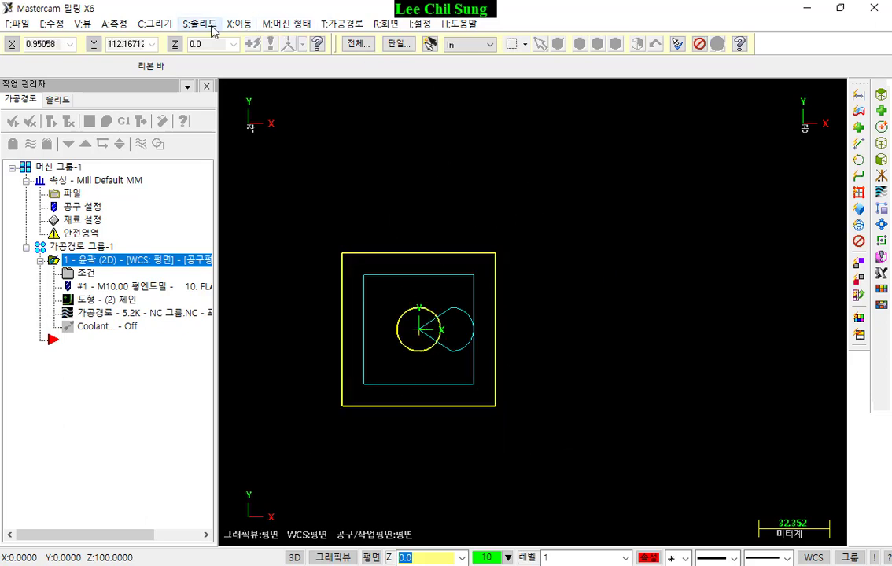
pyautogui.click(241, 25)
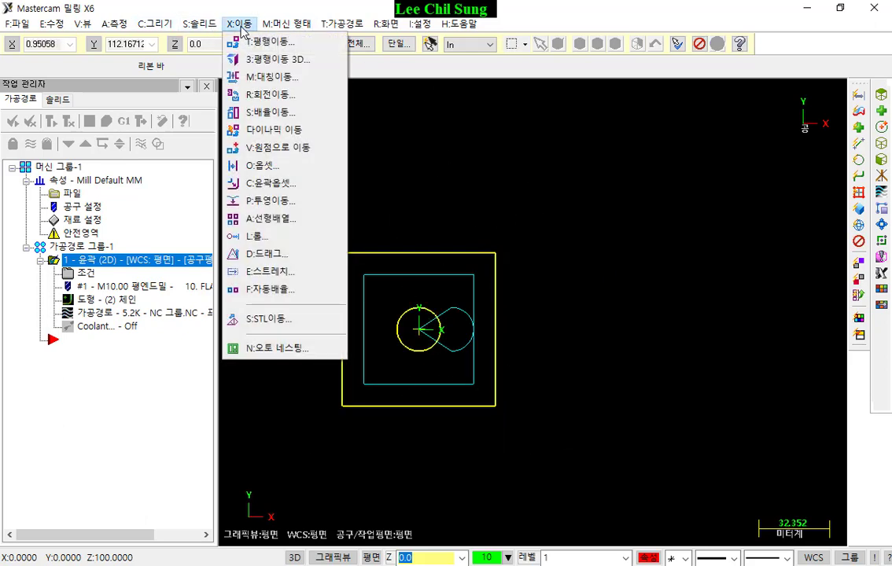
pyautogui.click(271, 130)
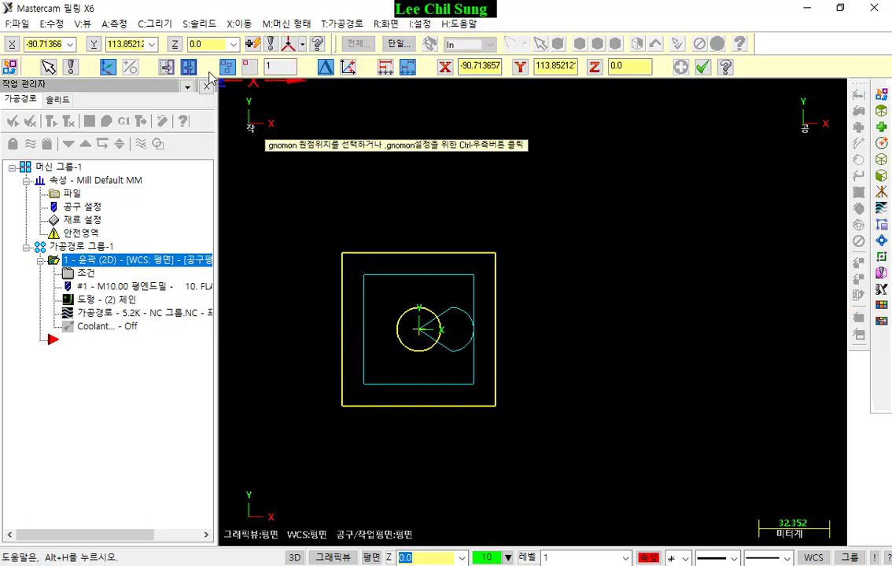
pyautogui.click(429, 345)
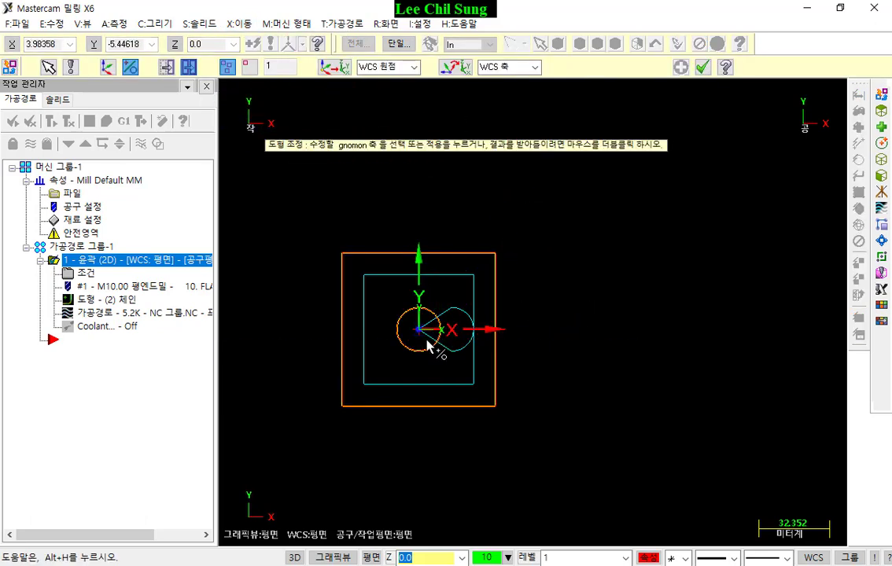
pyautogui.click(420, 331)
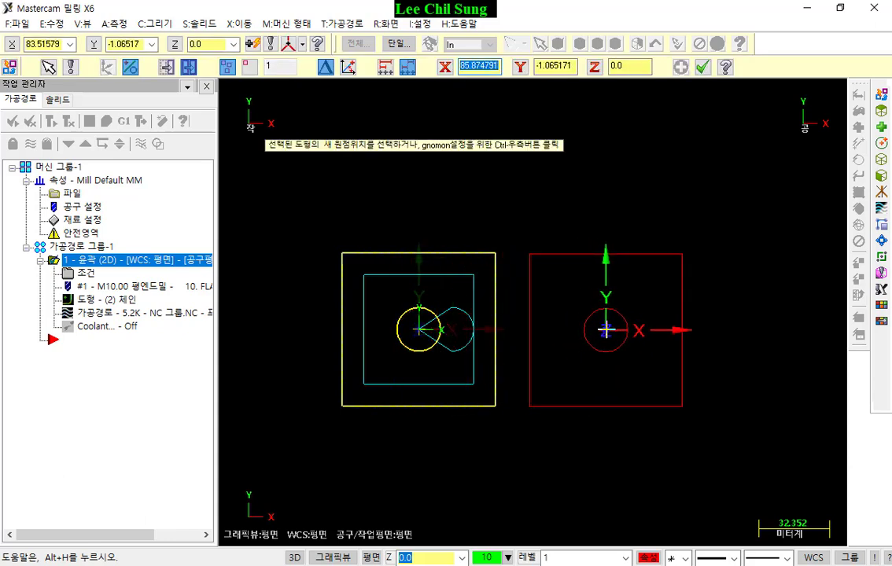
pyautogui.click(606, 328)
pyautogui.scroll(-2, 348, 324)
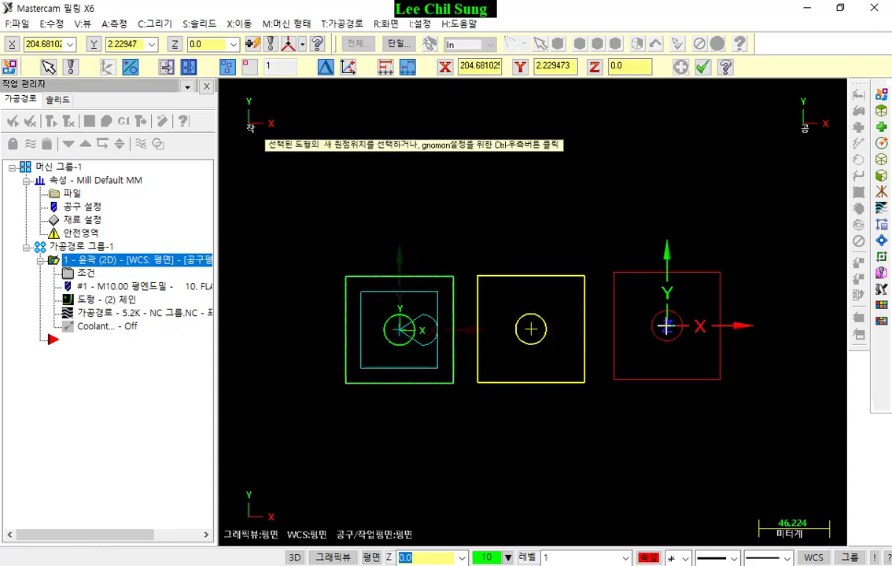
pyautogui.click(669, 329)
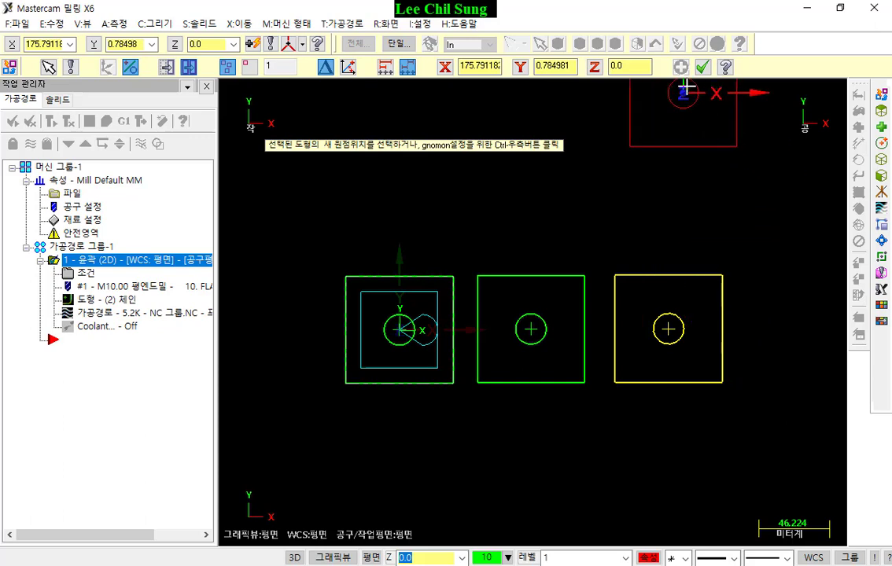
pyautogui.click(702, 67)
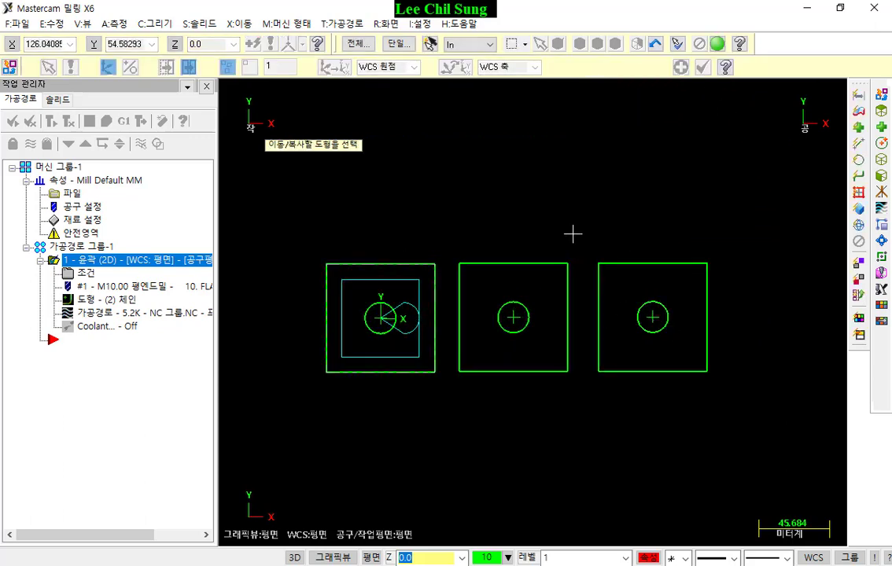
# Add the middle copy's centre point as a point chain and its square as a chain to the contour toolpath's geometry.
pyautogui.click(96, 302)
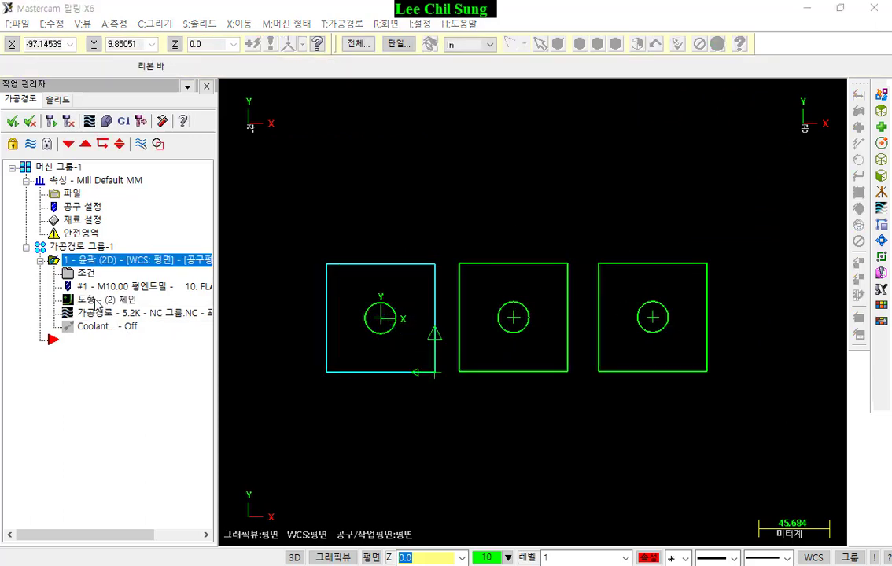
pyautogui.click(81, 172)
pyautogui.click(77, 180)
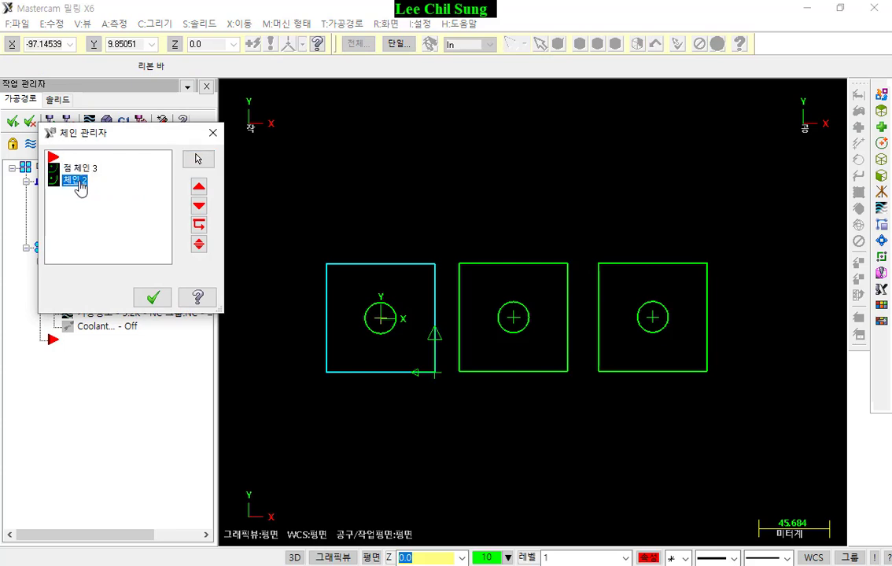
pyautogui.rightClick(78, 207)
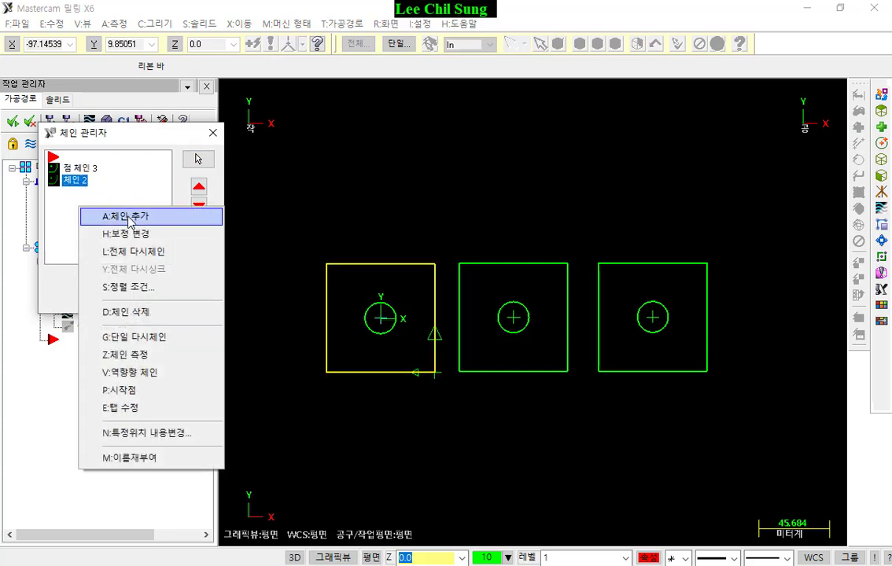
pyautogui.click(129, 219)
pyautogui.click(137, 197)
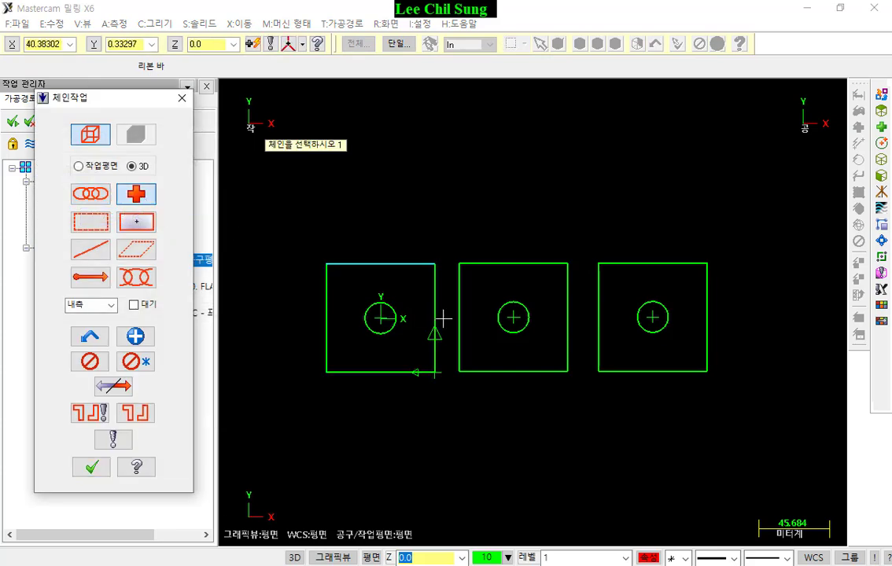
pyautogui.click(512, 317)
pyautogui.click(90, 193)
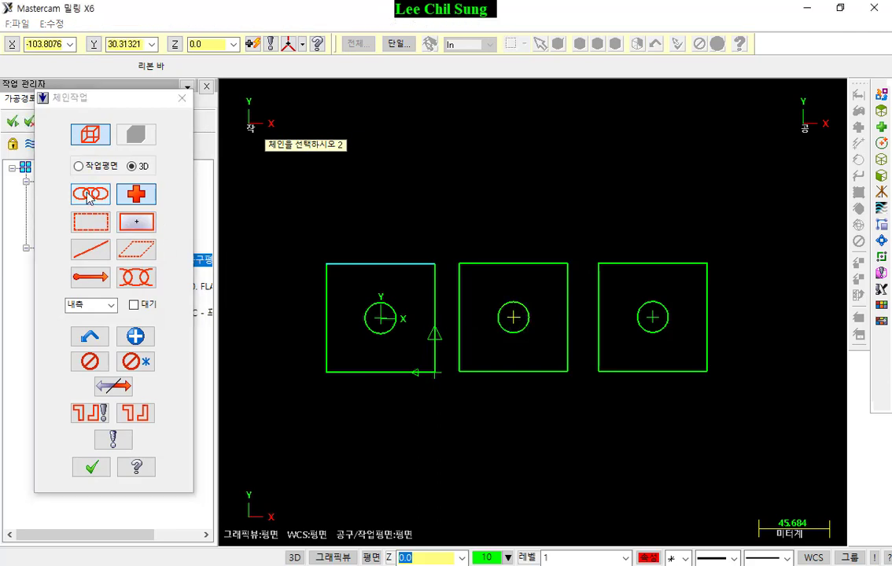
pyautogui.click(566, 358)
# Add the farthest copy's centre point as a point chain and its square as a chain, and accept the contour's chain list.
pyautogui.click(136, 195)
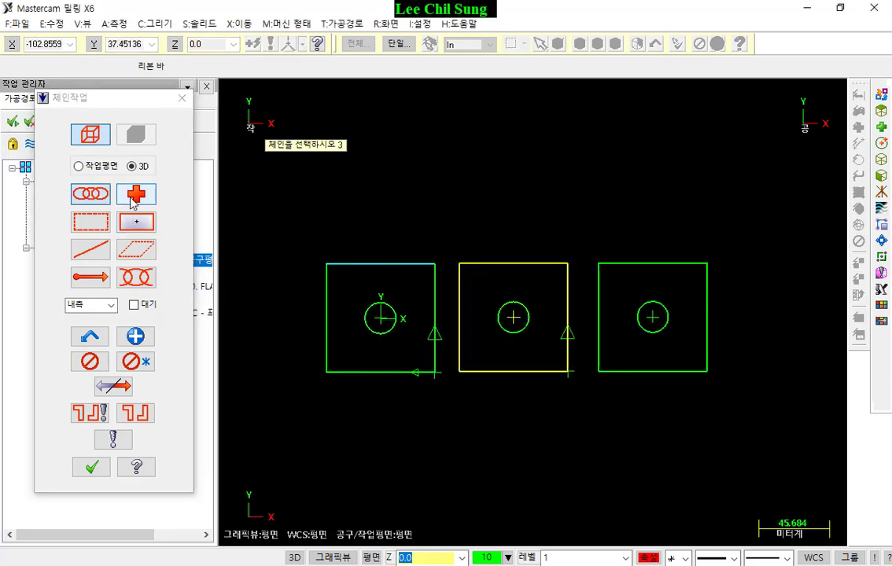
pyautogui.click(652, 318)
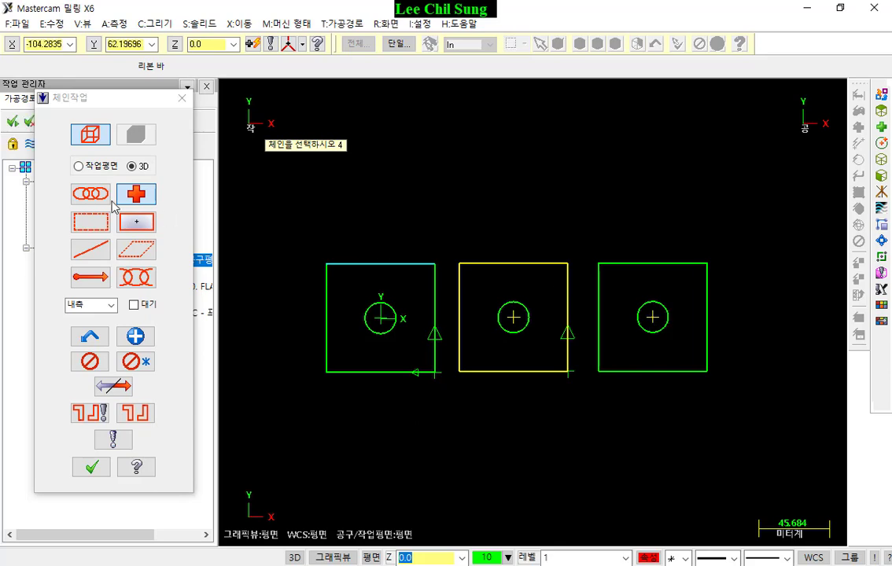
pyautogui.click(91, 194)
pyautogui.click(704, 344)
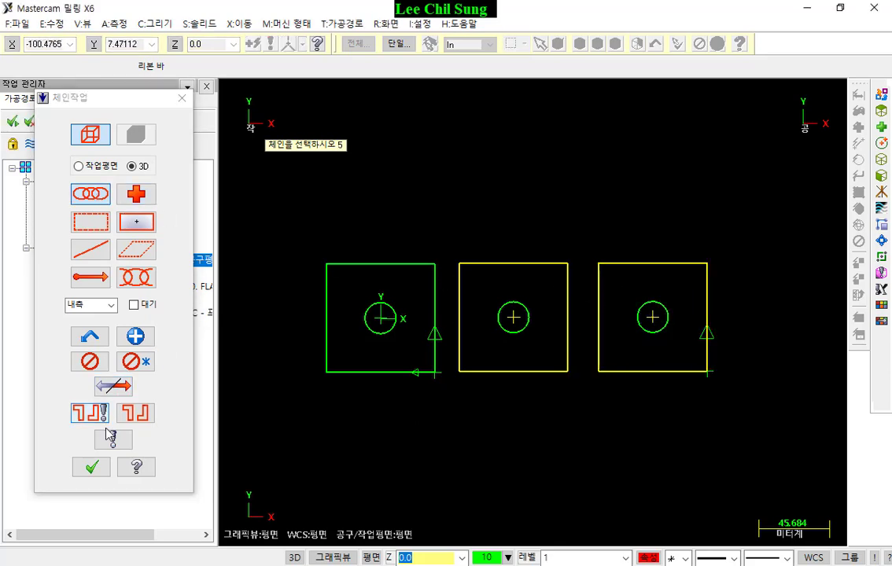
pyautogui.click(92, 467)
pyautogui.click(153, 298)
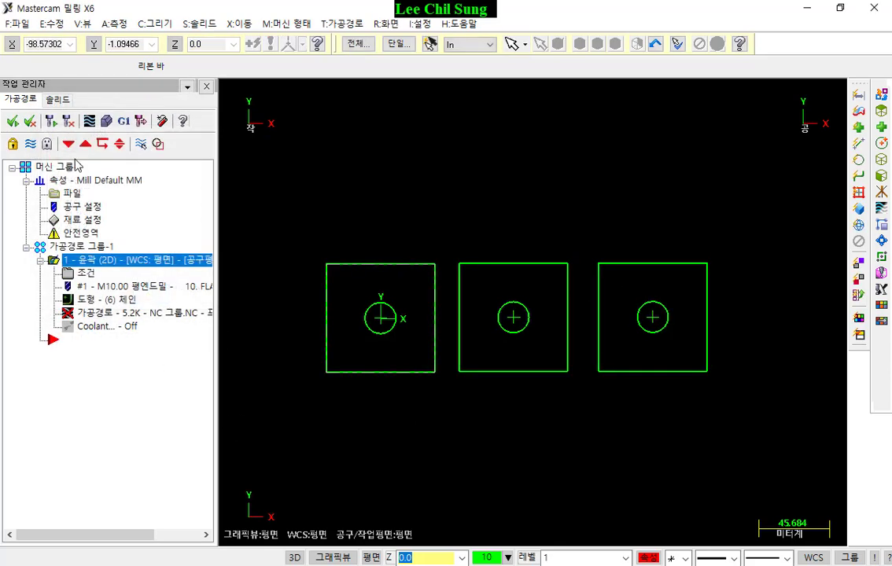
# Regenerate the contour toolpath and inspect its passes and the moves between the three squares in 3D.
pyautogui.click(52, 124)
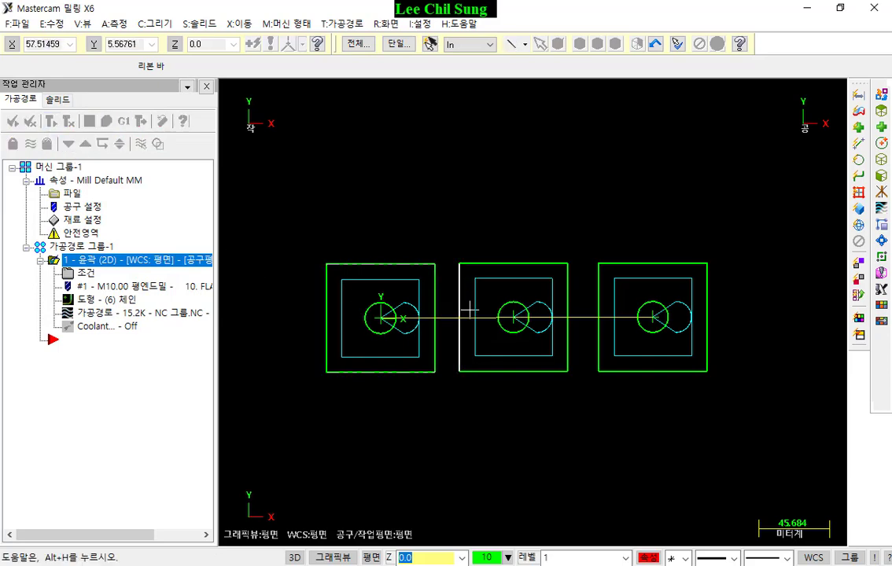
pyautogui.moveTo(474, 293); pyautogui.dragTo(501, 346, button='middle')
pyautogui.scroll(1, 501, 346)
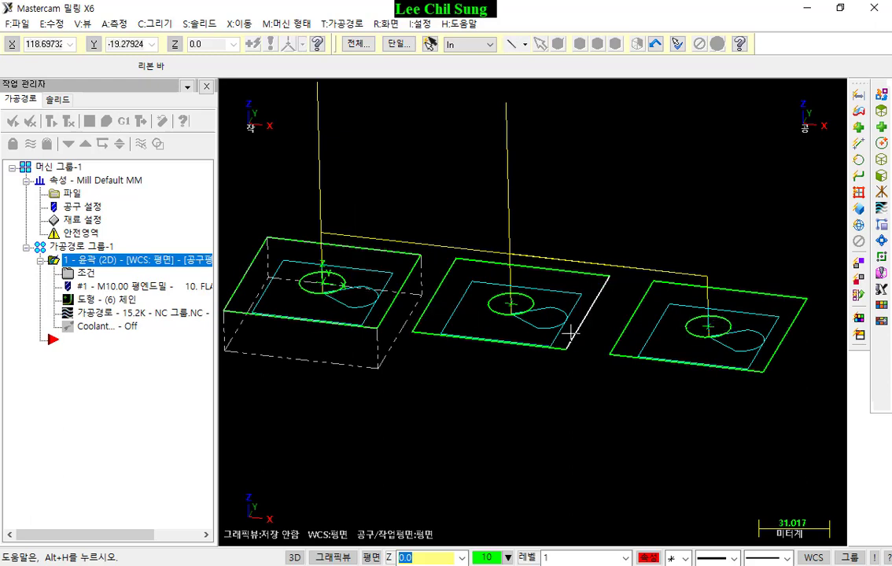
pyautogui.scroll(-2, 564, 268)
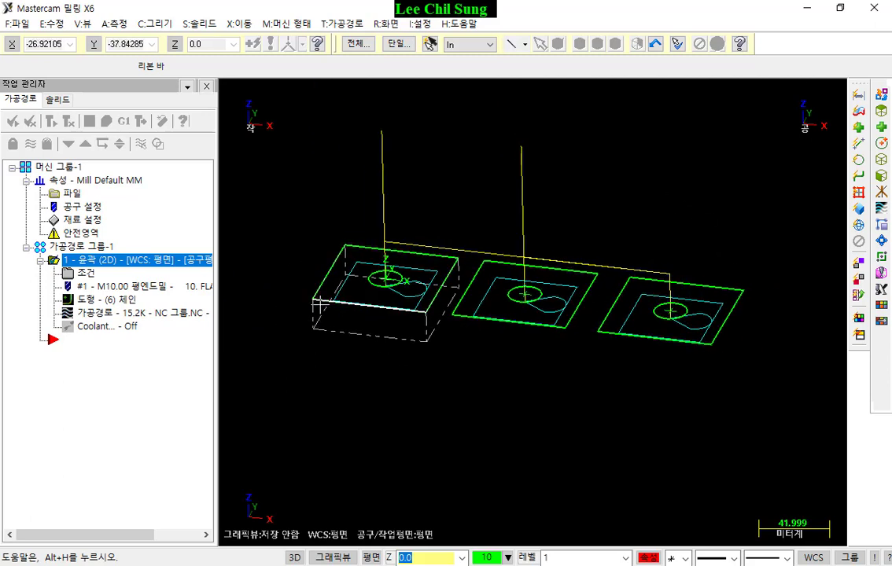
# Review the contour's lead in/out entry-point and point-height options, cancel the dialog, and examine the plunge and entry moves near the origin.
pyautogui.click(83, 273)
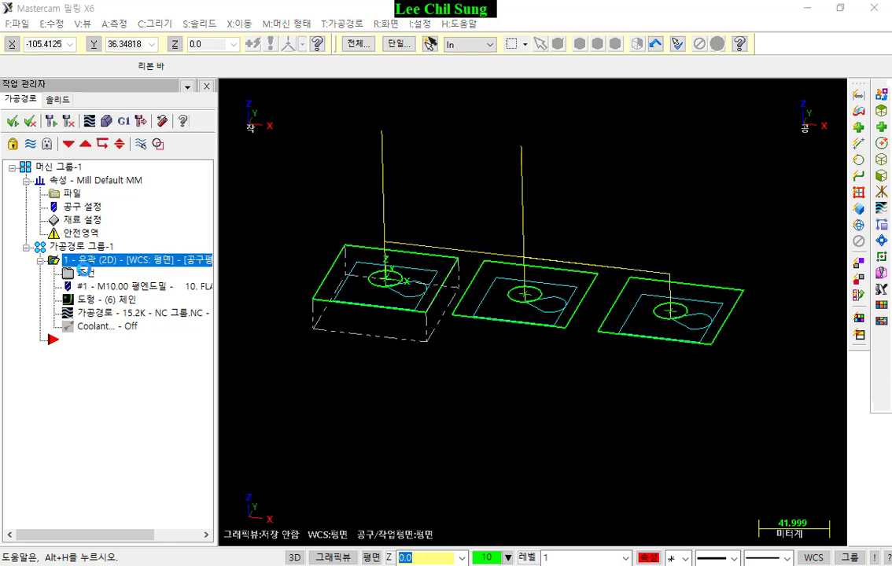
pyautogui.click(155, 171)
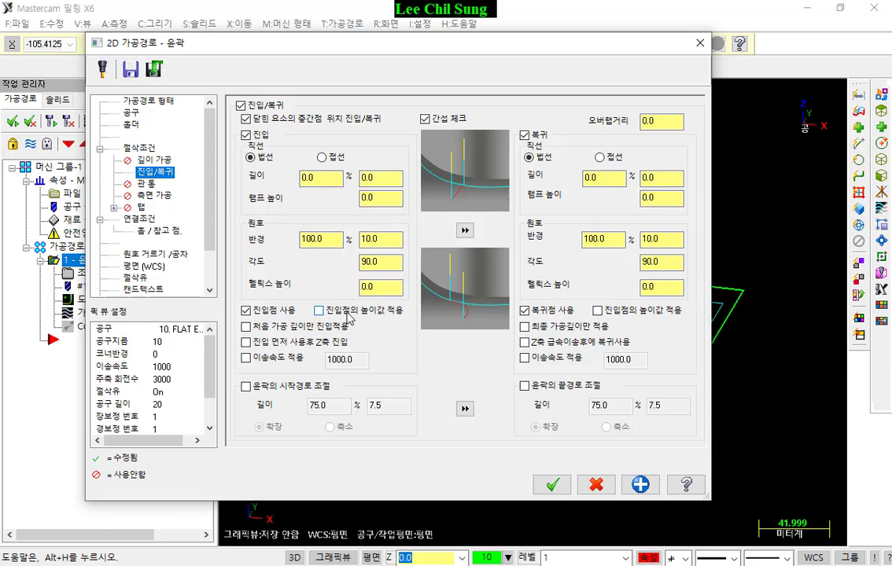
pyautogui.click(596, 484)
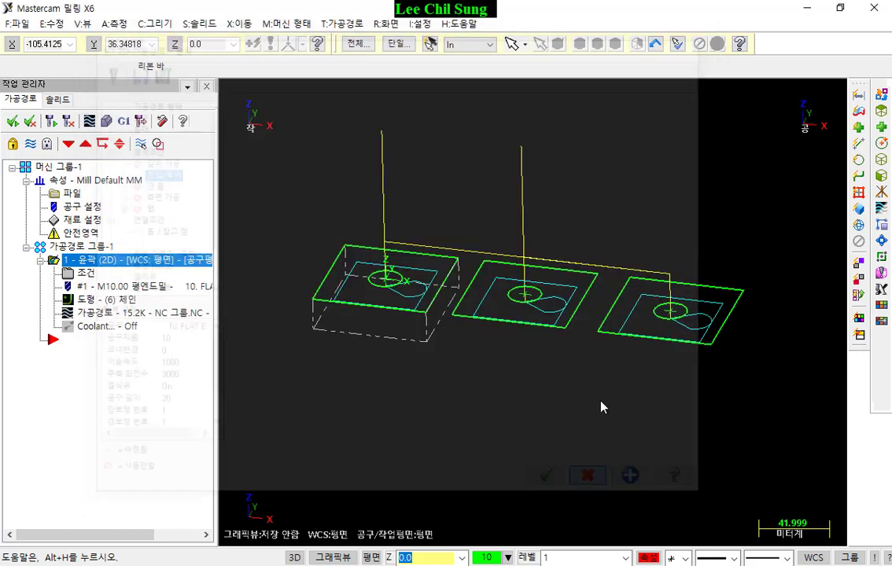
pyautogui.scroll(5, 362, 281)
pyautogui.scroll(3, 406, 280)
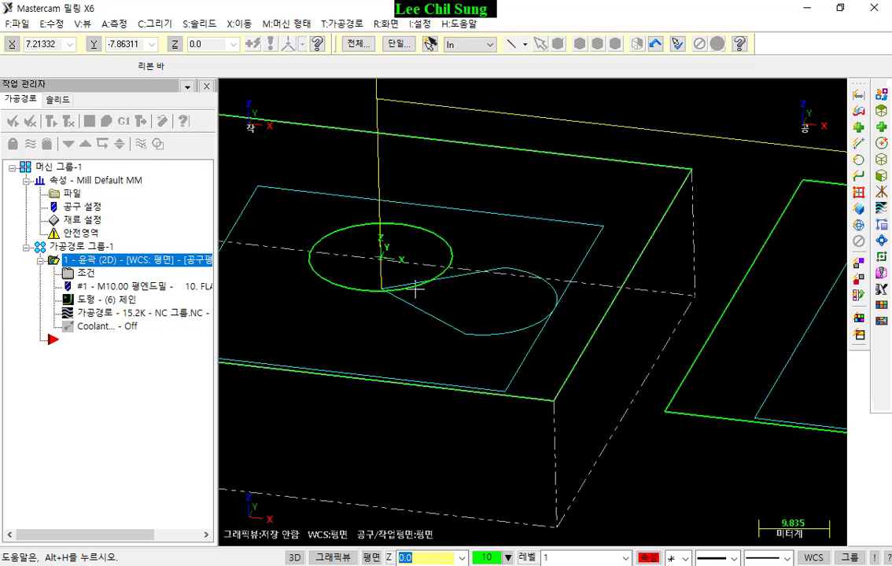
pyautogui.scroll(-3, 340, 240)
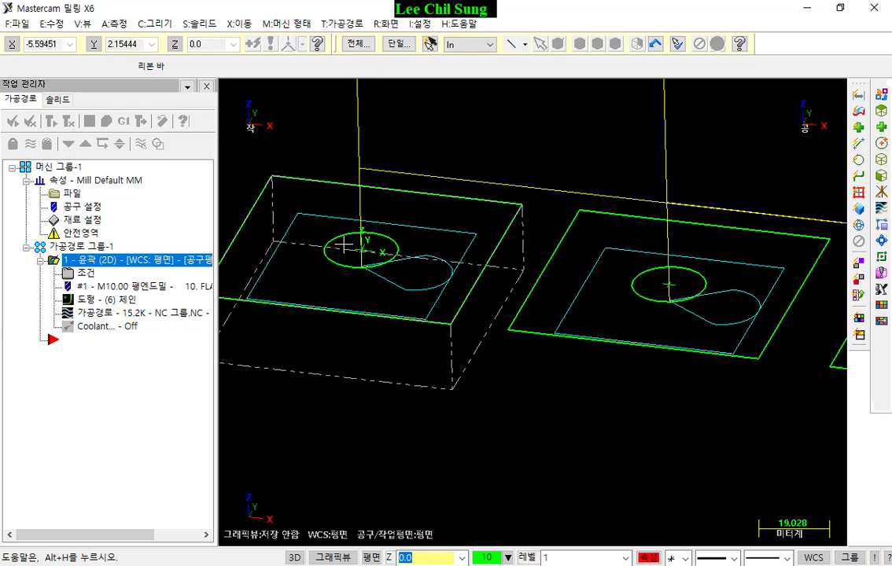
pyautogui.scroll(7, 370, 250)
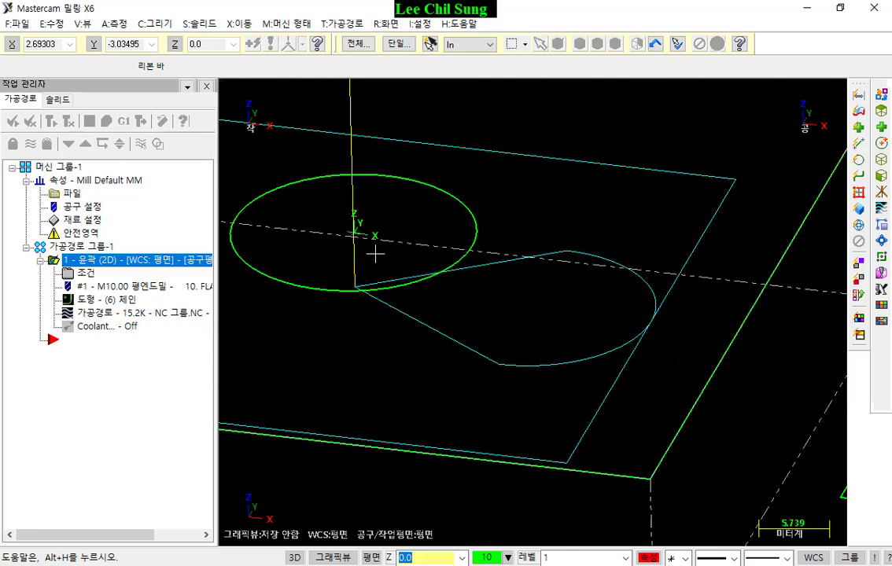
pyautogui.hotkey('ctrl', '2')
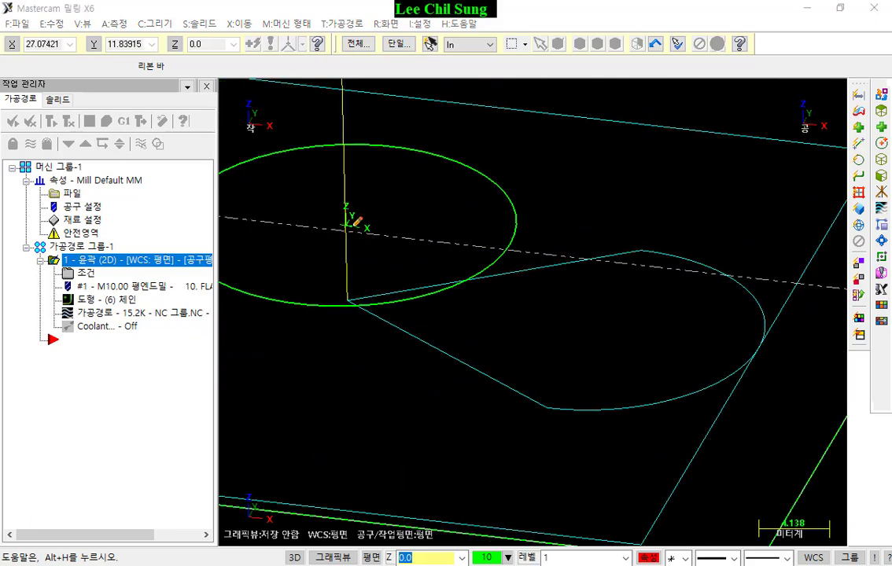
pyautogui.moveTo(375, 189)
pyautogui.mouseDown()
pyautogui.moveTo(387, 210)
pyautogui.moveTo(417, 213)
pyautogui.moveTo(445, 199)
pyautogui.mouseUp()
pyautogui.moveTo(425, 206)
pyautogui.mouseDown()
pyautogui.moveTo(470, 219)
pyautogui.moveTo(463, 188)
pyautogui.mouseUp()
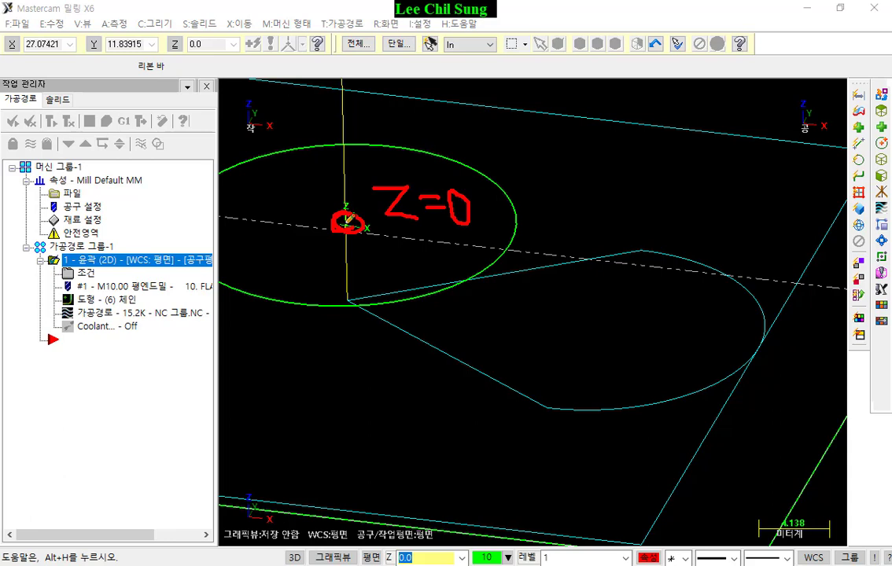
pyautogui.moveTo(350, 219)
pyautogui.mouseDown()
pyautogui.moveTo(488, 332)
pyautogui.moveTo(551, 405)
pyautogui.mouseUp()
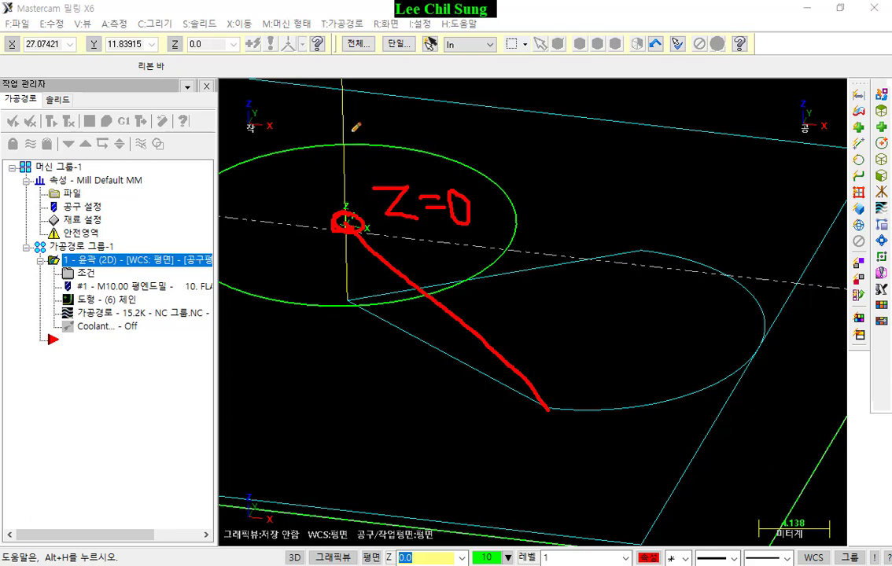
pyautogui.moveTo(336, 115)
pyautogui.mouseDown()
pyautogui.moveTo(347, 131)
pyautogui.moveTo(335, 132)
pyautogui.moveTo(347, 171)
pyautogui.mouseUp()
pyautogui.moveTo(347, 155); pyautogui.dragTo(335, 172)
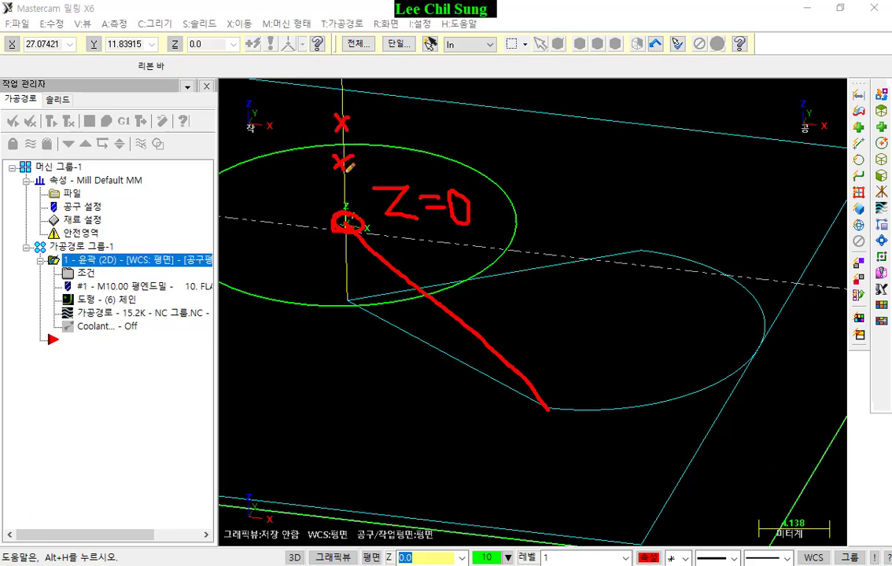
pyautogui.moveTo(353, 260)
pyautogui.mouseDown()
pyautogui.moveTo(328, 279)
pyautogui.moveTo(356, 279)
pyautogui.mouseUp()
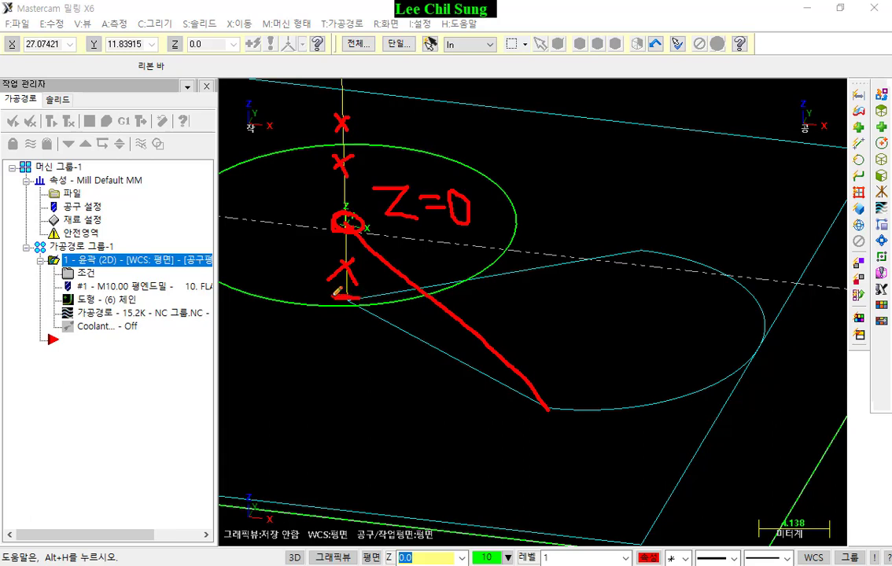
pyautogui.moveTo(324, 297); pyautogui.dragTo(369, 297)
pyautogui.moveTo(346, 80); pyautogui.dragTo(344, 309)
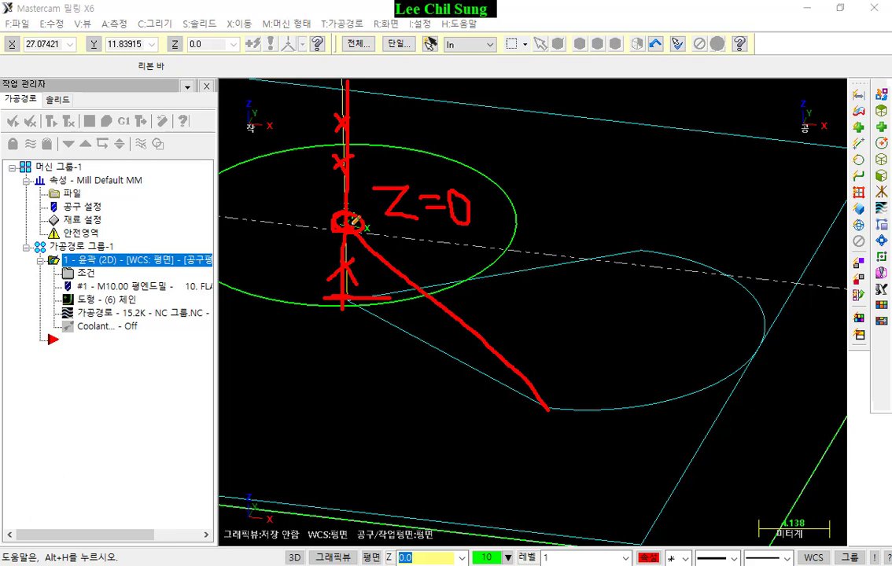
pyautogui.moveTo(347, 73)
pyautogui.mouseDown()
pyautogui.moveTo(346, 288)
pyautogui.moveTo(549, 403)
pyautogui.mouseUp()
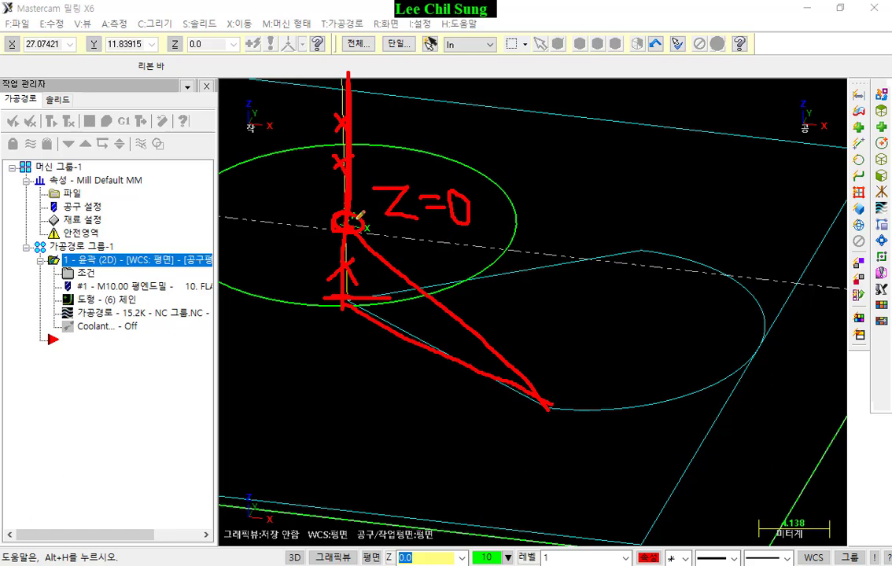
pyautogui.moveTo(360, 214); pyautogui.dragTo(343, 220)
pyautogui.moveTo(547, 404)
pyautogui.mouseDown()
pyautogui.moveTo(538, 413)
pyautogui.moveTo(557, 398)
pyautogui.moveTo(551, 403)
pyautogui.mouseUp()
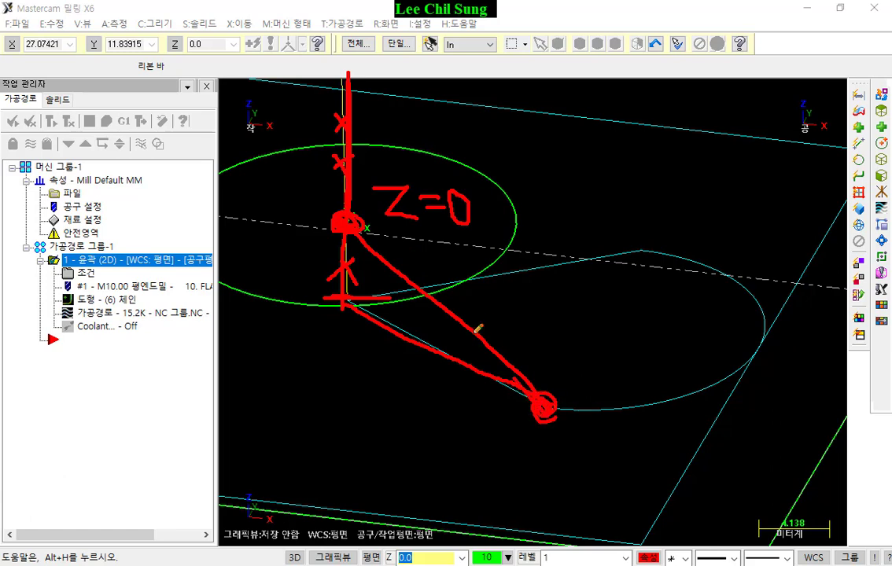
pyautogui.moveTo(352, 213)
pyautogui.mouseDown()
pyautogui.moveTo(429, 289)
pyautogui.moveTo(565, 395)
pyautogui.mouseUp()
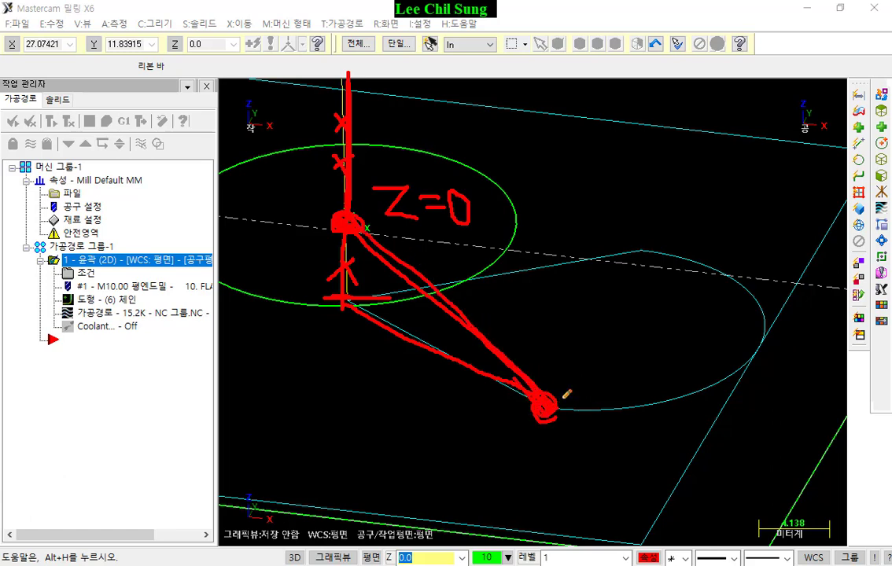
pyautogui.rightClick(603, 157)
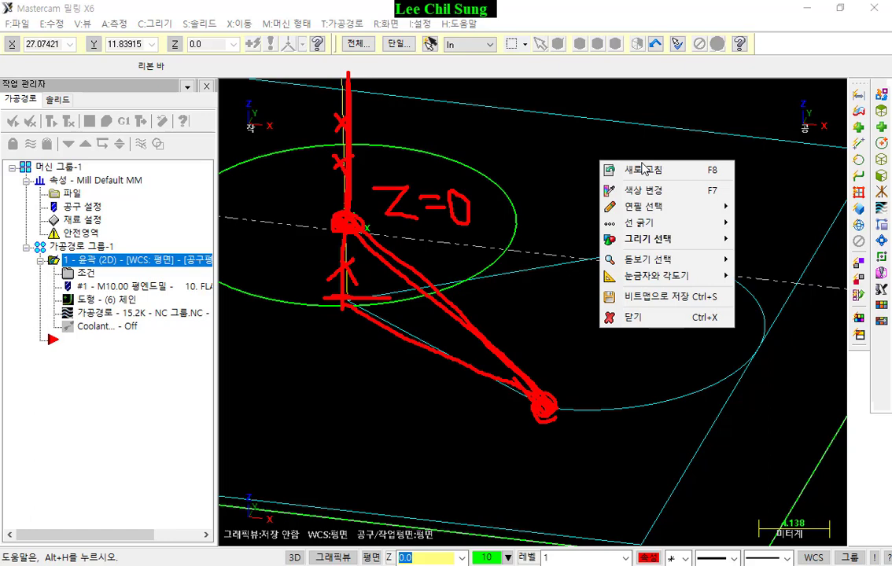
# Close the screen annotation and open the parameters of the 2D contour toolpath.
pyautogui.click(637, 315)
pyautogui.click(83, 273)
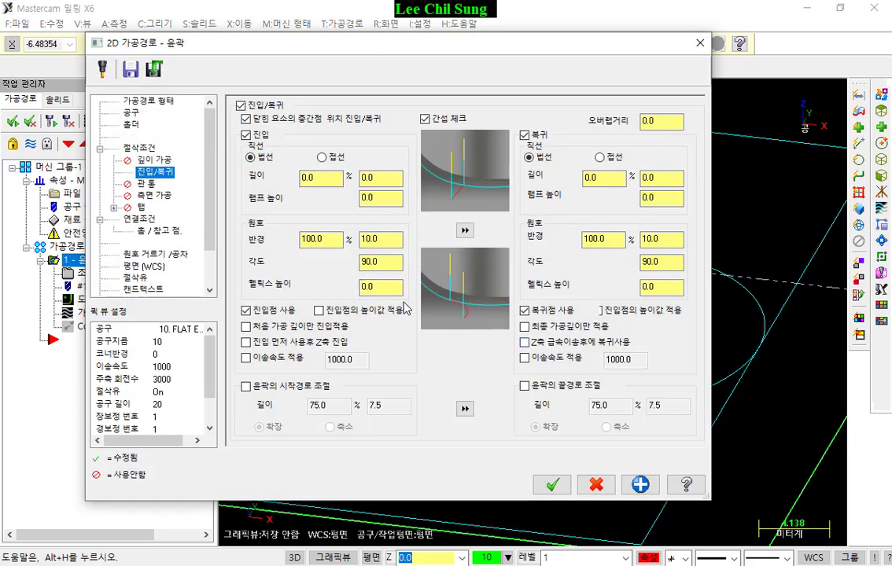
pyautogui.click(382, 200)
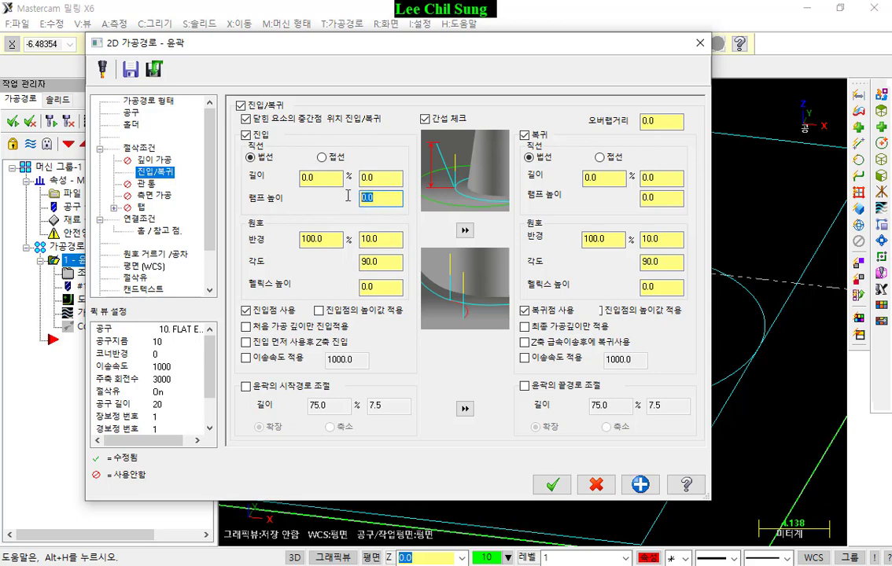
pyautogui.write('1')
pyautogui.moveTo(380, 198); pyautogui.dragTo(337, 200)
pyautogui.write('0')
# Apply the selected point's height to both the entry point and the exit point, and regenerate the contour toolpath.
pyautogui.click(318, 311)
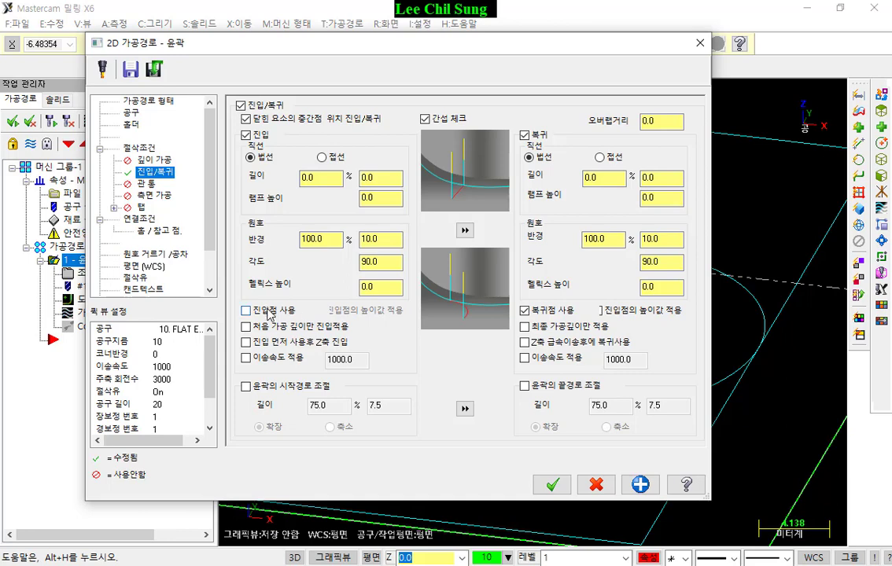
pyautogui.click(246, 311)
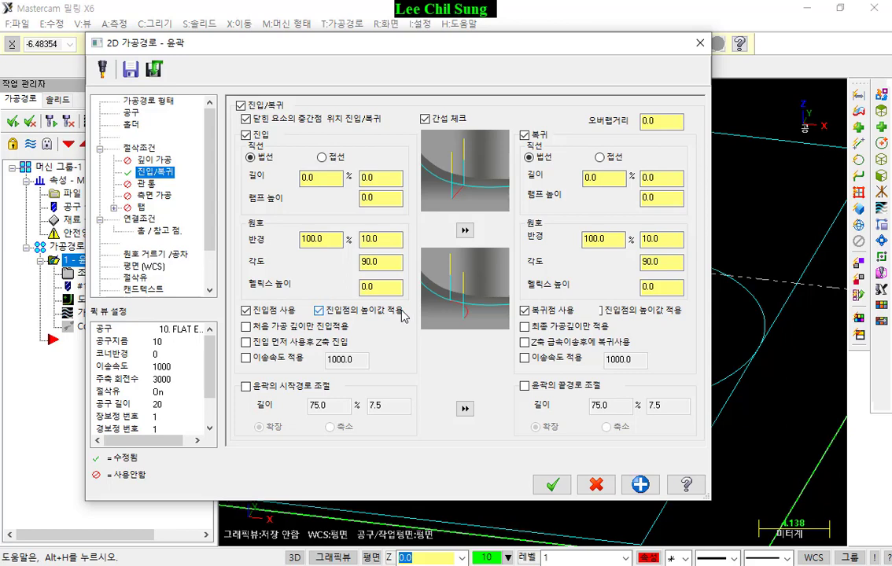
pyautogui.click(678, 313)
pyautogui.click(555, 484)
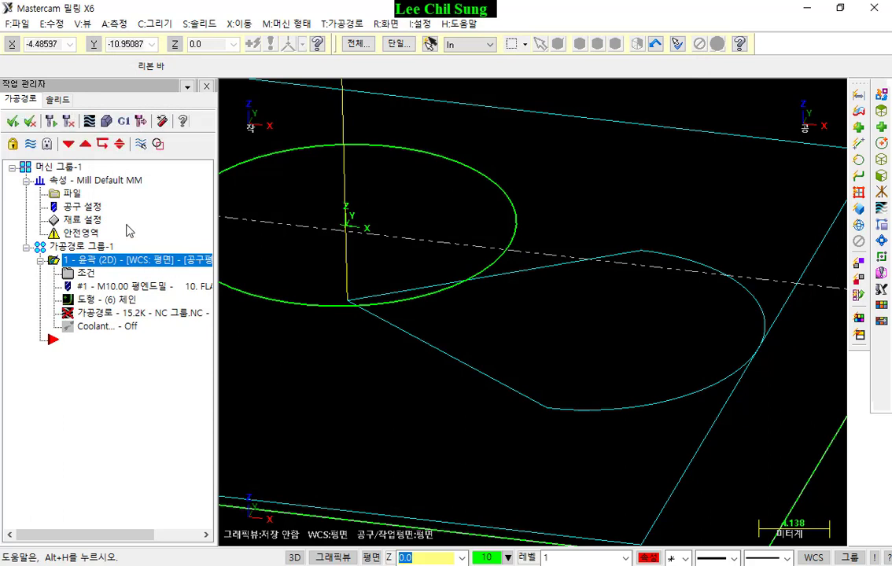
pyautogui.click(52, 122)
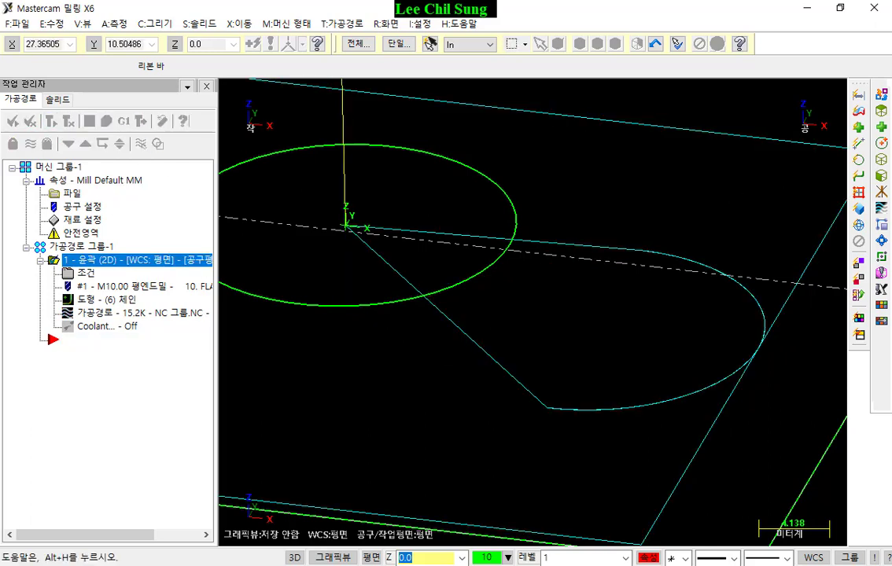
# Annotate the lead-in move from the origin point with red pen strokes and a circled -4, and close the annotation.
pyautogui.moveTo(346, 228)
pyautogui.mouseDown()
pyautogui.moveTo(346, 327)
pyautogui.moveTo(549, 399)
pyautogui.mouseUp()
pyautogui.moveTo(346, 226)
pyautogui.mouseDown()
pyautogui.moveTo(343, 218)
pyautogui.moveTo(350, 225)
pyautogui.mouseUp()
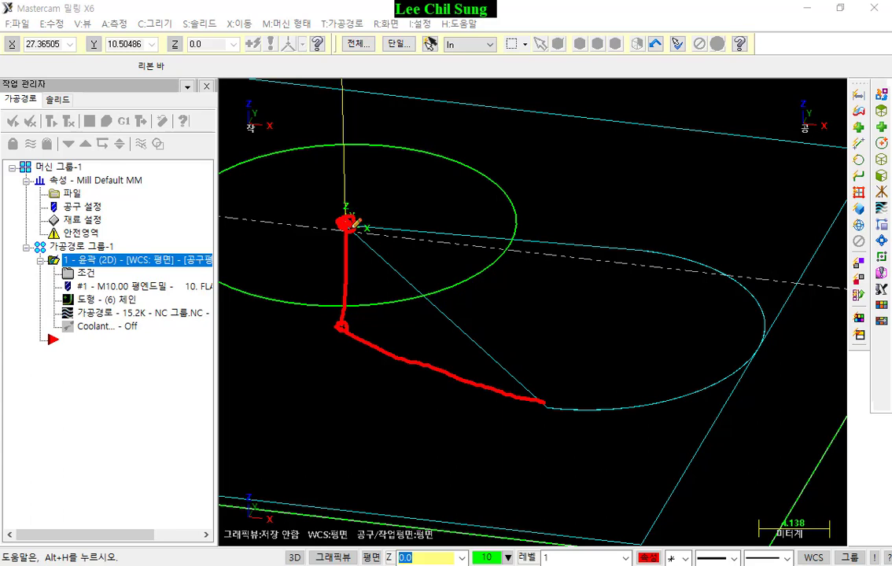
pyautogui.moveTo(354, 227); pyautogui.dragTo(540, 401)
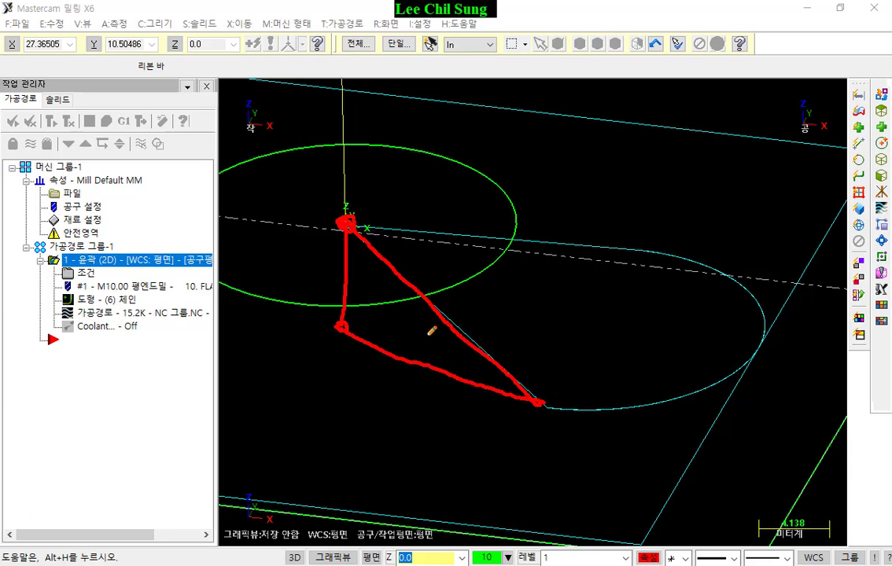
pyautogui.moveTo(435, 331); pyautogui.dragTo(421, 366)
pyautogui.moveTo(402, 296)
pyautogui.mouseDown()
pyautogui.moveTo(384, 322)
pyautogui.moveTo(398, 318)
pyautogui.mouseUp()
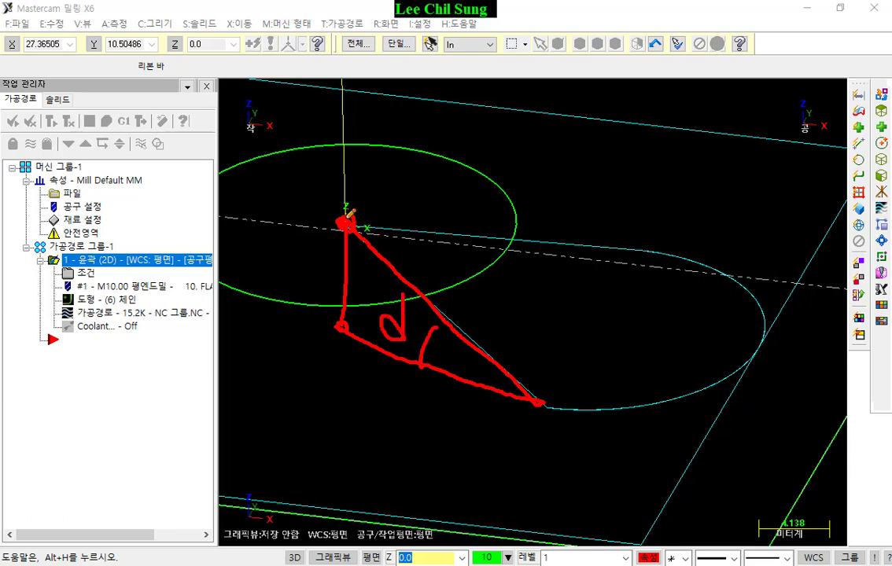
pyautogui.moveTo(322, 297); pyautogui.dragTo(360, 314)
pyautogui.moveTo(287, 273)
pyautogui.mouseDown()
pyautogui.moveTo(290, 307)
pyautogui.moveTo(364, 346)
pyautogui.mouseUp()
pyautogui.moveTo(336, 303); pyautogui.dragTo(374, 321)
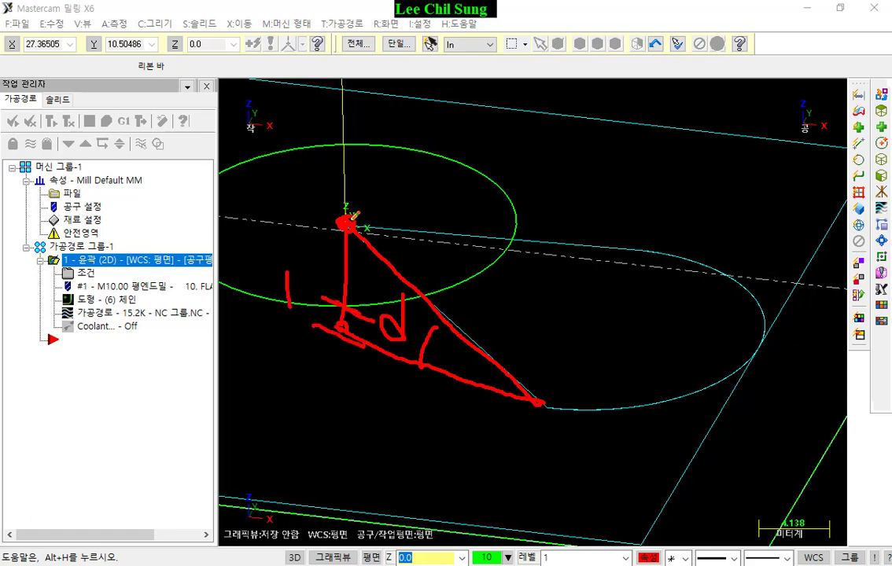
pyautogui.moveTo(346, 222); pyautogui.dragTo(326, 300)
pyautogui.moveTo(398, 213); pyautogui.dragTo(472, 221)
pyautogui.moveTo(458, 177); pyautogui.dragTo(459, 230)
pyautogui.moveTo(463, 252)
pyautogui.mouseDown()
pyautogui.moveTo(408, 237)
pyautogui.moveTo(479, 247)
pyautogui.mouseUp()
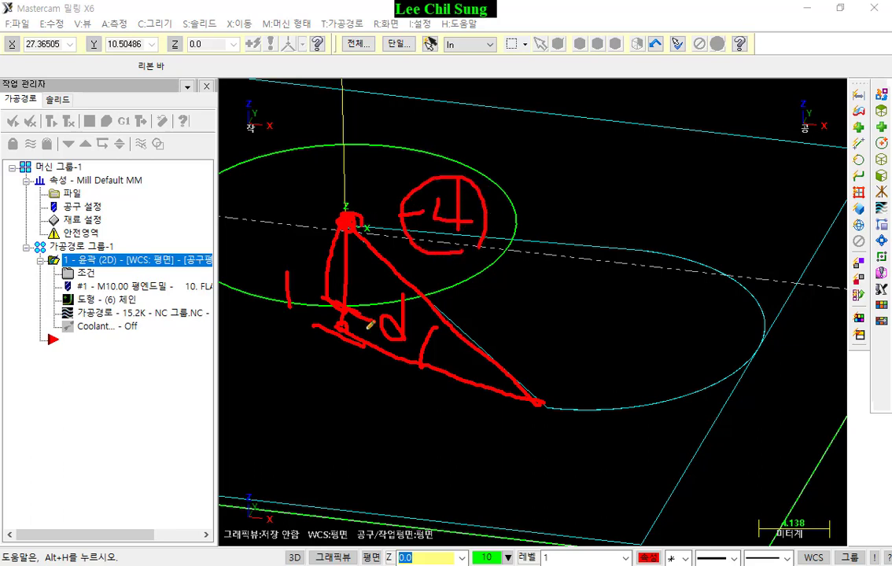
pyautogui.moveTo(340, 303); pyautogui.dragTo(539, 396)
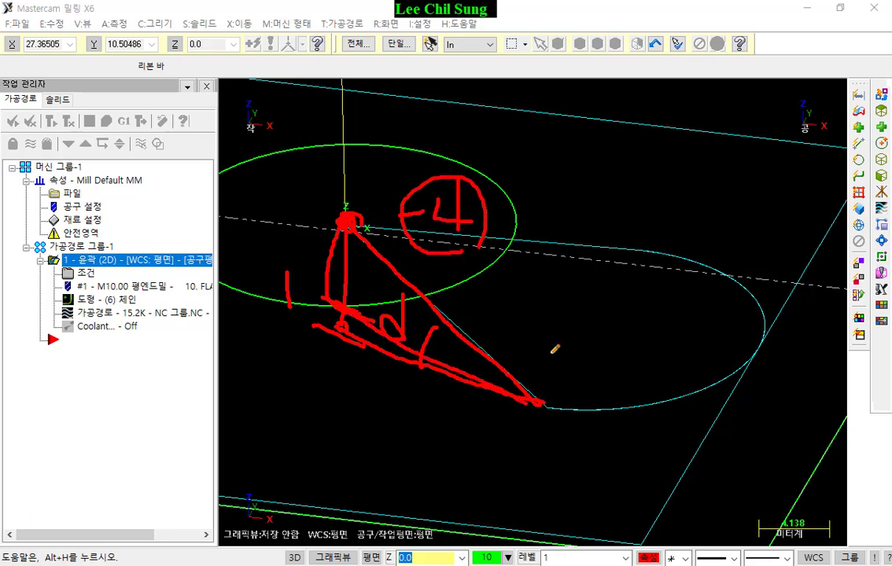
pyautogui.rightClick(555, 224)
pyautogui.click(583, 376)
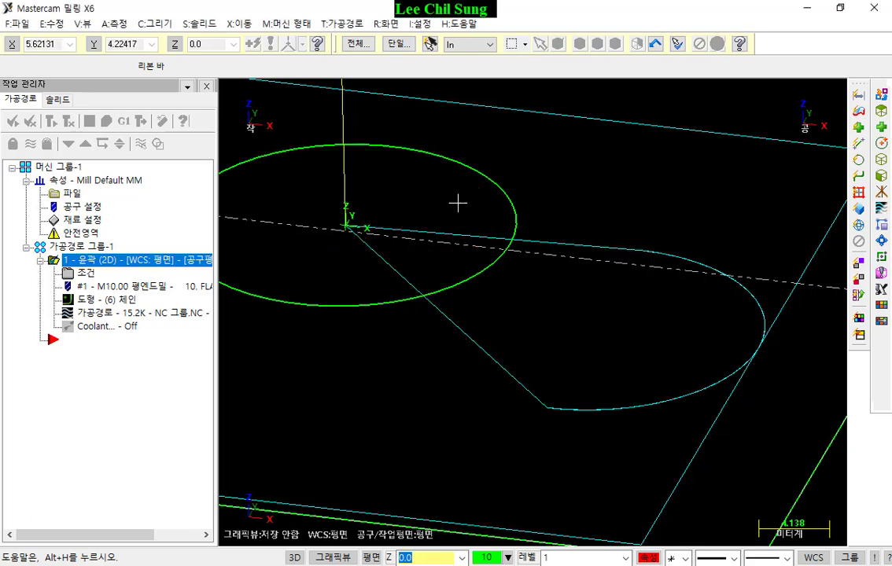
# Try to set the Z coordinate of the entry point at the origin to -4.
pyautogui.keyDown('alt'); pyautogui.click(373, 332); pyautogui.keyUp('alt')
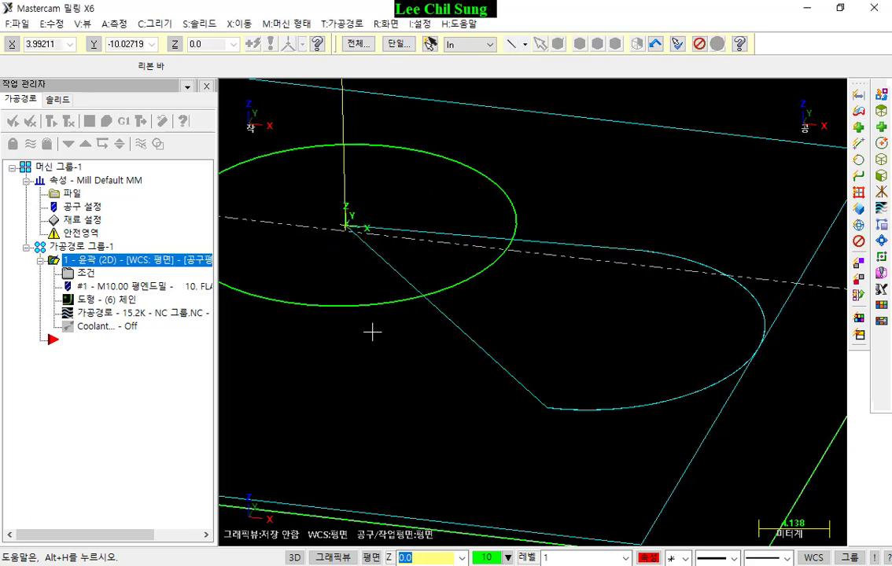
pyautogui.scroll(-5, 466, 276)
pyautogui.scroll(10, 348, 212)
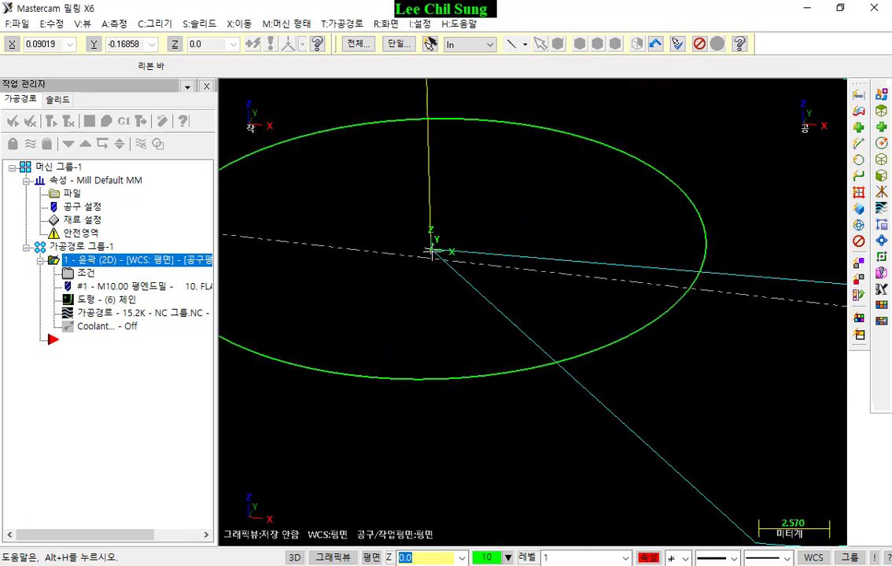
pyautogui.press('F4')
pyautogui.click(431, 252)
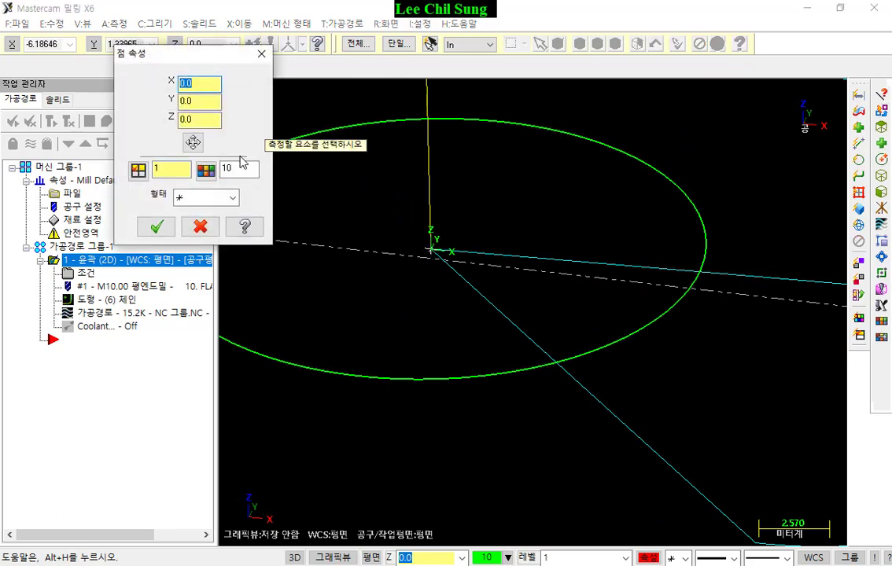
pyautogui.moveTo(205, 120); pyautogui.dragTo(163, 124)
pyautogui.write('-4')
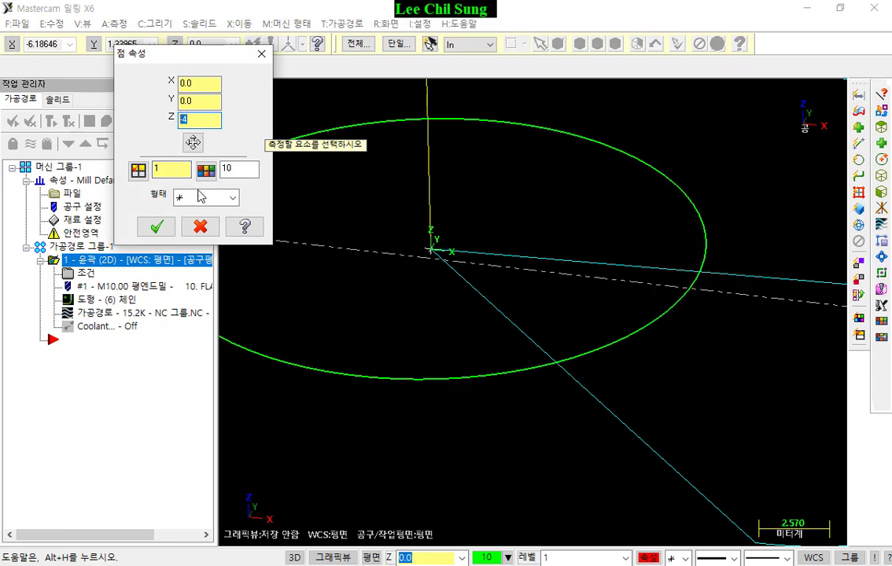
pyautogui.click(156, 226)
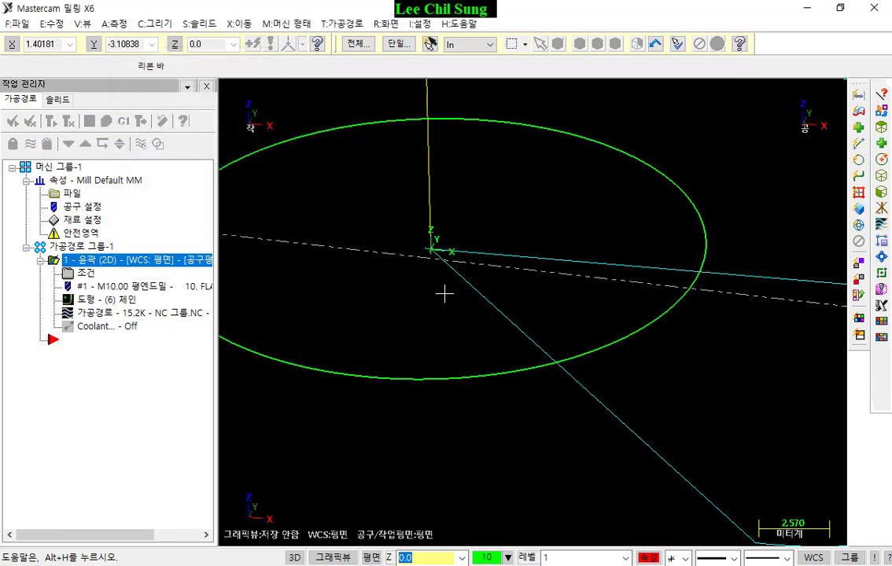
# Set the Z coordinate of the entry point at the origin to -4.0 in its point properties.
pyautogui.scroll(-2, 478, 335)
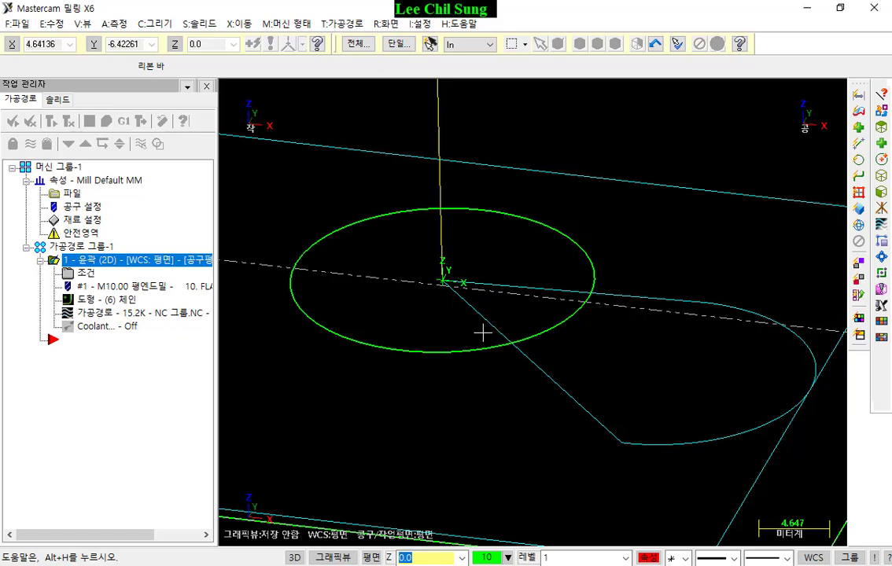
pyautogui.scroll(-2, 482, 334)
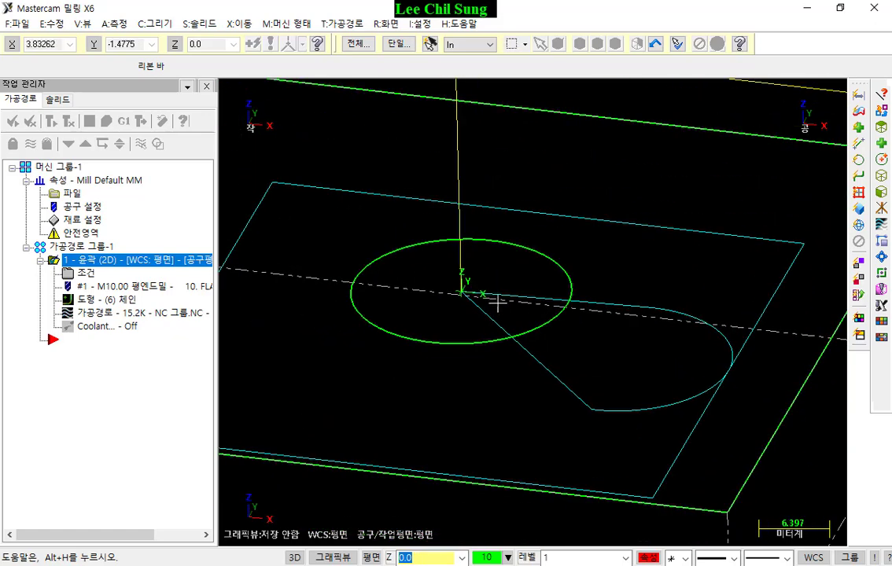
pyautogui.scroll(3, 486, 285)
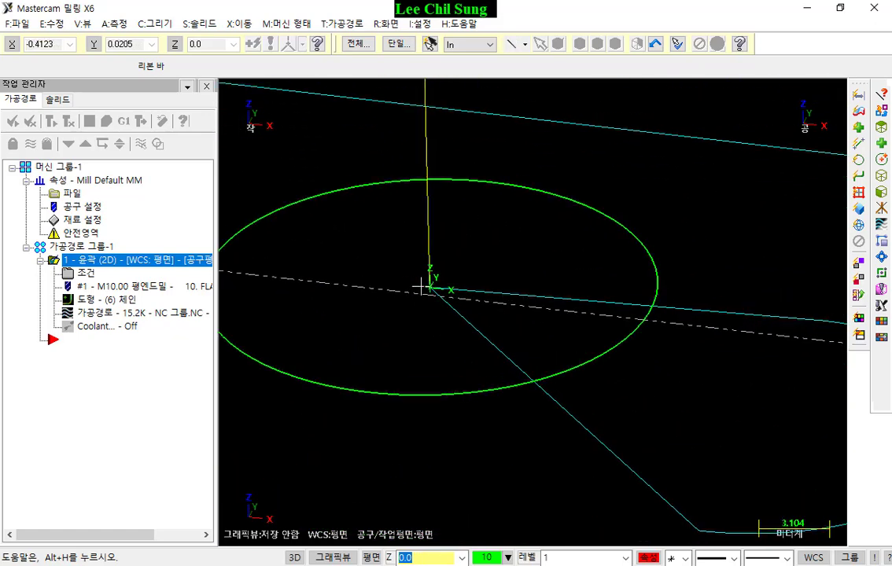
pyautogui.press('F4')
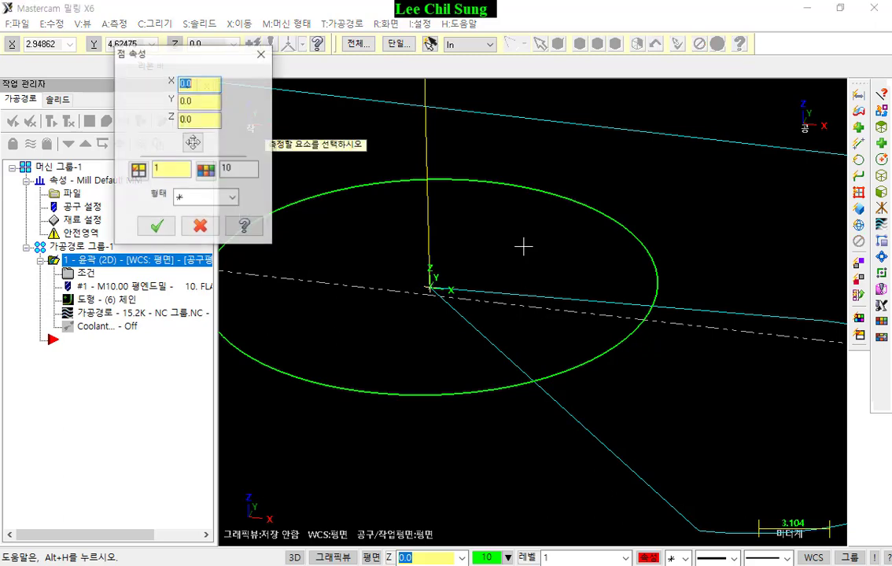
pyautogui.moveTo(213, 121); pyautogui.dragTo(145, 122)
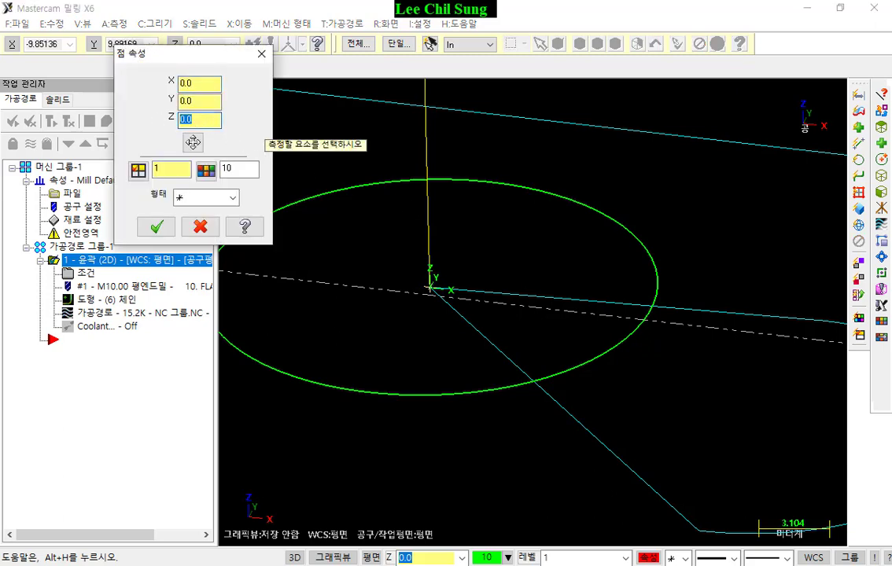
pyautogui.press('Return')
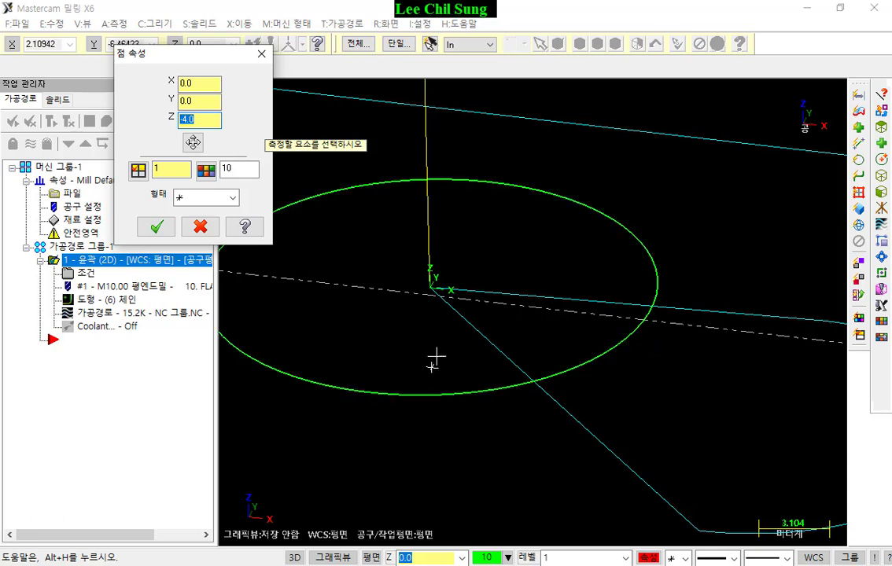
pyautogui.click(162, 228)
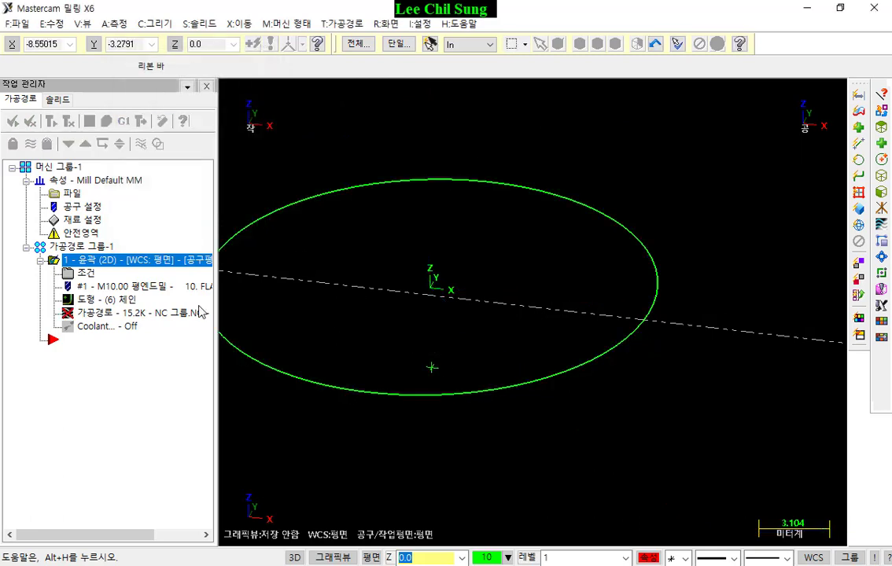
# Examine the entry heights of the contour toolpaths at the lowered point and the neighbouring point from the front view.
pyautogui.moveTo(315, 138); pyautogui.dragTo(431, 234, button='middle')
pyautogui.hotkey('alt', '2')
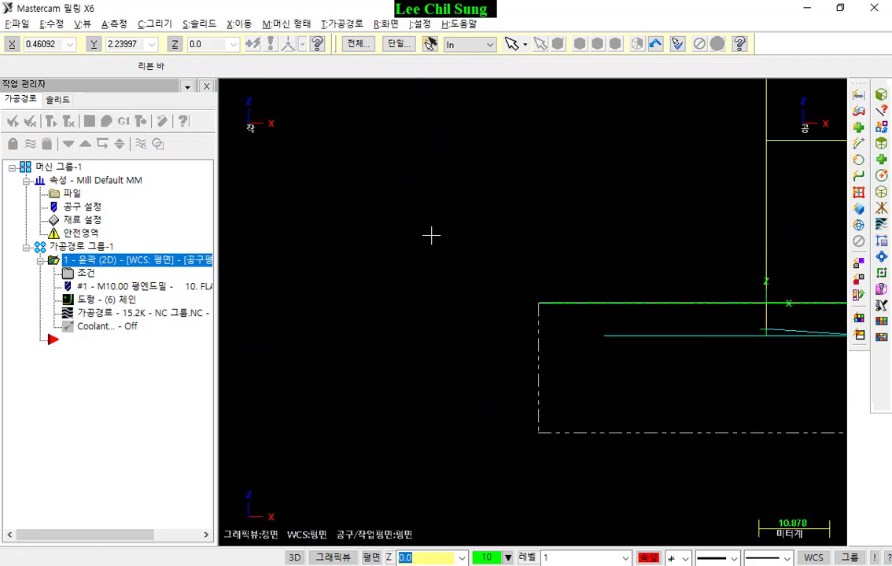
pyautogui.scroll(-4, 693, 323)
pyautogui.scroll(3, 720, 319)
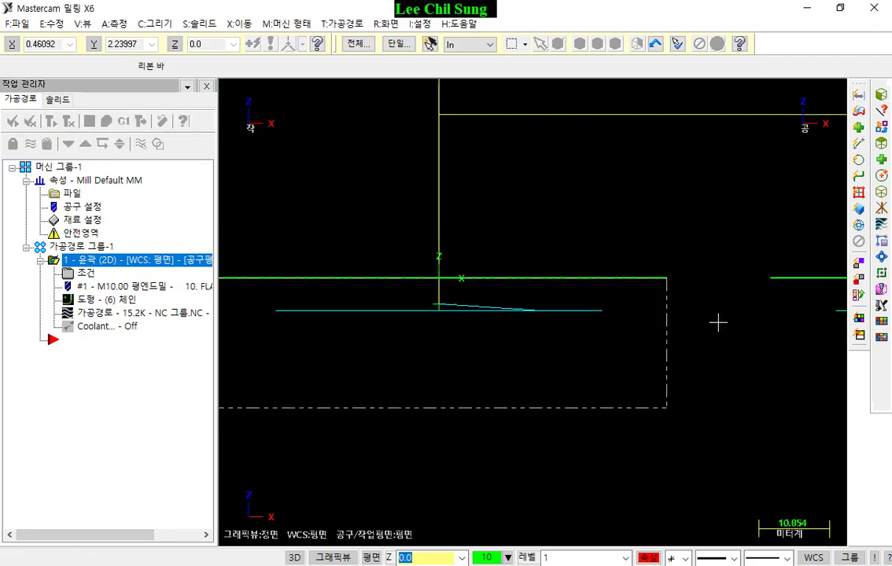
pyautogui.scroll(2, 482, 314)
pyautogui.scroll(2, 379, 293)
pyautogui.scroll(1, 379, 293)
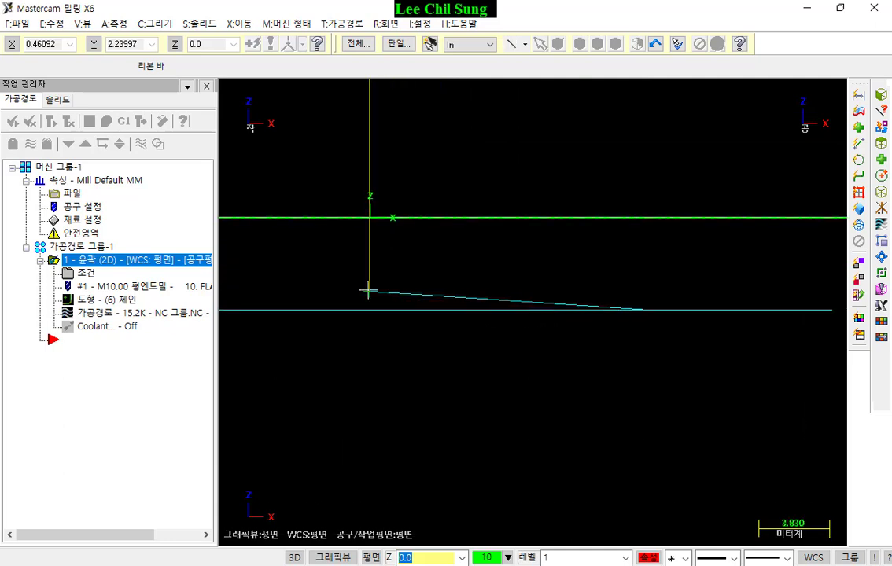
pyautogui.scroll(-5, 273, 291)
pyautogui.scroll(-3, 271, 291)
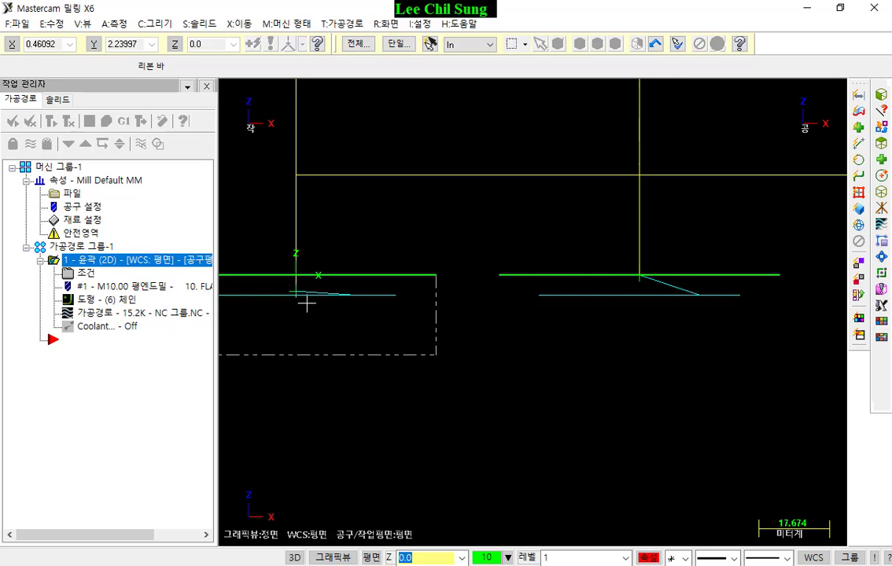
pyautogui.scroll(2, 318, 301)
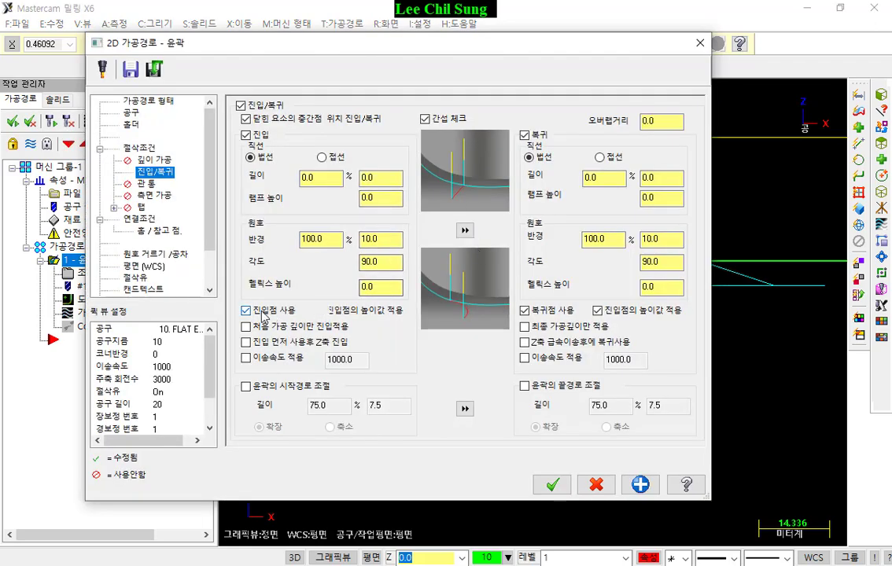
# Turn off the use of entry and exit points and enable depth cuts for the contour toolpath.
pyautogui.click(264, 315)
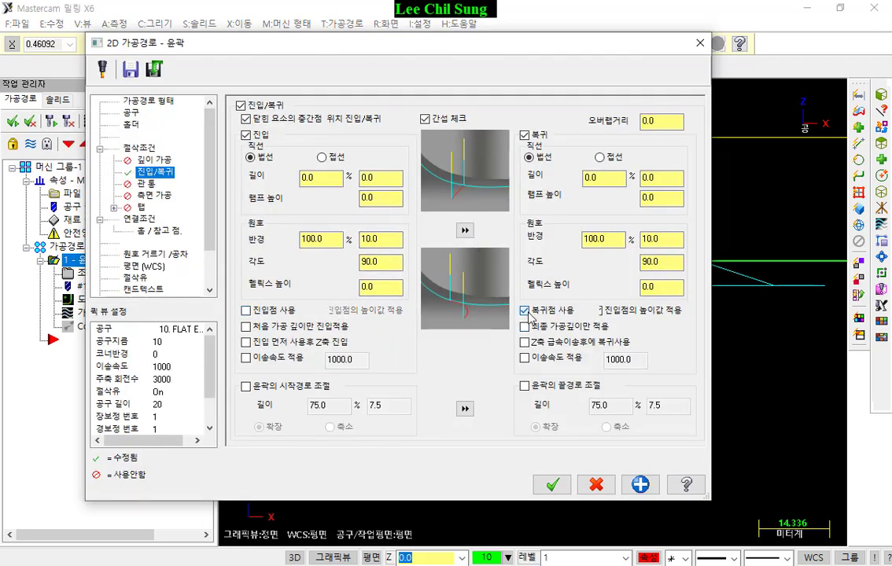
pyautogui.click(527, 312)
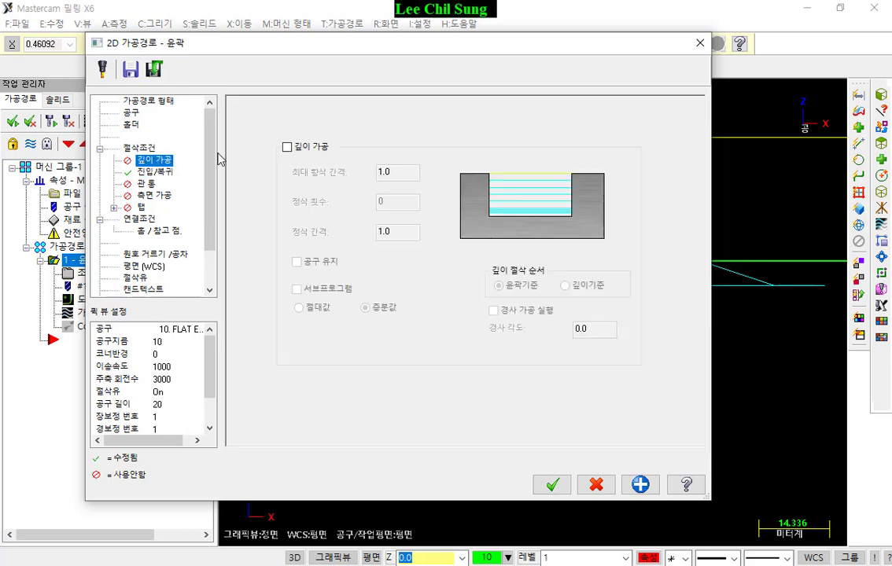
pyautogui.click(287, 147)
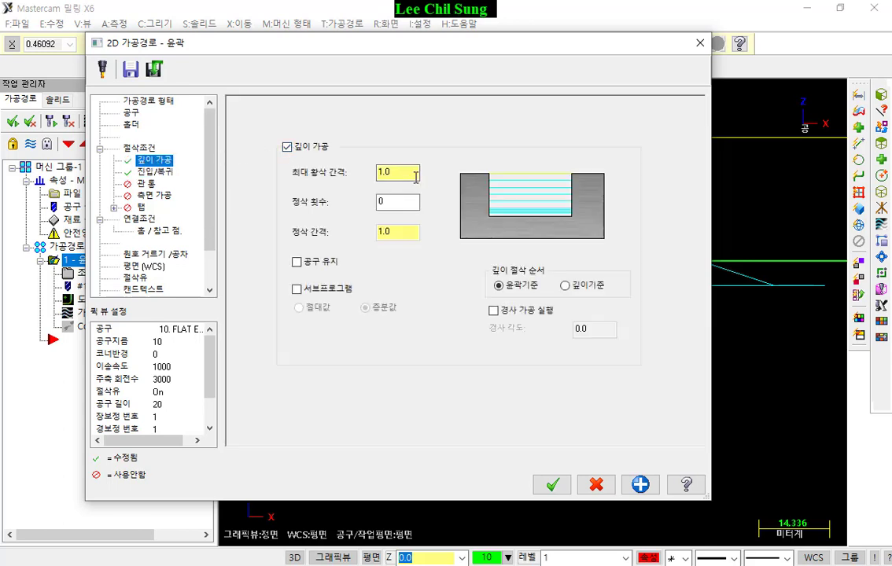
pyautogui.click(146, 170)
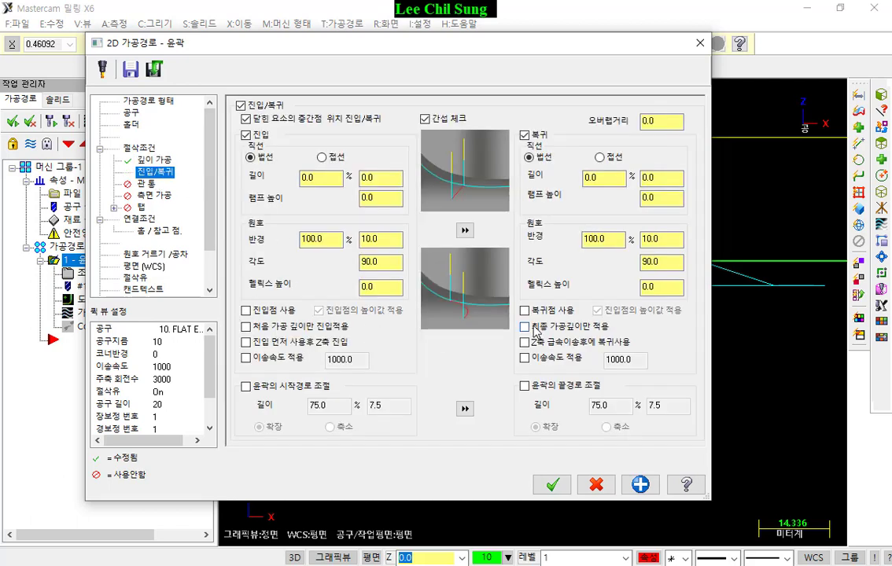
pyautogui.click(553, 484)
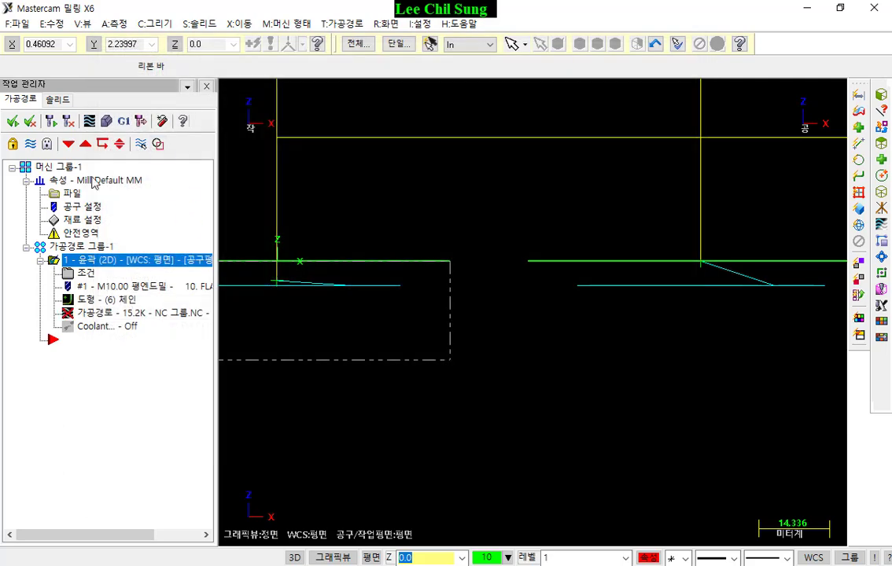
# Regenerate the contour toolpath with depth cuts and examine its entry and exit arcs at every depth from the top and an angled view.
pyautogui.click(50, 121)
pyautogui.scroll(-2, 659, 362)
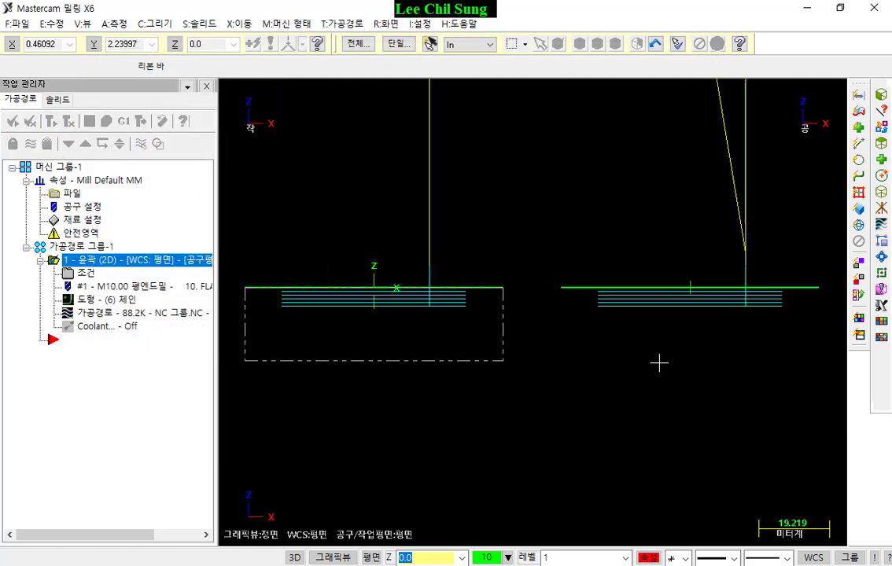
pyautogui.hotkey('alt', '1')
pyautogui.scroll(3, 324, 330)
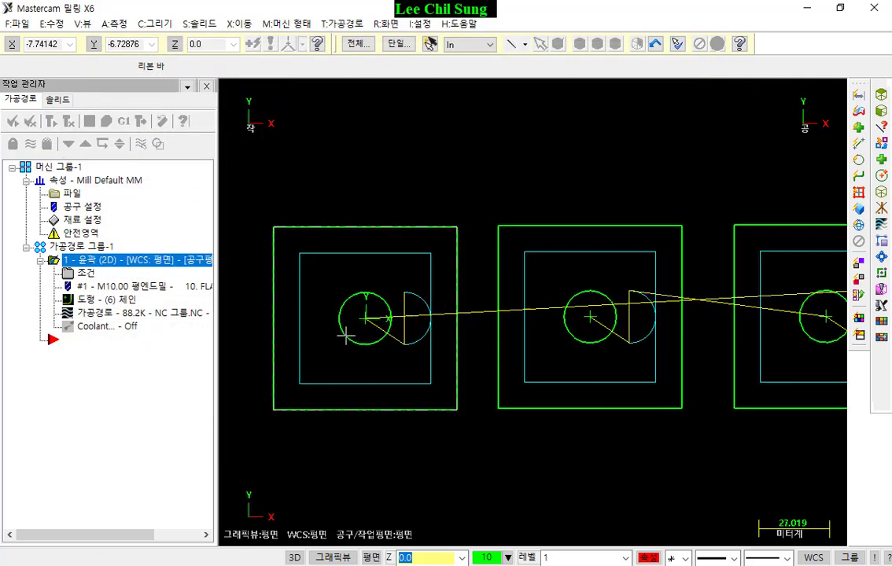
pyautogui.scroll(3, 472, 323)
pyautogui.moveTo(514, 330); pyautogui.dragTo(533, 315, button='middle')
pyautogui.scroll(2, 545, 295)
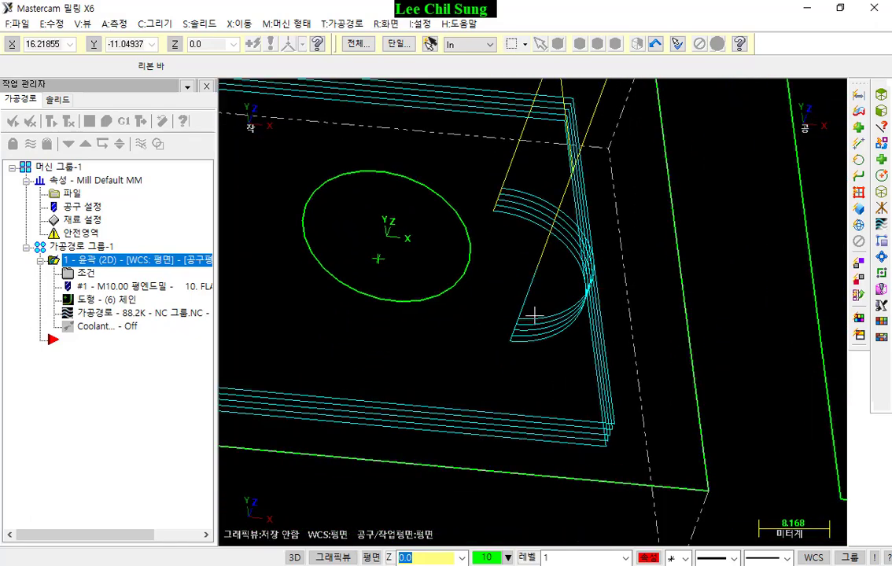
pyautogui.scroll(3, 543, 299)
pyautogui.scroll(1, 551, 280)
pyautogui.scroll(-3, 583, 395)
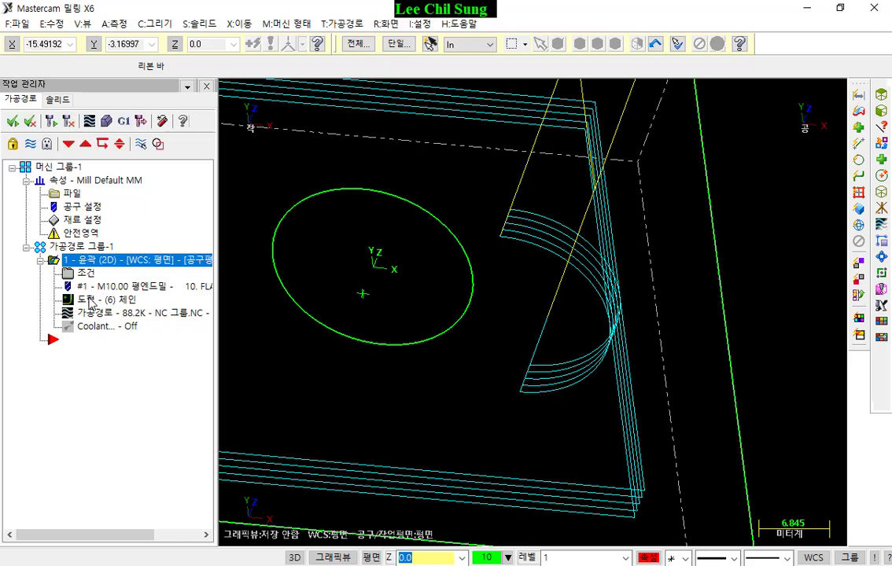
# Enable the entry point and exit point in the contour's lead in/out parameters, with the use of point heights turned off for both.
pyautogui.click(84, 272)
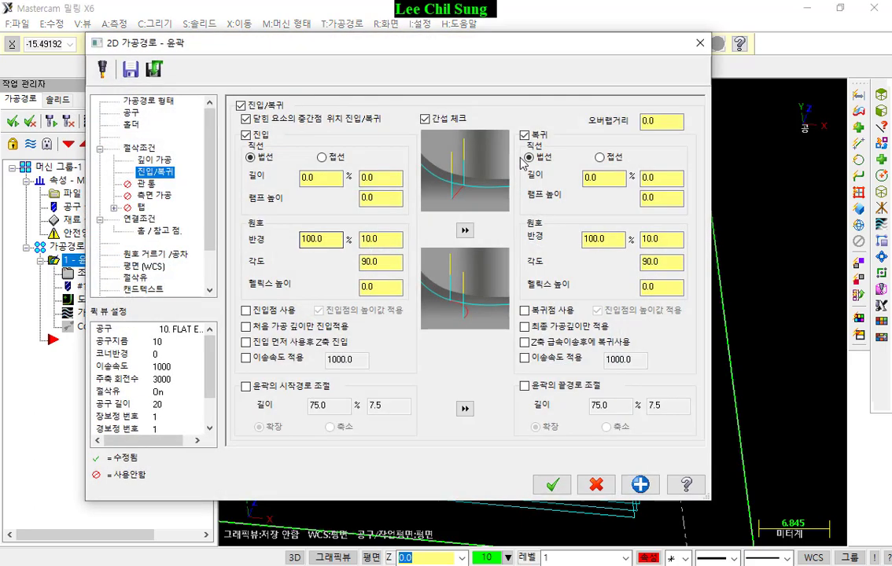
pyautogui.click(247, 311)
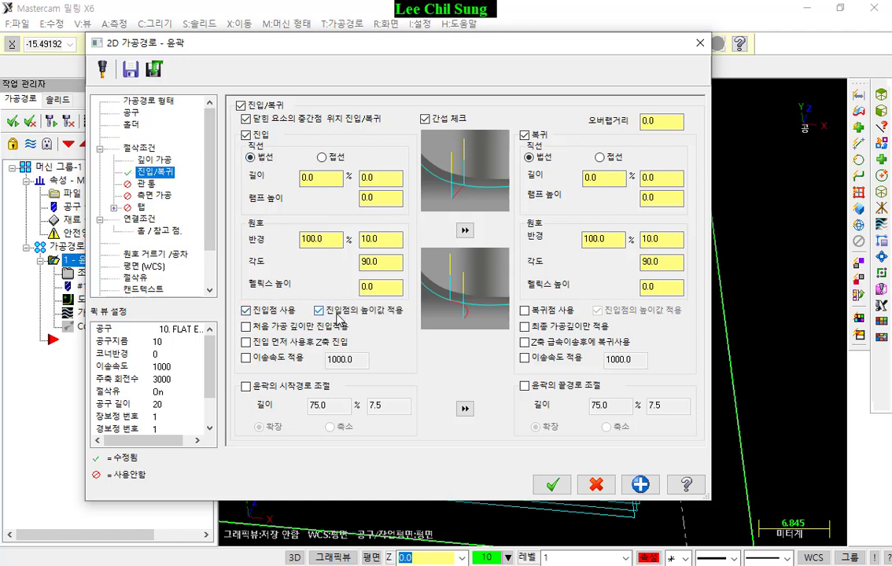
pyautogui.click(246, 311)
pyautogui.click(524, 311)
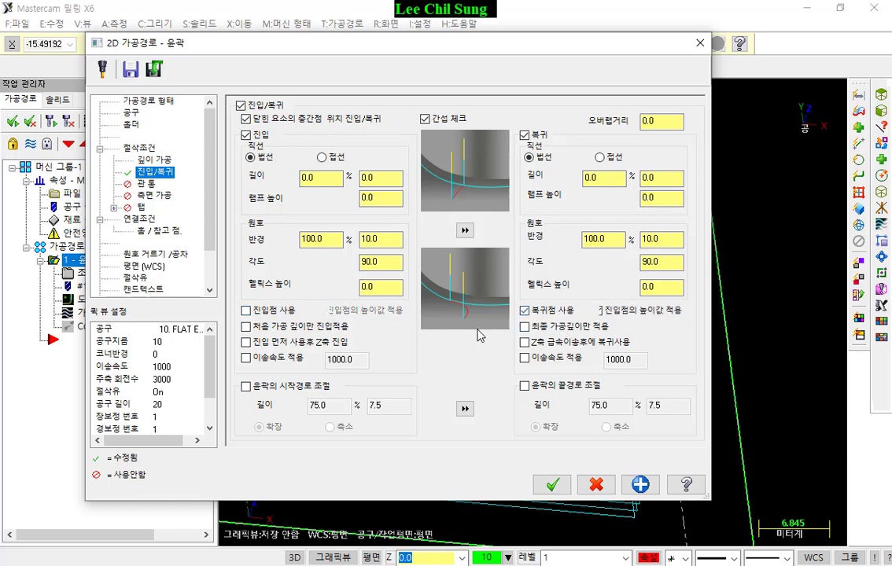
pyautogui.click(246, 311)
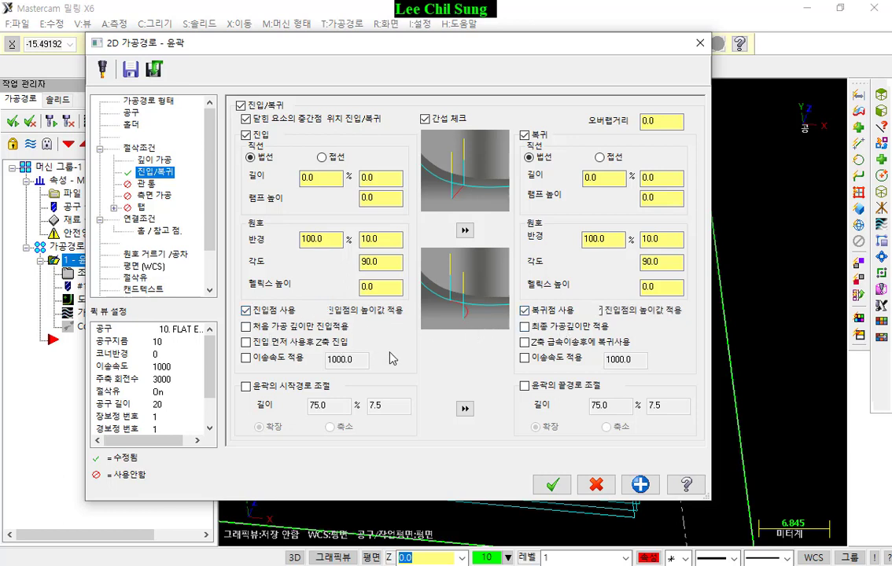
pyautogui.click(340, 309)
pyautogui.click(621, 311)
pyautogui.click(598, 310)
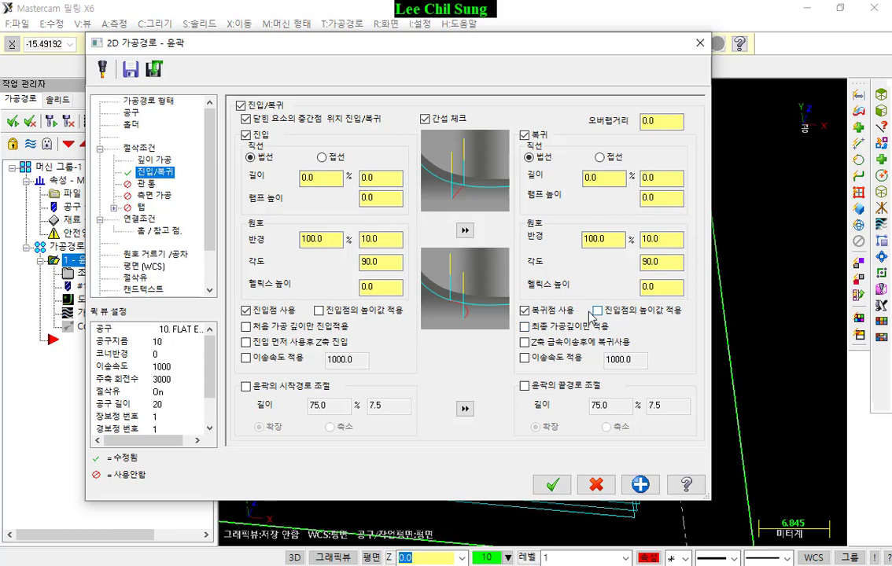
# Limit the lead-in to the first depth cut only and regenerate the contour toolpath.
pyautogui.click(246, 326)
pyautogui.click(567, 485)
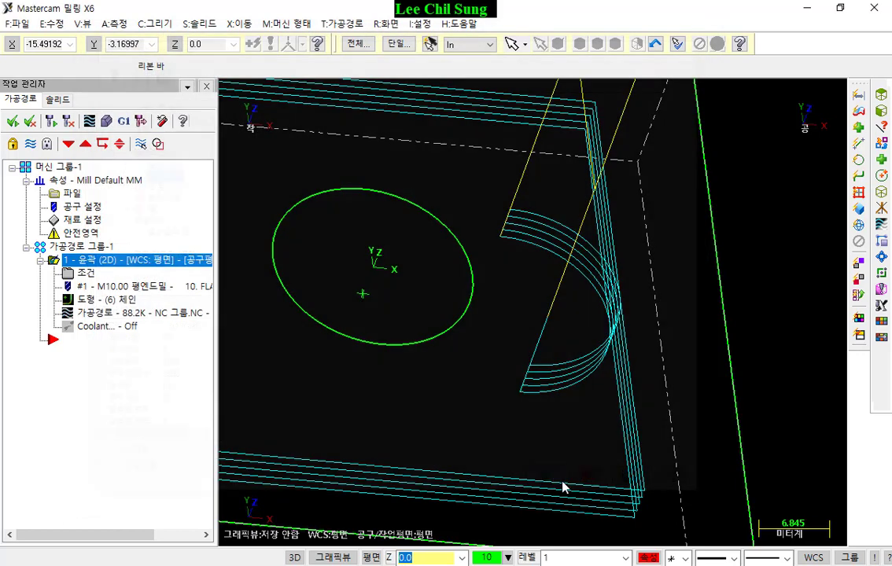
pyautogui.click(51, 122)
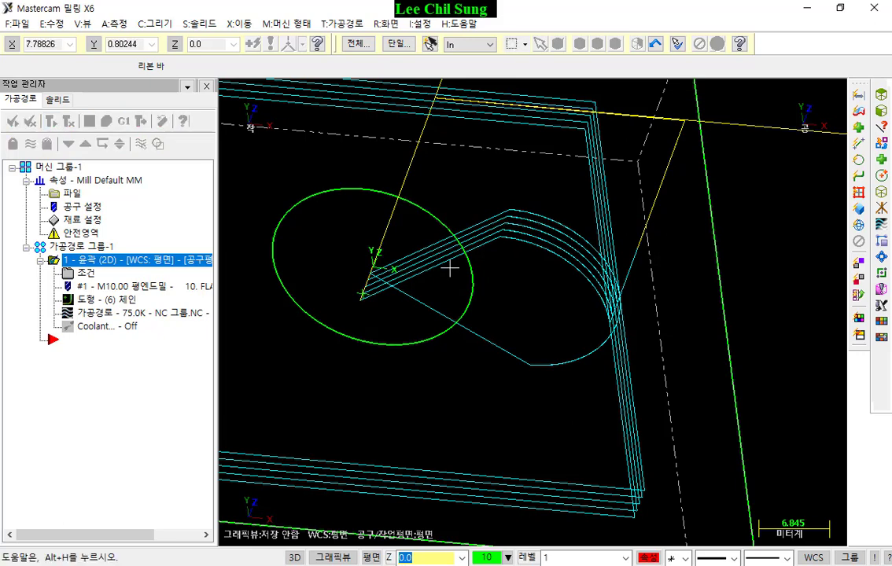
# Limit the lead-out to the final depth cut only, regenerate the contour toolpath and view it from a steeper angle.
pyautogui.click(122, 275)
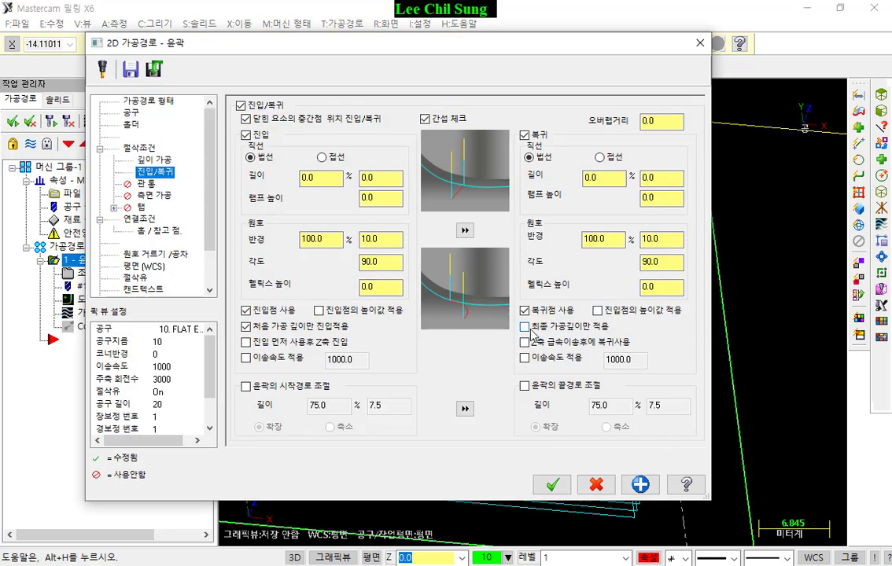
pyautogui.click(553, 486)
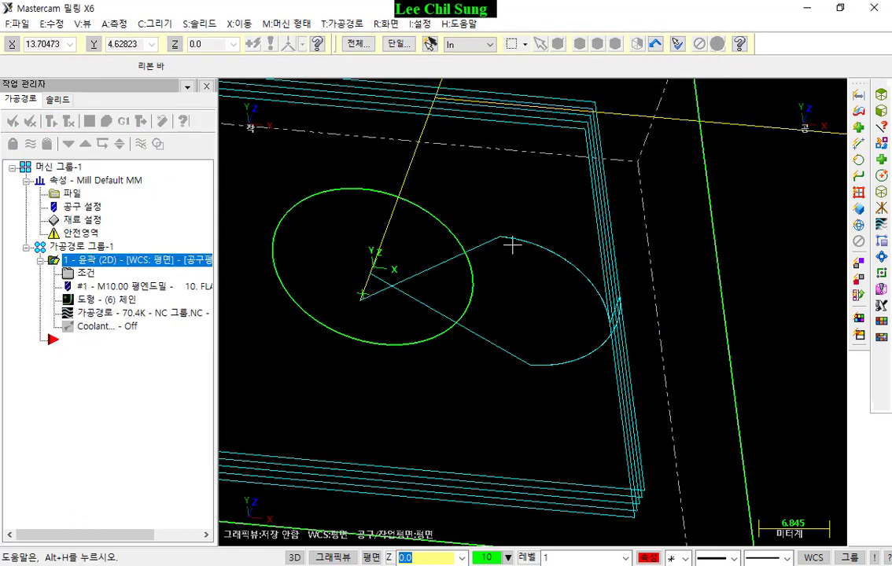
pyautogui.moveTo(552, 267); pyautogui.dragTo(578, 313, button='middle')
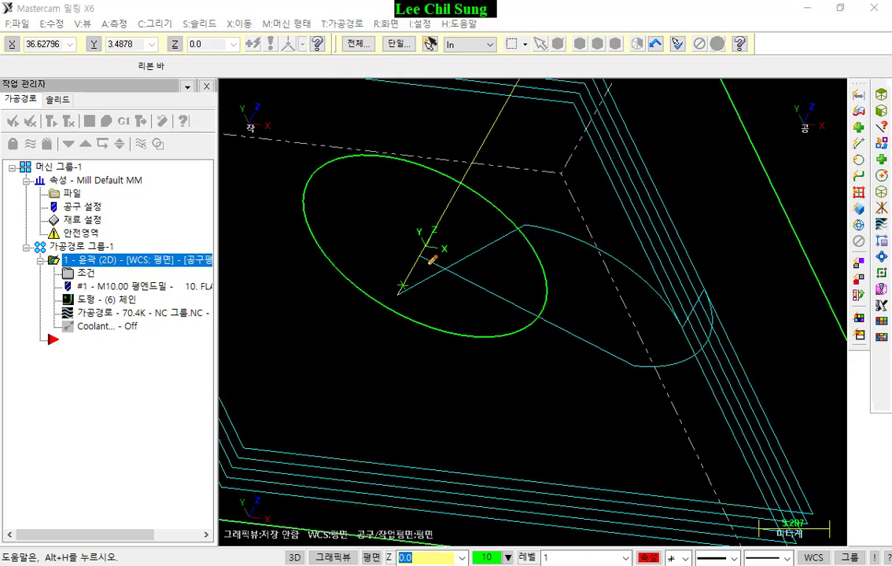
pyautogui.moveTo(429, 264)
pyautogui.mouseDown()
pyautogui.moveTo(416, 249)
pyautogui.moveTo(427, 259)
pyautogui.mouseUp()
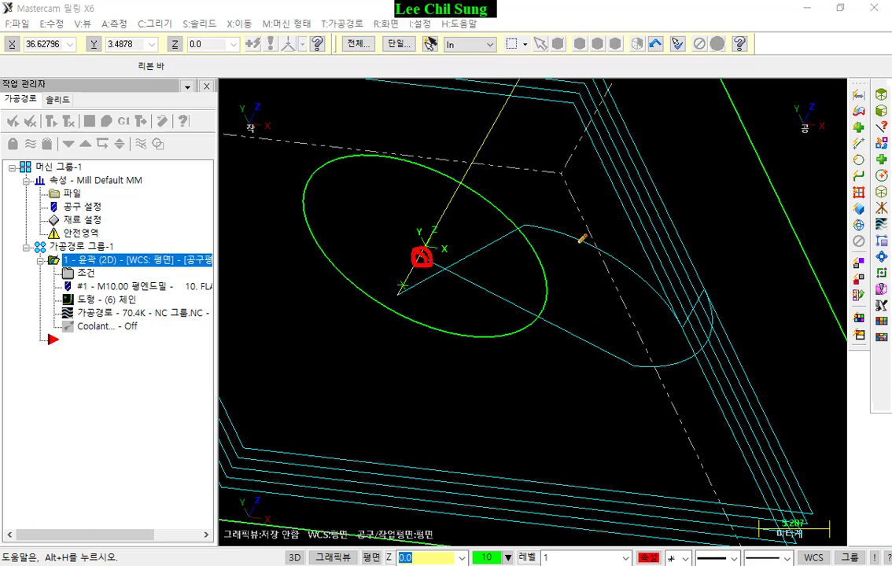
pyautogui.moveTo(402, 301); pyautogui.dragTo(408, 295)
pyautogui.moveTo(447, 295)
pyautogui.mouseDown()
pyautogui.moveTo(555, 331)
pyautogui.moveTo(542, 344)
pyautogui.mouseUp()
pyautogui.moveTo(440, 323); pyautogui.dragTo(525, 351)
pyautogui.moveTo(446, 345); pyautogui.dragTo(611, 387)
pyautogui.moveTo(526, 218); pyautogui.dragTo(411, 282)
pyautogui.moveTo(533, 197); pyautogui.dragTo(397, 272)
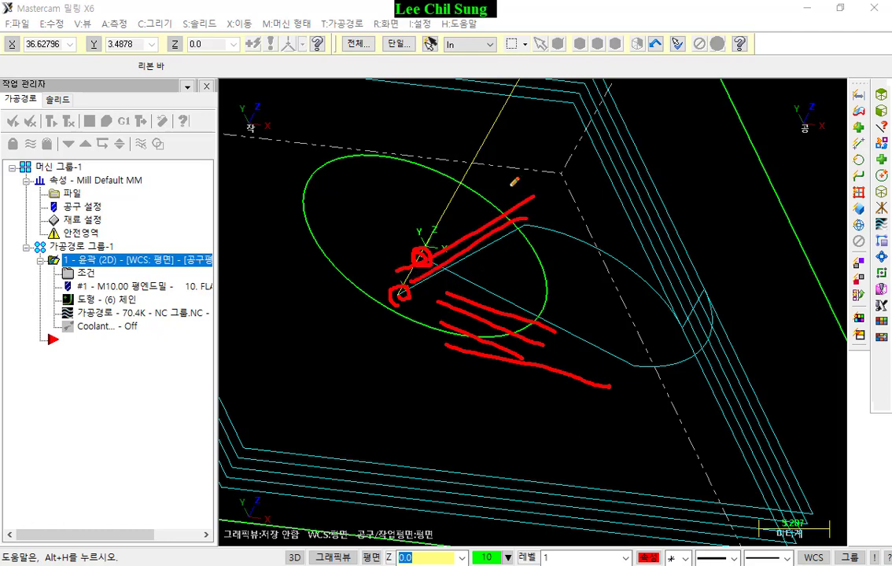
pyautogui.moveTo(512, 185); pyautogui.dragTo(353, 277)
pyautogui.moveTo(442, 275); pyautogui.dragTo(424, 247)
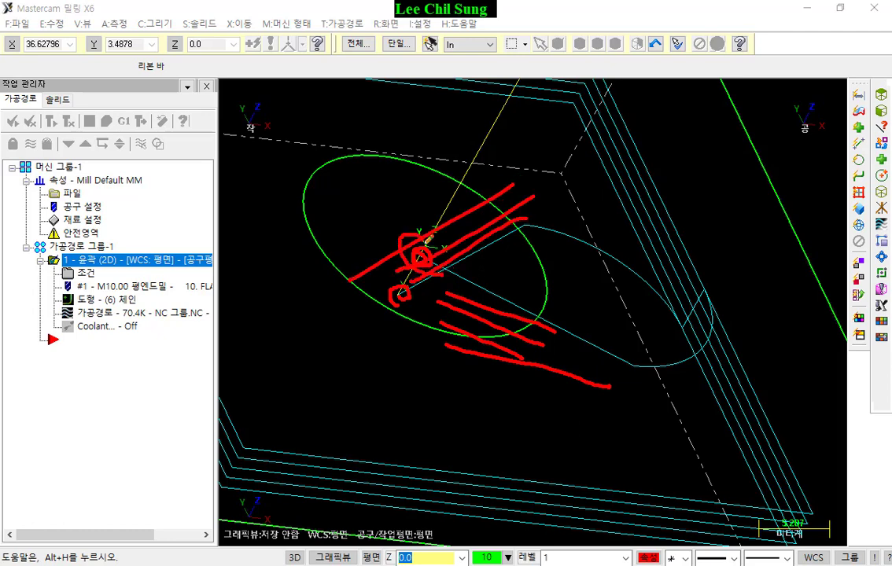
pyautogui.moveTo(400, 310)
pyautogui.mouseDown()
pyautogui.moveTo(389, 287)
pyautogui.moveTo(407, 311)
pyautogui.mouseUp()
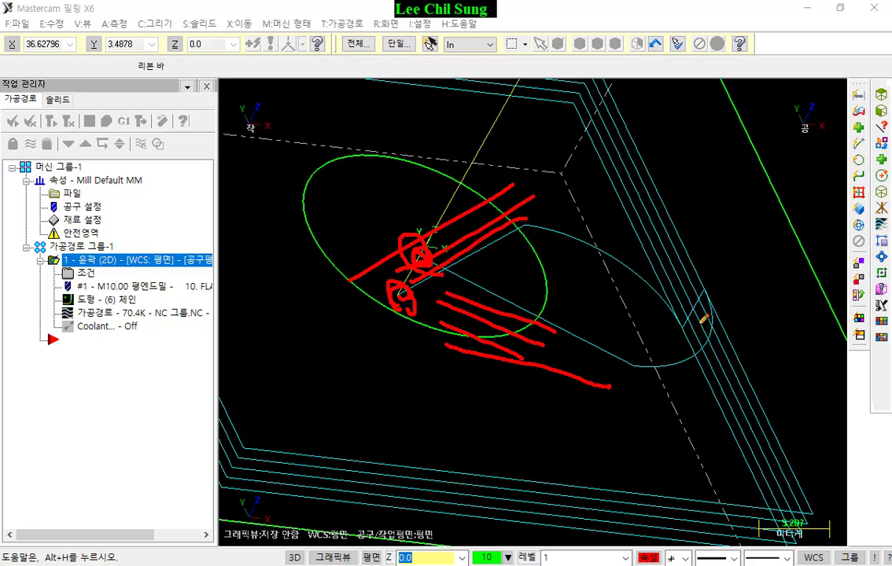
pyautogui.rightClick(643, 237)
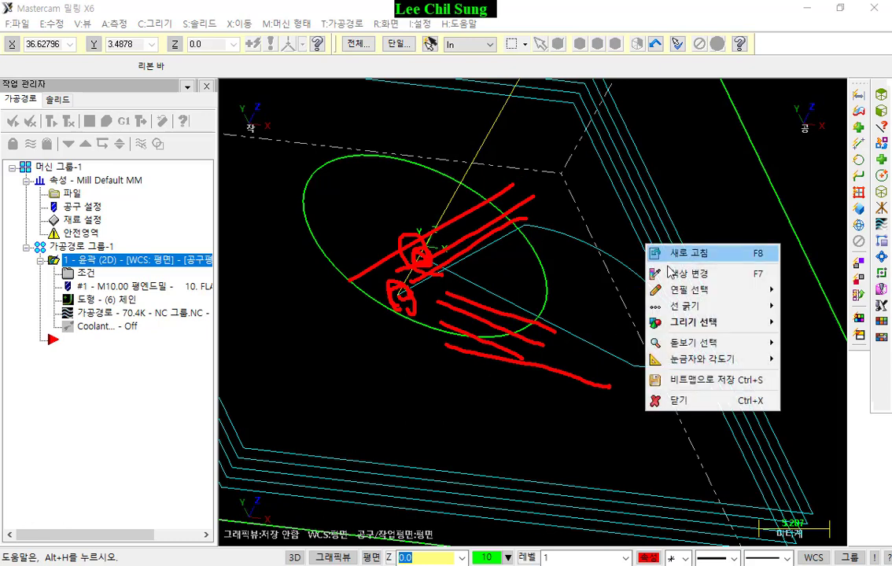
pyautogui.click(669, 400)
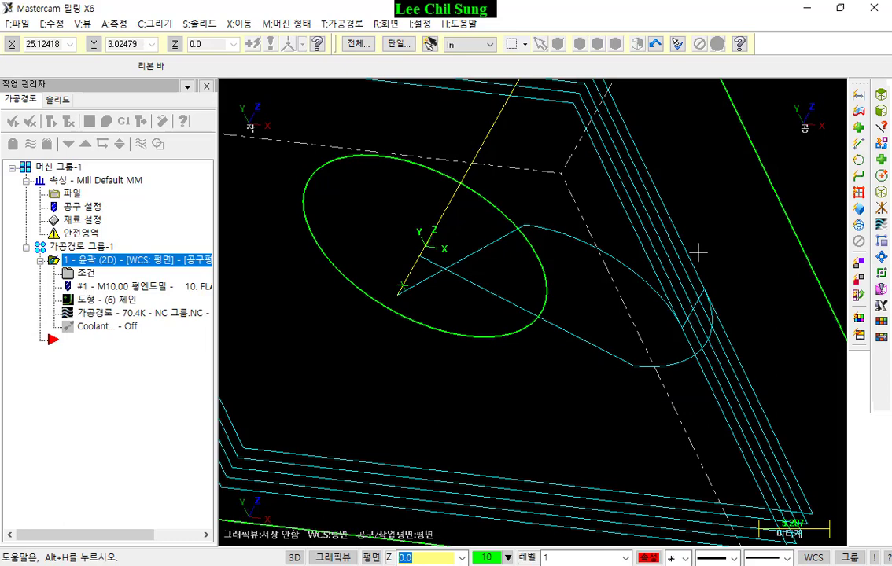
# Replace the first-depth and last-depth limits with lead-in before the Z plunge and lead-out after the Z rapid, and regenerate the contour toolpath.
pyautogui.click(85, 273)
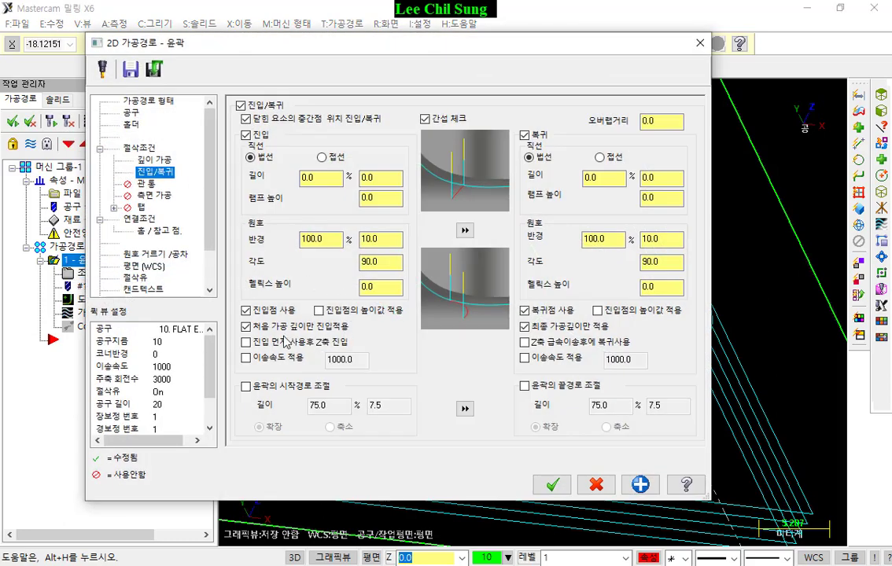
pyautogui.click(246, 326)
pyautogui.click(267, 345)
pyautogui.click(555, 485)
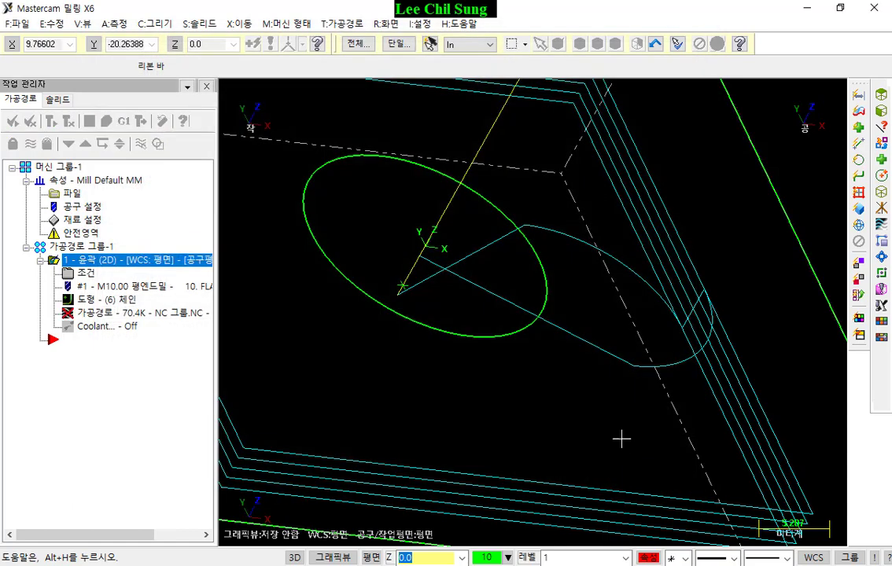
pyautogui.scroll(-3, 541, 375)
pyautogui.click(51, 123)
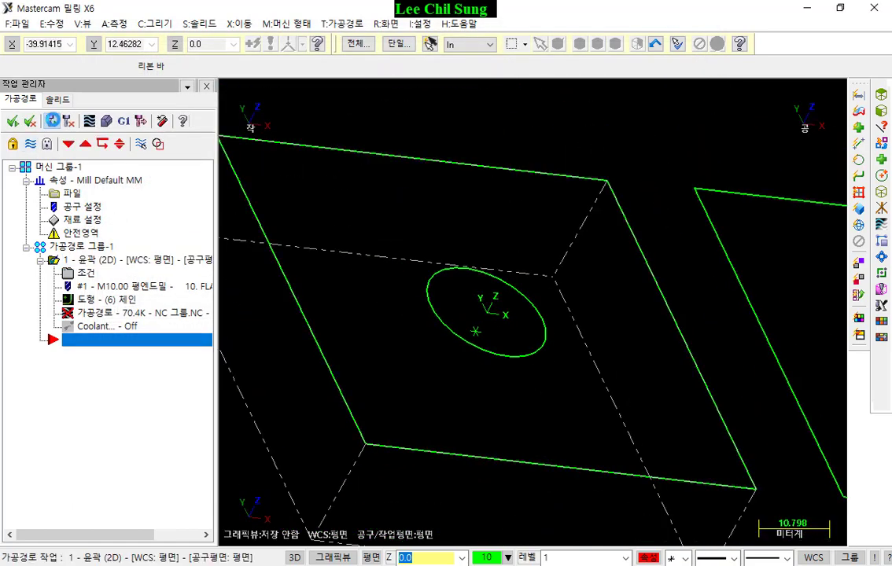
pyautogui.scroll(-2, 342, 291)
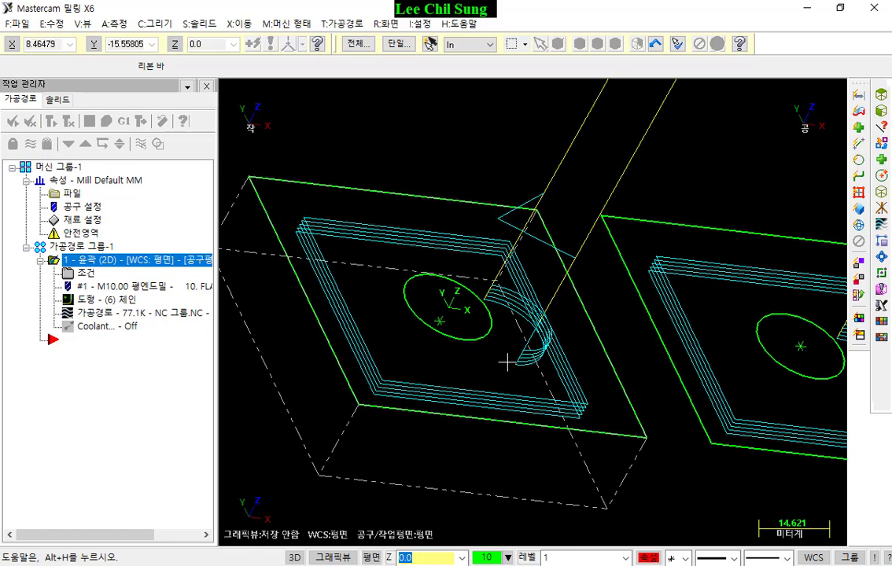
# Examine the entry and exit moves between the circle's centre point and the lead arcs from the top and from a low angled view.
pyautogui.hotkey('alt', '1')
pyautogui.scroll(-1, 396, 306)
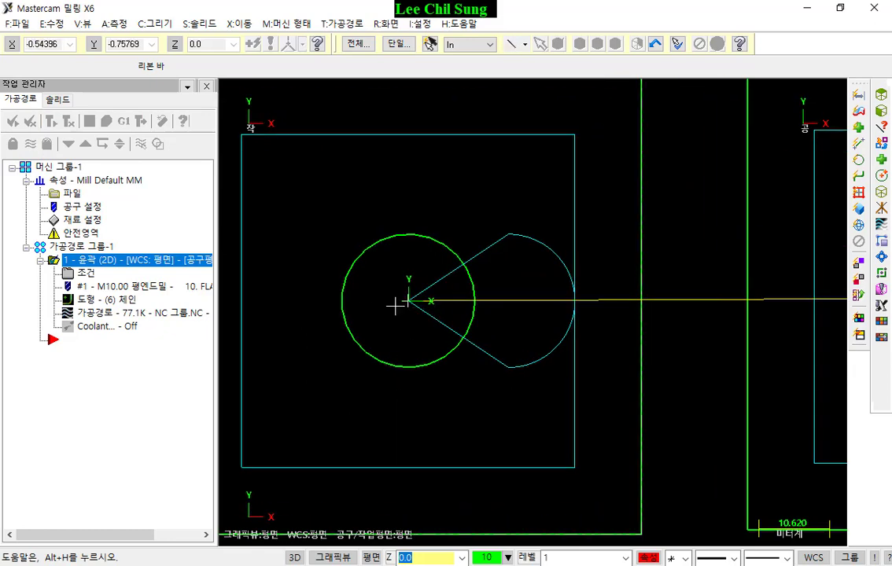
pyautogui.scroll(-2, 396, 306)
pyautogui.scroll(3, 362, 299)
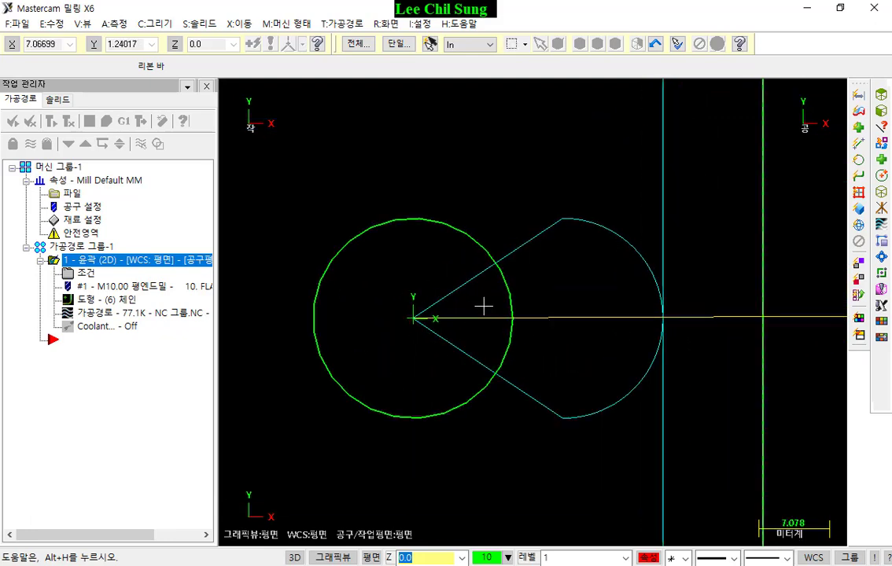
pyautogui.scroll(1, 483, 306)
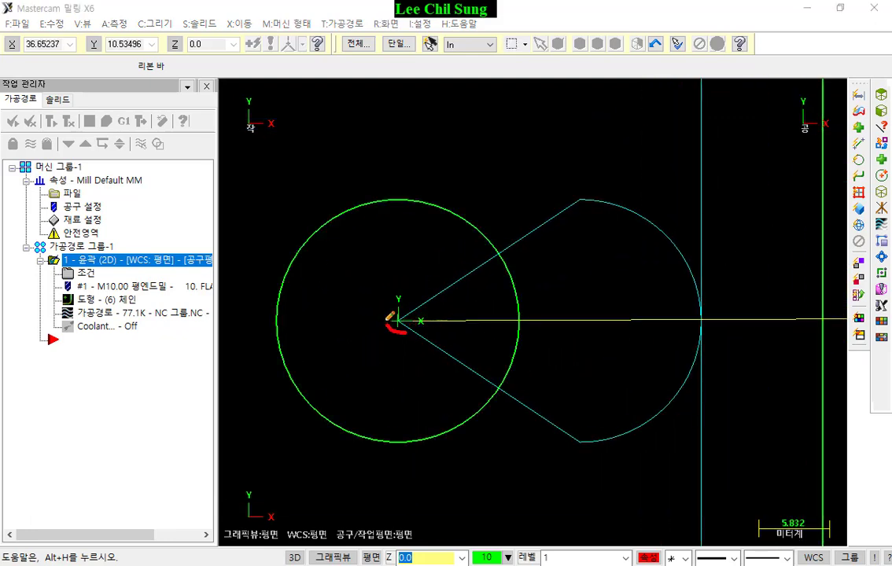
pyautogui.moveTo(389, 316)
pyautogui.mouseDown()
pyautogui.moveTo(586, 446)
pyautogui.moveTo(647, 423)
pyautogui.moveTo(706, 319)
pyautogui.moveTo(637, 224)
pyautogui.moveTo(566, 201)
pyautogui.moveTo(419, 297)
pyautogui.mouseUp()
pyautogui.rightClick(568, 291)
pyautogui.click(610, 441)
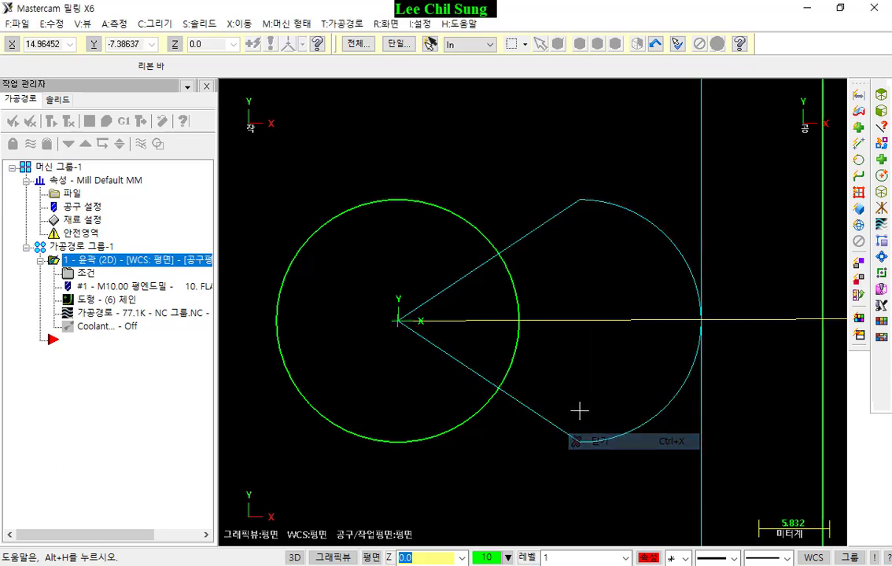
pyautogui.moveTo(568, 373)
pyautogui.mouseDown(button='middle')
pyautogui.moveTo(587, 328)
pyautogui.moveTo(589, 345)
pyautogui.moveTo(574, 314)
pyautogui.moveTo(494, 435)
pyautogui.moveTo(510, 408)
pyautogui.mouseUp(button='middle')
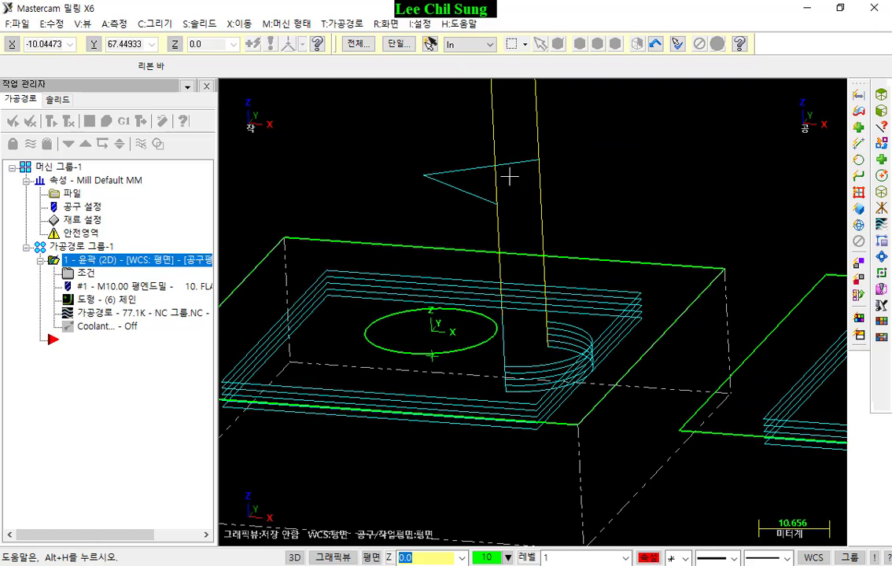
pyautogui.moveTo(516, 199)
pyautogui.mouseDown()
pyautogui.moveTo(471, 210)
pyautogui.moveTo(578, 135)
pyautogui.moveTo(503, 196)
pyautogui.mouseUp()
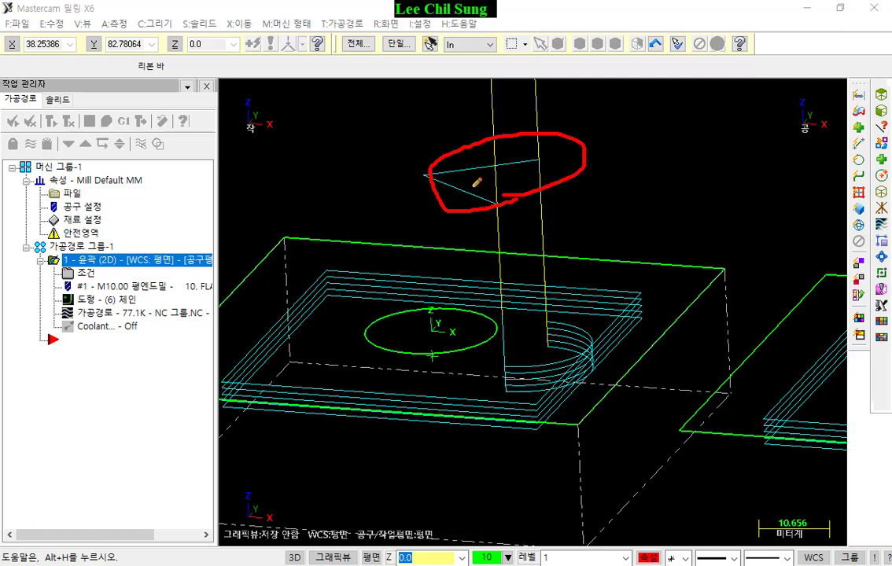
pyautogui.moveTo(513, 169)
pyautogui.mouseDown()
pyautogui.moveTo(614, 114)
pyautogui.moveTo(670, 150)
pyautogui.moveTo(685, 209)
pyautogui.mouseUp()
pyautogui.moveTo(680, 154)
pyautogui.mouseDown()
pyautogui.moveTo(684, 180)
pyautogui.moveTo(698, 180)
pyautogui.mouseUp()
pyautogui.moveTo(701, 175)
pyautogui.mouseDown()
pyautogui.moveTo(713, 163)
pyautogui.moveTo(721, 184)
pyautogui.mouseUp()
pyautogui.moveTo(707, 188)
pyautogui.mouseDown()
pyautogui.moveTo(714, 208)
pyautogui.moveTo(709, 190)
pyautogui.mouseUp()
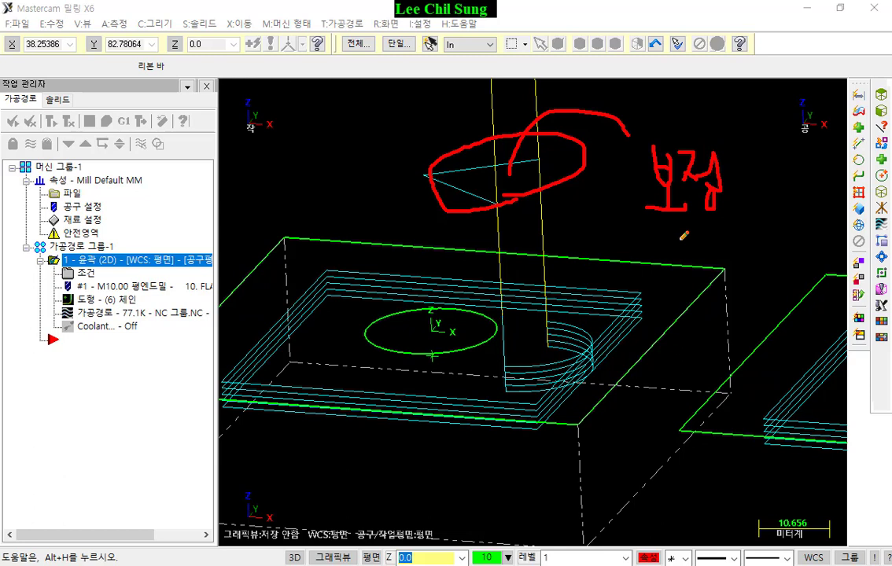
pyautogui.moveTo(675, 236)
pyautogui.mouseDown()
pyautogui.moveTo(643, 291)
pyautogui.moveTo(698, 280)
pyautogui.moveTo(691, 291)
pyautogui.mouseUp()
pyautogui.moveTo(707, 257)
pyautogui.mouseDown()
pyautogui.moveTo(709, 293)
pyautogui.moveTo(739, 296)
pyautogui.moveTo(764, 277)
pyautogui.moveTo(805, 308)
pyautogui.moveTo(607, 239)
pyautogui.moveTo(824, 224)
pyautogui.moveTo(833, 321)
pyautogui.mouseUp()
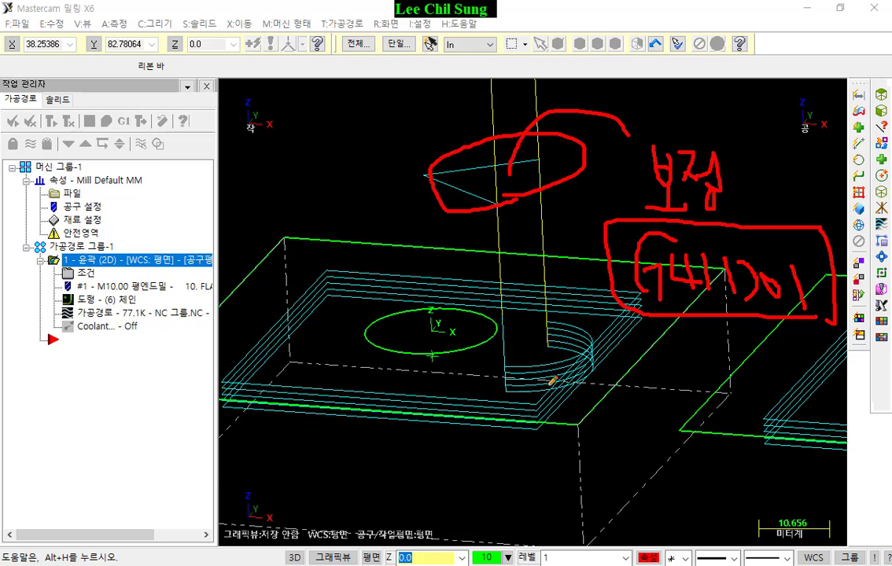
pyautogui.moveTo(444, 330); pyautogui.dragTo(517, 390)
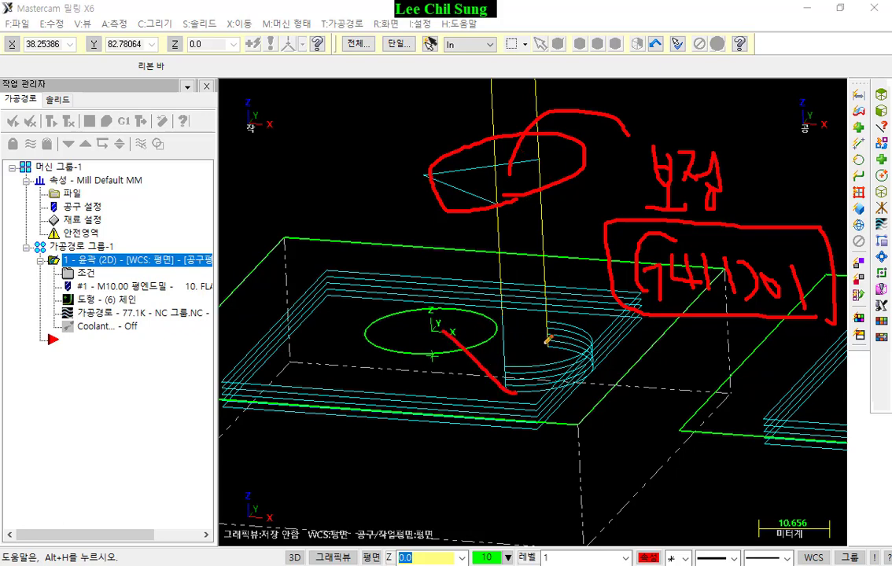
pyautogui.moveTo(548, 341); pyautogui.dragTo(440, 336)
pyautogui.moveTo(444, 393)
pyautogui.mouseDown()
pyautogui.moveTo(413, 315)
pyautogui.moveTo(610, 393)
pyautogui.moveTo(527, 425)
pyautogui.mouseUp()
pyautogui.moveTo(511, 230)
pyautogui.mouseDown()
pyautogui.moveTo(441, 206)
pyautogui.moveTo(417, 154)
pyautogui.moveTo(551, 136)
pyautogui.moveTo(567, 163)
pyautogui.moveTo(437, 178)
pyautogui.moveTo(424, 128)
pyautogui.moveTo(511, 118)
pyautogui.moveTo(535, 179)
pyautogui.moveTo(520, 390)
pyautogui.mouseUp()
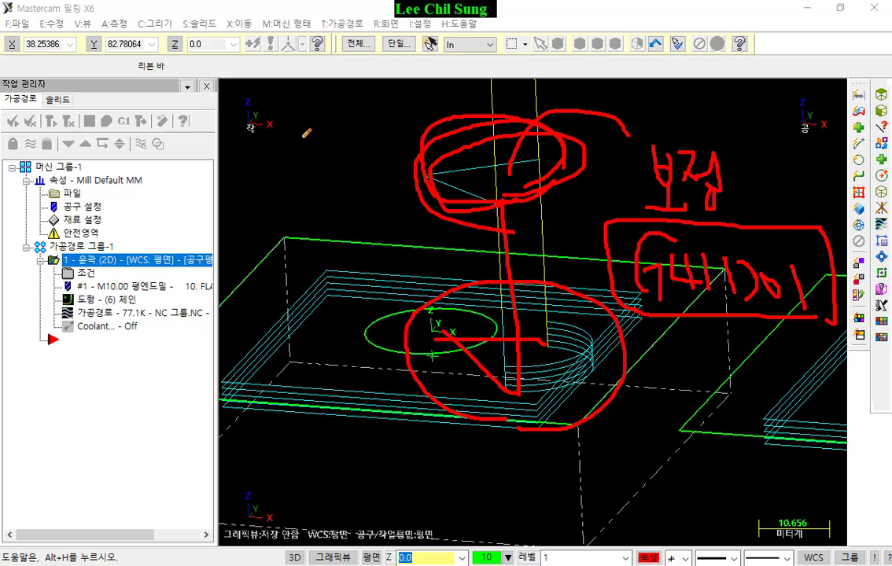
pyautogui.moveTo(303, 139)
pyautogui.mouseDown()
pyautogui.moveTo(344, 148)
pyautogui.moveTo(330, 188)
pyautogui.moveTo(392, 135)
pyautogui.moveTo(398, 169)
pyautogui.moveTo(400, 157)
pyautogui.moveTo(425, 189)
pyautogui.mouseUp()
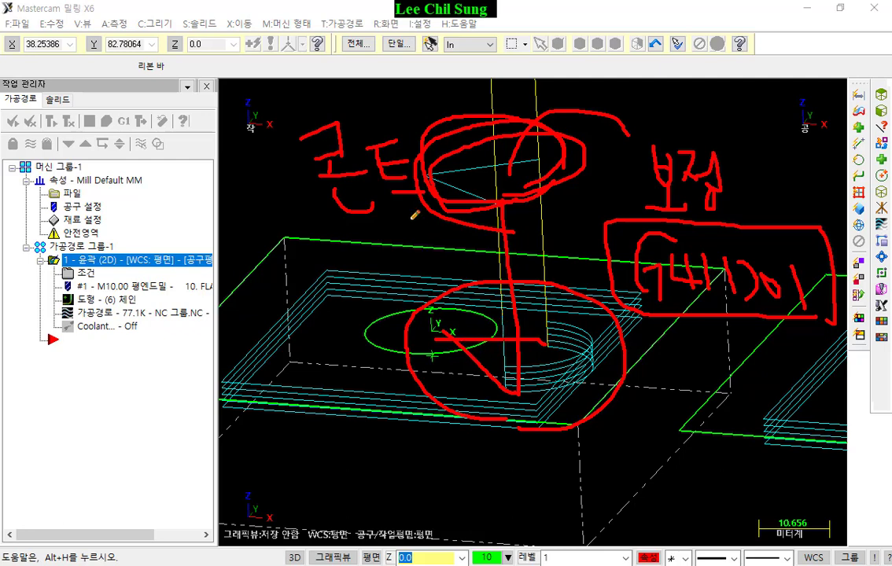
pyautogui.moveTo(414, 214)
pyautogui.mouseDown()
pyautogui.moveTo(295, 130)
pyautogui.moveTo(422, 107)
pyautogui.moveTo(428, 212)
pyautogui.mouseUp()
pyautogui.moveTo(518, 225); pyautogui.dragTo(514, 370)
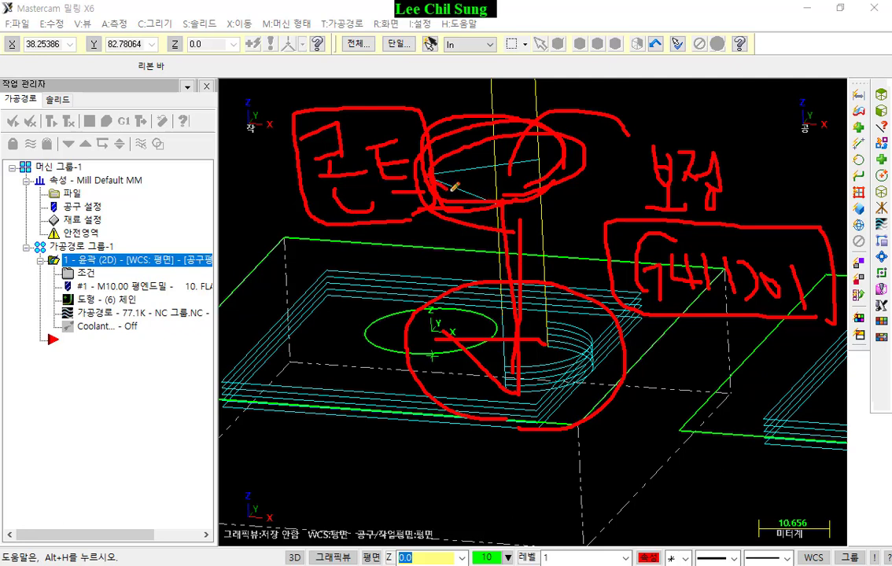
pyautogui.rightClick(458, 104)
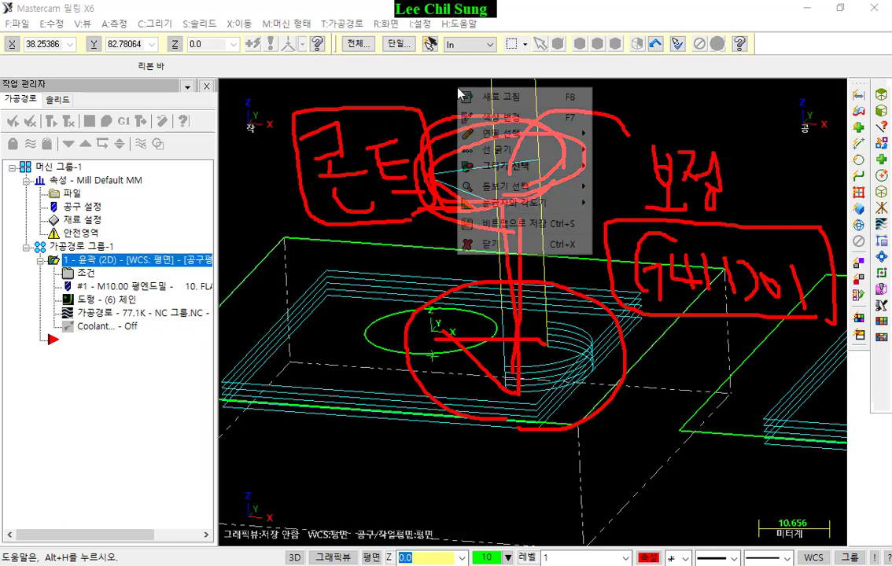
pyautogui.click(475, 245)
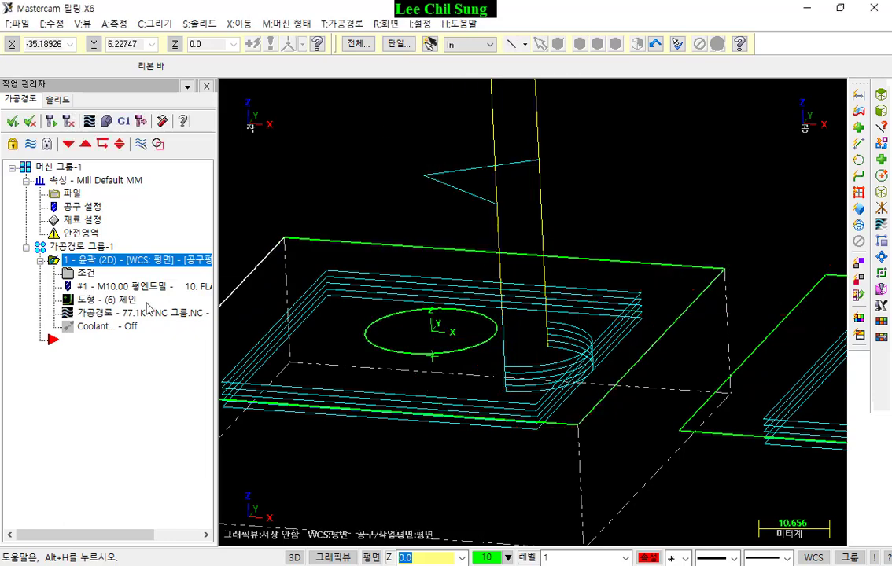
# Turn off lead-in before the Z plunge and lead-out after the Z rapid, and regenerate the contour toolpath.
pyautogui.click(85, 273)
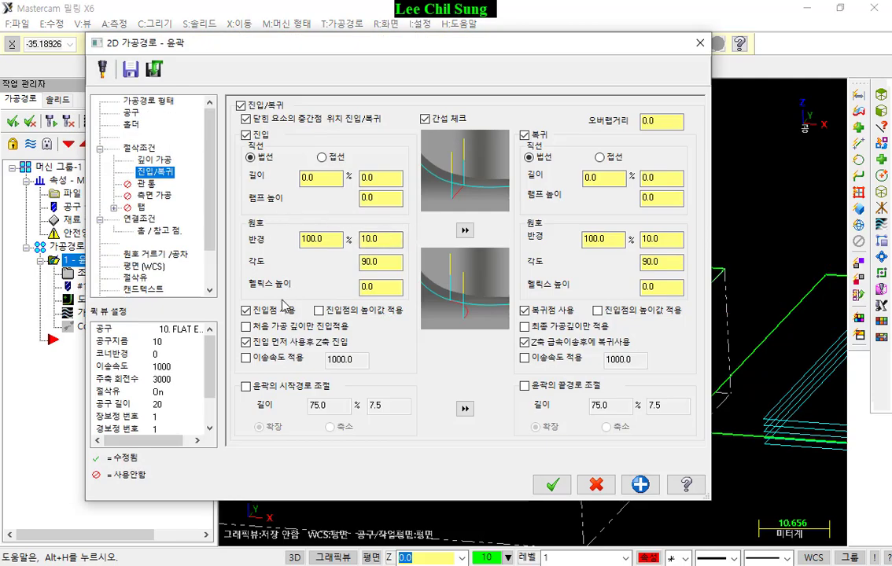
pyautogui.click(247, 341)
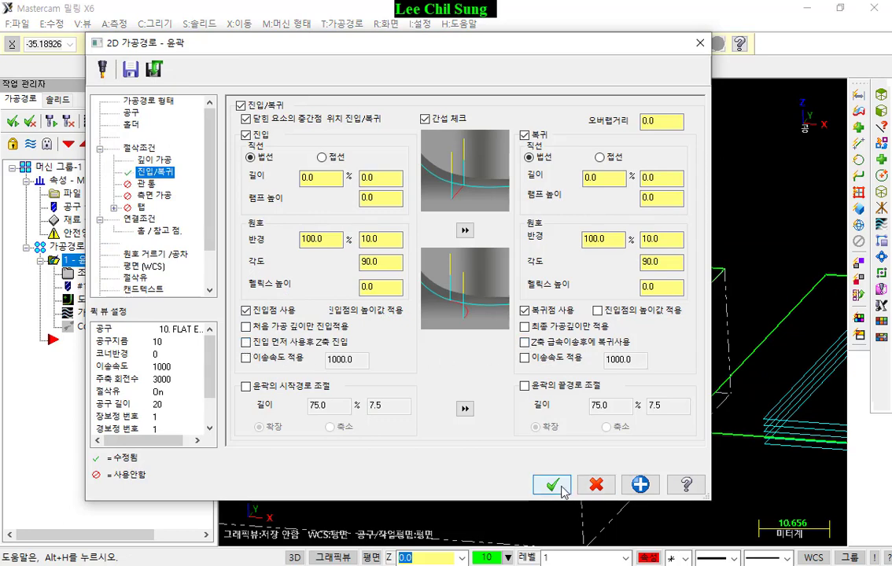
pyautogui.click(552, 485)
pyautogui.click(51, 121)
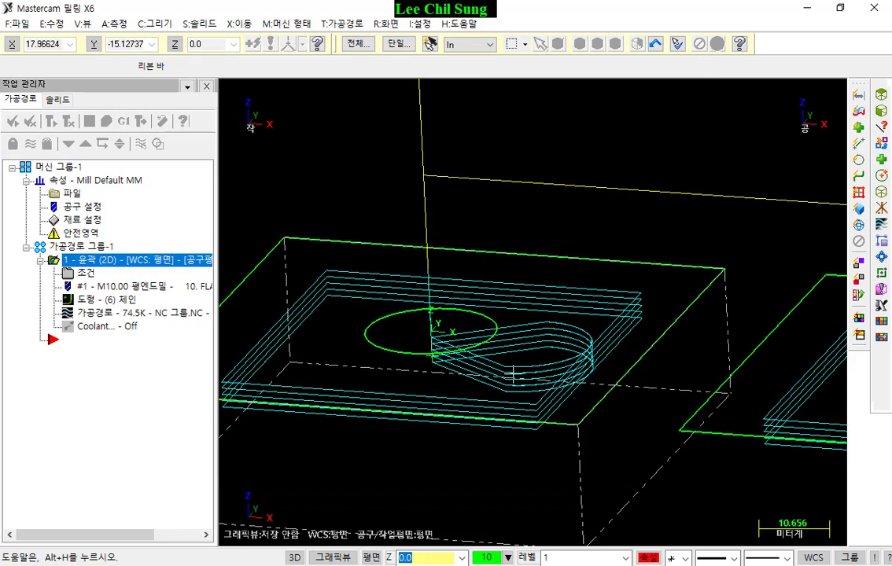
# Re-enable lead-in before the Z plunge and lead-out after the Z rapid in the contour's lead in/out parameters.
pyautogui.click(84, 274)
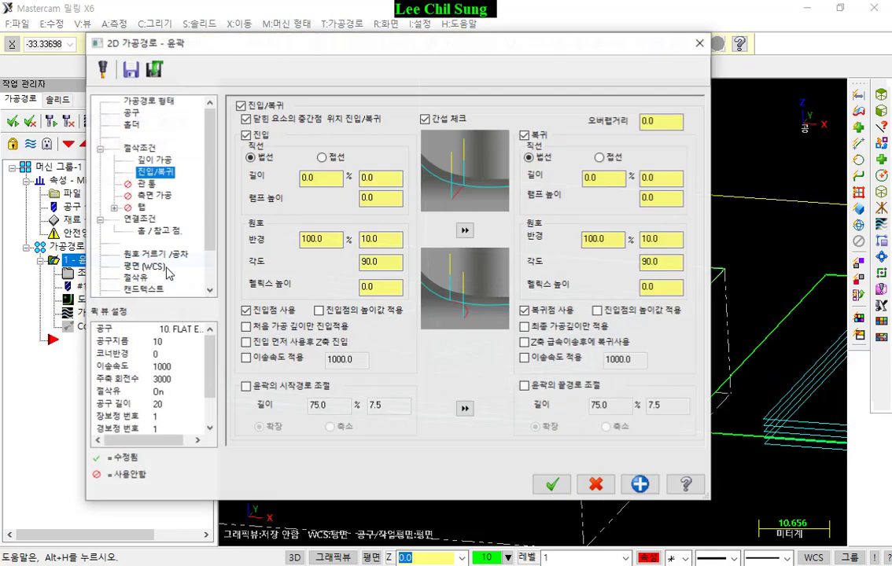
pyautogui.click(247, 345)
pyautogui.click(526, 344)
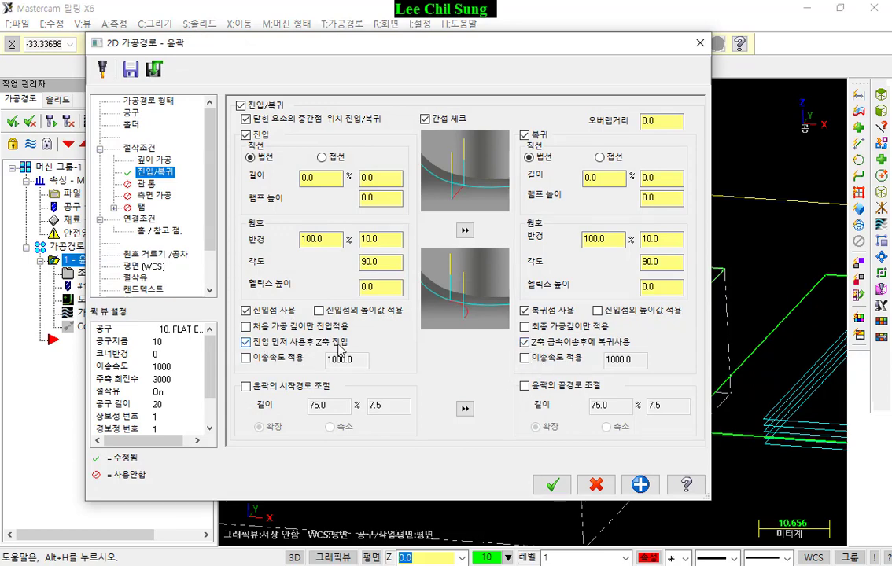
# Set the contour's cutter compensation type to 중복보정 (wear) and regenerate the toolpath.
pyautogui.click(135, 147)
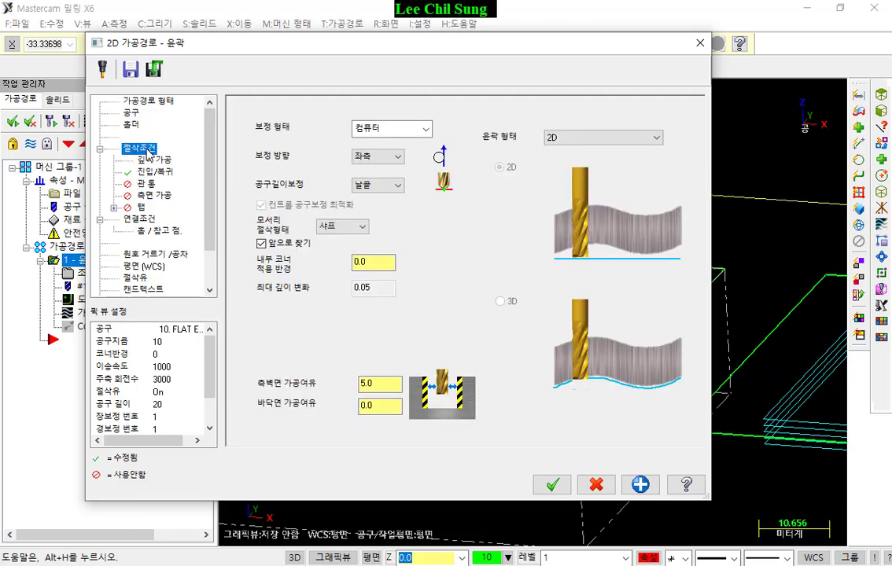
pyautogui.click(402, 131)
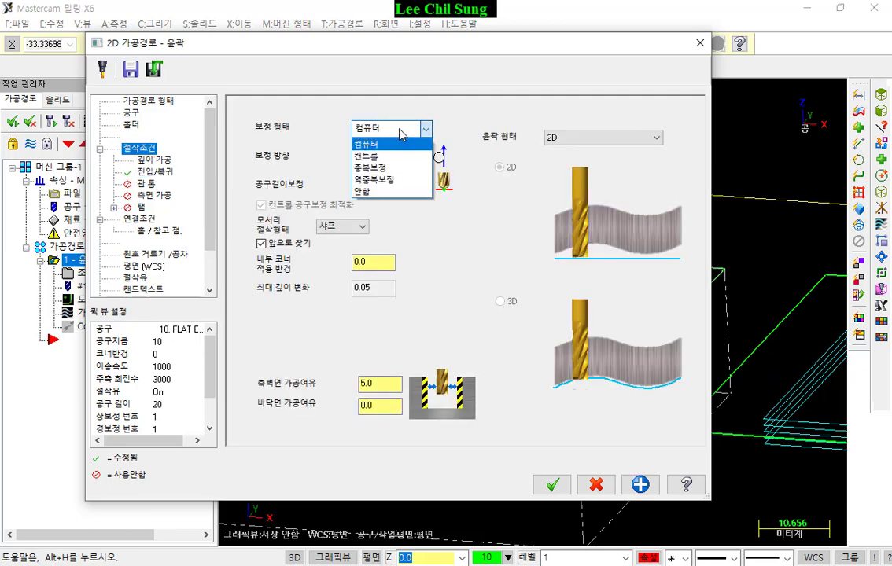
pyautogui.click(390, 168)
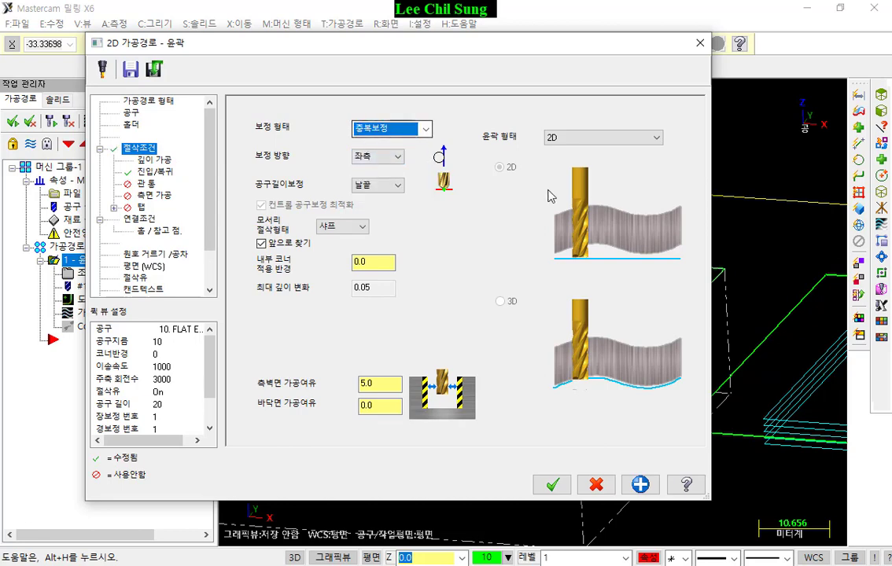
pyautogui.click(553, 484)
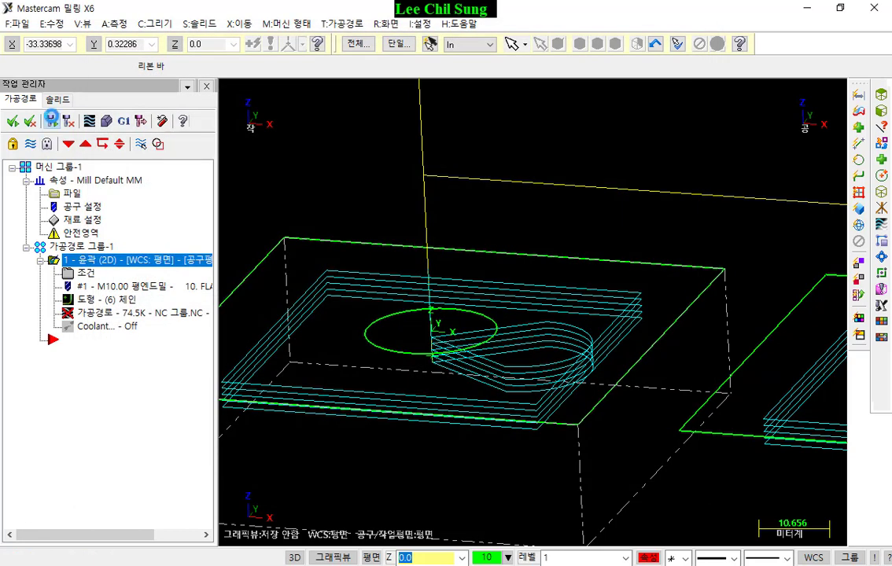
pyautogui.click(50, 120)
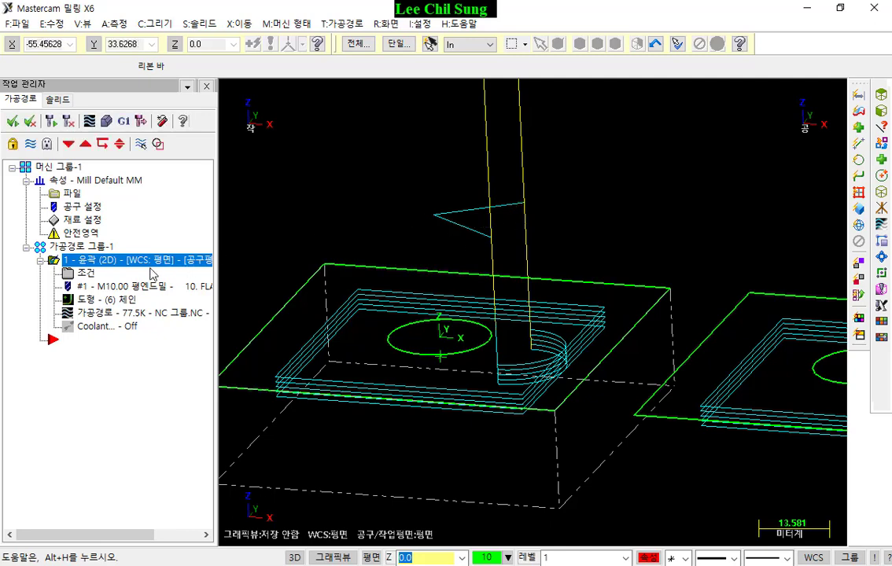
# Post the contour operation to NC 그룹.NC and open the program's backplot in the NC editor.
pyautogui.click(125, 121)
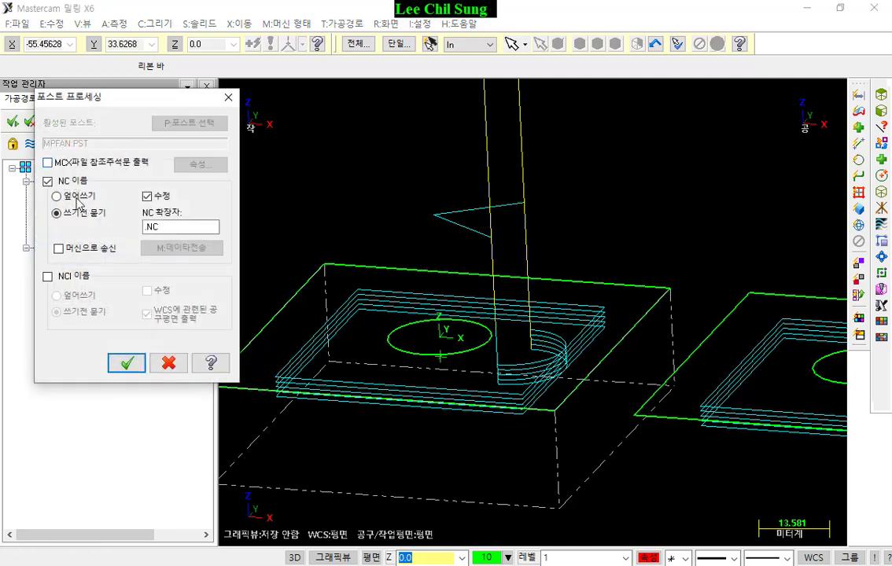
pyautogui.click(126, 361)
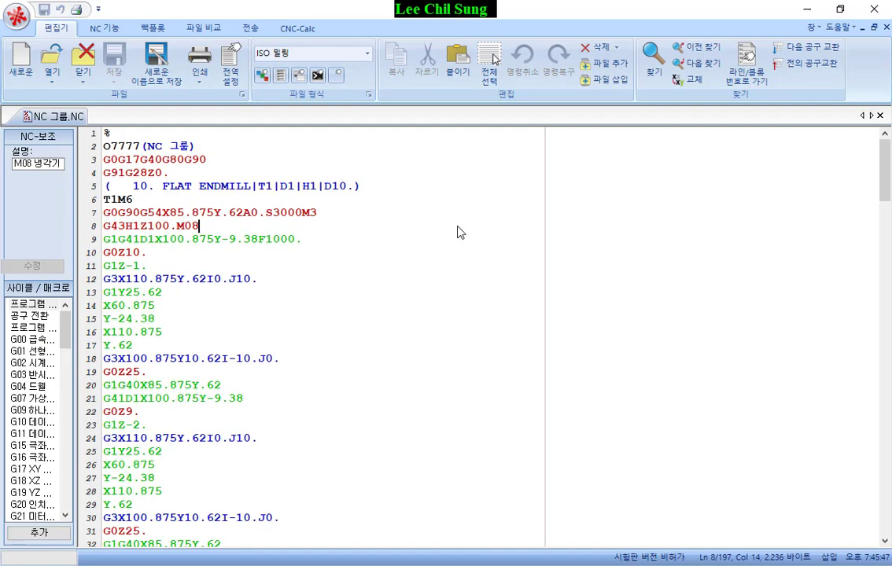
pyautogui.click(134, 29)
pyautogui.click(21, 63)
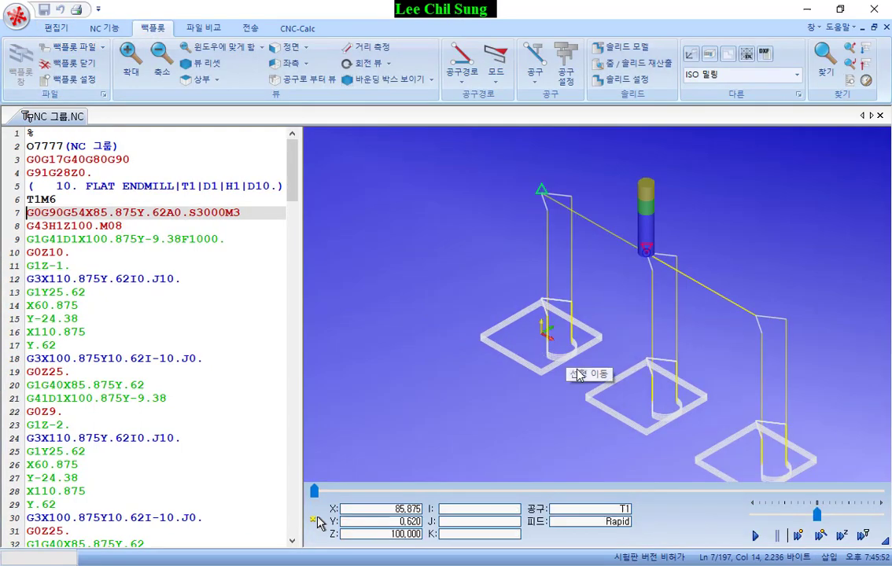
# Examine the lead moves above the part at the origin in the backplot and locate the NC block at their centre point.
pyautogui.moveTo(568, 345); pyautogui.dragTo(592, 328)
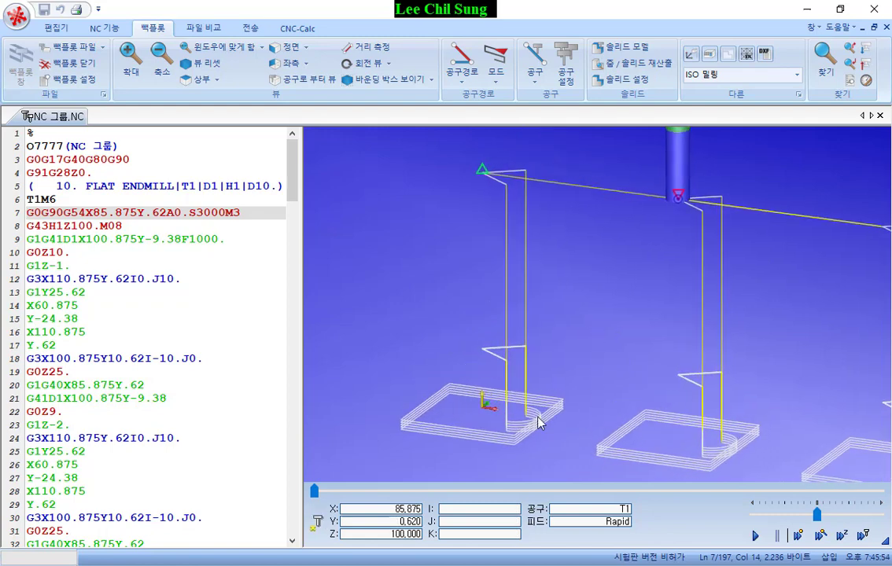
pyautogui.scroll(4, 536, 415)
pyautogui.scroll(2, 471, 365)
pyautogui.scroll(-2, 526, 341)
pyautogui.scroll(1, 526, 341)
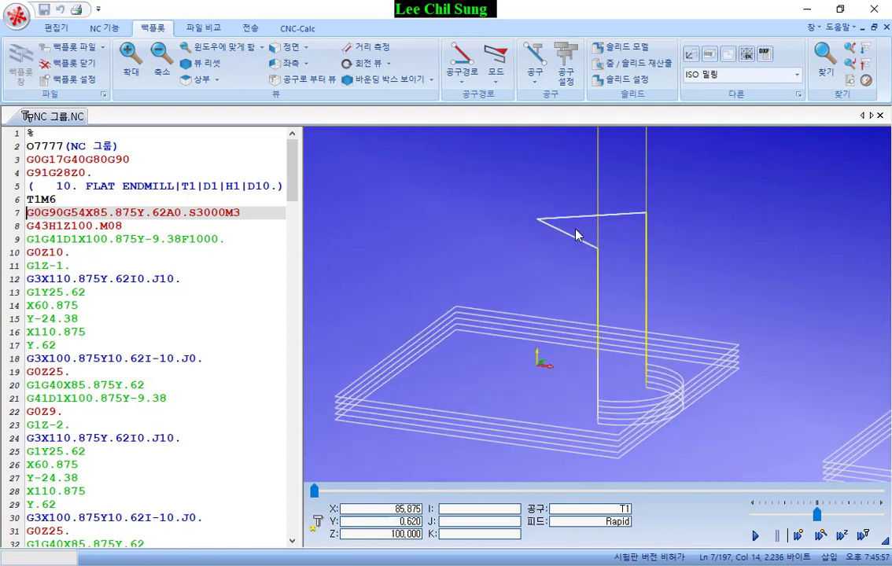
pyautogui.click(541, 224)
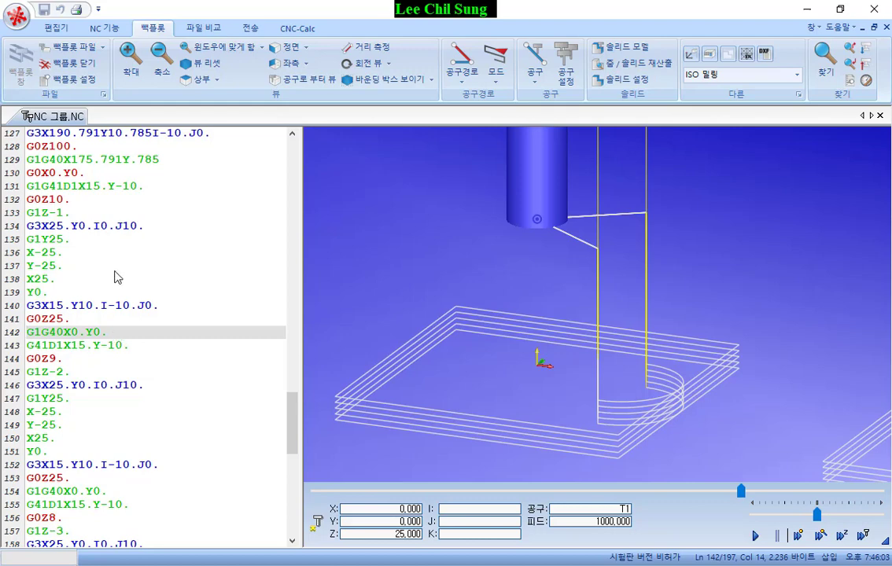
# Trace the tool through the approach blocks on lines 129 to 132, including the G41 lead-in and the rapid to Z10.
pyautogui.click(143, 188)
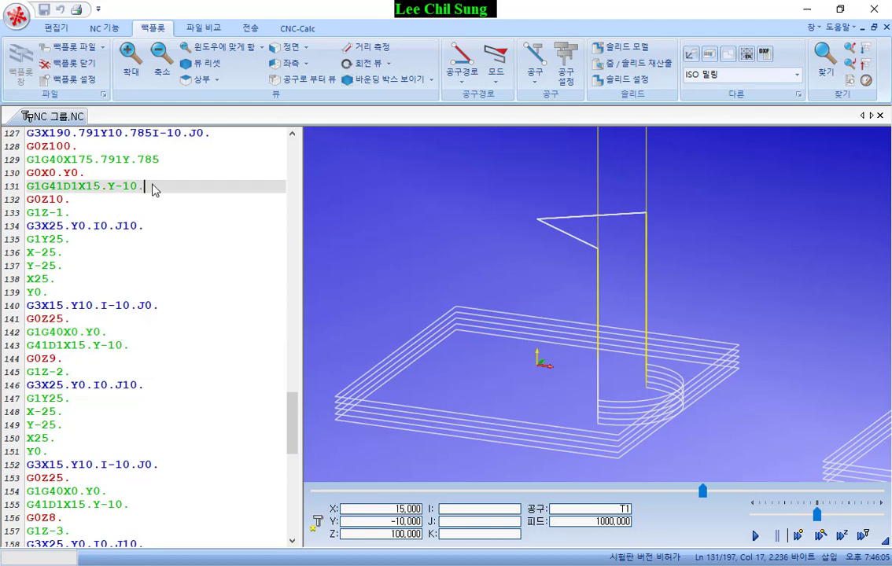
pyautogui.click(97, 174)
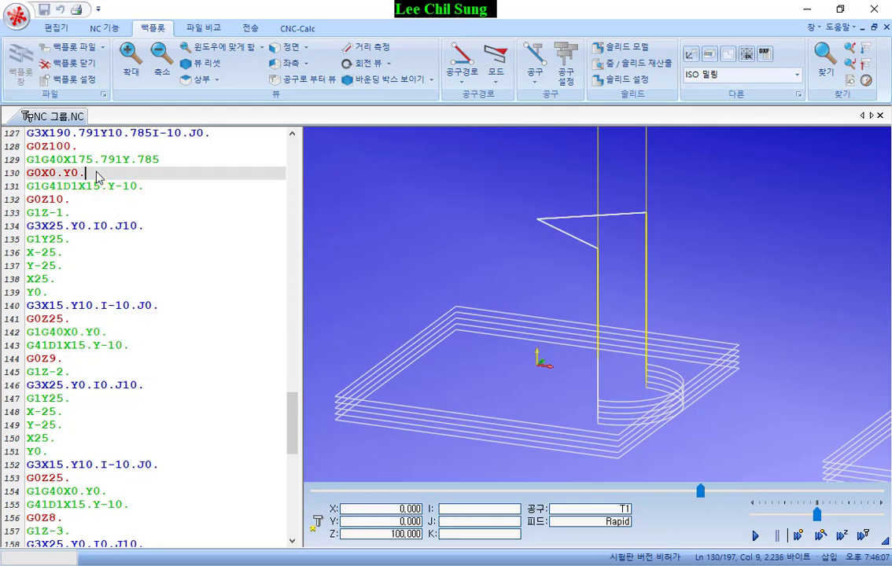
pyautogui.click(115, 161)
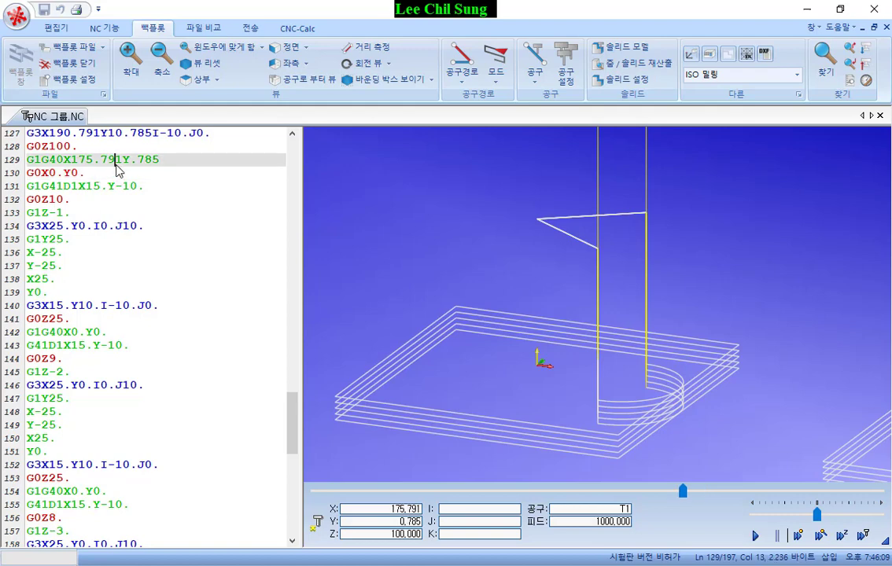
pyautogui.press('Down')
pyautogui.press('Down')
pyautogui.press('Down')
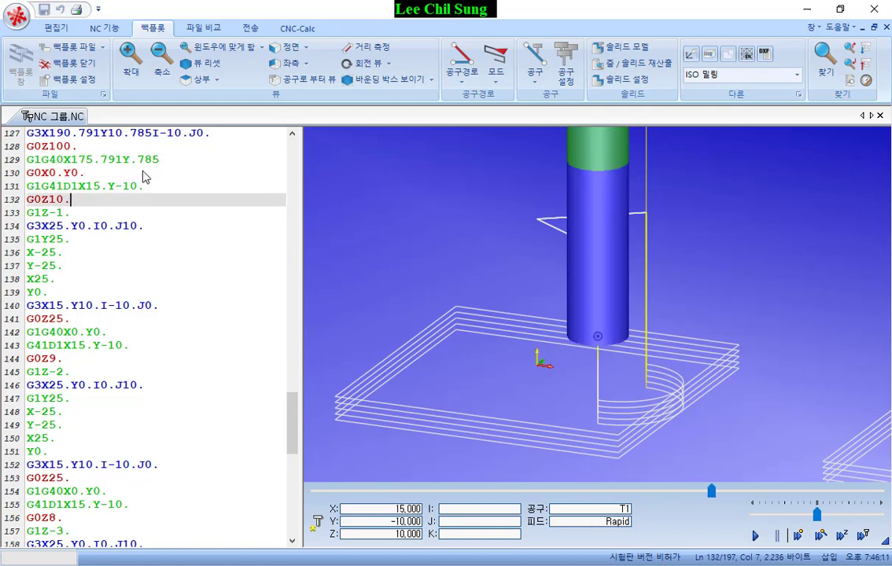
# Return to the program start and trace the first part's approach, plunge and lead-in arc from line 8 to line 12.
pyautogui.scroll(-5, 386, 294)
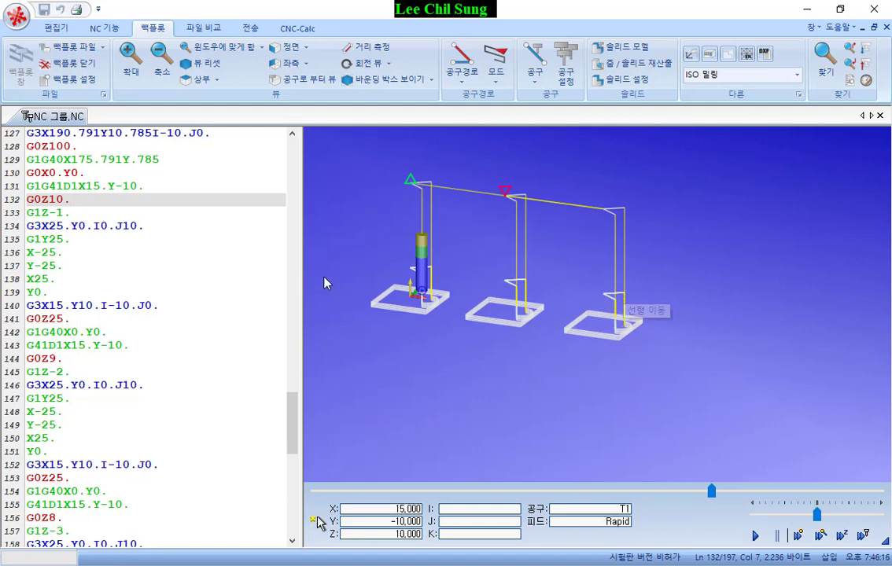
pyautogui.moveTo(292, 417); pyautogui.dragTo(288, 163)
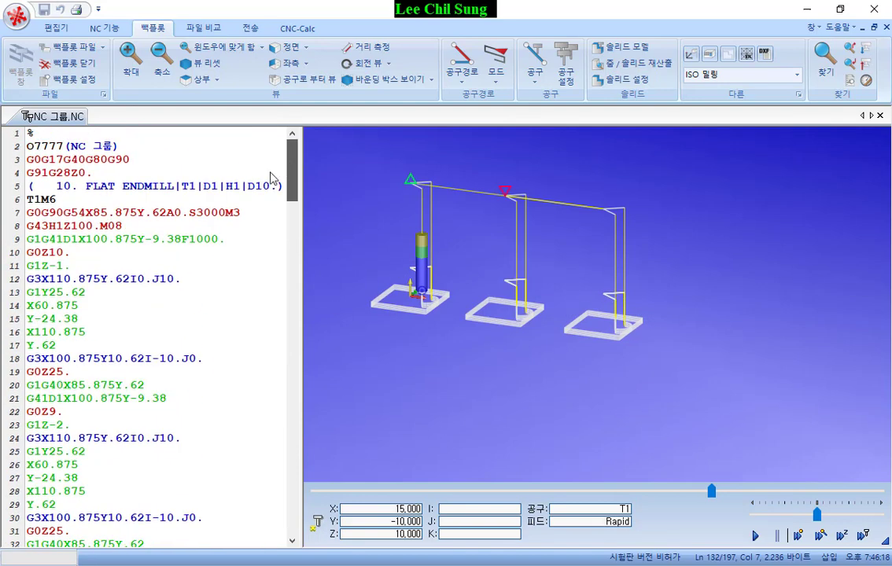
pyautogui.click(131, 243)
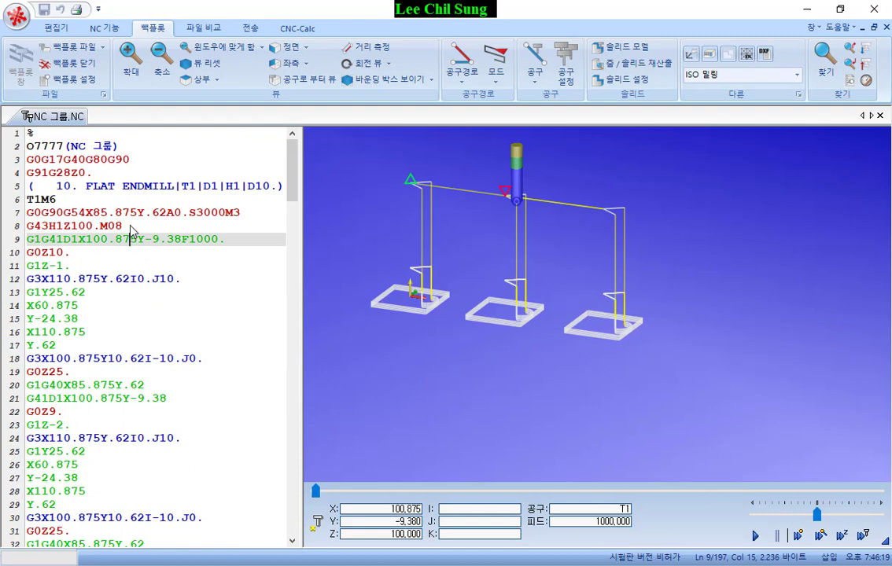
pyautogui.click(130, 226)
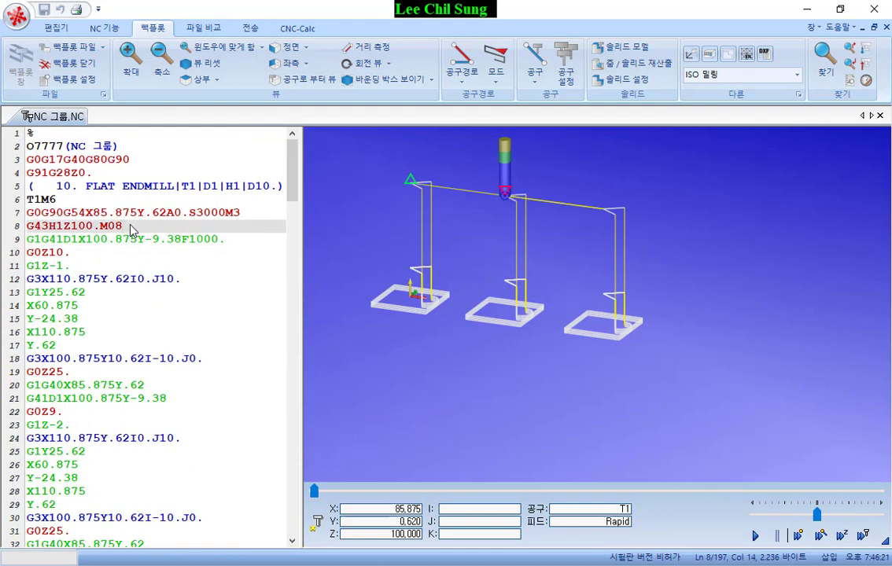
pyautogui.press('Down')
pyautogui.press('Down')
pyautogui.press('Down')
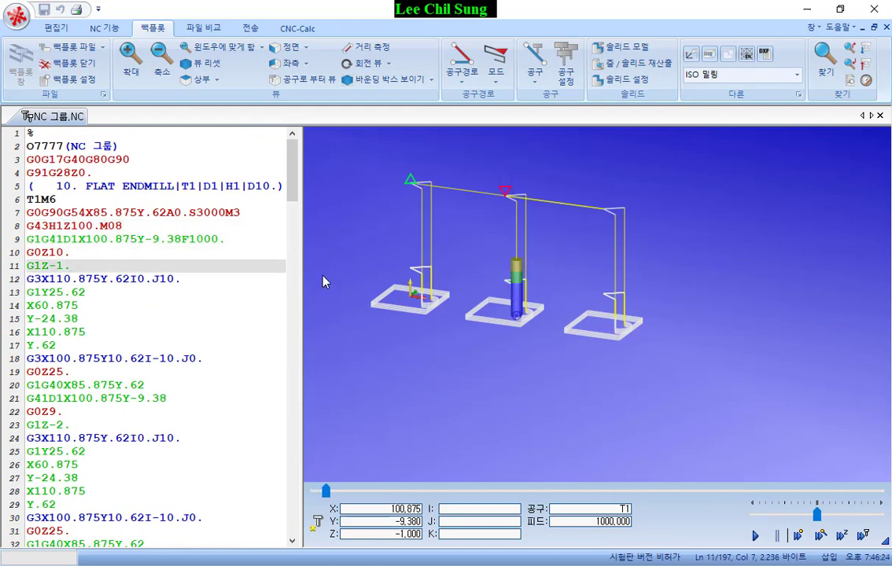
pyautogui.press('Down')
pyautogui.scroll(5, 503, 295)
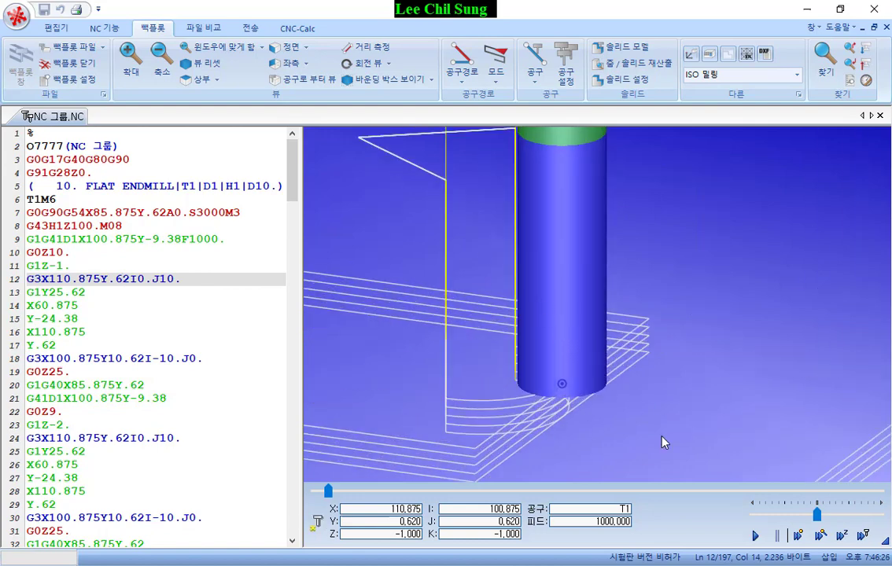
pyautogui.scroll(-5, 519, 283)
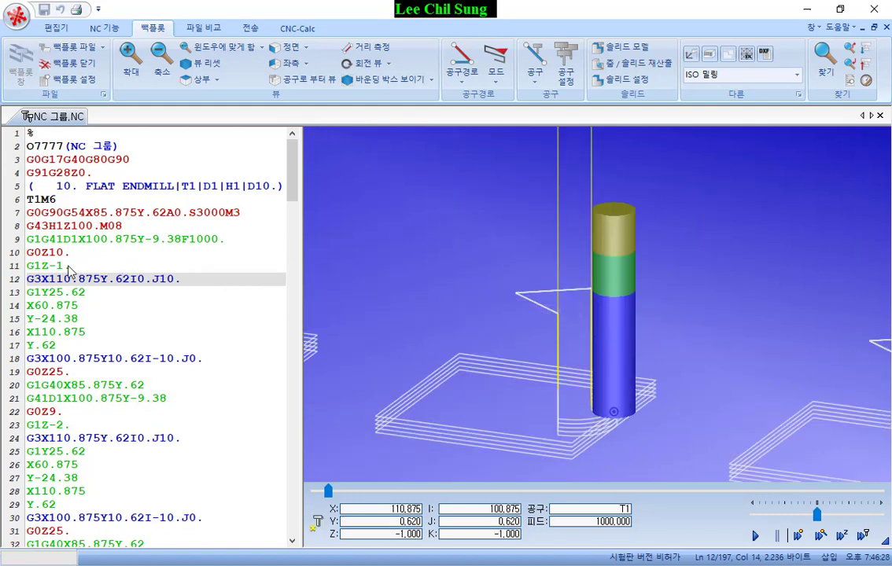
# Recheck the plunge, lead-in arc and first contour moves on lines 11 to 14, and inspect the tool at line 9's G41 move.
pyautogui.click(66, 267)
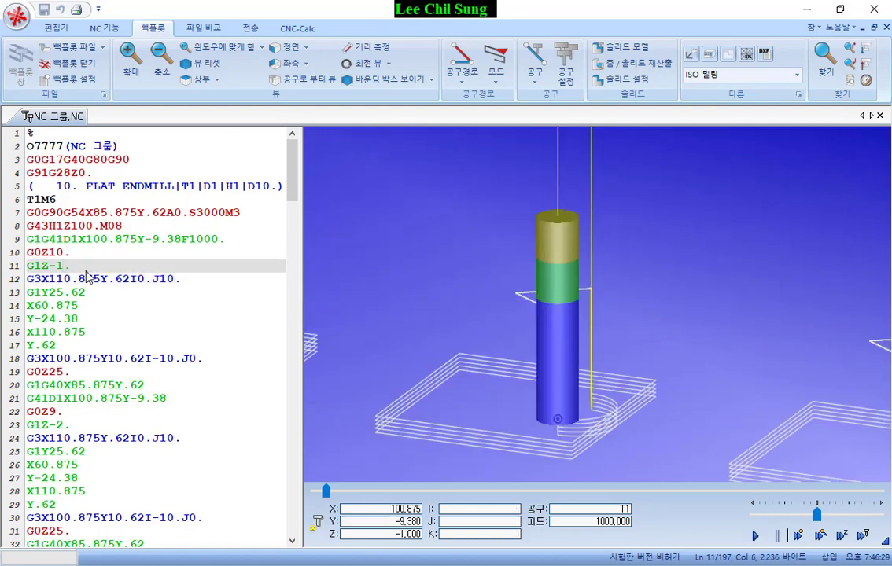
pyautogui.click(79, 279)
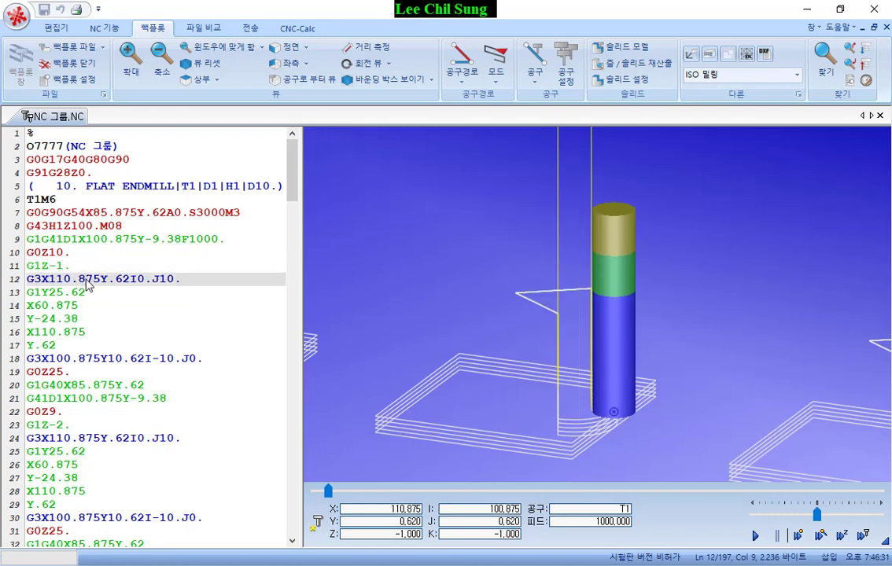
pyautogui.click(83, 293)
pyautogui.click(83, 306)
pyautogui.click(87, 240)
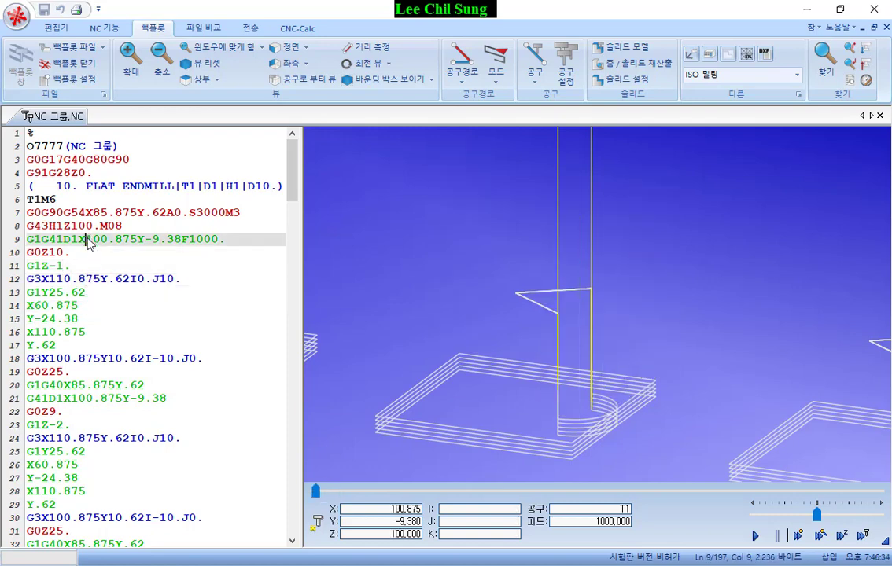
pyautogui.scroll(-6, 549, 441)
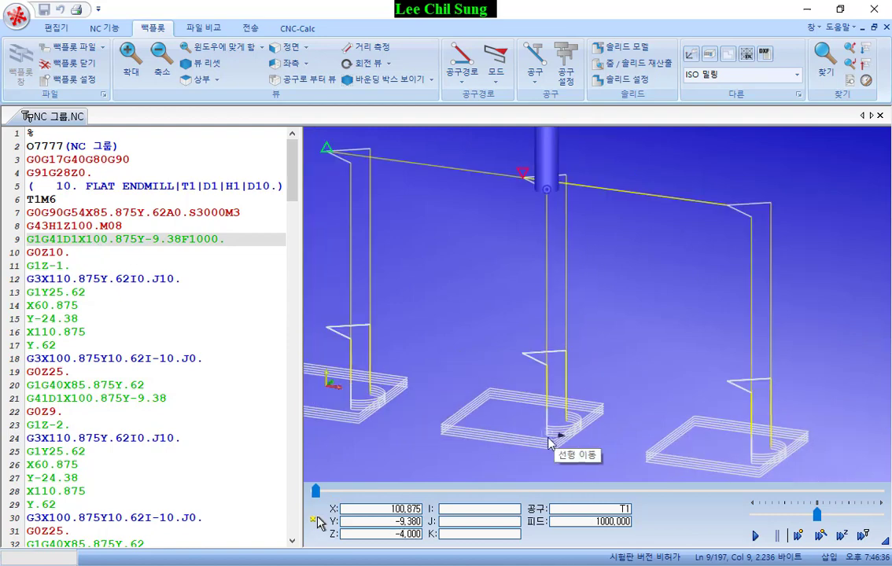
pyautogui.scroll(3, 574, 316)
pyautogui.scroll(3, 575, 320)
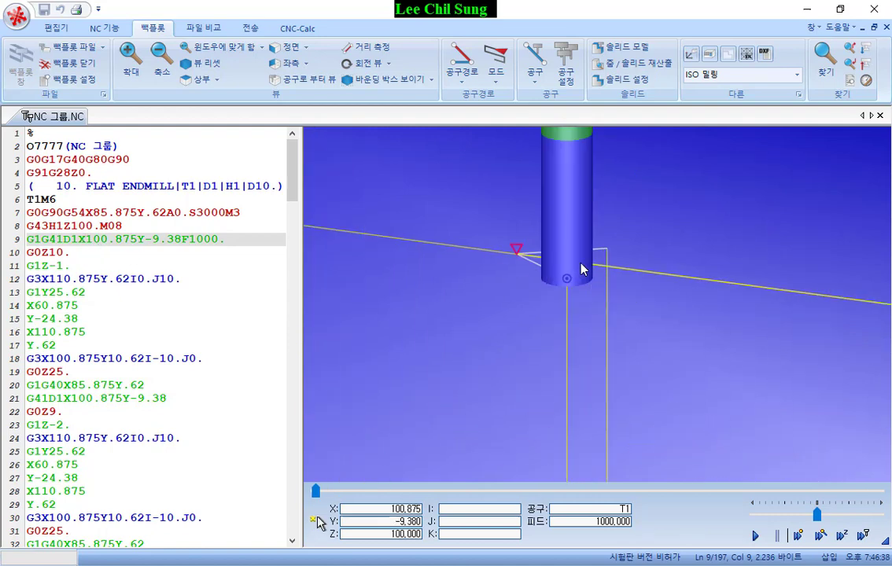
# Compare the tool's position at line 8's Z100 block with line 9's G41 lead-in move above the middle part.
pyautogui.click(26, 241)
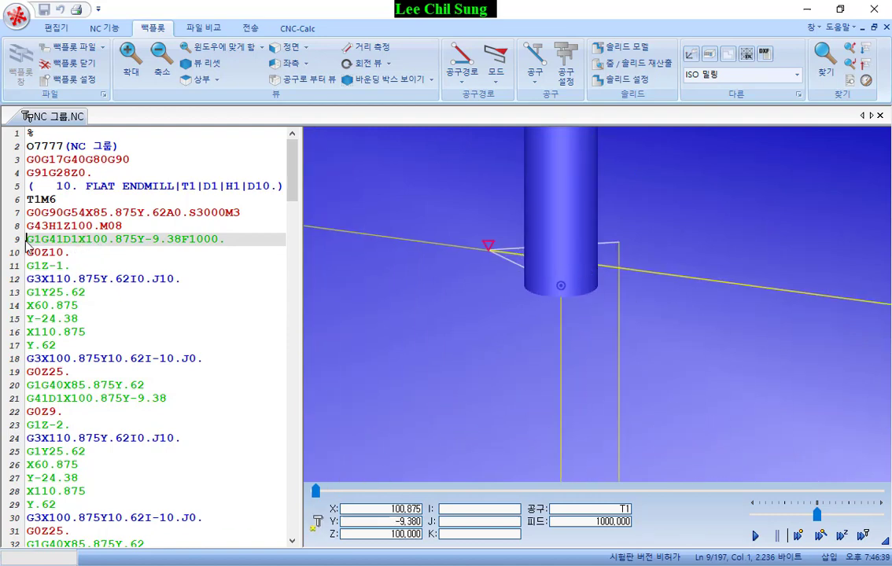
pyautogui.scroll(-5, 569, 245)
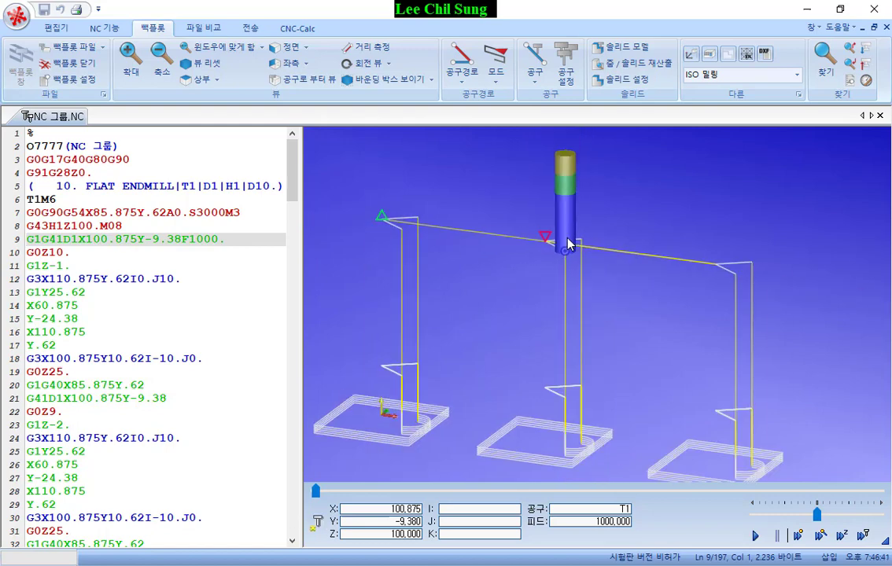
pyautogui.click(156, 229)
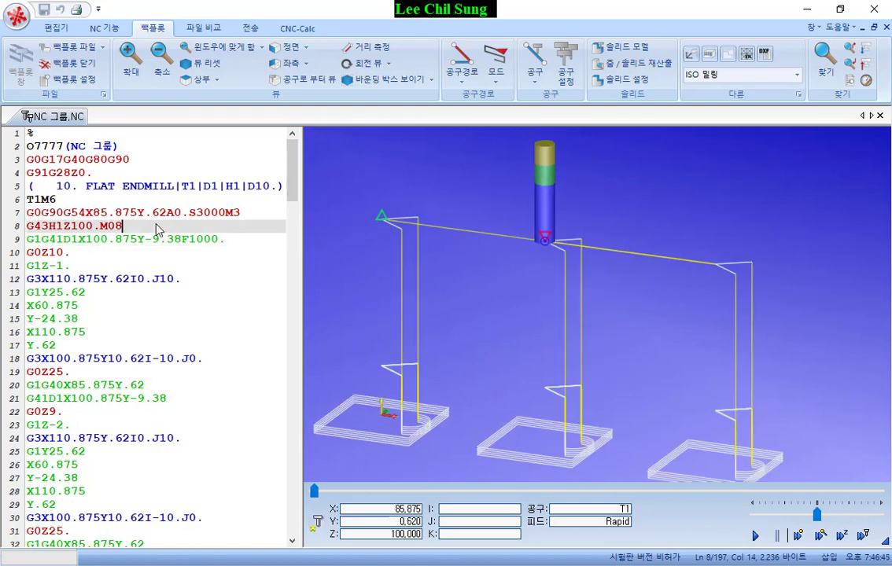
pyautogui.press('Down')
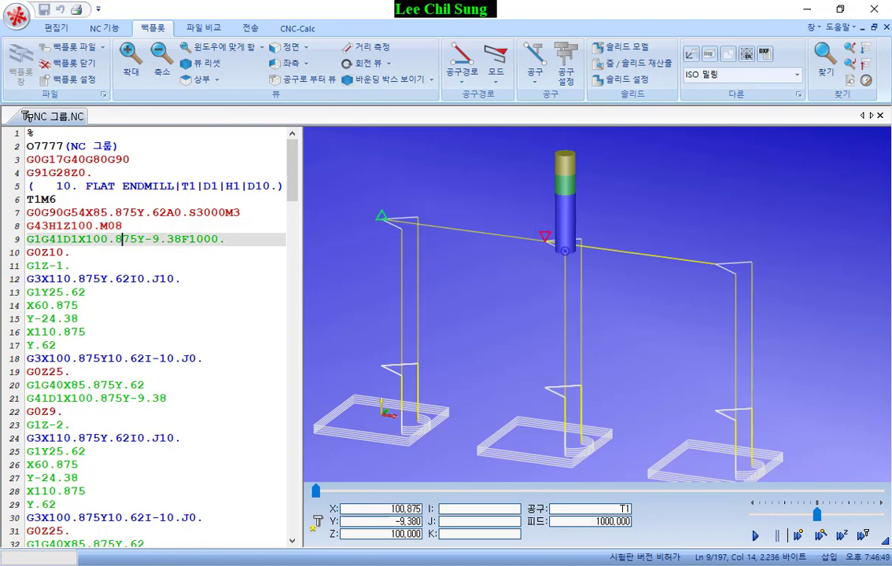
# Switch to Mastercam and turn off the clearance height in the 2D contour's linking parameters.
pyautogui.hotkey('alt', 'Tab')
pyautogui.click(88, 272)
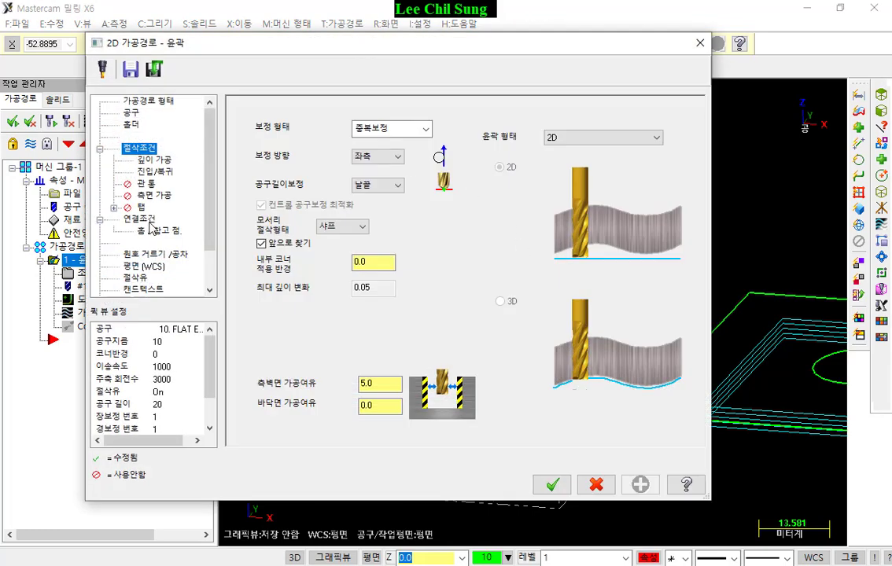
pyautogui.click(148, 221)
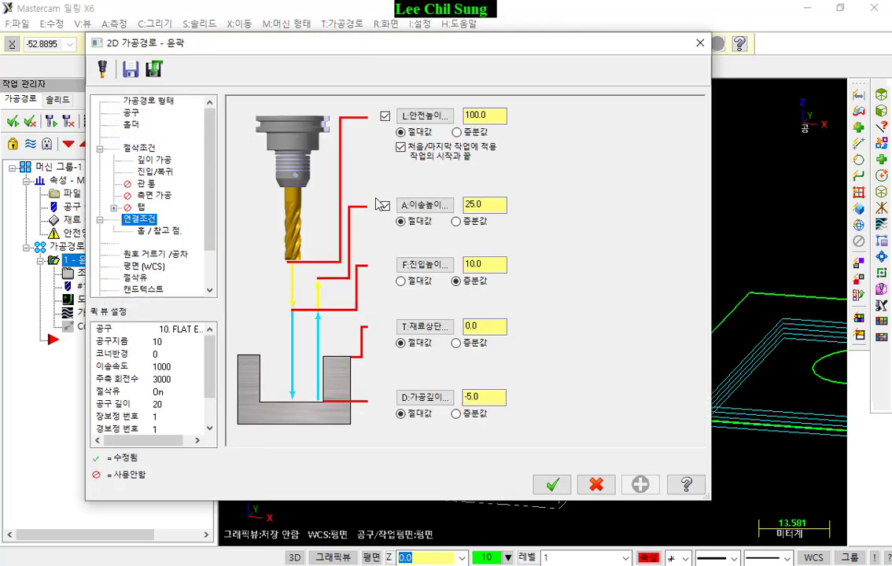
pyautogui.click(385, 116)
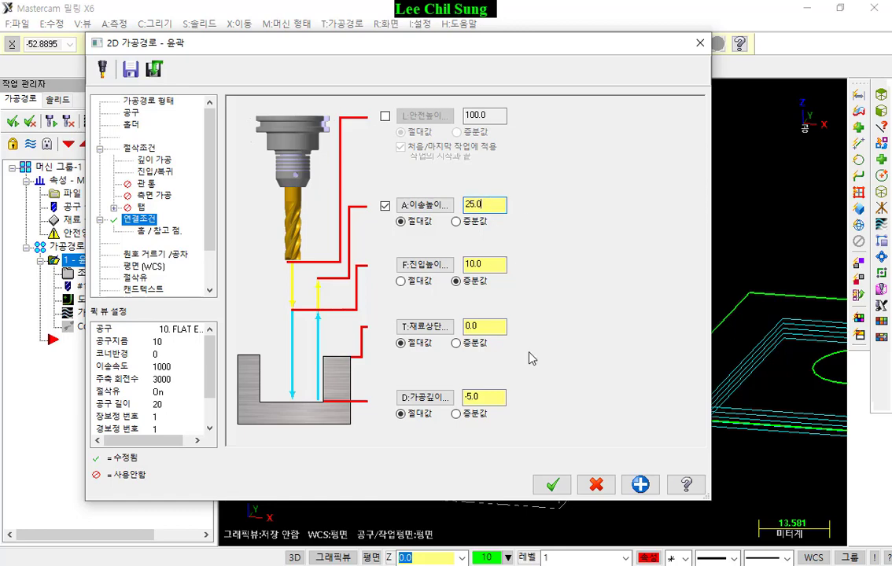
pyautogui.click(552, 484)
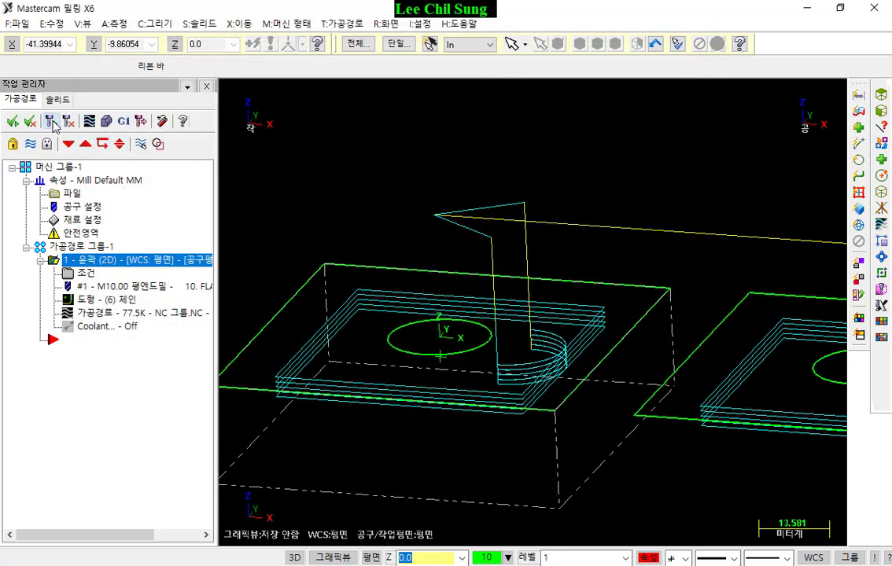
# Regenerate and post the contour toolpath over the existing NC file, and reload the code in the NC editor.
pyautogui.scroll(-5, 474, 279)
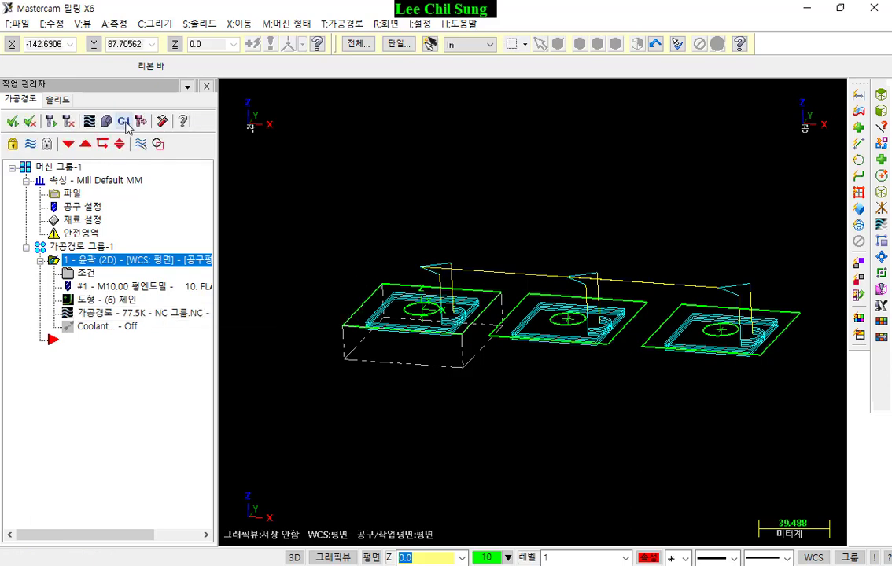
pyautogui.click(125, 122)
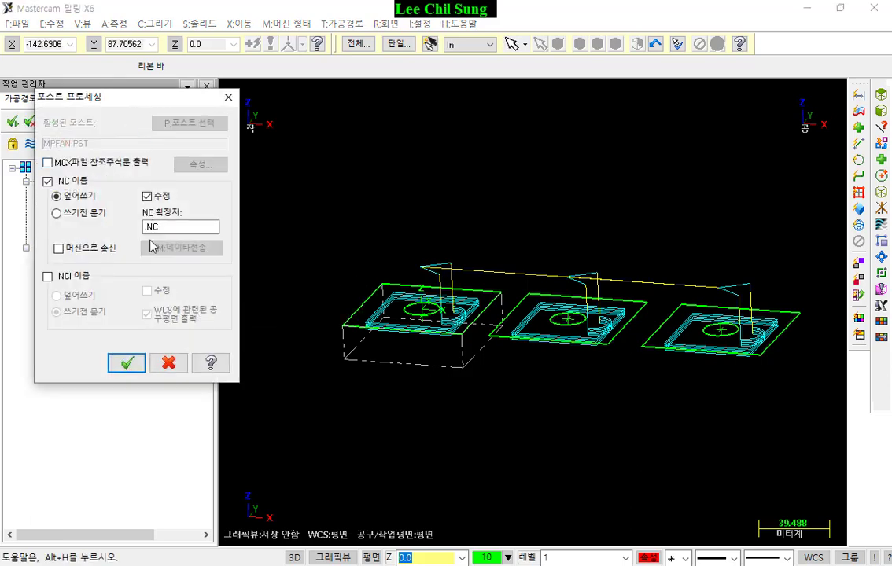
pyautogui.click(127, 365)
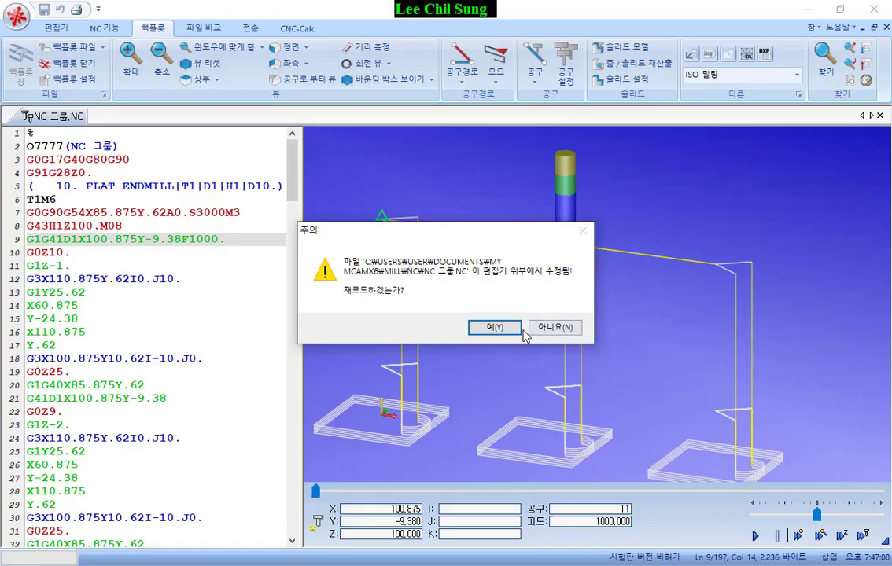
pyautogui.click(494, 328)
# Inspect the reposted backplot around the middle part's start point, checking lines 8 and 9 at the Z25 height.
pyautogui.scroll(5, 344, 393)
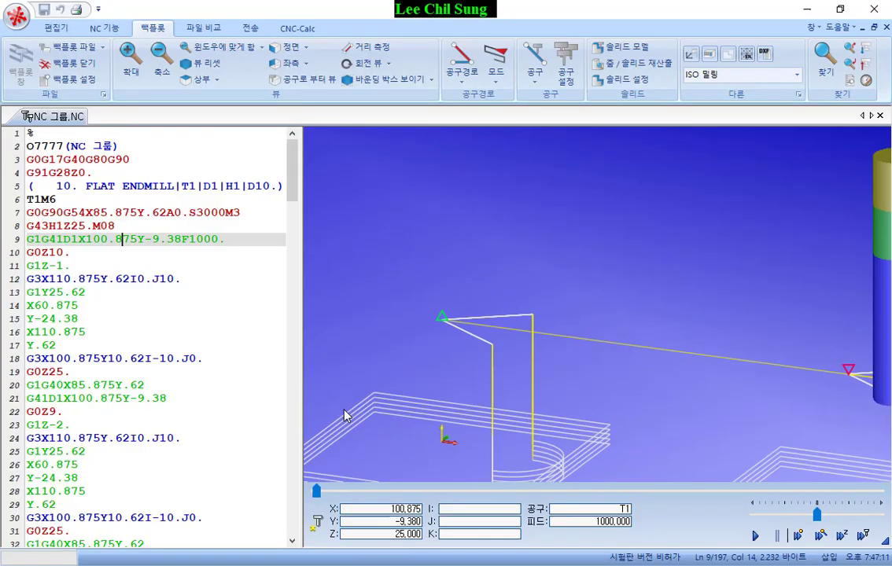
pyautogui.scroll(-5, 532, 188)
pyautogui.click(117, 225)
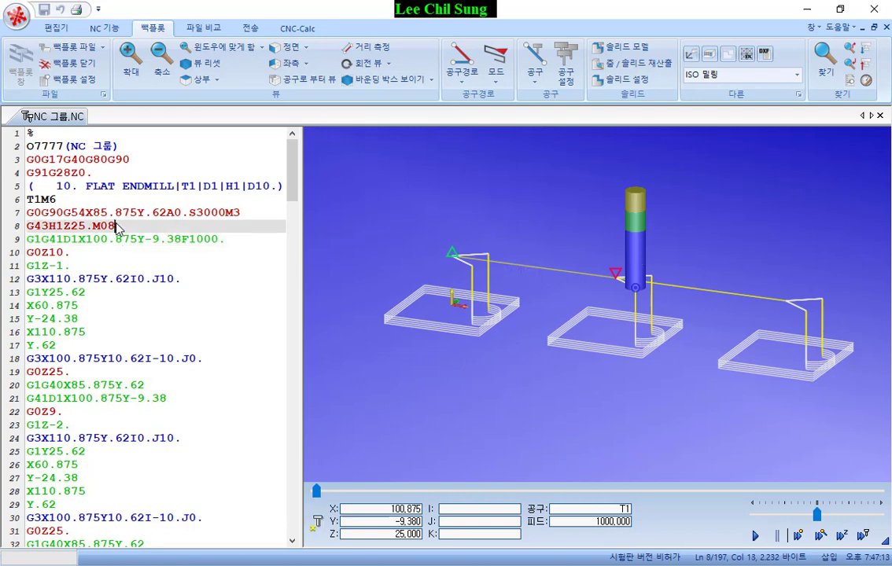
pyautogui.click(103, 240)
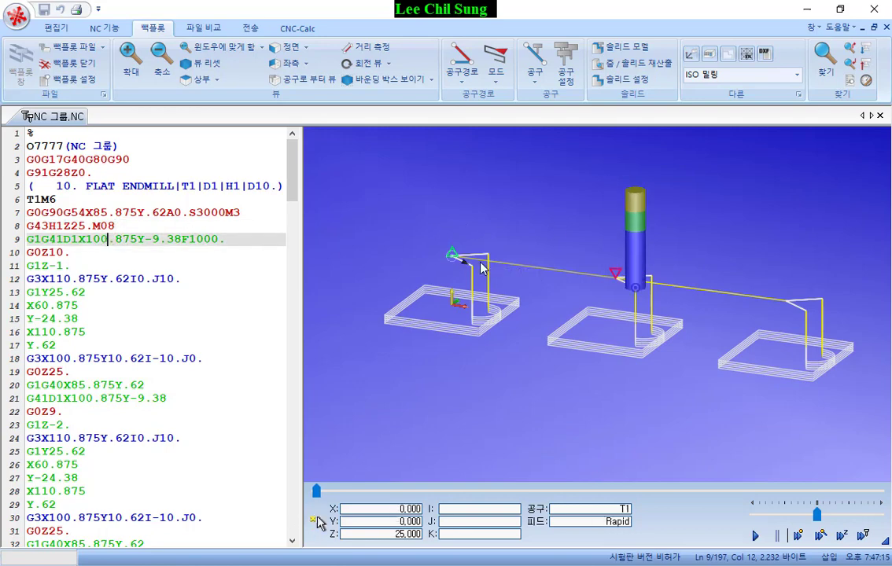
pyautogui.scroll(2, 687, 291)
pyautogui.scroll(2, 484, 234)
pyautogui.scroll(-5, 491, 294)
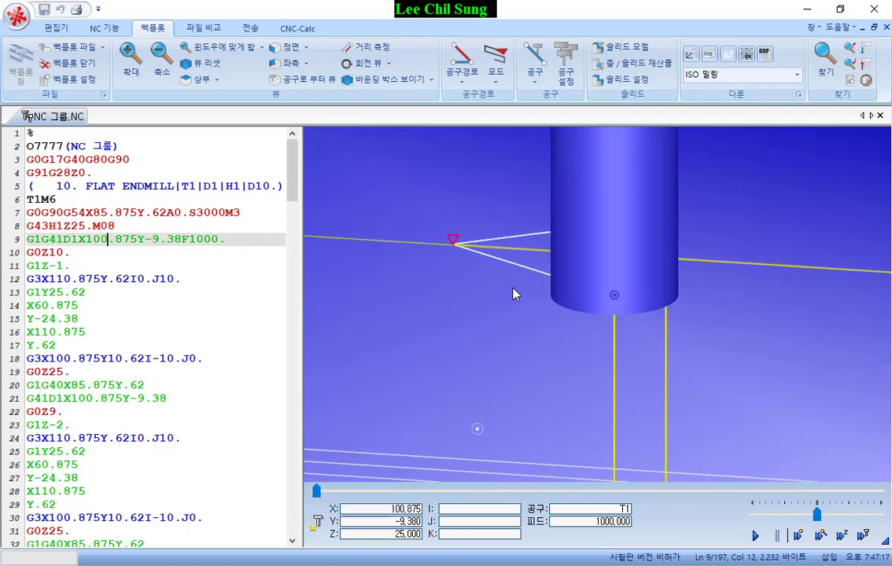
pyautogui.scroll(3, 556, 268)
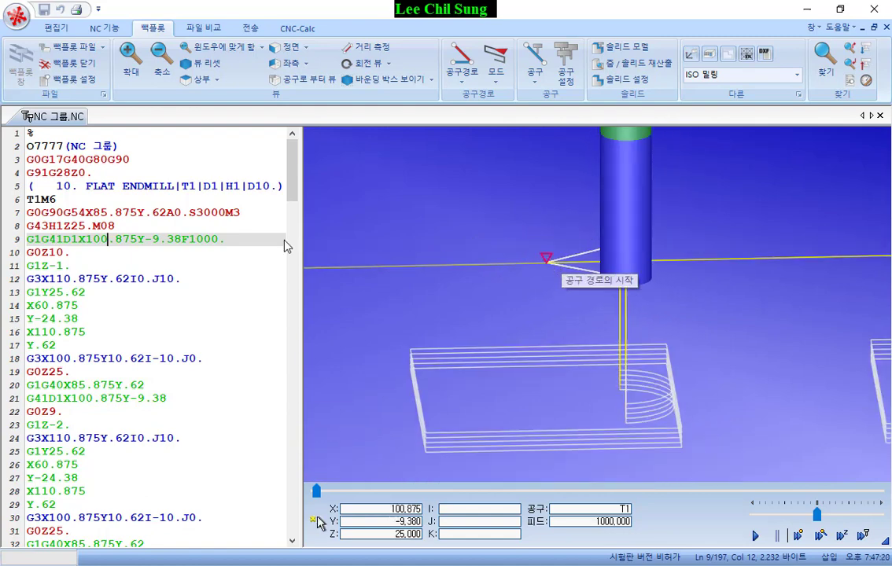
# Alternate the tool between line 8's Z25 block and line 9's lead-in move, and highlight G1G41D1 on line 9.
pyautogui.click(117, 225)
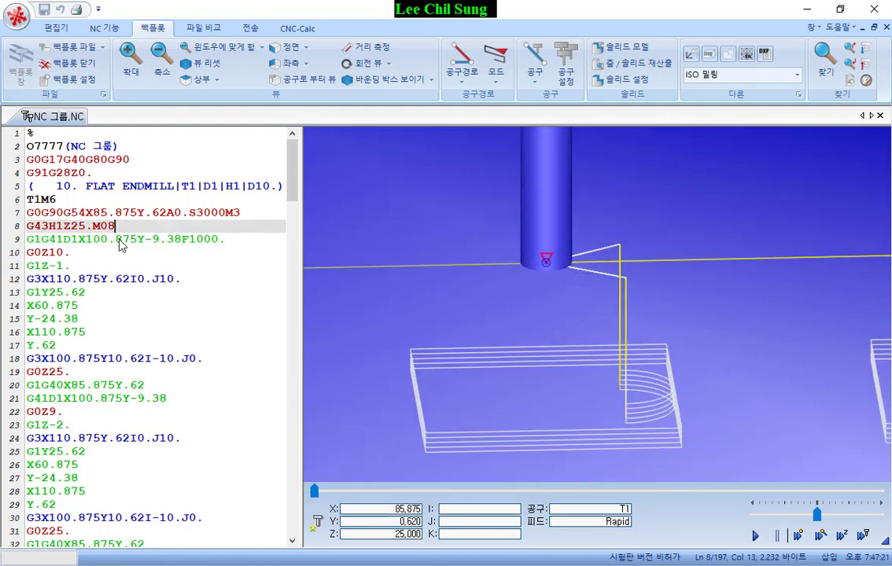
pyautogui.click(118, 241)
pyautogui.click(120, 226)
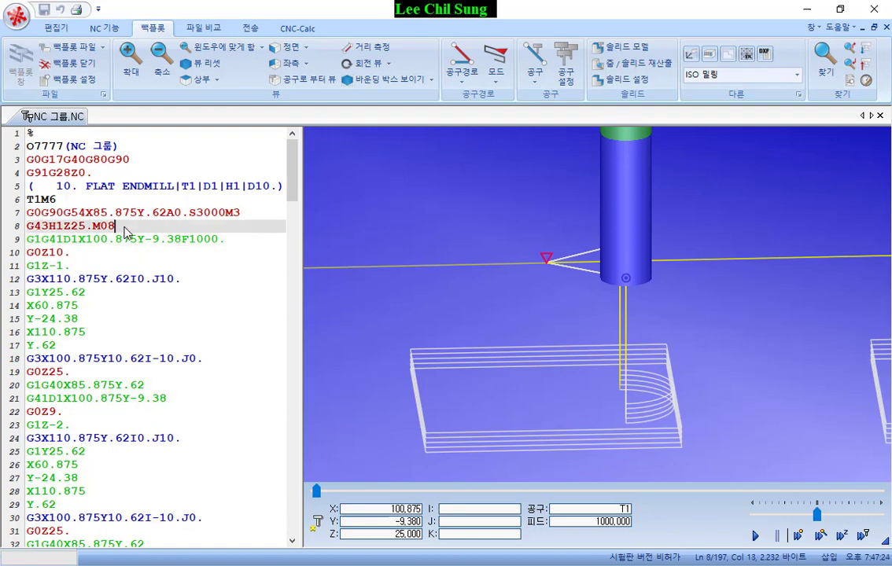
pyautogui.click(122, 238)
pyautogui.click(123, 226)
pyautogui.click(129, 239)
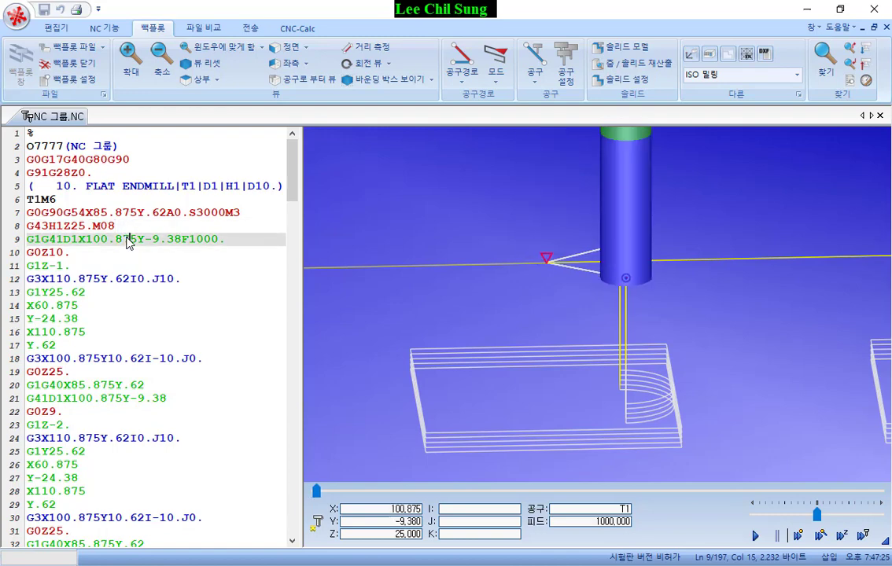
pyautogui.moveTo(78, 239); pyautogui.dragTo(29, 241)
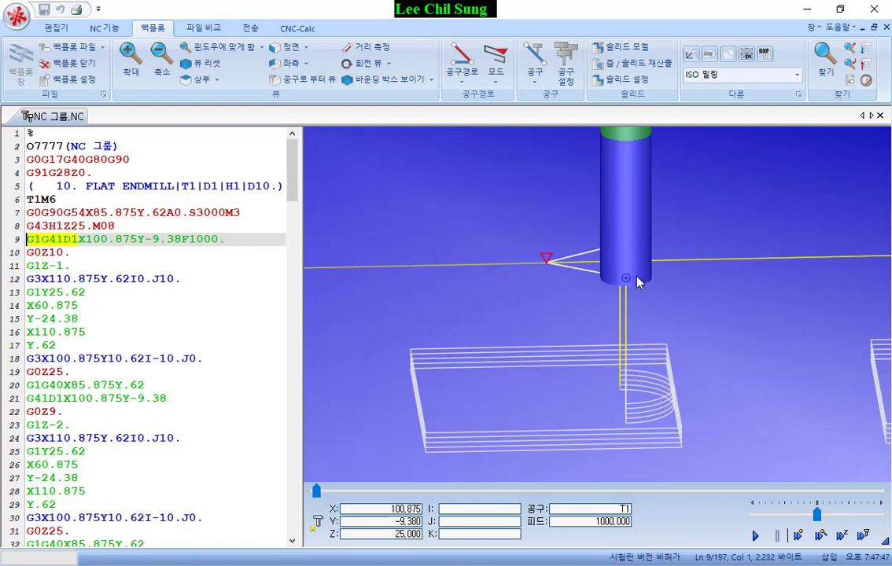
# Trace the rapid, plunge and lead-in arc on lines 10 to 12, and highlight the G41D1 compensation code on line 9.
pyautogui.click(74, 253)
pyautogui.click(75, 267)
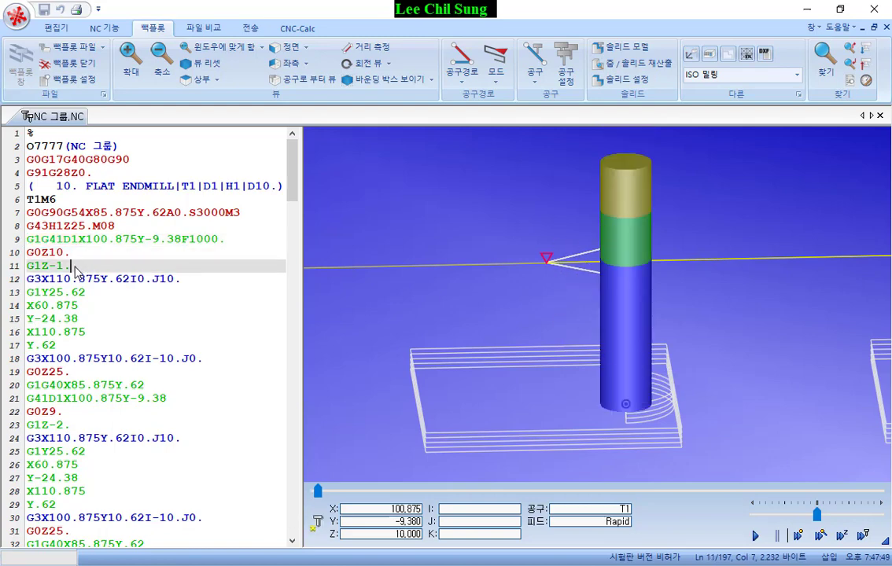
pyautogui.click(77, 278)
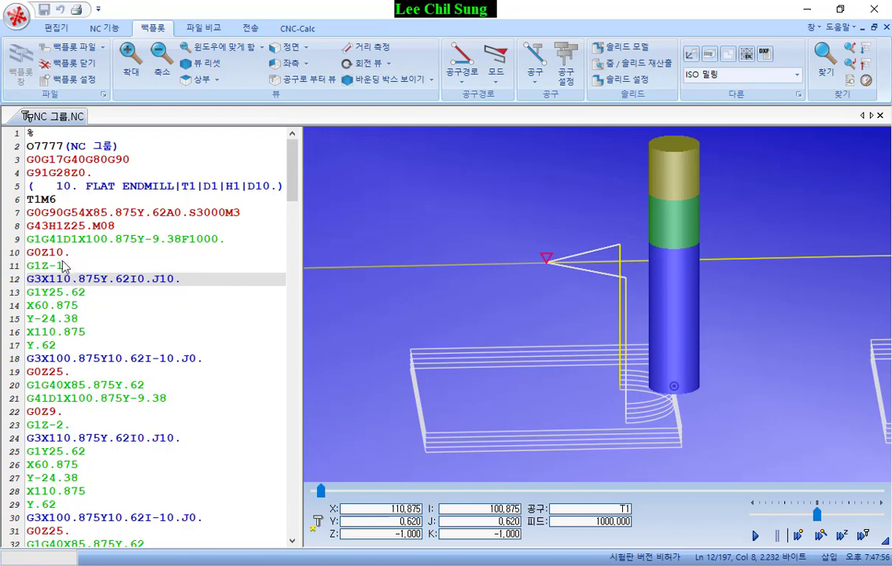
pyautogui.moveTo(78, 241); pyautogui.dragTo(41, 238)
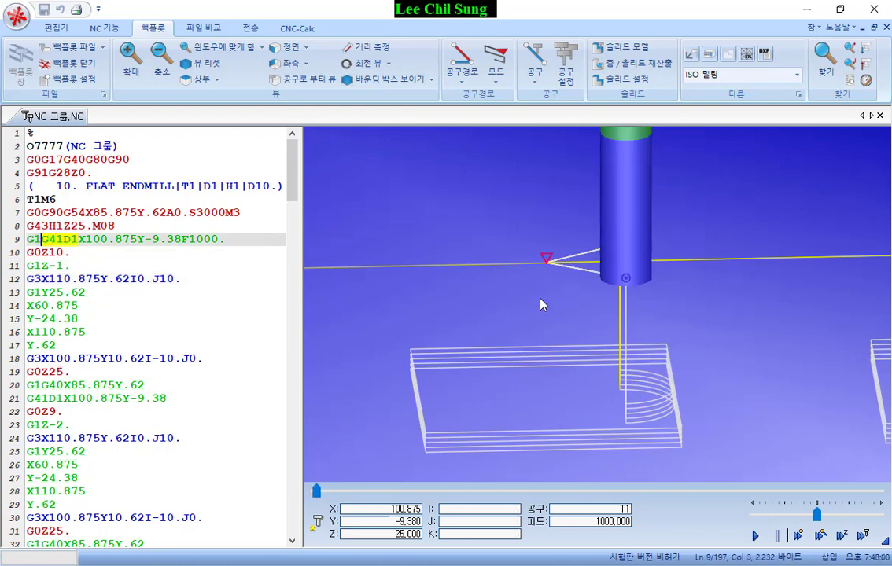
# Trace the lead-out arc, Z25 retract and following moves on lines 18 to 21, and highlight line 20's G40 cancel block.
pyautogui.click(177, 401)
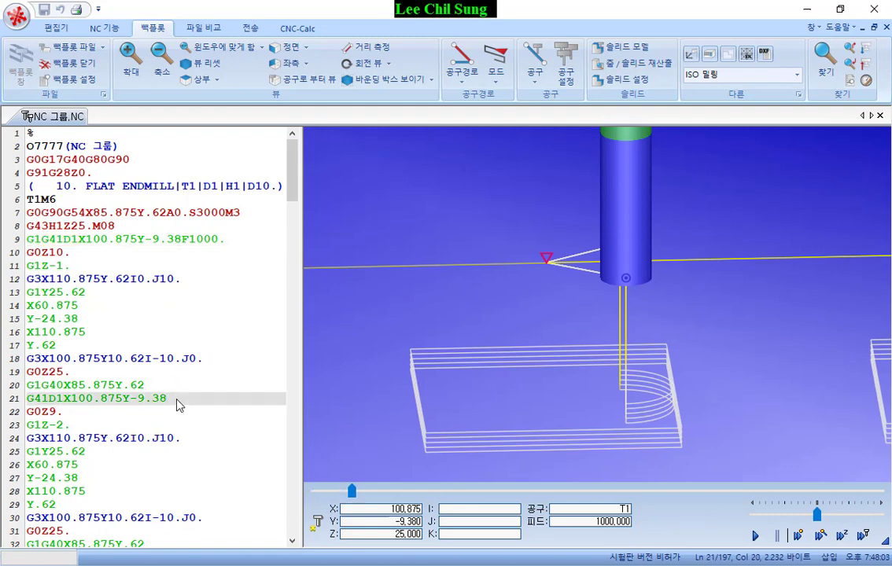
pyautogui.click(169, 385)
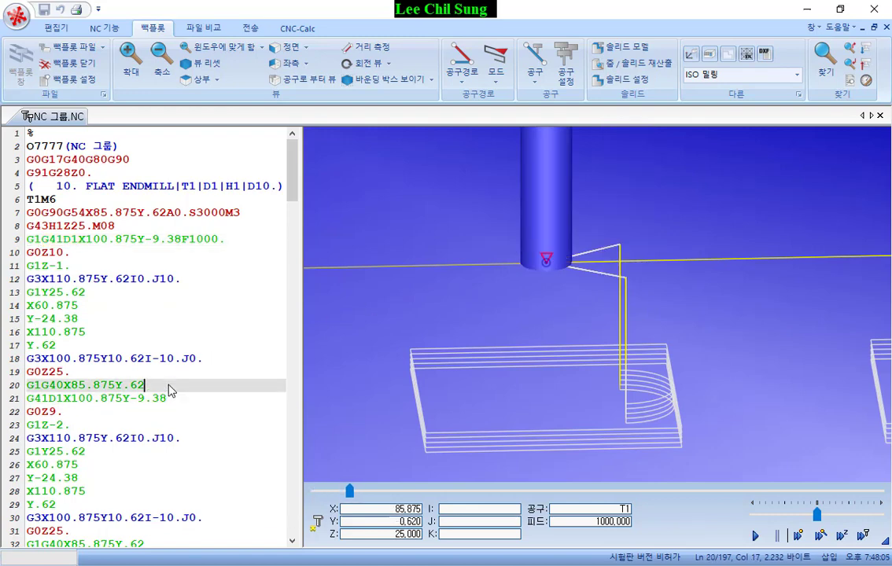
pyautogui.click(143, 373)
pyautogui.click(213, 361)
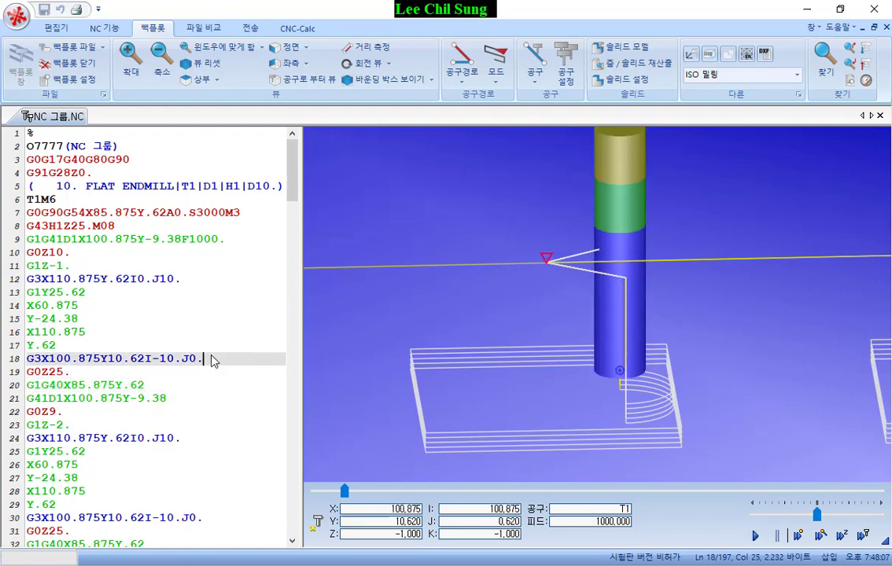
pyautogui.click(206, 375)
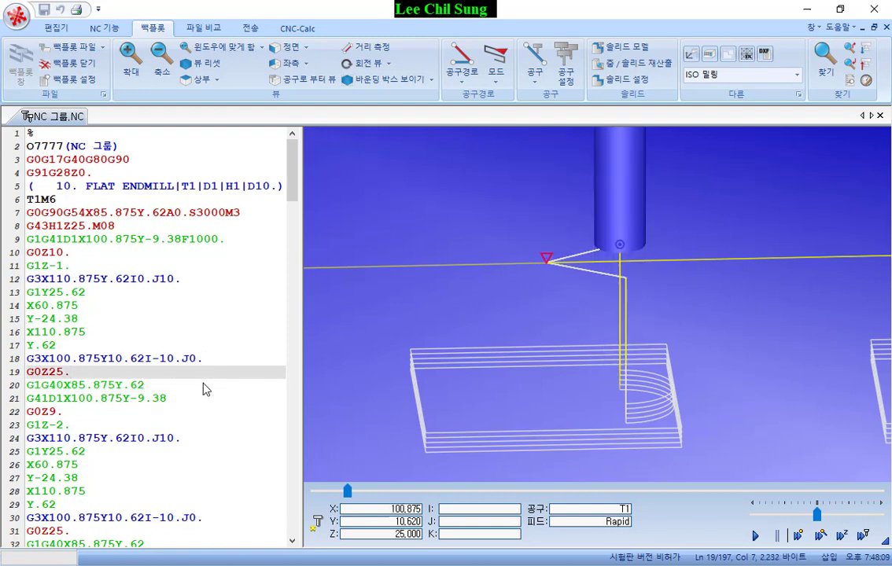
pyautogui.moveTo(203, 388); pyautogui.dragTo(14, 389)
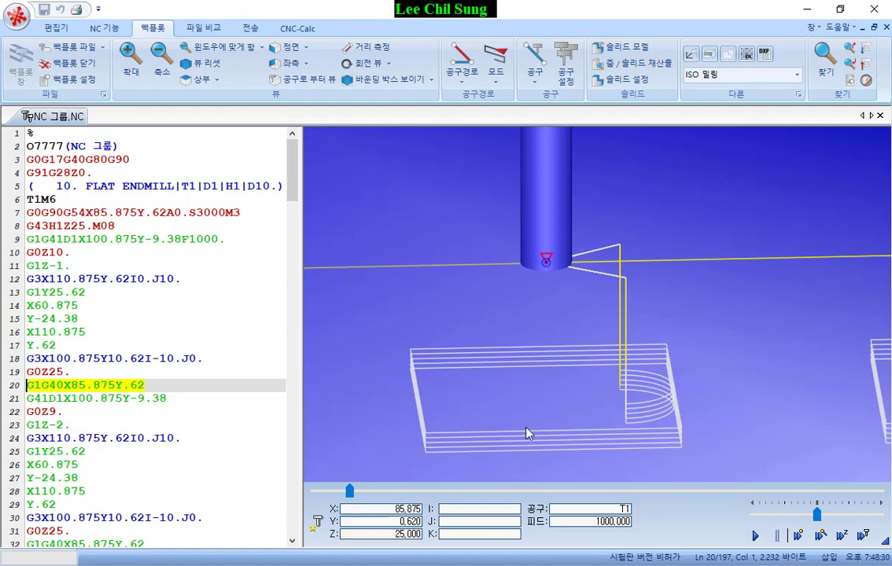
pyautogui.scroll(-3, 511, 250)
pyautogui.scroll(2, 540, 281)
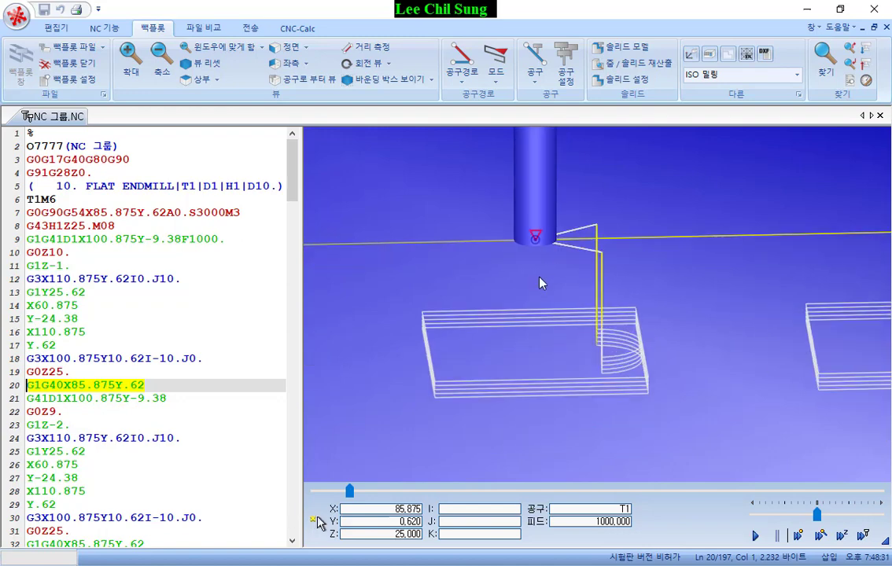
# Close the NC editor and turn off the contour's plunge-after-lead-in and retract-before-lead-out options in Mastercam.
pyautogui.hotkey('alt', 'F4')
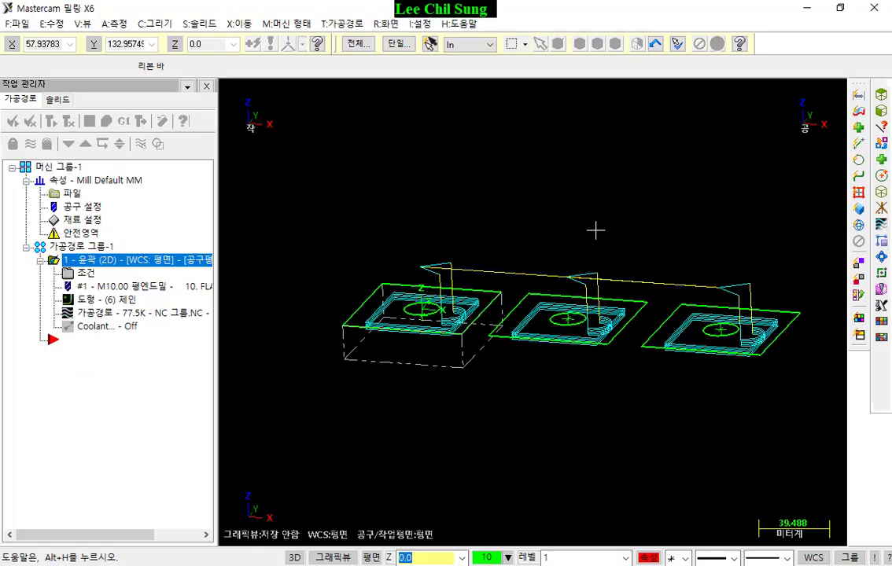
pyautogui.click(83, 273)
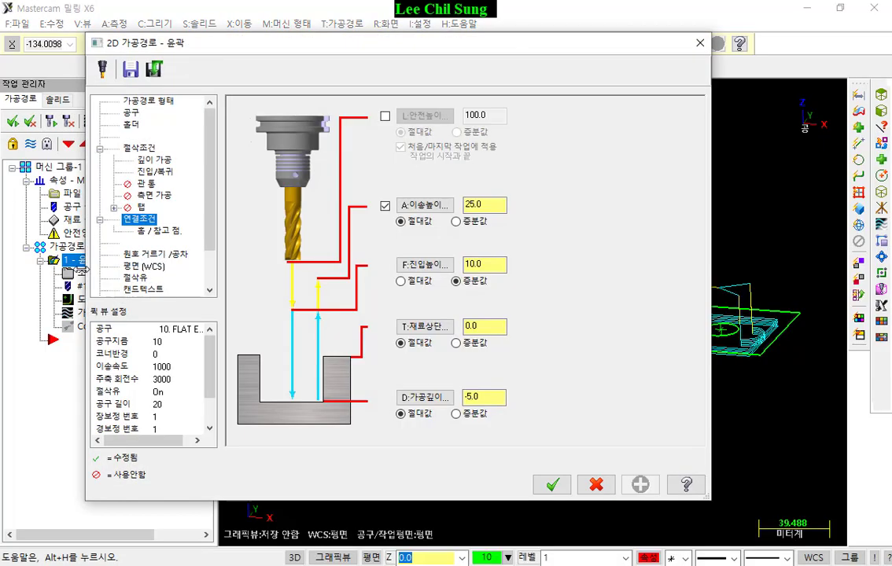
pyautogui.click(161, 173)
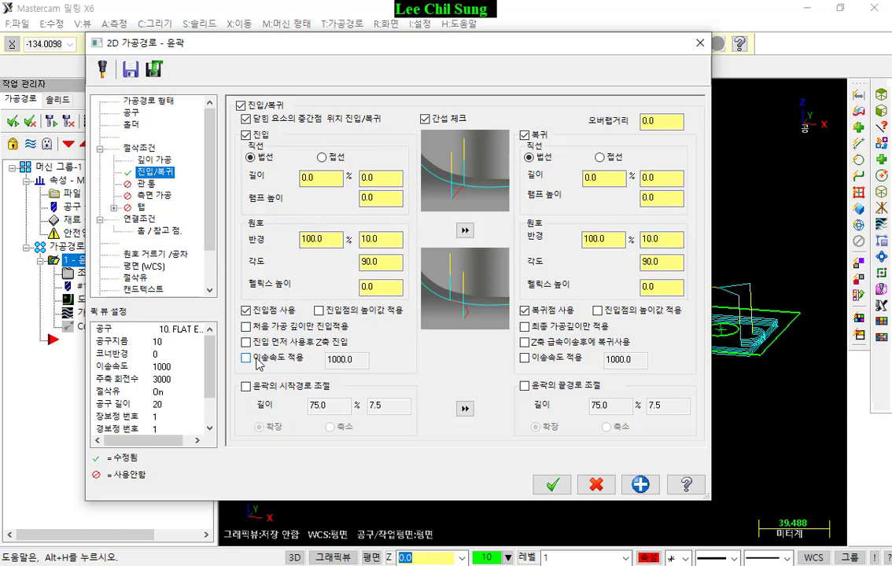
# Examine the cutting feed rate in the 2D contour's tool settings.
pyautogui.click(133, 114)
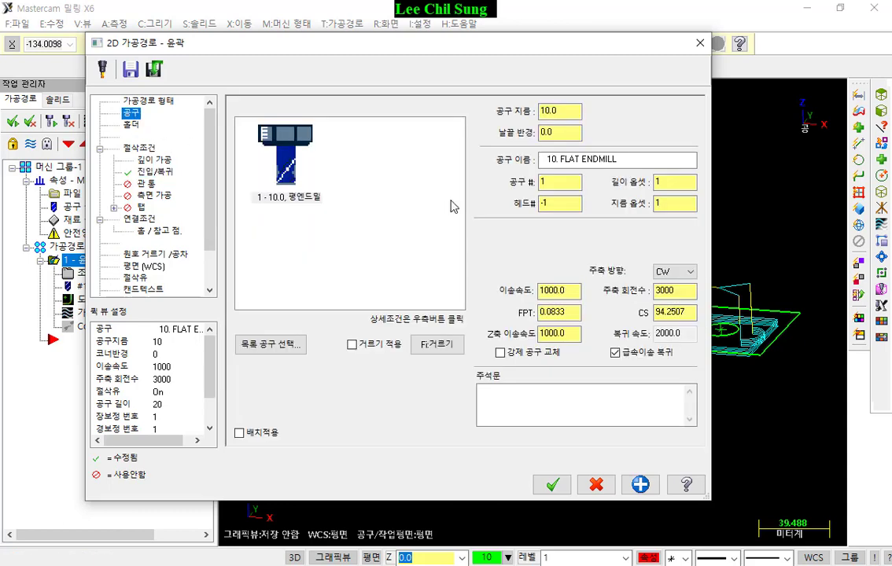
pyautogui.doubleClick(576, 290)
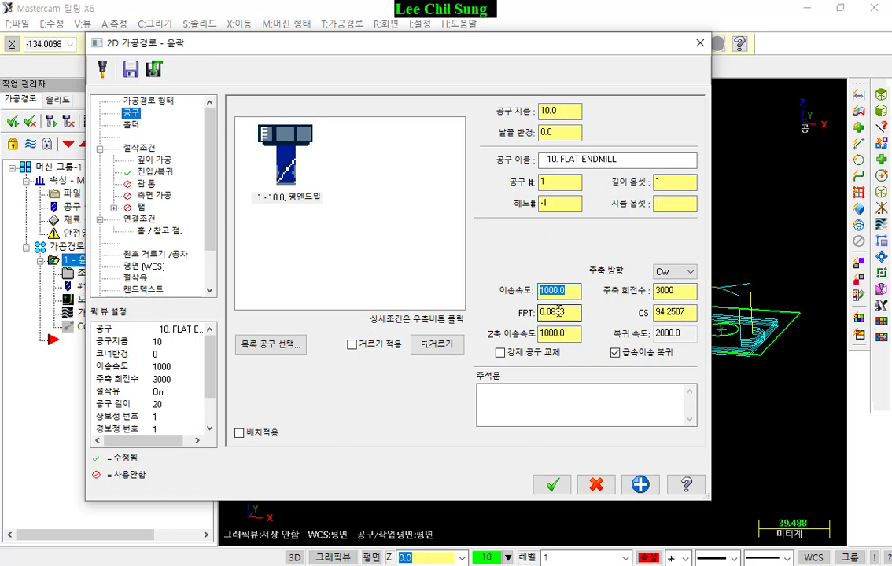
pyautogui.click(569, 293)
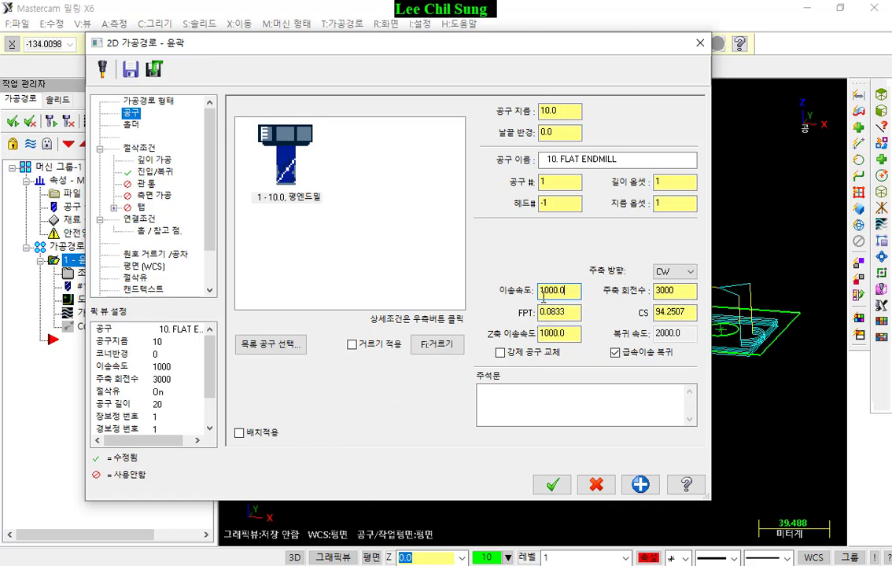
# Review the tool's cutting and Z feed rates, and apply a separate lead-in feed rate of 500 to the contour.
pyautogui.moveTo(571, 291); pyautogui.dragTo(537, 292)
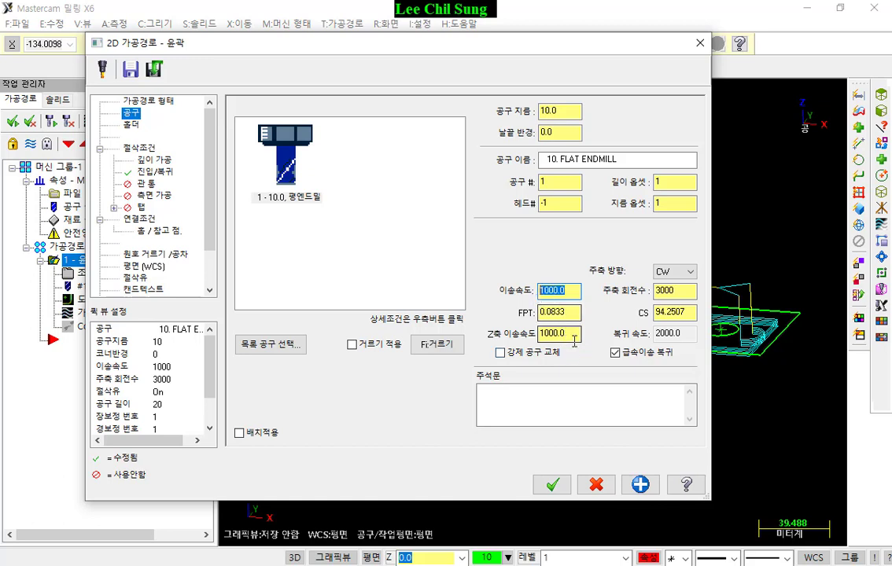
pyautogui.moveTo(573, 333); pyautogui.dragTo(534, 338)
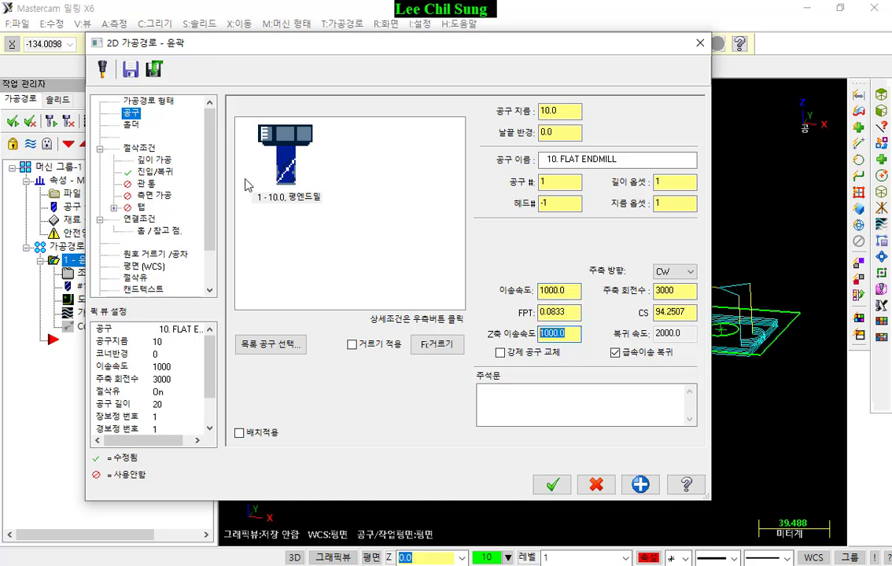
pyautogui.click(154, 171)
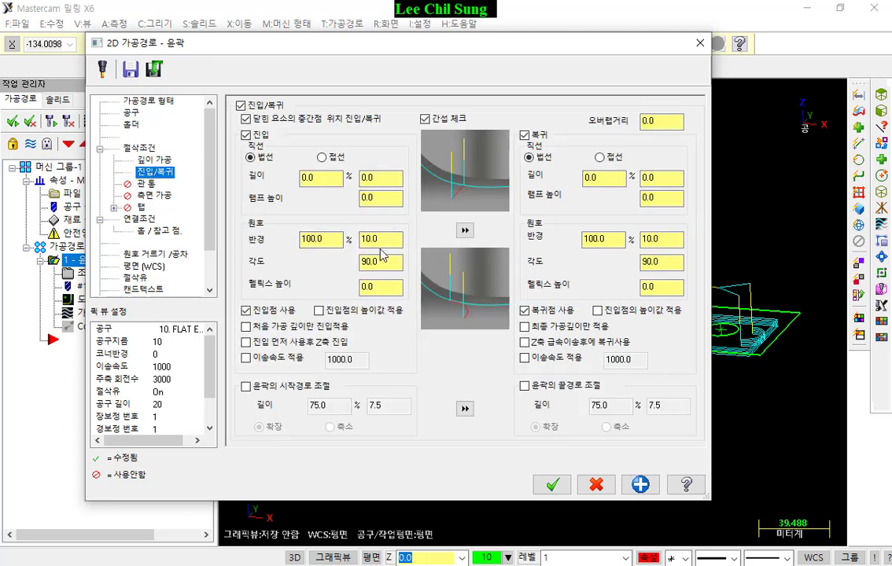
pyautogui.click(247, 357)
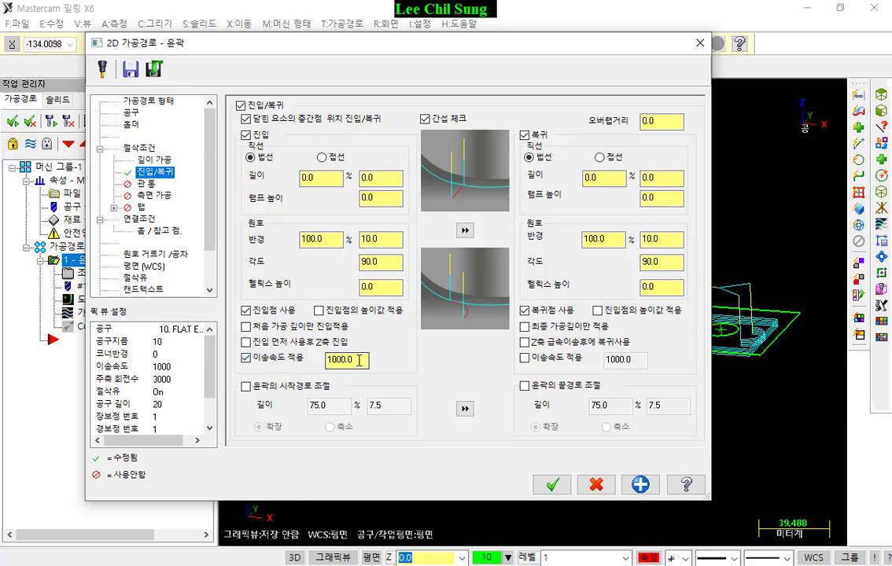
pyautogui.moveTo(359, 359); pyautogui.dragTo(317, 362)
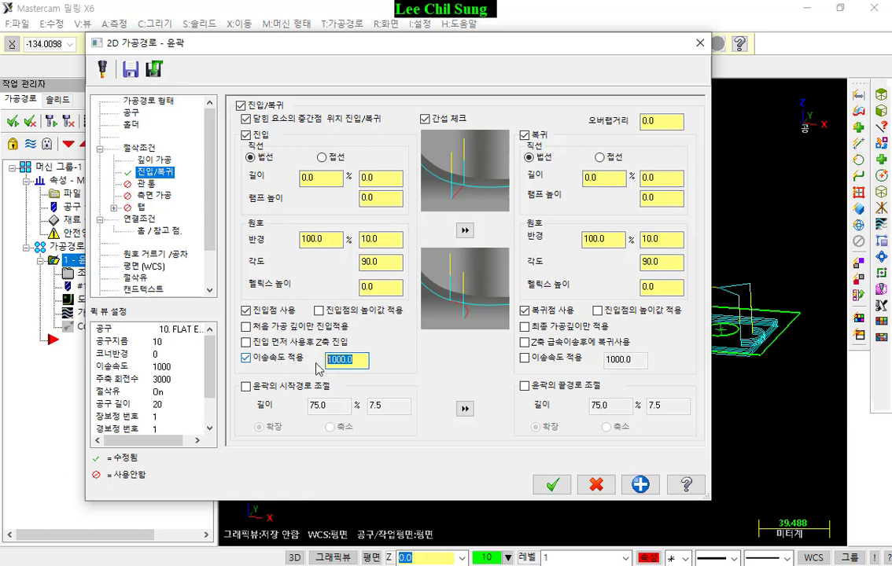
pyautogui.write('5')
pyautogui.moveTo(350, 360); pyautogui.dragTo(305, 389)
pyautogui.write('500.')
pyautogui.click(555, 484)
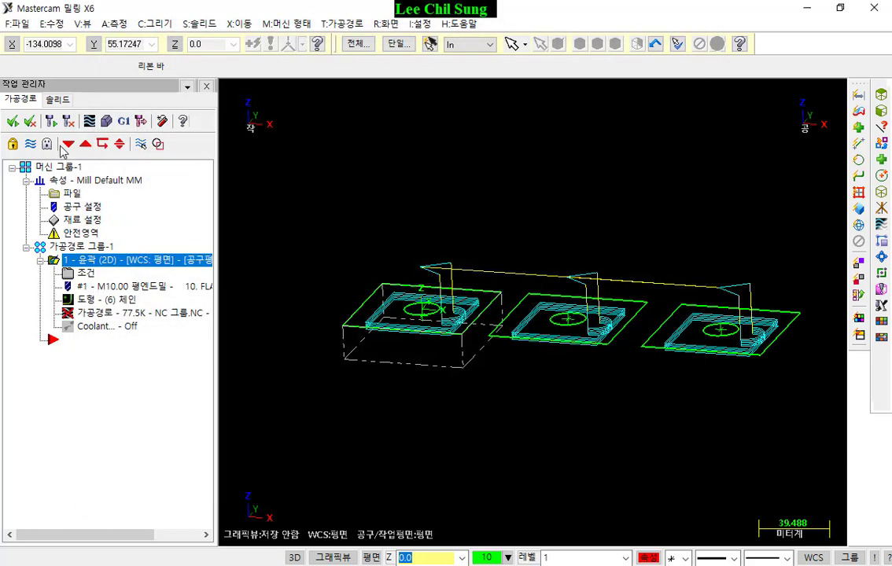
# Regenerate the contour toolpath, post it as an .NC file overwriting the existing one, and reload the changed file in the NC editor.
pyautogui.click(51, 122)
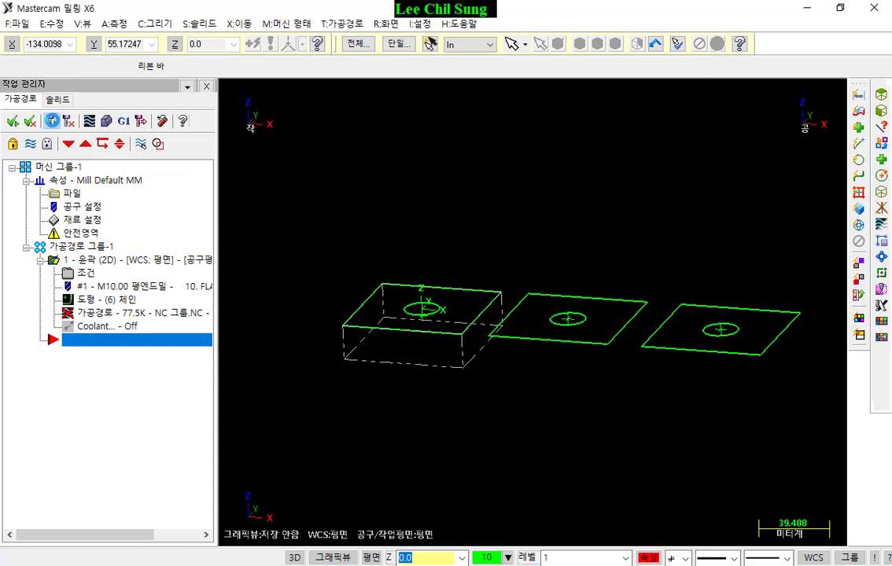
pyautogui.click(124, 126)
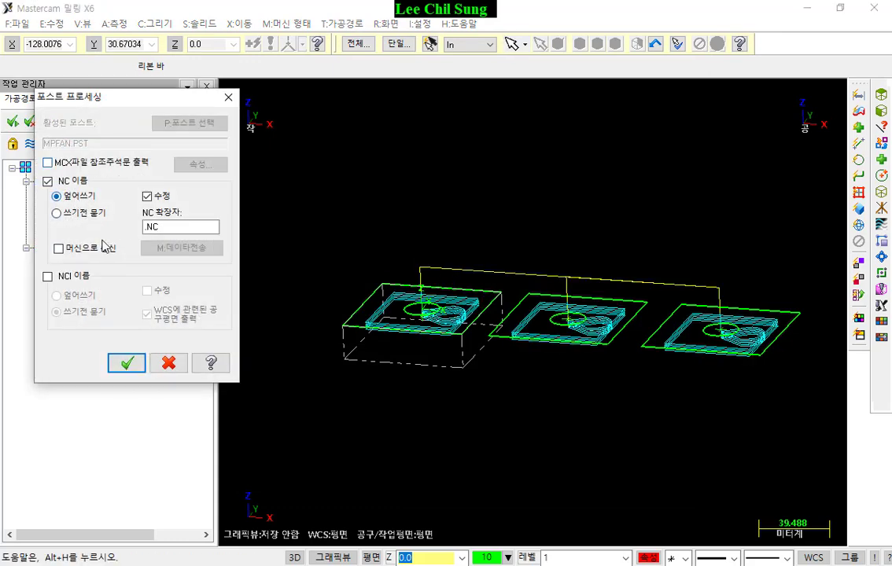
pyautogui.click(126, 362)
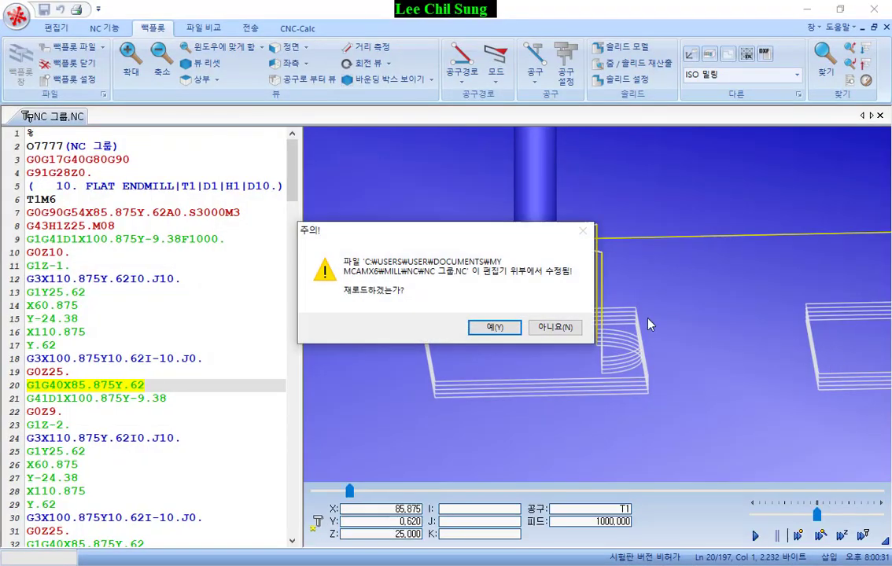
pyautogui.click(495, 328)
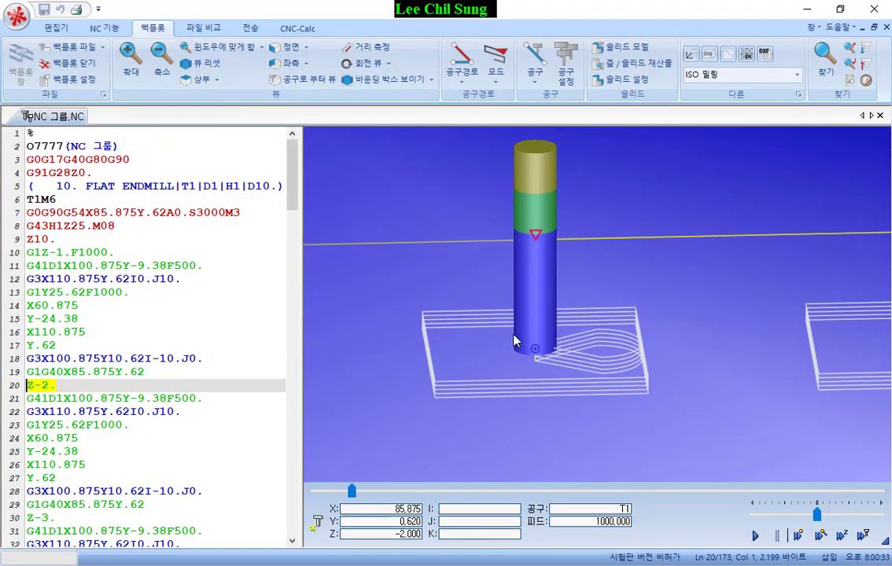
# Examine the feed rates of the plunge, lead-in line, lead-in arc and first cutting move on lines 10 to 13.
pyautogui.click(234, 267)
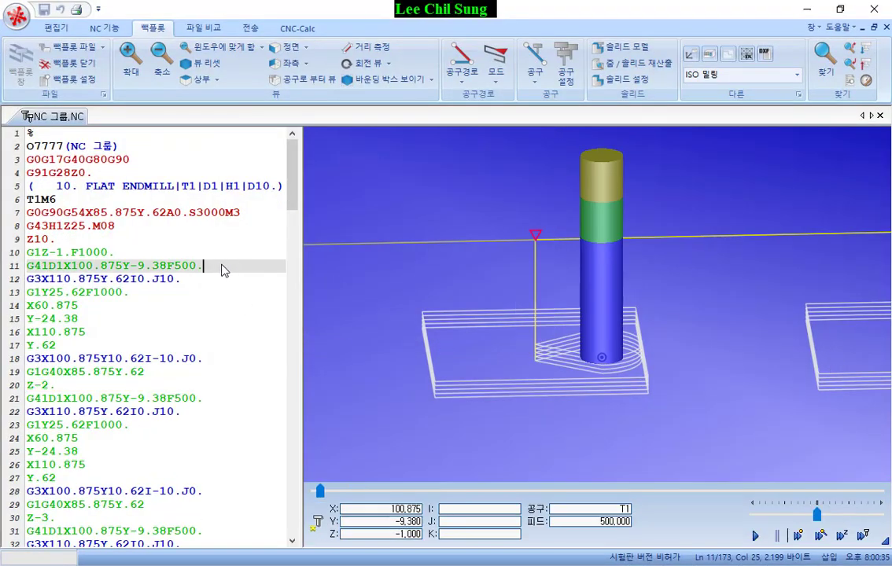
pyautogui.moveTo(203, 268); pyautogui.dragTo(22, 267)
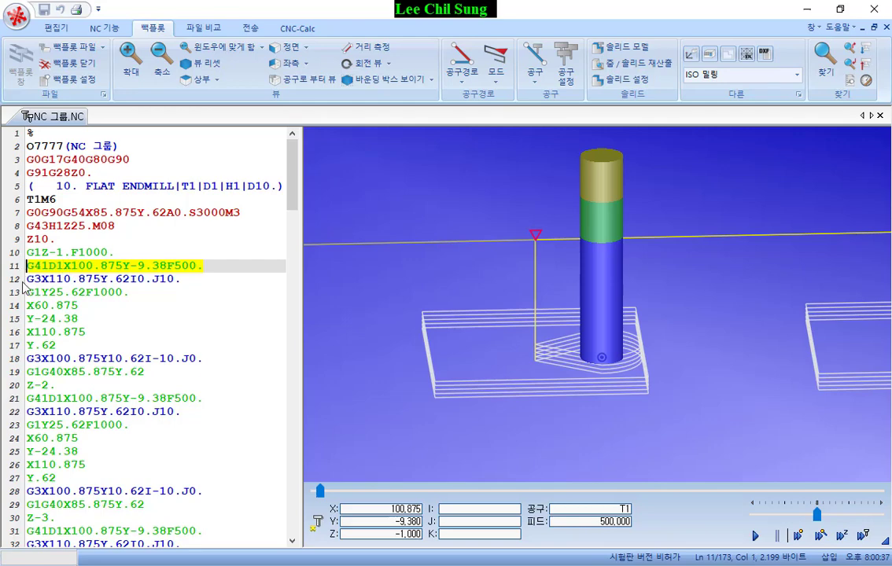
pyautogui.moveTo(181, 280); pyautogui.dragTo(24, 269)
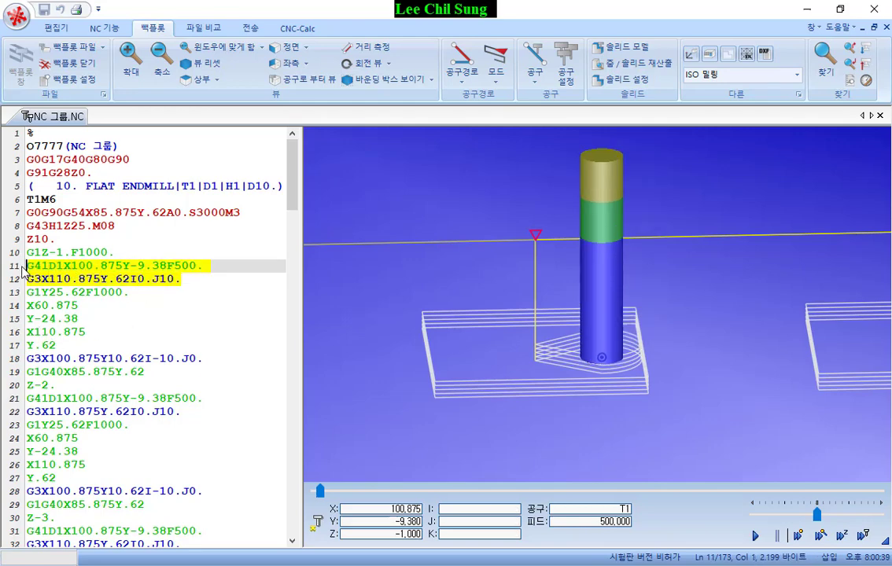
pyautogui.scroll(3, 567, 378)
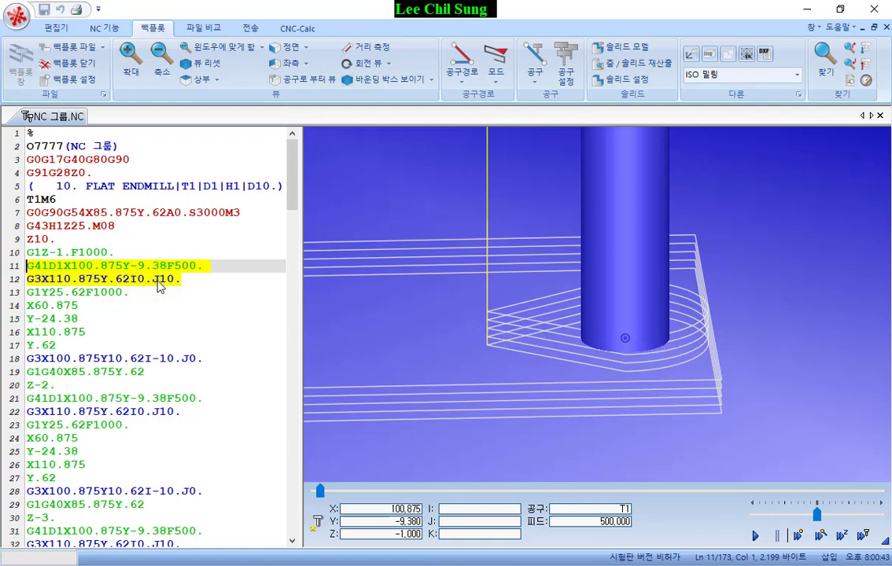
pyautogui.moveTo(706, 334)
pyautogui.click(115, 252)
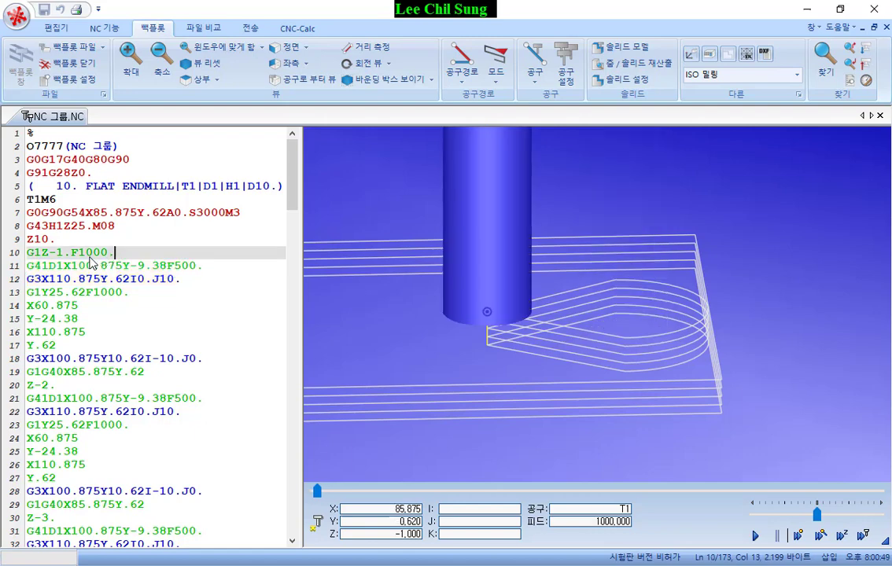
pyautogui.moveTo(114, 252); pyautogui.dragTo(23, 253)
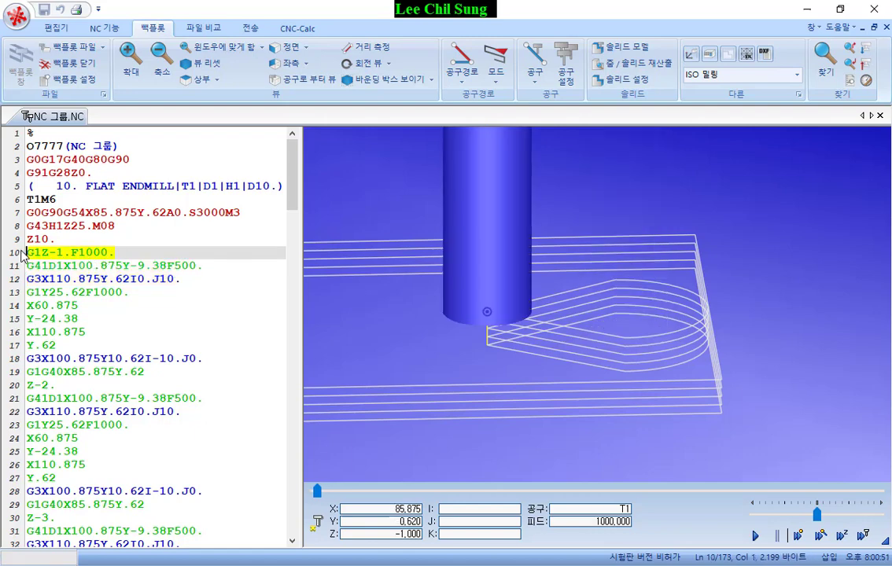
pyautogui.moveTo(128, 292); pyautogui.dragTo(27, 295)
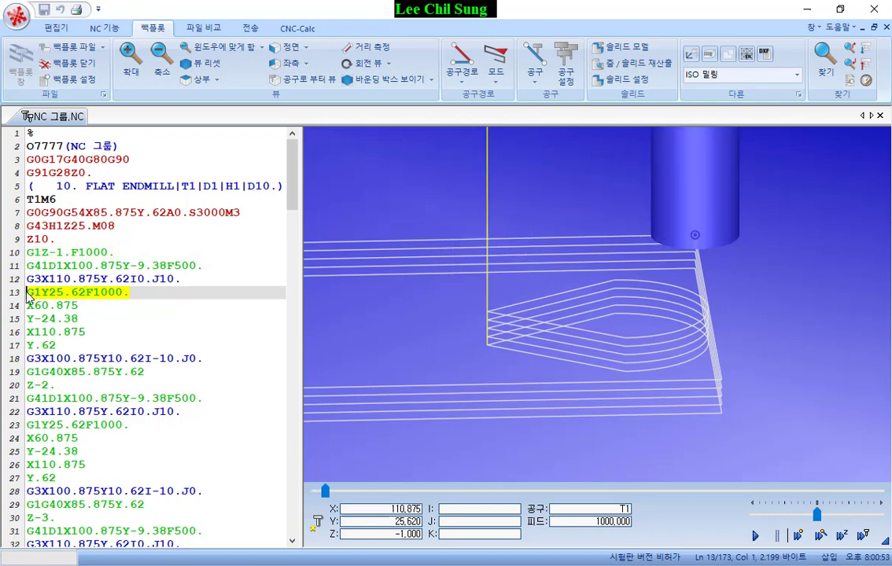
pyautogui.moveTo(178, 279); pyautogui.dragTo(29, 273)
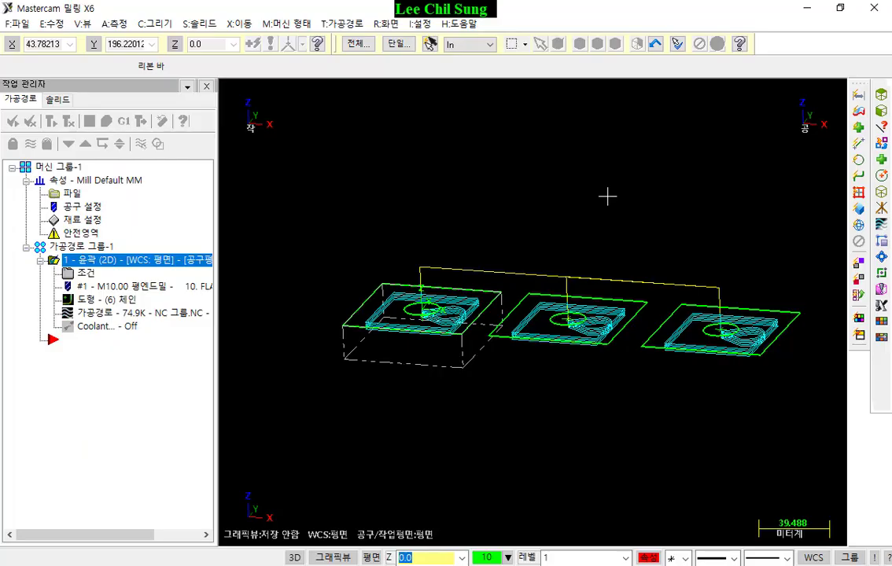
# In Mastercam, turn off the contour's lead-in feed rate override, entry point and exit point options.
pyautogui.click(89, 274)
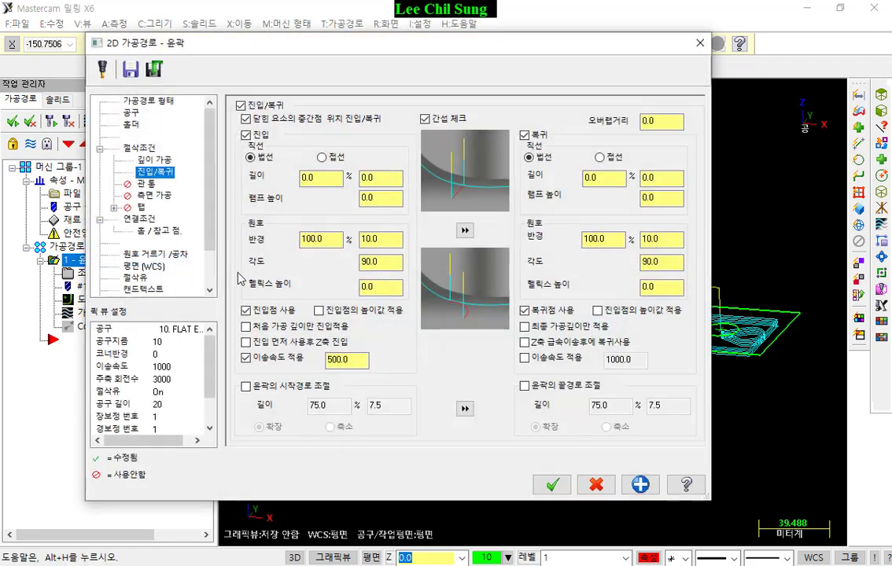
pyautogui.click(246, 358)
pyautogui.click(525, 311)
pyautogui.click(246, 311)
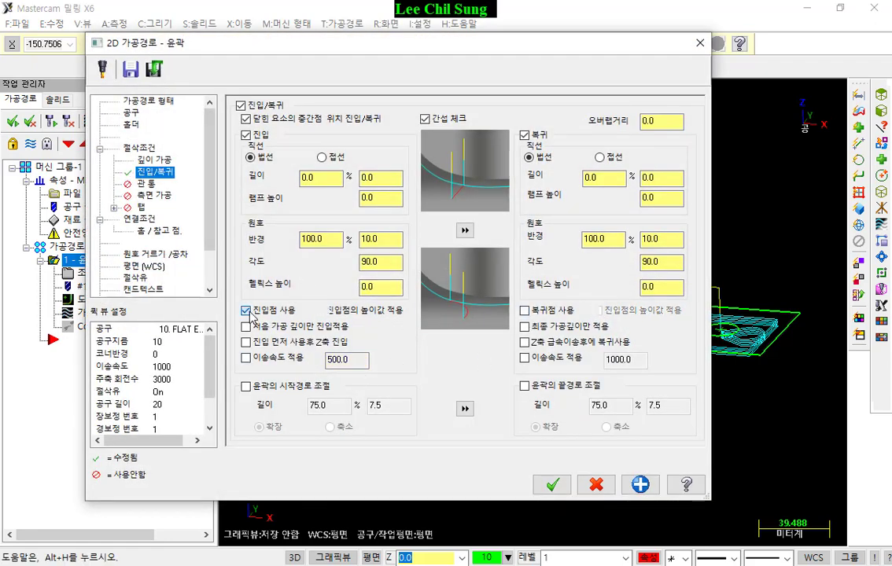
# Set the perpendicular lead-in line length to 100%, copy the lead-in settings to the lead-out, and accept the contour parameters.
pyautogui.click(311, 178)
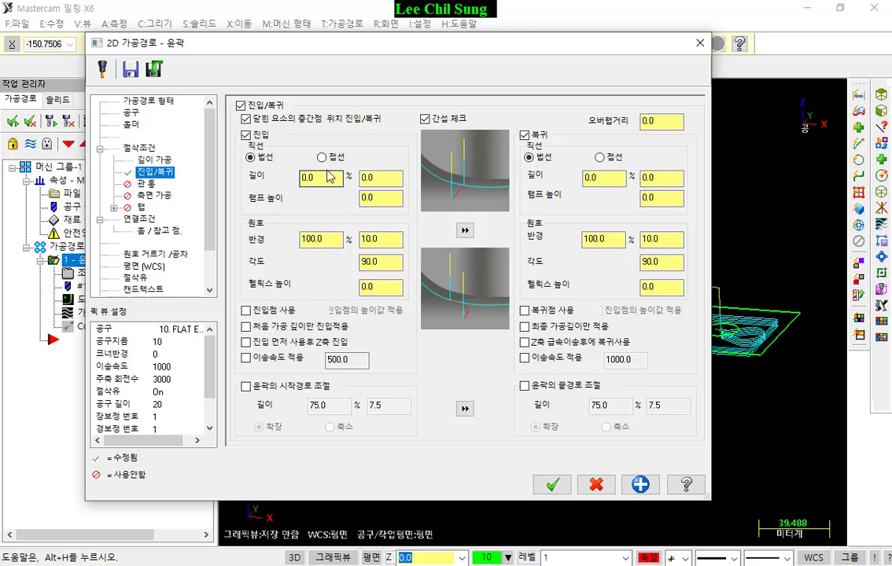
pyautogui.write('100')
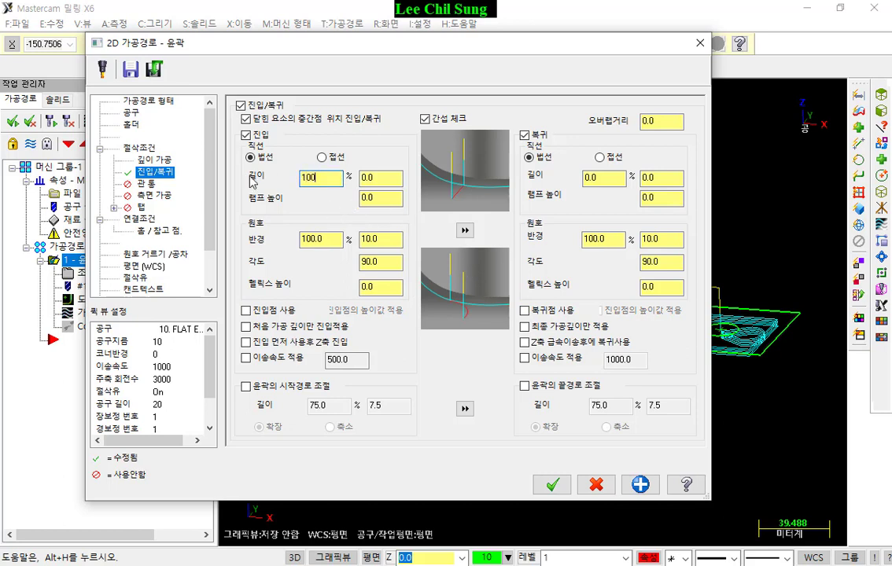
pyautogui.click(465, 230)
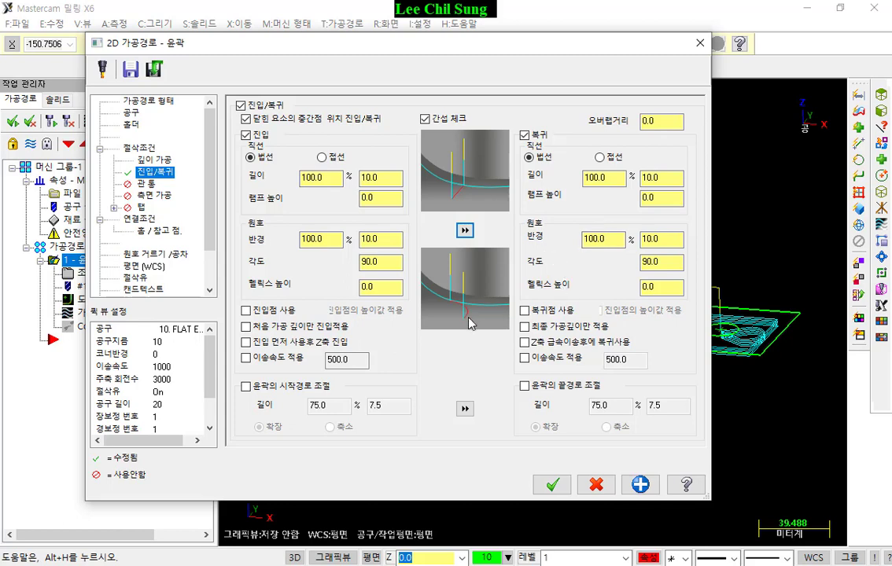
pyautogui.click(552, 484)
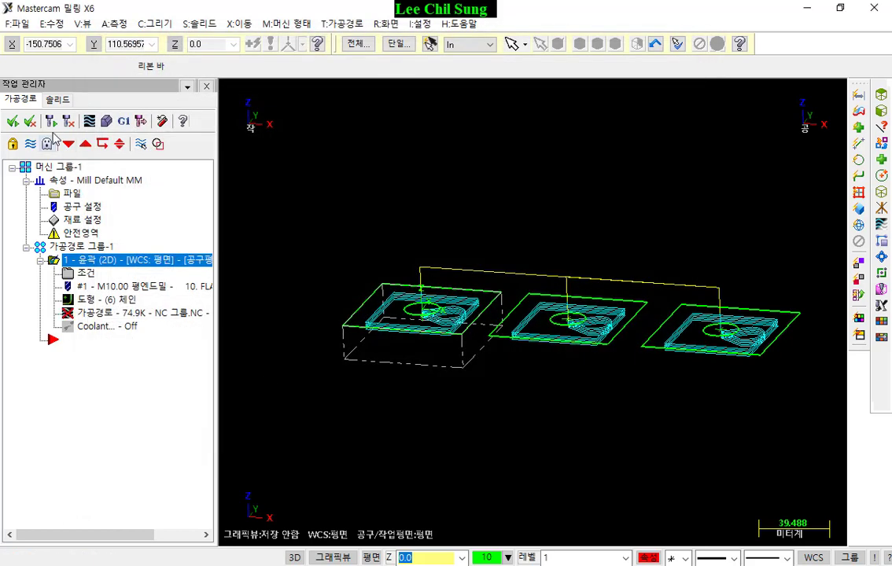
# Regenerate the toolpath and inspect the perpendicular lead-in and lead-out lines on the first part from several angles.
pyautogui.scroll(3, 472, 342)
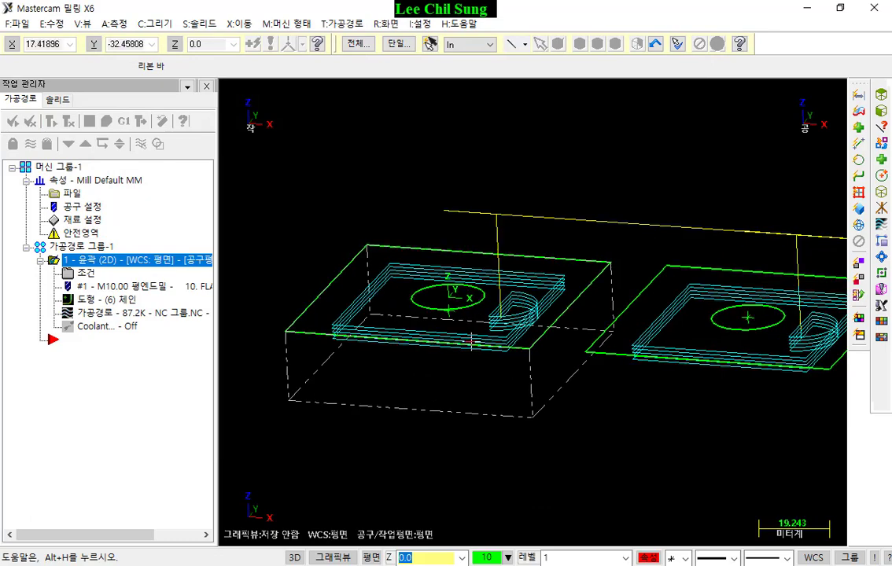
pyautogui.scroll(-1, 472, 342)
pyautogui.moveTo(471, 341); pyautogui.dragTo(470, 367, button='middle')
pyautogui.scroll(3, 518, 287)
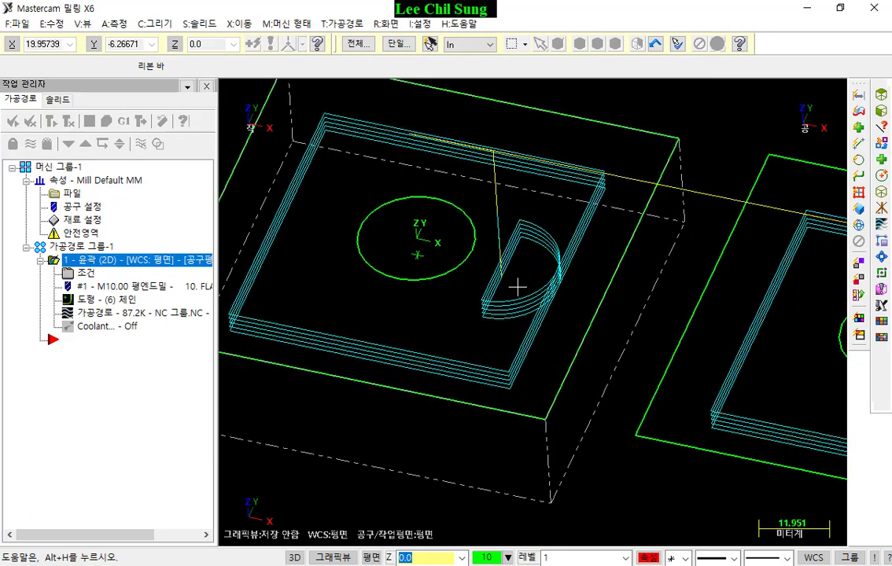
pyautogui.scroll(3, 518, 287)
pyautogui.moveTo(534, 275); pyautogui.dragTo(563, 267, button='middle')
pyautogui.scroll(1, 525, 263)
pyautogui.keyDown('shift'); pyautogui.moveTo(497, 269); pyautogui.dragTo(525, 270, button='middle'); pyautogui.keyUp('shift')
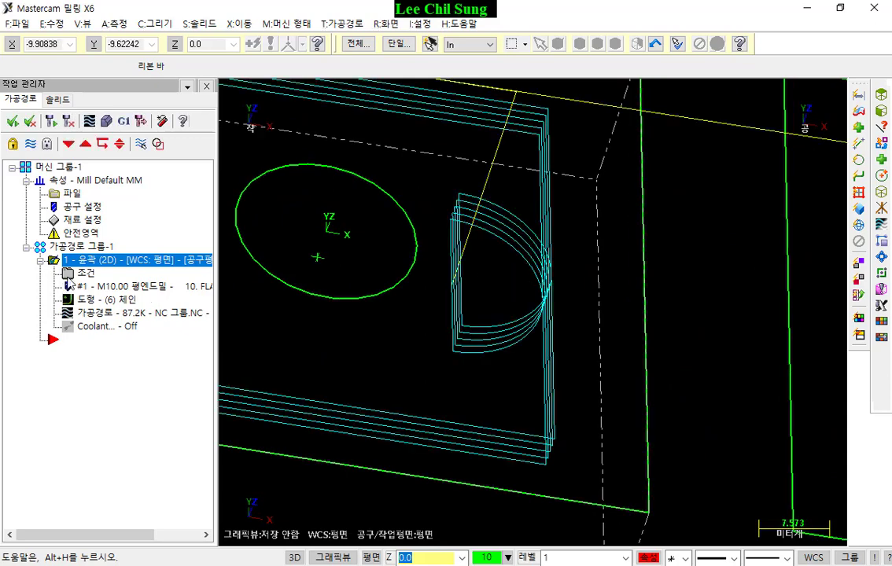
# Change the contour's lead-in and lead-out lines to tangent, regenerate the toolpath and inspect the leads on the first part.
pyautogui.click(84, 274)
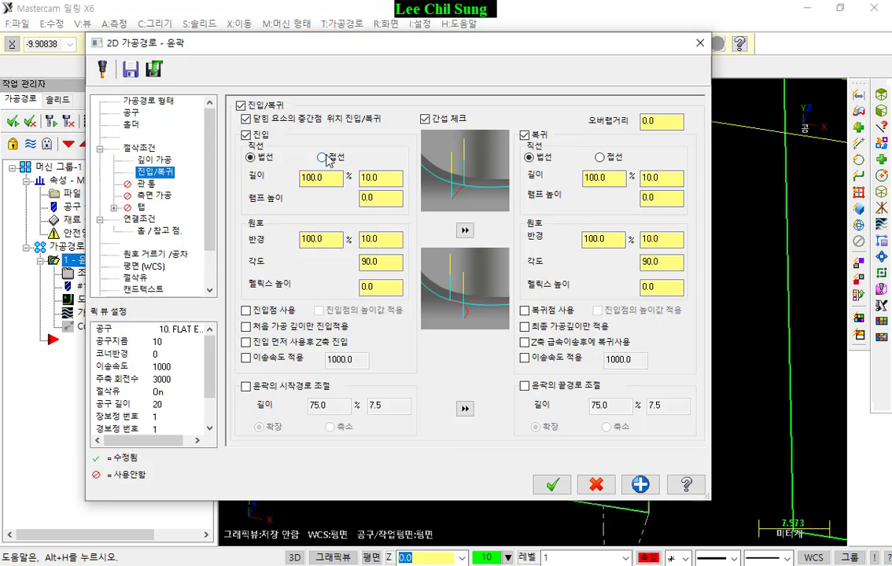
pyautogui.click(328, 160)
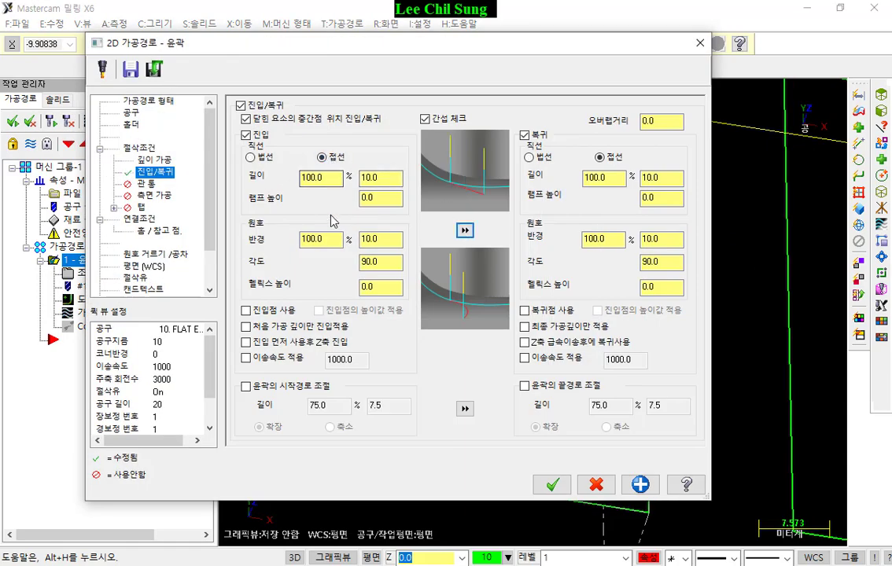
pyautogui.click(552, 485)
pyautogui.click(50, 120)
pyautogui.scroll(-3, 677, 338)
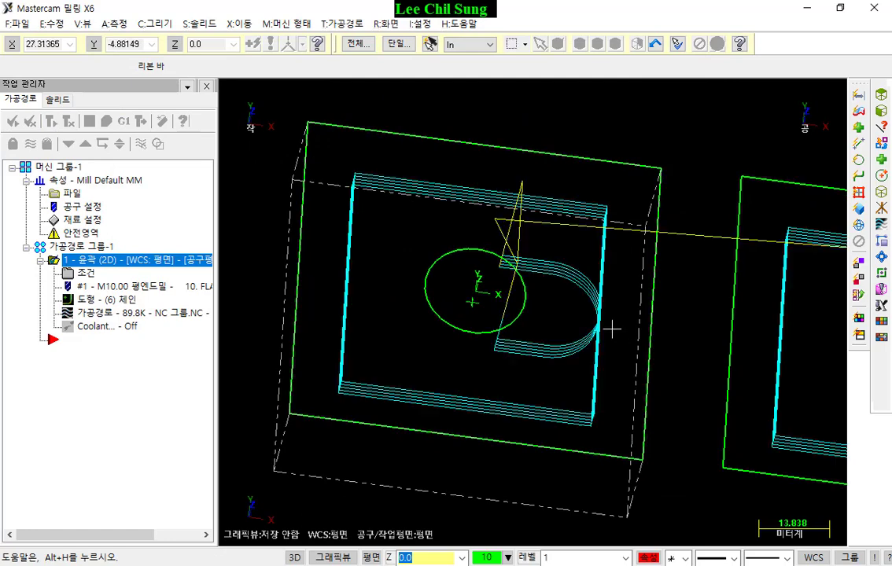
pyautogui.scroll(3, 535, 307)
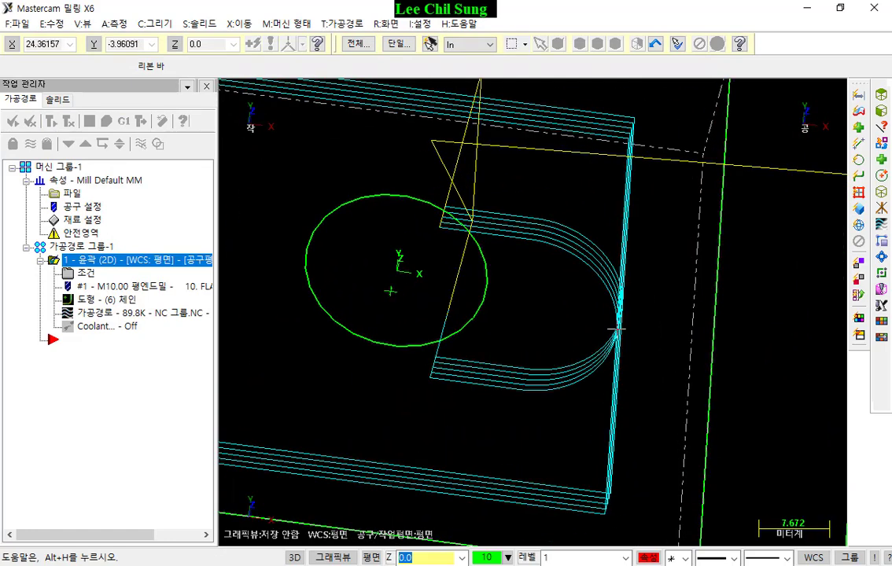
pyautogui.scroll(-3, 580, 326)
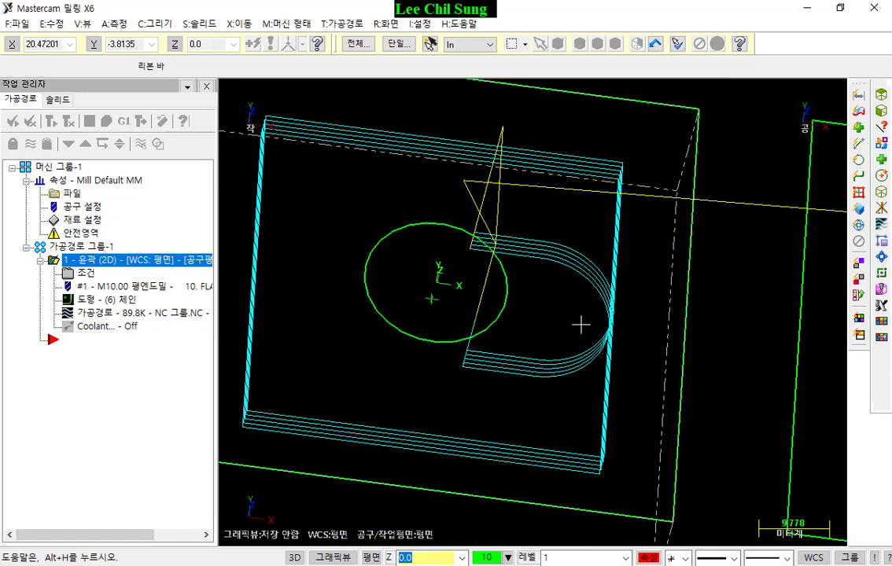
pyautogui.scroll(-3, 610, 312)
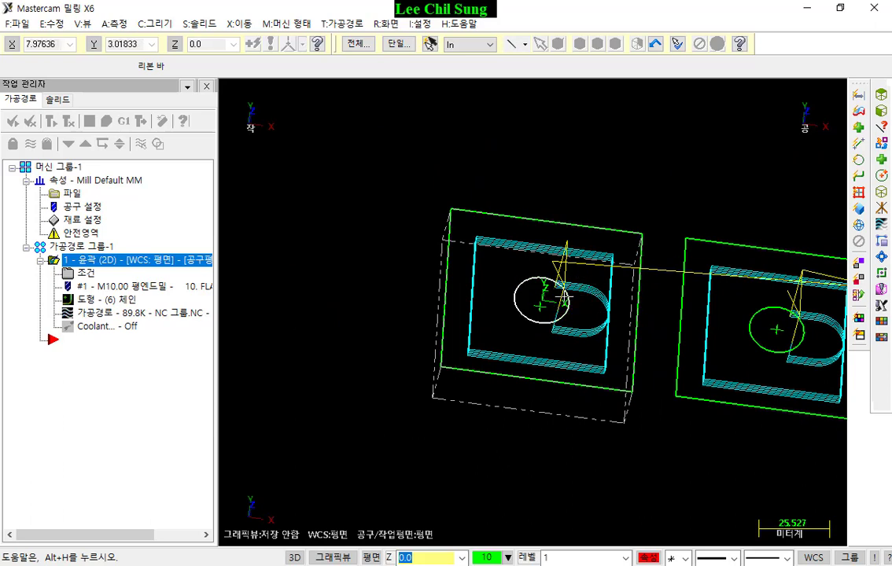
# Rechain all of the contour's geometry as a partial chain running up the first part's left edge and along its top edge.
pyautogui.doubleClick(106, 298)
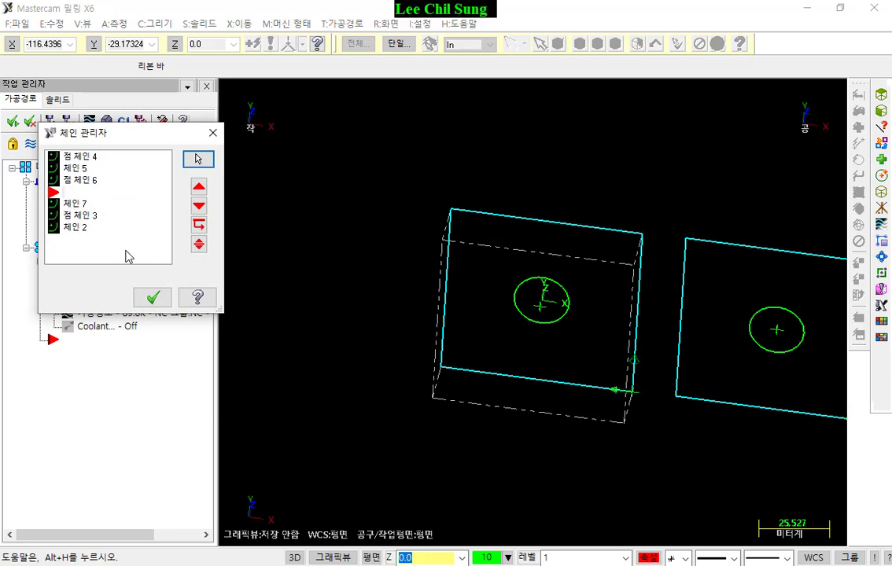
pyautogui.rightClick(128, 257)
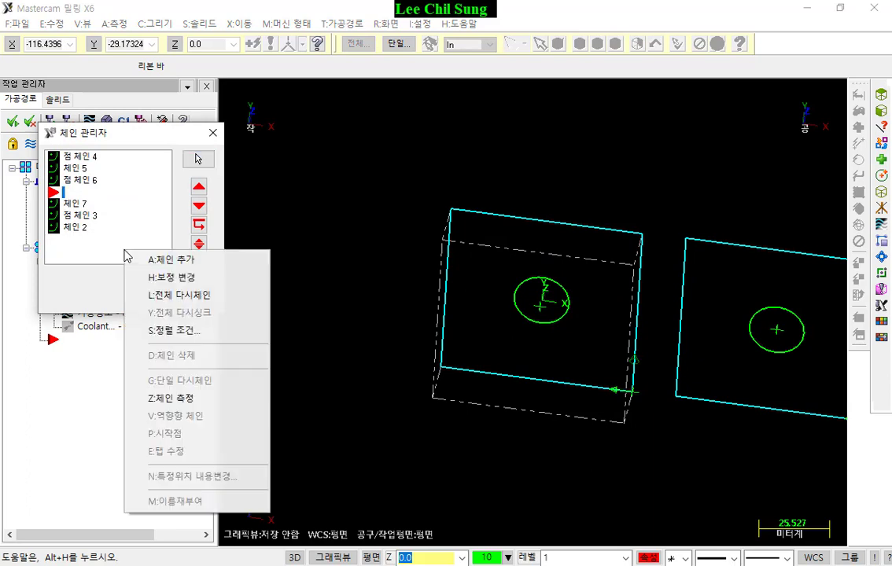
pyautogui.click(205, 298)
pyautogui.scroll(1, 589, 342)
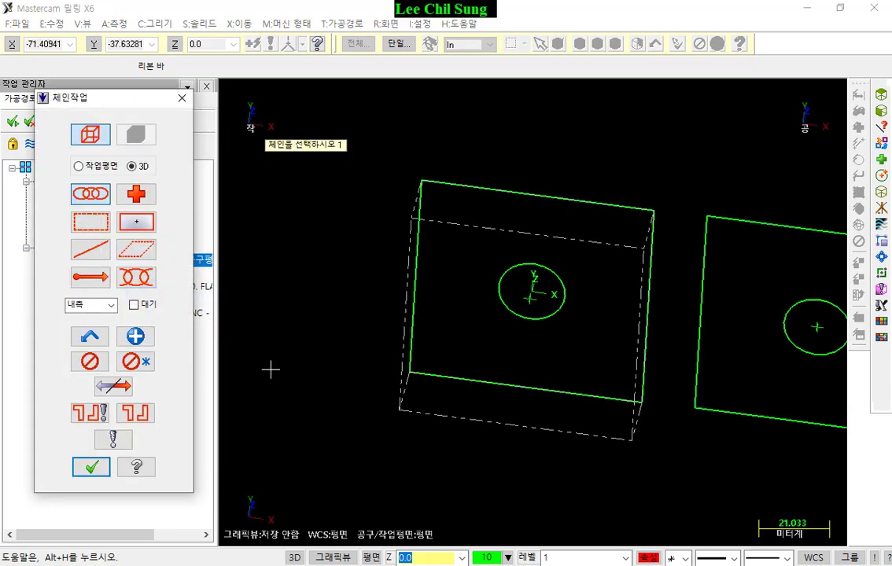
pyautogui.click(136, 277)
pyautogui.click(410, 346)
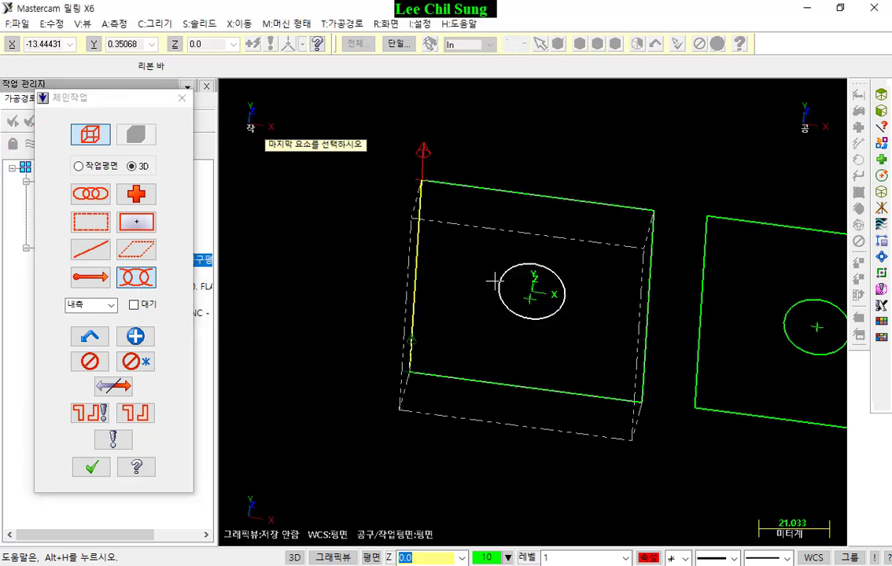
pyautogui.click(596, 201)
pyautogui.scroll(2, 647, 359)
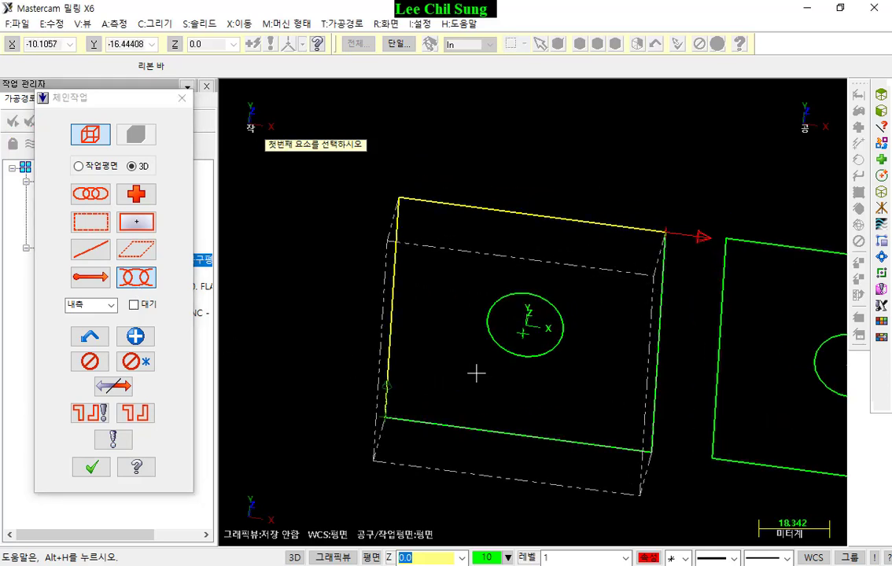
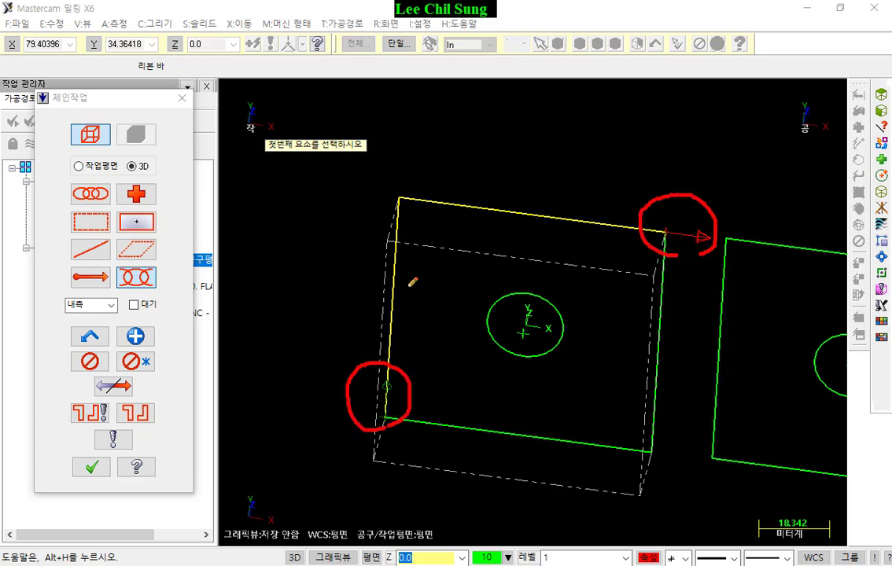
pyautogui.moveTo(296, 355); pyautogui.dragTo(279, 368)
pyautogui.moveTo(303, 358); pyautogui.dragTo(299, 425)
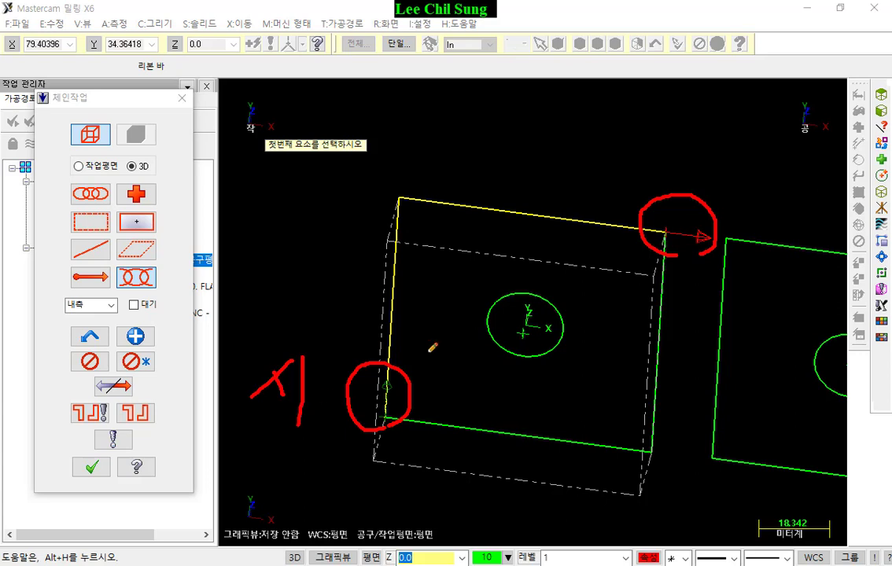
pyautogui.moveTo(673, 106)
pyautogui.mouseDown()
pyautogui.moveTo(691, 130)
pyautogui.moveTo(766, 142)
pyautogui.mouseUp()
pyautogui.moveTo(698, 149)
pyautogui.mouseDown()
pyautogui.moveTo(717, 152)
pyautogui.moveTo(719, 186)
pyautogui.moveTo(723, 166)
pyautogui.mouseUp()
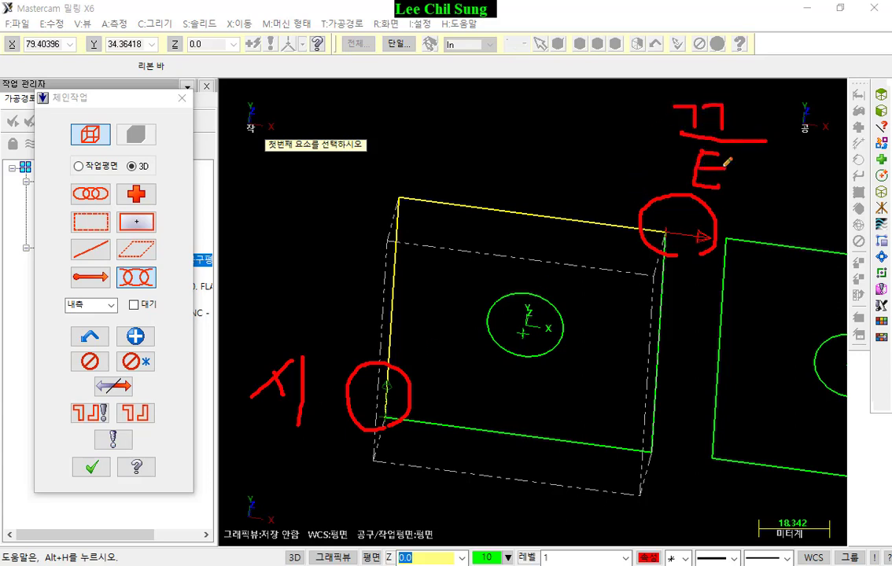
pyautogui.moveTo(101, 182)
pyautogui.mouseDown()
pyautogui.moveTo(57, 200)
pyautogui.moveTo(114, 210)
pyautogui.mouseUp()
pyautogui.moveTo(384, 364)
pyautogui.mouseDown()
pyautogui.moveTo(367, 389)
pyautogui.moveTo(409, 377)
pyautogui.mouseUp()
pyautogui.moveTo(400, 197)
pyautogui.mouseDown()
pyautogui.moveTo(649, 226)
pyautogui.moveTo(656, 444)
pyautogui.moveTo(391, 425)
pyautogui.mouseUp()
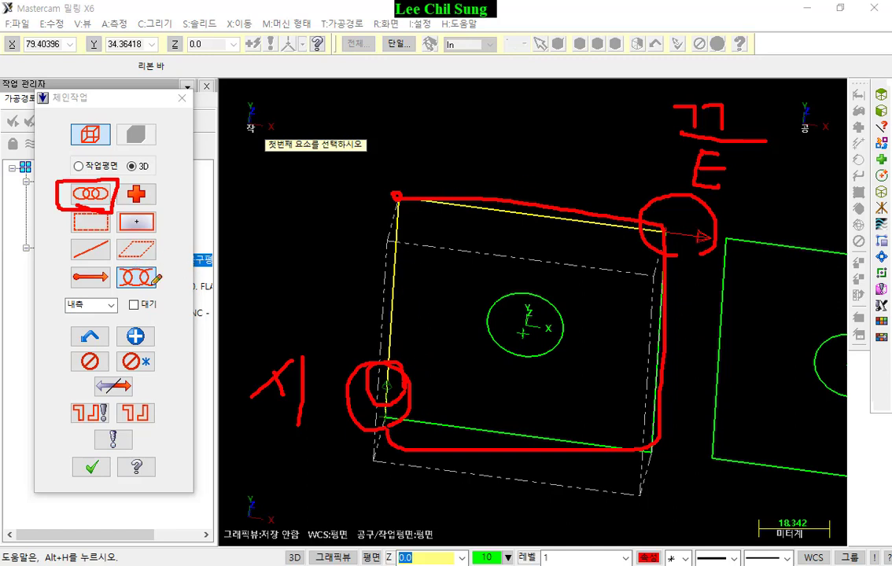
pyautogui.moveTo(153, 282)
pyautogui.mouseDown()
pyautogui.moveTo(110, 291)
pyautogui.moveTo(146, 269)
pyautogui.moveTo(161, 291)
pyautogui.mouseUp()
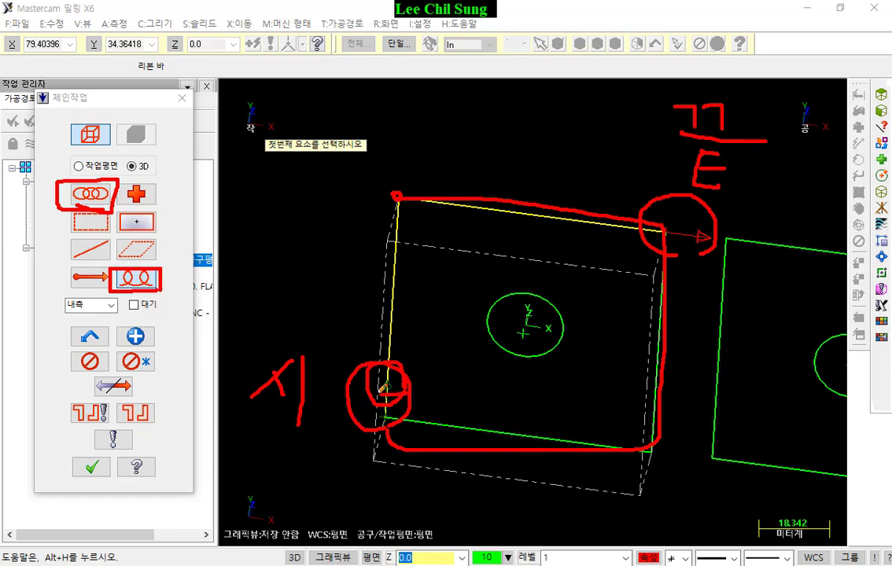
pyautogui.moveTo(362, 346); pyautogui.dragTo(406, 332)
pyautogui.moveTo(610, 252); pyautogui.dragTo(634, 279)
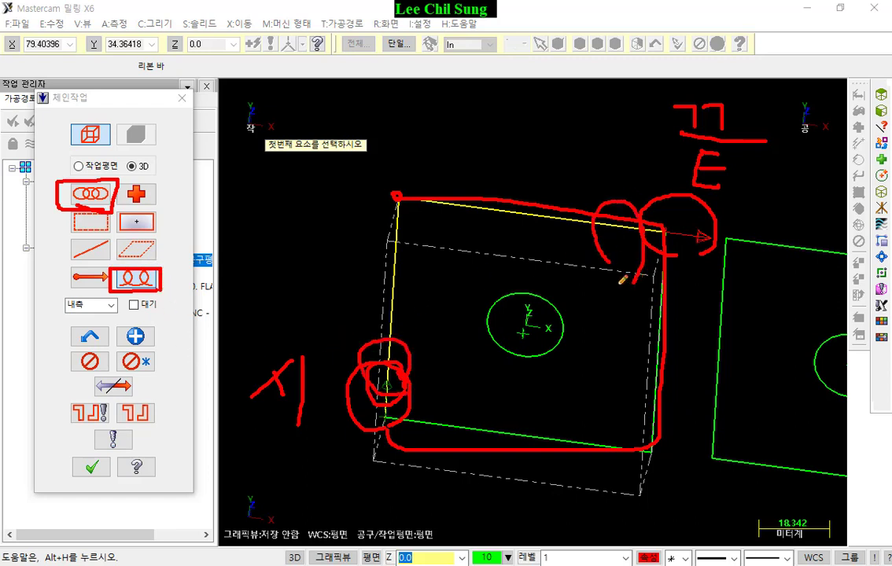
# Accept the new partial chain, regenerate the contour toolpath and show the first part in the top view.
pyautogui.rightClick(325, 206)
pyautogui.click(382, 362)
pyautogui.click(93, 467)
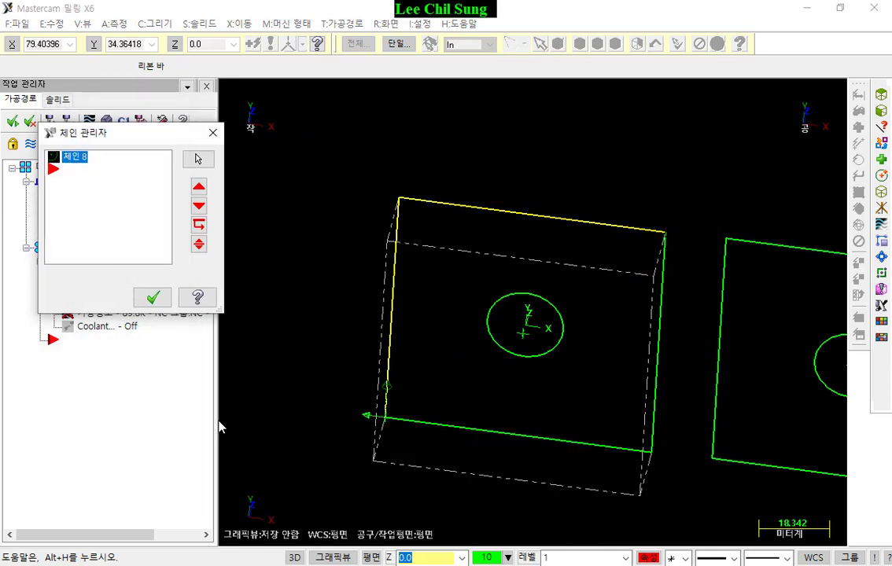
pyautogui.click(153, 297)
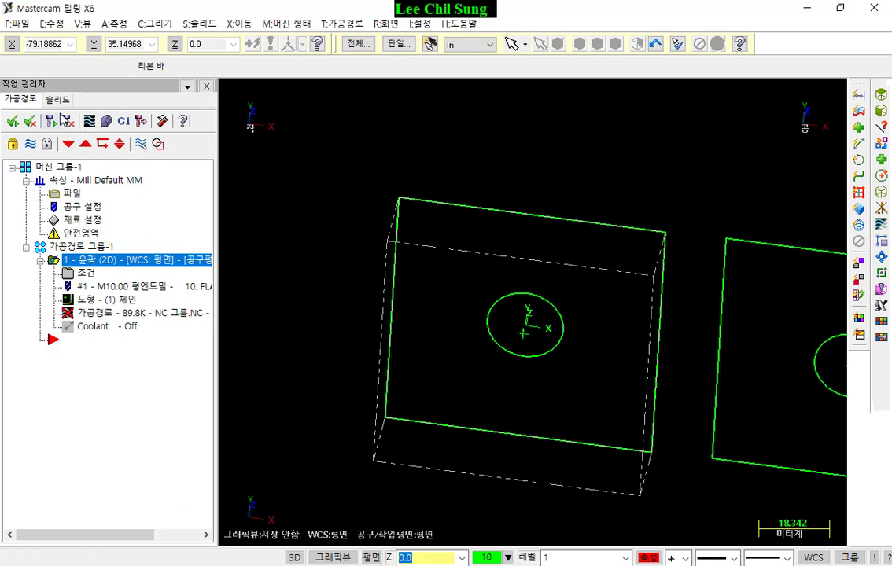
pyautogui.click(61, 116)
pyautogui.scroll(-1, 671, 368)
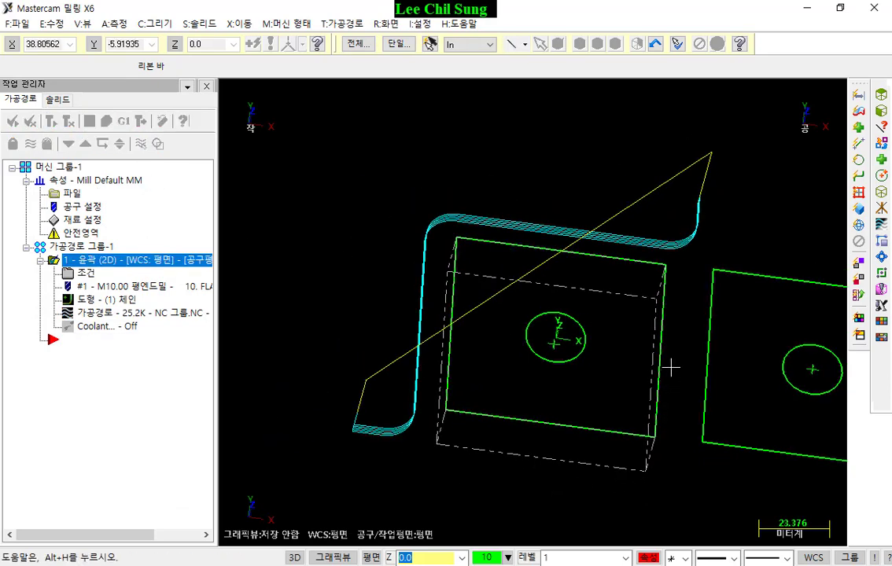
pyautogui.hotkey('alt', '1')
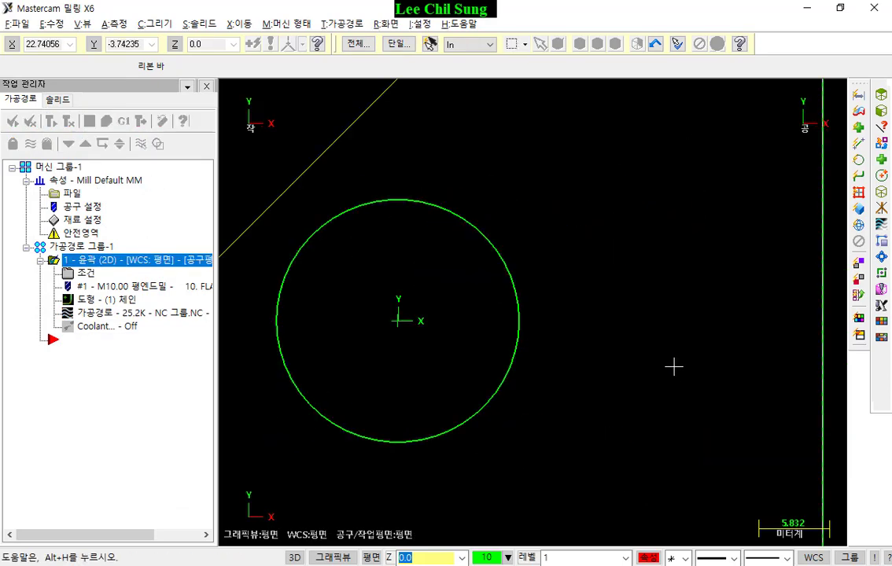
pyautogui.click(666, 365)
pyautogui.scroll(-6, 665, 365)
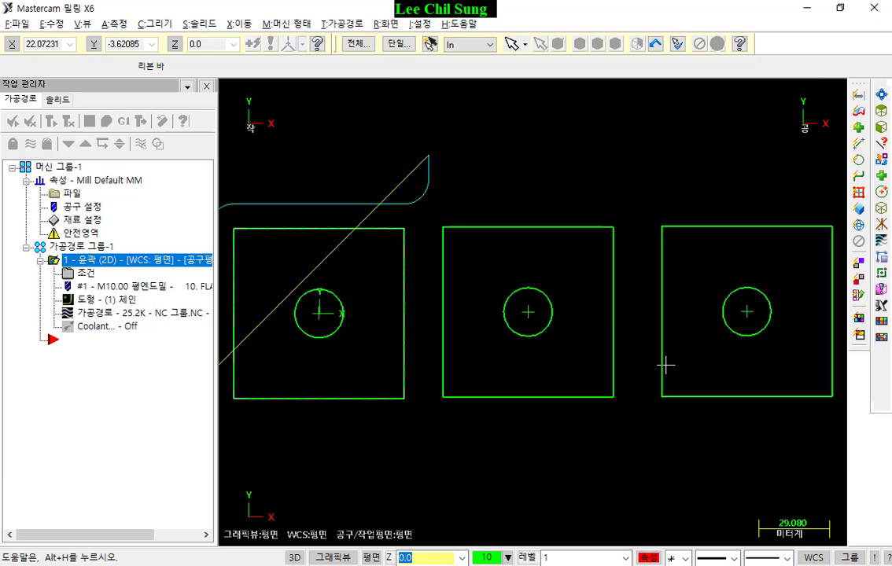
pyautogui.scroll(-2, 309, 318)
pyautogui.scroll(2, 319, 318)
pyautogui.scroll(1, 243, 334)
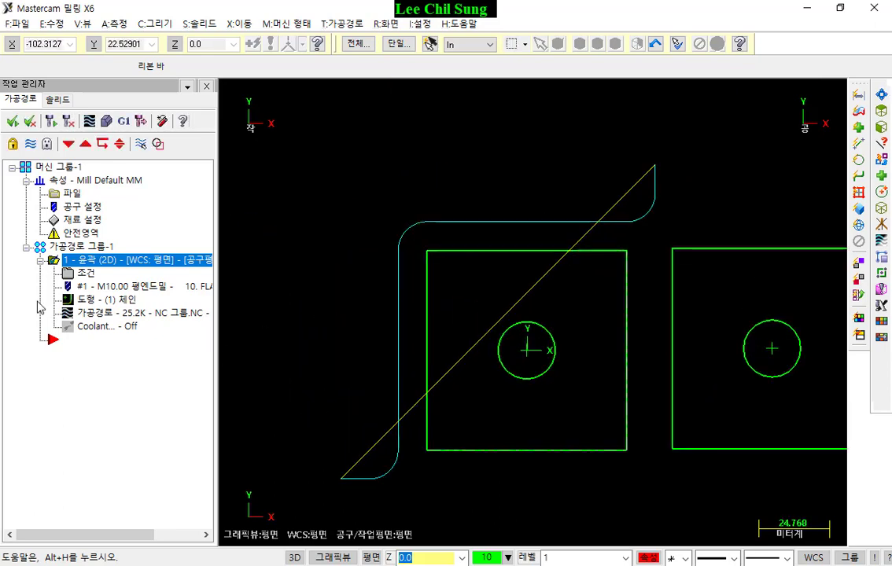
# Backplot the regenerated contour through a pass along the open chain to examine the tool's swept path, and close the backplot.
pyautogui.click(89, 120)
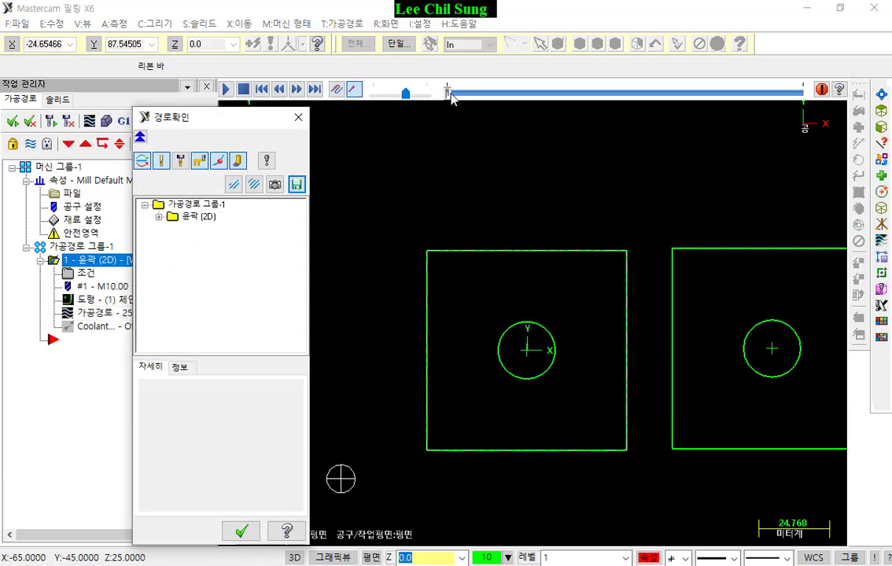
pyautogui.moveTo(447, 96); pyautogui.dragTo(515, 95)
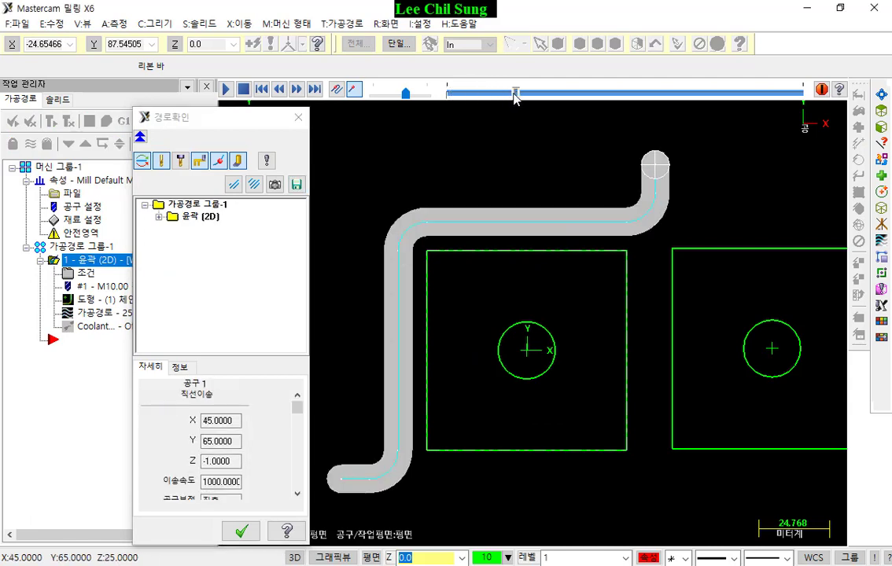
pyautogui.scroll(-1, 611, 331)
pyautogui.scroll(1, 510, 345)
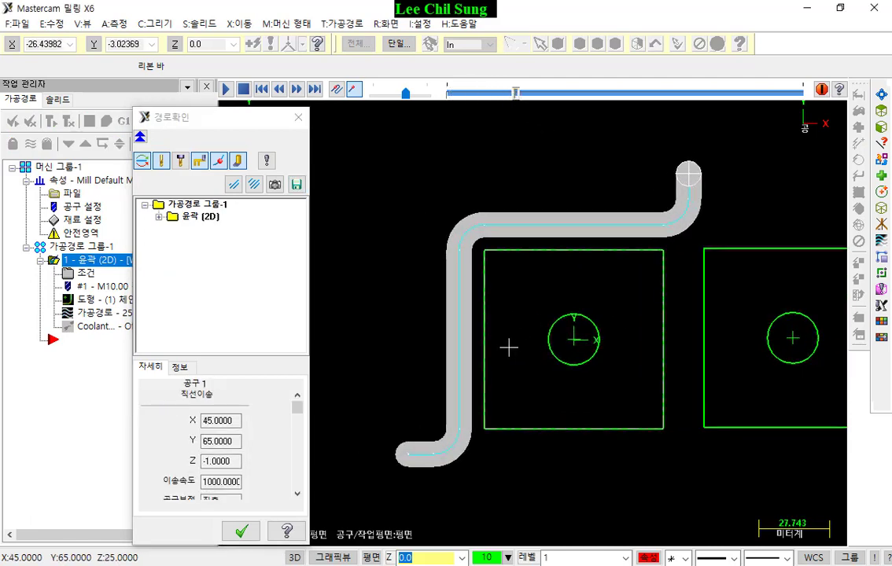
pyautogui.click(243, 533)
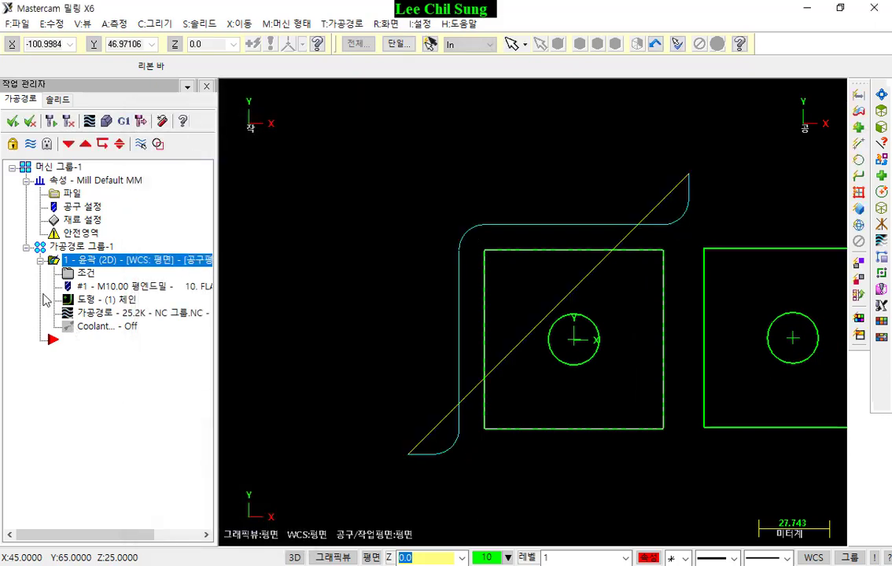
# Set the contour's wall stock to leave to 0, accept the parameters and regenerate the toolpath.
pyautogui.click(85, 273)
pyautogui.click(138, 148)
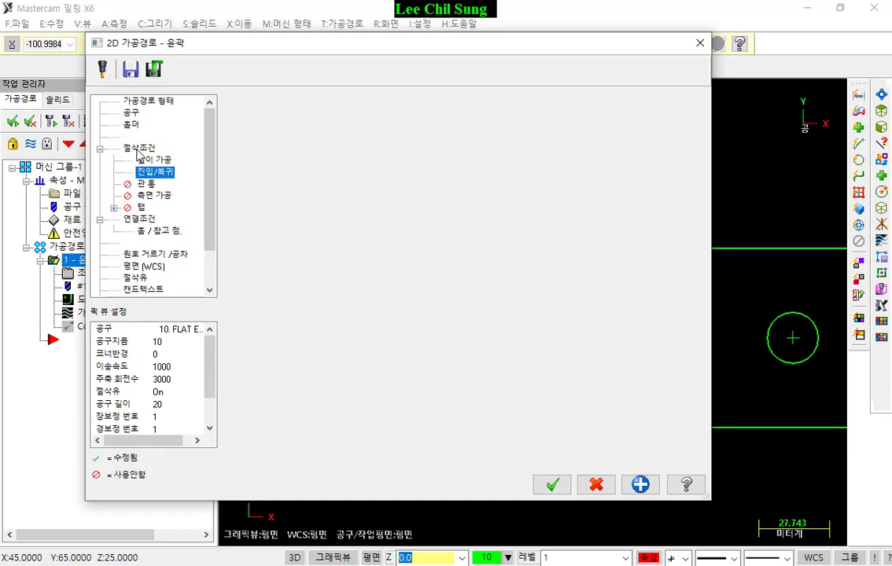
pyautogui.doubleClick(370, 383)
pyautogui.write('0')
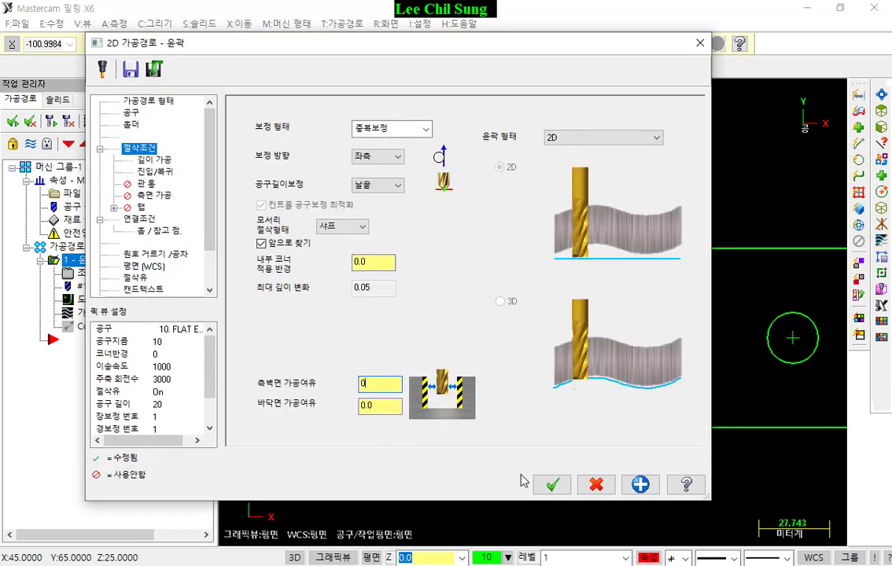
pyautogui.click(553, 484)
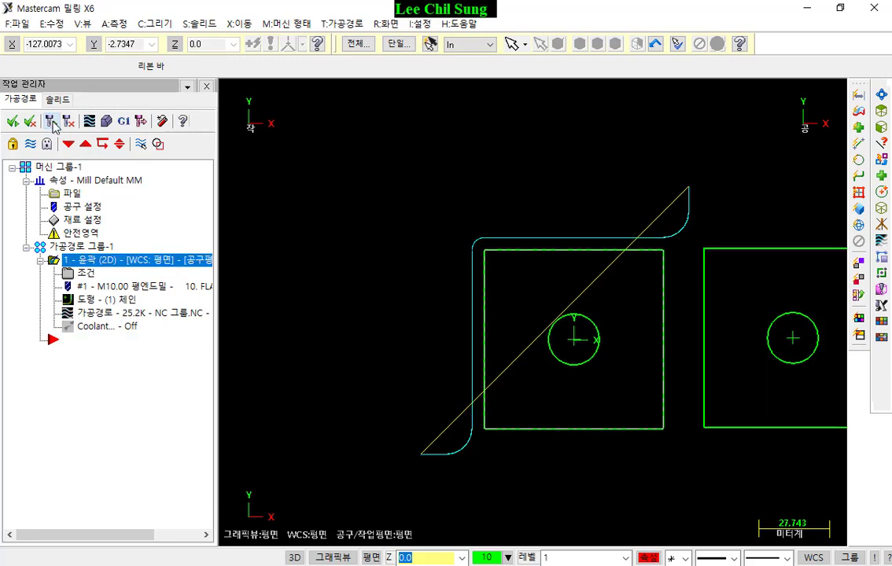
pyautogui.click(50, 120)
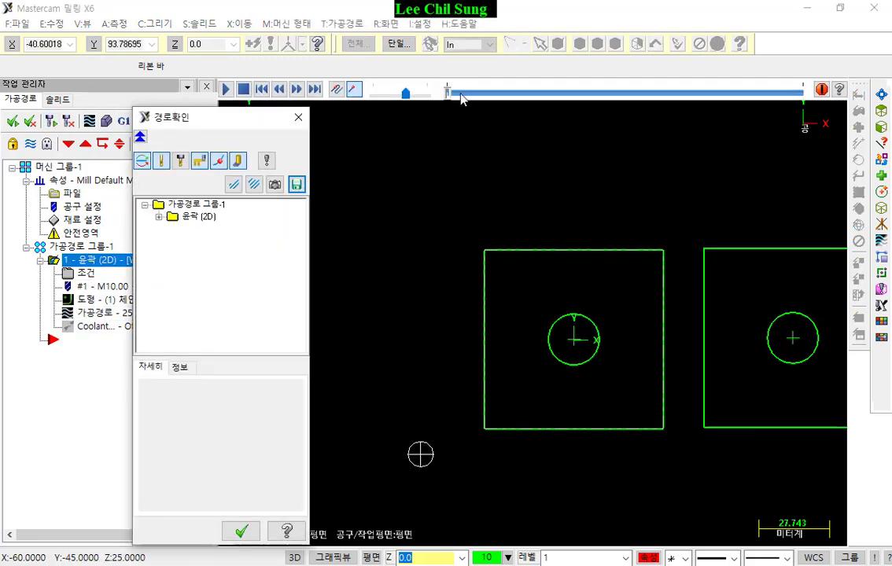
# Backplot the contour through its first pass and examine closely where the lead-in meets the first part's lower-left corner.
pyautogui.moveTo(448, 92); pyautogui.dragTo(530, 98)
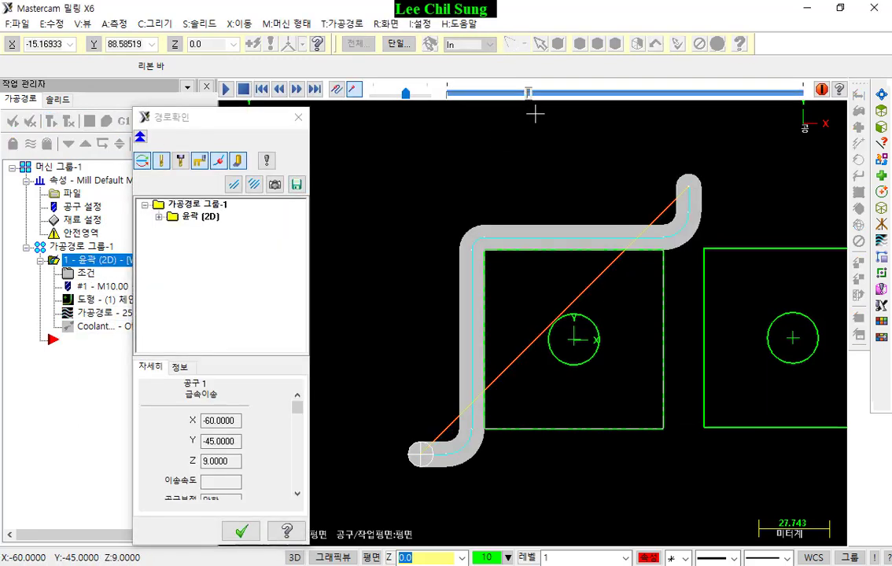
pyautogui.scroll(1, 559, 206)
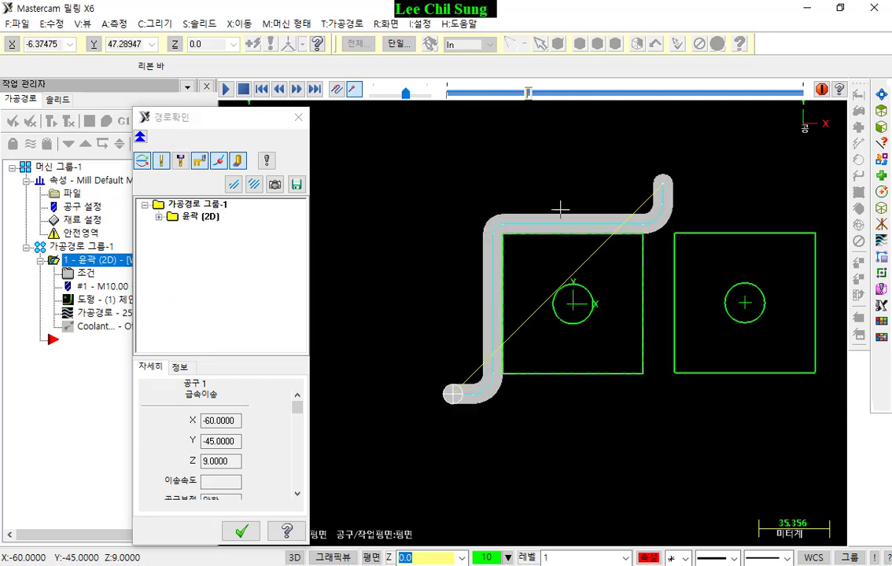
pyautogui.scroll(2, 457, 372)
pyautogui.scroll(2, 488, 372)
pyautogui.scroll(2, 519, 359)
pyautogui.scroll(4, 519, 358)
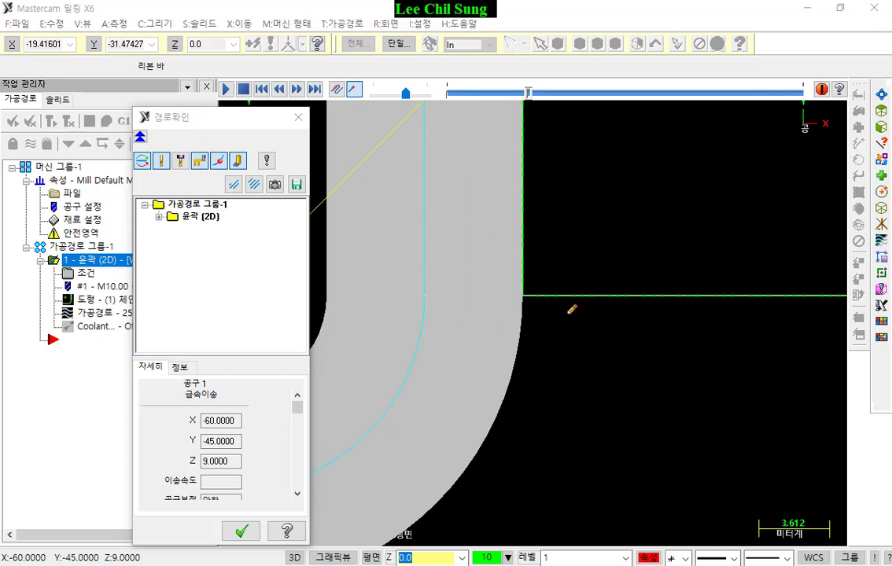
pyautogui.moveTo(528, 295); pyautogui.dragTo(462, 297)
pyautogui.moveTo(527, 297)
pyautogui.mouseDown()
pyautogui.moveTo(527, 348)
pyautogui.moveTo(617, 356)
pyautogui.mouseUp()
pyautogui.moveTo(519, 292); pyautogui.dragTo(607, 290)
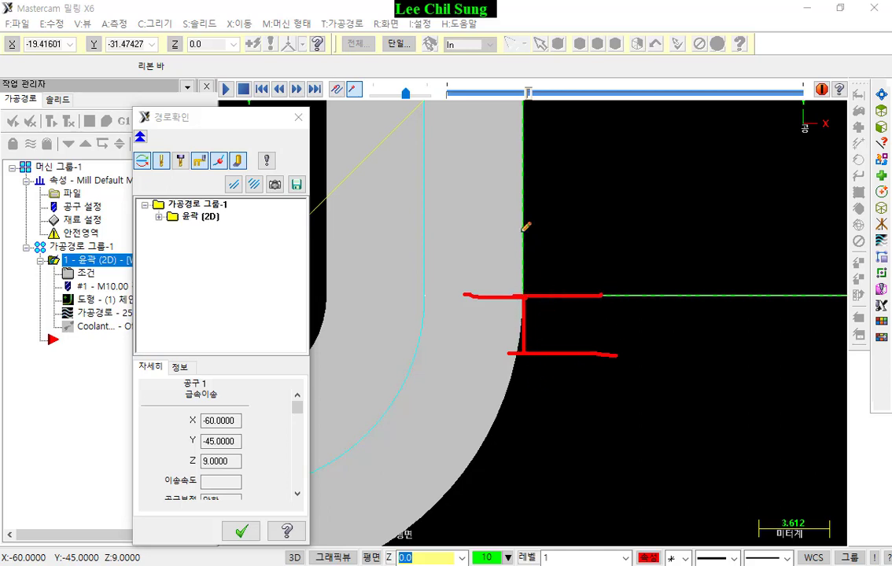
pyautogui.moveTo(568, 301); pyautogui.dragTo(565, 344)
pyautogui.moveTo(609, 311)
pyautogui.mouseDown()
pyautogui.moveTo(610, 336)
pyautogui.moveTo(640, 321)
pyautogui.moveTo(671, 332)
pyautogui.mouseUp()
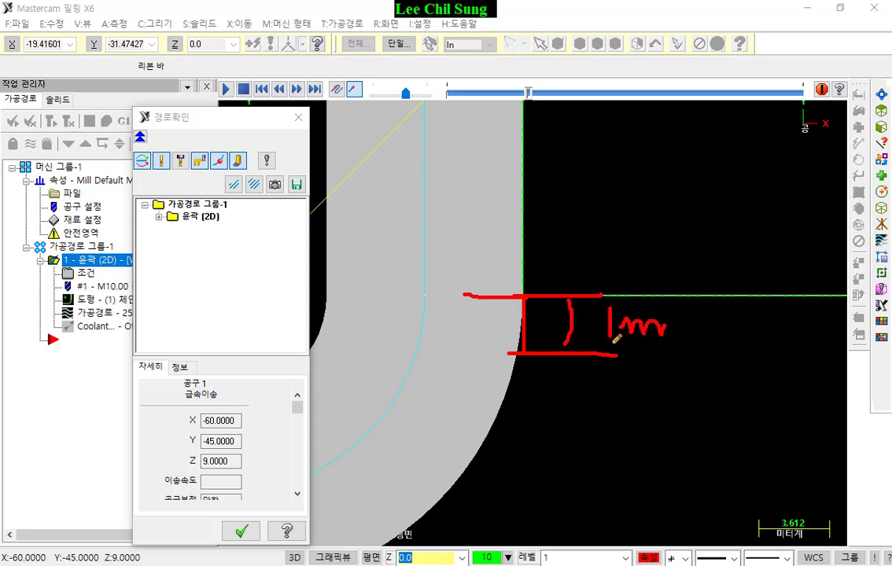
pyautogui.moveTo(605, 343); pyautogui.dragTo(680, 344)
pyautogui.moveTo(676, 242)
pyautogui.mouseDown()
pyautogui.moveTo(697, 262)
pyautogui.moveTo(675, 273)
pyautogui.moveTo(694, 281)
pyautogui.moveTo(702, 353)
pyautogui.moveTo(759, 282)
pyautogui.moveTo(757, 319)
pyautogui.moveTo(791, 311)
pyautogui.moveTo(753, 354)
pyautogui.moveTo(713, 334)
pyautogui.mouseUp()
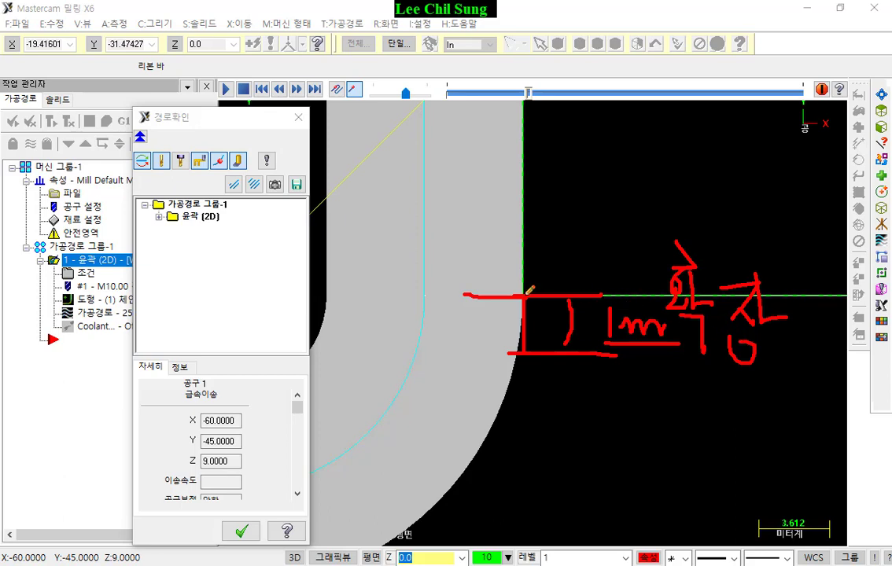
pyautogui.moveTo(528, 293); pyautogui.dragTo(570, 250)
pyautogui.moveTo(642, 167)
pyautogui.mouseDown()
pyautogui.moveTo(537, 205)
pyautogui.moveTo(523, 224)
pyautogui.moveTo(535, 214)
pyautogui.mouseUp()
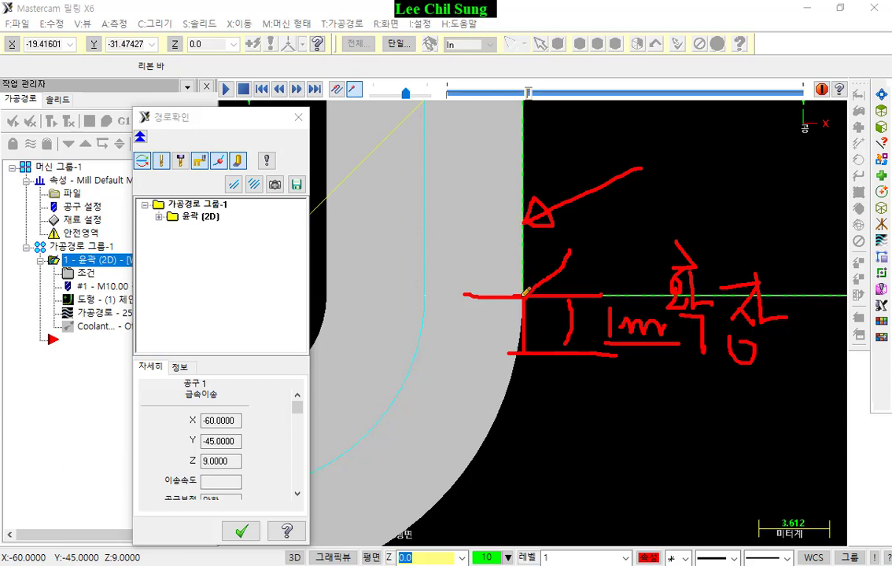
pyautogui.moveTo(527, 292); pyautogui.dragTo(528, 462)
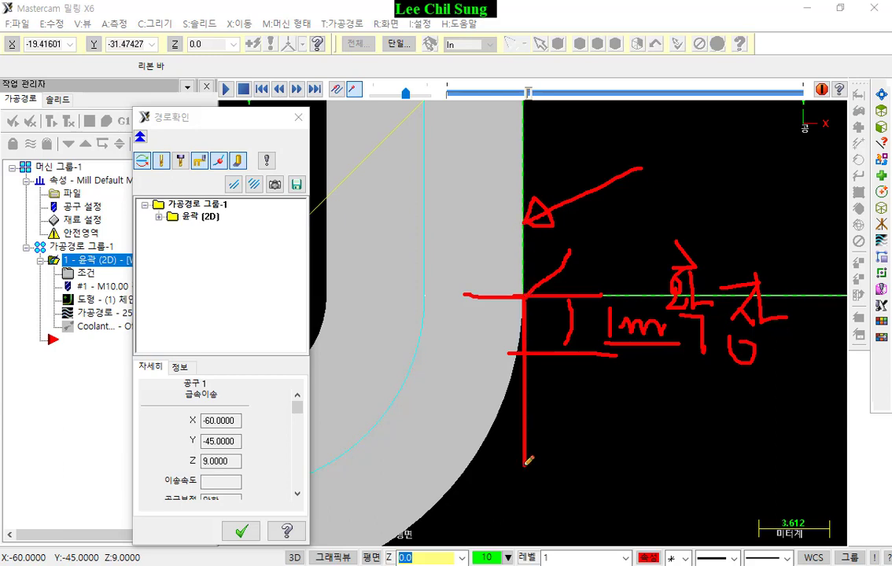
pyautogui.moveTo(526, 300); pyautogui.dragTo(526, 475)
pyautogui.moveTo(688, 364)
pyautogui.mouseDown()
pyautogui.moveTo(796, 368)
pyautogui.moveTo(692, 193)
pyautogui.moveTo(665, 322)
pyautogui.moveTo(704, 355)
pyautogui.mouseUp()
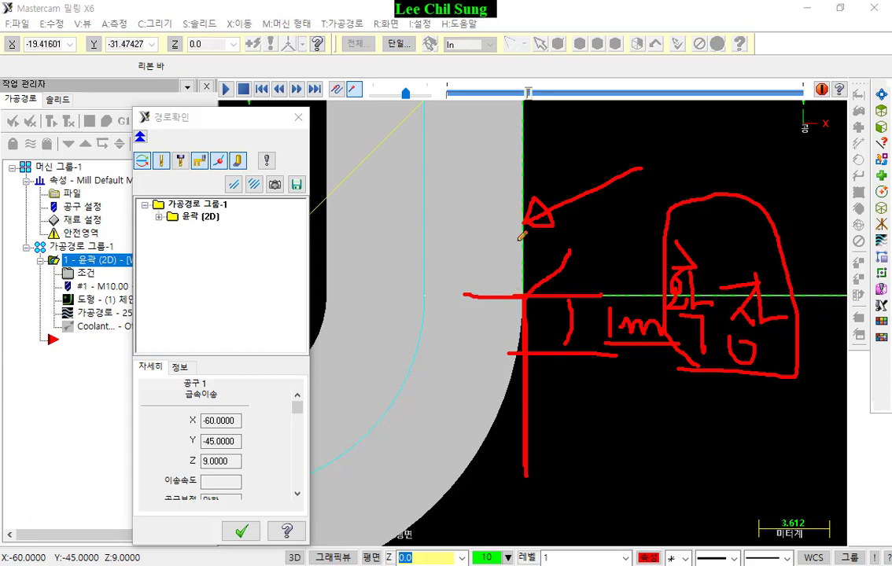
pyautogui.moveTo(522, 298); pyautogui.dragTo(402, 294)
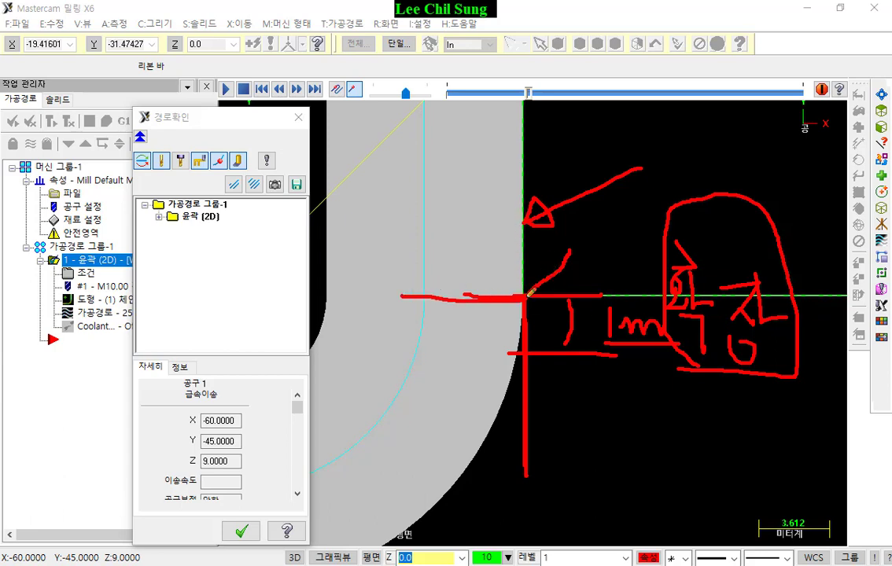
# Mark up the lead-in arc at the first part's corner on screen, clear the markup and close the backplot.
pyautogui.moveTo(527, 299)
pyautogui.mouseDown()
pyautogui.moveTo(577, 346)
pyautogui.moveTo(563, 430)
pyautogui.moveTo(526, 459)
pyautogui.moveTo(554, 348)
pyautogui.moveTo(527, 297)
pyautogui.moveTo(555, 456)
pyautogui.moveTo(455, 461)
pyautogui.moveTo(531, 459)
pyautogui.mouseUp()
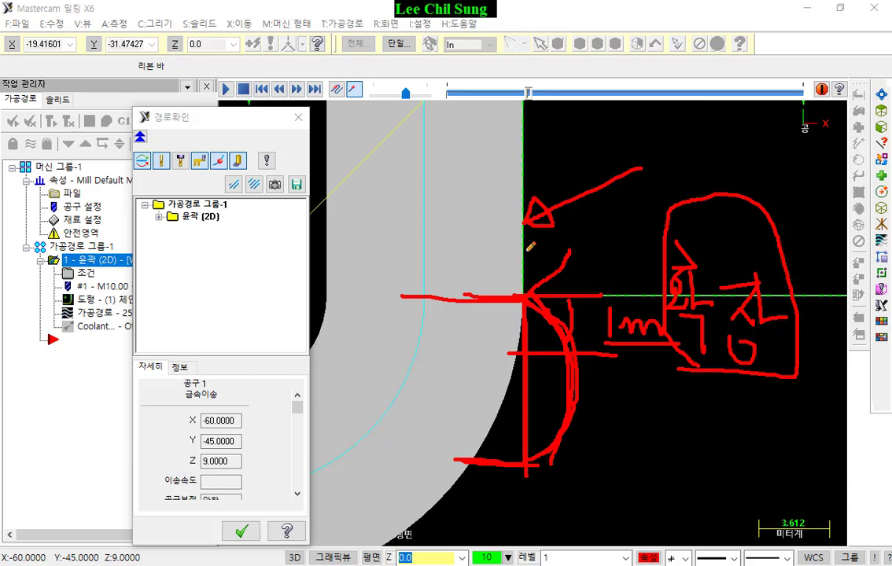
pyautogui.moveTo(542, 206)
pyautogui.mouseDown()
pyautogui.moveTo(504, 229)
pyautogui.moveTo(542, 243)
pyautogui.moveTo(527, 453)
pyautogui.mouseUp()
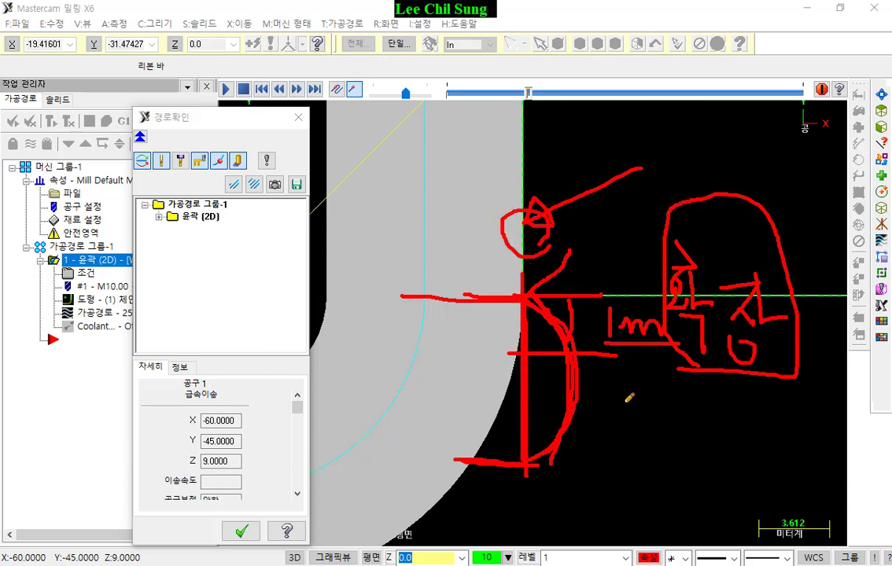
pyautogui.rightClick(629, 398)
pyautogui.click(657, 391)
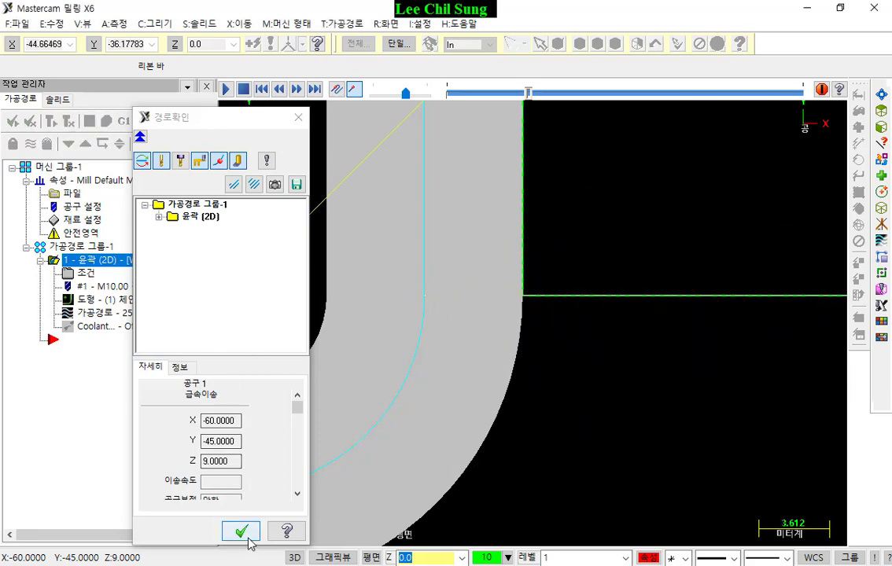
pyautogui.click(245, 536)
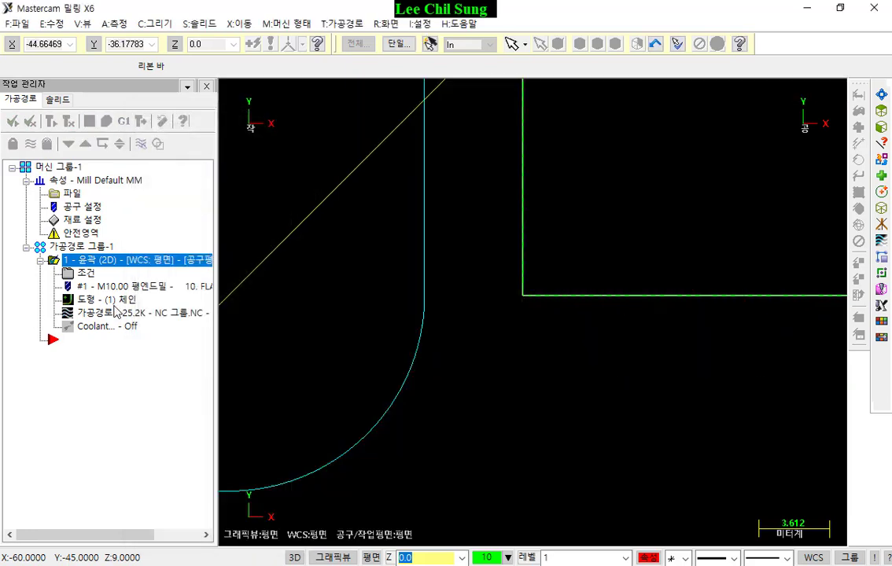
# Enable the start-of-contour adjustment in the contour's lead in/out parameters and set its extension length to 50% (5.0 mm).
pyautogui.click(84, 275)
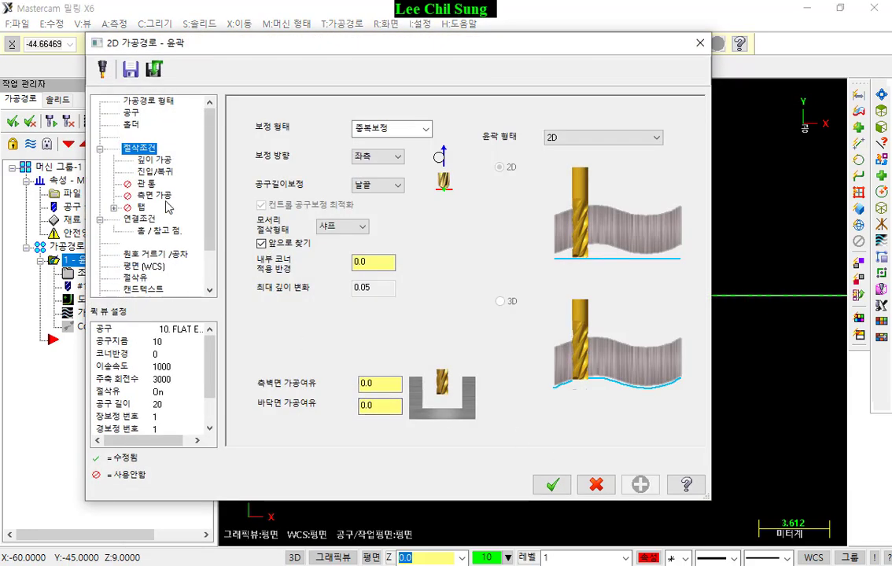
pyautogui.click(157, 173)
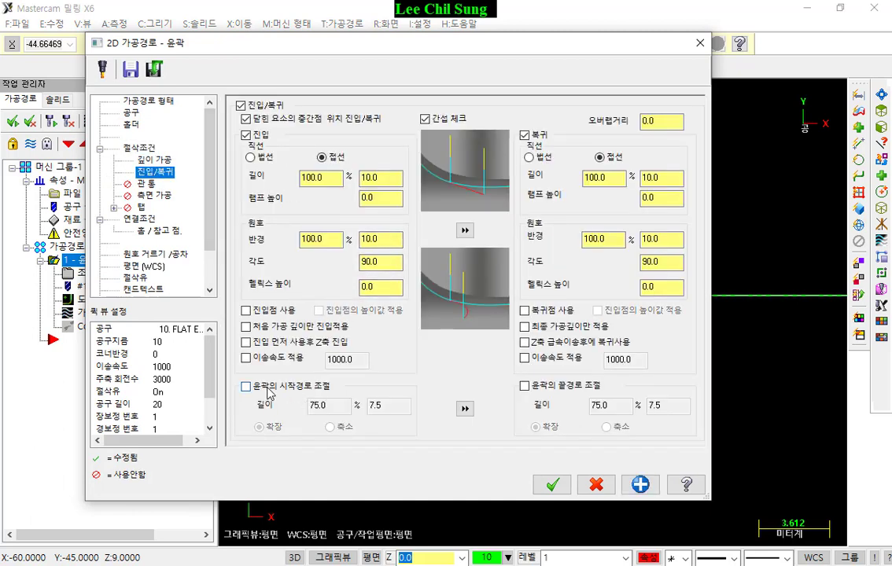
pyautogui.click(245, 386)
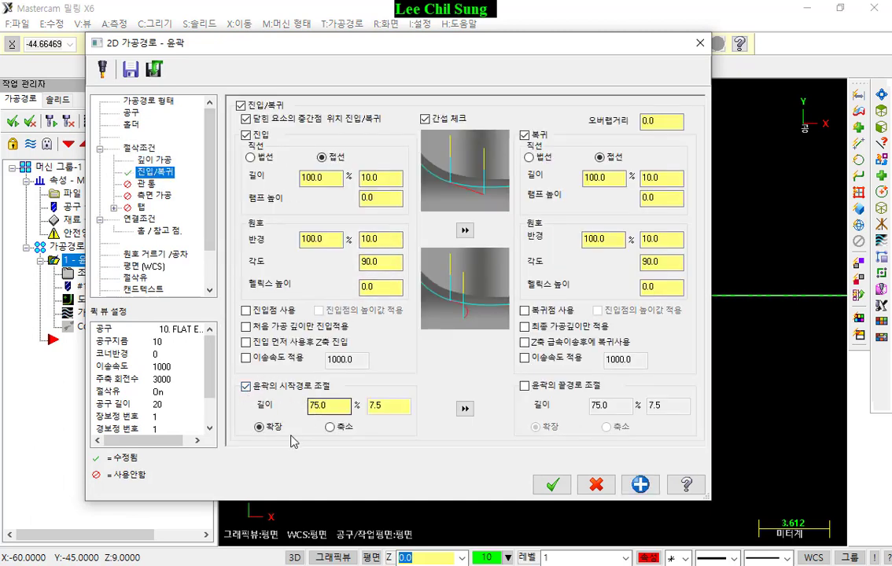
pyautogui.press('Tab')
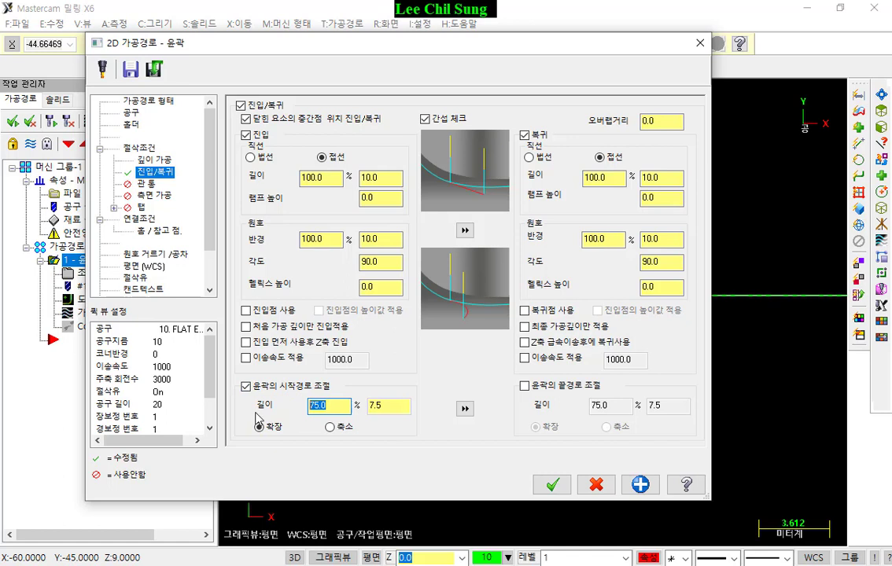
pyautogui.write('50.0')
pyautogui.press('Tab')
pyautogui.write('5.0')
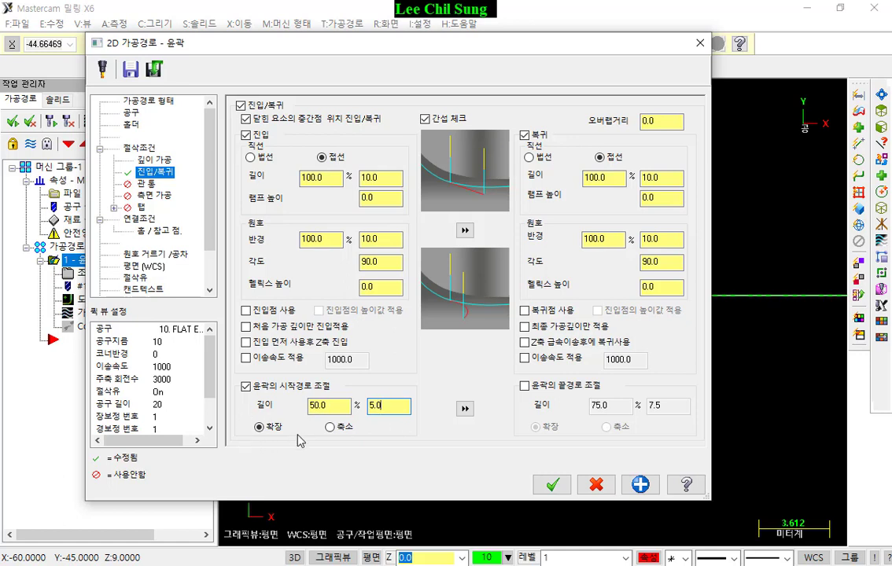
# Copy the 5.0 mm start extension to the end-of-contour adjustment, accept the parameters and regenerate the toolpath.
pyautogui.hotkey('shift', 'Tab')
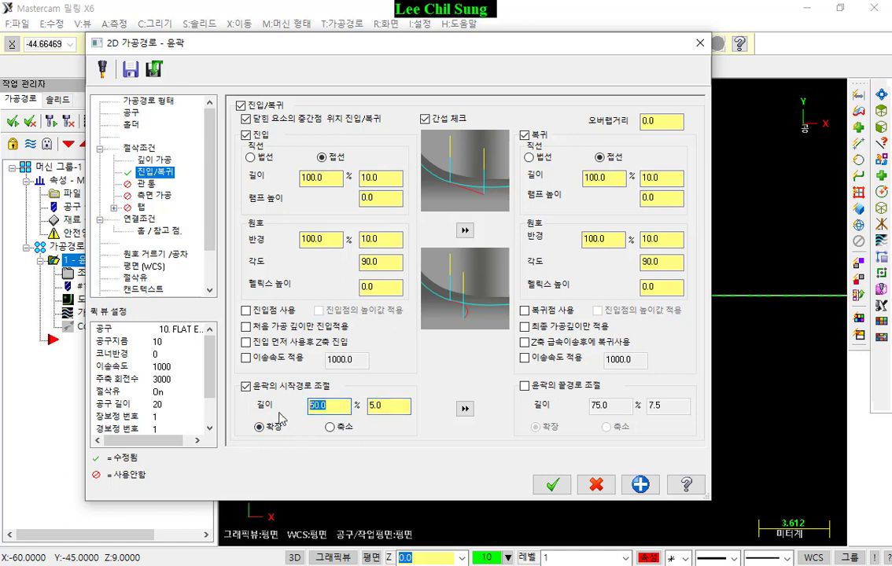
pyautogui.click(391, 406)
pyautogui.click(465, 411)
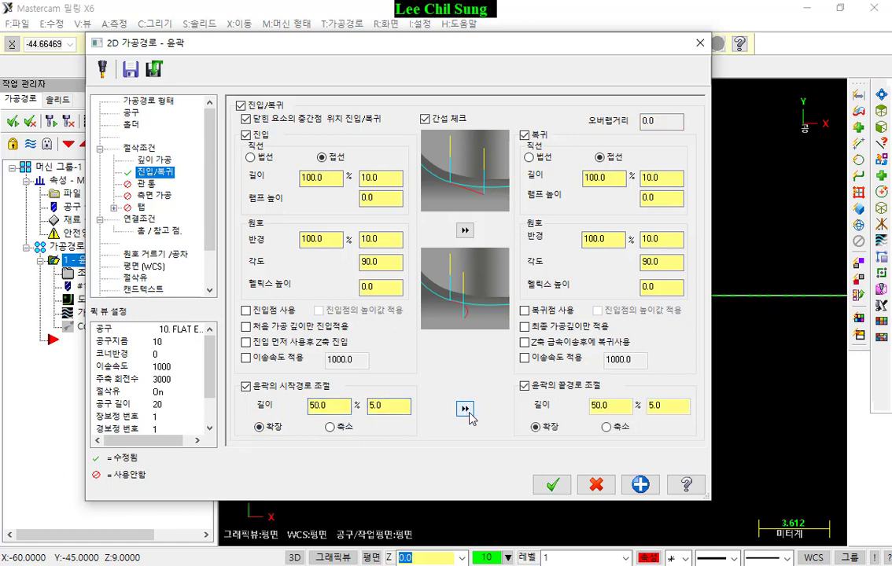
pyautogui.click(551, 485)
pyautogui.scroll(-2, 470, 179)
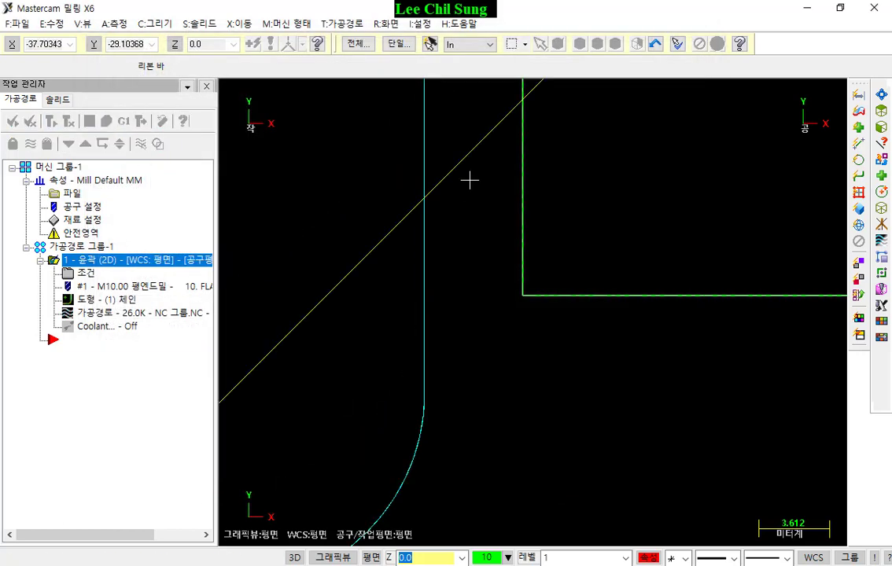
pyautogui.click(128, 315)
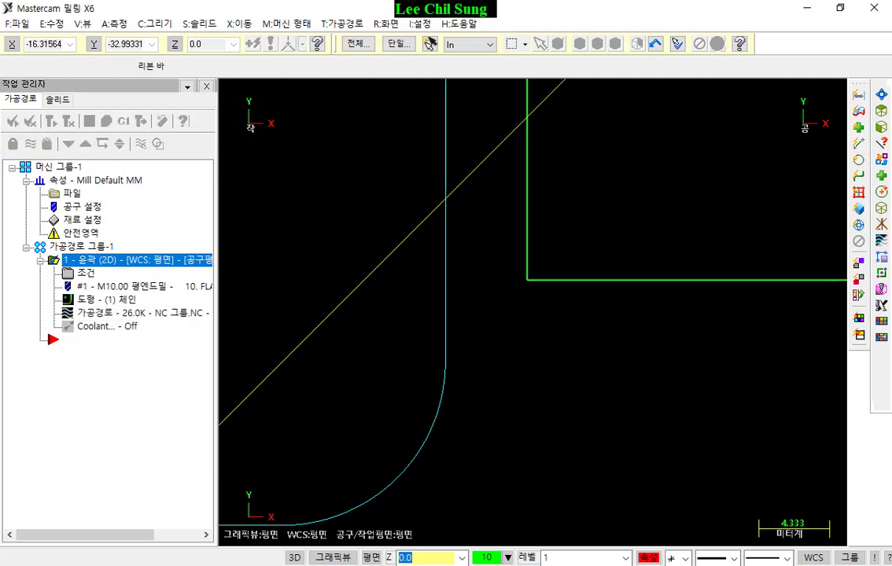
# Mark up the 5 mm extension between the part's lower edge and the lead-in arc on screen, and close the markup.
pyautogui.hotkey('ctrl', 'alt', 'd')
pyautogui.moveTo(445, 359); pyautogui.dragTo(680, 366)
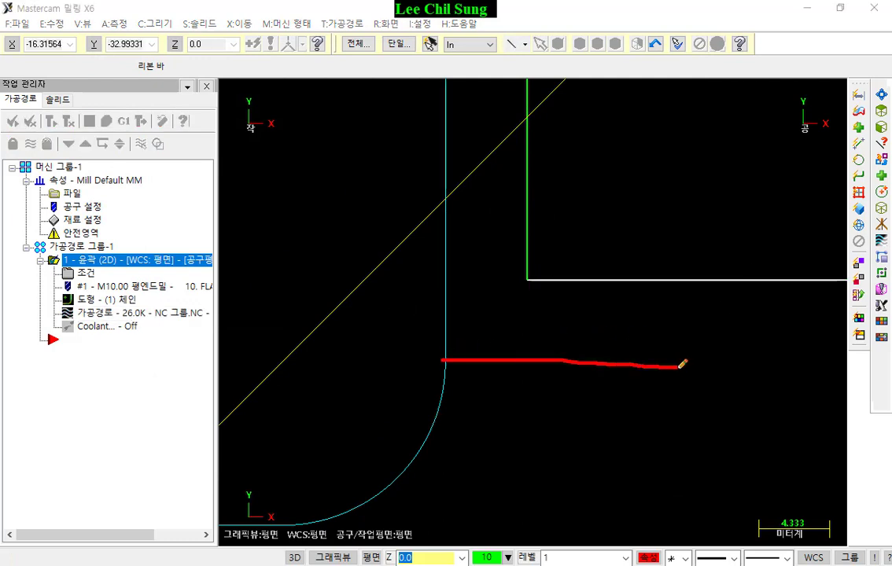
pyautogui.moveTo(425, 280)
pyautogui.mouseDown()
pyautogui.moveTo(513, 272)
pyautogui.moveTo(690, 287)
pyautogui.mouseUp()
pyautogui.moveTo(621, 234); pyautogui.dragTo(630, 433)
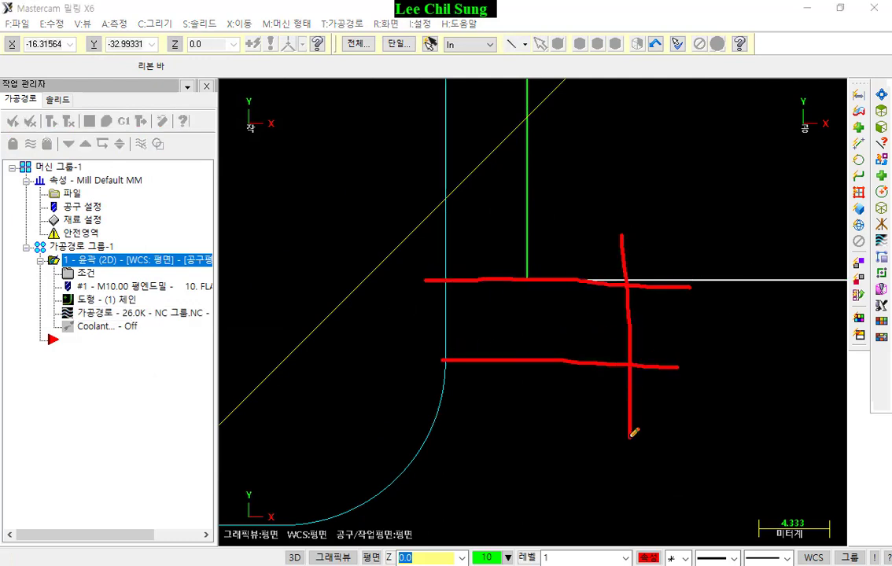
pyautogui.moveTo(654, 307); pyautogui.dragTo(664, 360)
pyautogui.moveTo(655, 319); pyautogui.dragTo(683, 323)
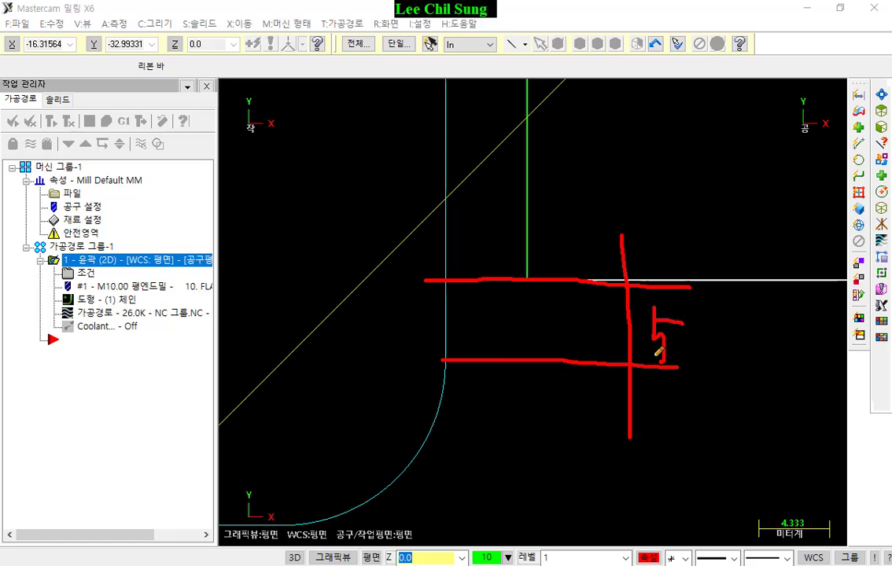
pyautogui.moveTo(646, 356)
pyautogui.mouseDown()
pyautogui.moveTo(721, 357)
pyautogui.moveTo(741, 346)
pyautogui.moveTo(793, 358)
pyautogui.mouseUp()
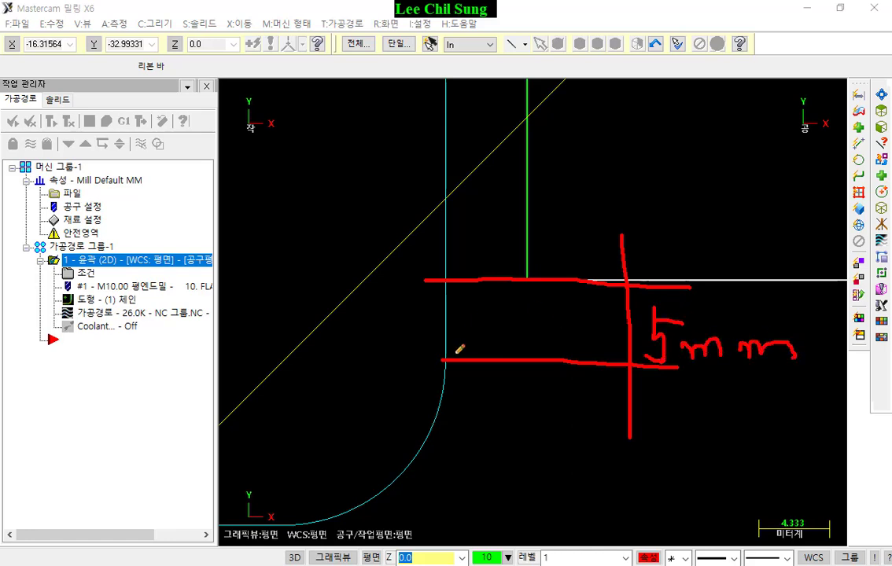
pyautogui.moveTo(442, 360); pyautogui.dragTo(426, 360)
pyautogui.moveTo(444, 277)
pyautogui.mouseDown()
pyautogui.moveTo(428, 334)
pyautogui.moveTo(377, 384)
pyautogui.moveTo(228, 398)
pyautogui.mouseUp()
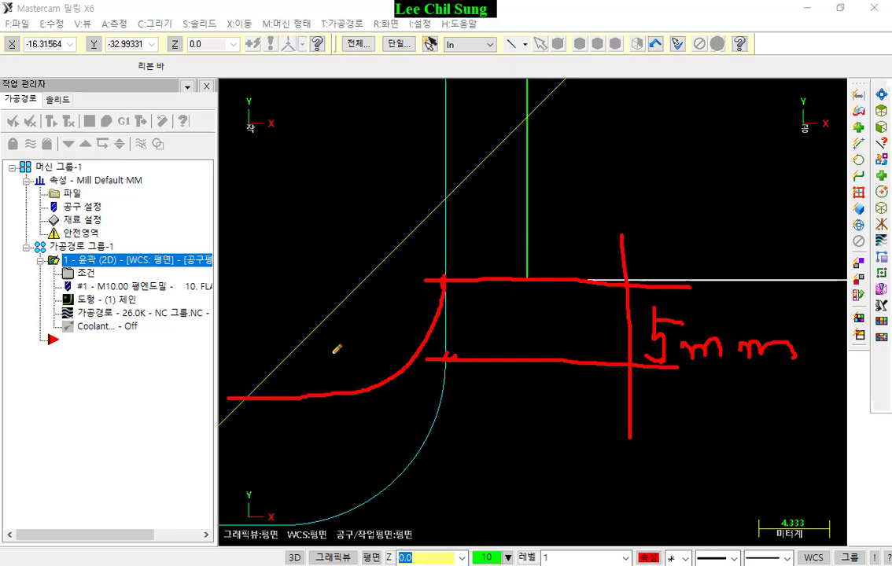
pyautogui.moveTo(445, 363); pyautogui.dragTo(521, 367)
pyautogui.moveTo(444, 278); pyautogui.dragTo(533, 275)
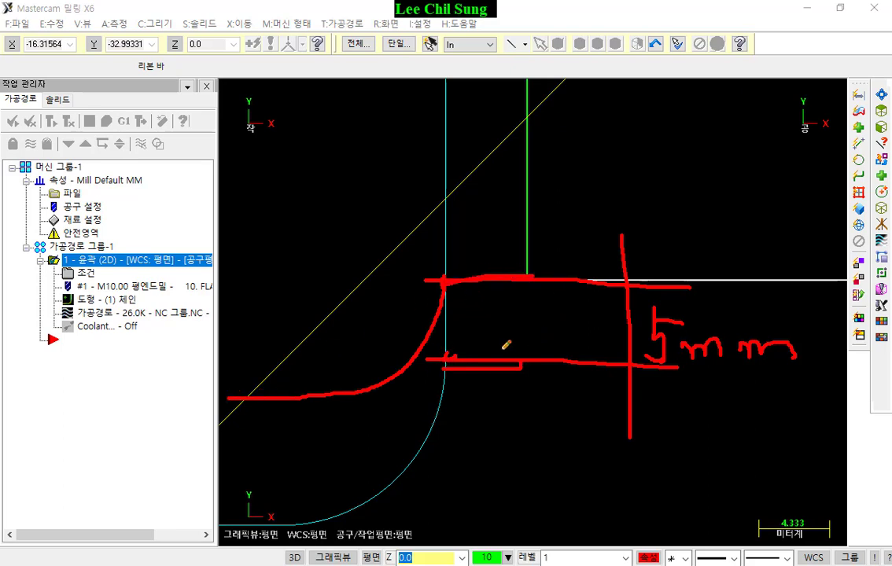
pyautogui.moveTo(442, 184); pyautogui.dragTo(549, 183)
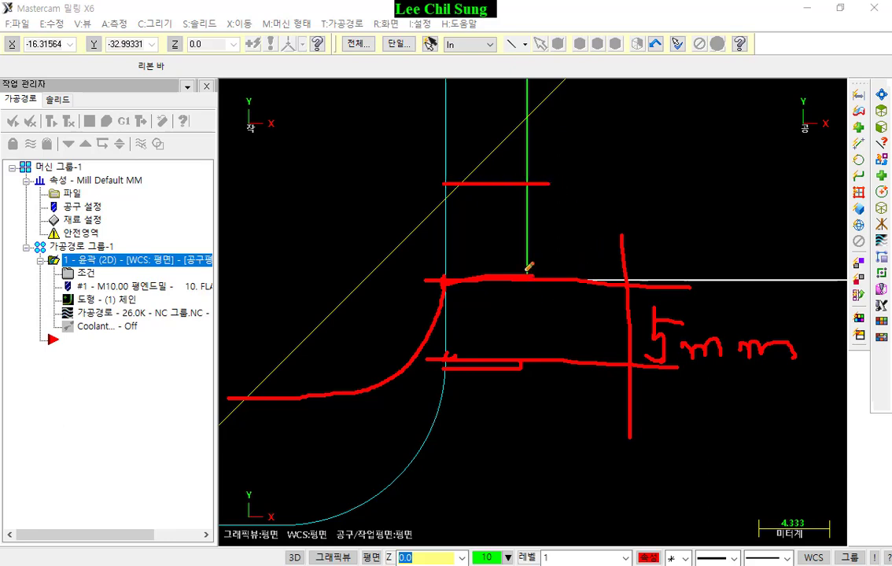
pyautogui.moveTo(529, 257)
pyautogui.mouseDown()
pyautogui.moveTo(525, 366)
pyautogui.moveTo(543, 336)
pyautogui.moveTo(533, 365)
pyautogui.moveTo(497, 334)
pyautogui.mouseUp()
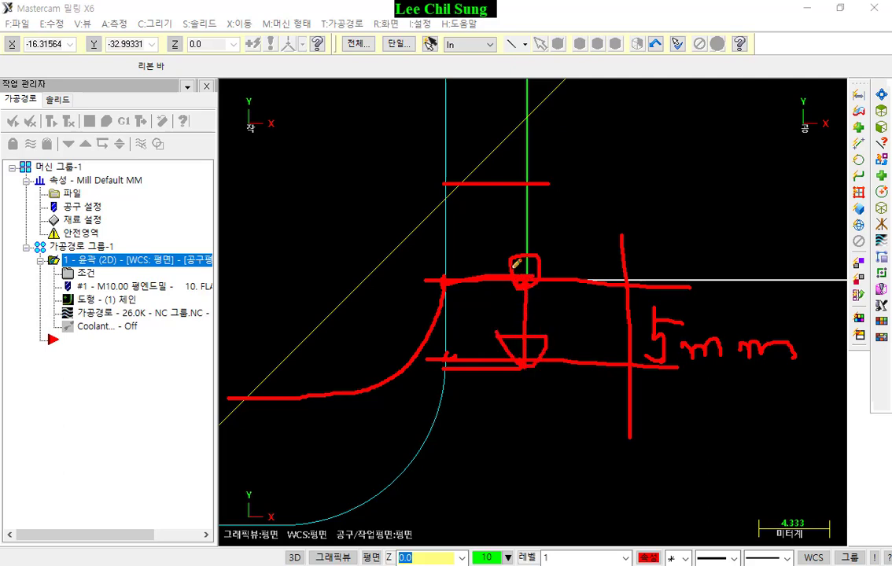
pyautogui.moveTo(497, 186)
pyautogui.mouseDown()
pyautogui.moveTo(579, 185)
pyautogui.moveTo(533, 246)
pyautogui.mouseUp()
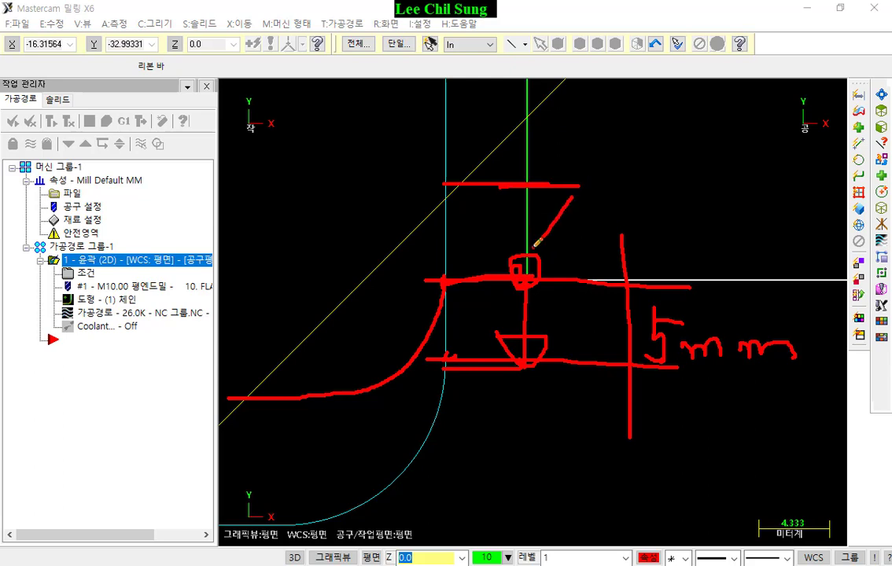
pyautogui.moveTo(511, 212); pyautogui.dragTo(560, 240)
pyautogui.moveTo(533, 184)
pyautogui.mouseDown()
pyautogui.moveTo(520, 185)
pyautogui.moveTo(537, 181)
pyautogui.mouseUp()
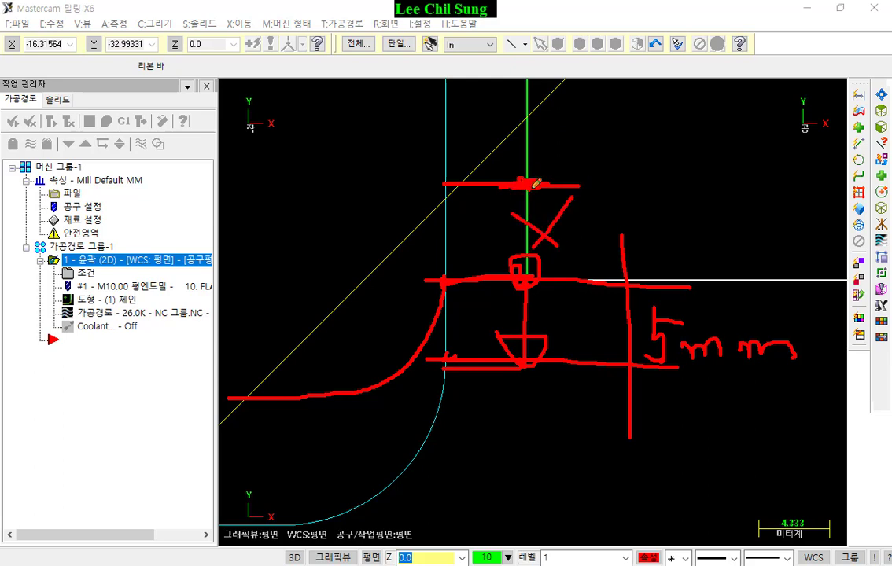
pyautogui.rightClick(622, 159)
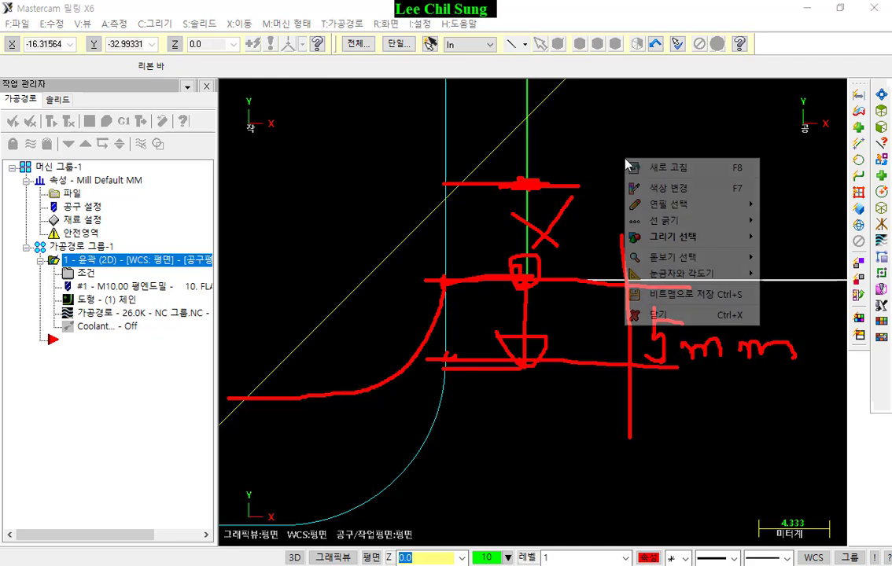
pyautogui.click(647, 312)
# Try the Shorten option for both the start and end adjustments in the contour's lead in/out parameters.
pyautogui.click(83, 273)
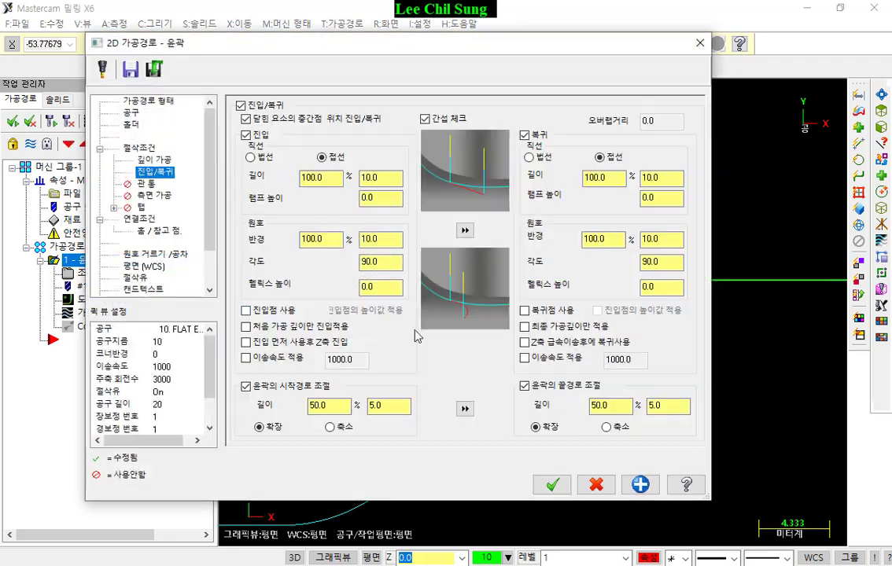
pyautogui.click(330, 427)
pyautogui.click(606, 427)
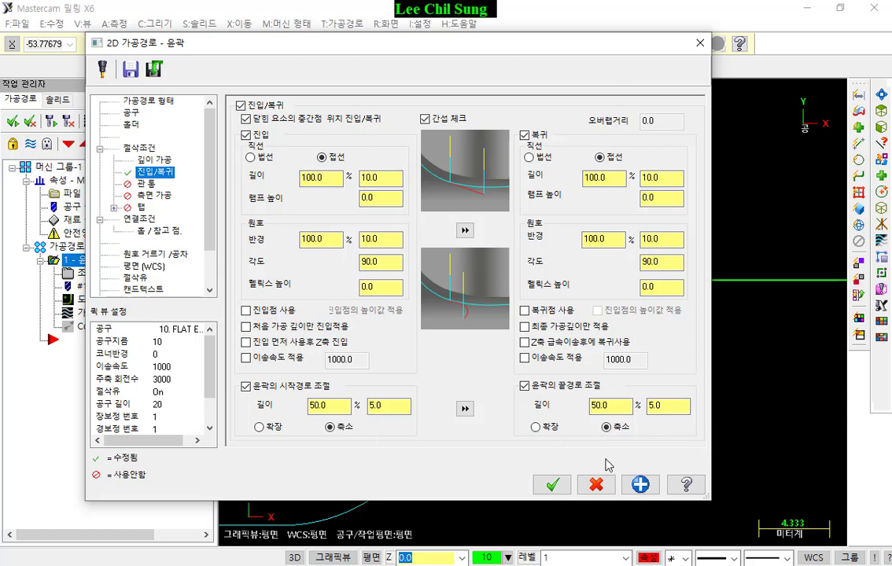
# Switch to the PDF textbook's filter section, examine the contour's arc filter/tolerance settings in Mastercam and cancel the parameters.
pyautogui.hotkey('alt', 'Tab')
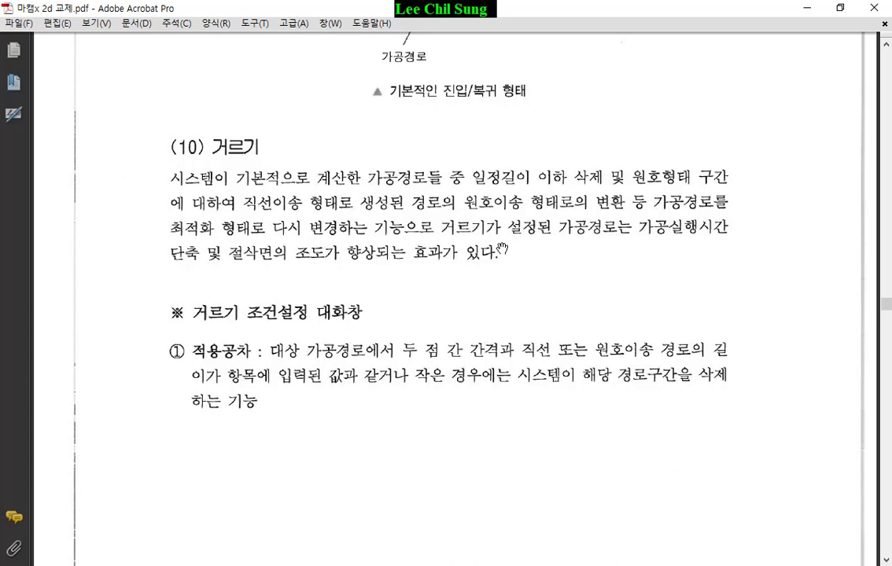
pyautogui.scroll(-2, 504, 251)
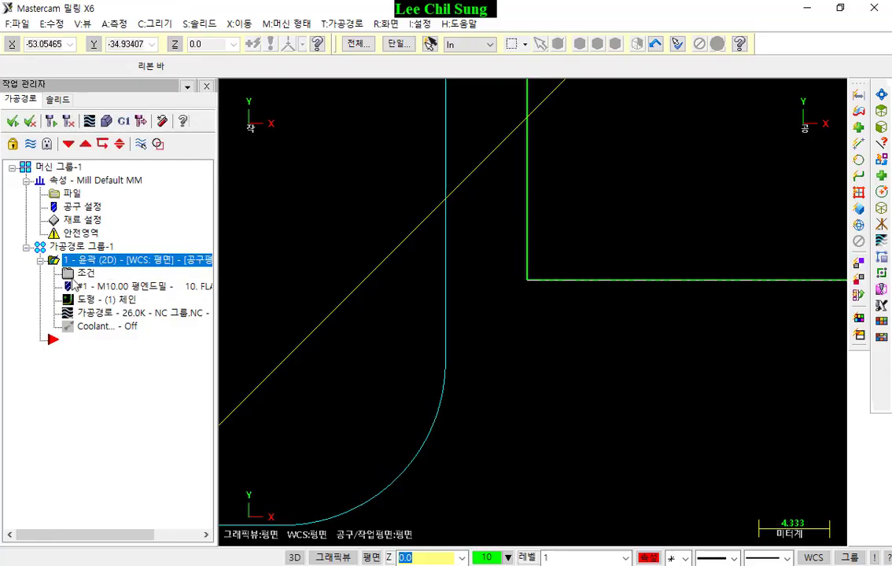
pyautogui.click(91, 273)
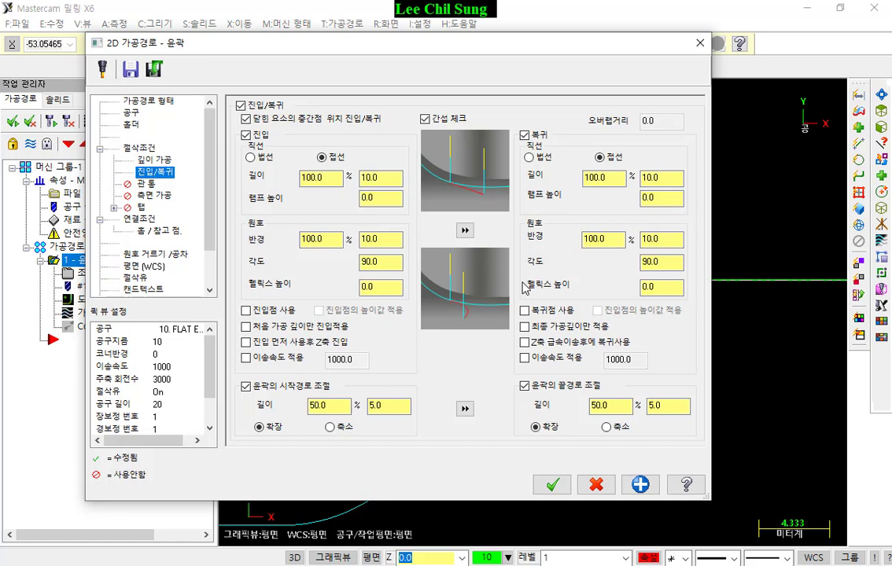
pyautogui.click(157, 255)
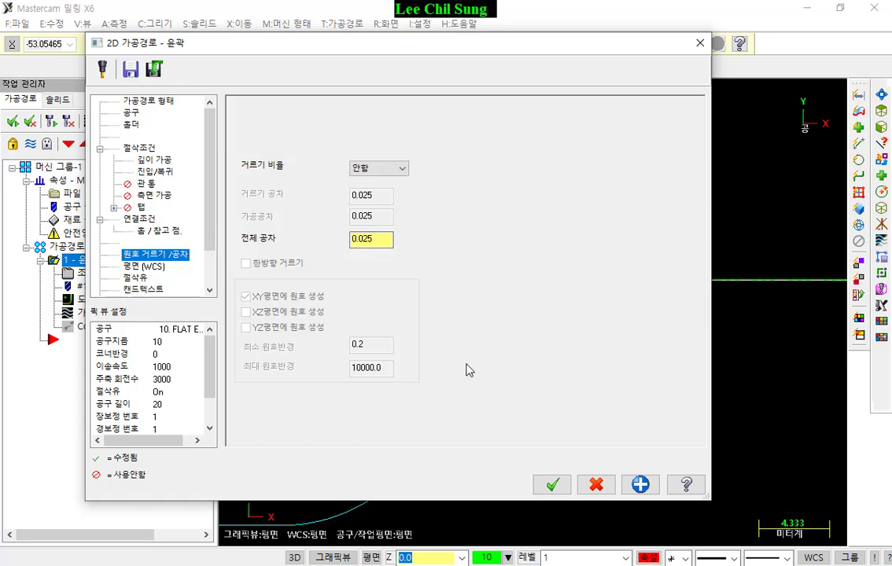
pyautogui.click(595, 484)
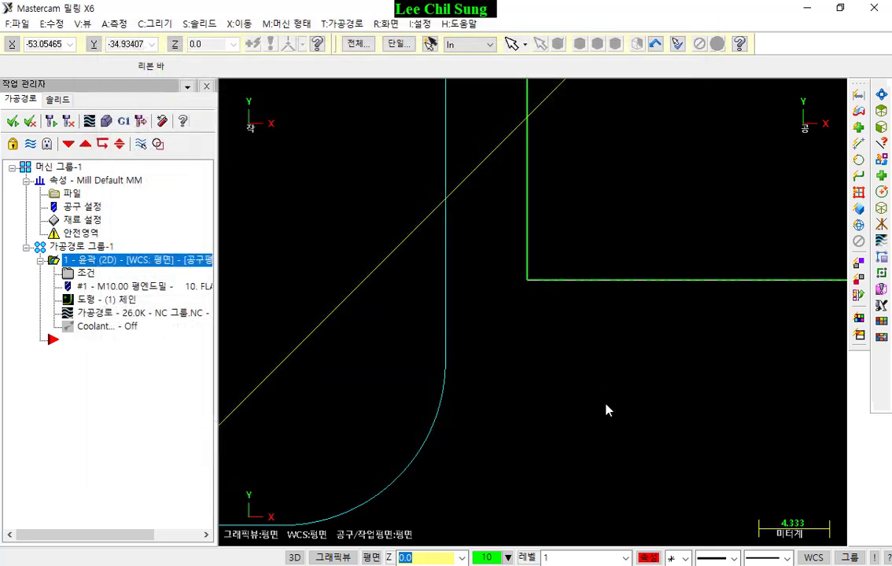
# Delete all the geometry, including the entities associated with the contour toolpath.
pyautogui.scroll(-5, 605, 409)
pyautogui.scroll(-3, 487, 375)
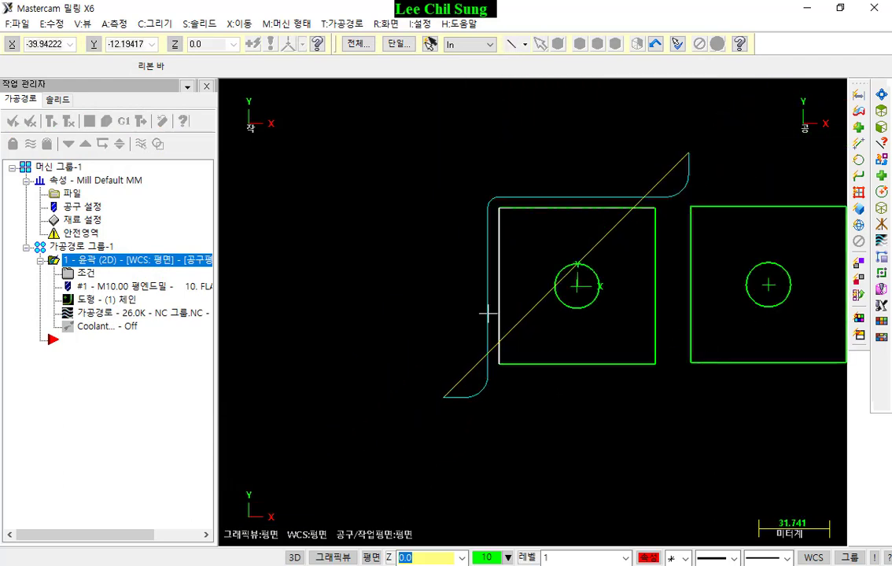
pyautogui.scroll(2, 817, 325)
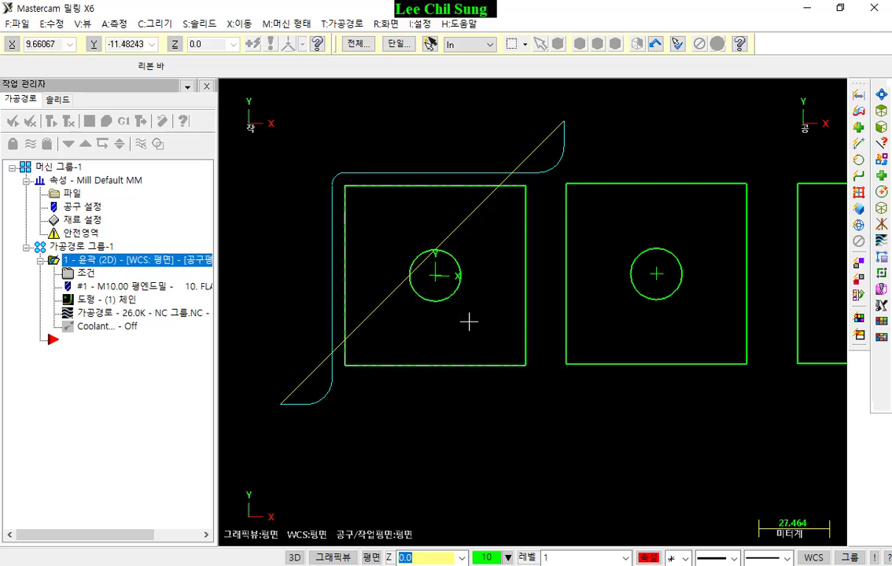
pyautogui.scroll(-1, 473, 318)
pyautogui.scroll(-2, 441, 285)
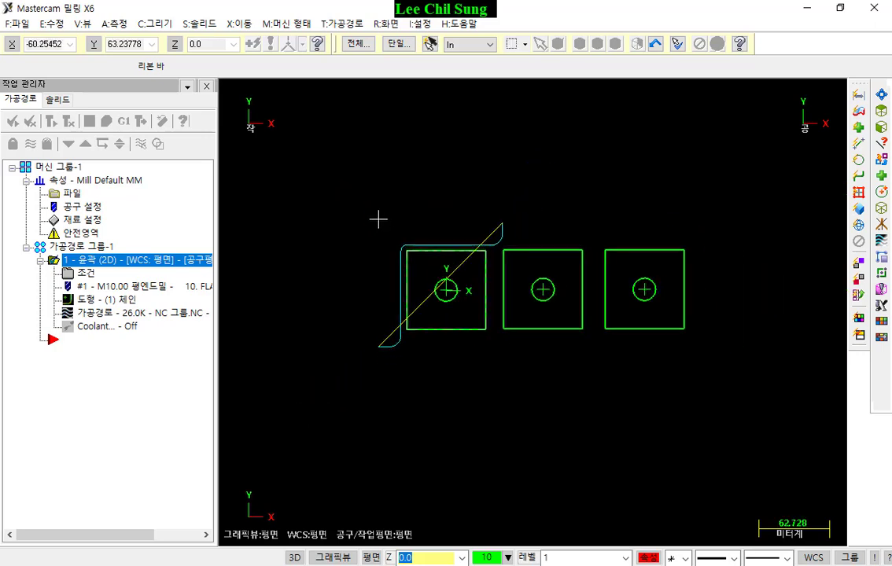
pyautogui.hotkey('ctrl', 'a')
pyautogui.press('Delete')
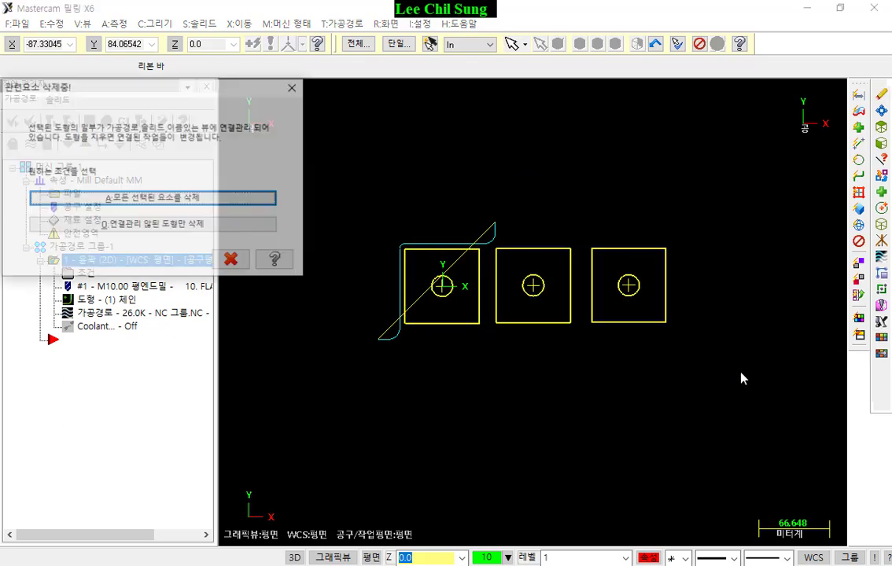
pyautogui.click(249, 198)
# Draw a NURBS ellipse centred on the origin, with an X radius of about 35 mm and a Y radius of about 23 mm.
pyautogui.scroll(1, 401, 280)
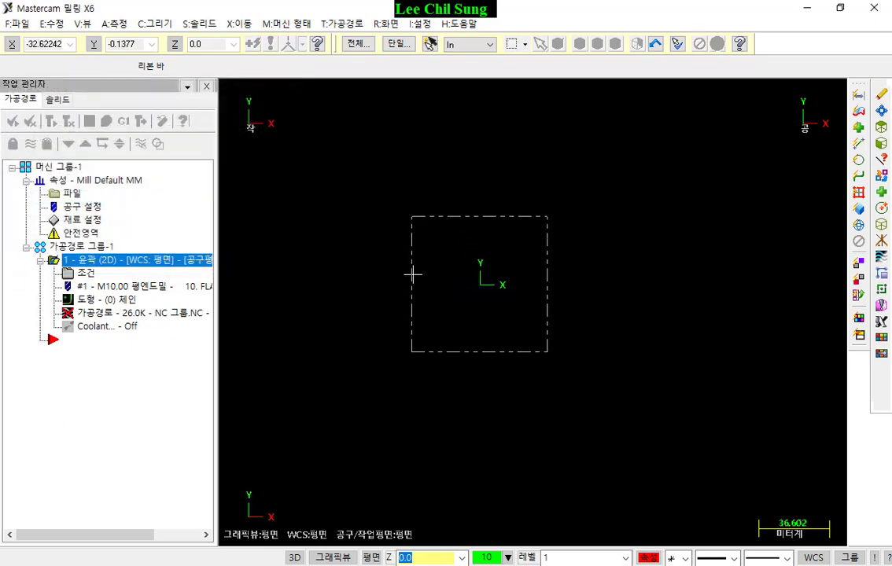
pyautogui.click(156, 24)
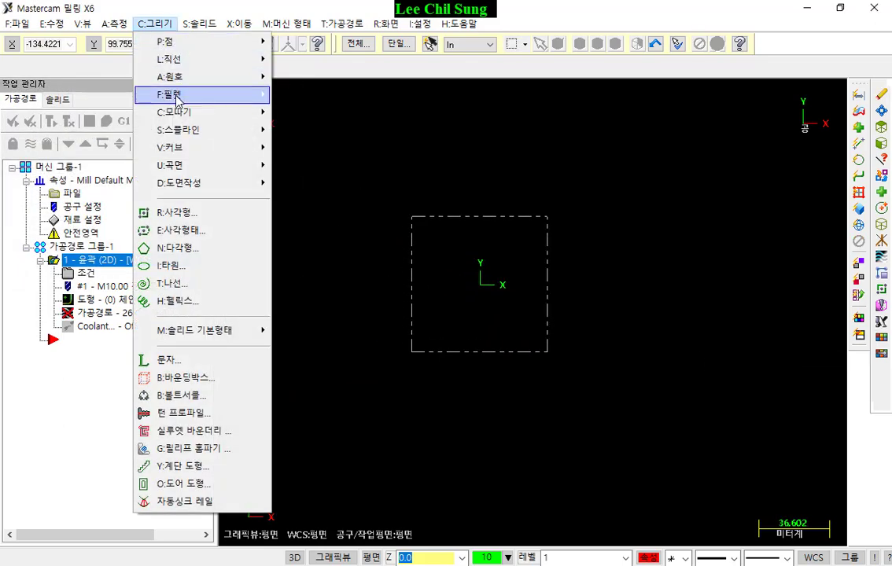
pyautogui.moveTo(202, 170)
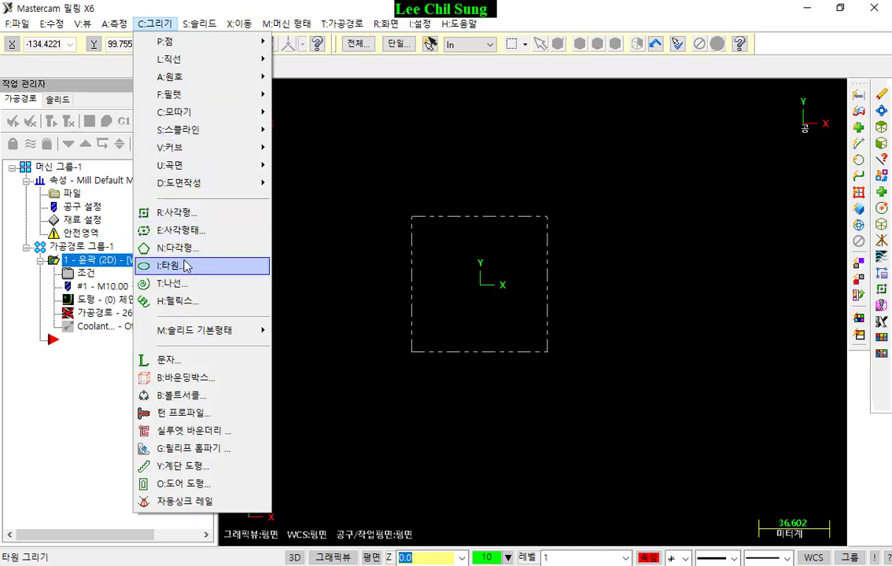
pyautogui.click(179, 269)
pyautogui.click(481, 285)
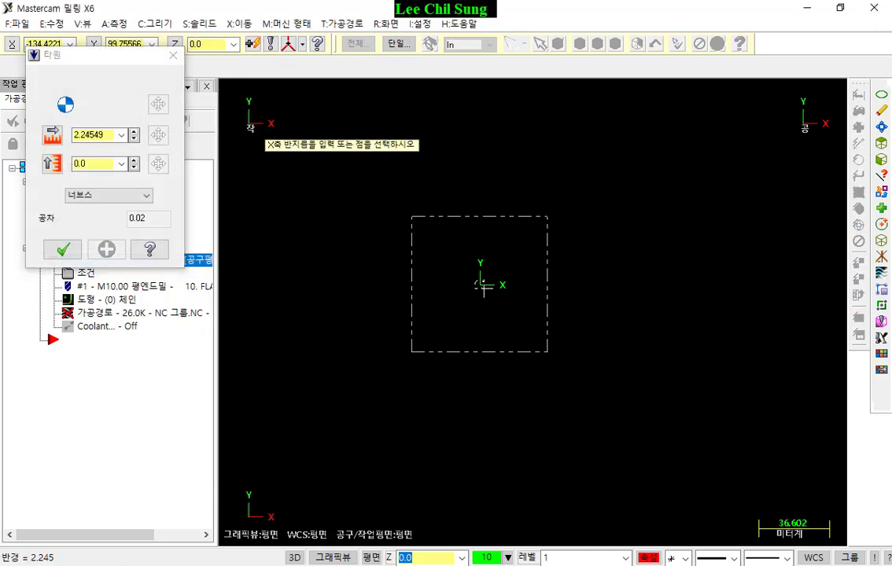
pyautogui.click(547, 287)
pyautogui.click(482, 240)
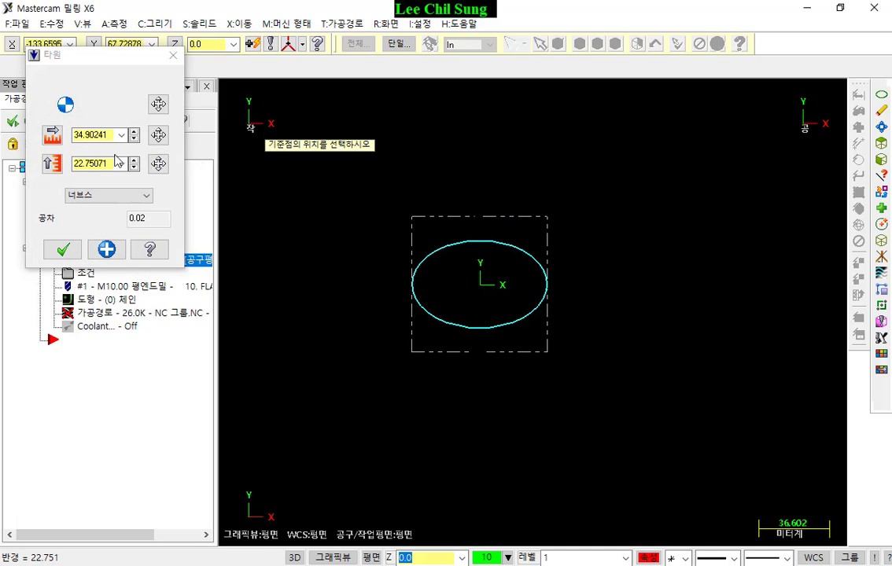
# Set the ellipse's X radius to 35 mm and its Y radius to 20 mm.
pyautogui.click(94, 135)
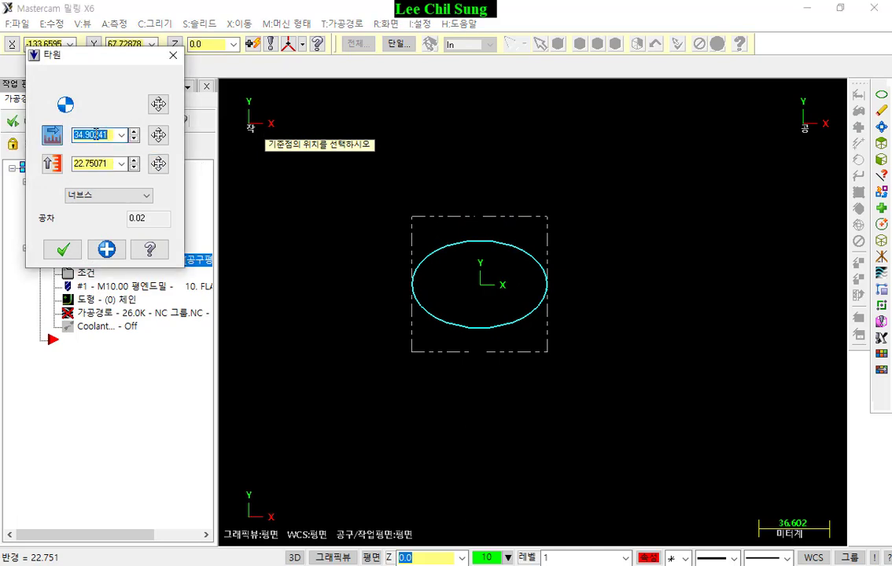
pyautogui.write('35')
pyautogui.click(101, 163)
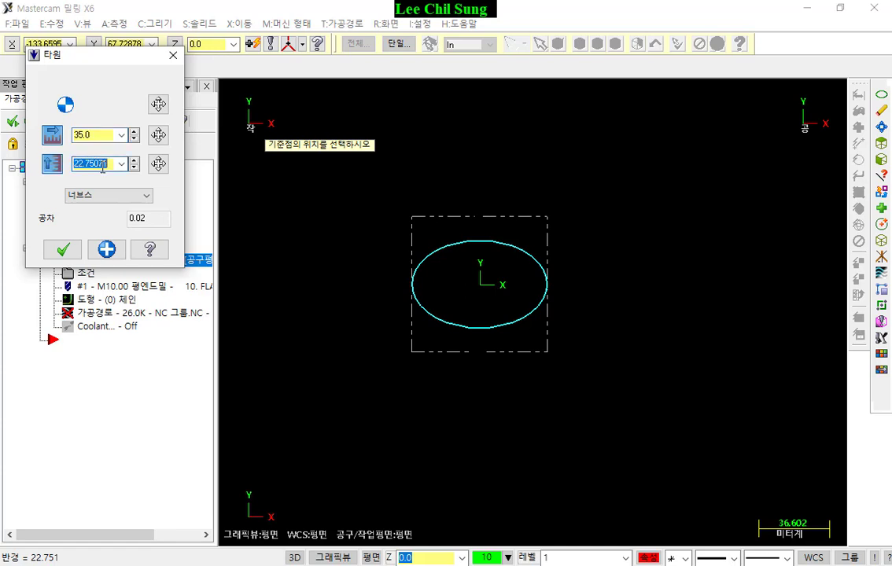
pyautogui.write('20')
pyautogui.press('Return')
pyautogui.scroll(2, 444, 291)
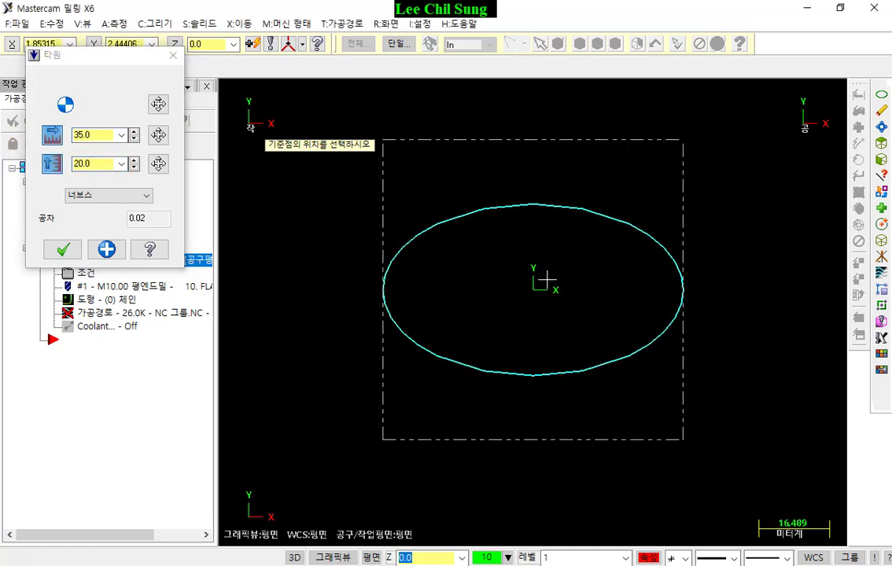
pyautogui.scroll(1, 472, 346)
# Mark up the ellipse's X radius as 35 and Y radius as 20 on screen, and close the markup.
pyautogui.click(93, 135)
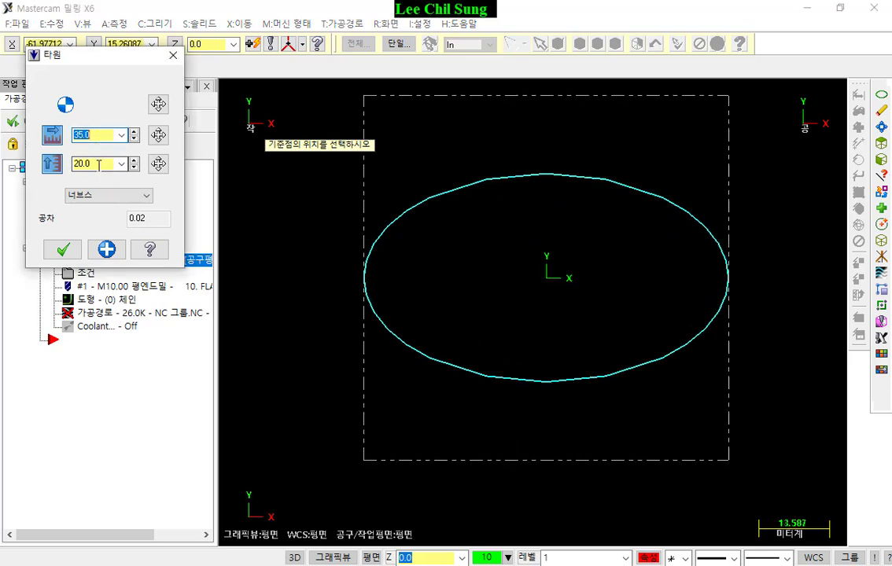
pyautogui.click(103, 167)
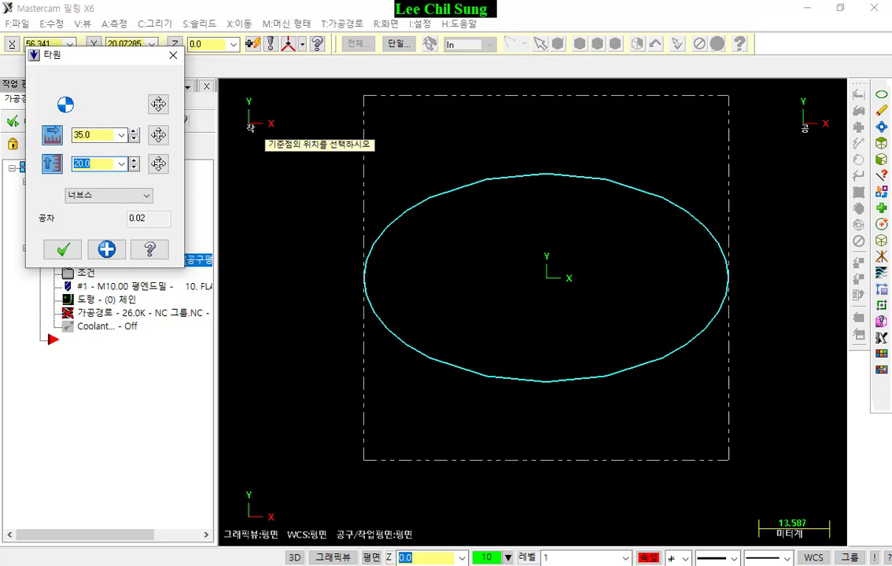
pyautogui.moveTo(545, 277); pyautogui.dragTo(544, 456)
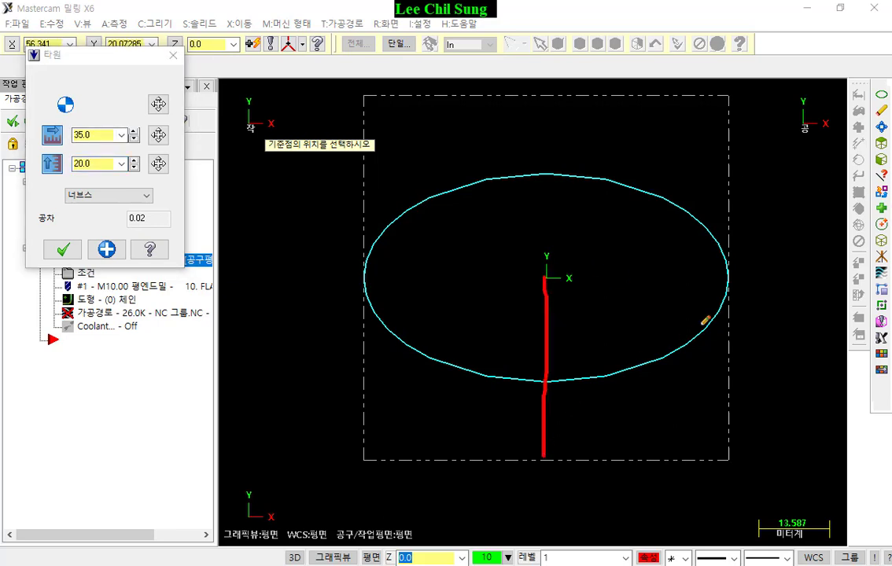
pyautogui.moveTo(733, 275); pyautogui.dragTo(737, 445)
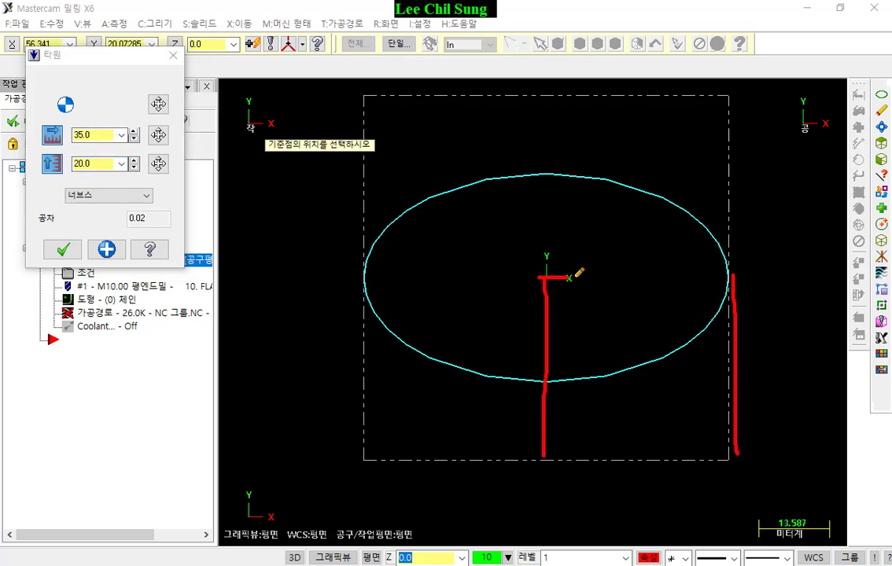
pyautogui.moveTo(540, 277)
pyautogui.mouseDown()
pyautogui.moveTo(725, 276)
pyautogui.moveTo(695, 304)
pyautogui.mouseUp()
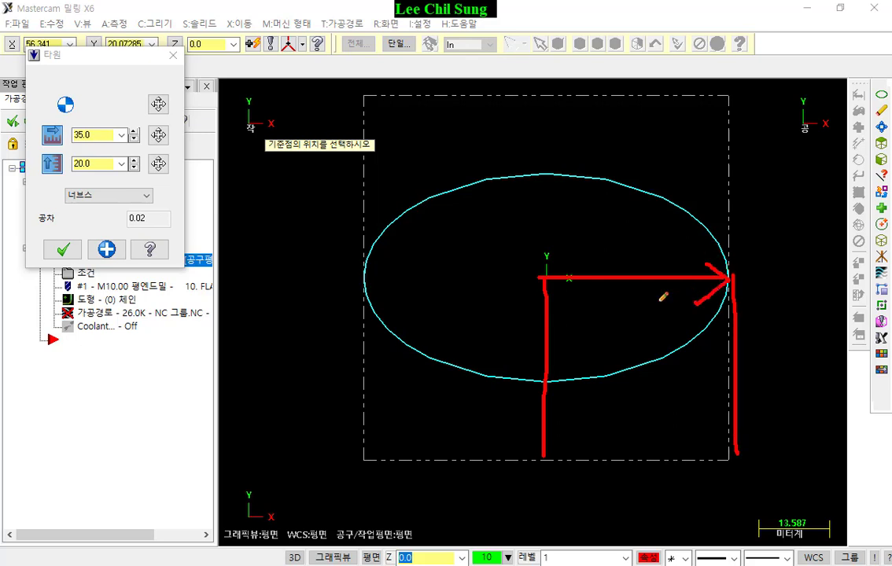
pyautogui.moveTo(46, 178); pyautogui.dragTo(144, 176)
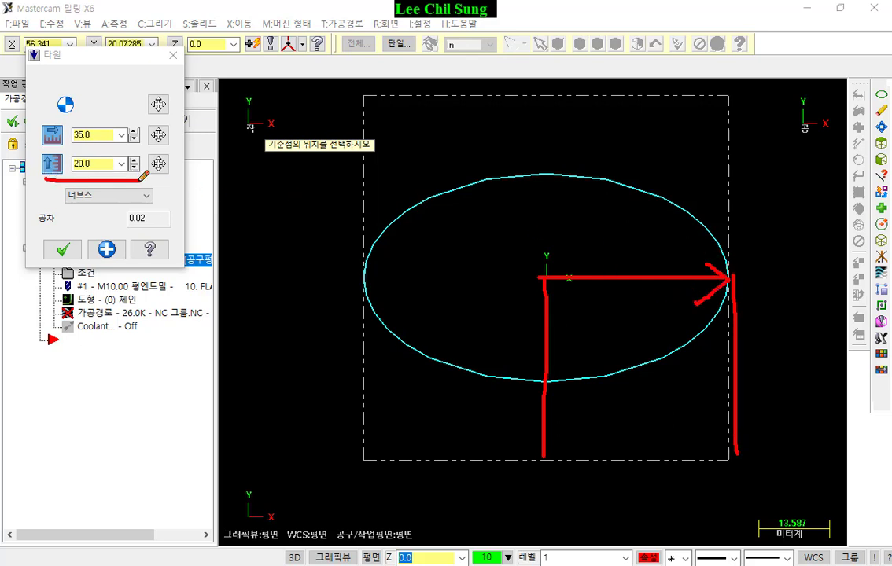
pyautogui.moveTo(545, 258)
pyautogui.mouseDown()
pyautogui.moveTo(543, 173)
pyautogui.moveTo(522, 198)
pyautogui.moveTo(544, 165)
pyautogui.mouseUp()
pyautogui.moveTo(620, 245)
pyautogui.mouseDown()
pyautogui.moveTo(651, 250)
pyautogui.moveTo(623, 268)
pyautogui.mouseUp()
pyautogui.moveTo(667, 242)
pyautogui.mouseDown()
pyautogui.moveTo(675, 253)
pyautogui.moveTo(665, 267)
pyautogui.moveTo(683, 242)
pyautogui.mouseUp()
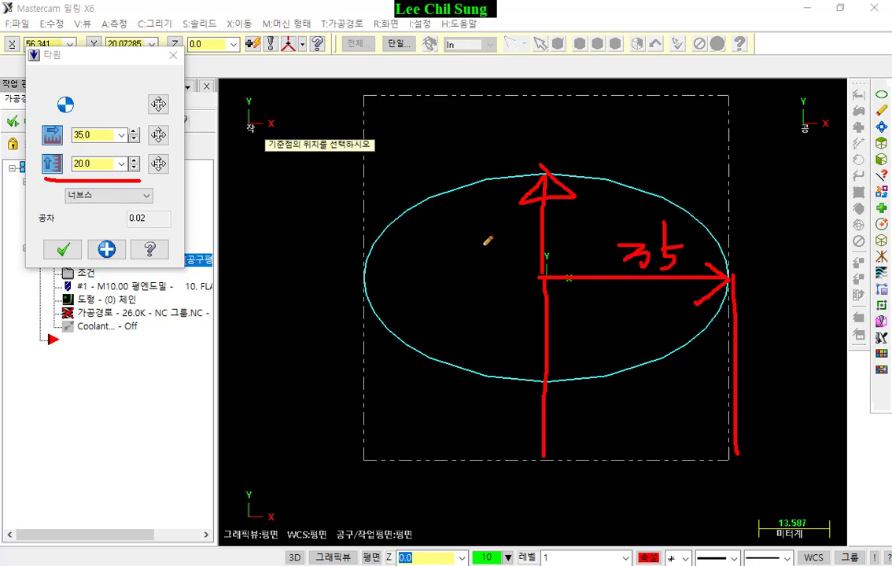
pyautogui.moveTo(466, 233)
pyautogui.mouseDown()
pyautogui.moveTo(485, 246)
pyautogui.moveTo(505, 228)
pyautogui.mouseUp()
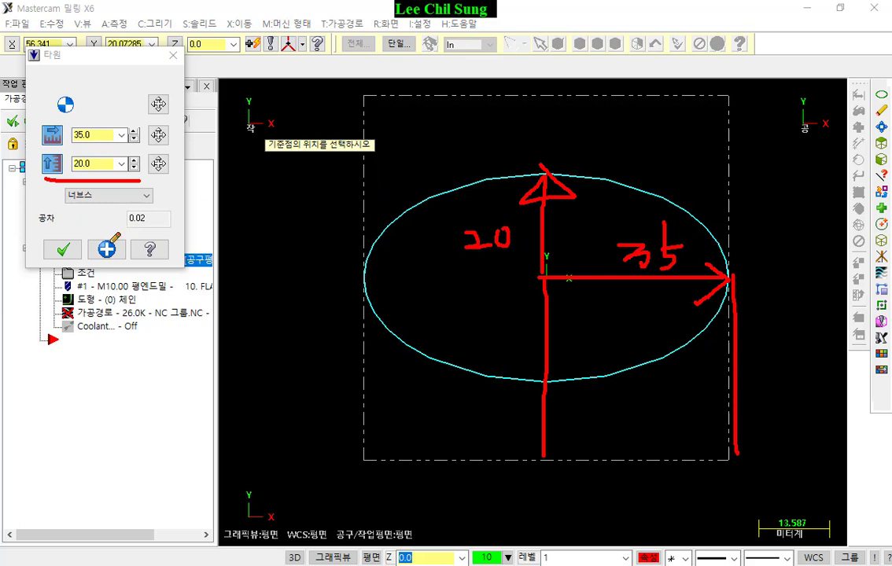
pyautogui.rightClick(281, 212)
pyautogui.click(315, 363)
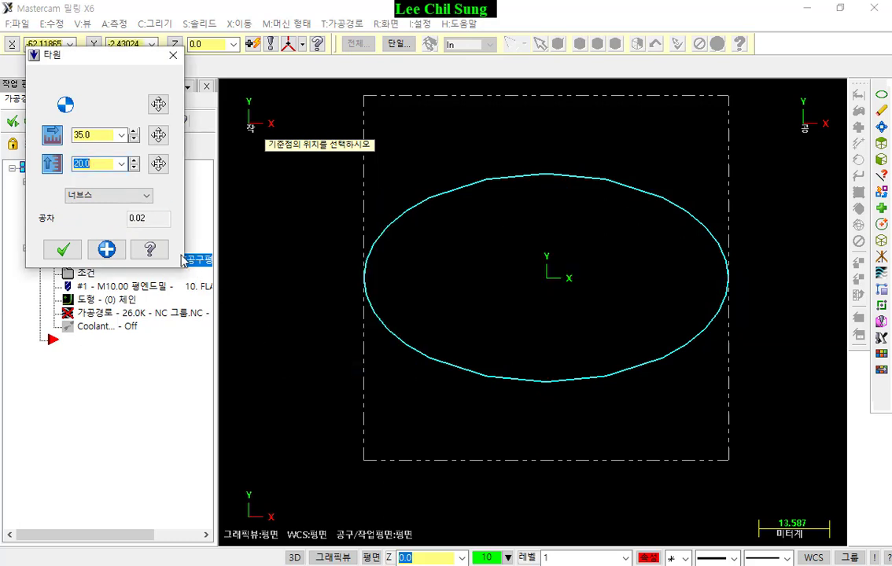
# Accept the ellipse and finish the command.
pyautogui.click(71, 254)
pyautogui.scroll(-2, 647, 243)
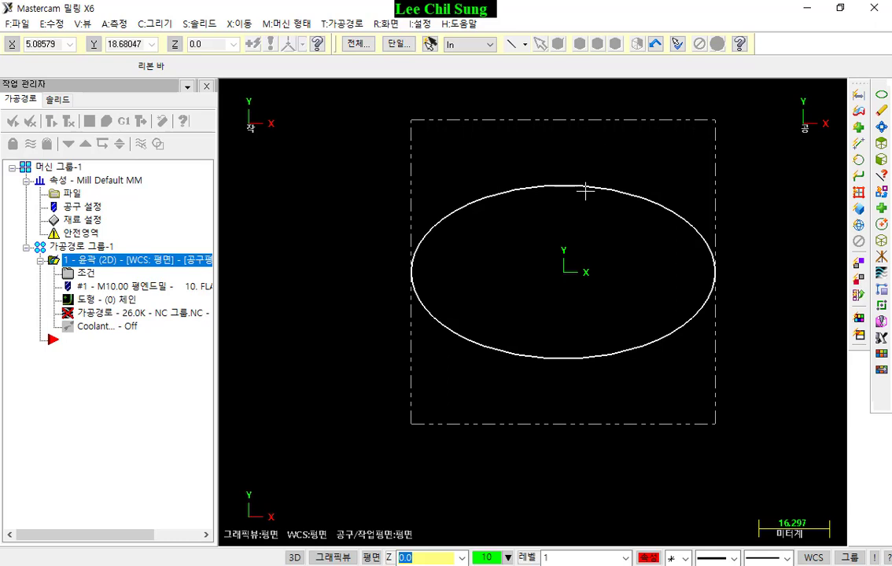
pyautogui.press('Escape')
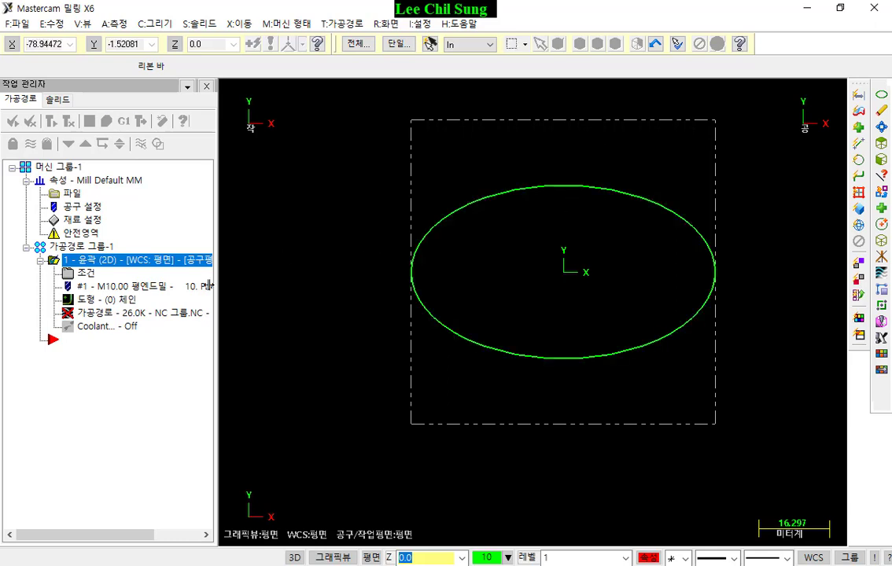
# Rechain all of the contour operation's geometry to the ellipse and regenerate the toolpath.
pyautogui.click(98, 299)
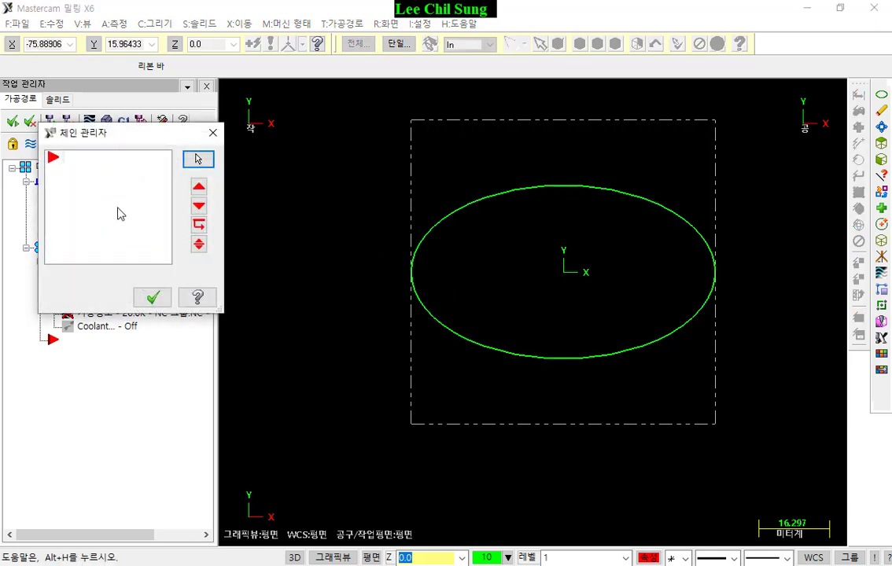
pyautogui.rightClick(73, 207)
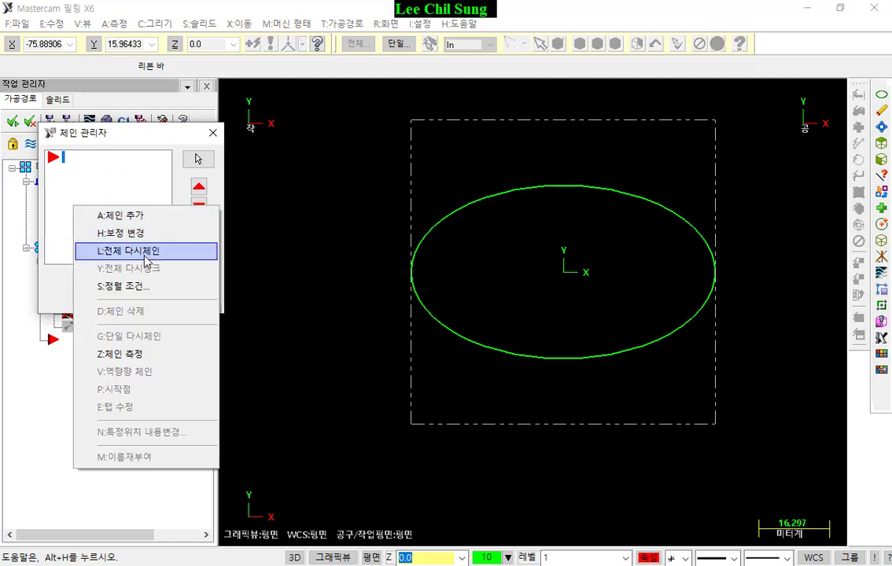
pyautogui.click(145, 251)
pyautogui.click(715, 313)
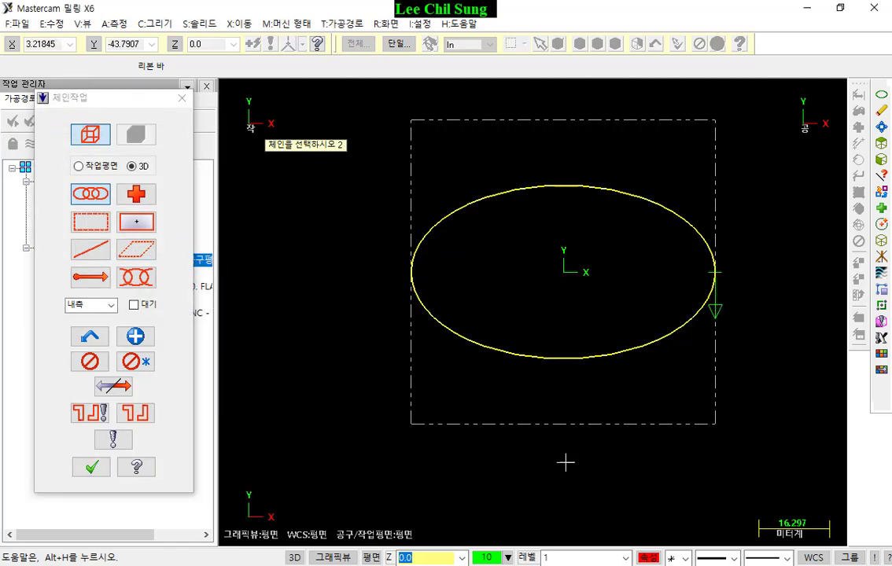
pyautogui.click(92, 467)
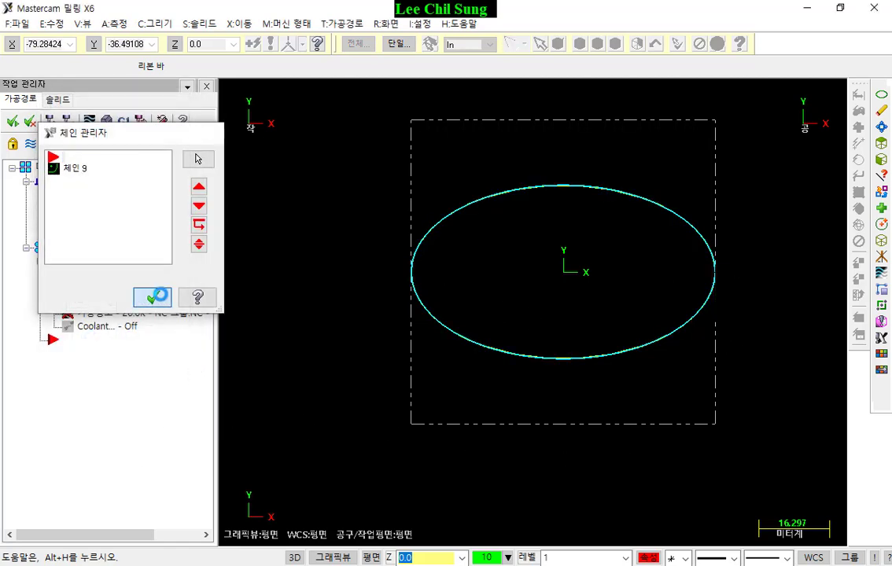
pyautogui.click(147, 294)
pyautogui.click(53, 122)
# Examine the lead-in and lead-out arcs of the ellipse's toolpath from a tilted view, toggling the toolpath display.
pyautogui.scroll(-1, 689, 392)
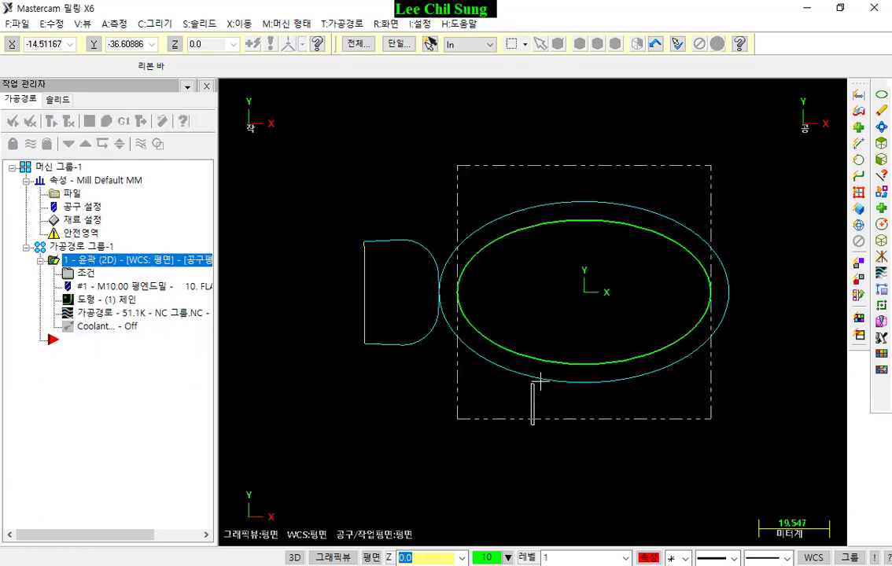
pyautogui.moveTo(554, 388); pyautogui.dragTo(433, 302, button='middle')
pyautogui.scroll(2, 440, 276)
pyautogui.scroll(1, 423, 248)
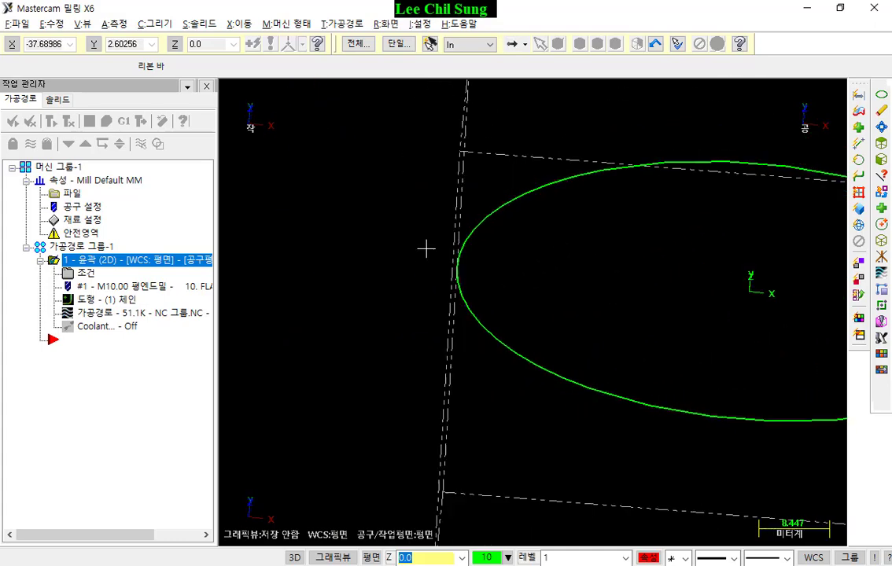
pyautogui.scroll(1, 409, 280)
pyautogui.hotkey('alt', 't')
pyautogui.hotkey('alt', 't')
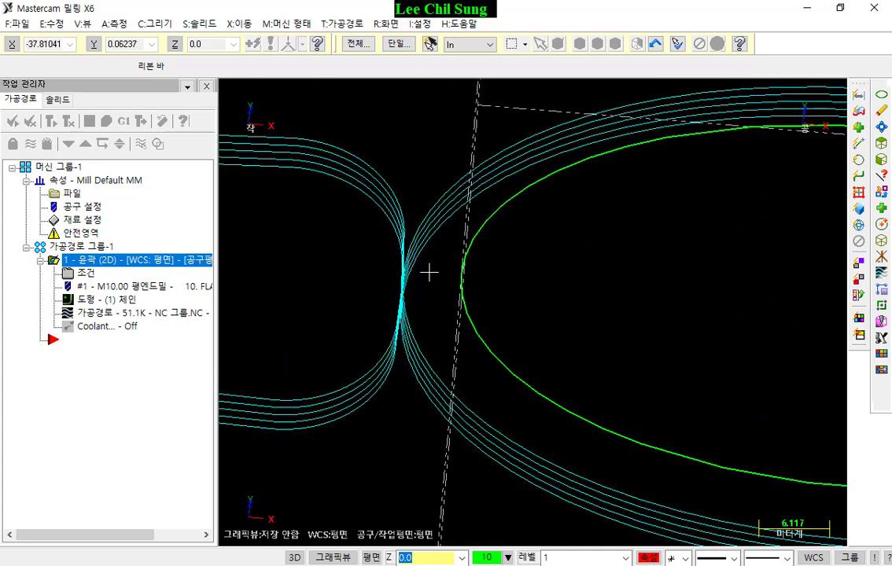
pyautogui.scroll(-4, 489, 304)
# Turn off lead in/out in the 2D contour parameters, accept them and regenerate the ellipse's toolpath.
pyautogui.click(86, 272)
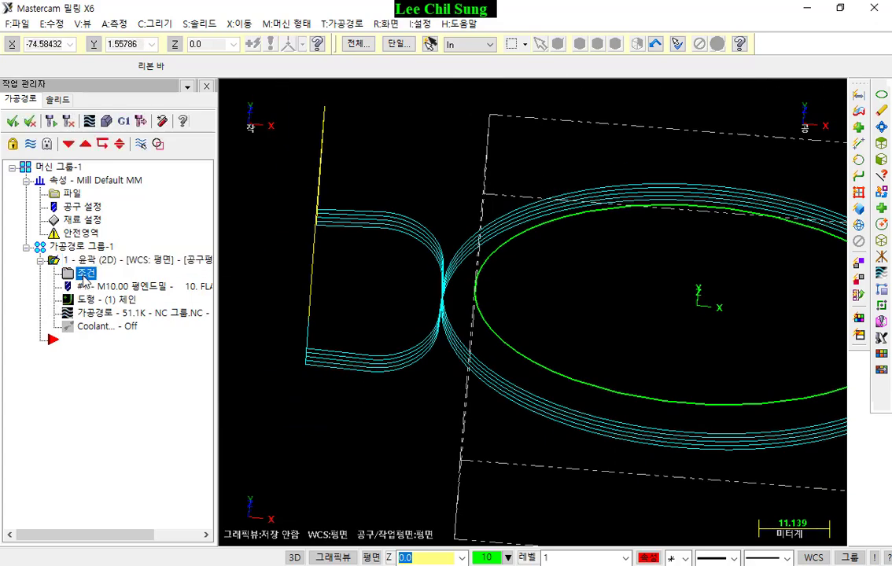
pyautogui.click(155, 171)
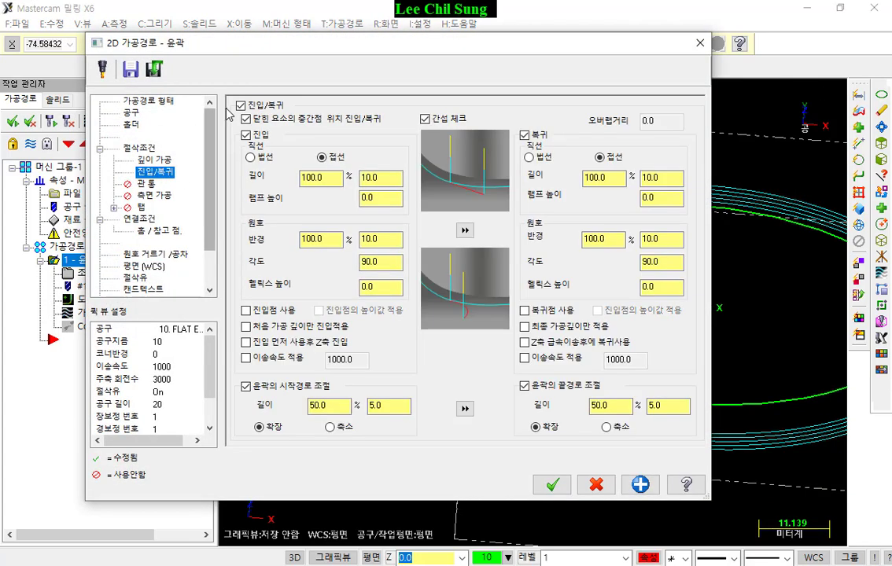
pyautogui.click(550, 485)
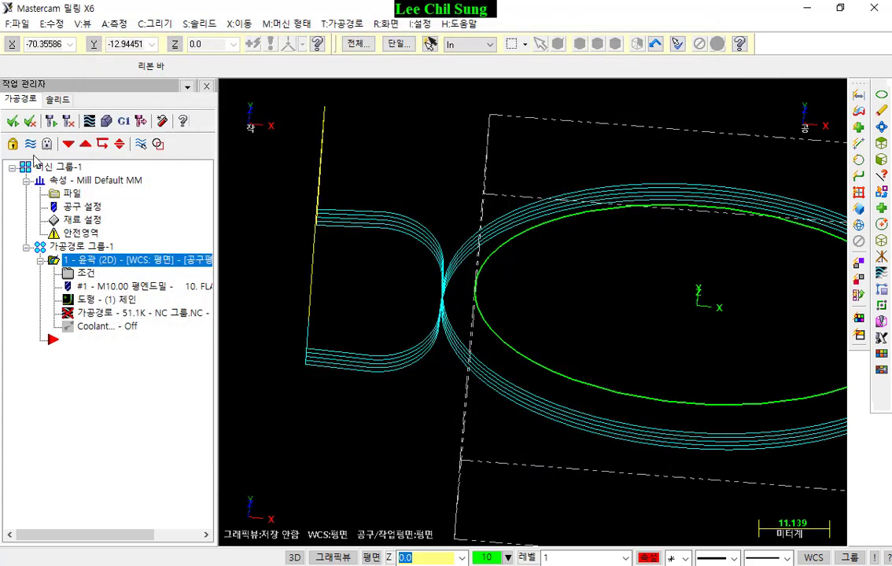
pyautogui.scroll(-3, 300, 280)
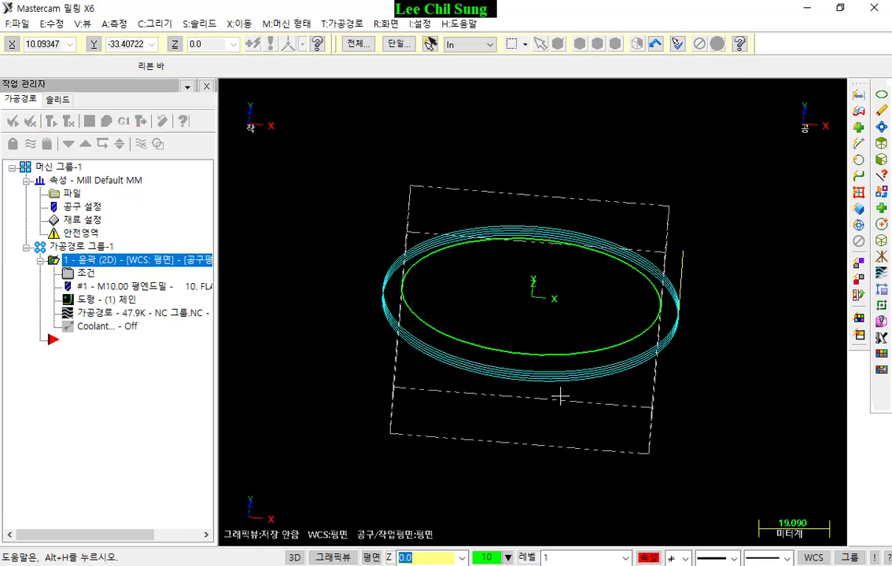
pyautogui.moveTo(543, 403); pyautogui.dragTo(472, 386, button='middle')
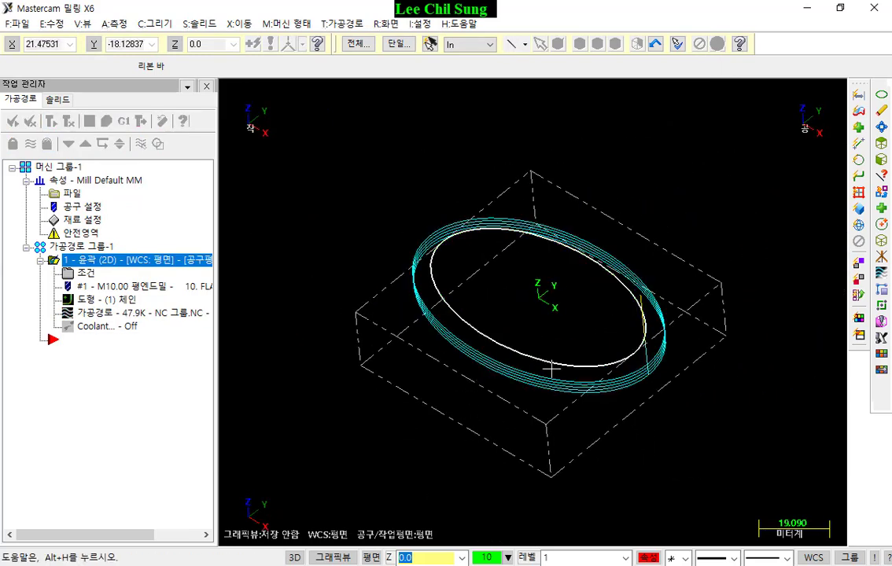
# Backplot the ellipse's contour toolpath, stepping the tool move by move around the first depth pass and into the second.
pyautogui.scroll(2, 551, 366)
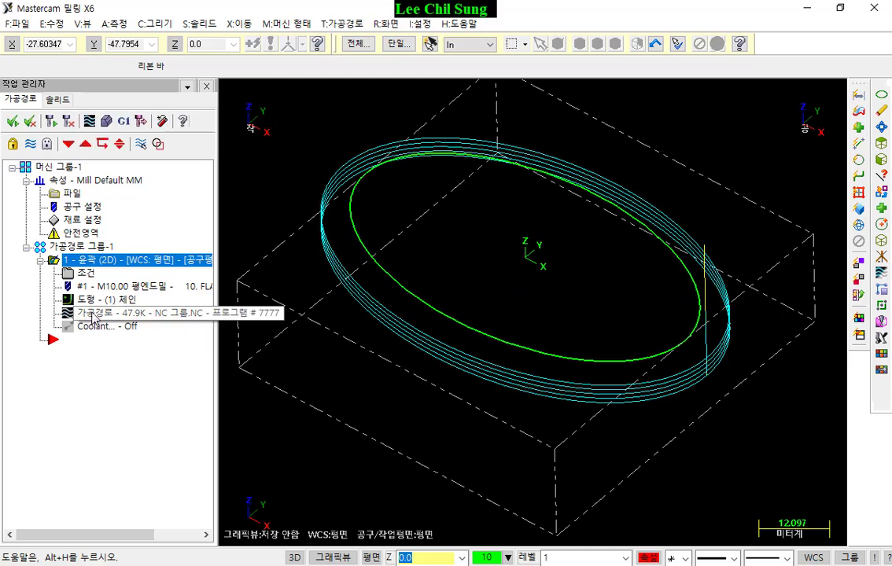
pyautogui.click(102, 319)
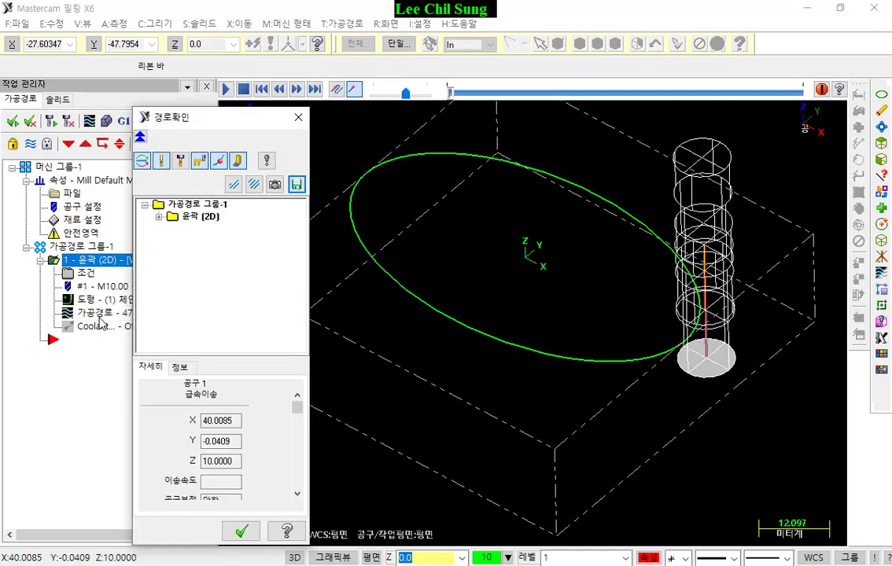
pyautogui.press('s')
pyautogui.press('s')
pyautogui.press('s')
pyautogui.press('s')
pyautogui.press('s')
pyautogui.press('s')
pyautogui.press('s')
pyautogui.press('s')
pyautogui.press('s')
pyautogui.press('s')
pyautogui.press('s')
pyautogui.press('s')
pyautogui.press('s')
pyautogui.press('s')
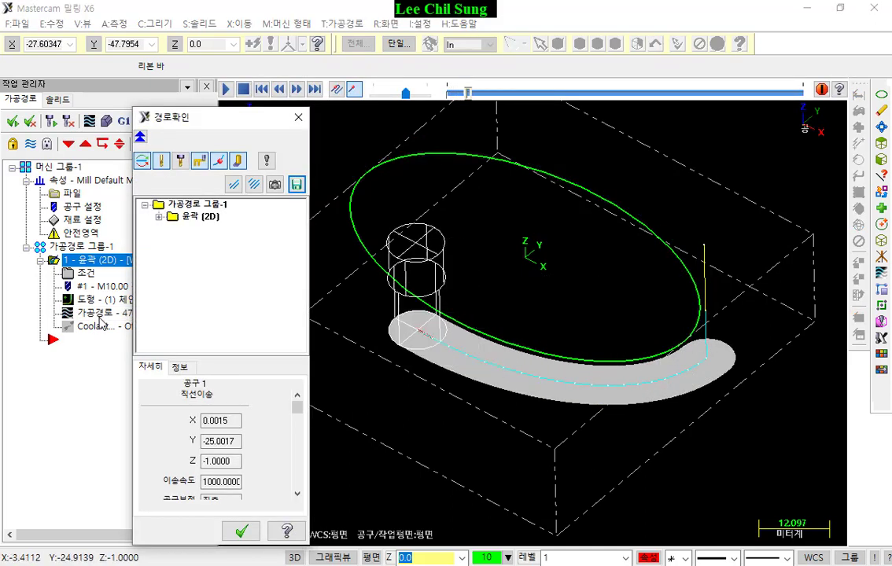
pyautogui.scroll(-1, 465, 335)
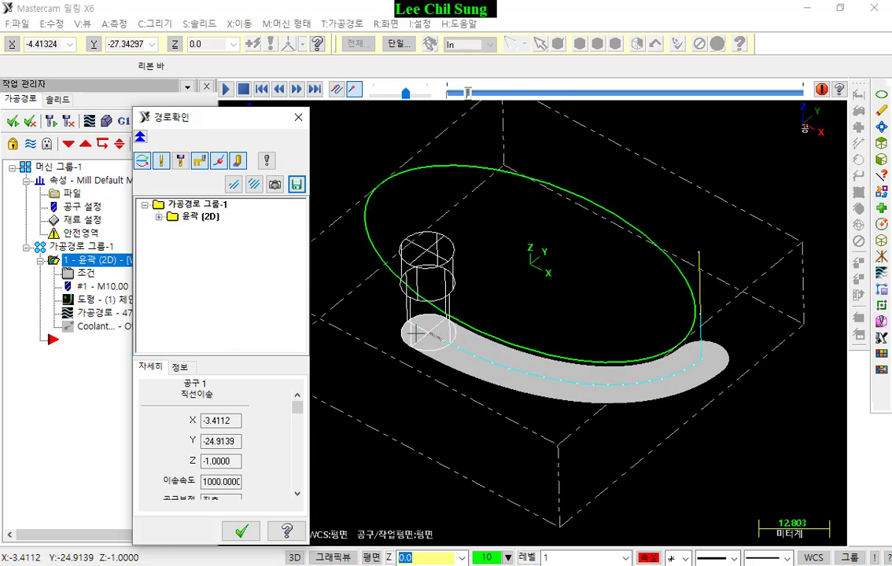
pyautogui.press('s')
pyautogui.press('s')
pyautogui.press('s')
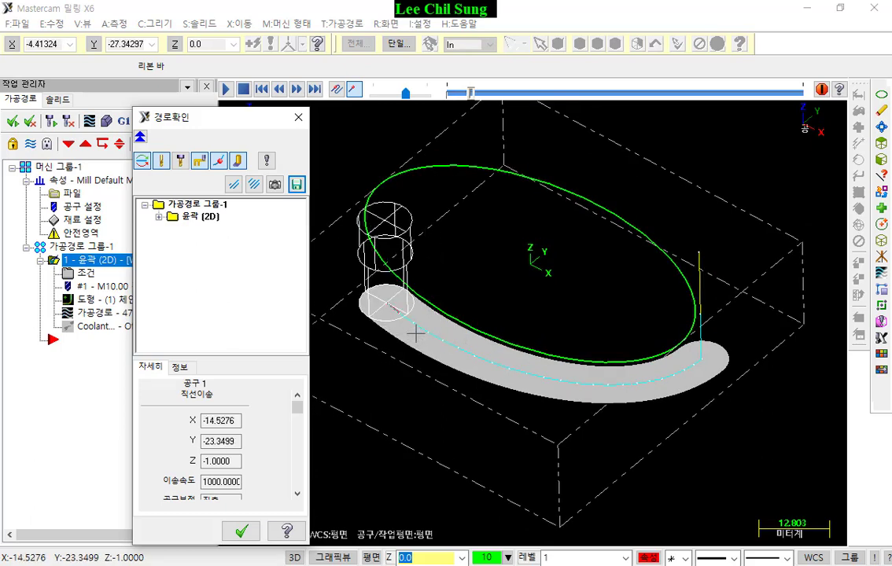
pyautogui.press('s')
pyautogui.press('s')
pyautogui.press('s')
pyautogui.press('s')
pyautogui.press('s')
pyautogui.press('s')
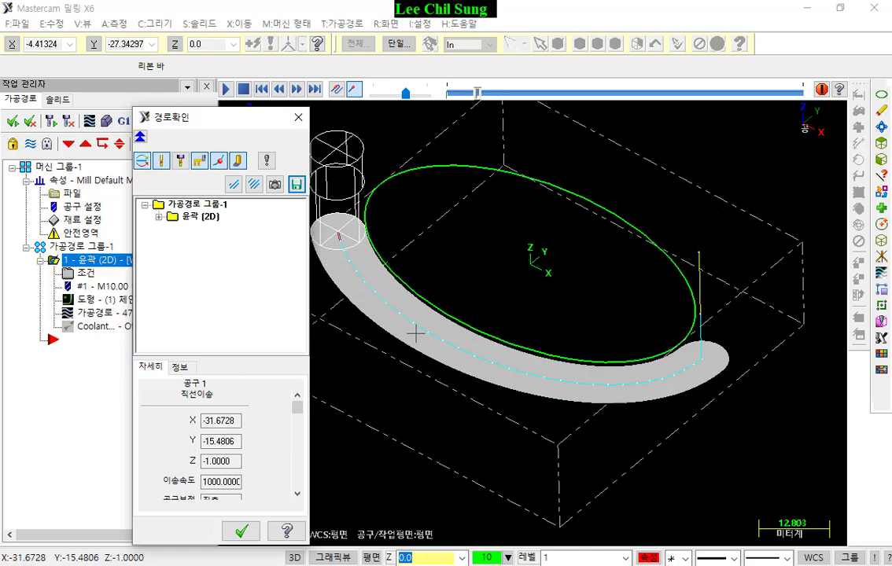
pyautogui.press('s')
pyautogui.press('s')
pyautogui.press('s')
pyautogui.press('s')
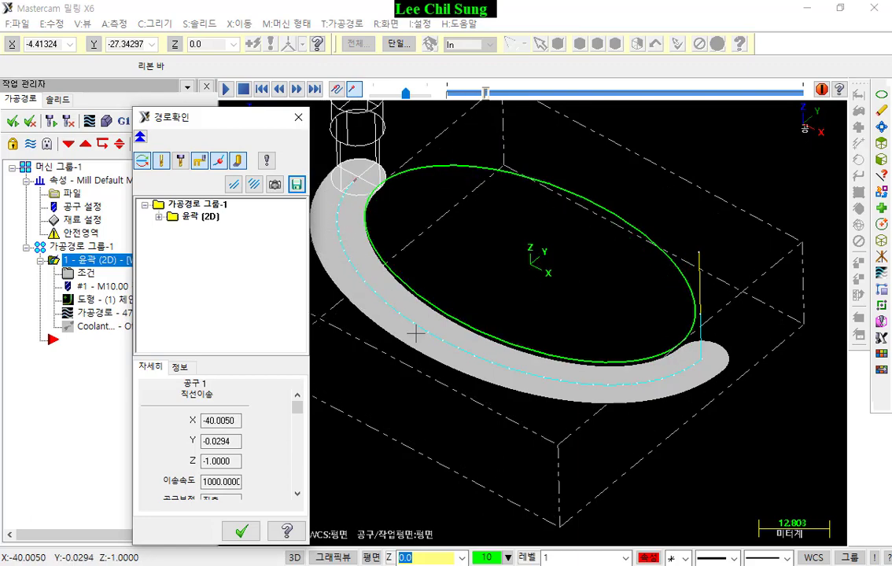
pyautogui.press('s')
pyautogui.press('s')
pyautogui.press('s')
pyautogui.press('s')
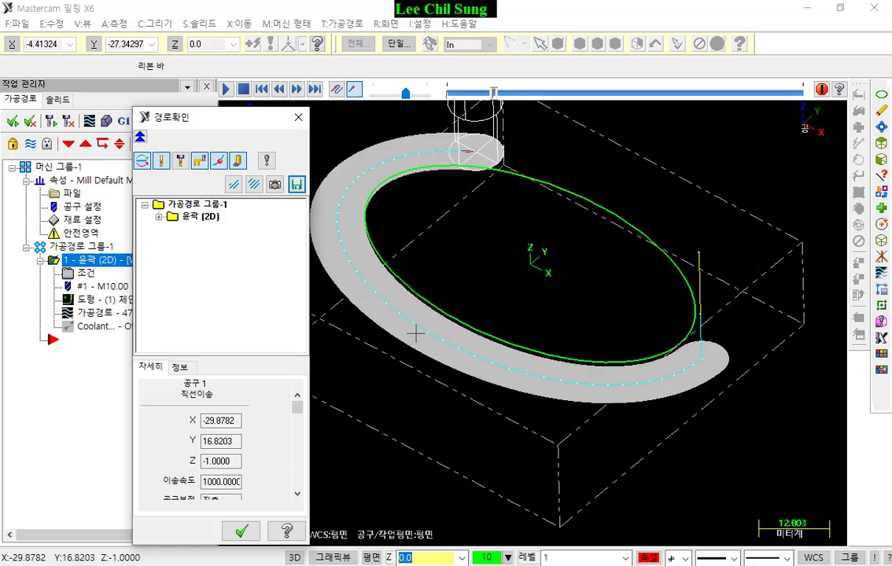
pyautogui.press('s')
pyautogui.press('s')
pyautogui.press('s')
pyautogui.press('s')
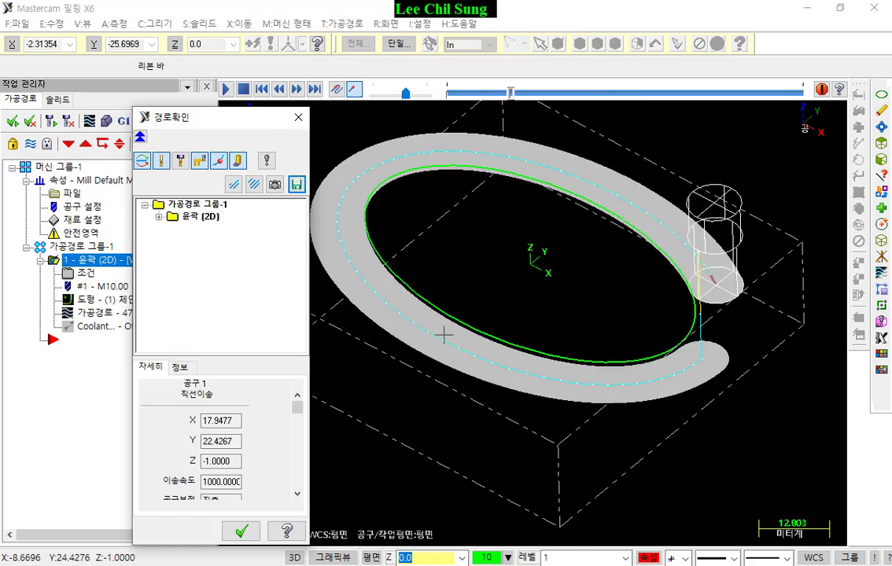
pyautogui.press('s')
pyautogui.press('s')
pyautogui.press('s')
pyautogui.press('s')
pyautogui.scroll(-3, 609, 463)
pyautogui.press('s')
pyautogui.press('s')
pyautogui.press('s')
pyautogui.press('s')
pyautogui.scroll(1, 639, 425)
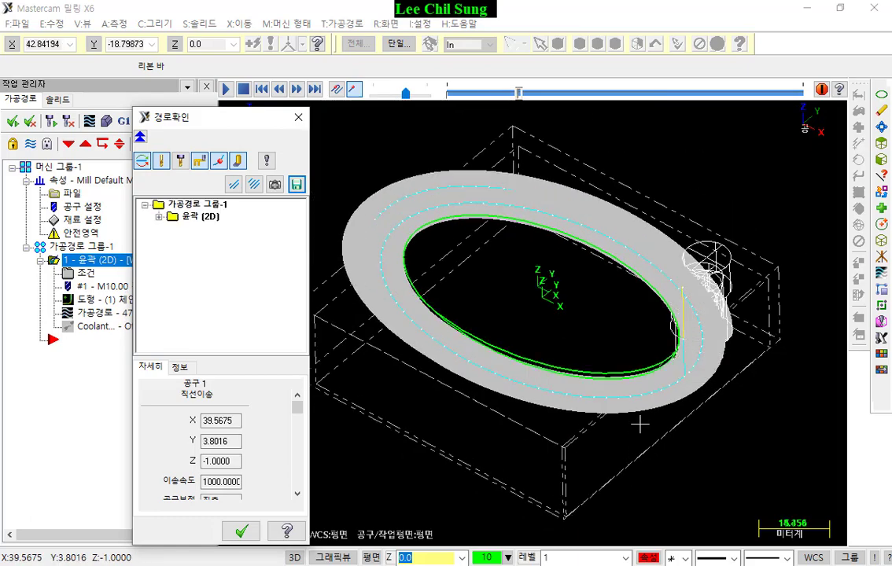
pyautogui.press('s')
pyautogui.press('s')
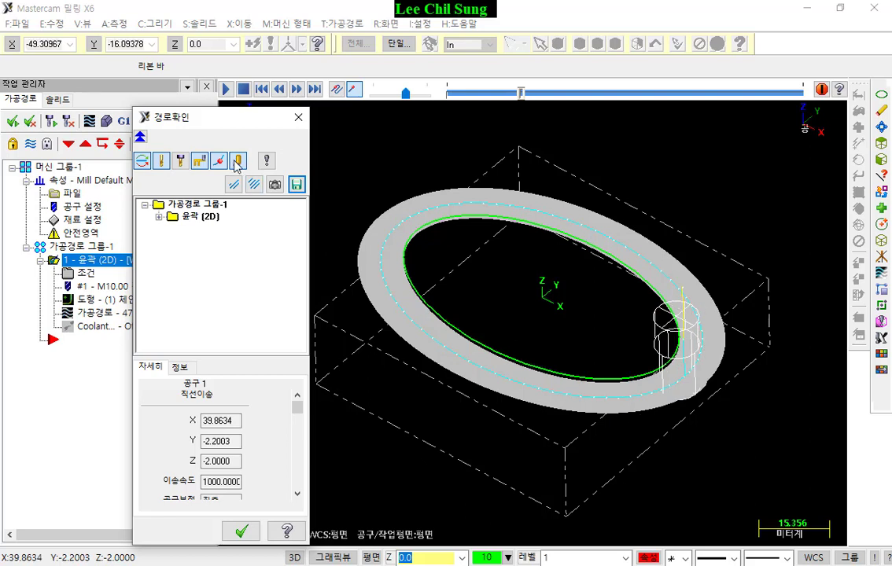
# Hide the backplot's swept tool area, mark the toolpath's segment points near the ellipse's front with red pen strokes, and clear the marks.
pyautogui.click(236, 162)
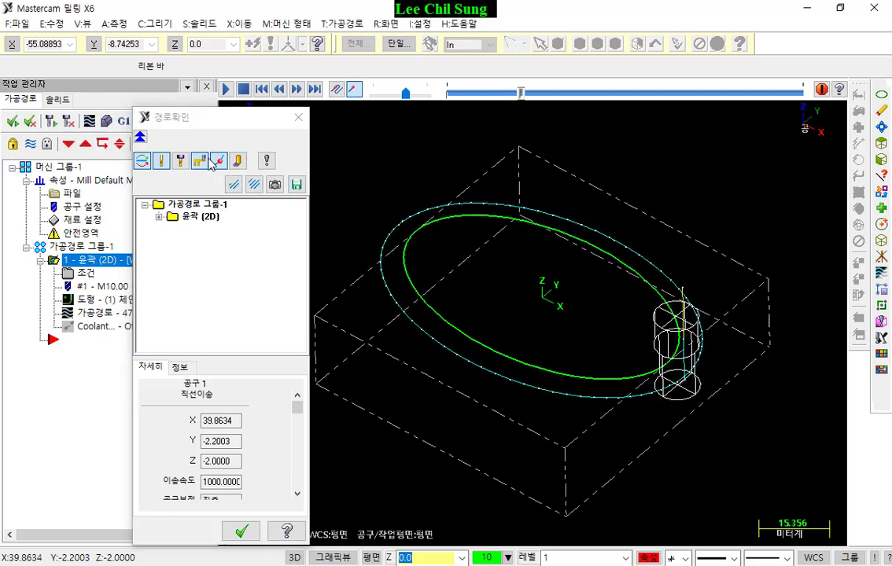
pyautogui.scroll(1, 629, 456)
pyautogui.scroll(5, 635, 392)
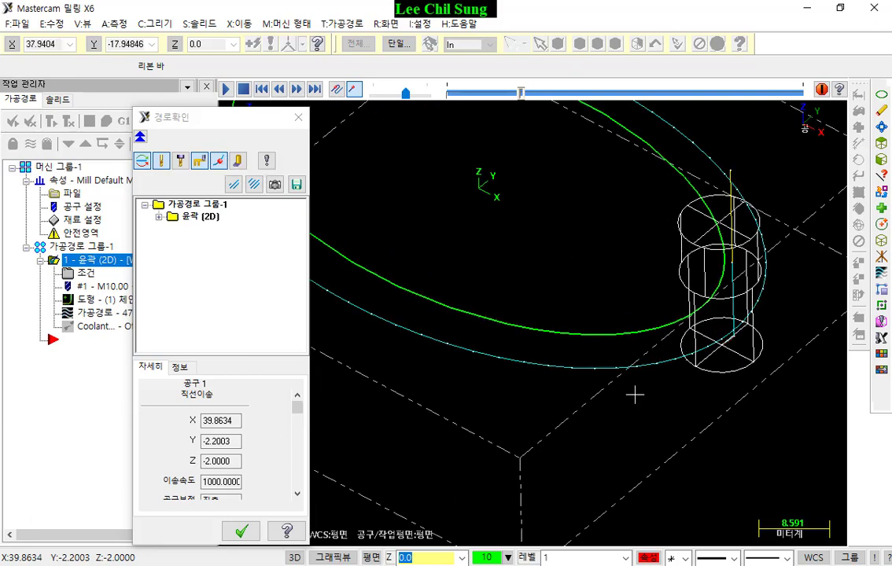
pyautogui.hotkey('ctrl', 'alt', 'd')
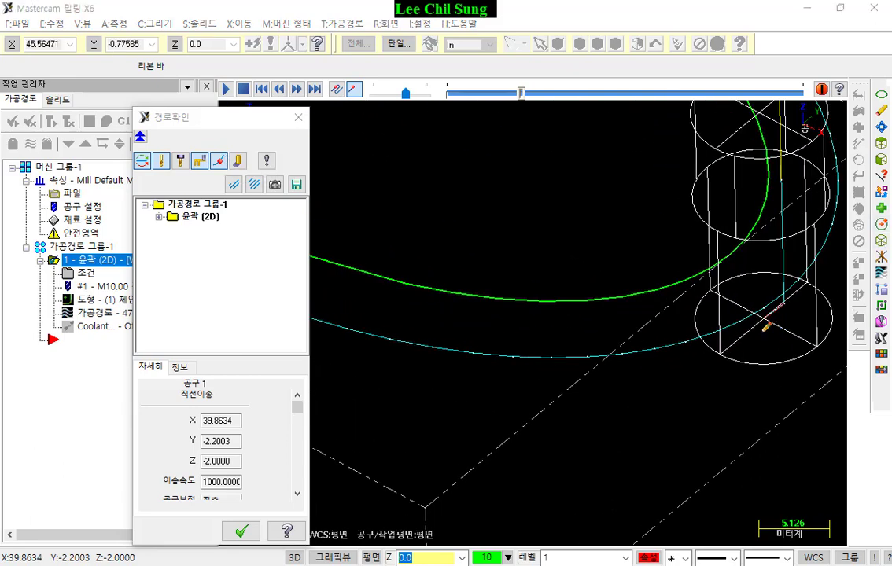
pyautogui.moveTo(688, 343); pyautogui.dragTo(680, 406)
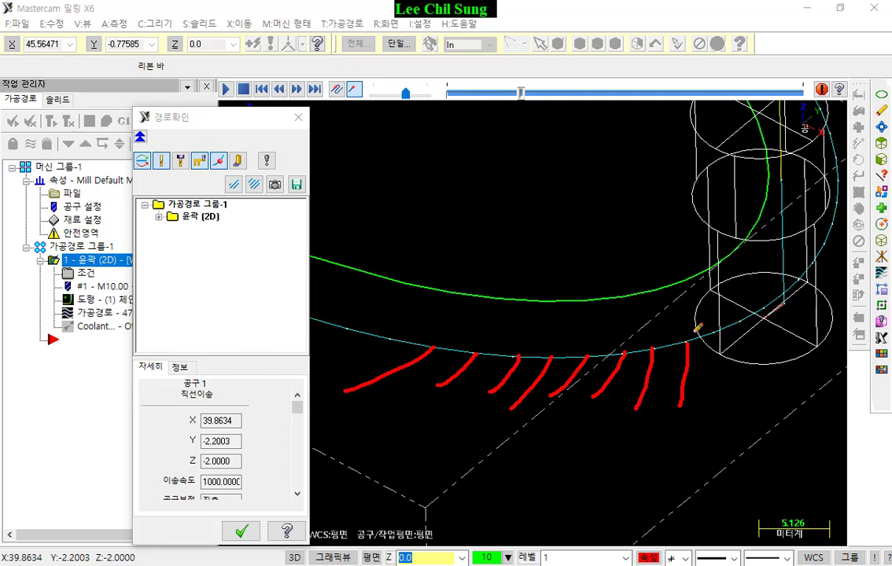
pyautogui.rightClick(585, 284)
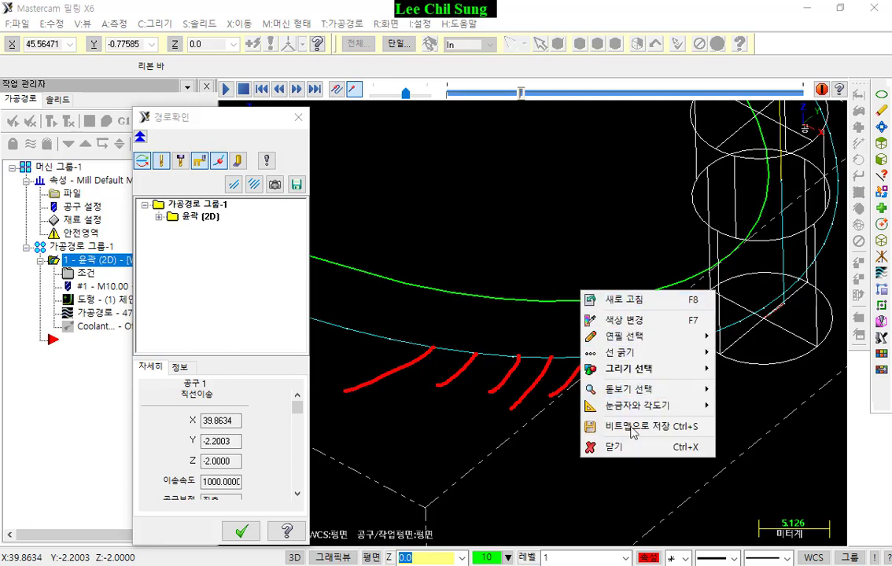
pyautogui.click(560, 397)
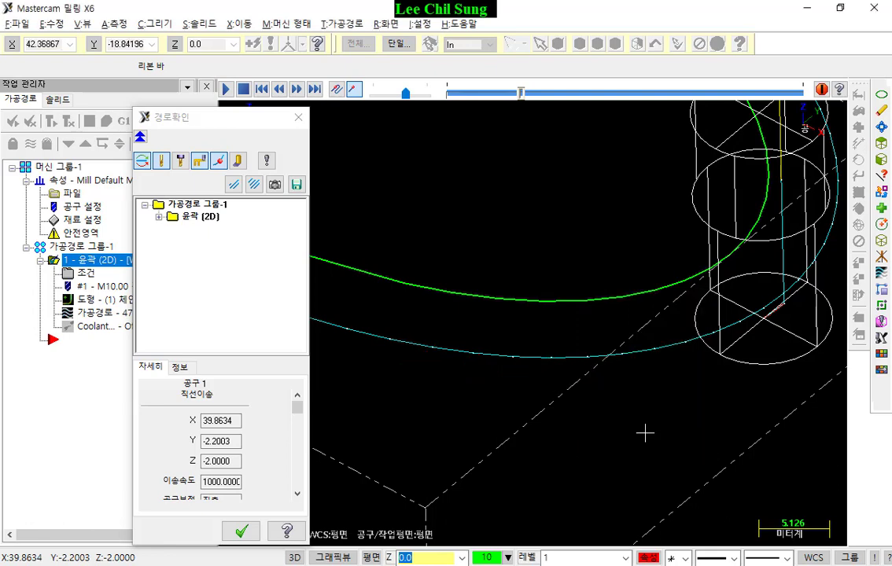
# Switch to the top view and circle three neighbouring segment points in red on the toolpath's lower-right curve.
pyautogui.hotkey('alt', '1')
pyautogui.scroll(6, 703, 406)
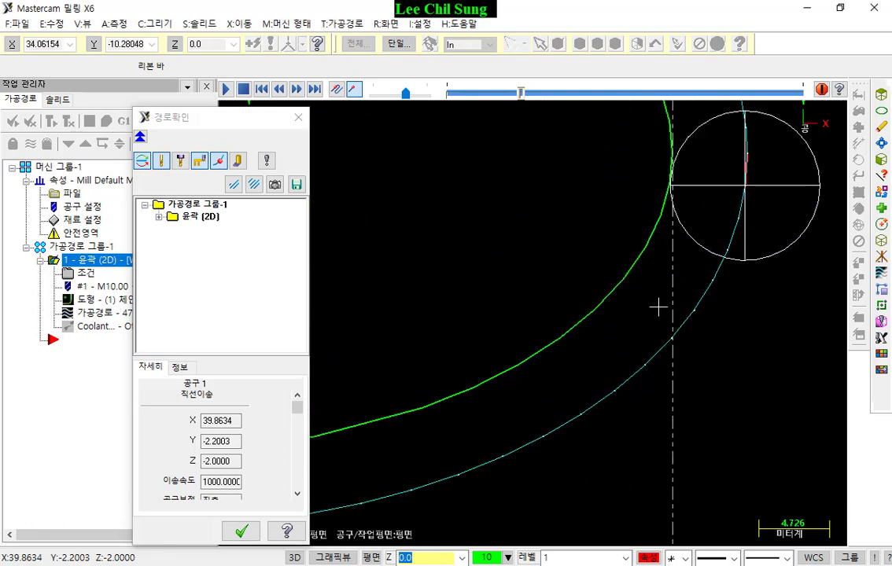
pyautogui.scroll(6, 657, 306)
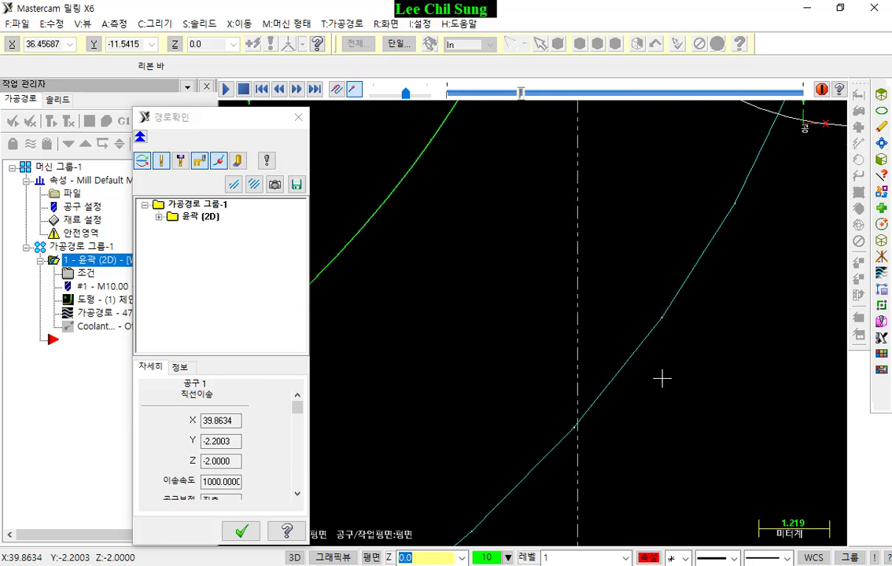
pyautogui.scroll(3, 662, 377)
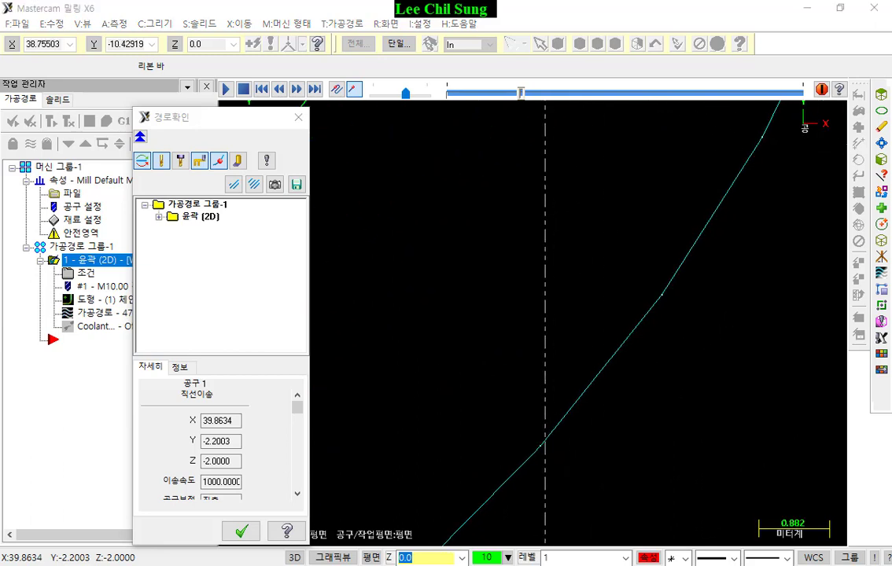
pyautogui.moveTo(668, 299)
pyautogui.mouseDown()
pyautogui.moveTo(659, 303)
pyautogui.moveTo(670, 295)
pyautogui.mouseUp()
pyautogui.moveTo(767, 133); pyautogui.dragTo(769, 138)
pyautogui.moveTo(538, 440); pyautogui.dragTo(543, 452)
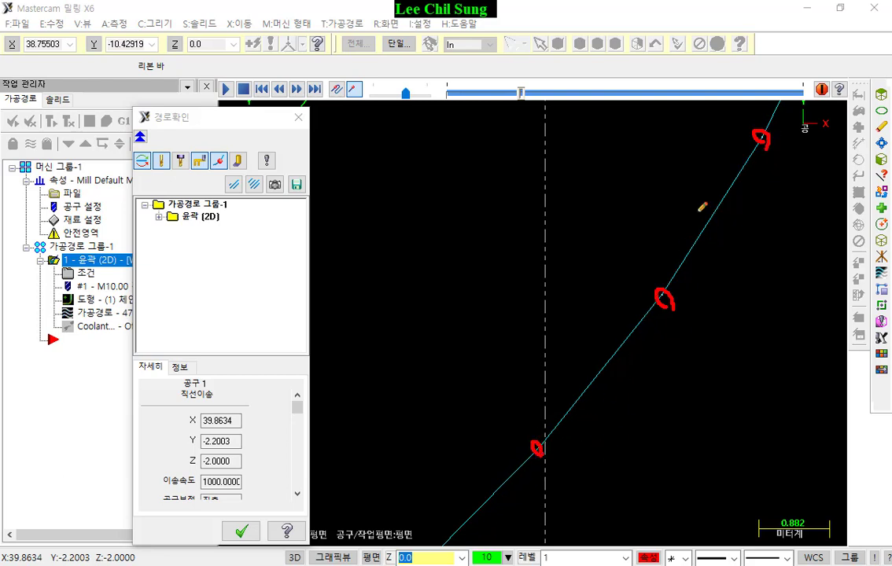
# Sketch red arcs around the circled segment points to illustrate arc fitting, clear the drawing and close the backplot.
pyautogui.moveTo(715, 91)
pyautogui.mouseDown()
pyautogui.moveTo(537, 408)
pyautogui.moveTo(414, 477)
pyautogui.mouseUp()
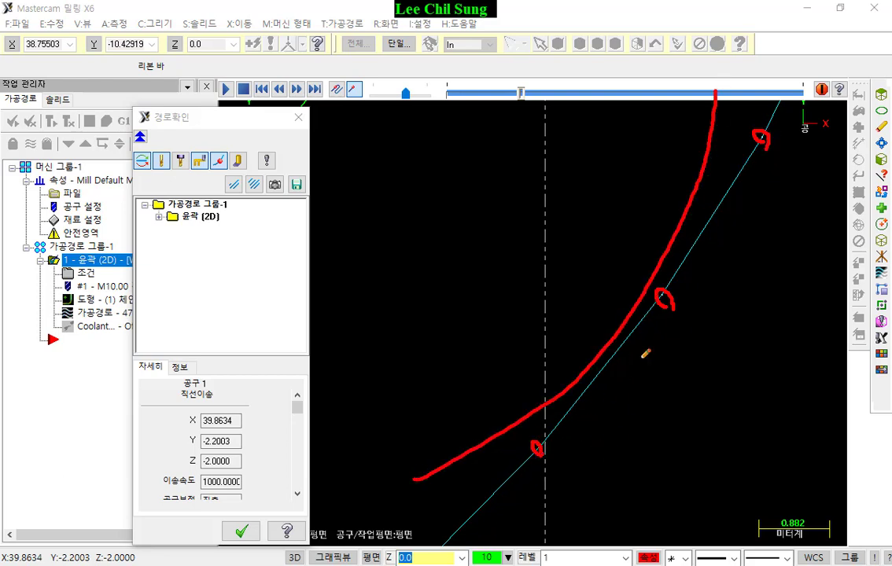
pyautogui.moveTo(757, 136); pyautogui.dragTo(663, 265)
pyautogui.moveTo(694, 223); pyautogui.dragTo(523, 447)
pyautogui.moveTo(689, 326)
pyautogui.mouseDown()
pyautogui.moveTo(619, 298)
pyautogui.moveTo(668, 319)
pyautogui.mouseUp()
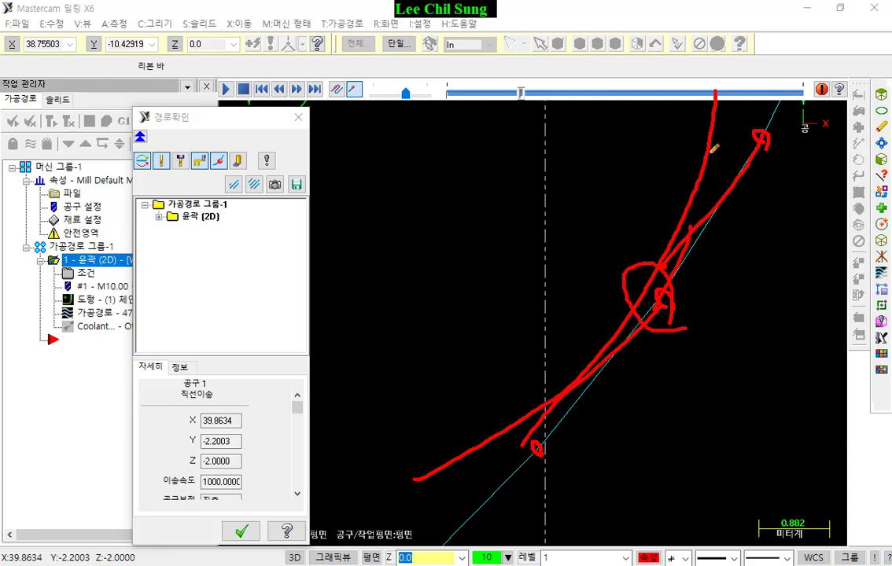
pyautogui.moveTo(718, 112); pyautogui.dragTo(499, 461)
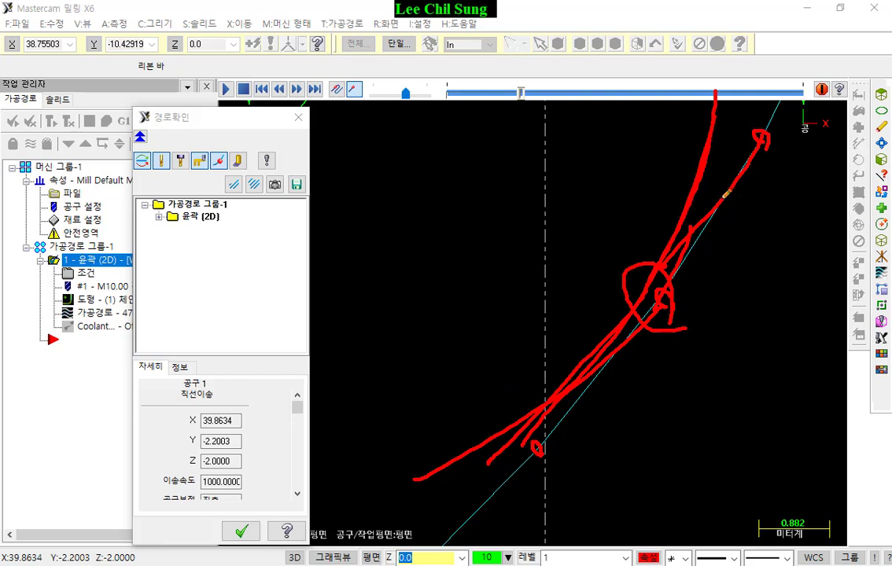
pyautogui.moveTo(761, 127)
pyautogui.mouseDown()
pyautogui.moveTo(566, 353)
pyautogui.moveTo(448, 470)
pyautogui.mouseUp()
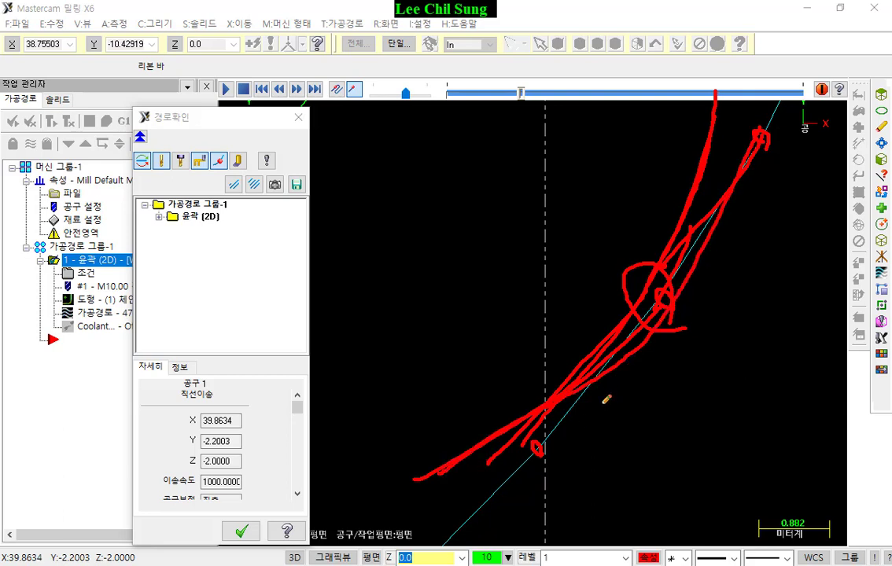
pyautogui.rightClick(527, 221)
pyautogui.click(567, 374)
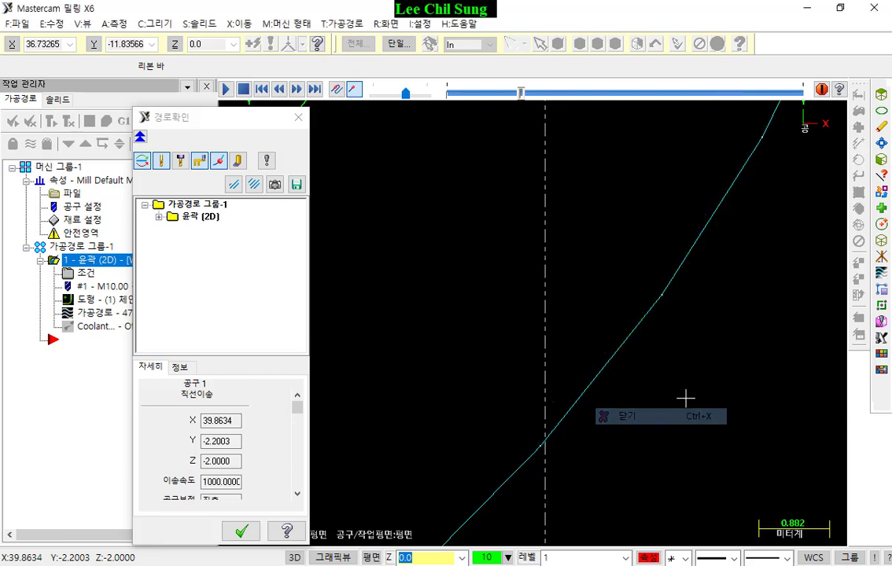
pyautogui.click(240, 532)
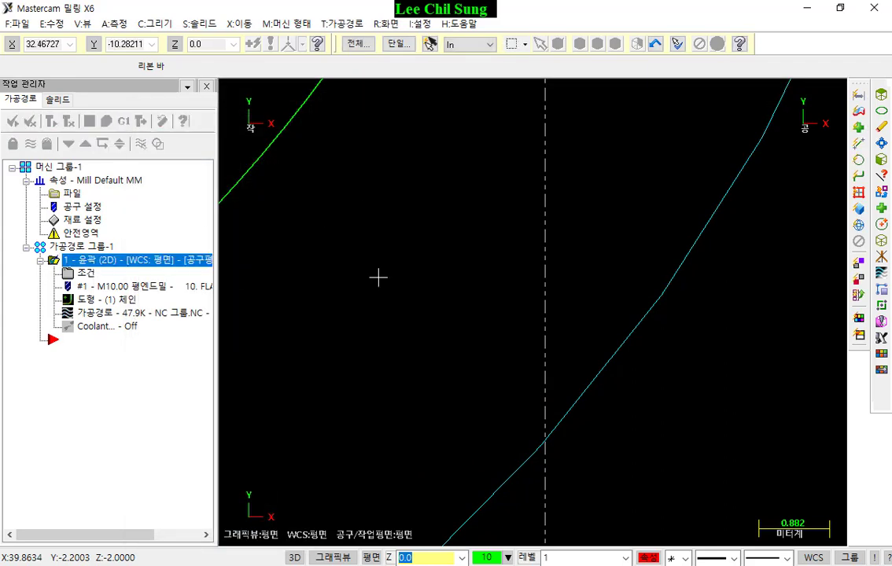
# Copy the 2D contour operation and place the copy after the original.
pyautogui.scroll(-8, 706, 260)
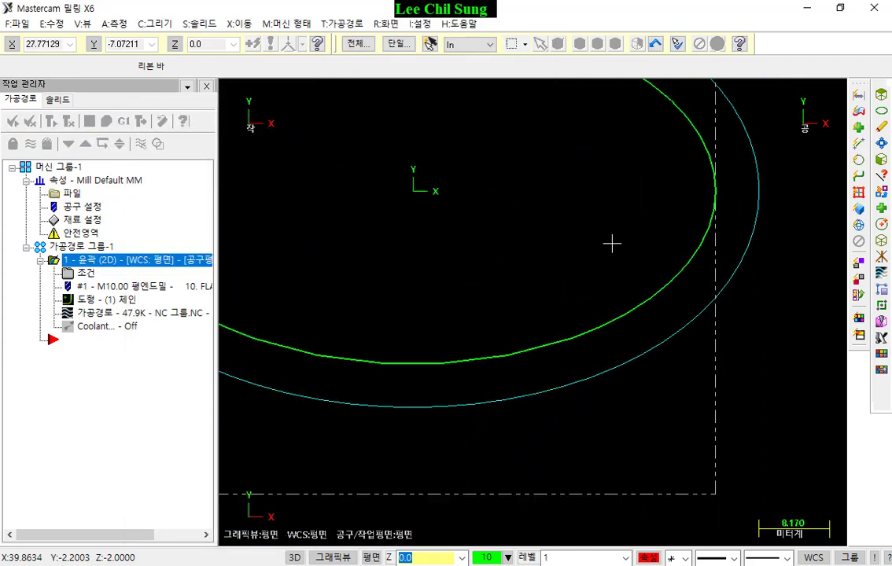
pyautogui.moveTo(88, 260); pyautogui.dragTo(116, 354)
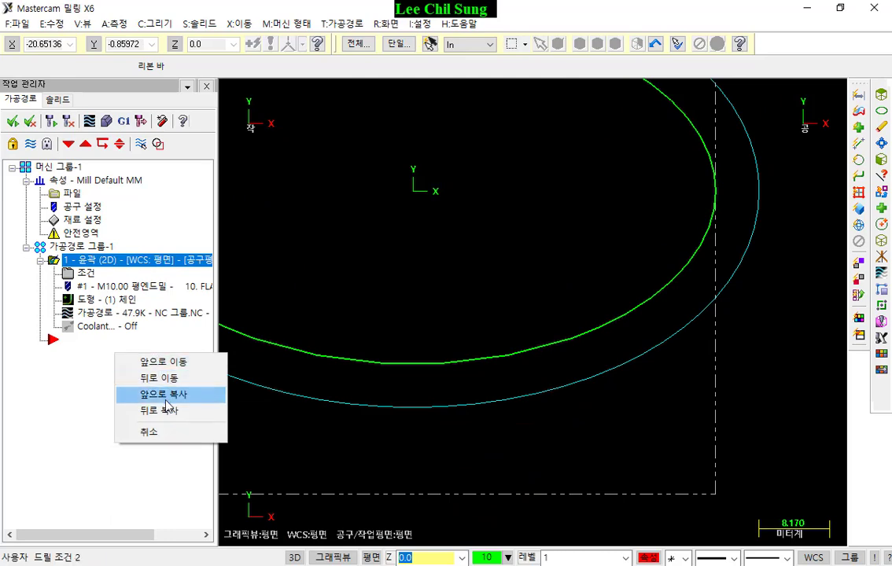
pyautogui.click(161, 410)
# Review the total tolerance in the copied contour operation's arc filter/tolerance parameters, then leave the parameters without changes.
pyautogui.click(82, 313)
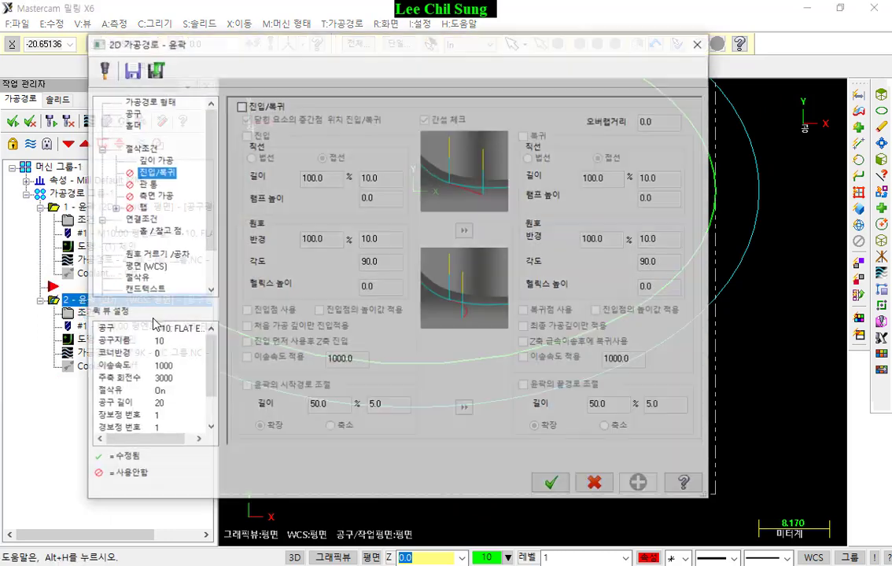
pyautogui.click(157, 256)
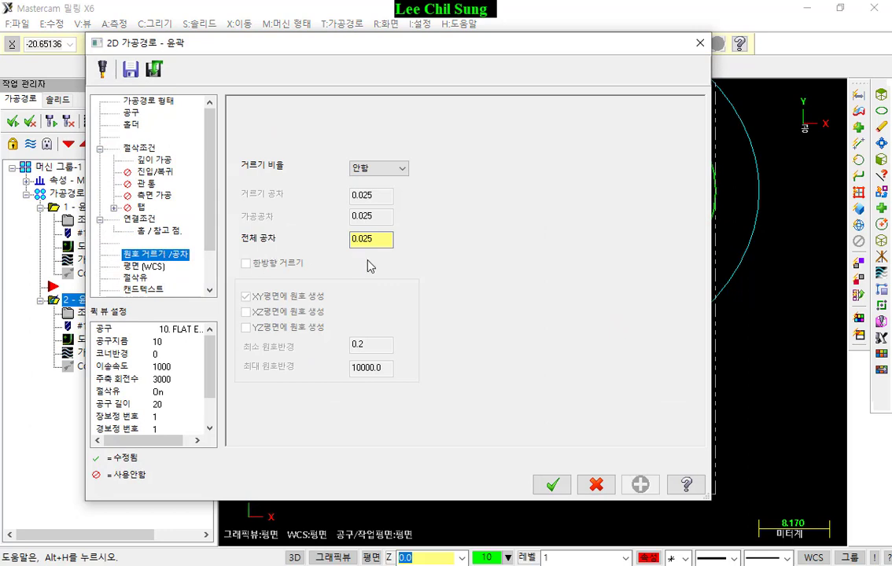
pyautogui.click(384, 239)
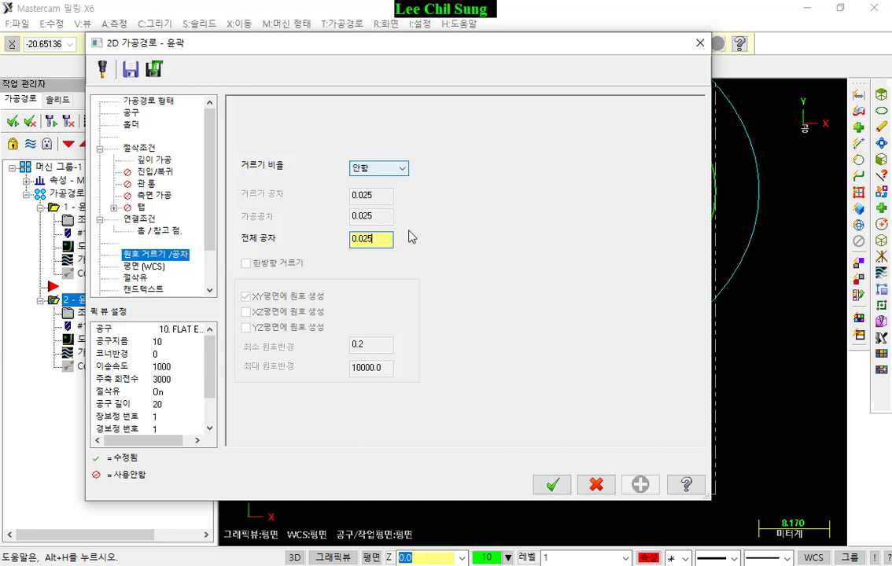
pyautogui.doubleClick(384, 239)
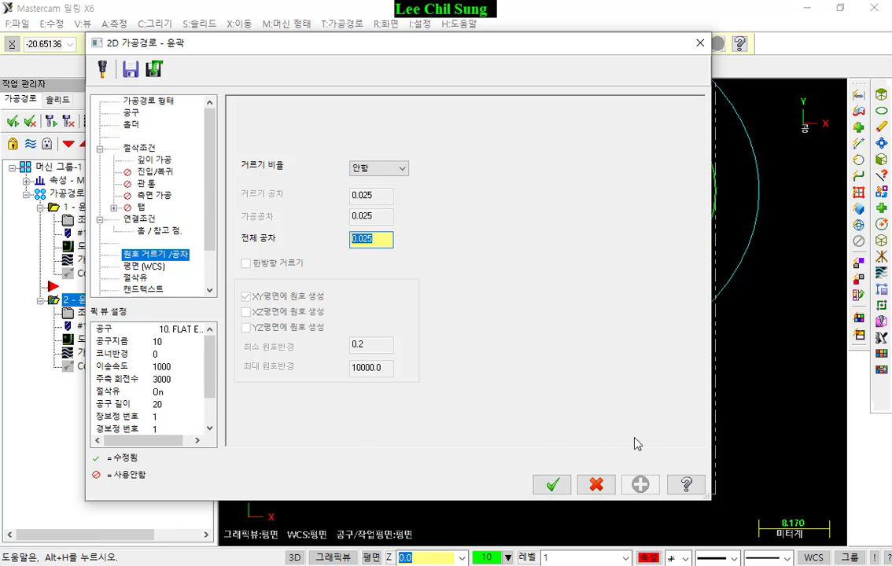
pyautogui.click(596, 485)
pyautogui.scroll(-4, 627, 374)
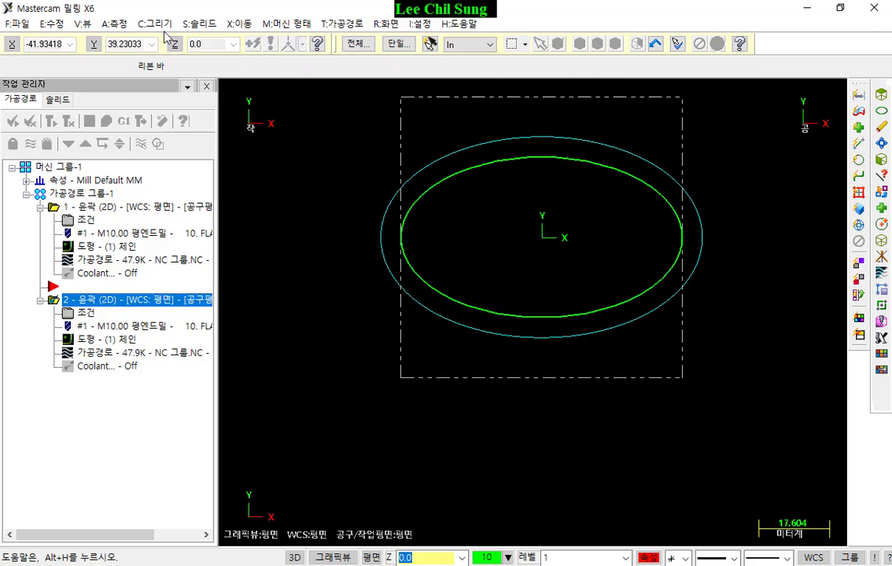
pyautogui.click(61, 25)
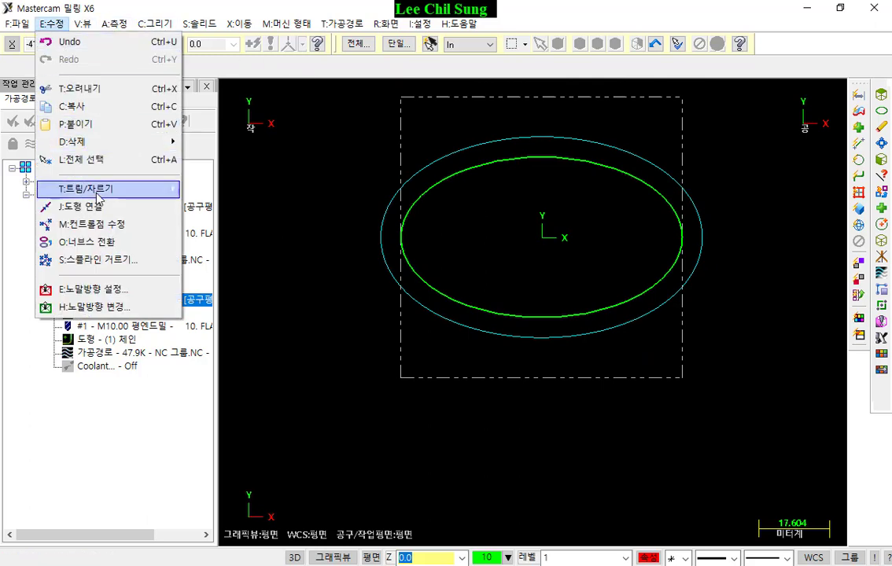
pyautogui.moveTo(101, 194)
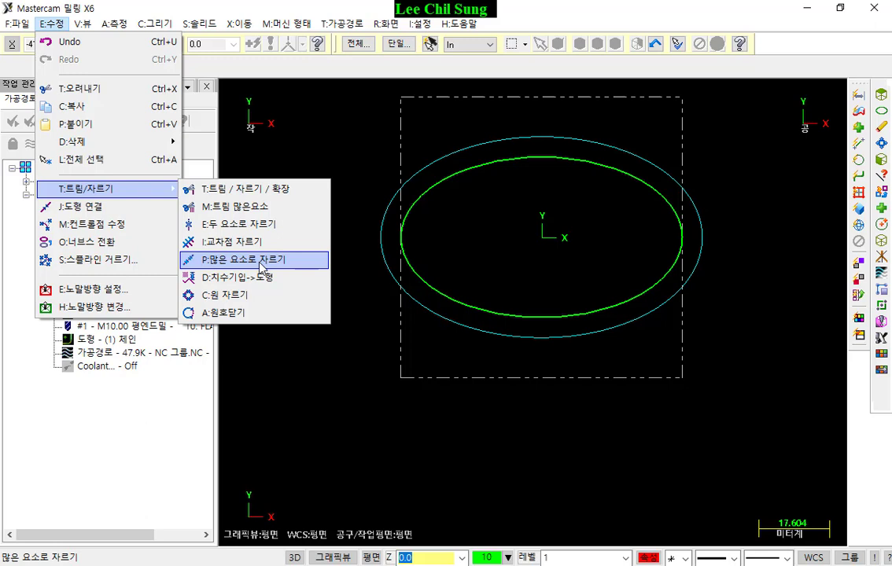
pyautogui.click(368, 339)
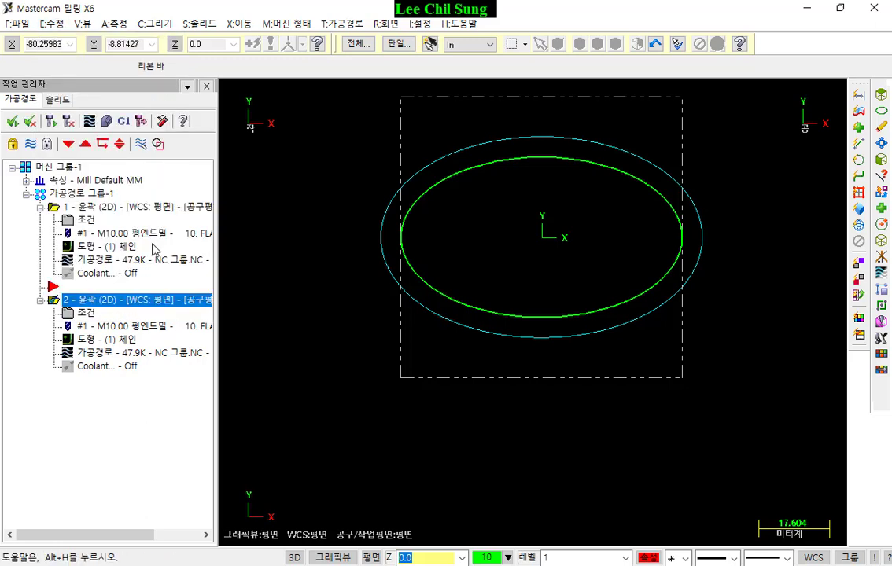
# Copy the green ellipse about 60 mm straight down below the original with Dynamic Move, keeping the original, and leave the command.
pyautogui.scroll(-3, 726, 254)
pyautogui.click(659, 190)
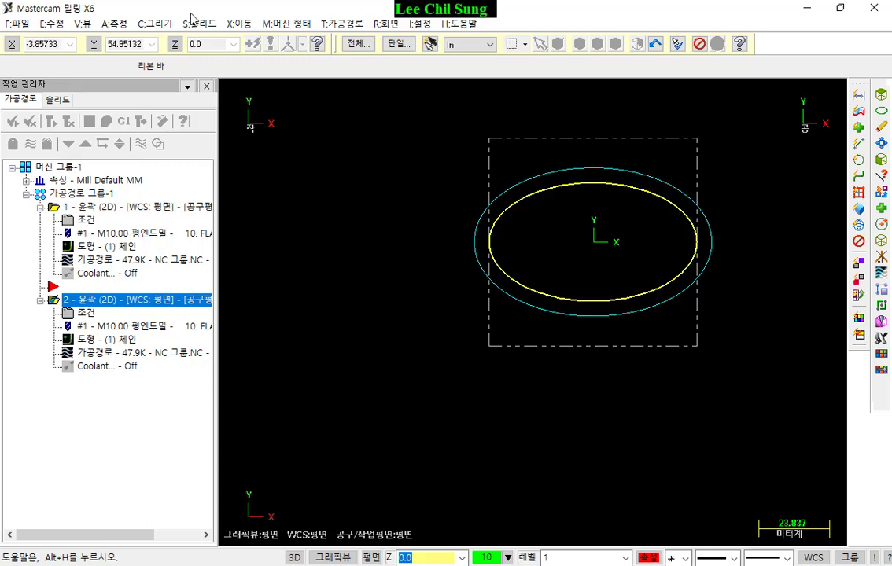
pyautogui.click(240, 23)
pyautogui.click(279, 114)
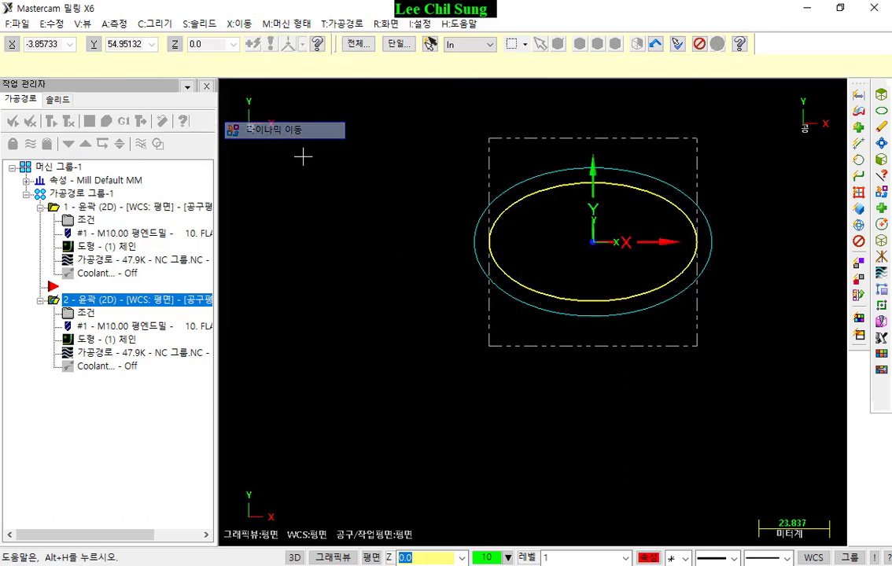
pyautogui.click(348, 230)
pyautogui.click(349, 206)
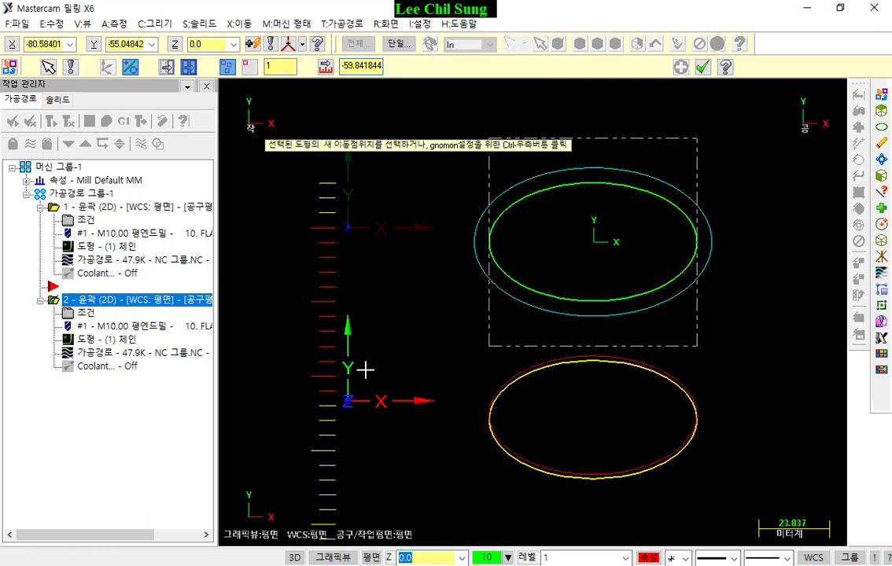
pyautogui.click(702, 66)
pyautogui.scroll(-1, 434, 145)
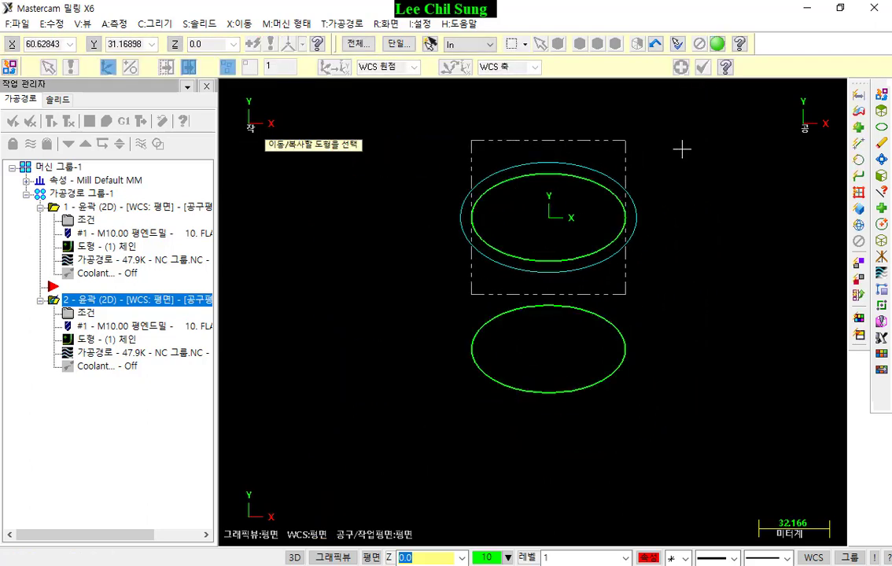
pyautogui.press('Escape')
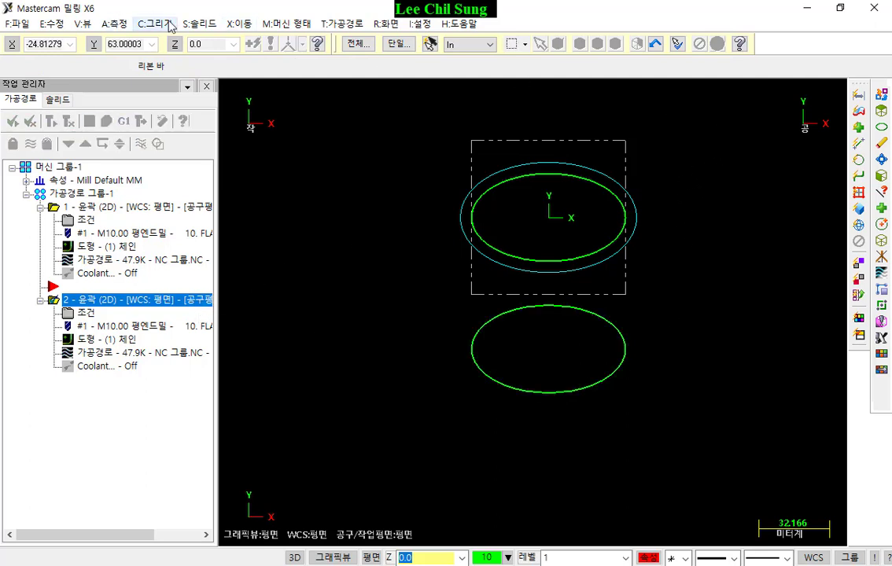
# Break the copied lower ellipse into many line segments using a 0.025 tolerance.
pyautogui.click(52, 24)
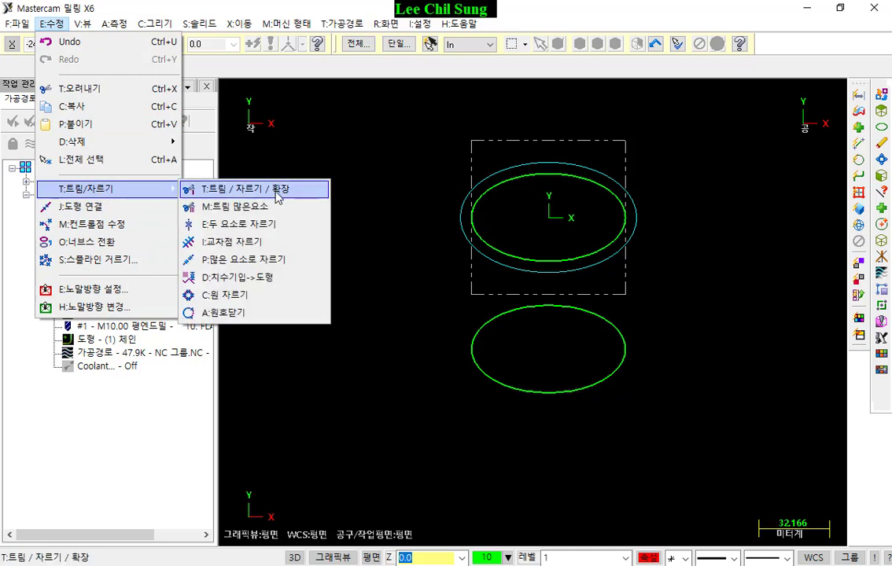
pyautogui.click(236, 259)
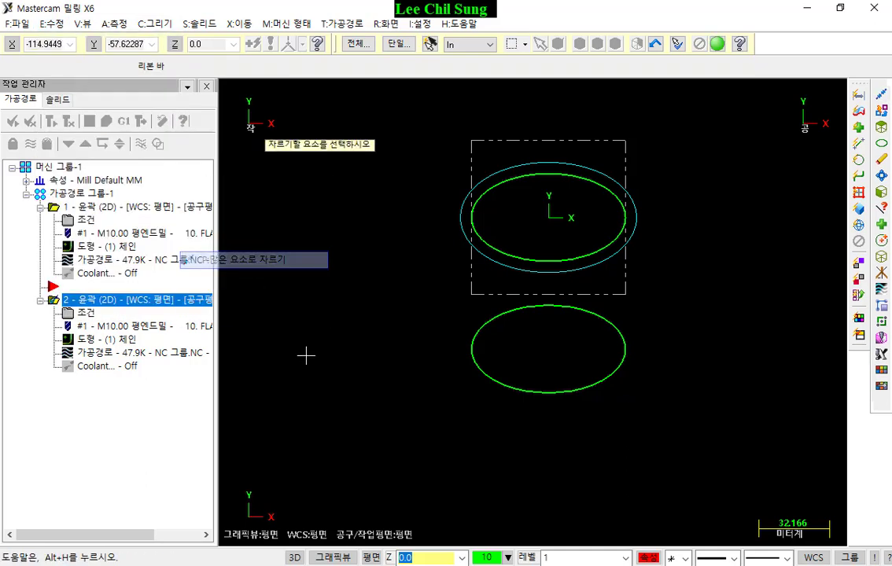
pyautogui.click(513, 388)
pyautogui.press('Return')
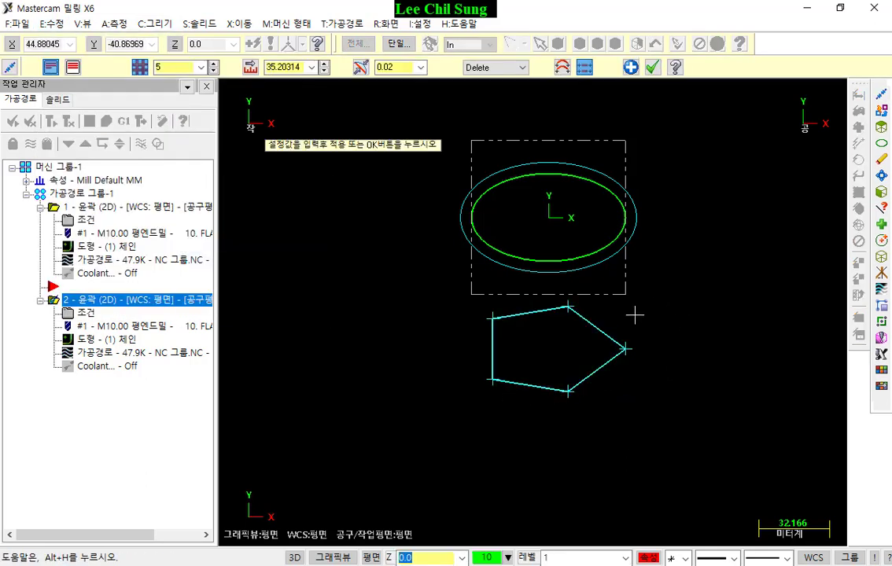
pyautogui.scroll(3, 609, 325)
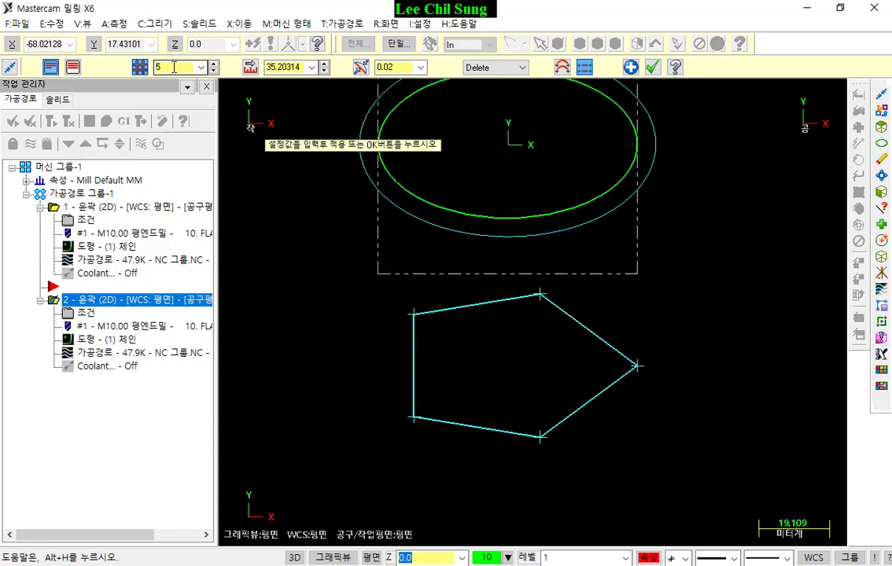
pyautogui.click(402, 66)
pyautogui.write('0')
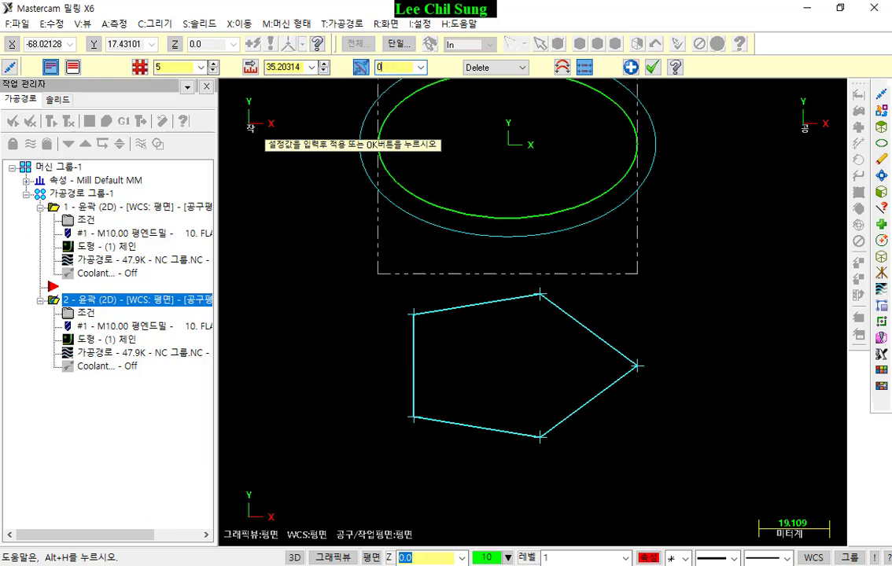
pyautogui.write('.025')
pyautogui.press('Return')
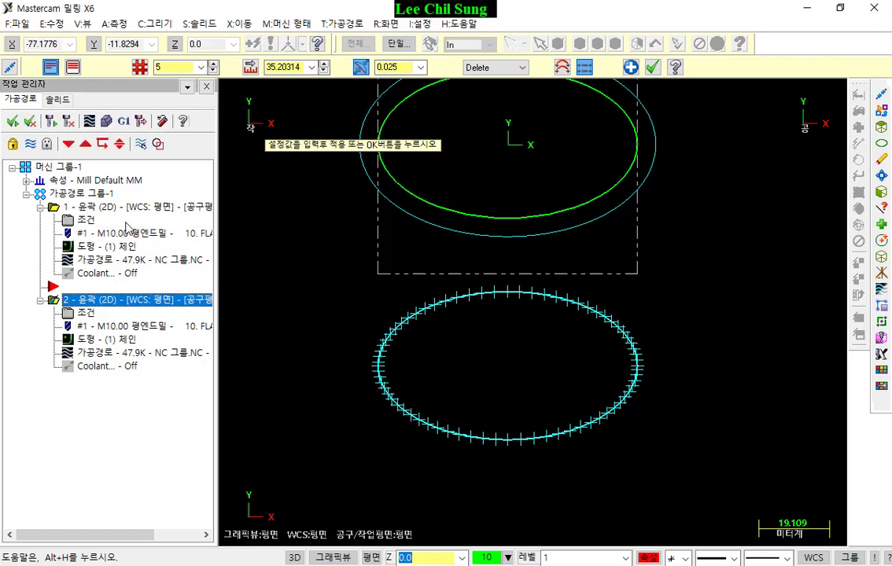
# Examine the line segments on the broken ellipse's lower-right curve, mark two neighbouring ones with red ticks, and close the drawing overlay.
pyautogui.scroll(5, 611, 480)
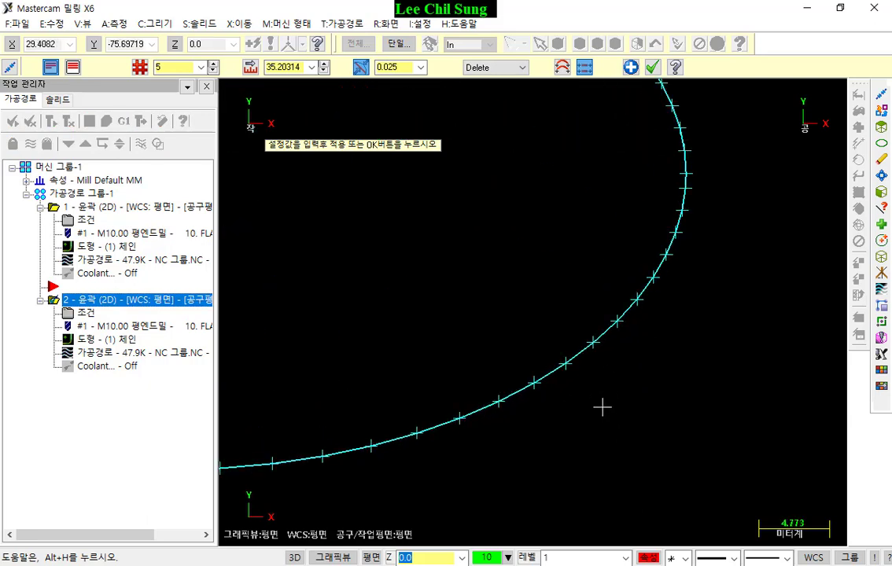
pyautogui.scroll(2, 602, 407)
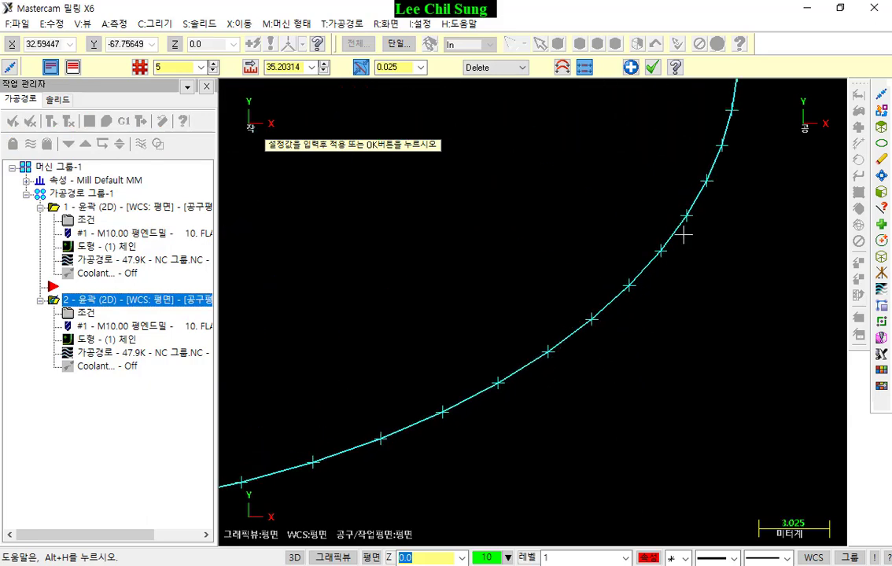
pyautogui.scroll(-1, 684, 369)
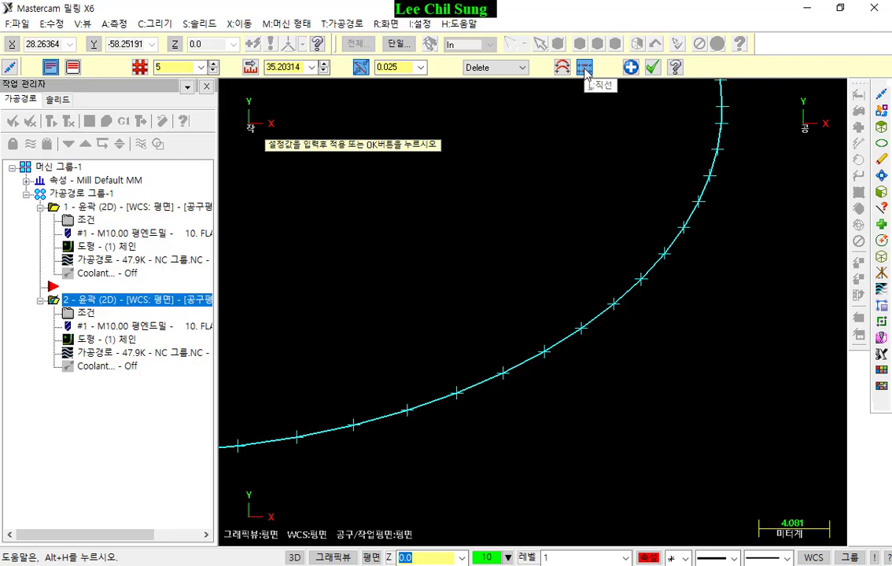
pyautogui.scroll(7, 619, 273)
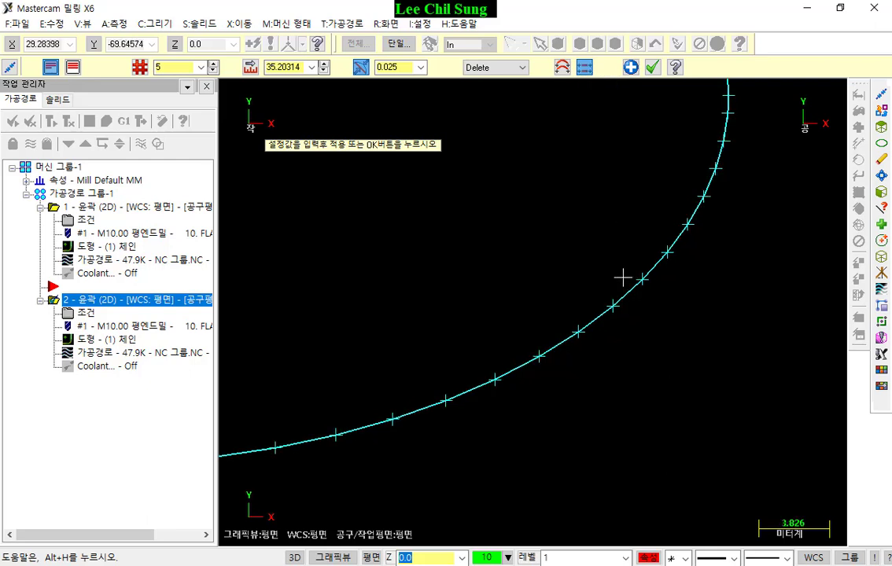
pyautogui.scroll(3, 625, 265)
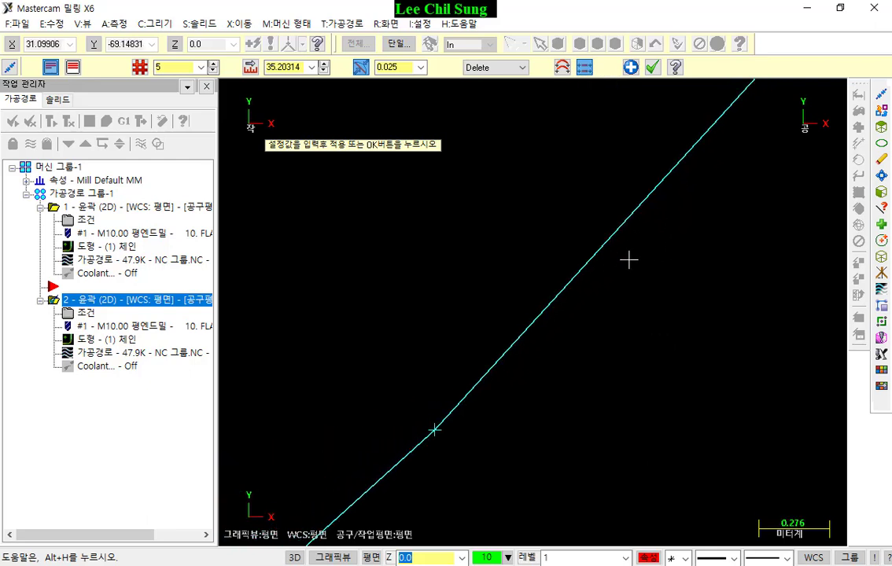
pyautogui.scroll(-4, 632, 206)
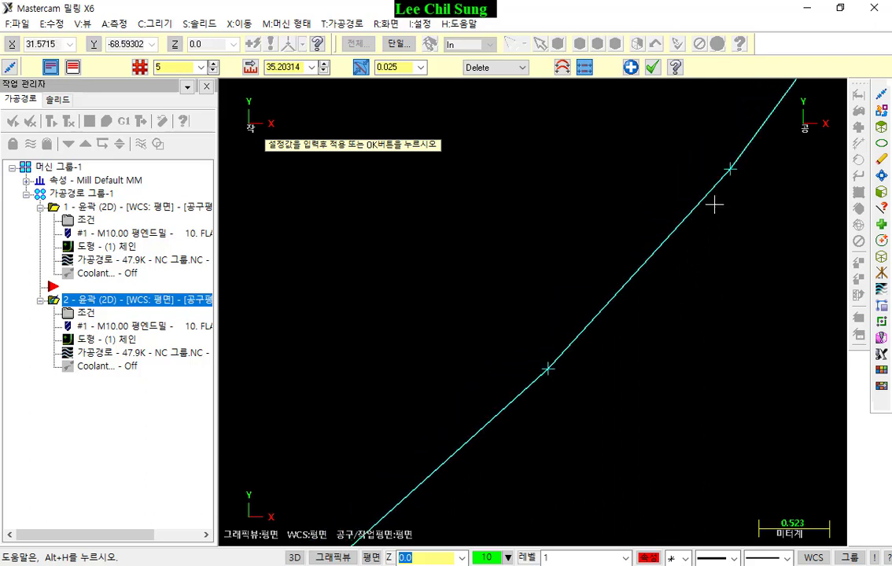
pyautogui.scroll(-1, 782, 216)
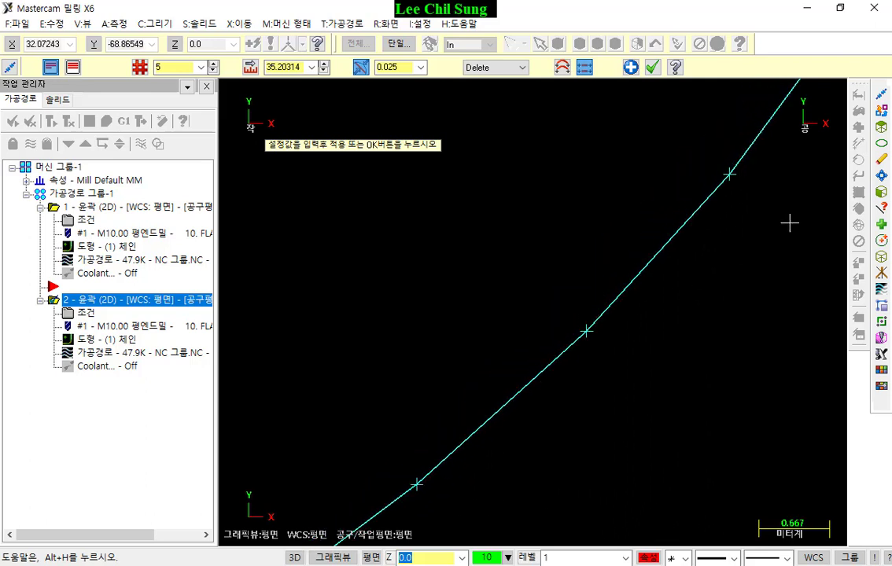
pyautogui.moveTo(647, 220)
pyautogui.mouseDown()
pyautogui.moveTo(653, 233)
pyautogui.moveTo(663, 199)
pyautogui.mouseUp()
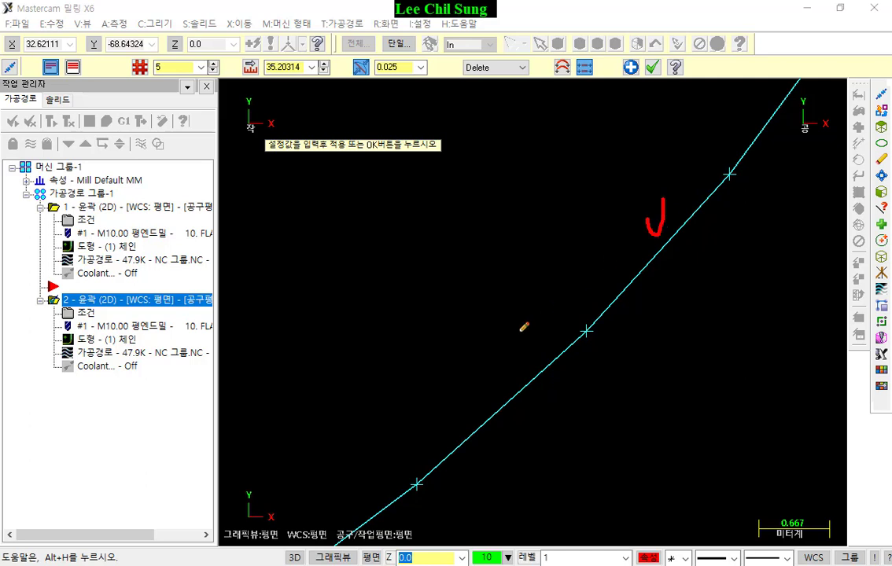
pyautogui.moveTo(498, 368)
pyautogui.mouseDown()
pyautogui.moveTo(508, 389)
pyautogui.moveTo(517, 358)
pyautogui.mouseUp()
pyautogui.rightClick(595, 239)
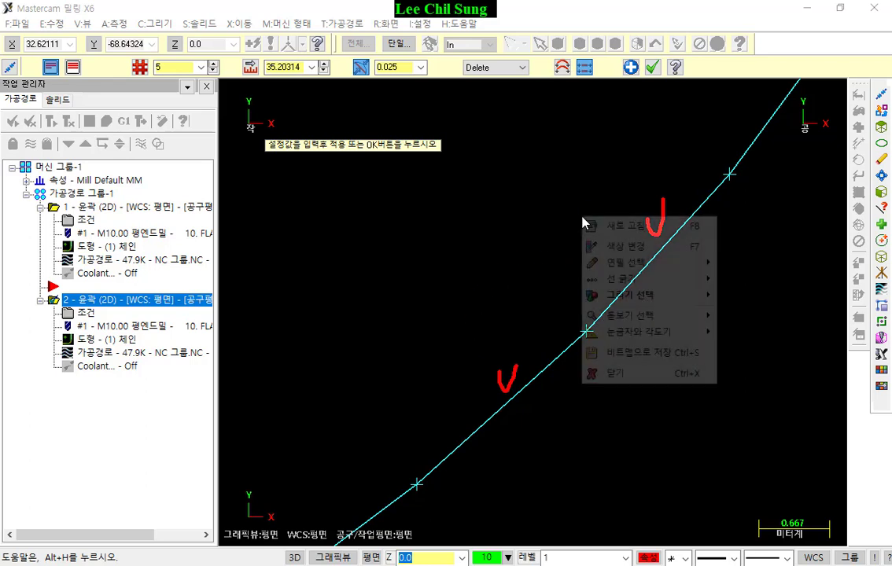
pyautogui.click(628, 377)
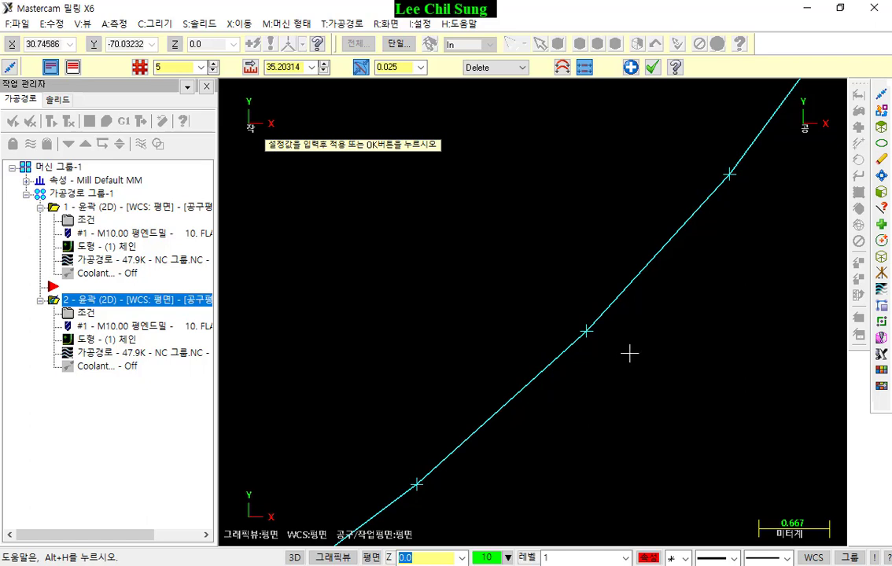
# Set the break command to keep the original ellipse alongside the broken segments.
pyautogui.click(523, 68)
pyautogui.click(475, 77)
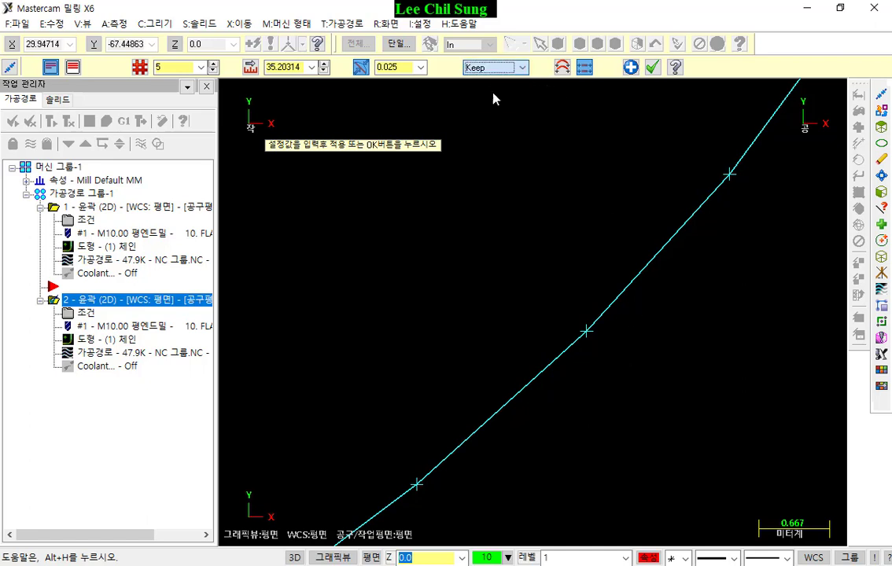
pyautogui.scroll(6, 712, 214)
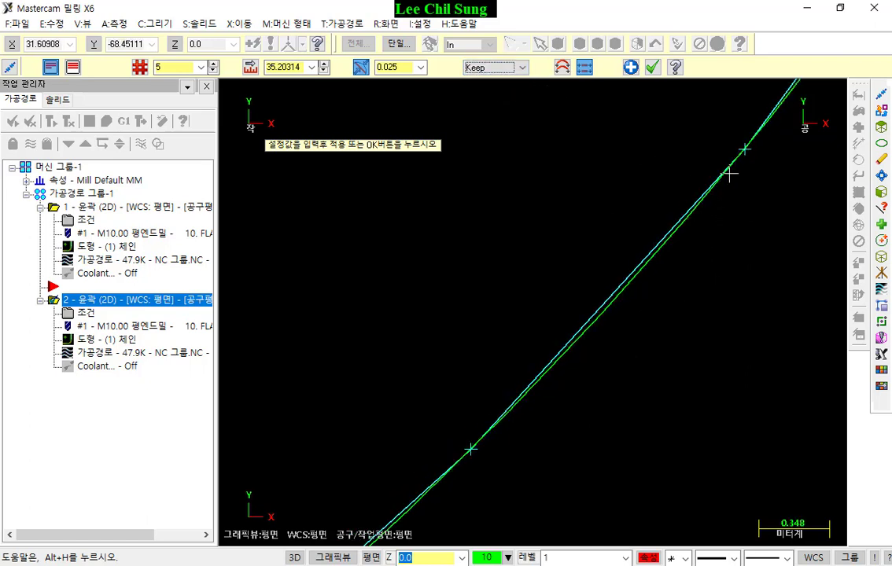
pyautogui.scroll(2, 725, 207)
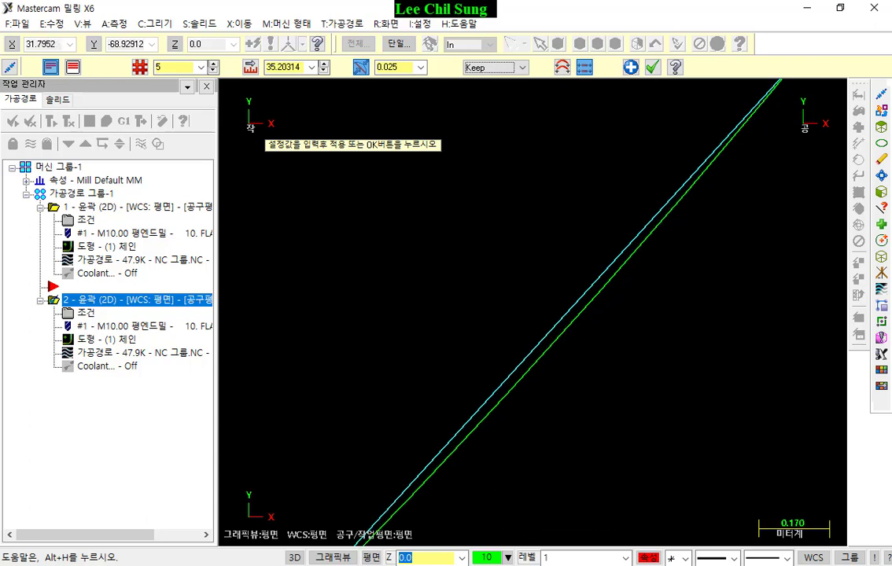
pyautogui.moveTo(542, 285); pyautogui.dragTo(612, 375)
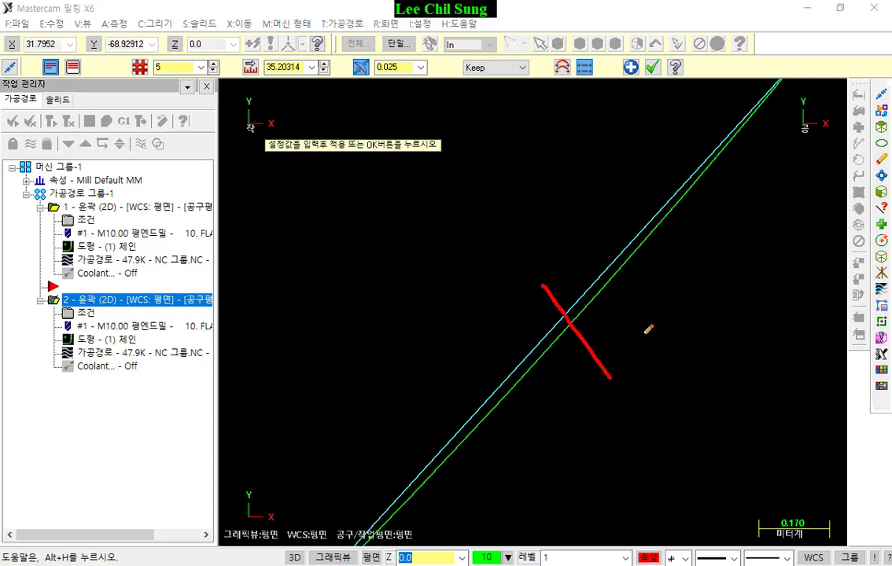
pyautogui.moveTo(644, 333); pyautogui.dragTo(646, 333)
pyautogui.moveTo(682, 371); pyautogui.dragTo(683, 383)
pyautogui.moveTo(698, 344)
pyautogui.mouseDown()
pyautogui.moveTo(722, 362)
pyautogui.moveTo(745, 363)
pyautogui.mouseUp()
pyautogui.moveTo(747, 315)
pyautogui.mouseDown()
pyautogui.moveTo(745, 347)
pyautogui.moveTo(763, 369)
pyautogui.moveTo(770, 326)
pyautogui.mouseUp()
pyautogui.moveTo(802, 372)
pyautogui.mouseDown()
pyautogui.moveTo(660, 390)
pyautogui.moveTo(669, 299)
pyautogui.moveTo(801, 370)
pyautogui.mouseUp()
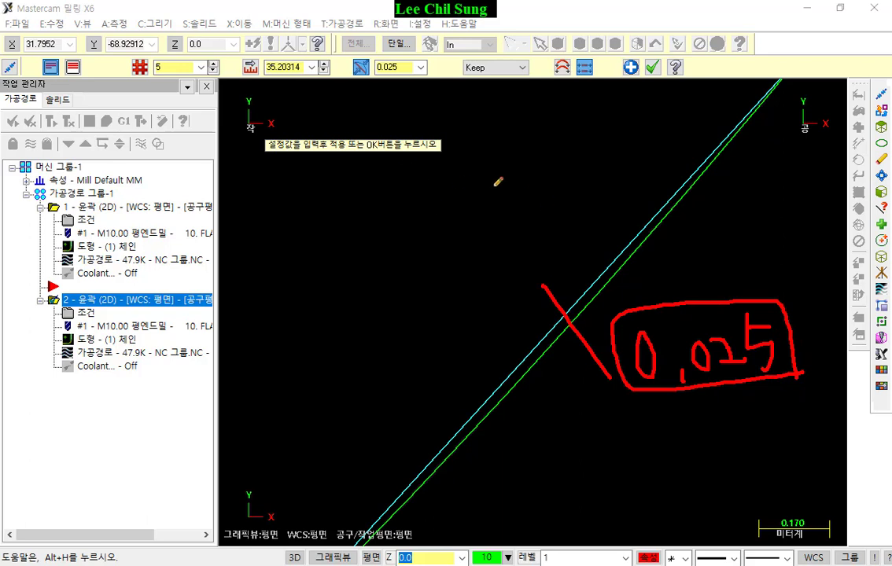
pyautogui.moveTo(498, 182); pyautogui.dragTo(496, 186)
pyautogui.moveTo(539, 215); pyautogui.dragTo(537, 223)
pyautogui.moveTo(556, 182)
pyautogui.mouseDown()
pyautogui.moveTo(550, 201)
pyautogui.moveTo(586, 201)
pyautogui.moveTo(594, 177)
pyautogui.mouseUp()
pyautogui.moveTo(626, 155); pyautogui.dragTo(630, 196)
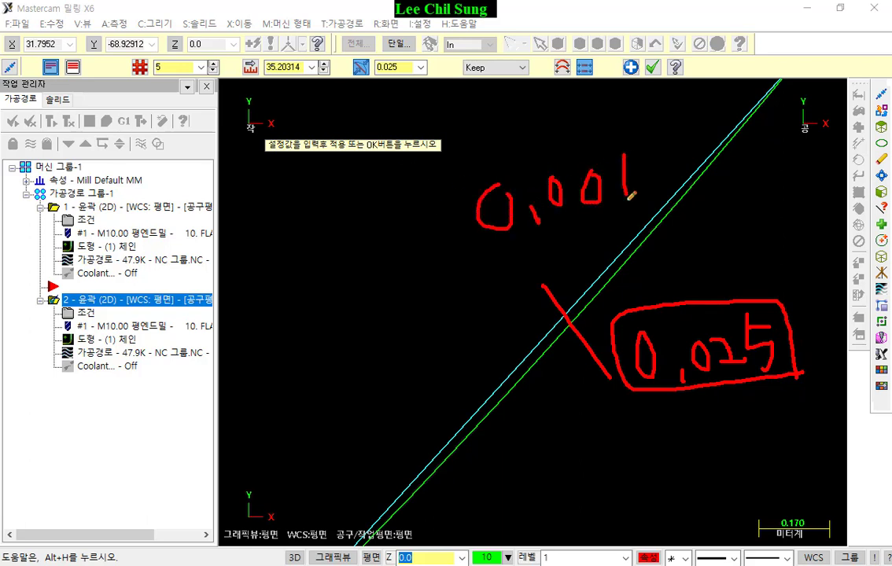
pyautogui.moveTo(450, 233)
pyautogui.mouseDown()
pyautogui.moveTo(668, 219)
pyautogui.moveTo(491, 134)
pyautogui.moveTo(438, 221)
pyautogui.mouseUp()
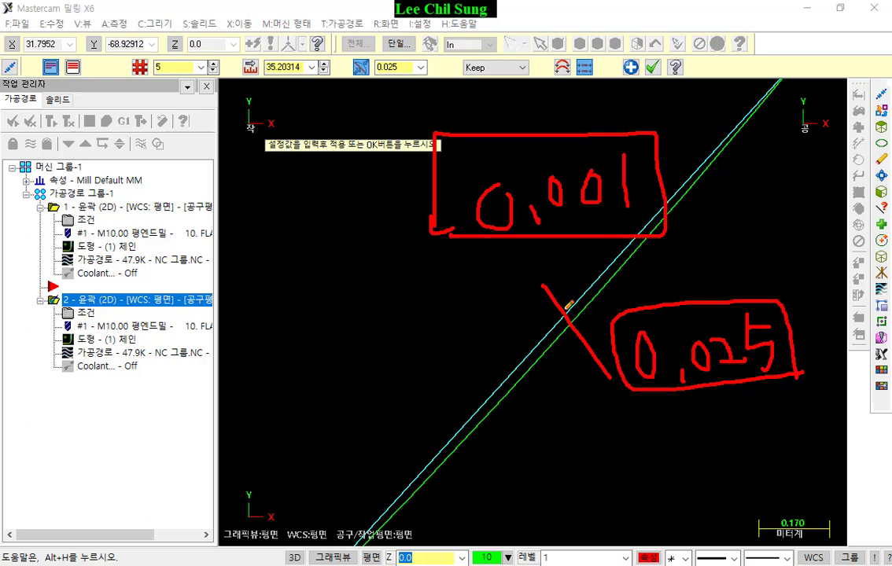
pyautogui.moveTo(438, 356); pyautogui.dragTo(489, 442)
pyautogui.moveTo(537, 262); pyautogui.dragTo(603, 340)
pyautogui.moveTo(643, 162); pyautogui.dragTo(710, 216)
pyautogui.moveTo(731, 76); pyautogui.dragTo(790, 144)
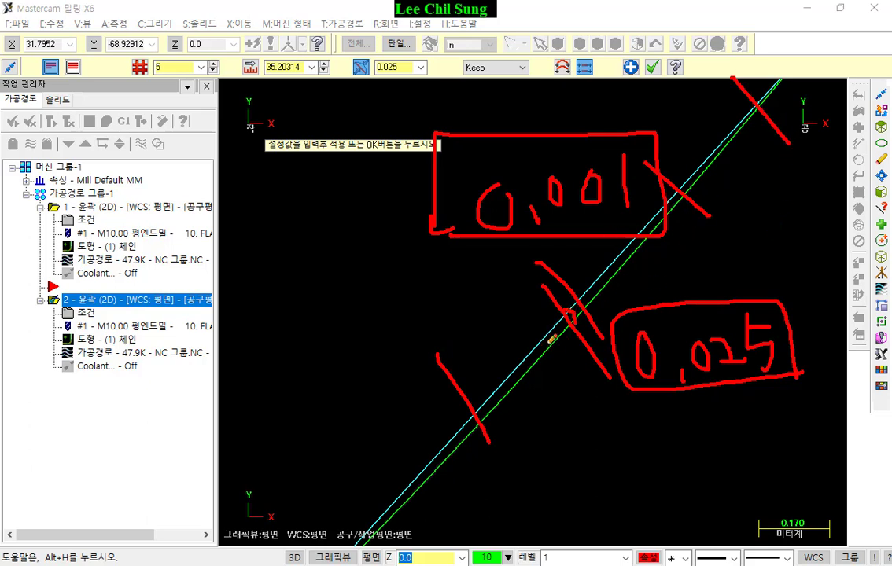
pyautogui.moveTo(472, 224); pyautogui.dragTo(678, 187)
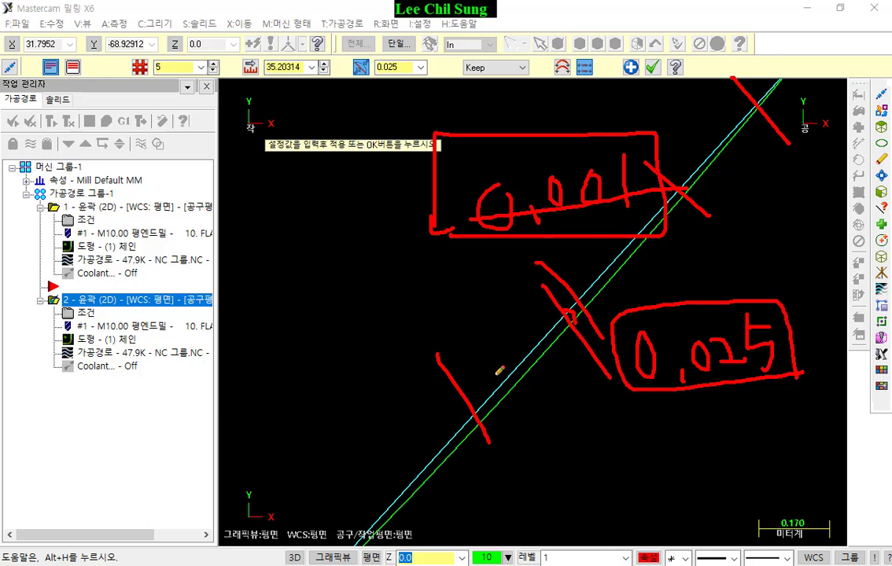
pyautogui.moveTo(448, 363)
pyautogui.mouseDown()
pyautogui.moveTo(442, 368)
pyautogui.moveTo(481, 357)
pyautogui.mouseUp()
pyautogui.moveTo(536, 260)
pyautogui.mouseDown()
pyautogui.moveTo(589, 286)
pyautogui.moveTo(596, 245)
pyautogui.mouseUp()
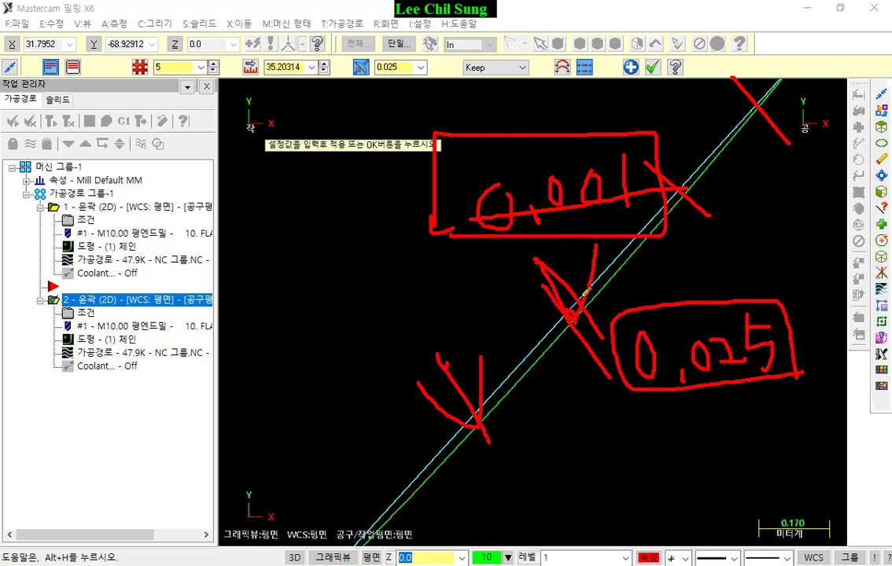
pyautogui.rightClick(431, 235)
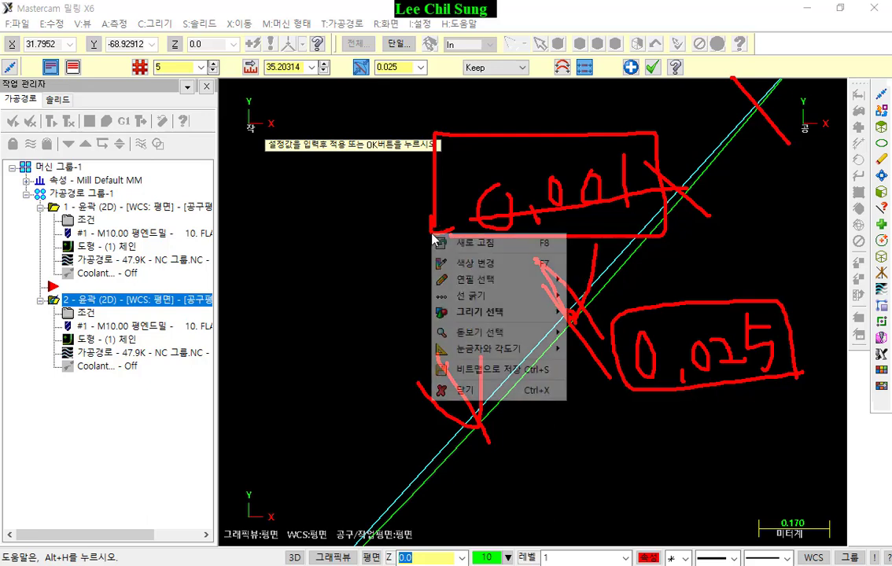
pyautogui.click(489, 390)
# Select the first contour operation and compare its toolpath around the upper ellipse with the segmented lower ellipse.
pyautogui.scroll(-4, 701, 267)
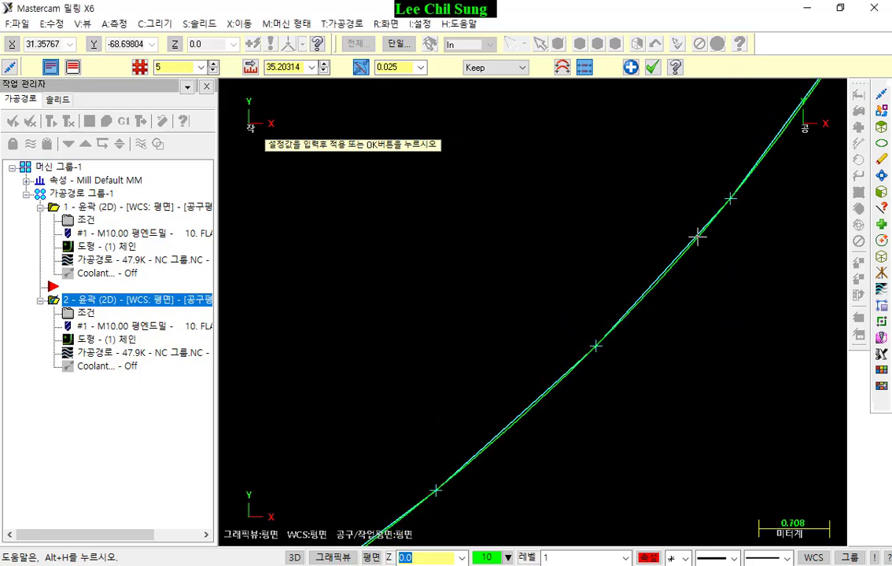
pyautogui.scroll(-1, 697, 236)
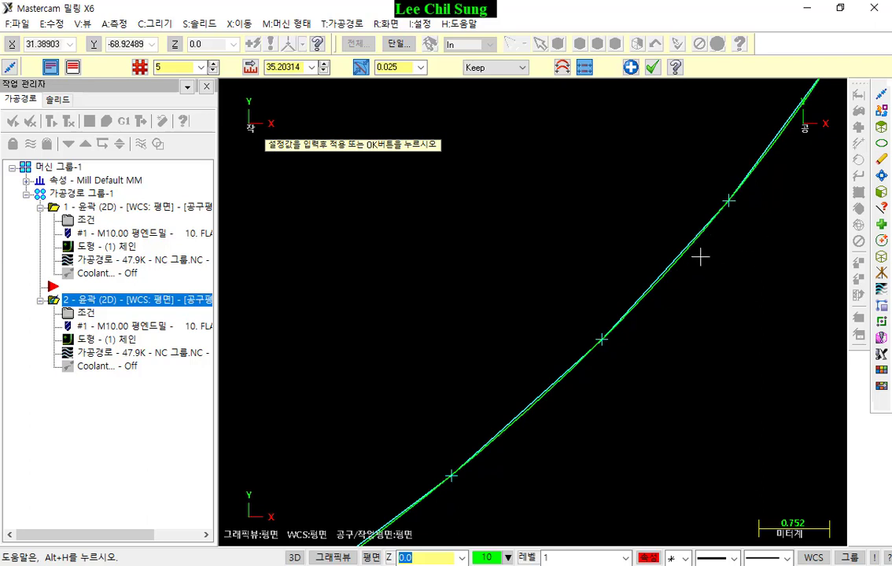
pyautogui.click(196, 206)
pyautogui.scroll(-5, 665, 355)
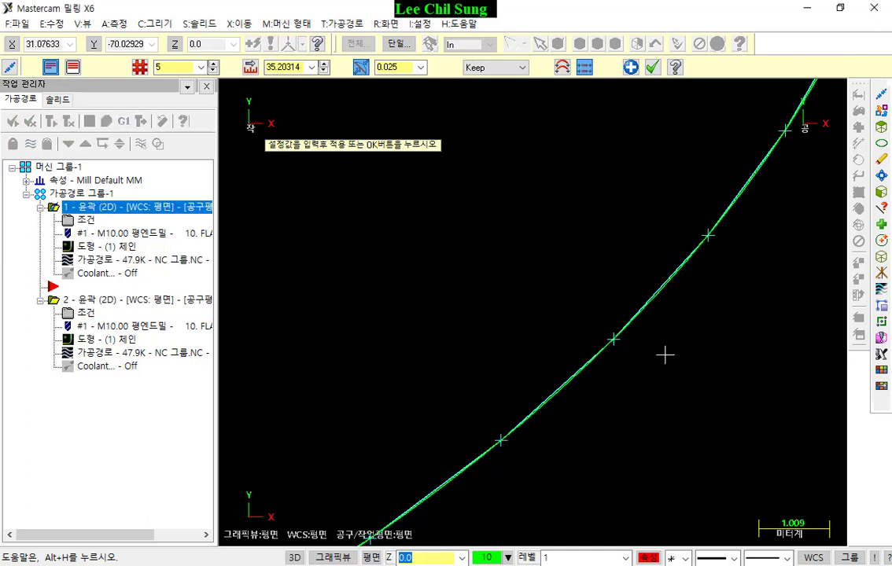
pyautogui.scroll(-20, 631, 289)
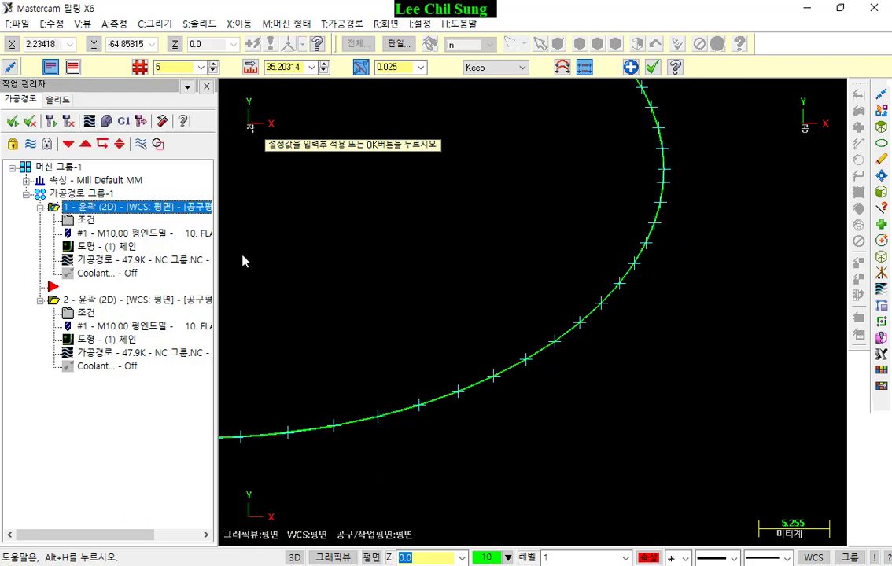
pyautogui.scroll(-20, 695, 377)
pyautogui.scroll(5, 643, 200)
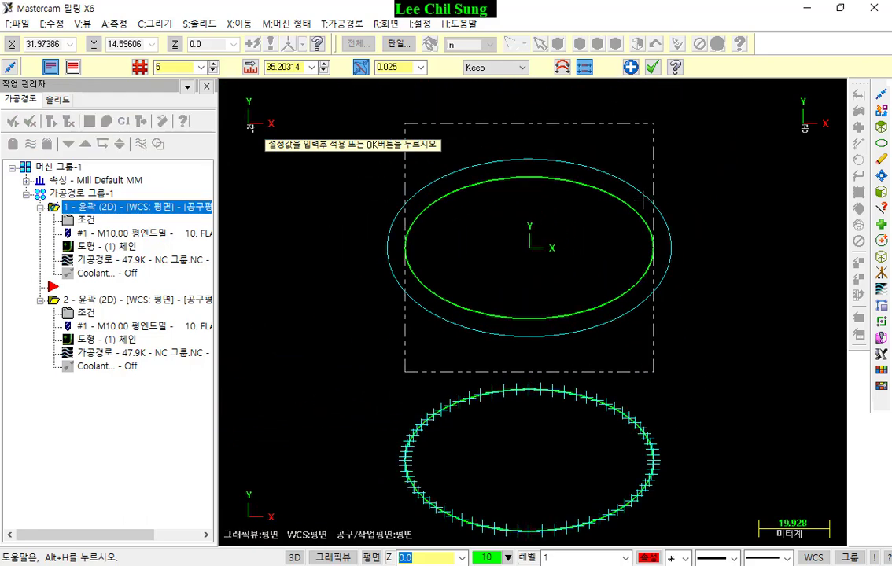
pyautogui.scroll(15, 673, 303)
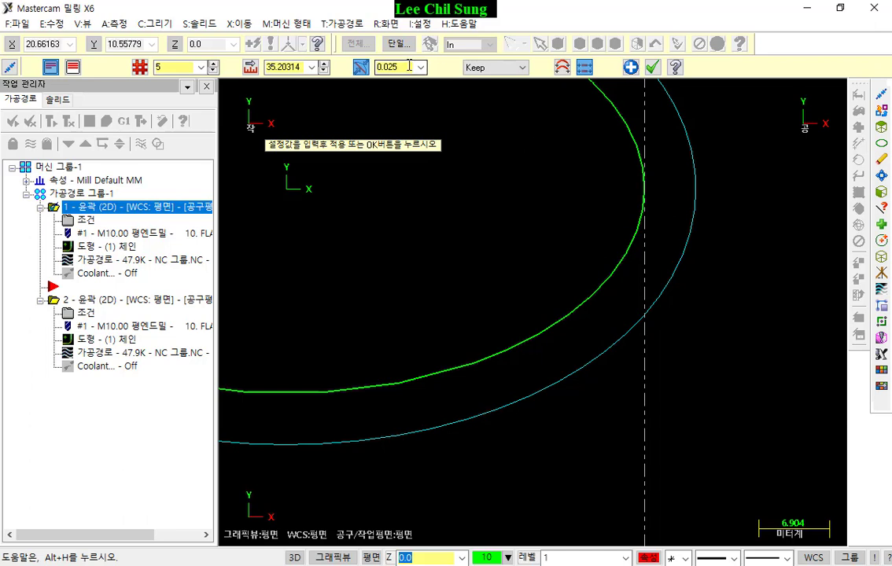
pyautogui.scroll(1, 619, 169)
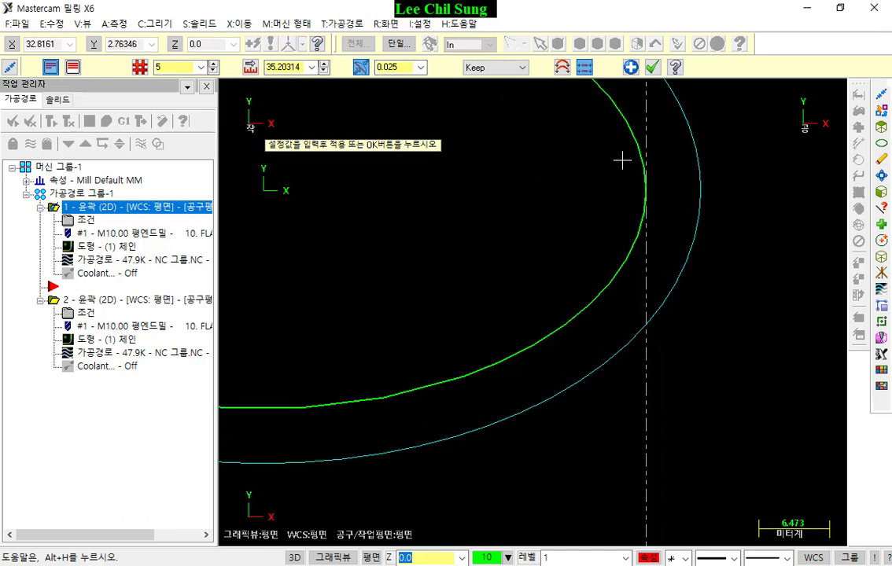
pyautogui.scroll(10, 637, 340)
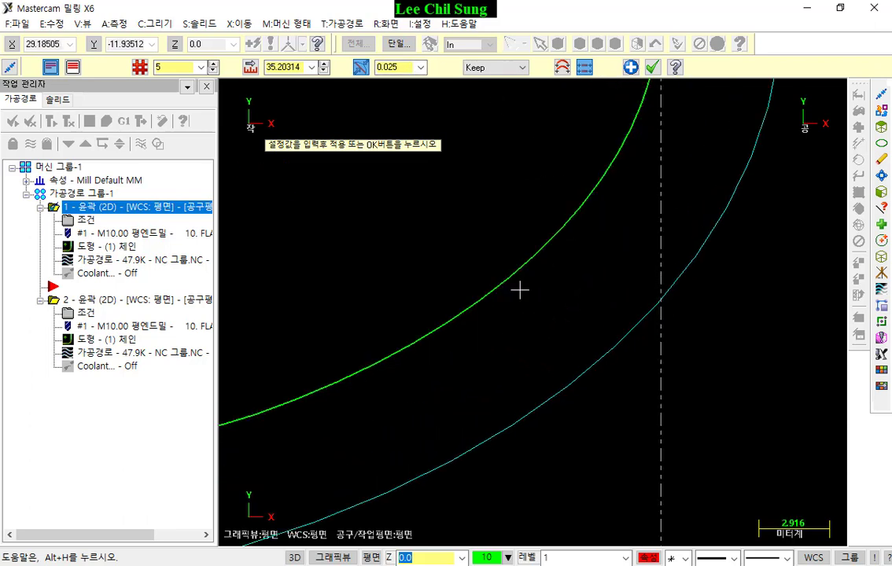
pyautogui.scroll(-15, 570, 181)
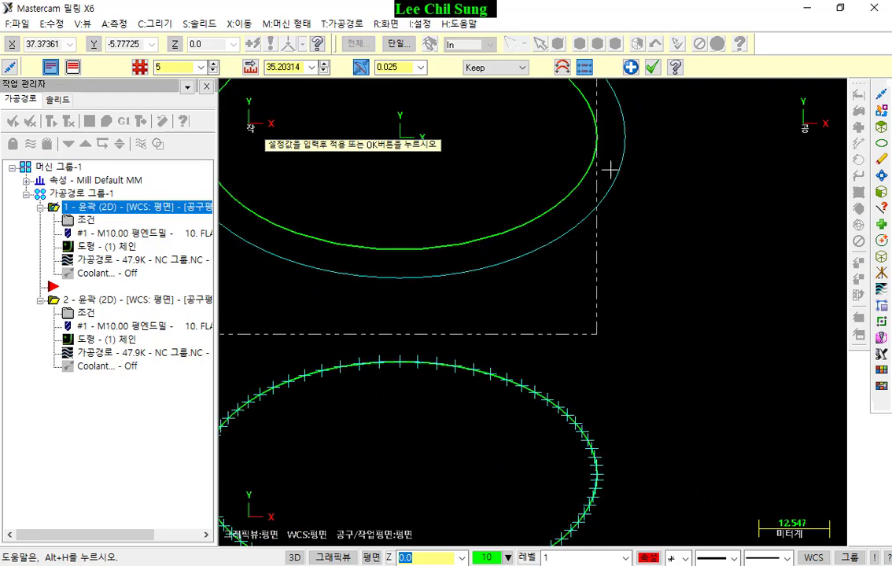
pyautogui.scroll(-4, 610, 169)
# Inspect the gap between the straight segments and the original curve on the lower-right arc of the lower ellipse.
pyautogui.scroll(14, 578, 434)
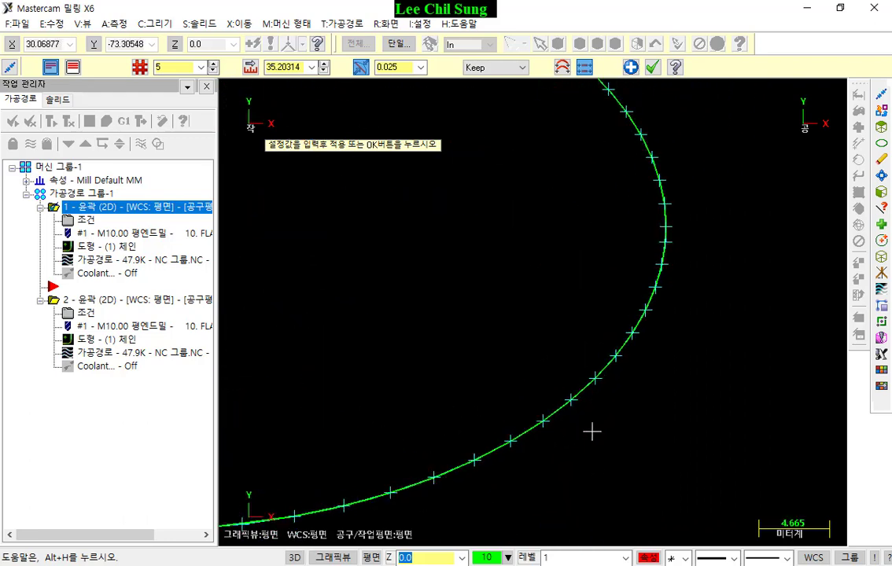
pyautogui.scroll(20, 591, 431)
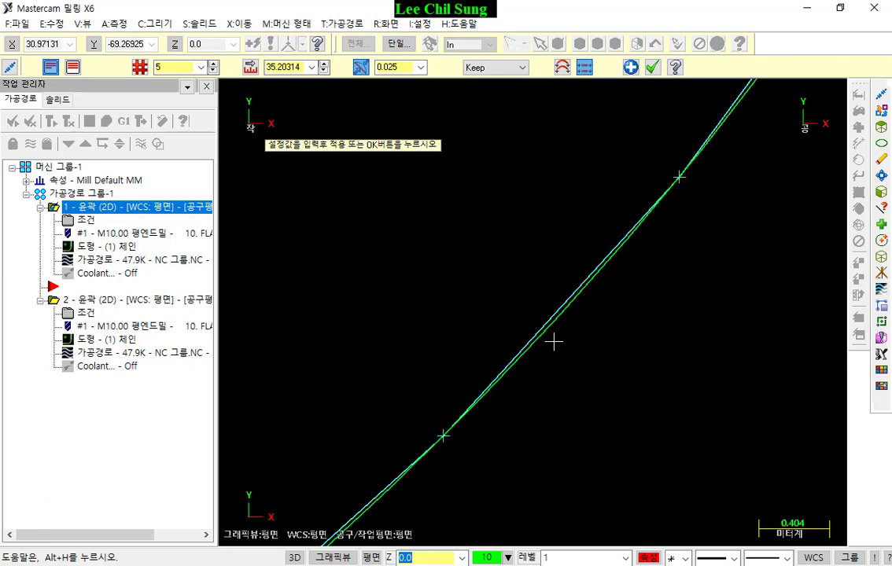
pyautogui.scroll(1, 562, 334)
pyautogui.scroll(1, 543, 322)
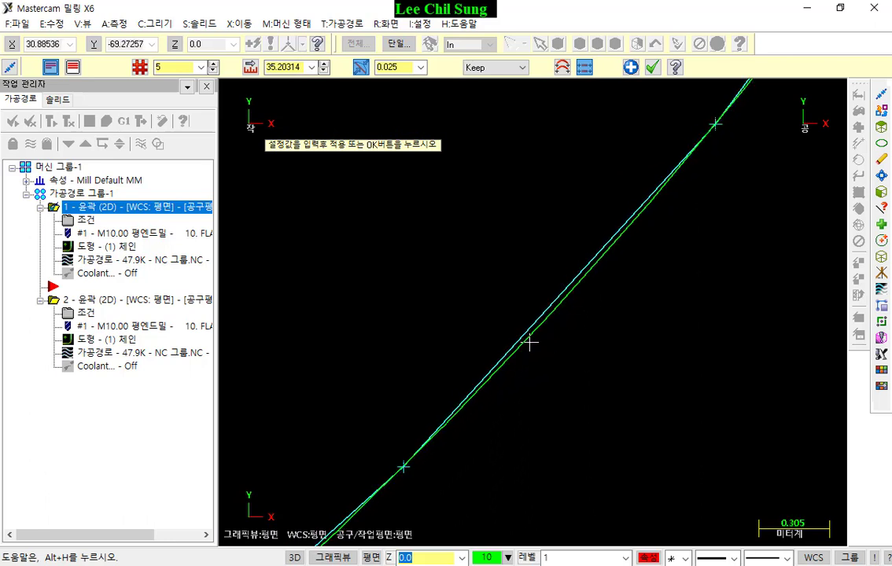
pyautogui.scroll(-1, 526, 330)
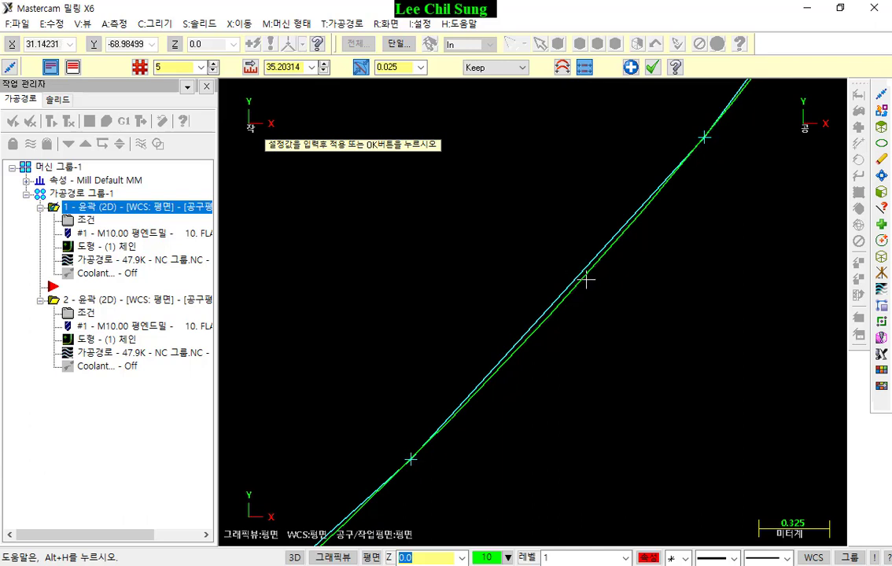
pyautogui.scroll(4, 586, 280)
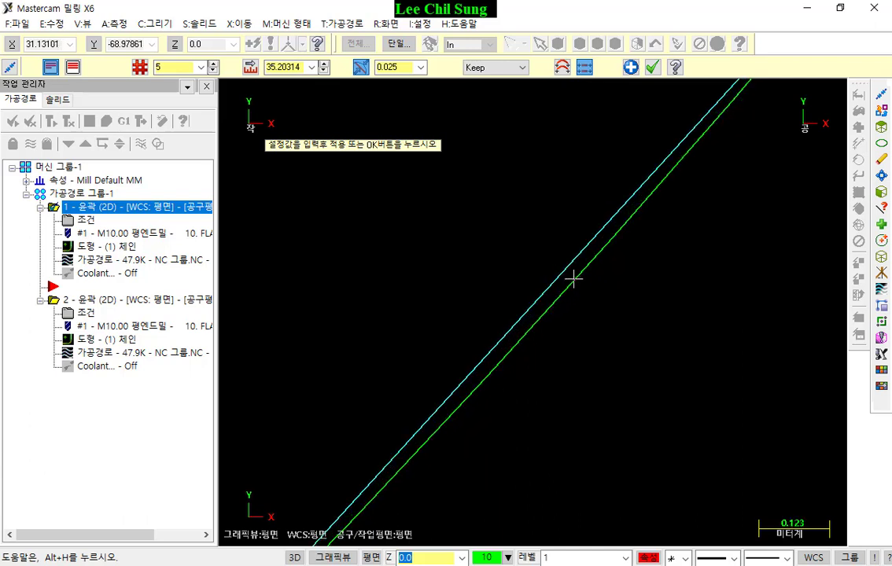
# Break the lower ellipse into arcs at the 0.025 tolerance, switching briefly back to lines to compare both results.
pyautogui.click(563, 69)
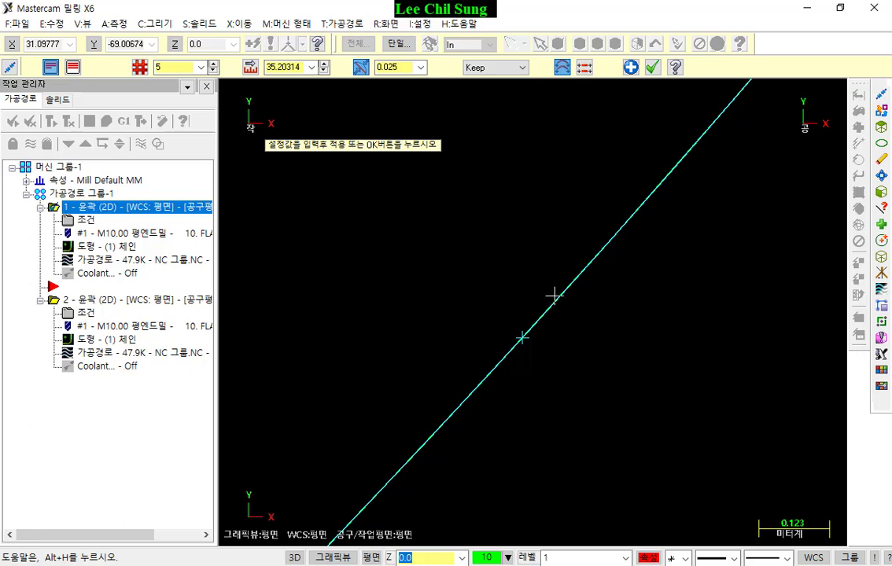
pyautogui.click(583, 68)
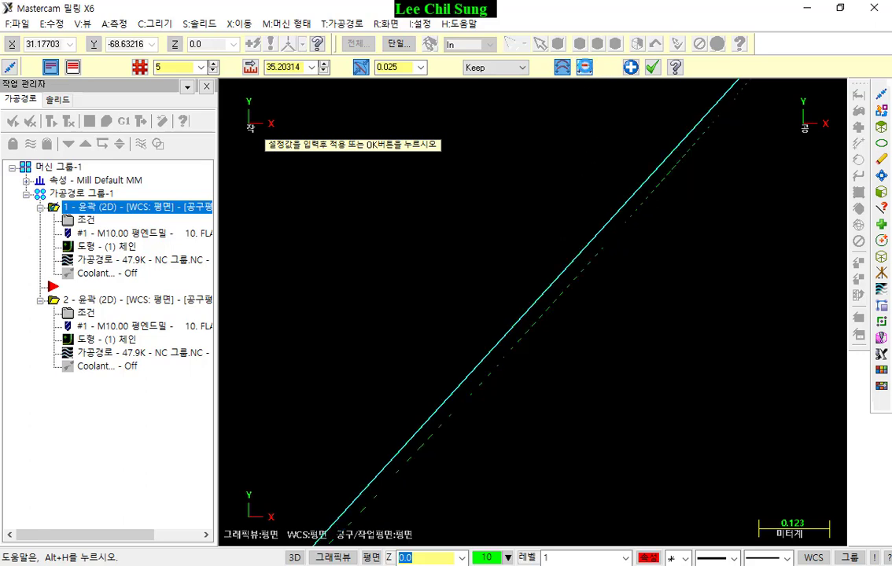
pyautogui.click(560, 68)
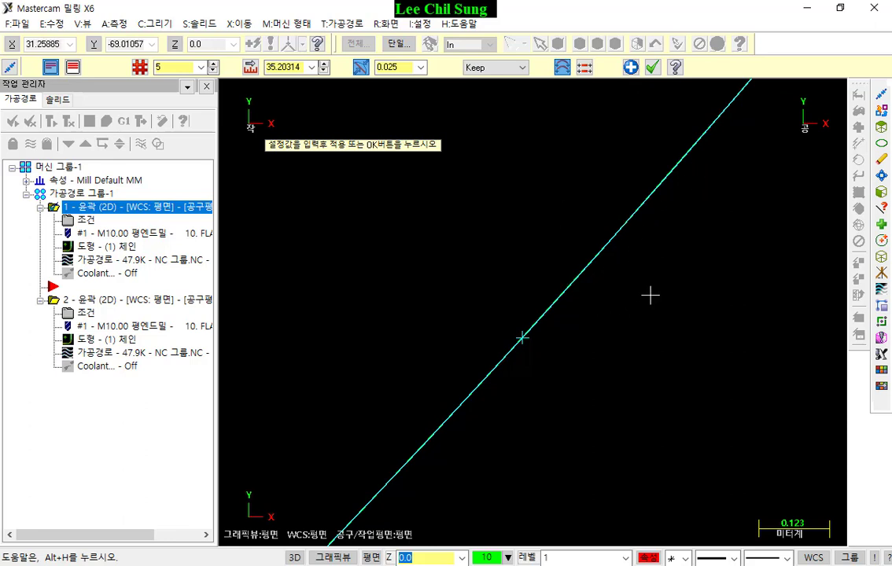
pyautogui.scroll(-4, 647, 293)
pyautogui.scroll(-2, 721, 308)
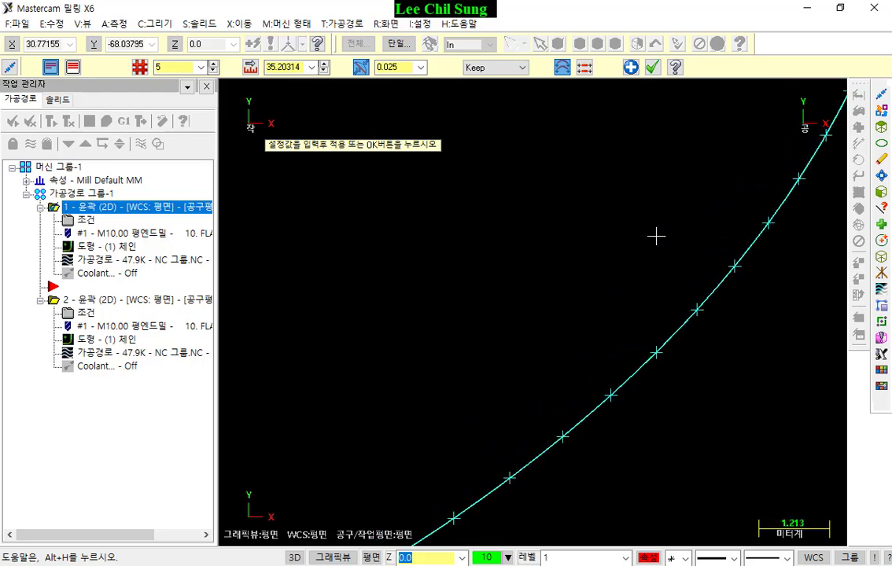
# In the first contour operation's arc filter and tolerance parameters, set the filter ratio to 1:1.
pyautogui.click(86, 221)
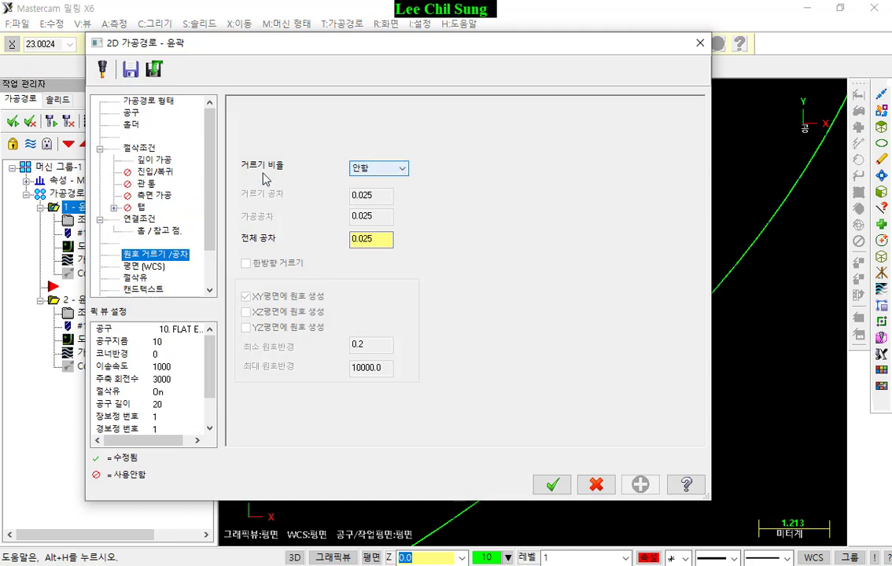
pyautogui.click(404, 170)
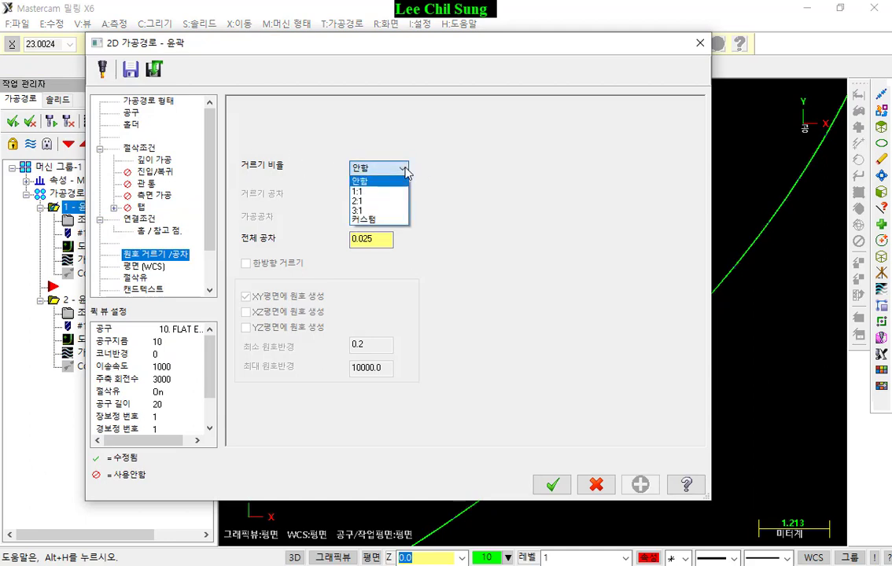
pyautogui.click(371, 191)
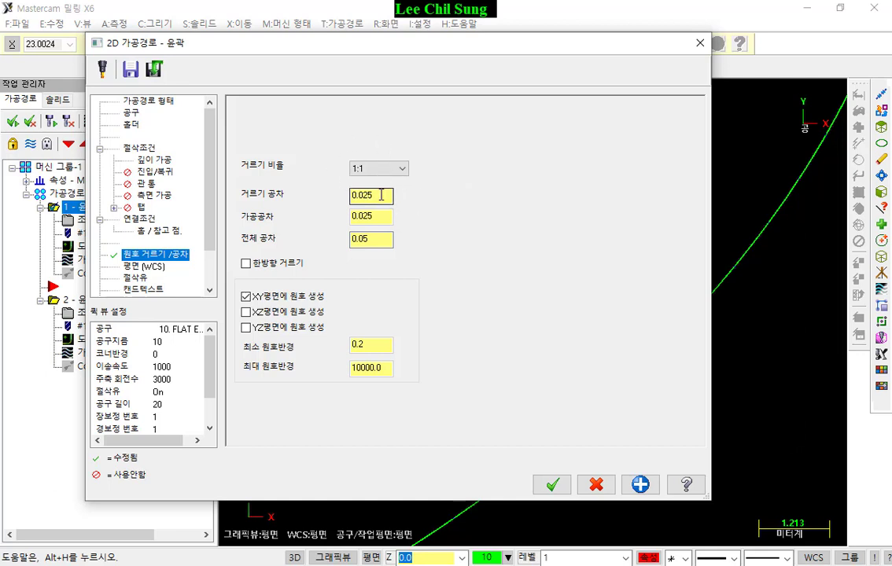
# Set the total tolerance of the first contour operation's arc filter to 0.02.
pyautogui.moveTo(380, 195); pyautogui.dragTo(317, 221)
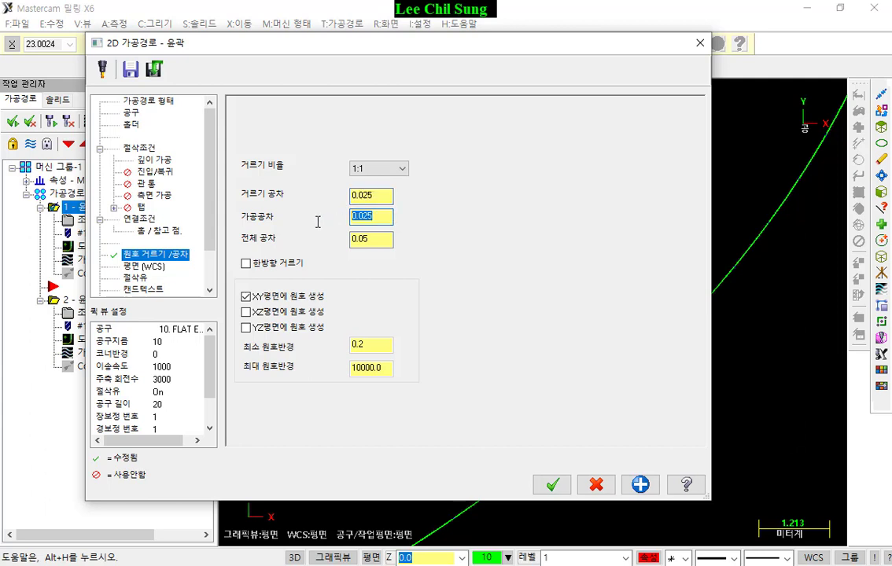
pyautogui.click(373, 197)
pyautogui.click(383, 218)
pyautogui.click(385, 240)
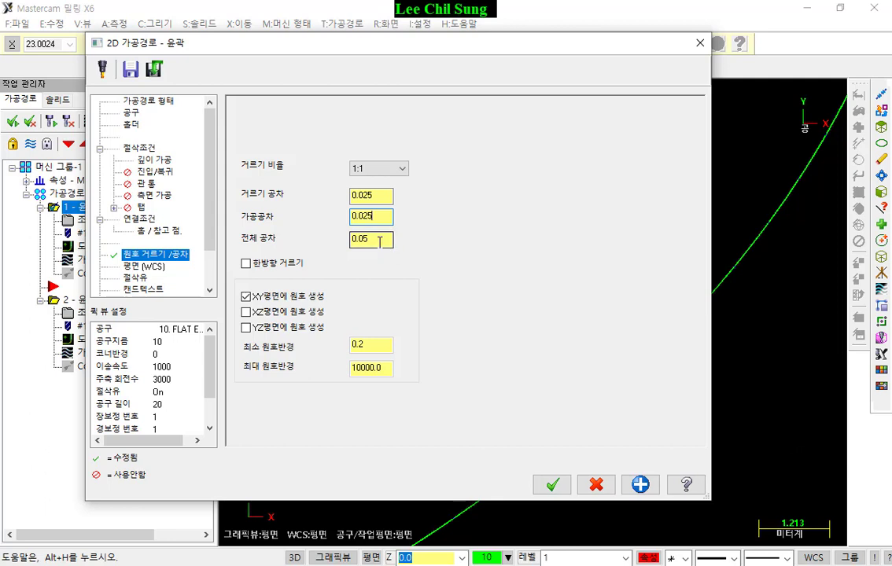
pyautogui.moveTo(384, 239); pyautogui.dragTo(322, 287)
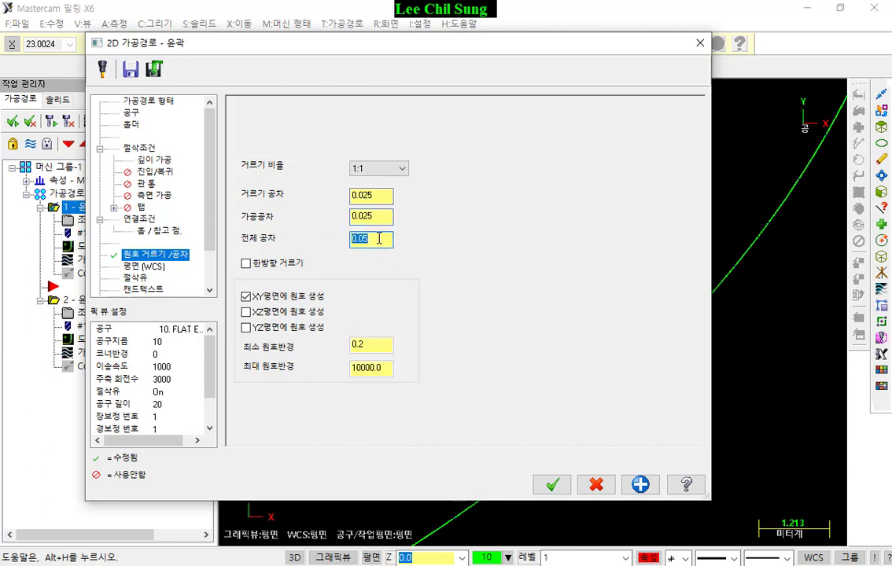
pyautogui.write('0.02')
pyautogui.press('BackSpace')
pyautogui.press('BackSpace')
pyautogui.press('BackSpace')
pyautogui.press('BackSpace')
pyautogui.write('0.02')
pyautogui.press('Return')
pyautogui.click(380, 216)
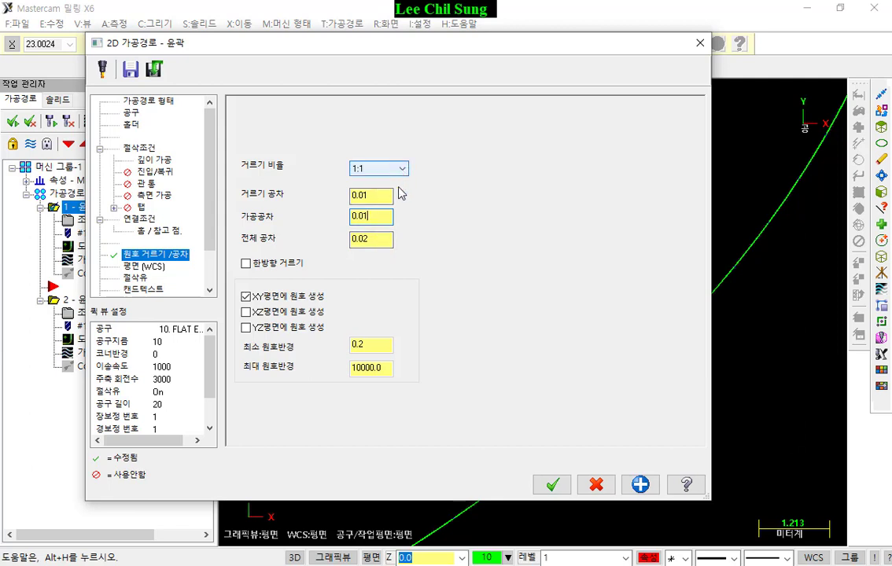
# Review the filter tolerance, cut tolerance, and minimum and maximum arc radius values of the arc filter.
pyautogui.click(380, 195)
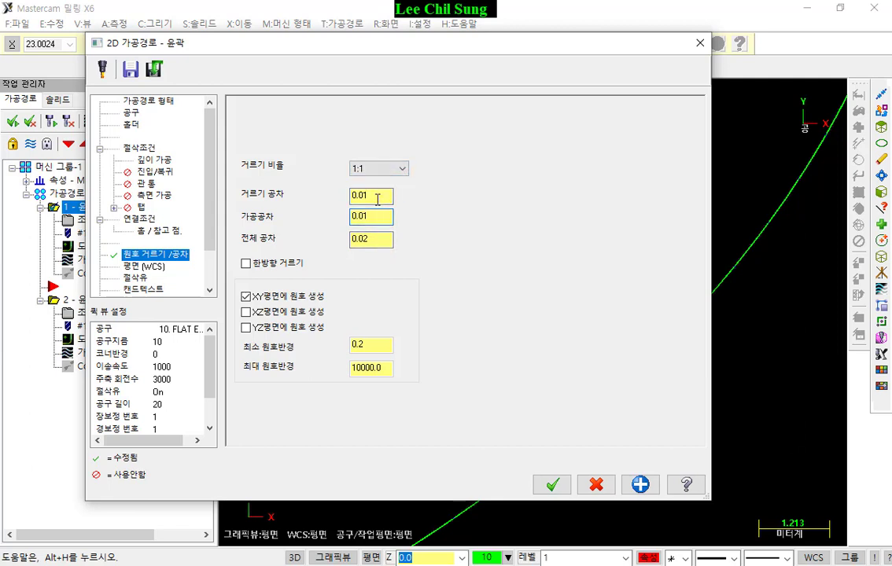
pyautogui.moveTo(380, 196); pyautogui.dragTo(319, 205)
pyautogui.moveTo(378, 217); pyautogui.dragTo(304, 225)
pyautogui.click(388, 346)
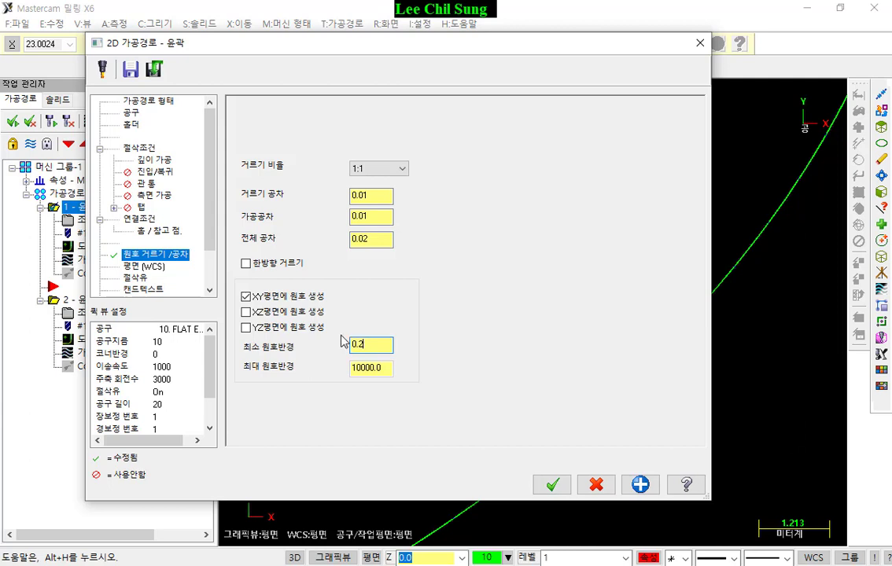
pyautogui.doubleClick(372, 344)
pyautogui.click(372, 345)
pyautogui.moveTo(376, 344); pyautogui.dragTo(325, 343)
pyautogui.click(369, 345)
pyautogui.click(389, 370)
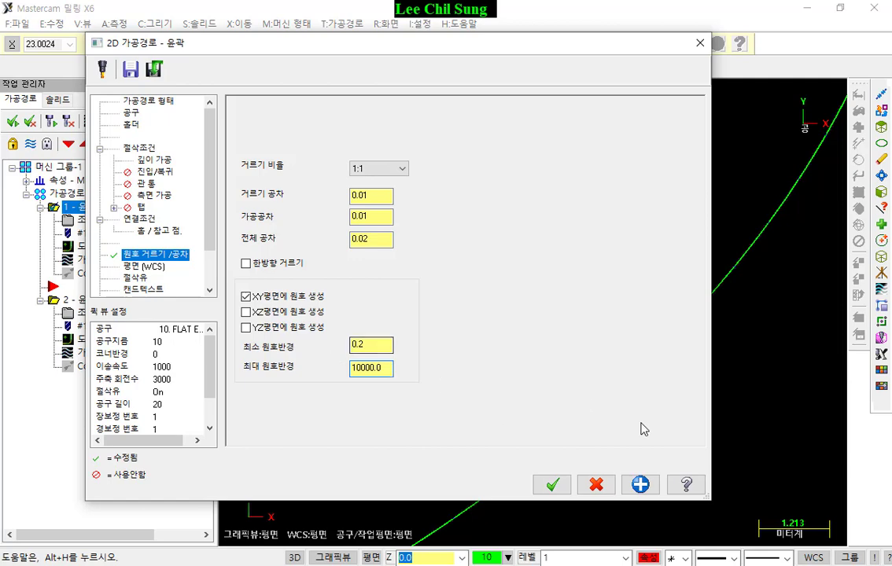
# Accept the arc filter settings and regenerate the first contour operation's toolpath around the upper ellipse.
pyautogui.click(552, 486)
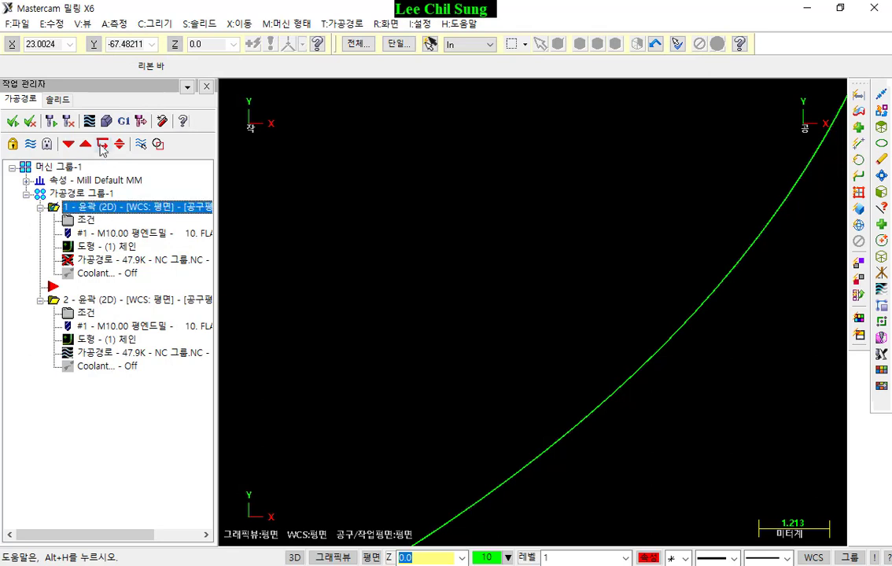
pyautogui.click(50, 123)
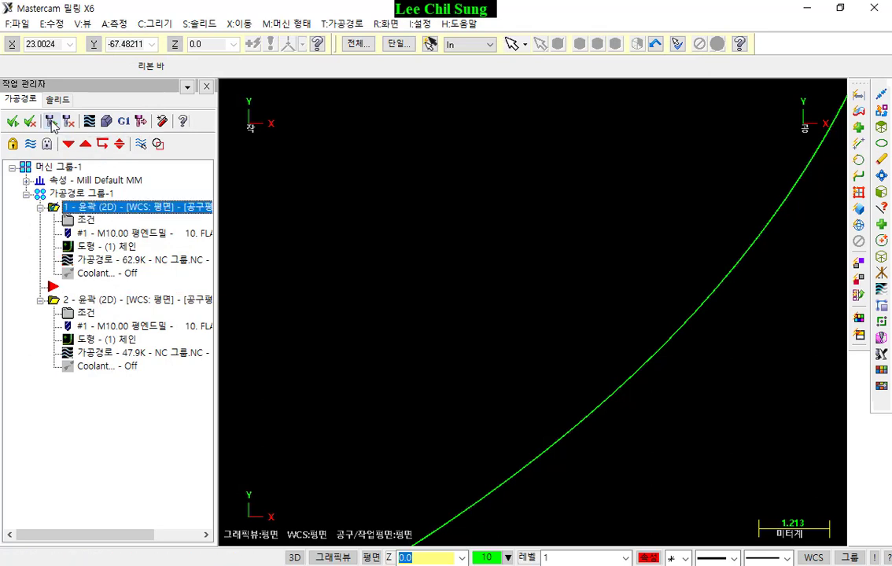
pyautogui.scroll(-6, 657, 361)
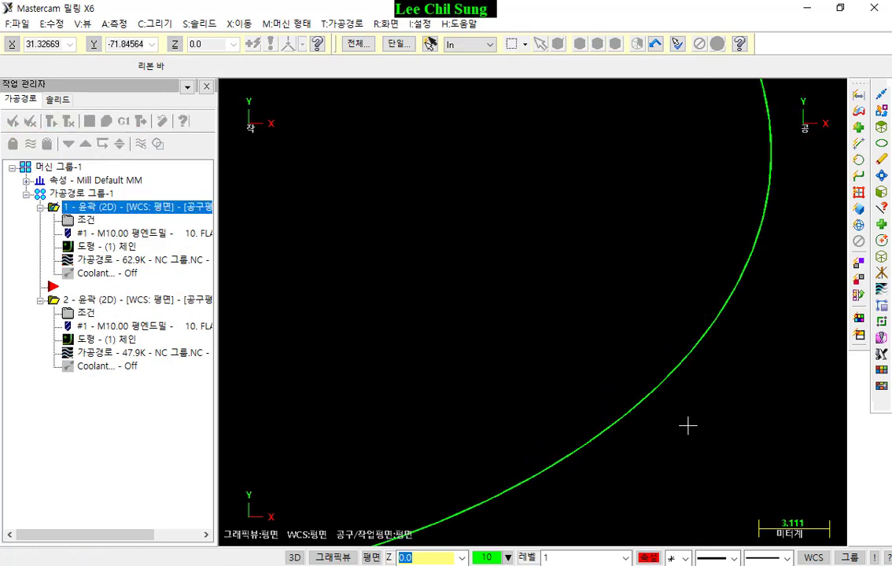
pyautogui.scroll(-6, 695, 420)
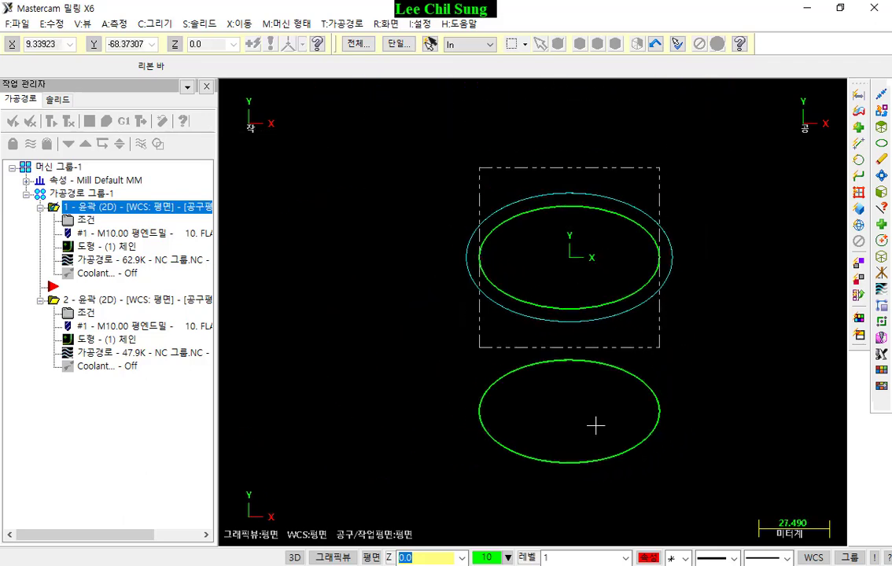
pyautogui.scroll(1, 517, 296)
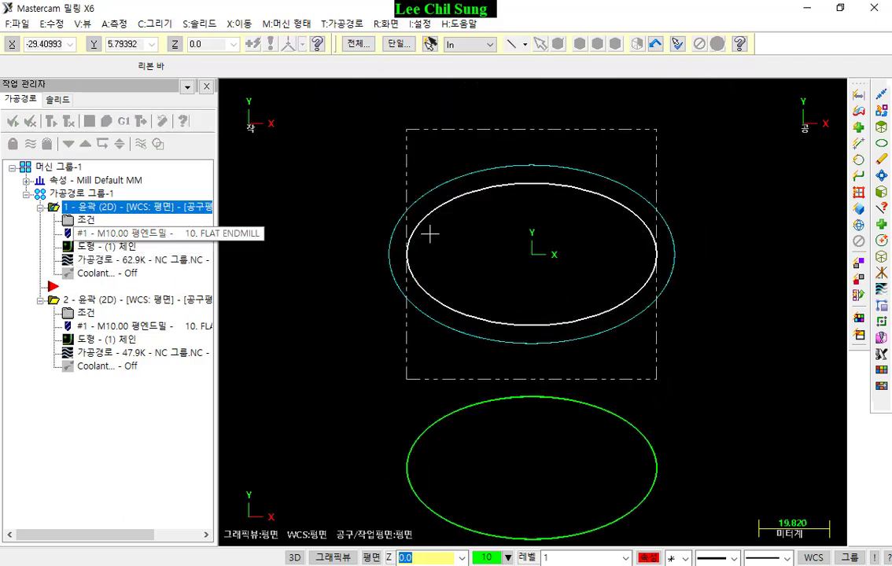
pyautogui.scroll(2, 472, 232)
pyautogui.scroll(-1, 433, 272)
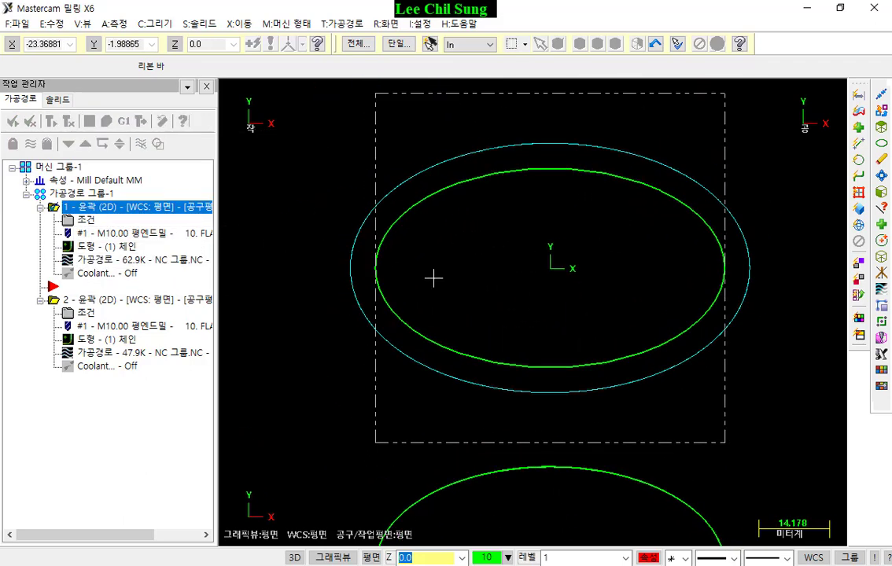
# Backplot the first contour operation and step the tool once around the upper ellipse.
pyautogui.click(135, 262)
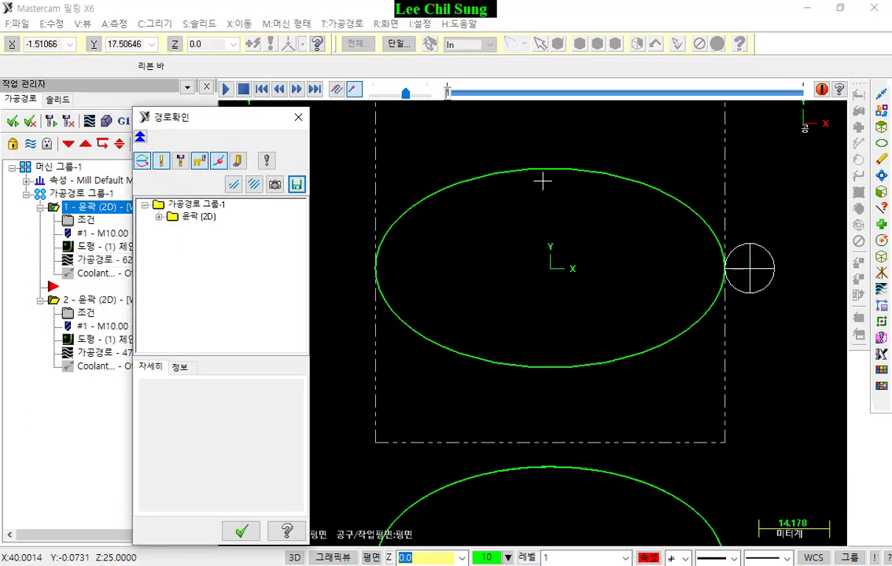
pyautogui.press('r')
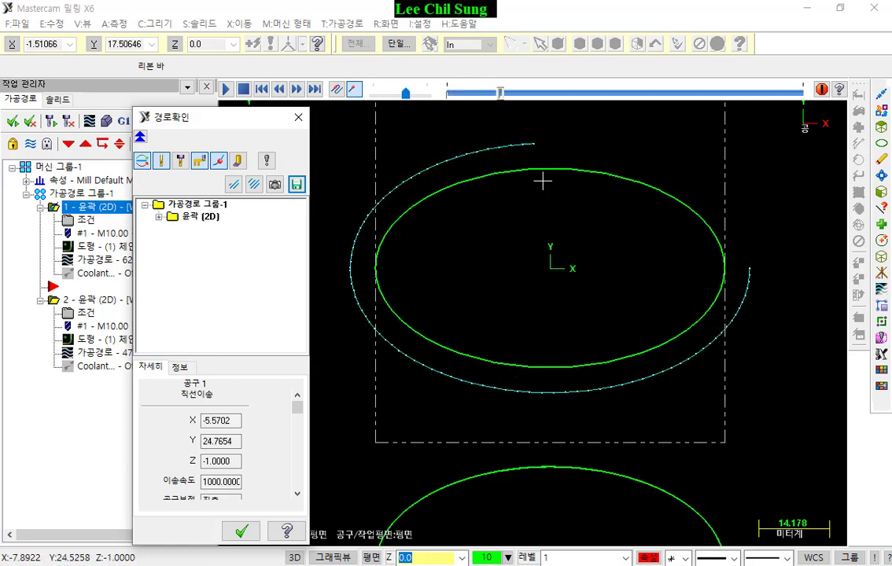
pyautogui.scroll(3, 737, 258)
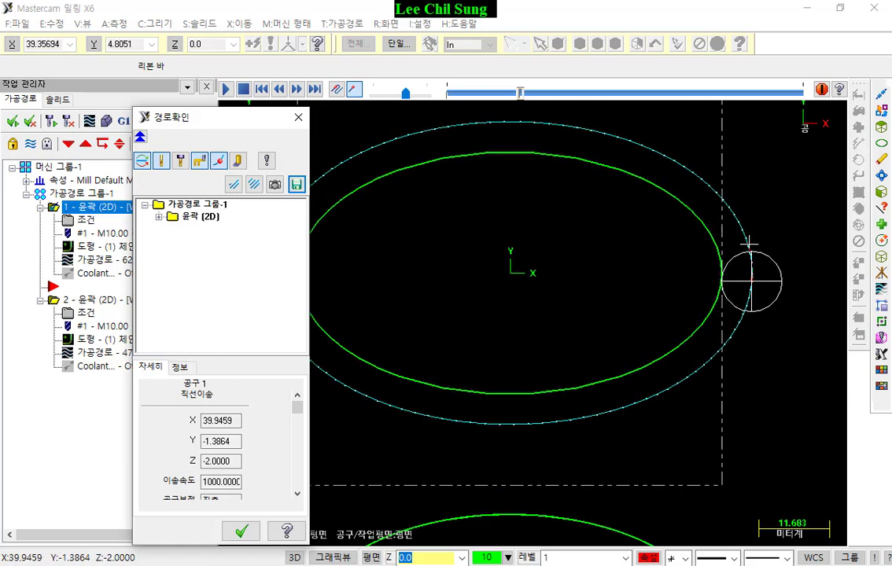
pyautogui.scroll(-2, 773, 270)
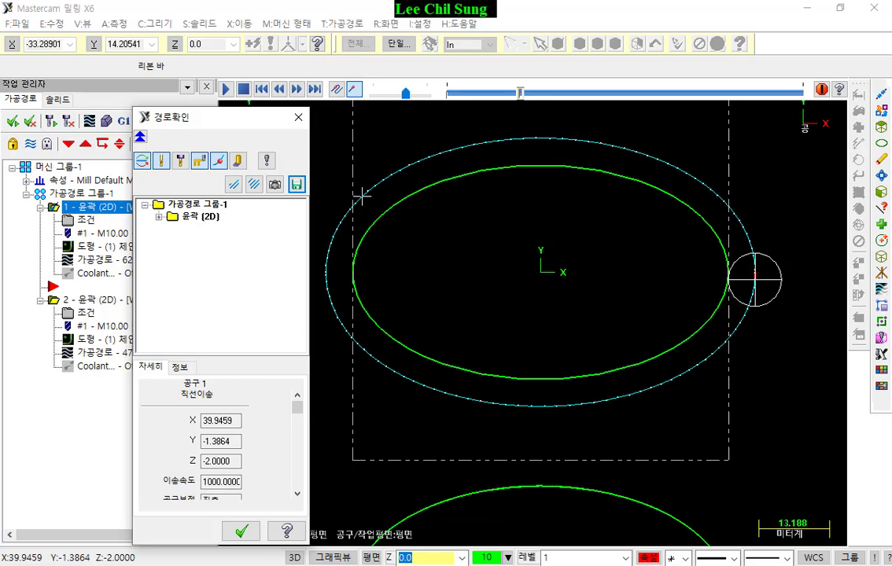
# In the backplot options, set both the clockwise and counterclockwise arc motion colours to blue, colour 9.
pyautogui.click(267, 161)
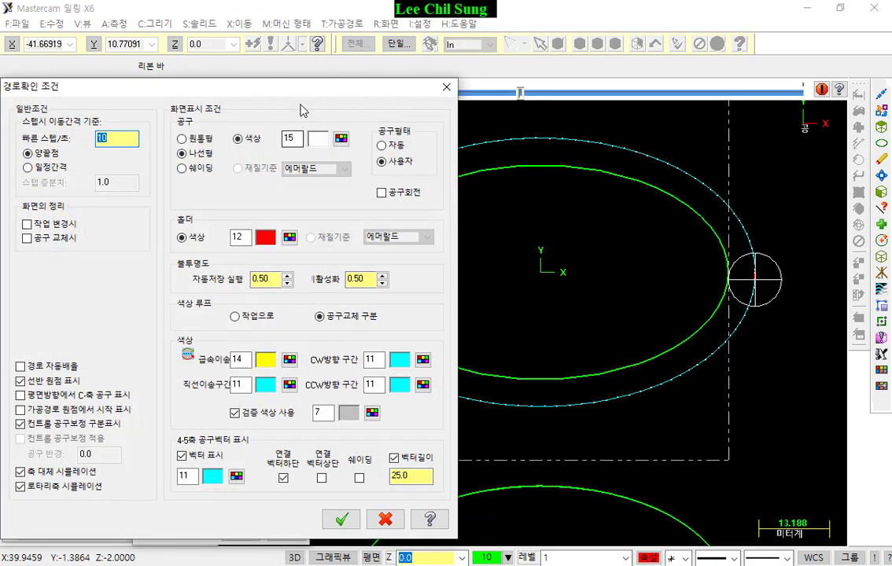
pyautogui.moveTo(307, 79); pyautogui.dragTo(432, 26)
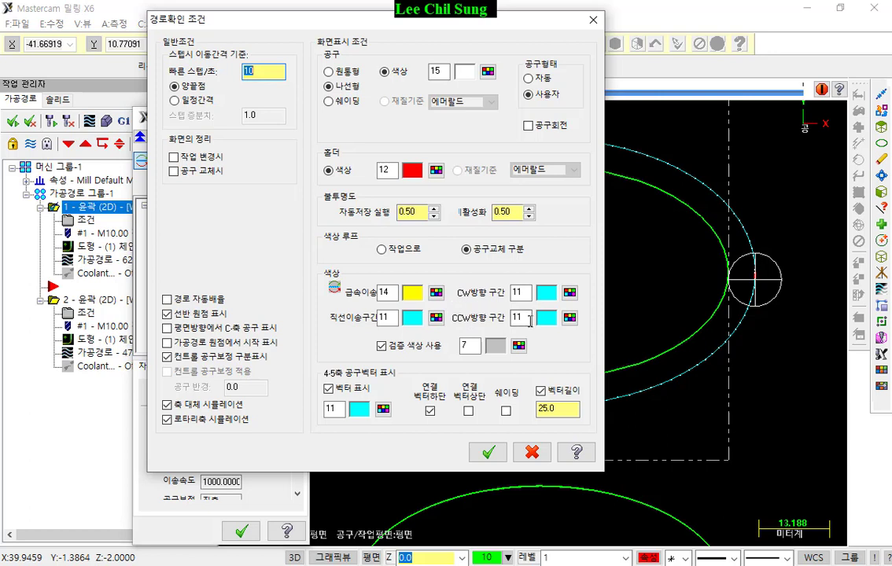
pyautogui.moveTo(588, 333)
pyautogui.mouseDown()
pyautogui.moveTo(453, 332)
pyautogui.moveTo(448, 288)
pyautogui.moveTo(550, 273)
pyautogui.moveTo(601, 299)
pyautogui.moveTo(594, 334)
pyautogui.mouseUp()
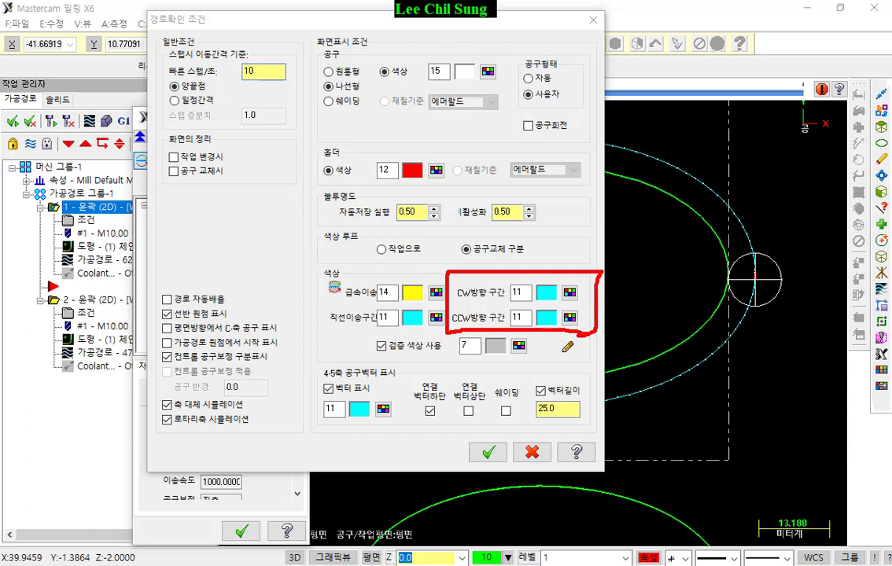
pyautogui.rightClick(500, 313)
pyautogui.click(550, 453)
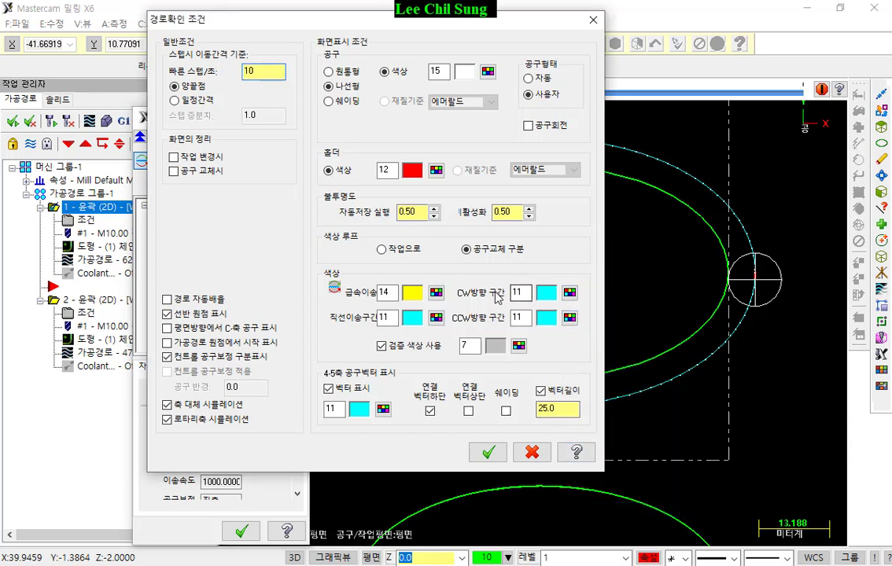
pyautogui.click(571, 293)
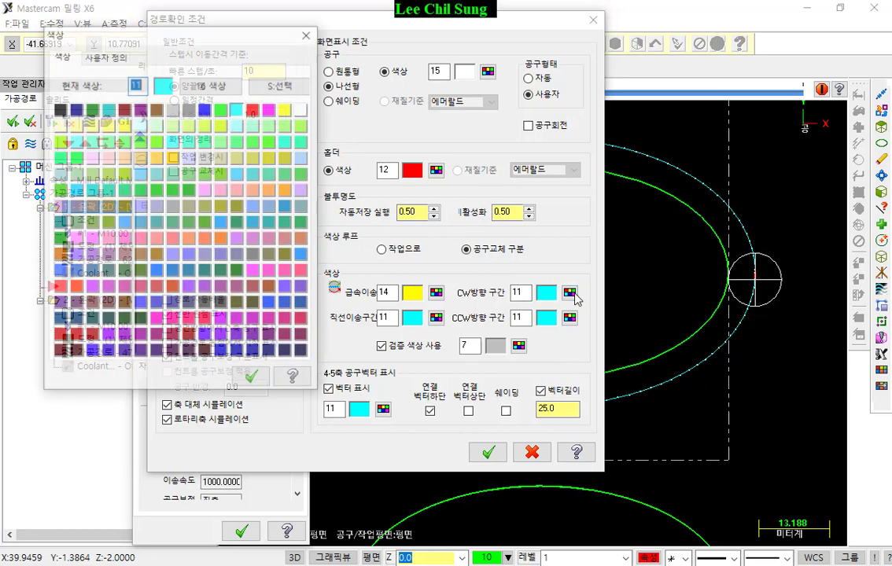
pyautogui.click(206, 110)
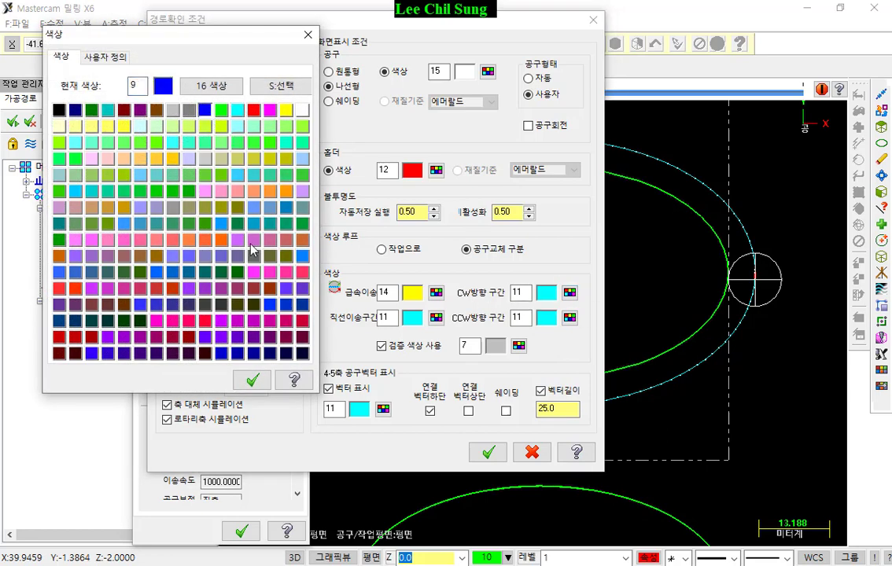
pyautogui.click(252, 380)
pyautogui.click(569, 318)
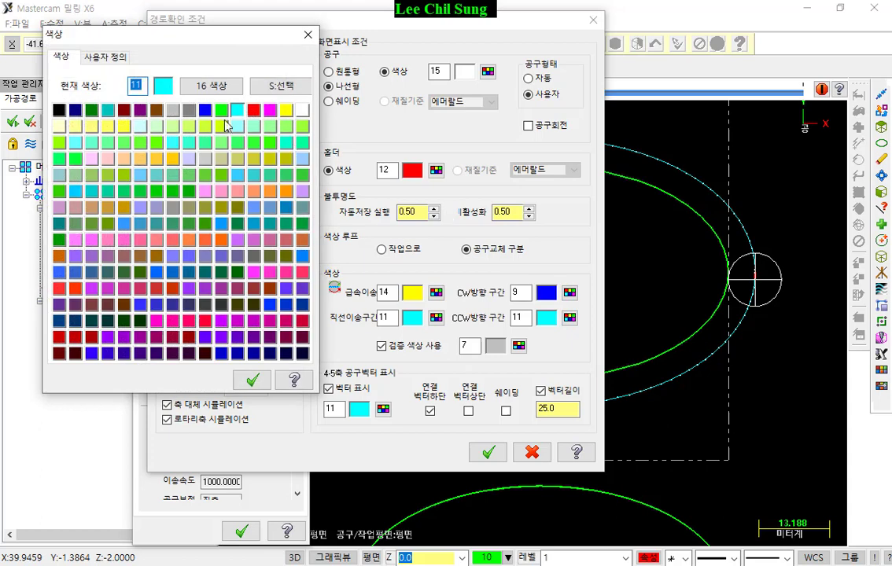
pyautogui.click(205, 110)
pyautogui.click(252, 381)
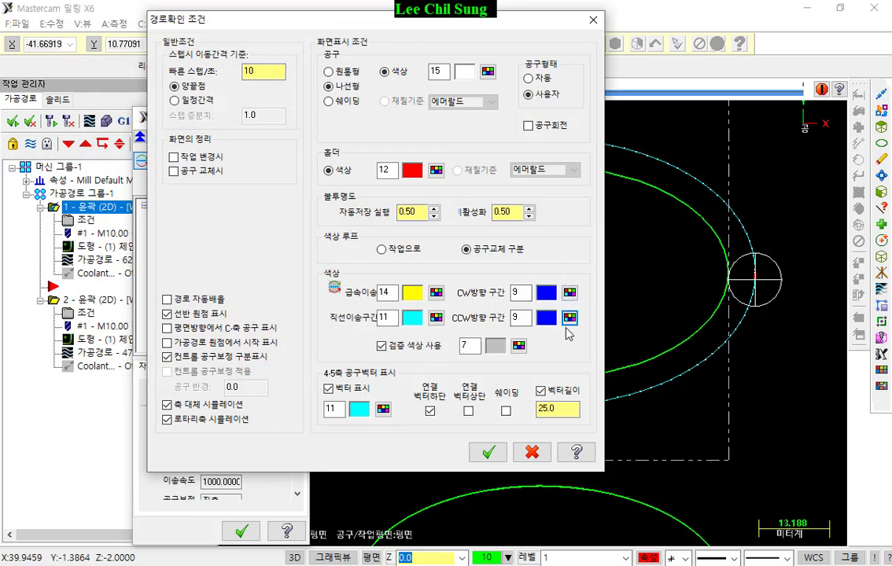
pyautogui.click(487, 452)
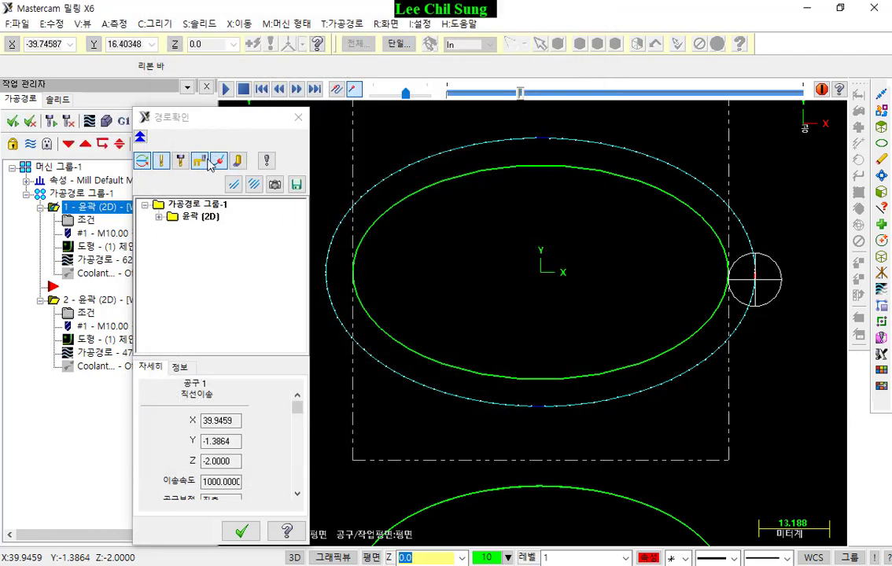
# Examine the arc move at the lowest point of the backplotted toolpath and set the clockwise arc motion colour to light orange, colour 52.
pyautogui.scroll(-2, 482, 318)
pyautogui.scroll(1, 472, 342)
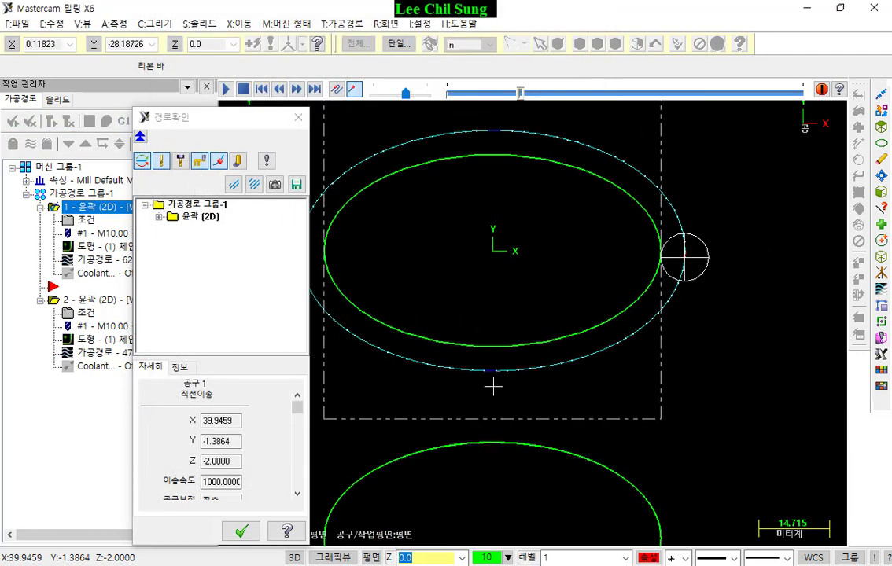
pyautogui.scroll(8, 493, 386)
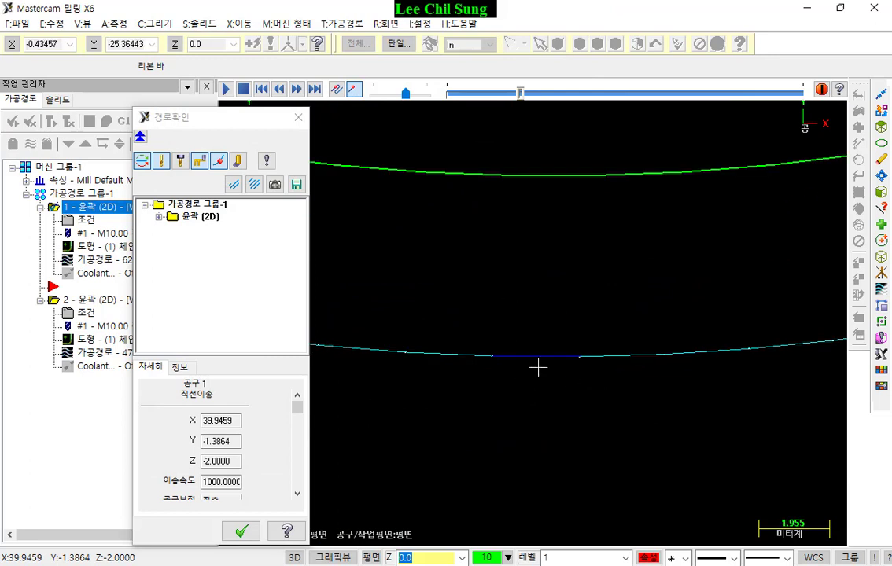
pyautogui.moveTo(580, 375)
pyautogui.mouseDown()
pyautogui.moveTo(470, 362)
pyautogui.moveTo(586, 363)
pyautogui.mouseUp()
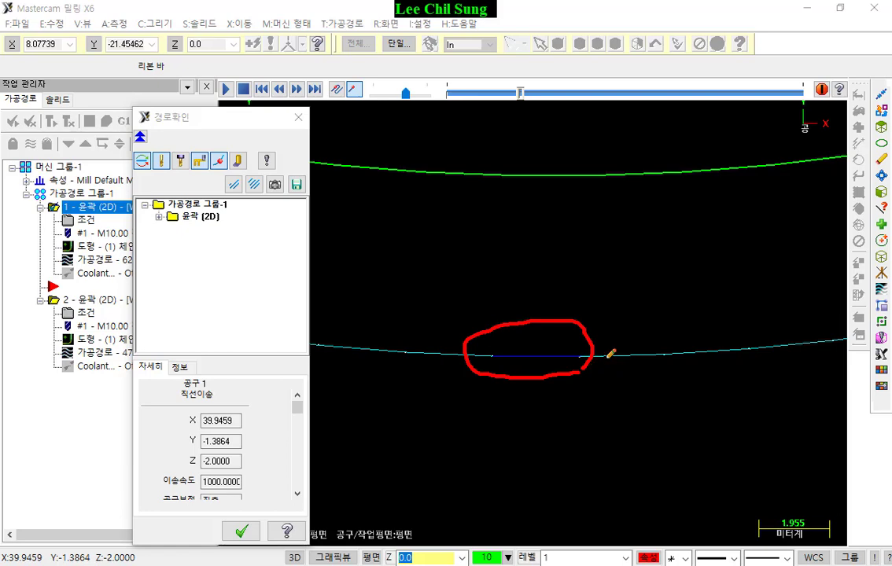
pyautogui.rightClick(596, 210)
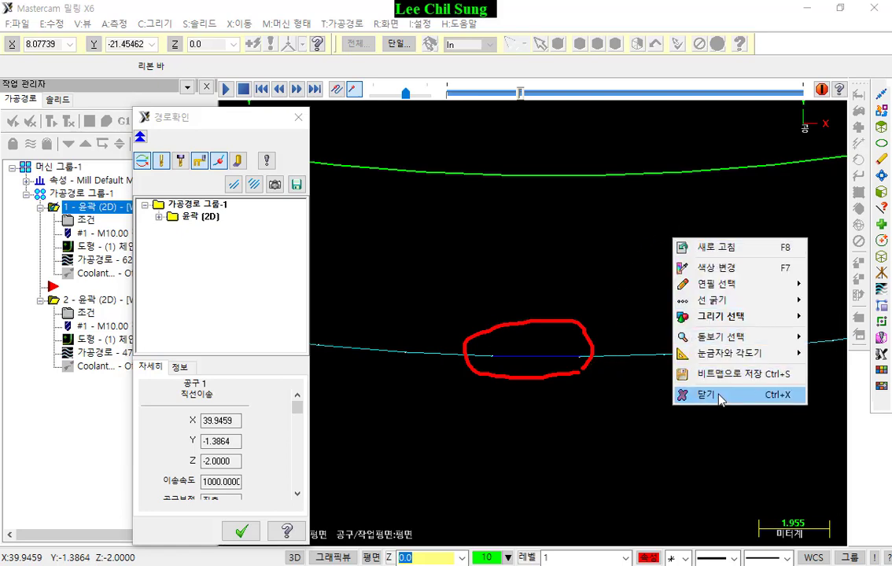
pyautogui.click(656, 339)
pyautogui.click(272, 159)
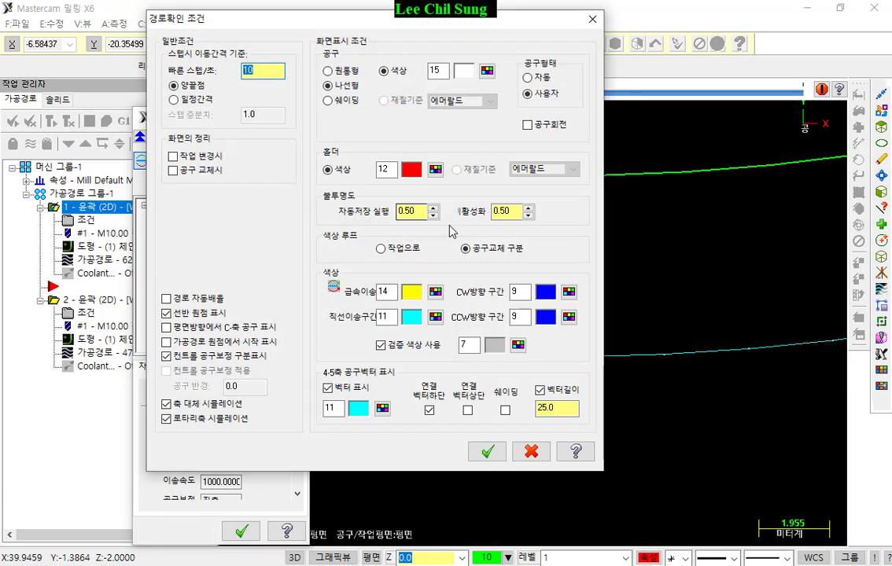
pyautogui.click(568, 293)
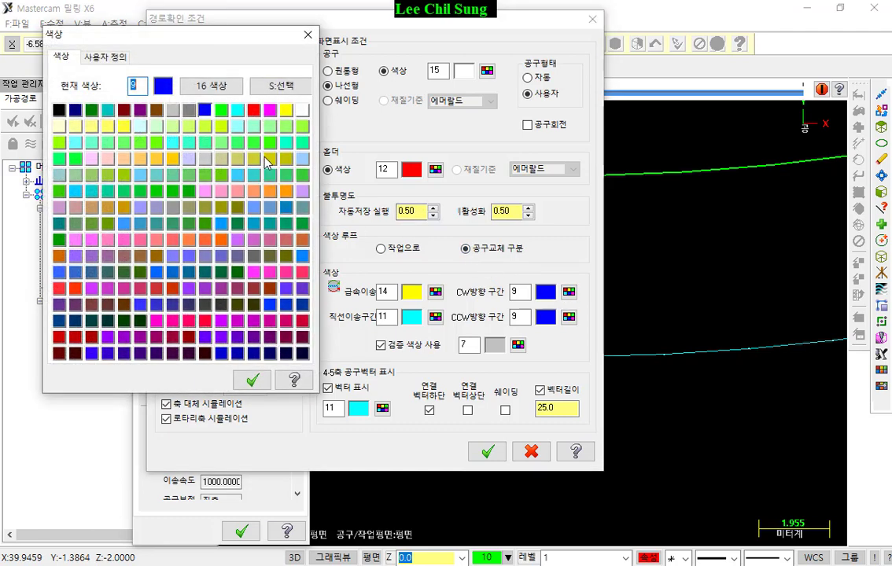
pyautogui.click(125, 160)
pyautogui.click(253, 380)
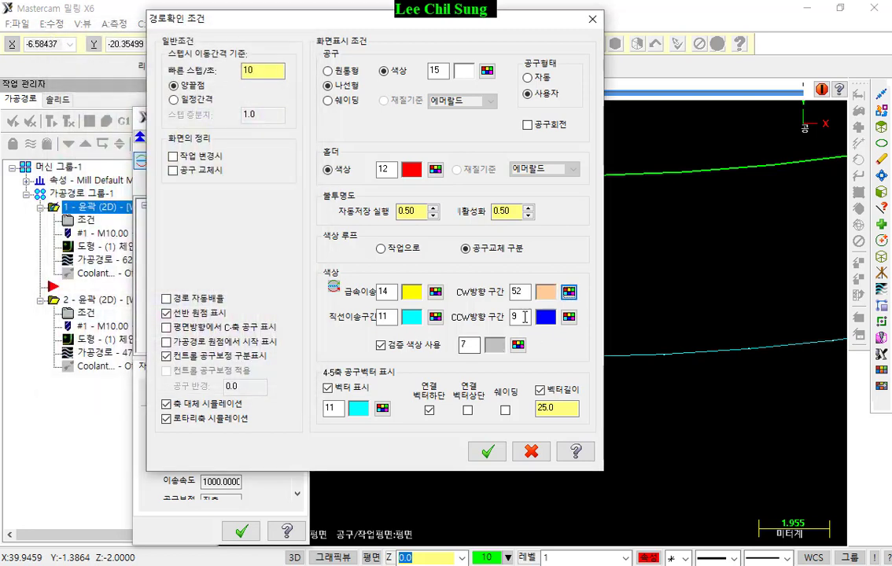
pyautogui.click(486, 450)
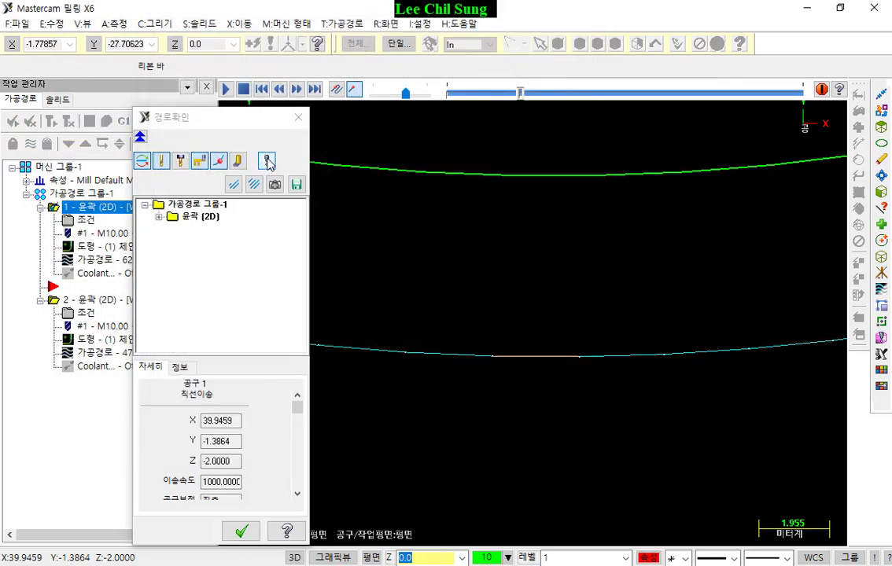
pyautogui.scroll(1, 539, 399)
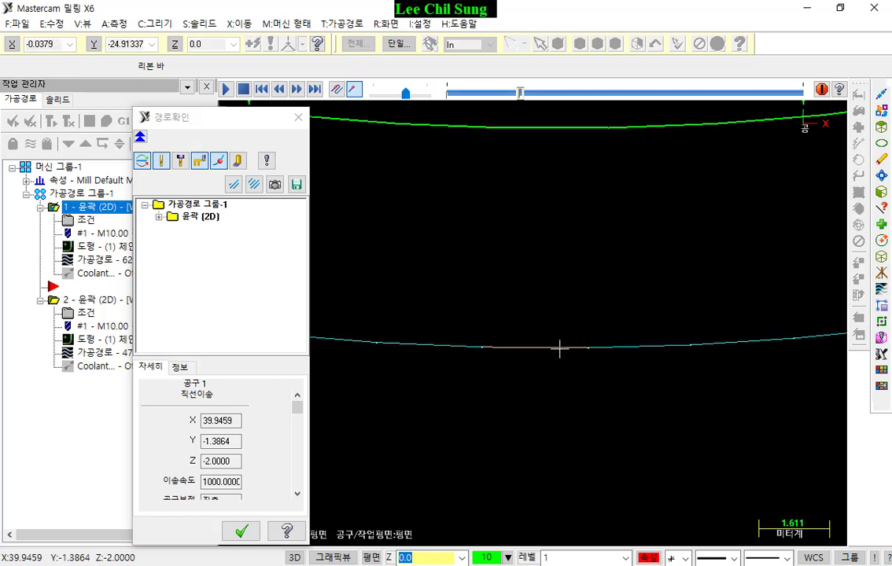
# Examine the arc and line moves at the rightmost and lowest parts of the backplotted ellipse toolpath, and close the backplot.
pyautogui.scroll(-10, 546, 350)
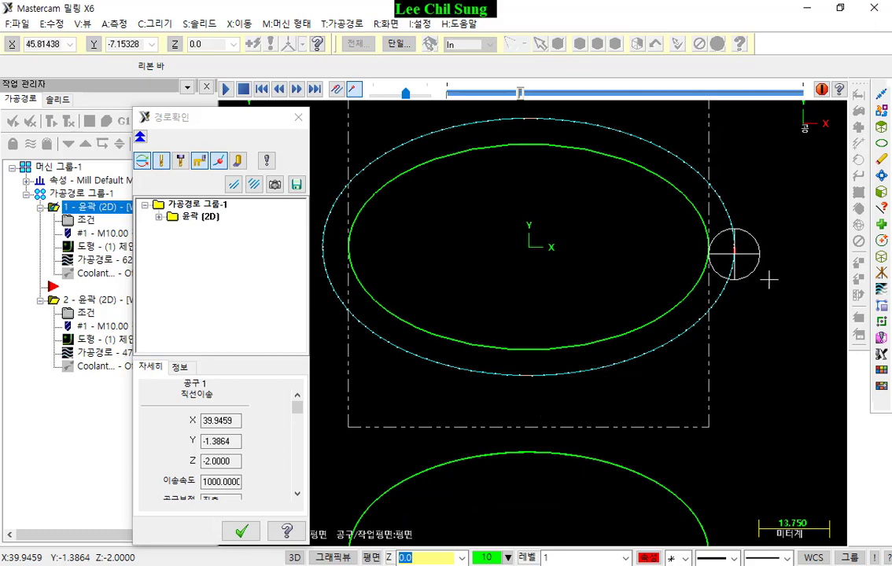
pyautogui.scroll(9, 768, 279)
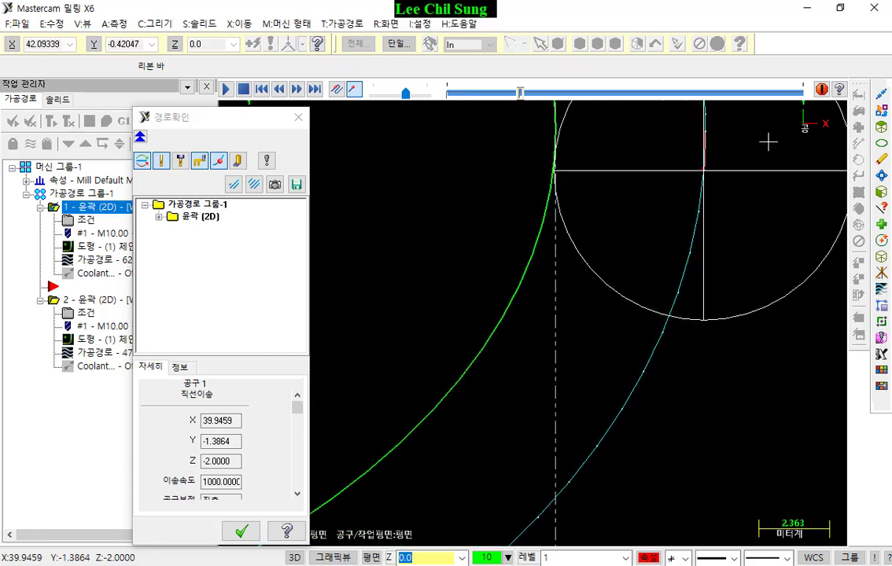
pyautogui.scroll(-7, 792, 199)
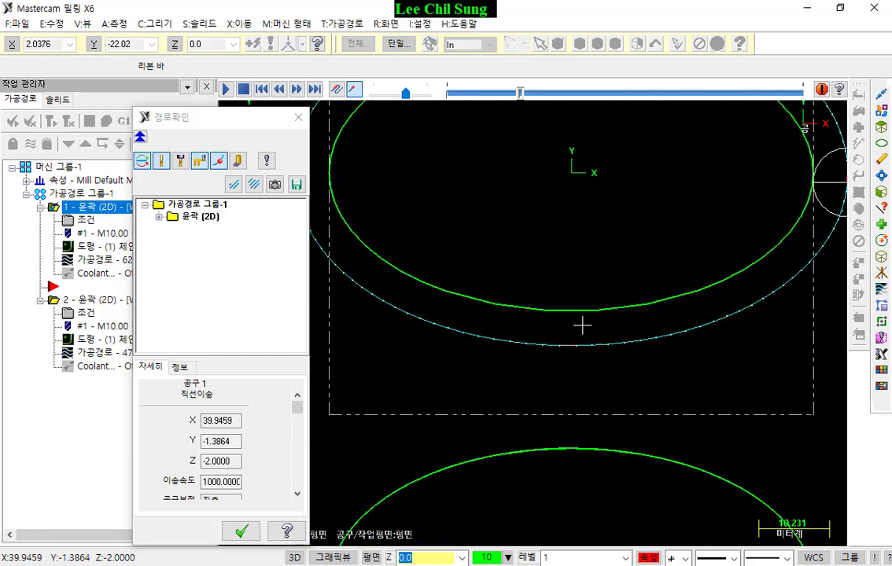
pyautogui.scroll(5, 575, 360)
pyautogui.rightClick(581, 357)
pyautogui.click(555, 348)
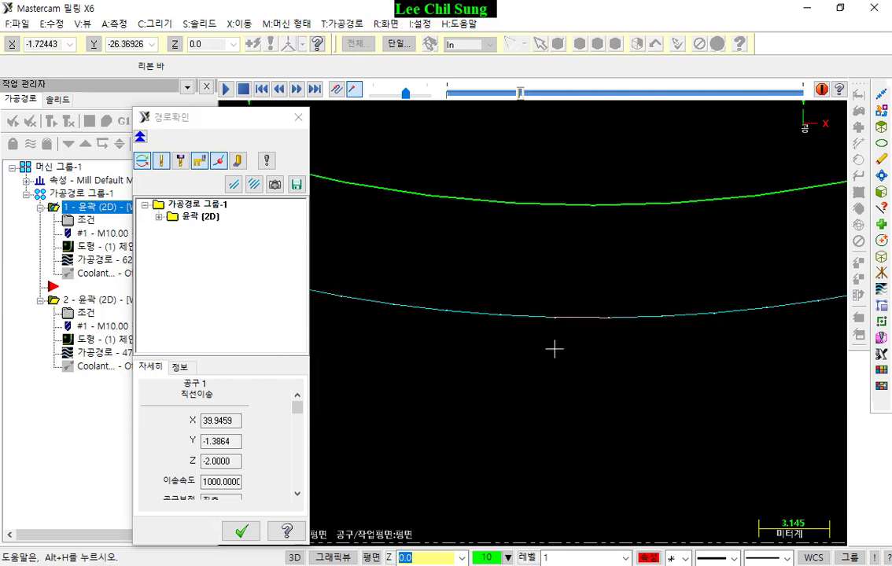
pyautogui.scroll(3, 585, 328)
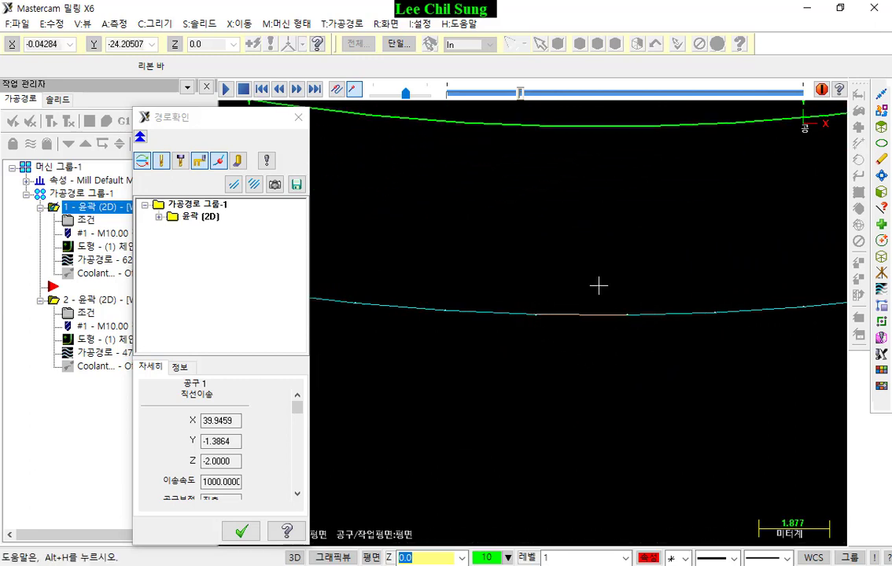
pyautogui.scroll(-5, 568, 307)
pyautogui.scroll(4, 582, 327)
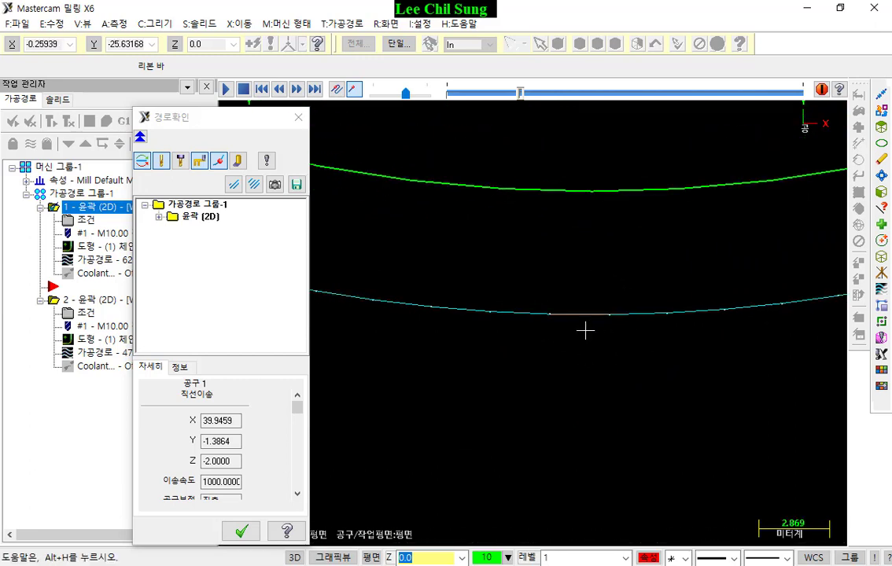
pyautogui.scroll(-2, 574, 276)
pyautogui.scroll(2, 582, 310)
pyautogui.scroll(-6, 610, 305)
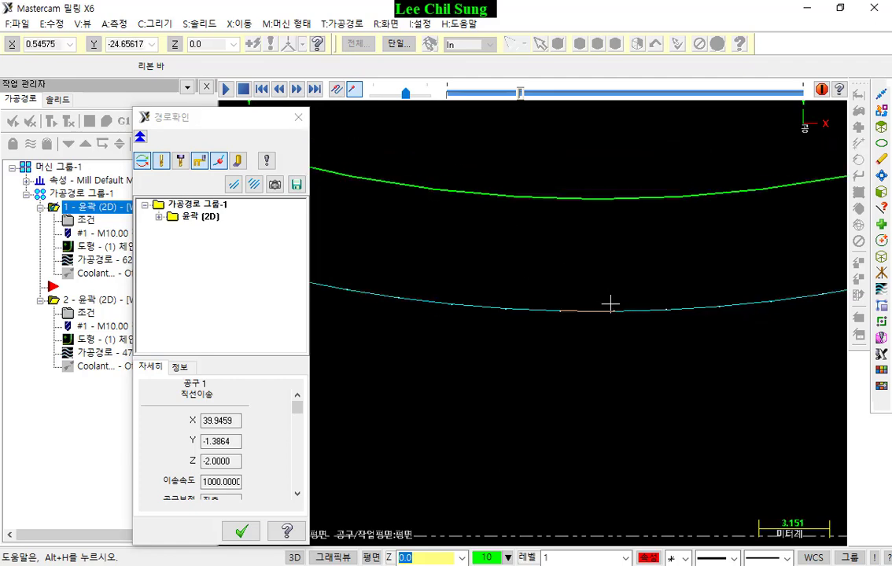
pyautogui.scroll(-3, 585, 355)
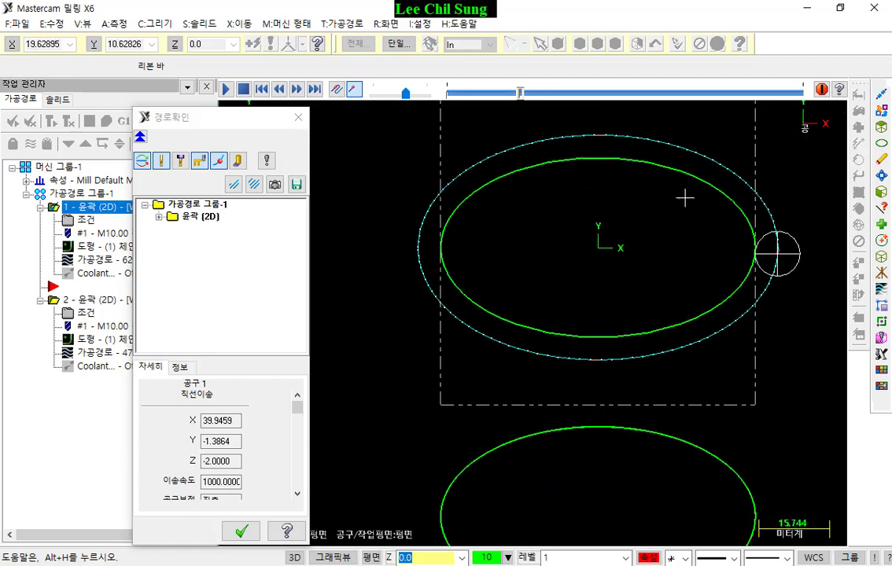
pyautogui.scroll(4, 623, 115)
pyautogui.scroll(-4, 583, 164)
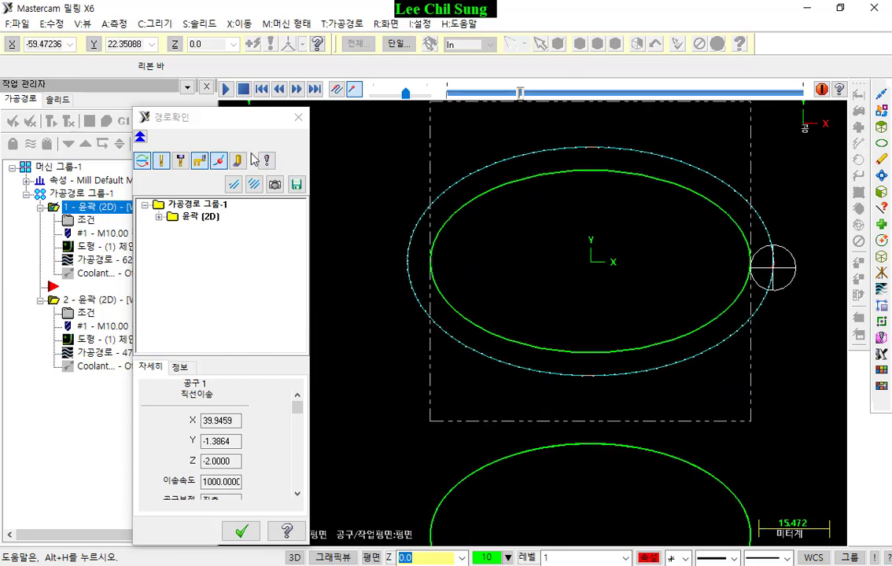
pyautogui.click(298, 116)
# Set the first contour operation's total tolerance to 0.1 in the arc filter settings and regenerate its toolpath.
pyautogui.click(85, 221)
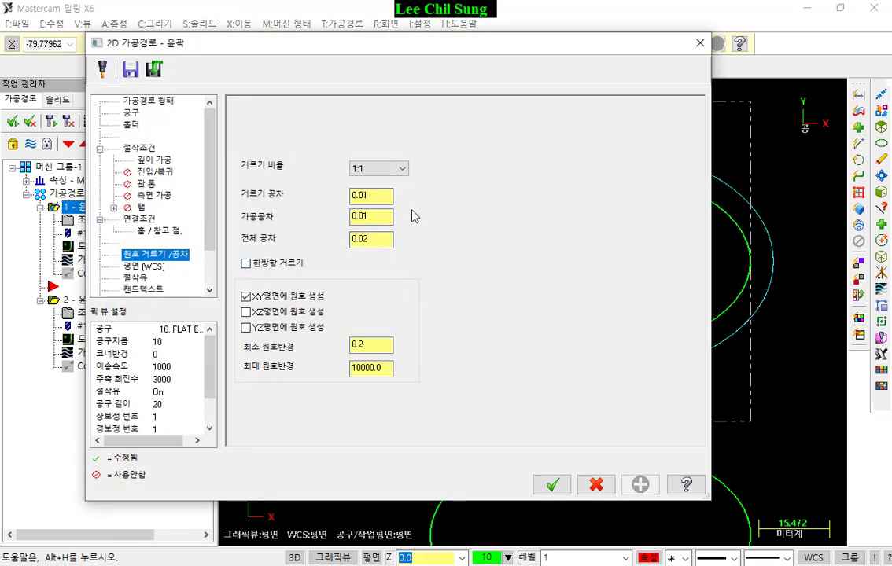
pyautogui.click(379, 241)
pyautogui.click(381, 241)
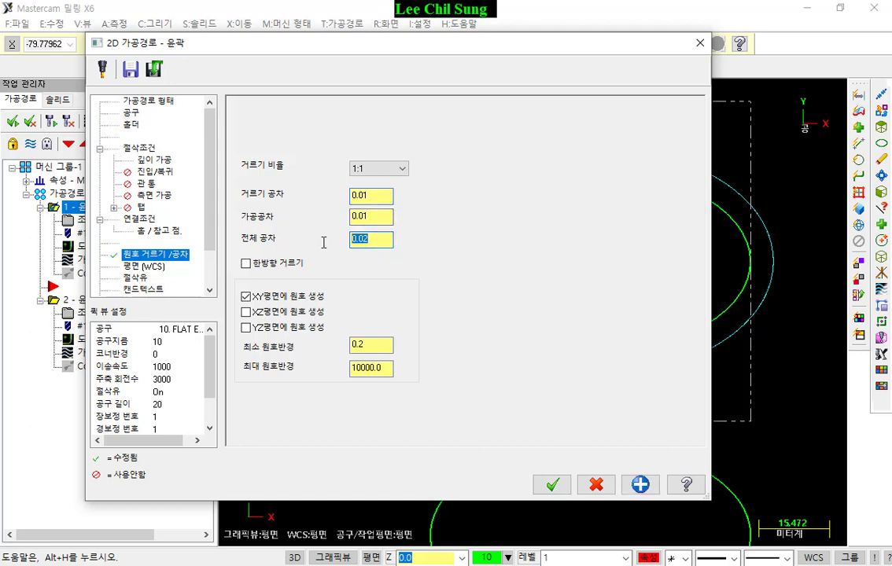
pyautogui.write('0.')
pyautogui.click(351, 221)
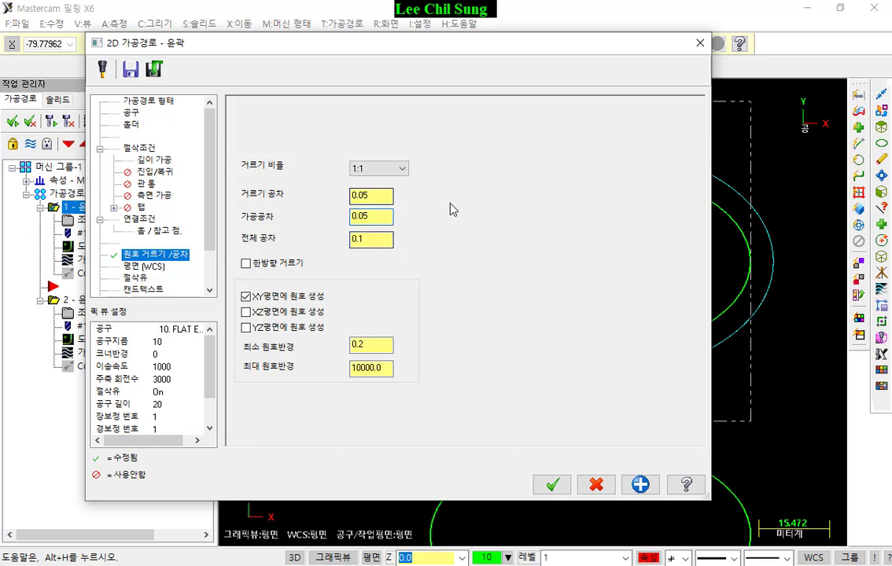
pyautogui.click(555, 484)
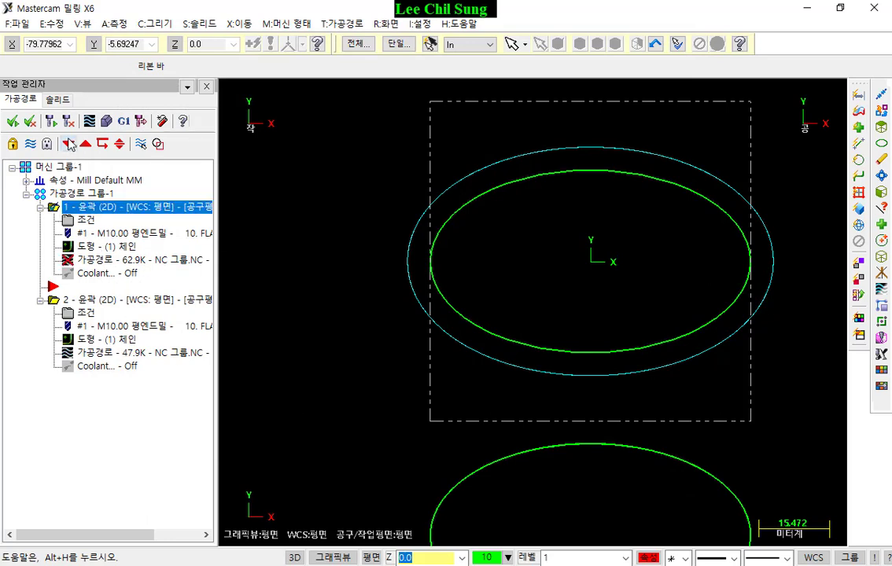
pyautogui.click(51, 122)
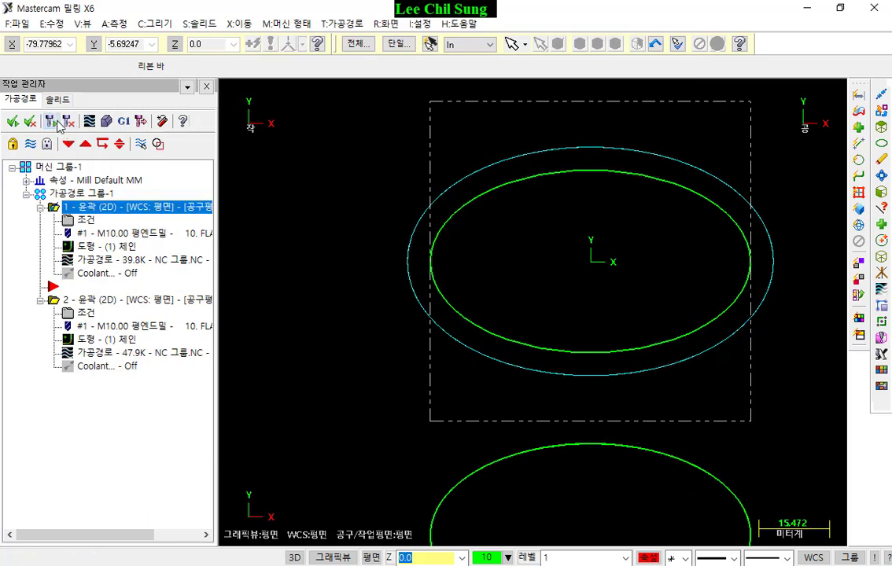
# Backplot the first contour operation to about two thirds of its path and examine the segments along the ellipse's lower half.
pyautogui.click(94, 260)
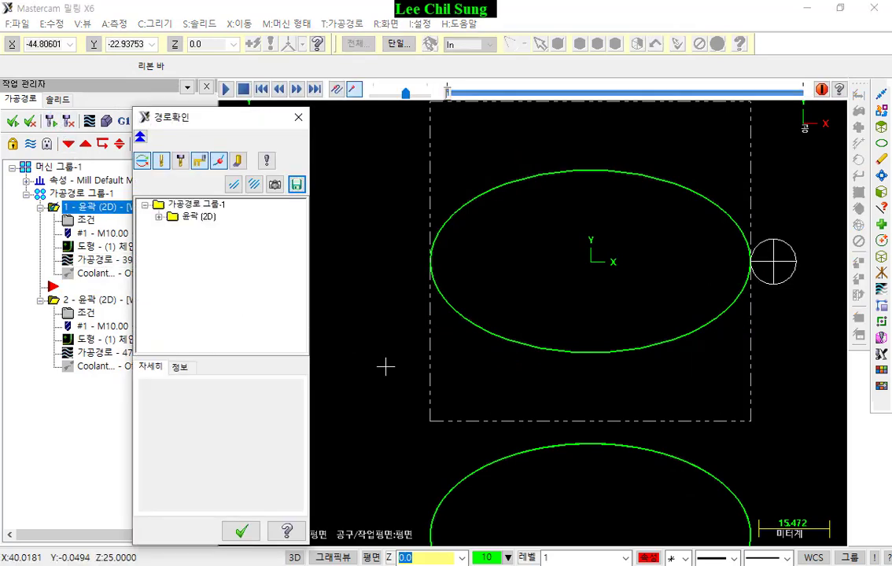
pyautogui.scroll(-1, 385, 367)
pyautogui.moveTo(449, 93)
pyautogui.mouseDown()
pyautogui.moveTo(541, 92)
pyautogui.moveTo(691, 126)
pyautogui.mouseUp()
pyautogui.scroll(6, 542, 370)
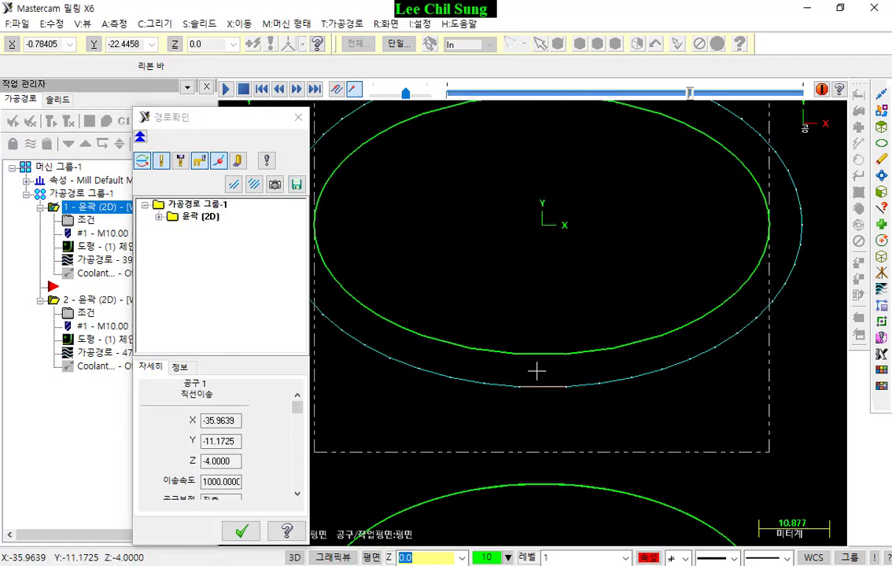
pyautogui.scroll(-5, 471, 381)
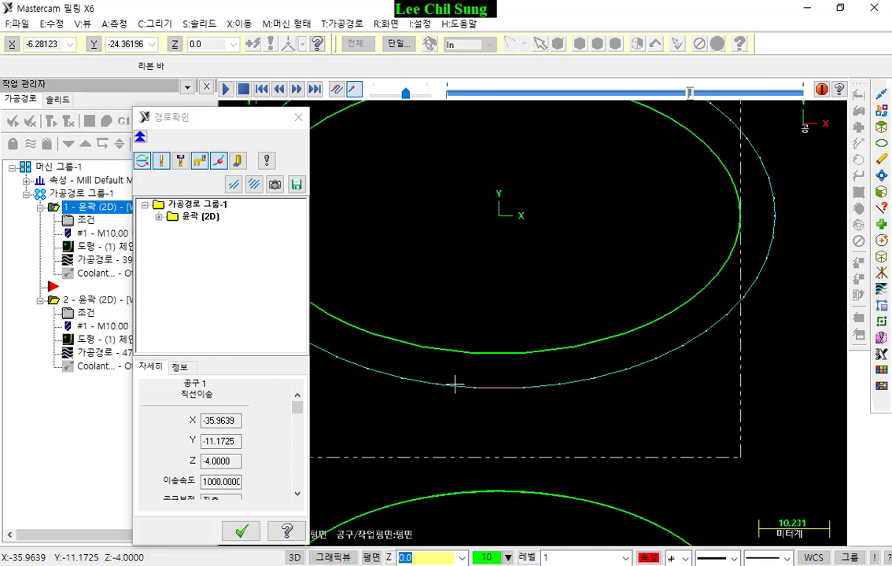
pyautogui.scroll(6, 622, 297)
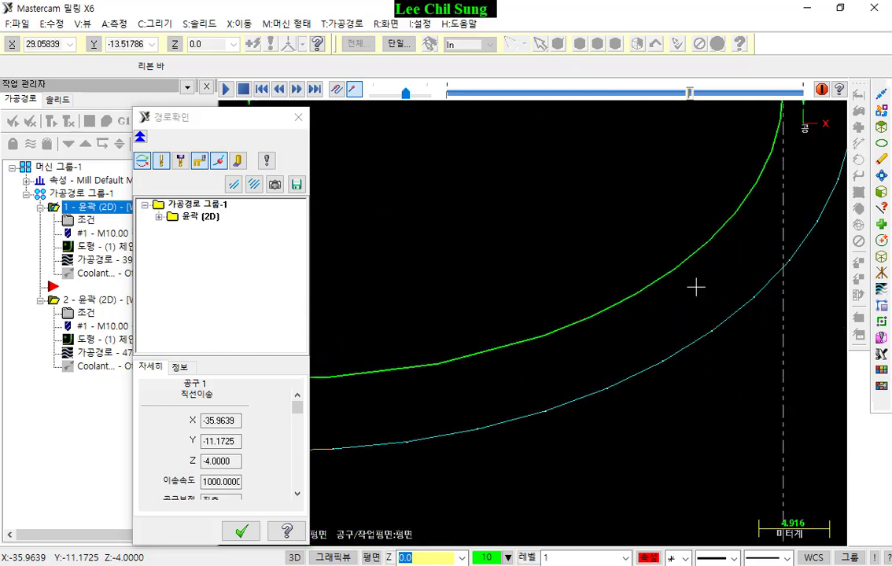
pyautogui.scroll(-2, 688, 280)
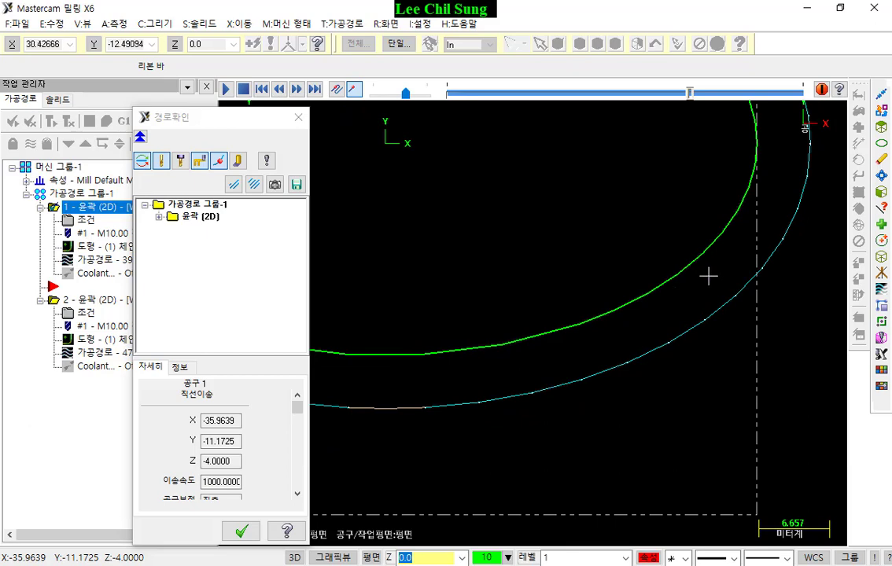
pyautogui.scroll(-3, 625, 256)
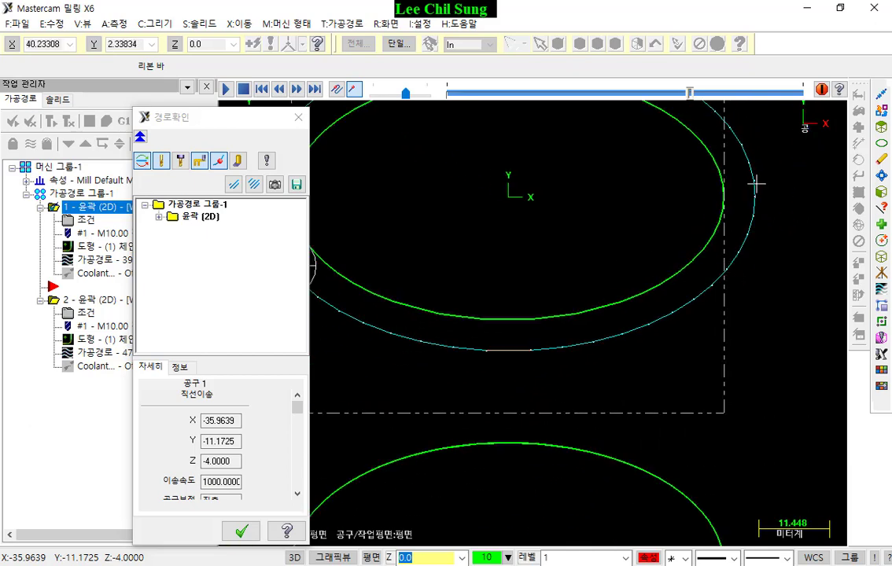
pyautogui.click(298, 117)
# Set the first contour operation's arc filter ratio to 3:1 and regenerate the toolpath.
pyautogui.click(86, 221)
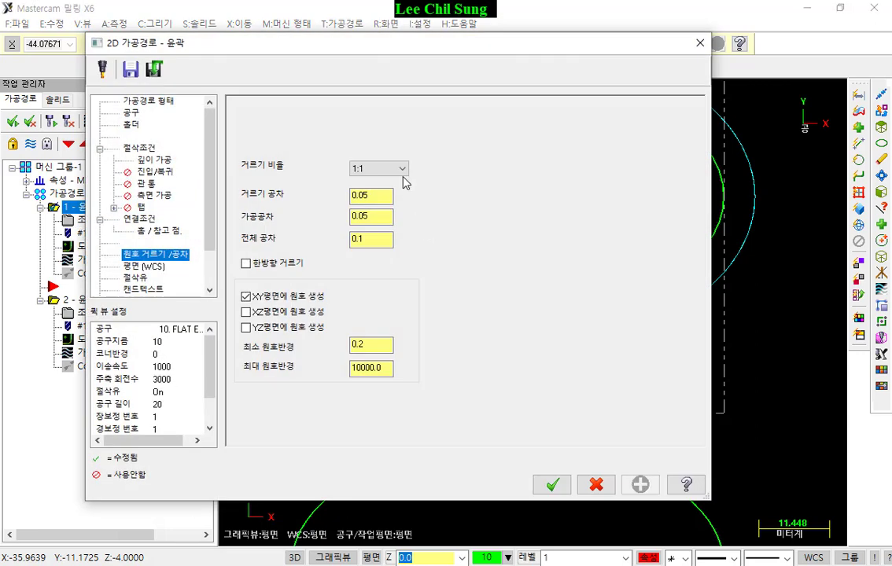
pyautogui.click(403, 169)
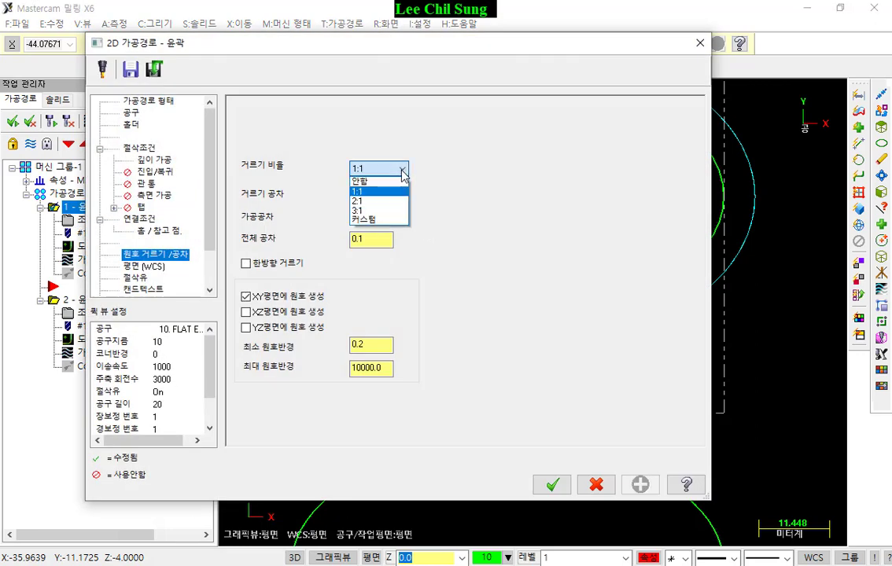
pyautogui.click(397, 218)
pyautogui.click(403, 170)
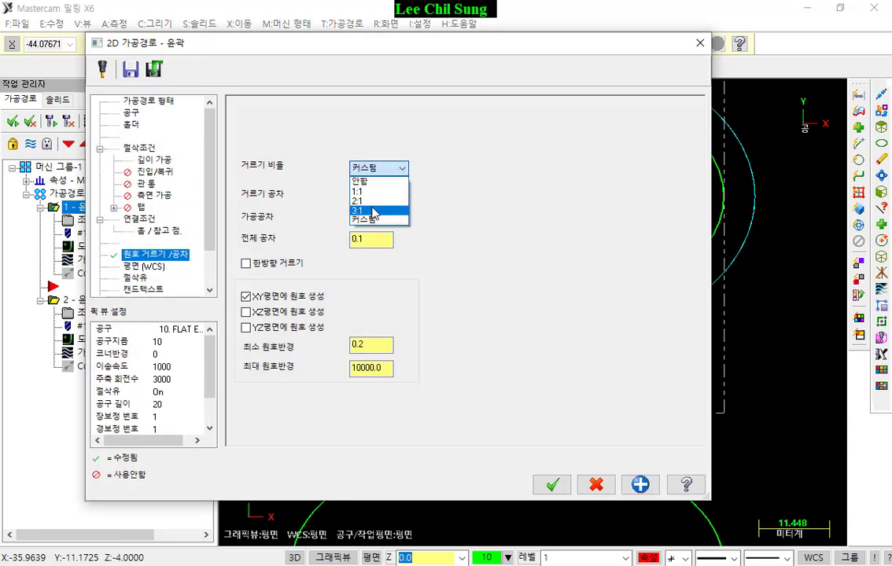
pyautogui.click(397, 210)
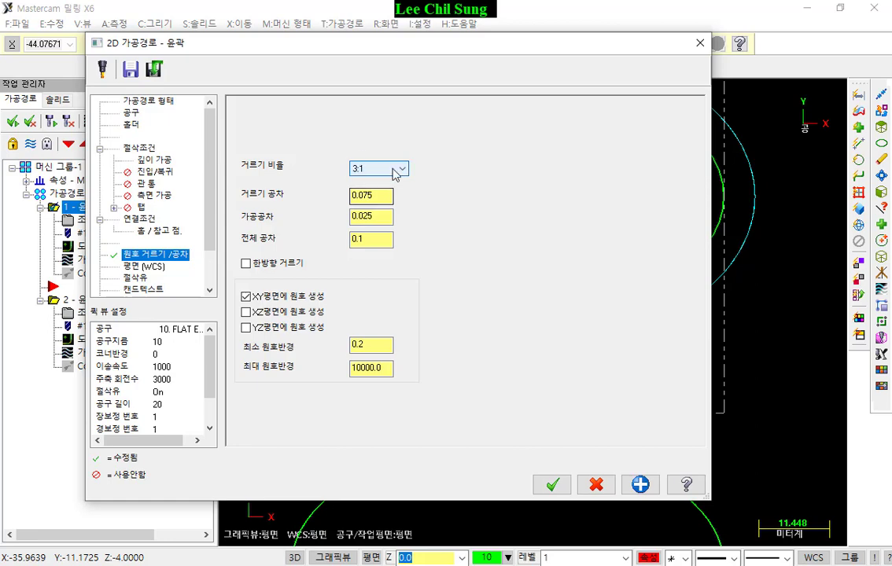
pyautogui.click(555, 483)
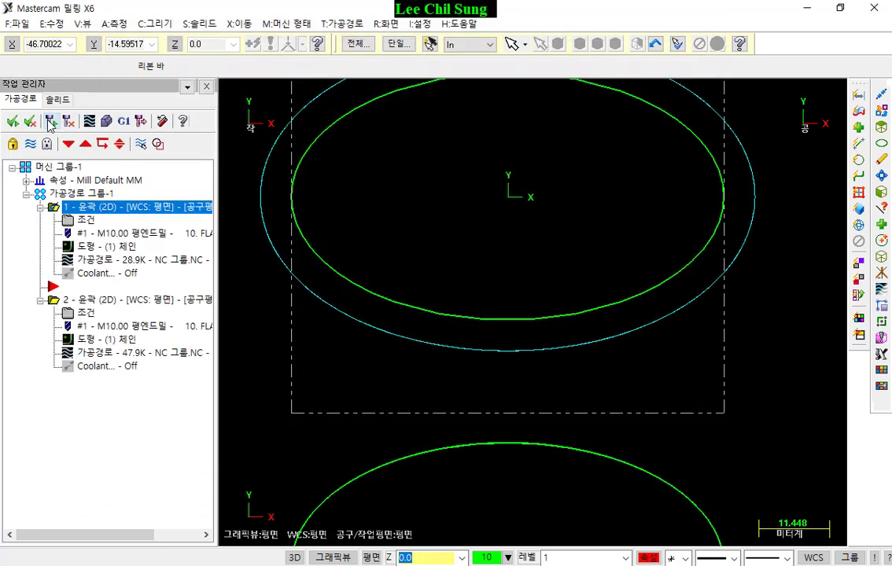
# Backplot the regenerated first contour operation partway around the upper ellipse and examine how its moves are split into arcs and lines.
pyautogui.scroll(-1, 741, 391)
pyautogui.click(128, 260)
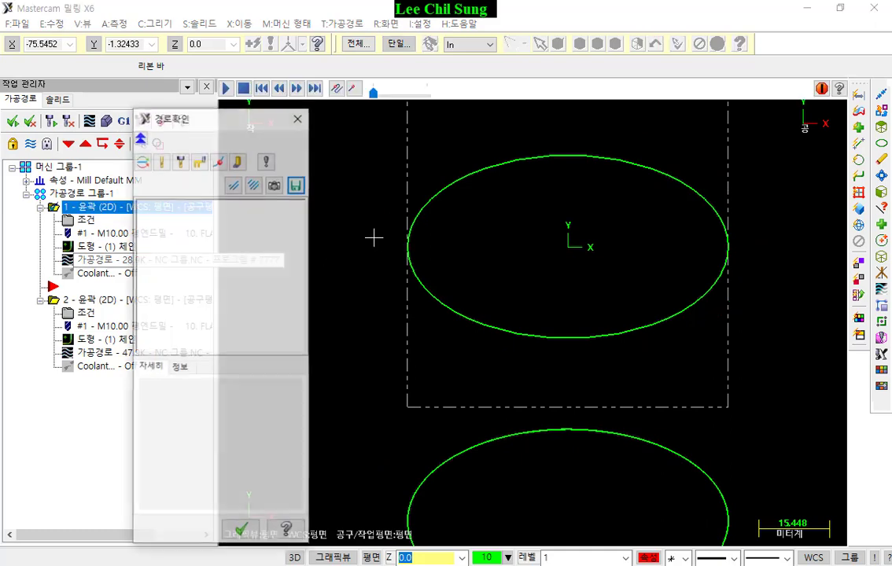
pyautogui.moveTo(451, 95); pyautogui.dragTo(545, 94)
pyautogui.scroll(2, 708, 346)
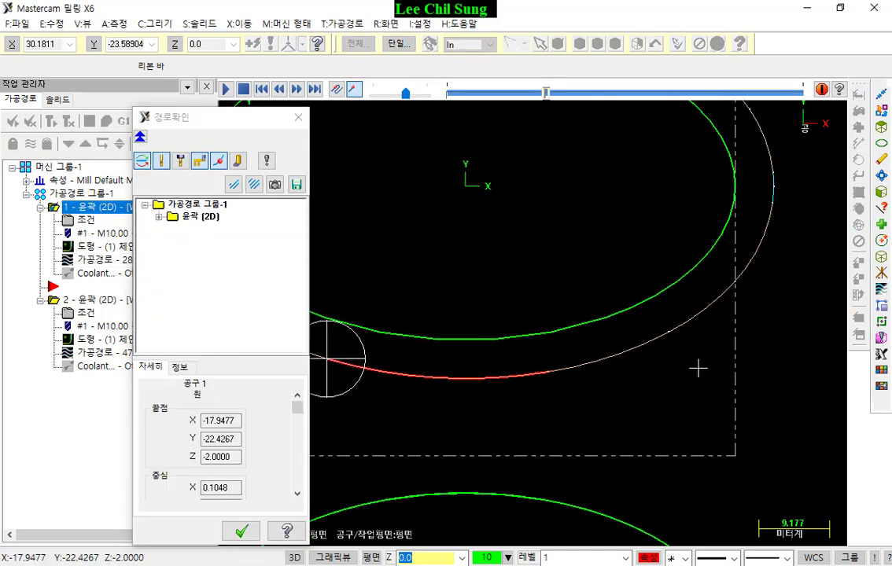
pyautogui.scroll(2, 622, 371)
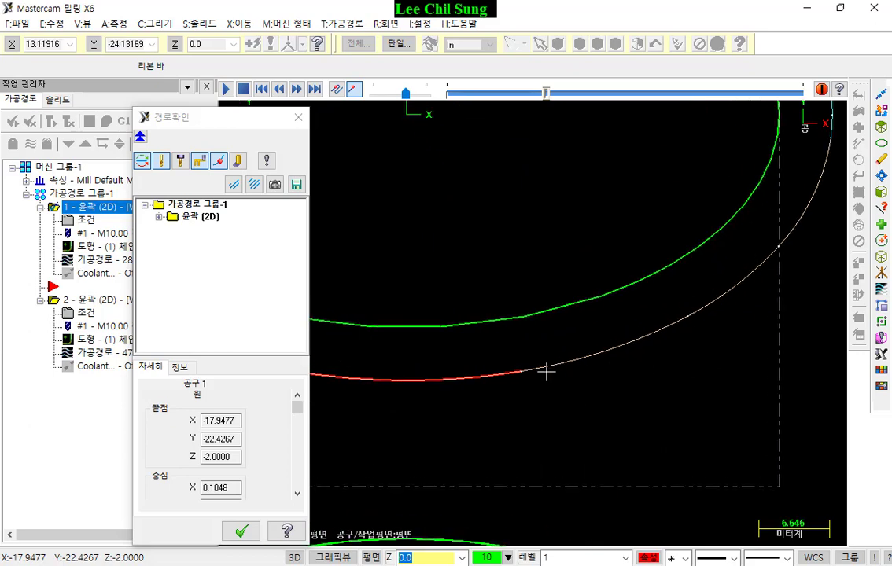
pyautogui.scroll(-2, 732, 374)
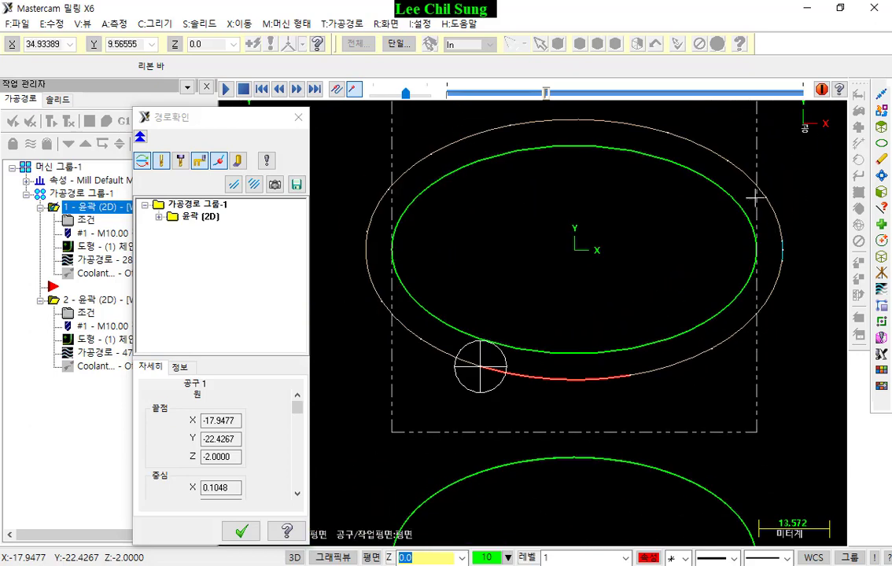
pyautogui.click(243, 535)
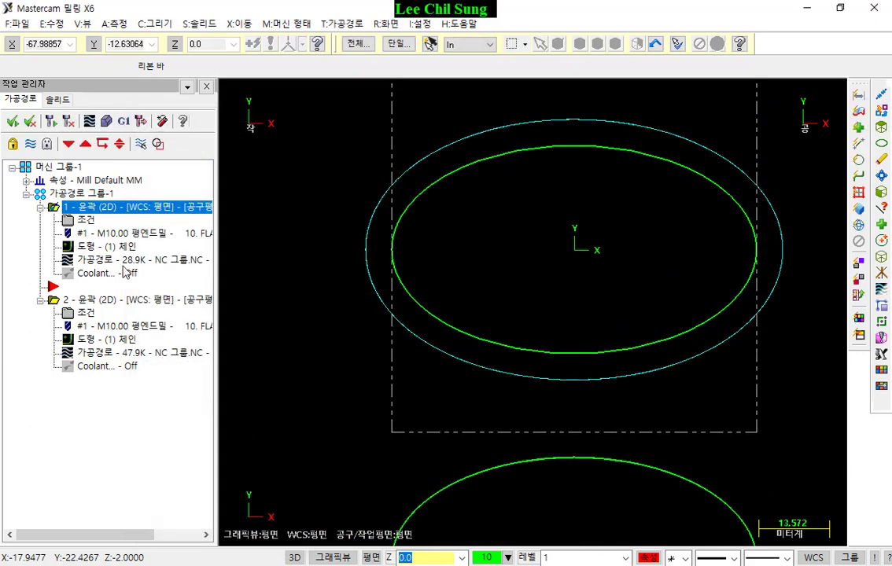
# Reopen the first contour operation's arc filter settings and review the filter tolerance and cut tolerance values.
pyautogui.click(92, 222)
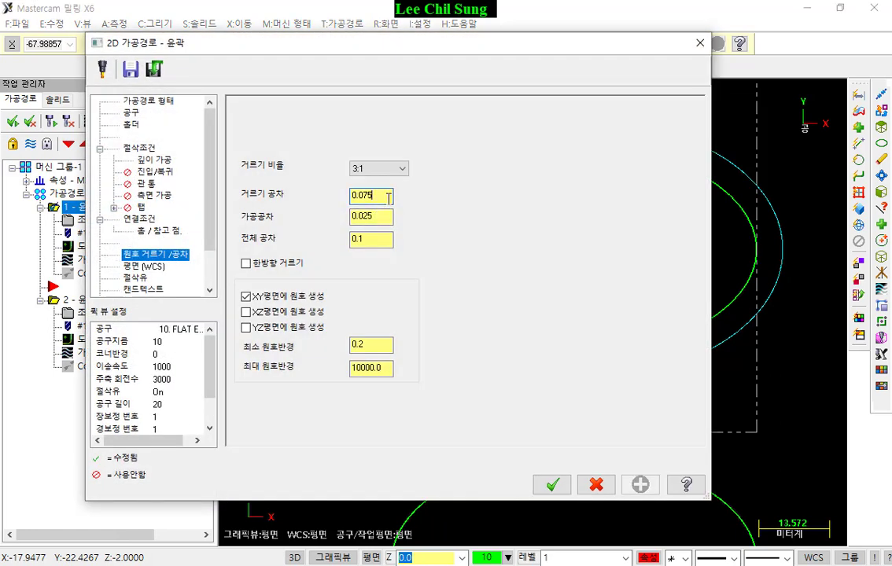
pyautogui.moveTo(388, 196); pyautogui.dragTo(333, 197)
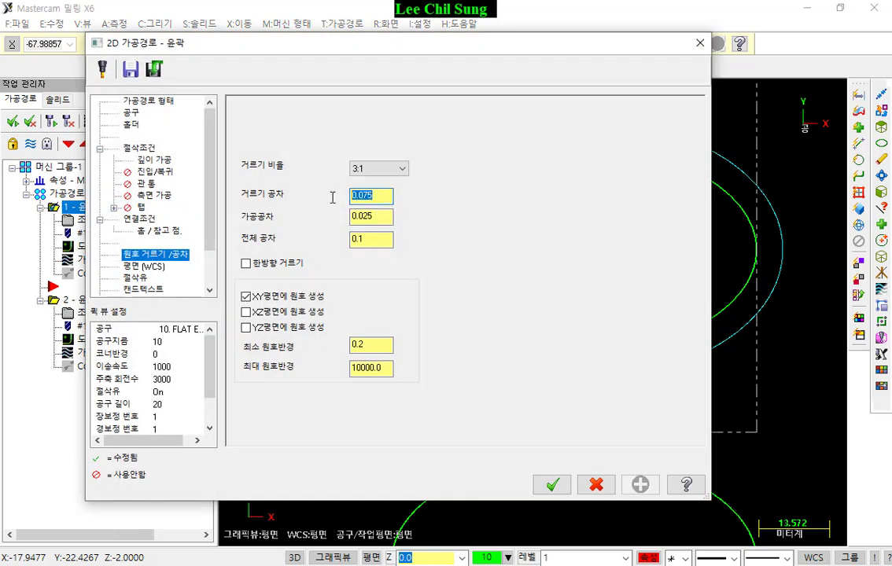
pyautogui.click(379, 218)
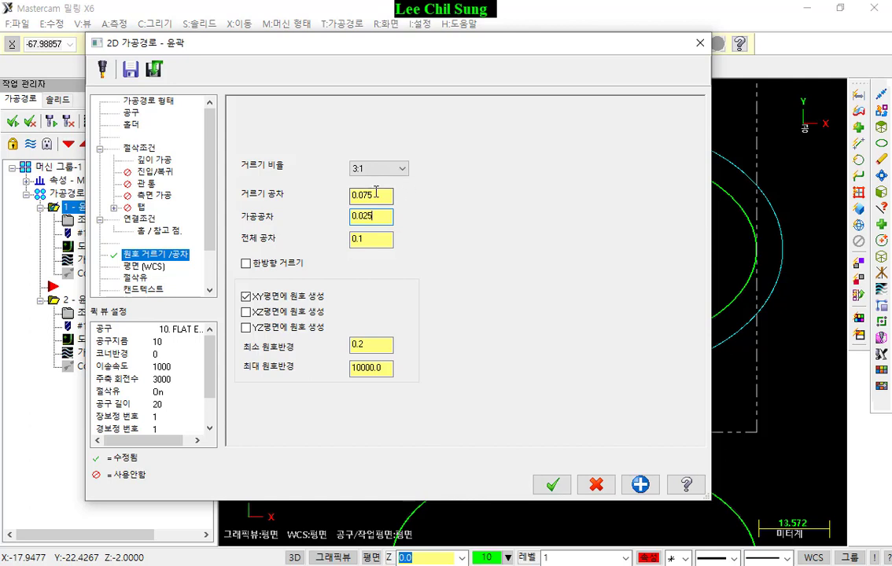
pyautogui.moveTo(377, 195); pyautogui.dragTo(319, 204)
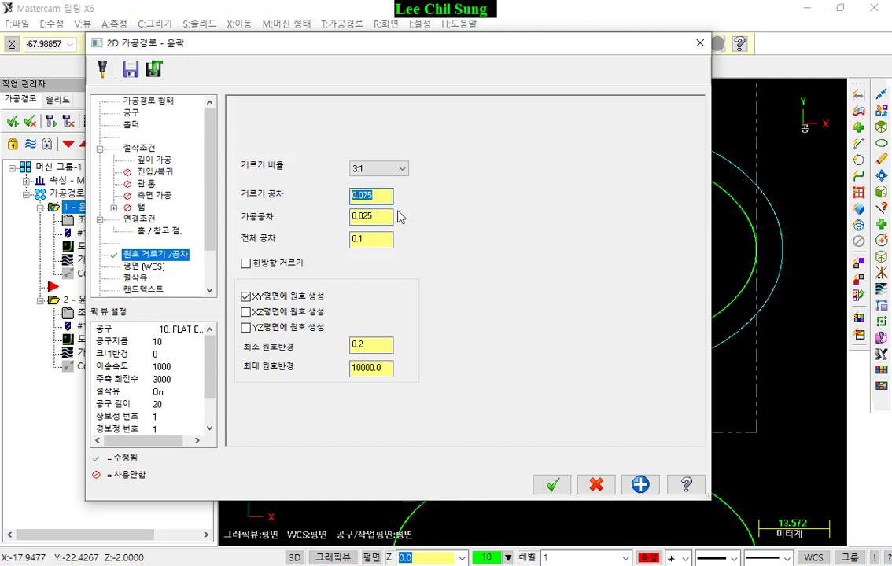
pyautogui.moveTo(390, 216); pyautogui.dragTo(298, 237)
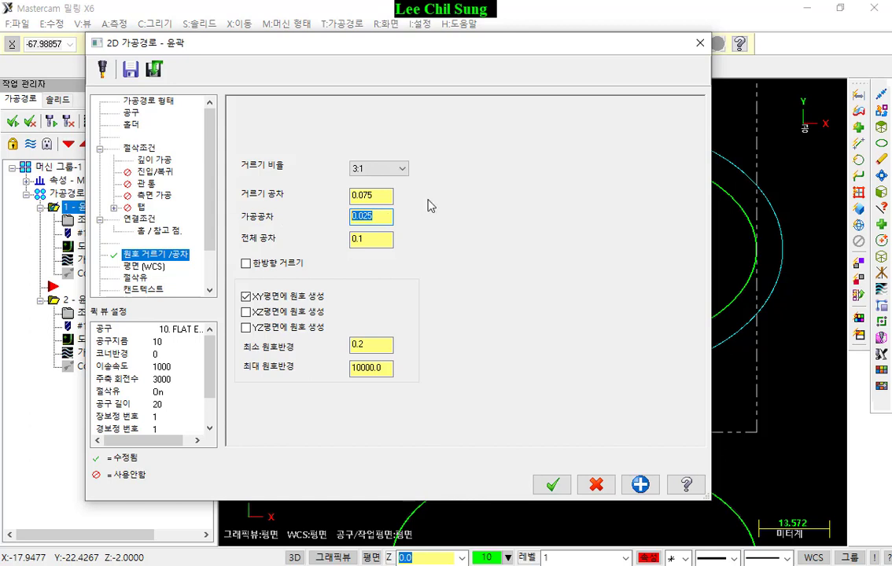
# Set the first contour operation's total tolerance to 0.02 at the 3:1 filter ratio and regenerate the toolpath.
pyautogui.click(380, 195)
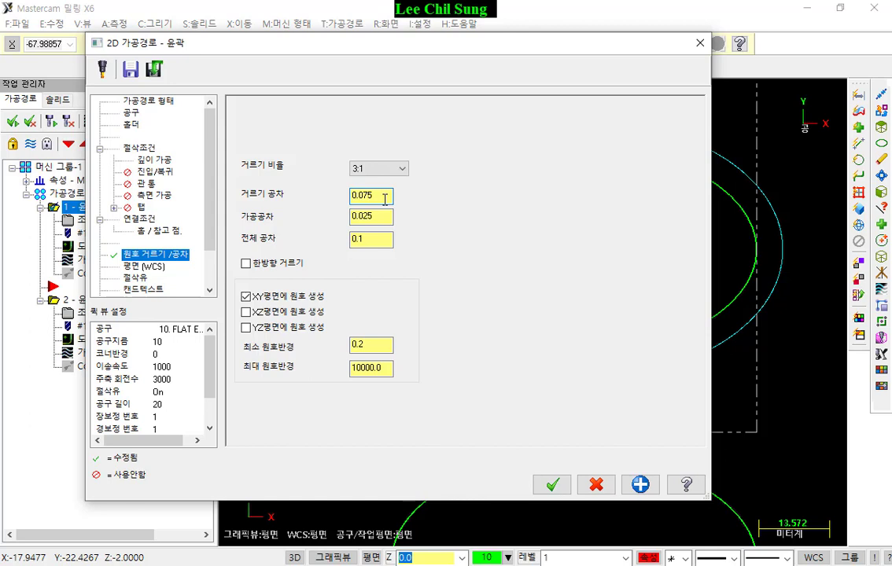
pyautogui.doubleClick(385, 198)
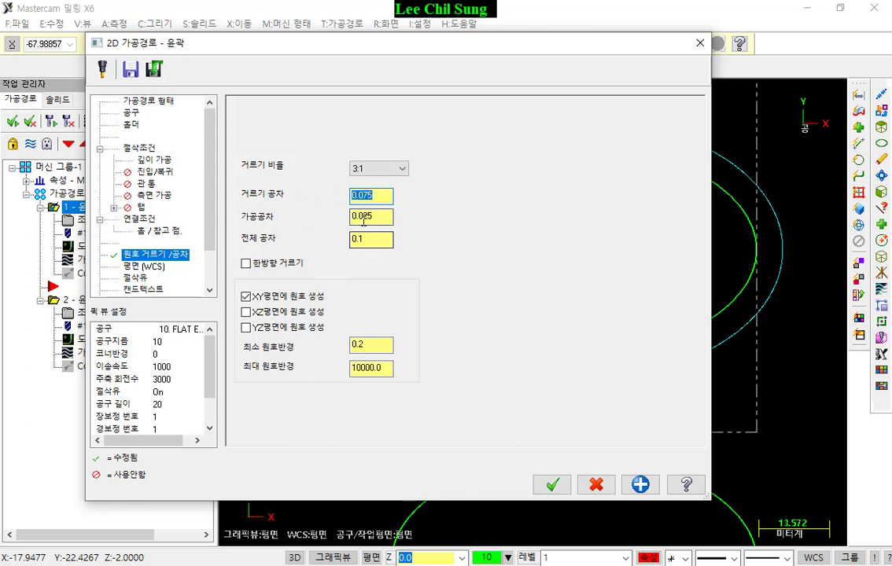
pyautogui.click(376, 241)
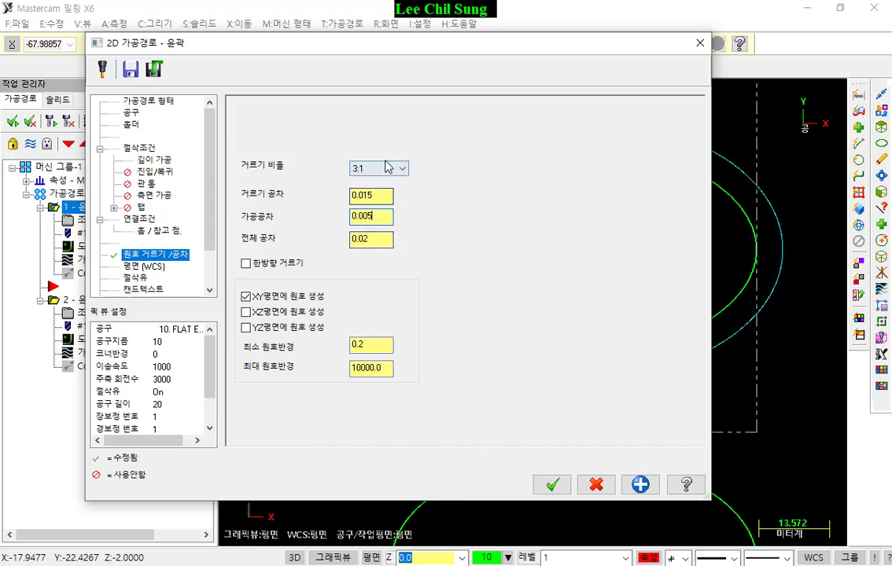
pyautogui.click(384, 197)
pyautogui.moveTo(384, 197); pyautogui.dragTo(323, 211)
pyautogui.click(377, 217)
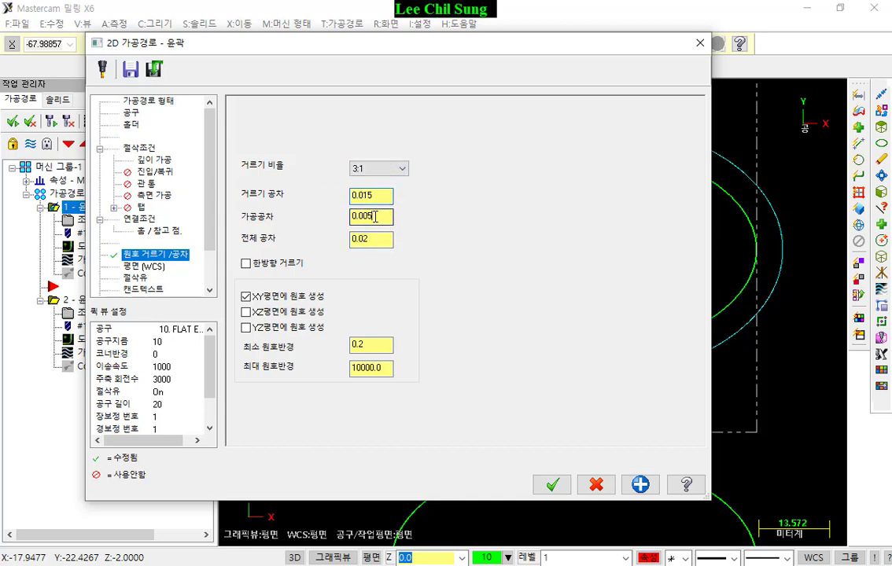
pyautogui.click(553, 484)
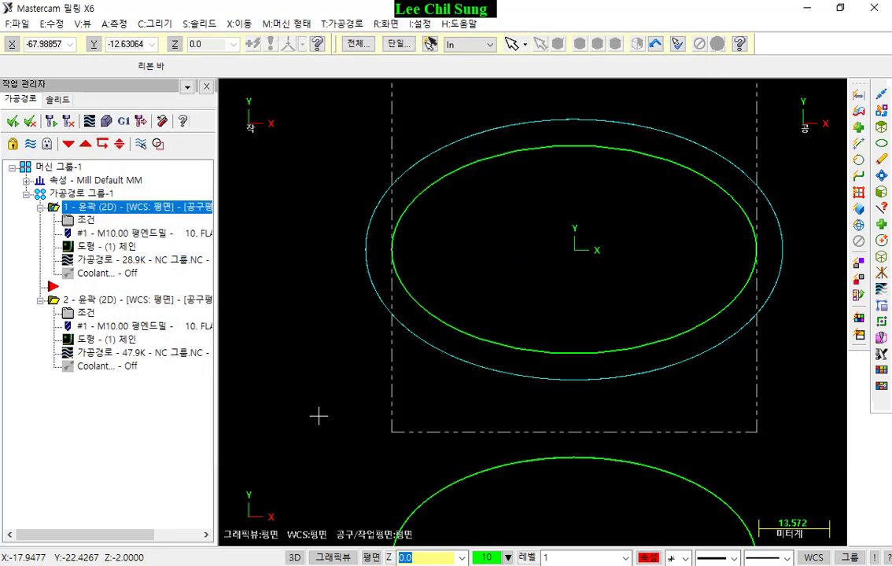
pyautogui.click(49, 121)
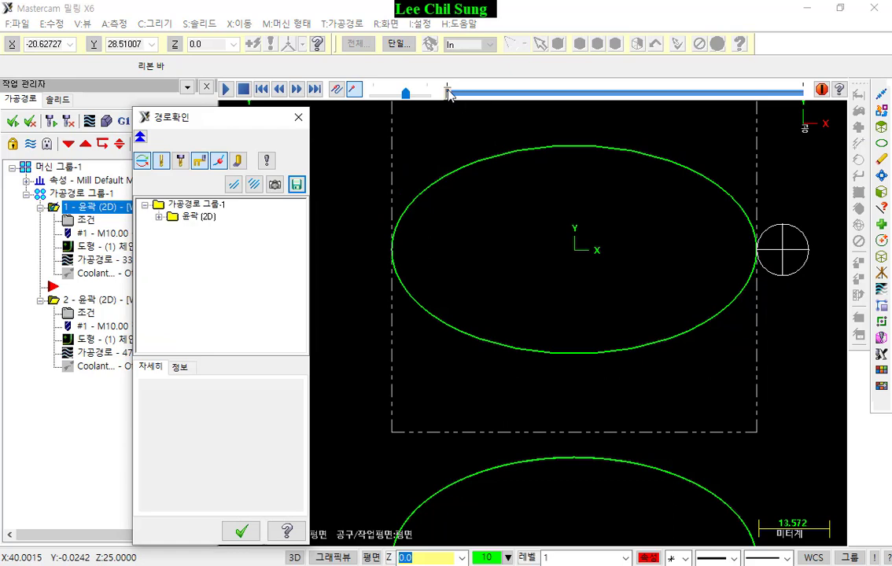
# Backplot the regenerated first contour operation partway and examine its segment endpoints along the ellipse's lower-right curve.
pyautogui.moveTo(448, 93); pyautogui.dragTo(522, 92)
pyautogui.scroll(6, 737, 360)
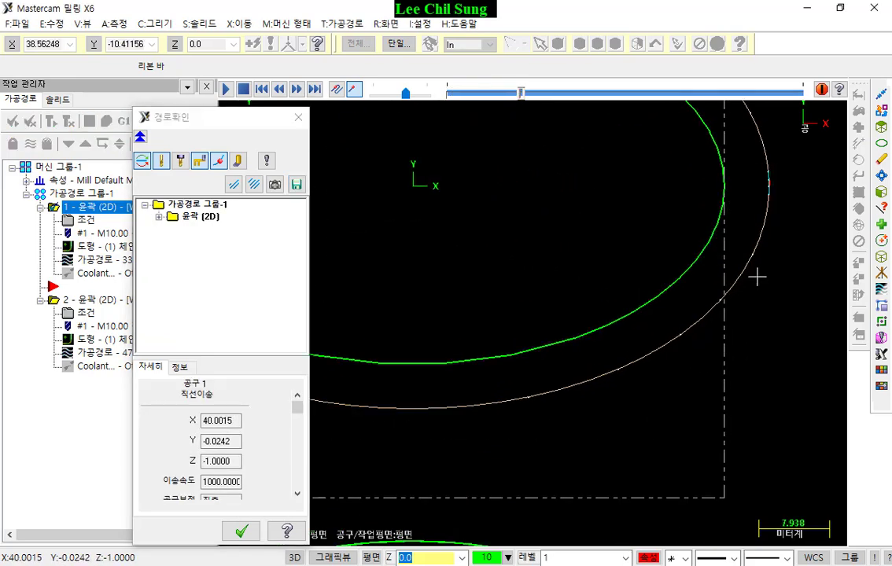
pyautogui.scroll(1, 769, 195)
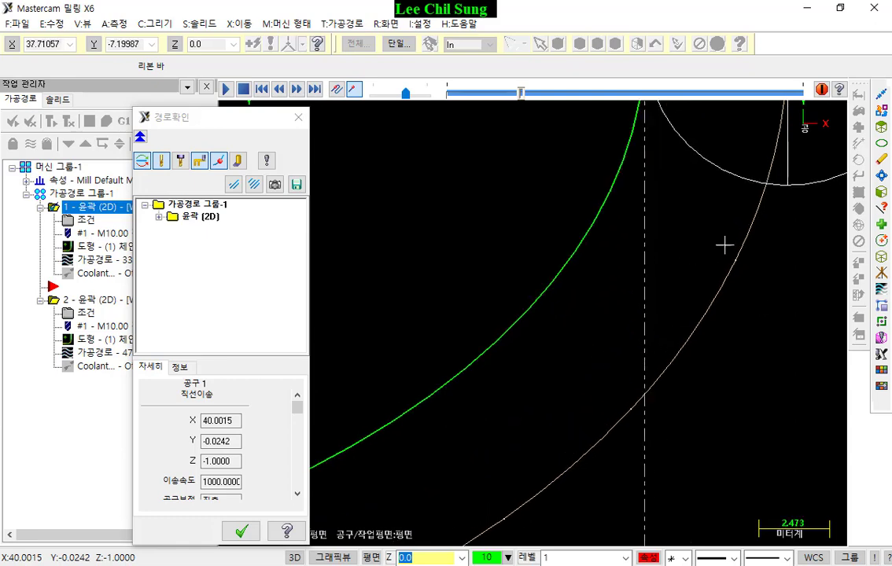
pyautogui.scroll(-2, 723, 246)
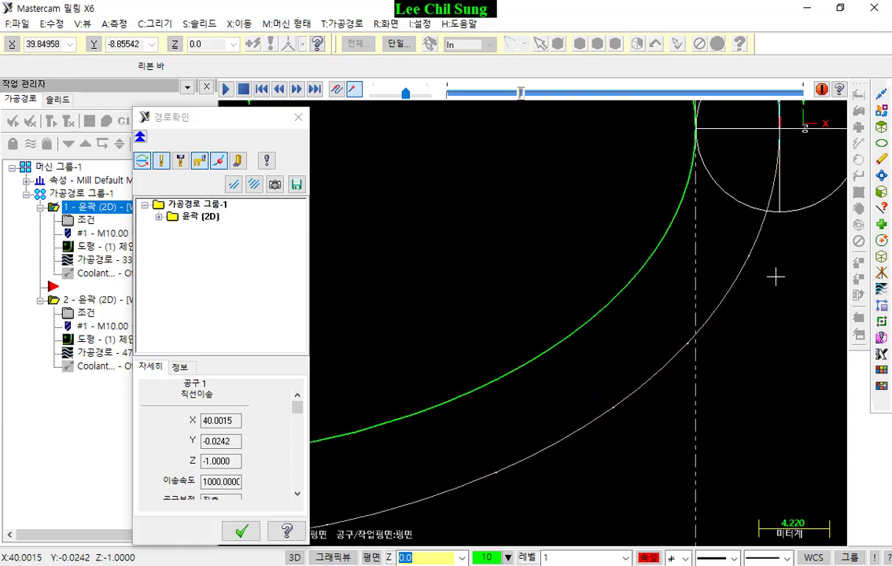
pyautogui.scroll(-2, 775, 276)
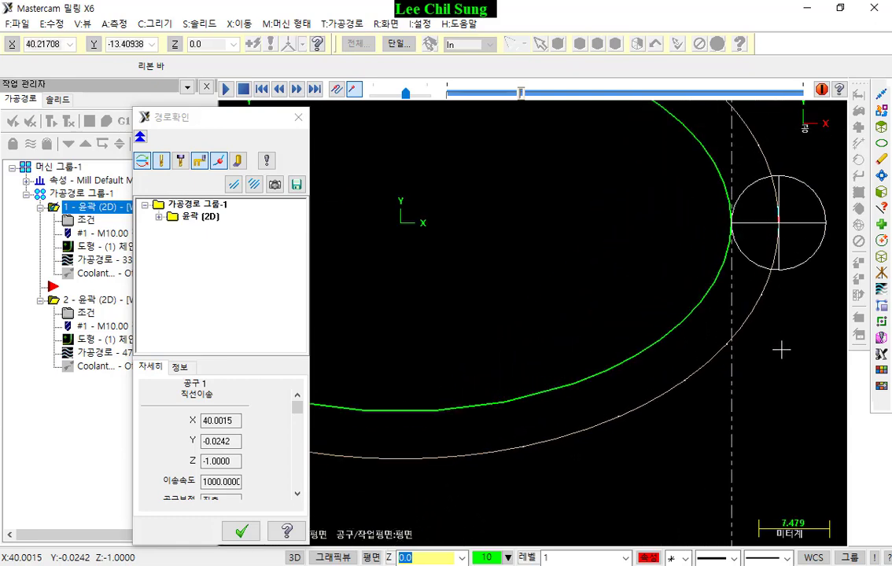
pyautogui.scroll(-2, 782, 350)
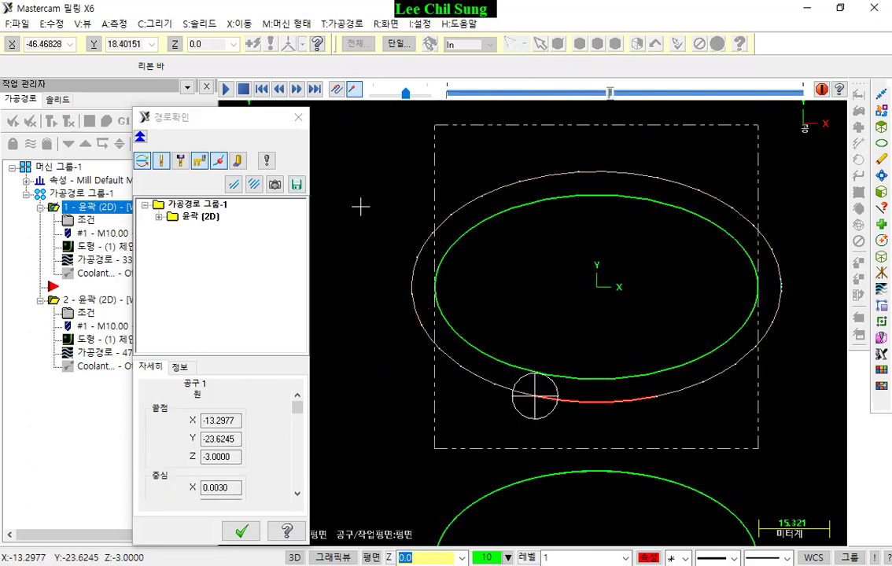
# Shade the area swept by the tool in the backplot and inspect its inner edge against the ellipse, then close the backplot.
pyautogui.click(238, 162)
pyautogui.scroll(2, 755, 315)
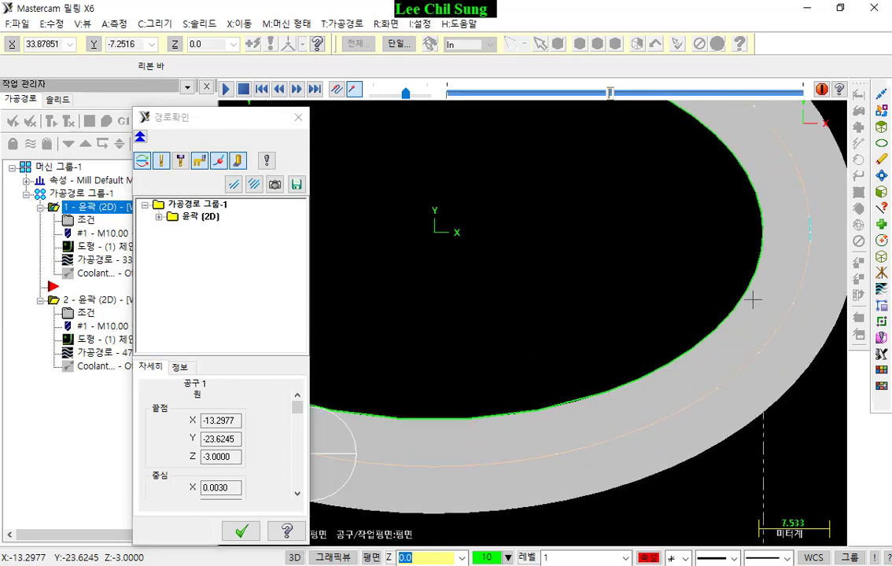
pyautogui.scroll(1, 732, 327)
pyautogui.scroll(3, 707, 346)
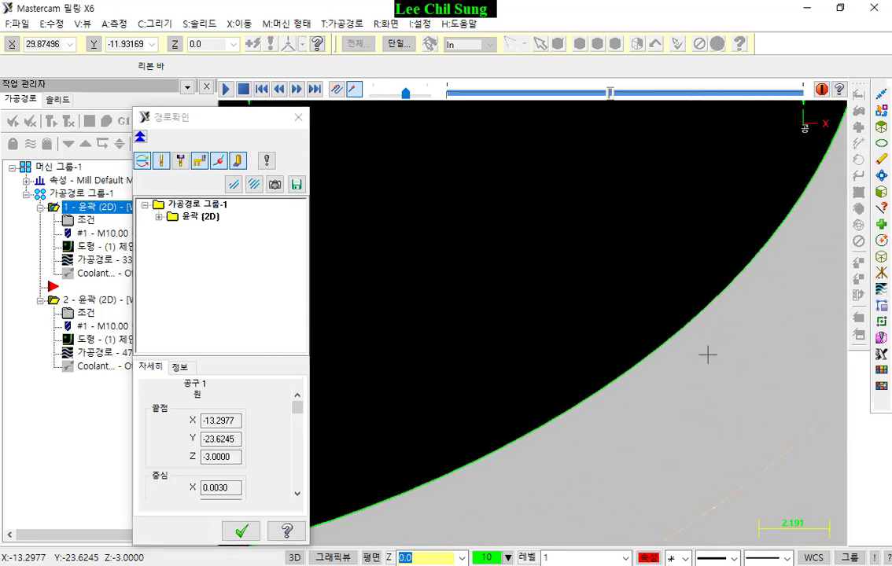
pyautogui.scroll(1, 685, 359)
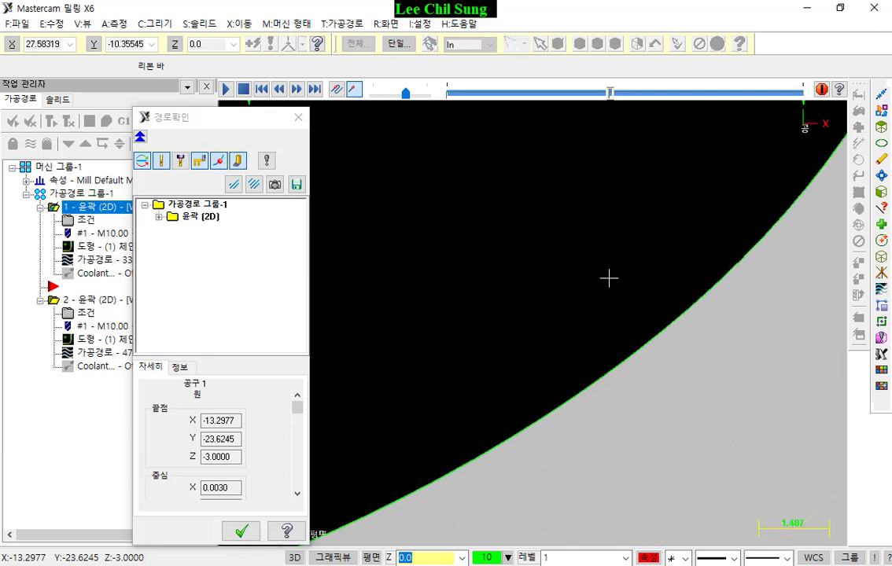
pyautogui.scroll(-3, 604, 270)
pyautogui.scroll(-2, 645, 362)
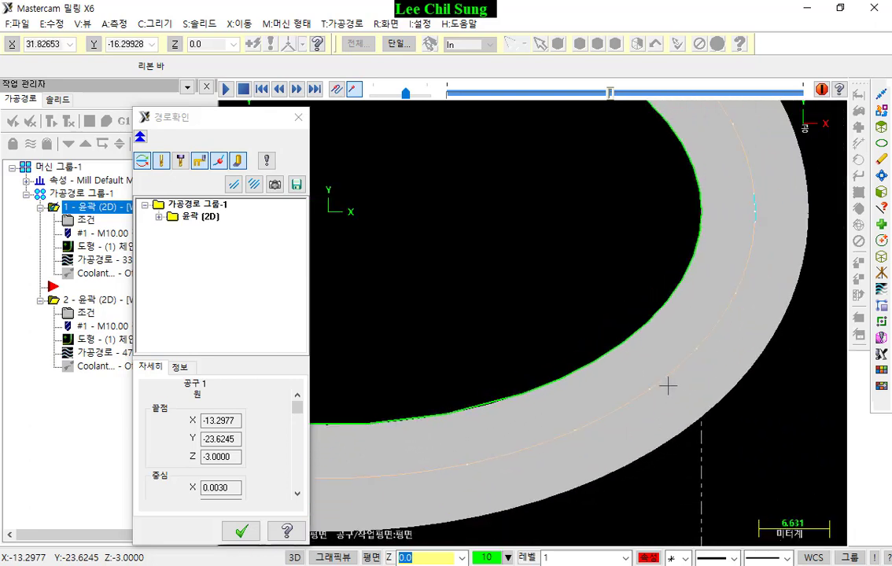
pyautogui.scroll(-1, 733, 393)
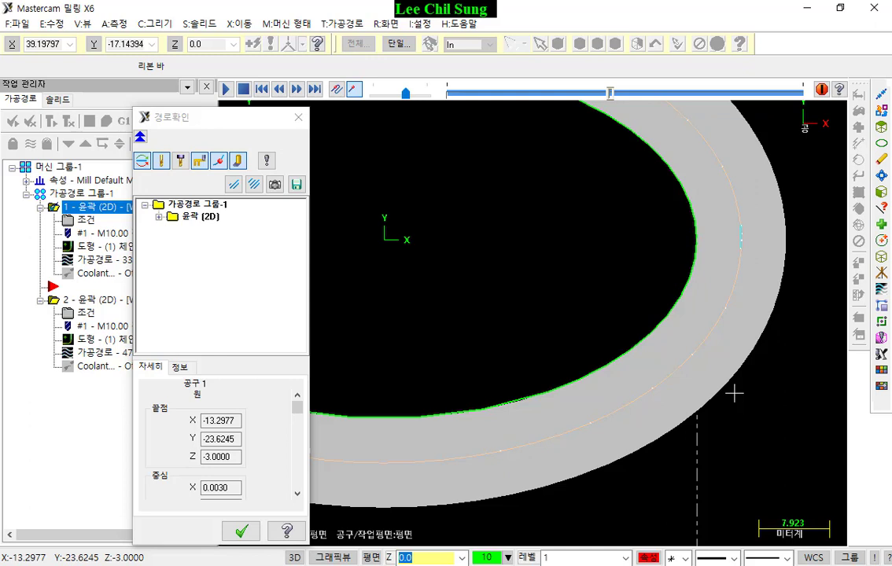
pyautogui.click(242, 532)
# Review the first contour operation's filter, cut and total tolerance values and leave its settings without saving.
pyautogui.click(88, 221)
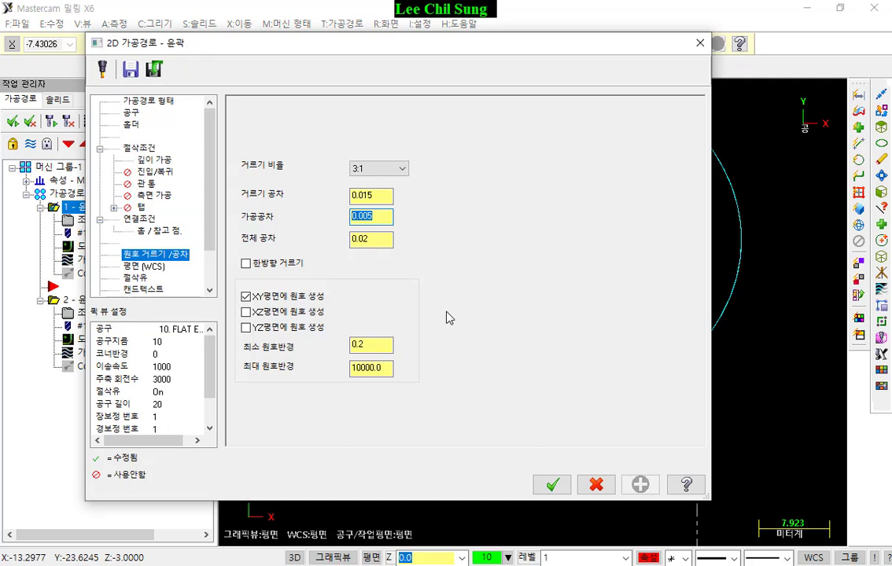
pyautogui.click(377, 236)
pyautogui.click(387, 199)
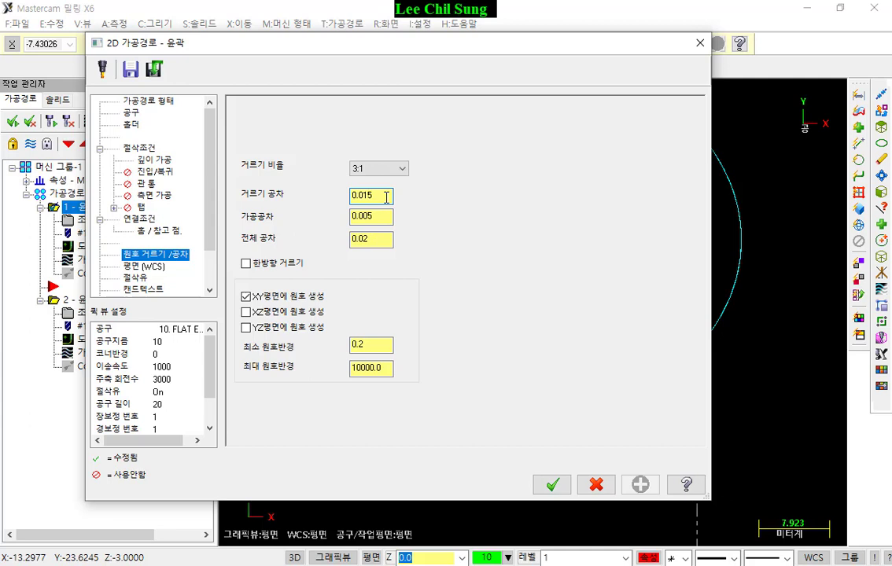
pyautogui.press('Tab')
pyautogui.press('Tab')
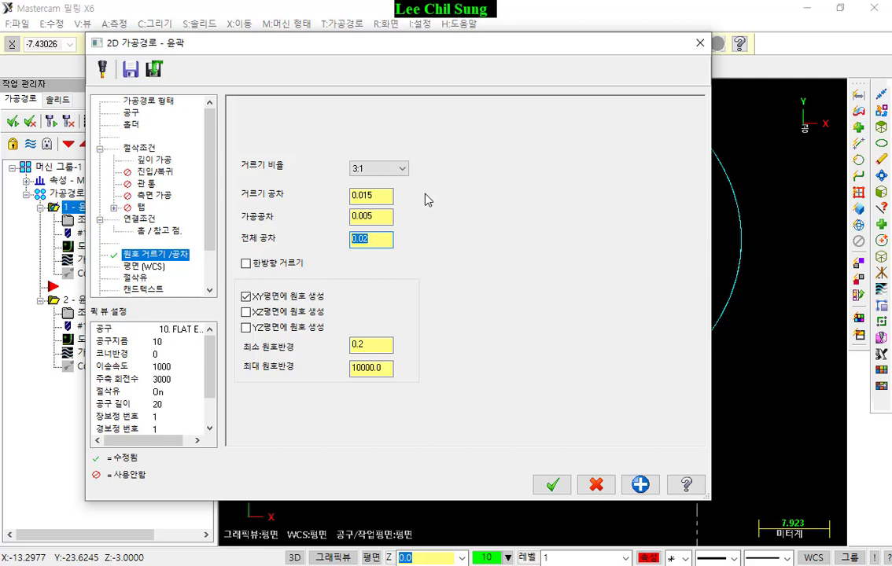
pyautogui.click(596, 484)
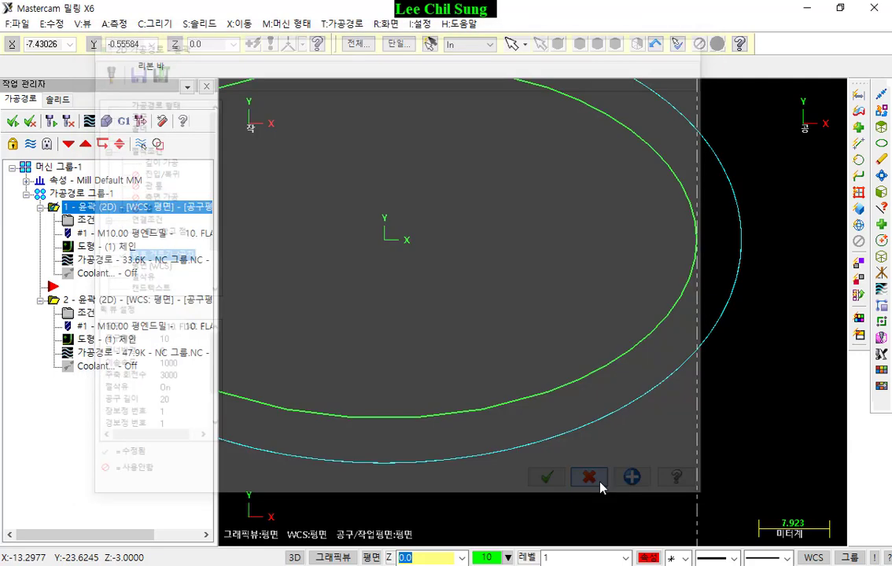
# Backplot the first contour operation partway with the swept area shaded, and recheck its arc filter settings.
pyautogui.scroll(-2, 820, 443)
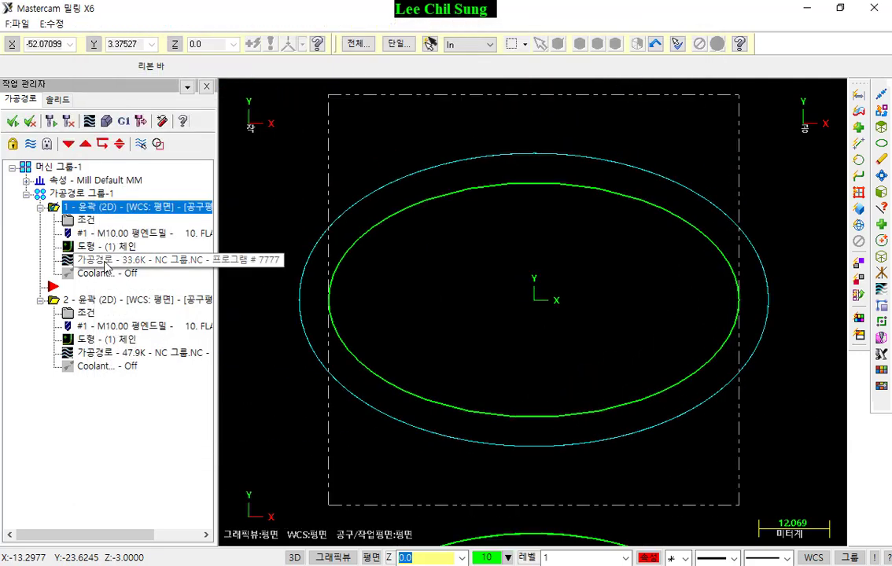
pyautogui.click(102, 259)
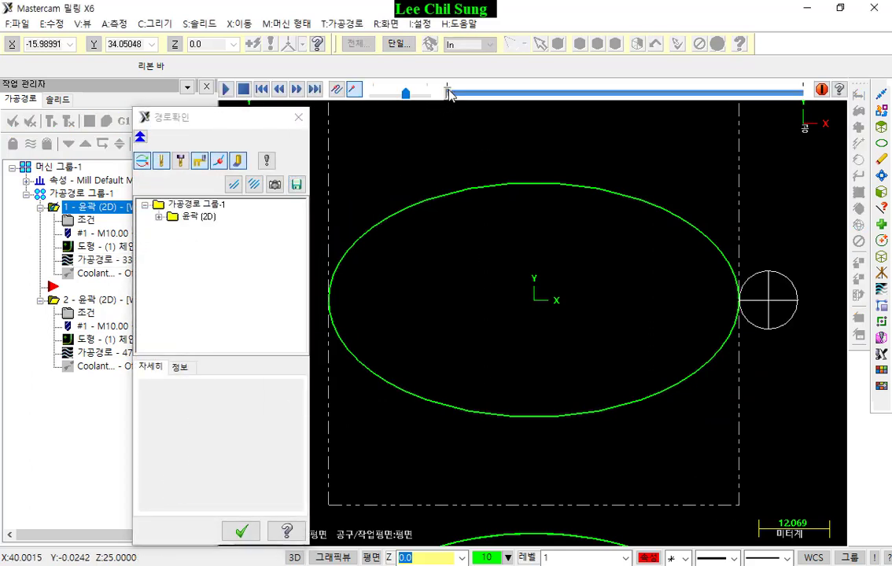
pyautogui.moveTo(449, 93); pyautogui.dragTo(532, 91)
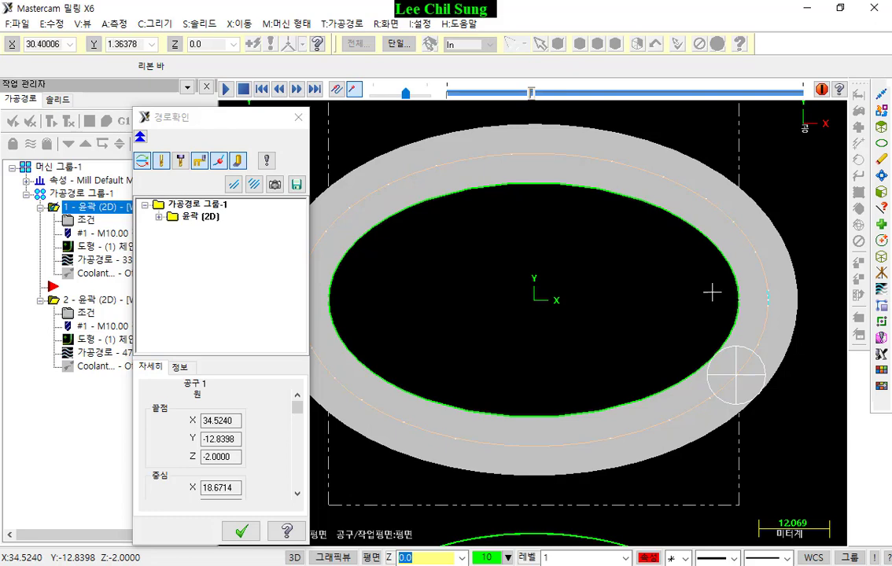
pyautogui.click(298, 118)
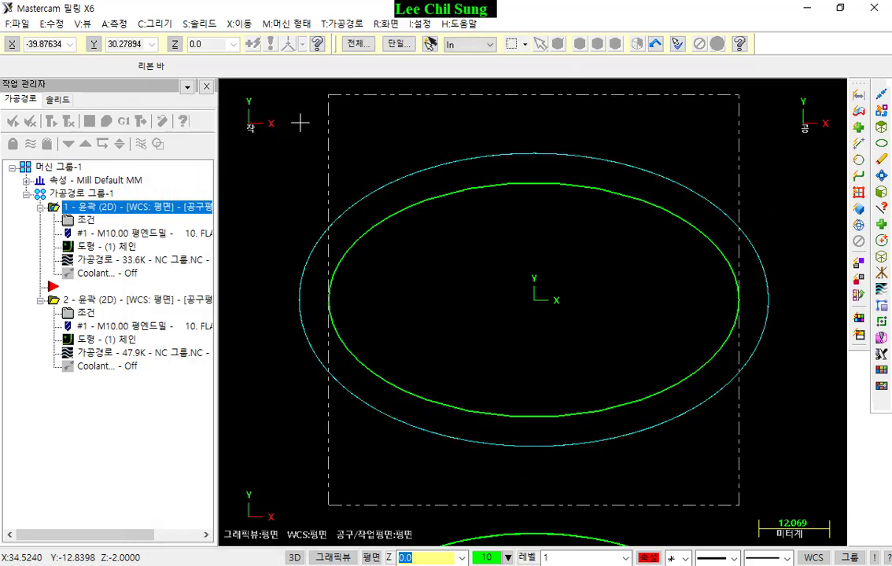
pyautogui.click(95, 226)
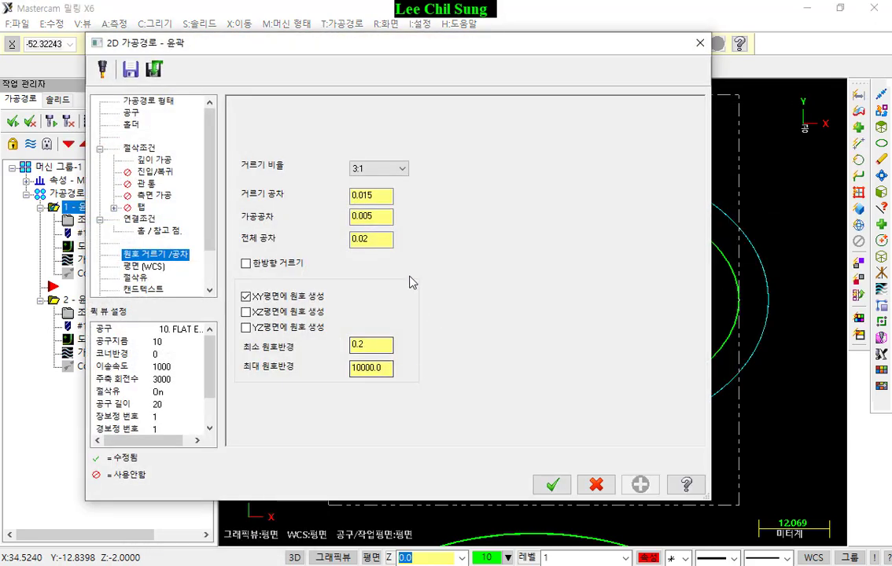
pyautogui.click(595, 483)
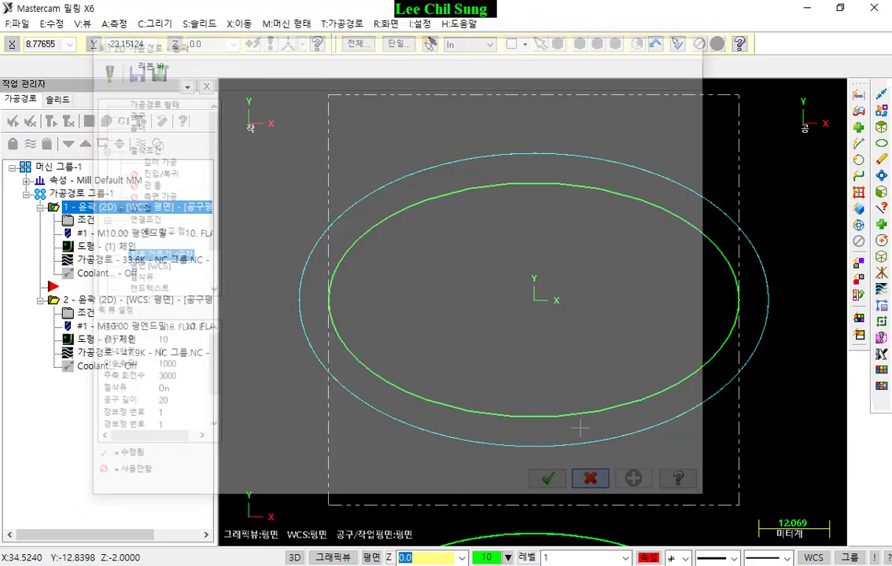
# Replace the second contour operation by deleting it and pasting a copy of the first contour operation.
pyautogui.click(103, 302)
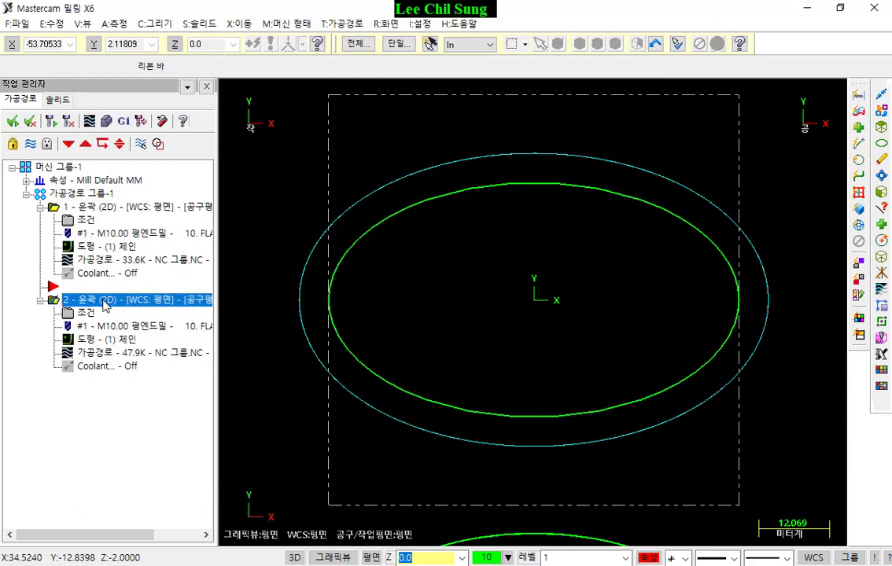
pyautogui.press('Delete')
pyautogui.click(476, 337)
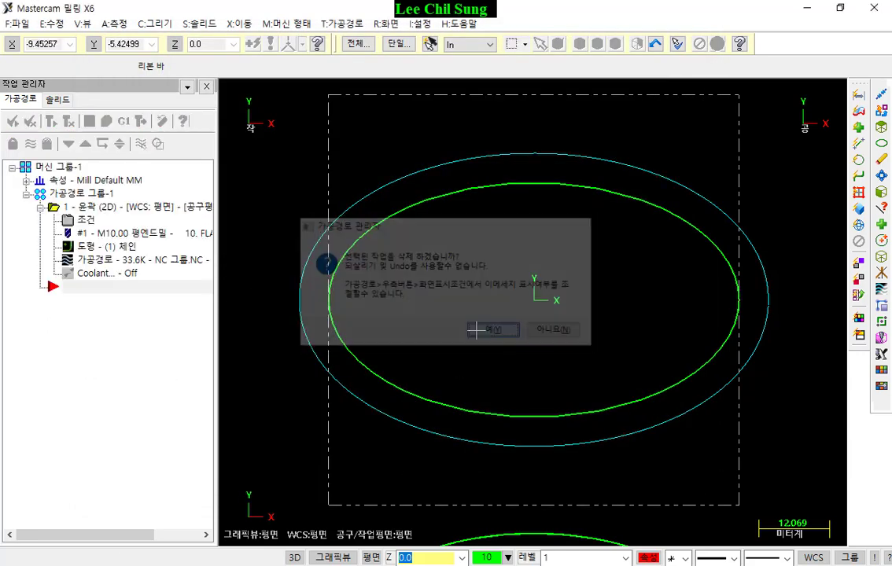
pyautogui.moveTo(123, 216); pyautogui.dragTo(125, 368, button='right')
pyautogui.click(182, 425)
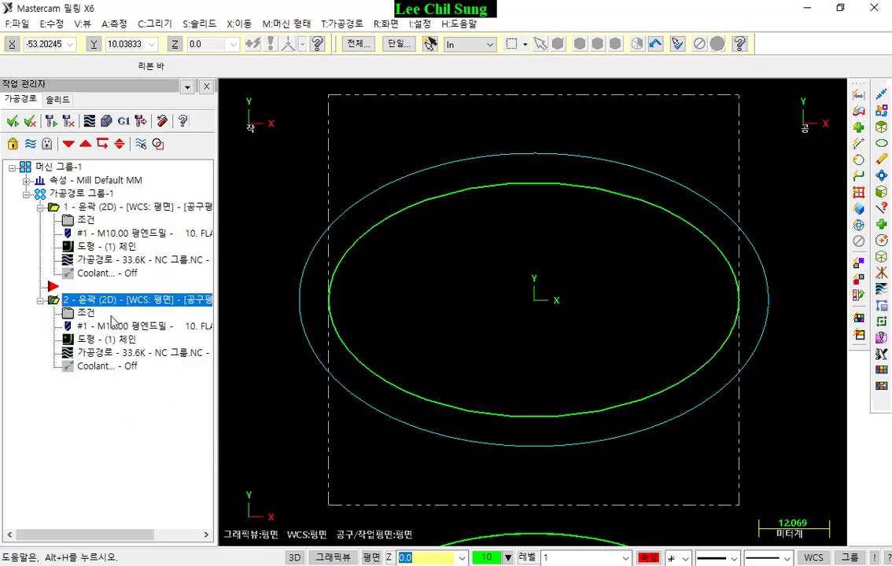
# Turn off the arc filter ratio (안함) in the copied second contour operation and regenerate its toolpath.
pyautogui.click(81, 312)
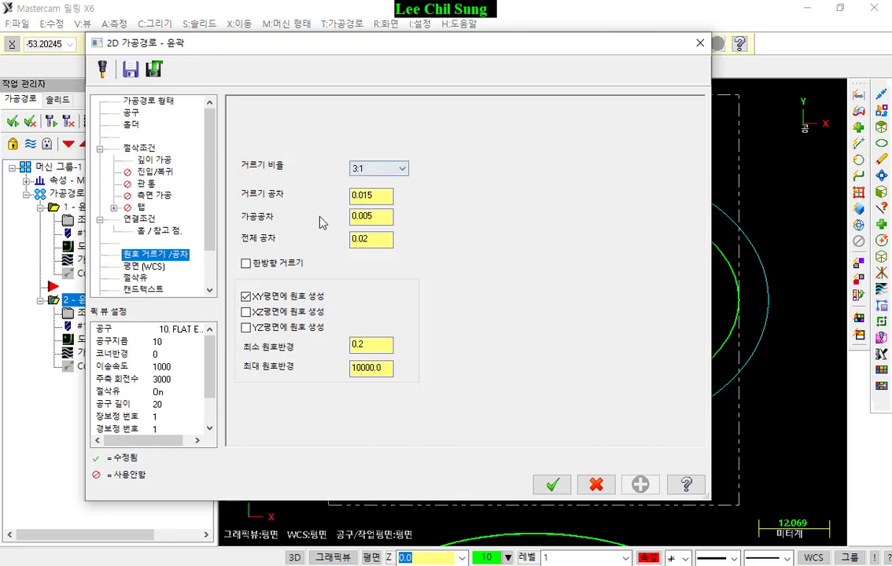
pyautogui.click(397, 170)
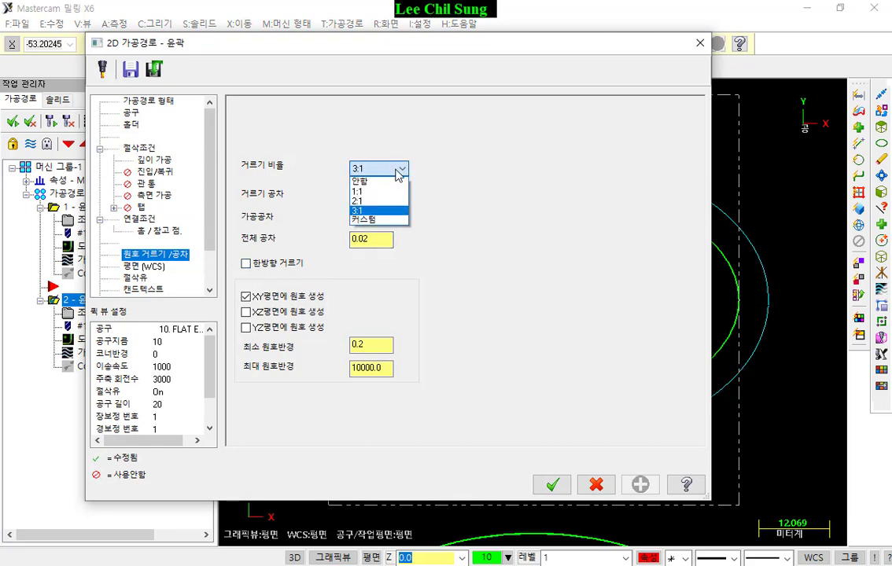
pyautogui.click(370, 180)
pyautogui.click(553, 484)
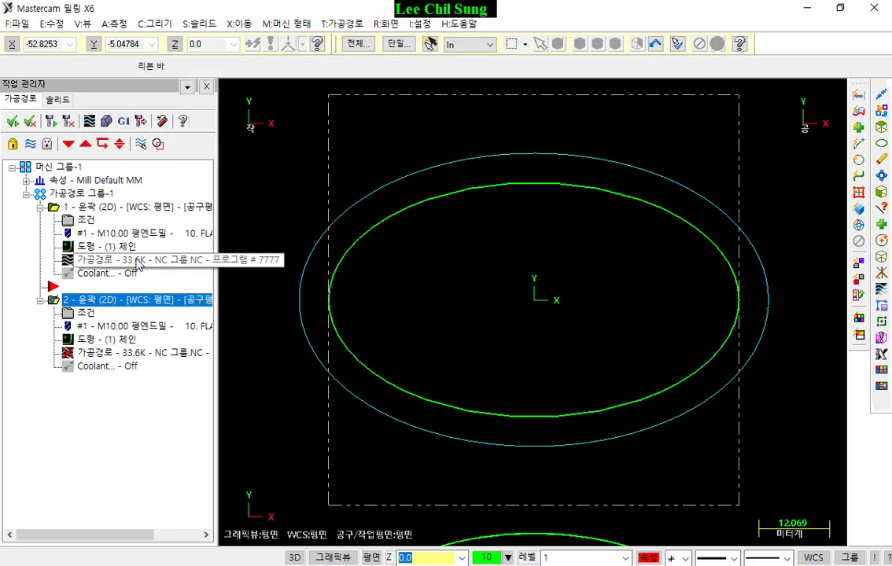
pyautogui.click(52, 121)
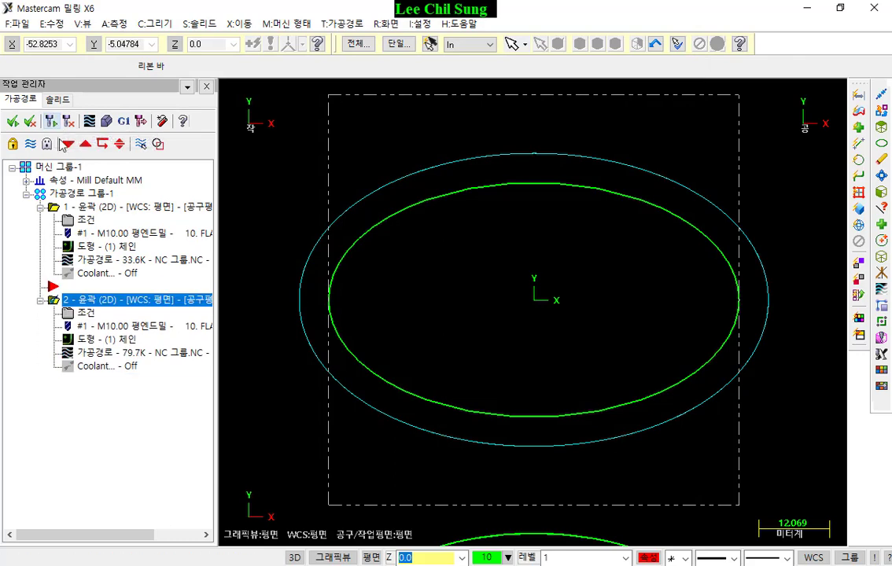
# Backplot the second contour operation partway with the swept-area shading off, and inspect the segment endpoints on its toolpath.
pyautogui.click(100, 360)
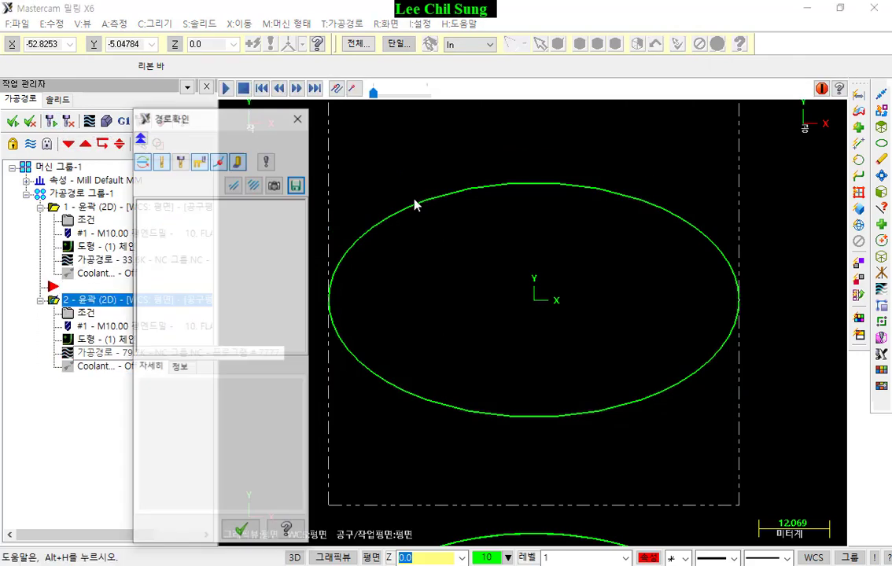
pyautogui.moveTo(447, 93); pyautogui.dragTo(527, 103)
pyautogui.click(220, 157)
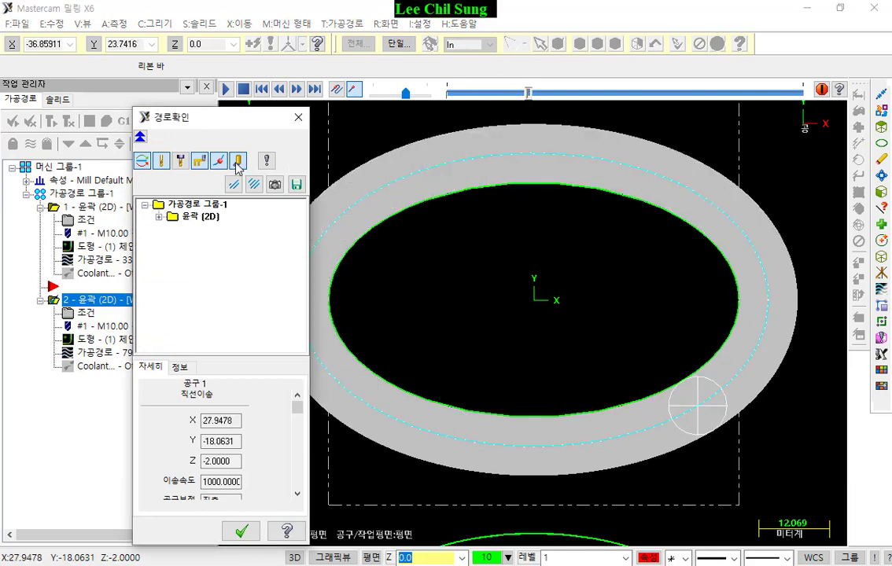
pyautogui.scroll(2, 753, 389)
pyautogui.scroll(3, 751, 352)
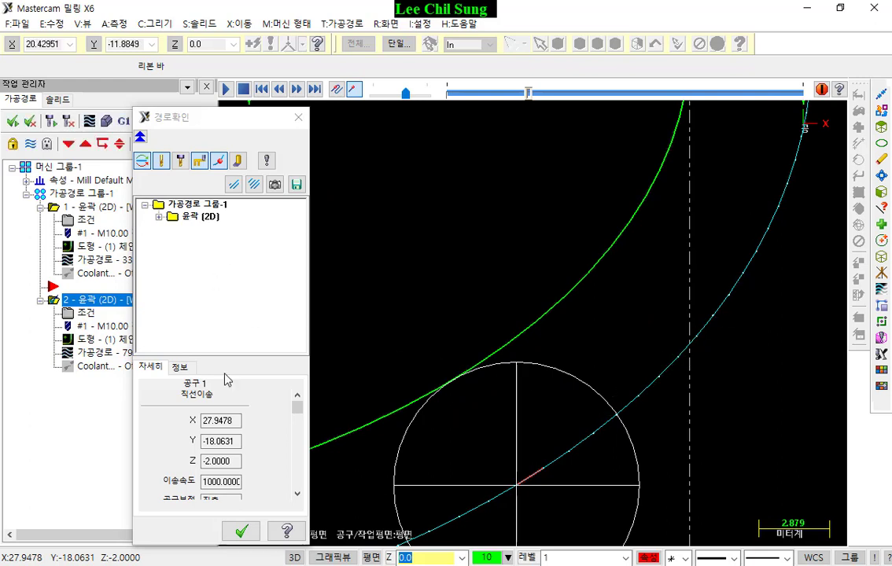
pyautogui.click(240, 531)
# Backplot the first contour operation partway and inspect the arc segments along the same part of the ellipse.
pyautogui.click(112, 209)
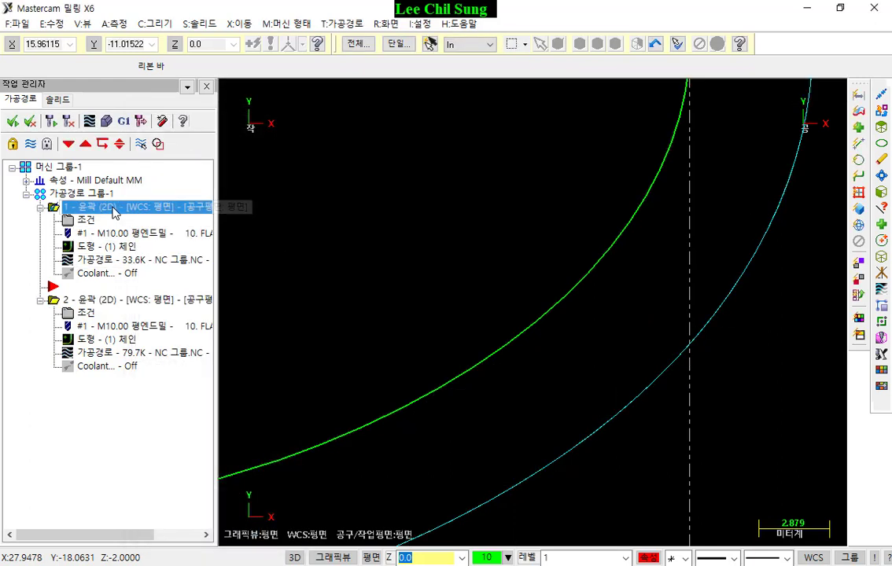
pyautogui.click(109, 262)
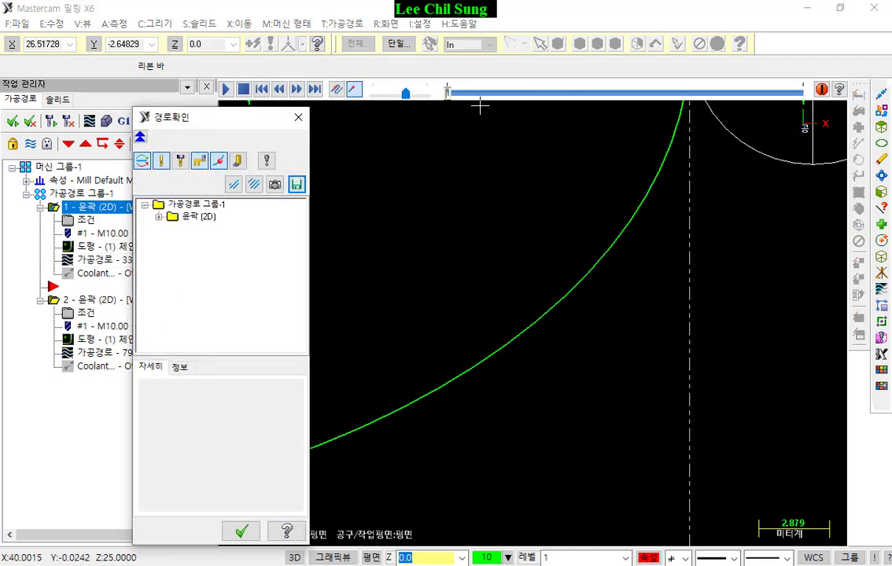
pyautogui.moveTo(449, 93); pyautogui.dragTo(510, 94)
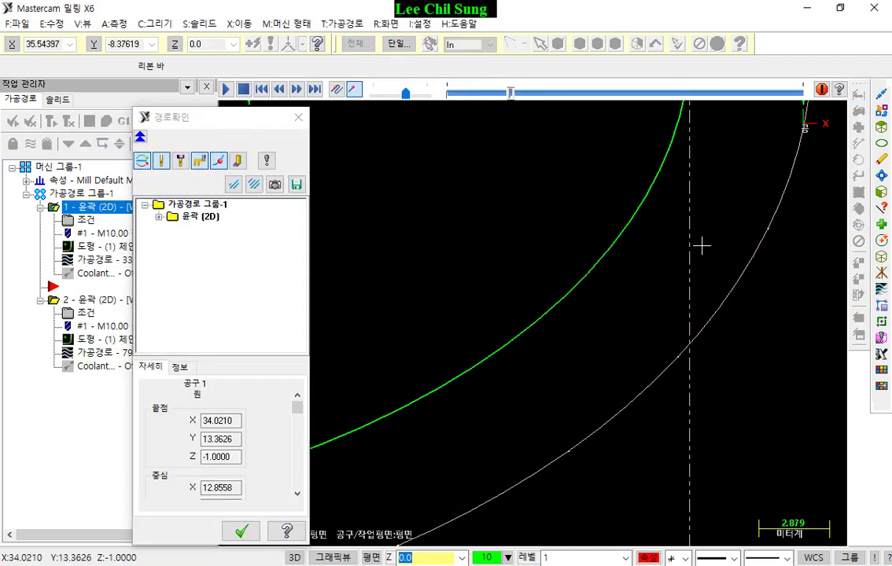
pyautogui.scroll(-1, 649, 328)
pyautogui.scroll(-1, 649, 328)
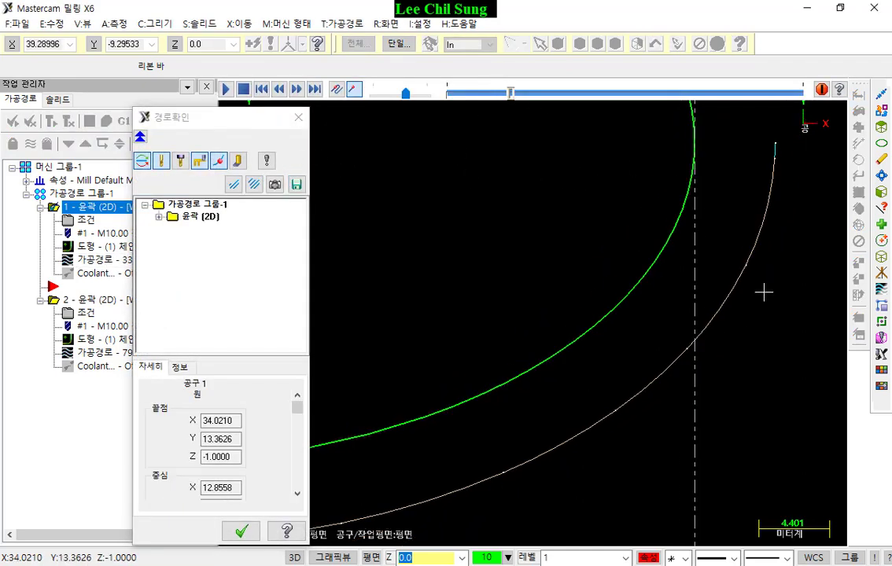
pyautogui.click(297, 118)
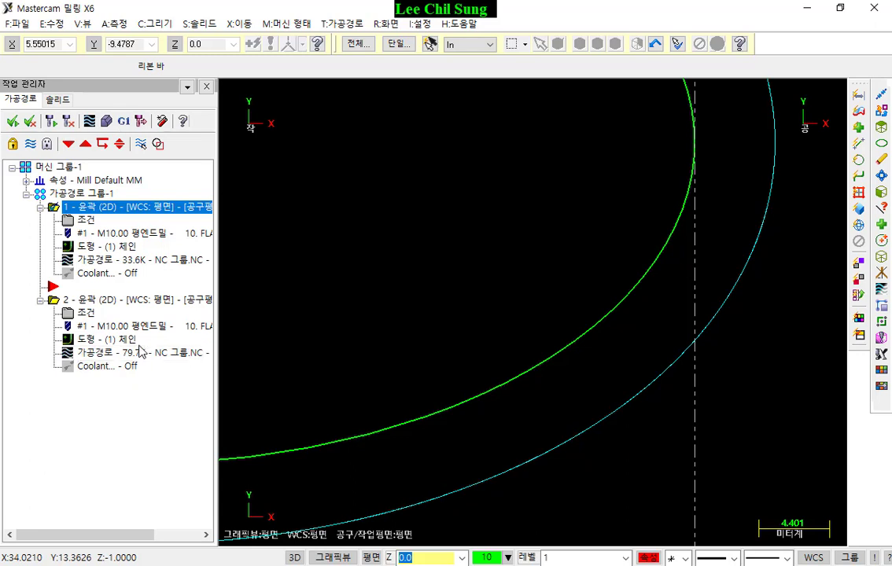
# Post only the first contour operation to the NC 그룹.NC file, overwriting it, and load its code in the NC editor.
pyautogui.click(126, 120)
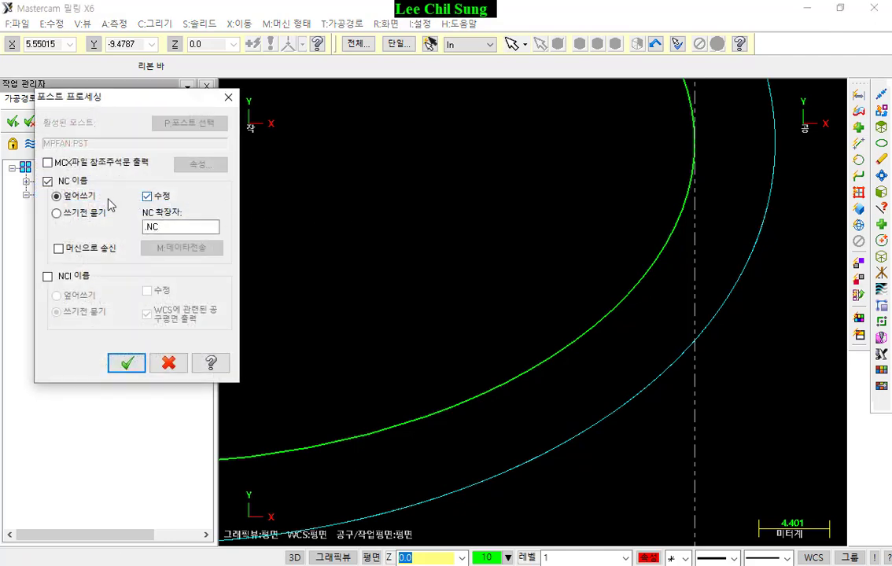
pyautogui.click(126, 363)
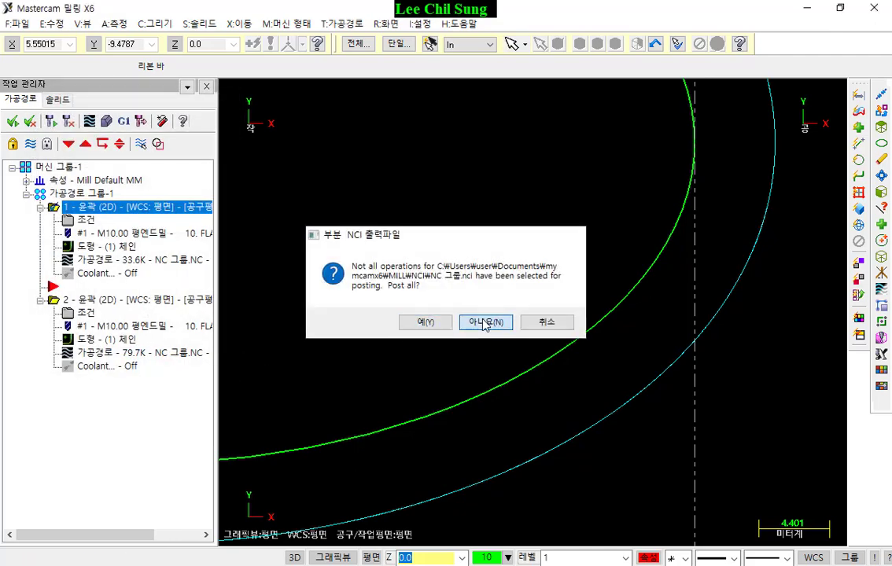
pyautogui.click(485, 323)
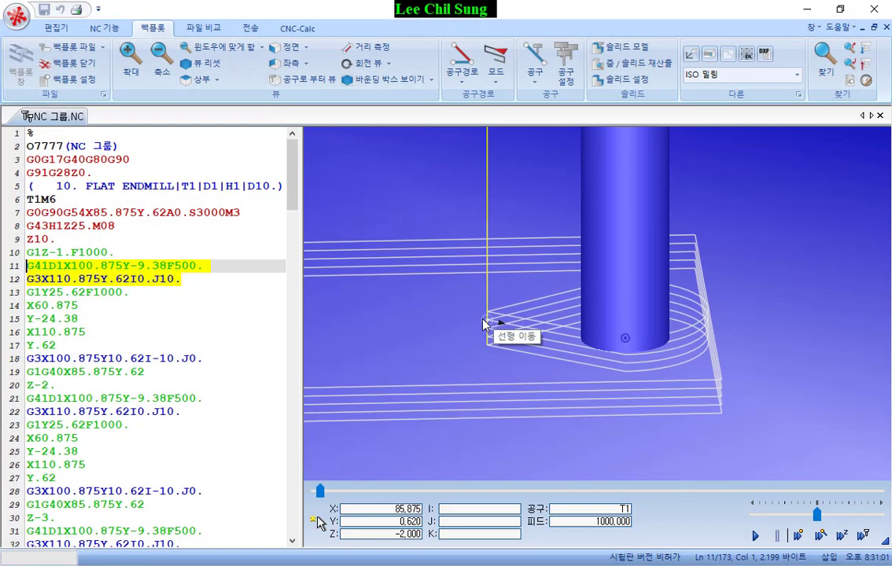
pyautogui.click(494, 327)
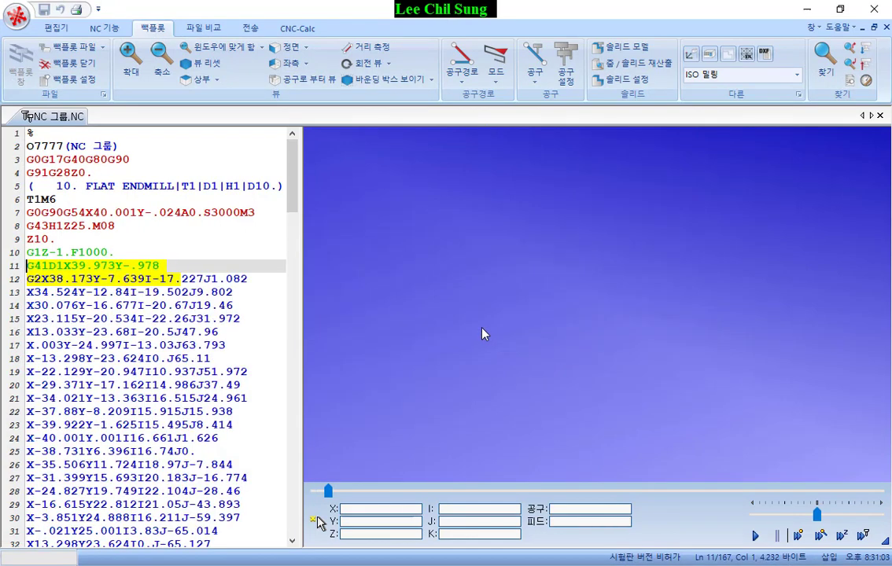
# Examine the opening blocks and first G2 arc moves of NC 그룹.NC against the tool position and elliptical path in the backplot.
pyautogui.click(189, 253)
pyautogui.click(189, 279)
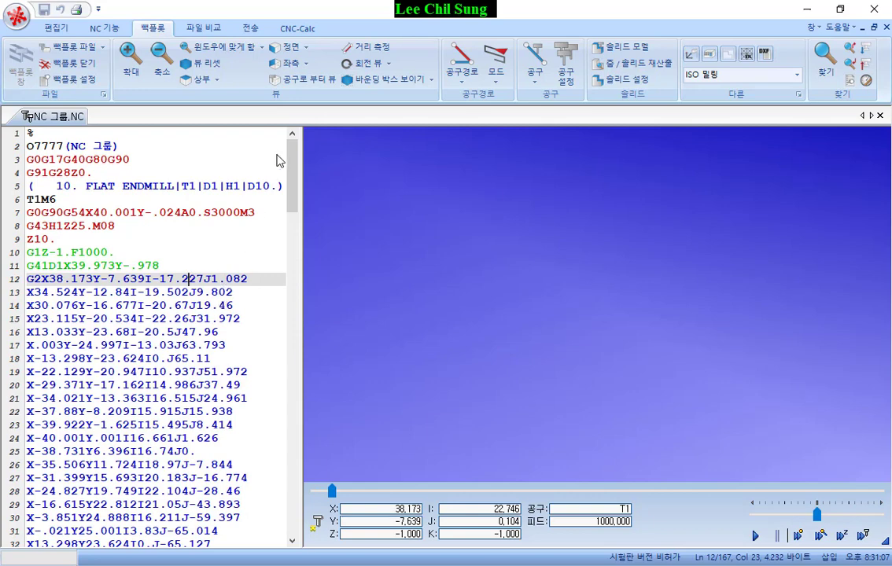
pyautogui.press('Up')
pyautogui.press('Up')
pyautogui.press('Up')
pyautogui.press('Up')
pyautogui.press('Up')
pyautogui.press('Up')
pyautogui.scroll(-9, 555, 318)
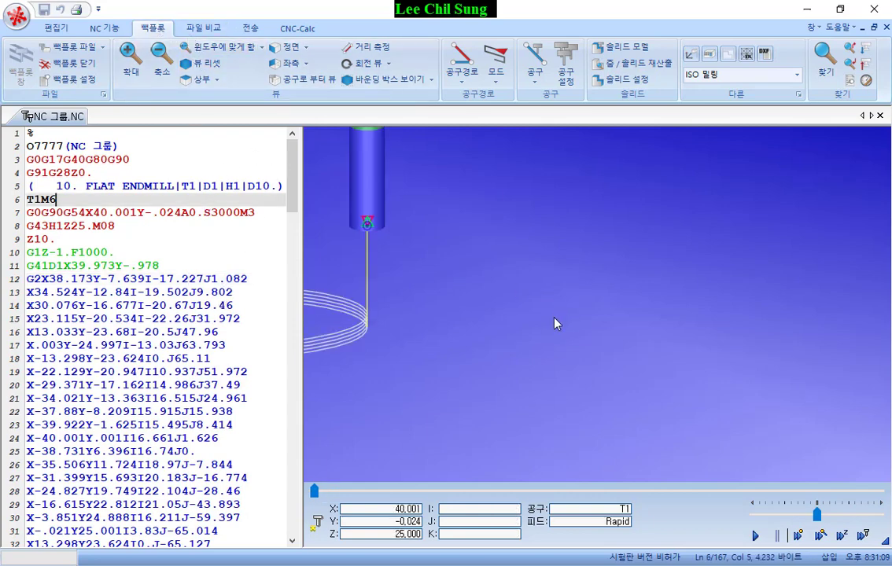
pyautogui.scroll(3, 607, 329)
pyautogui.scroll(4, 686, 395)
pyautogui.scroll(2, 693, 418)
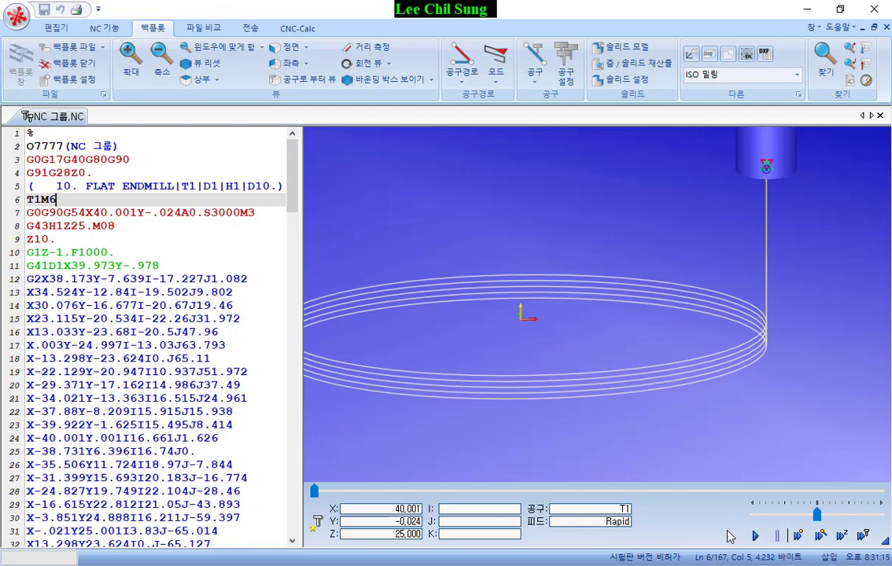
# Switch back to Mastercam and post only the second contour operation to an NC file named 2.
pyautogui.click(807, 9)
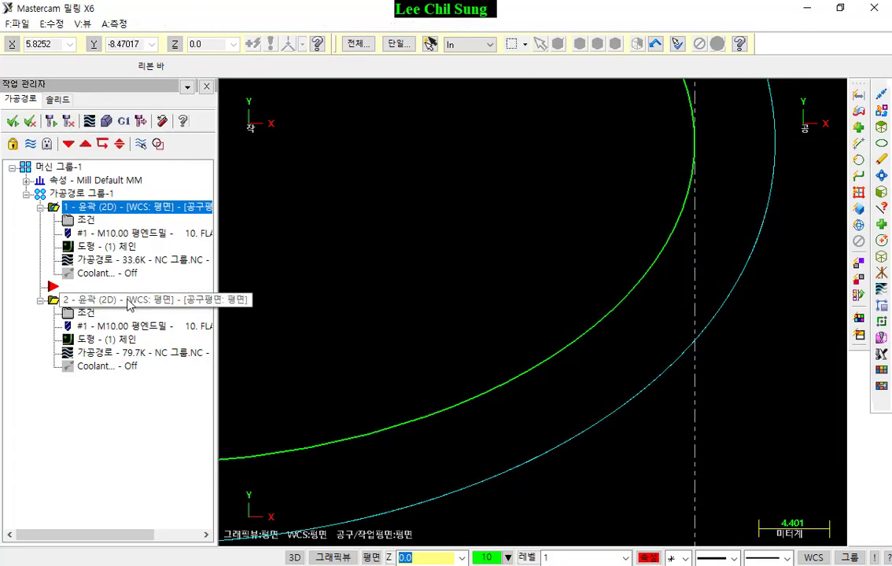
pyautogui.click(130, 303)
pyautogui.click(128, 121)
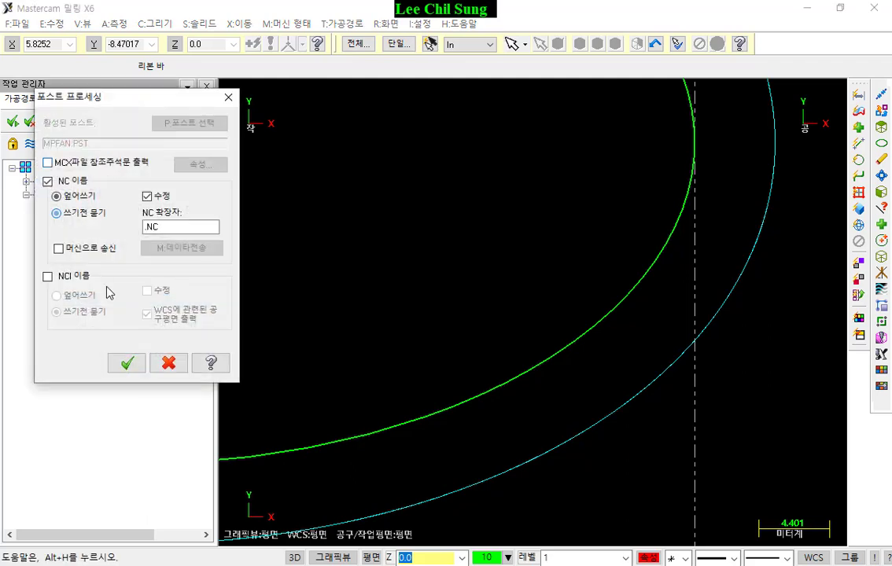
pyautogui.click(125, 363)
pyautogui.click(479, 324)
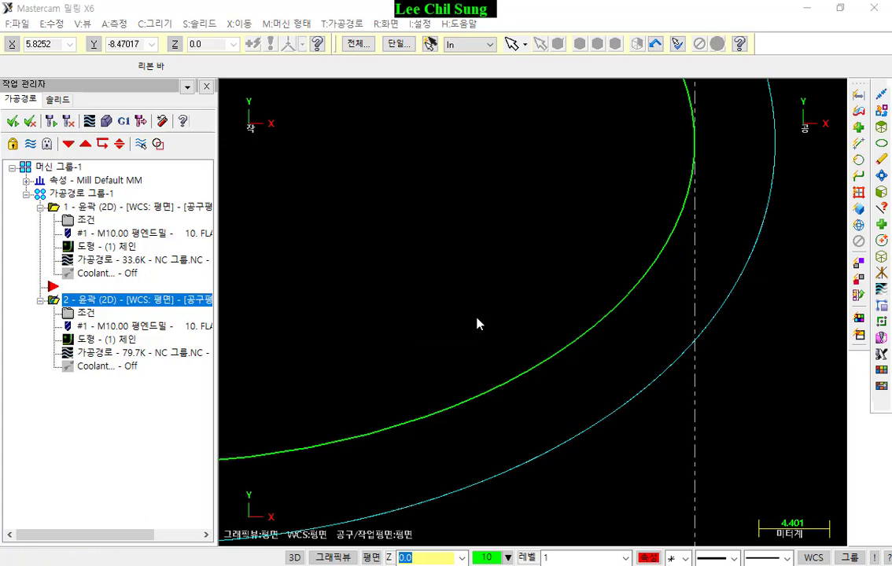
pyautogui.write('2')
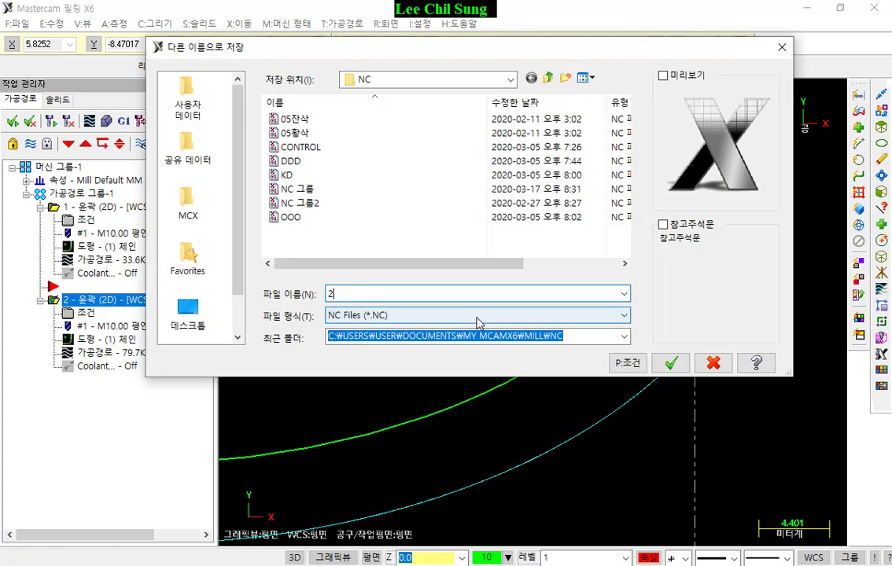
pyautogui.click(671, 362)
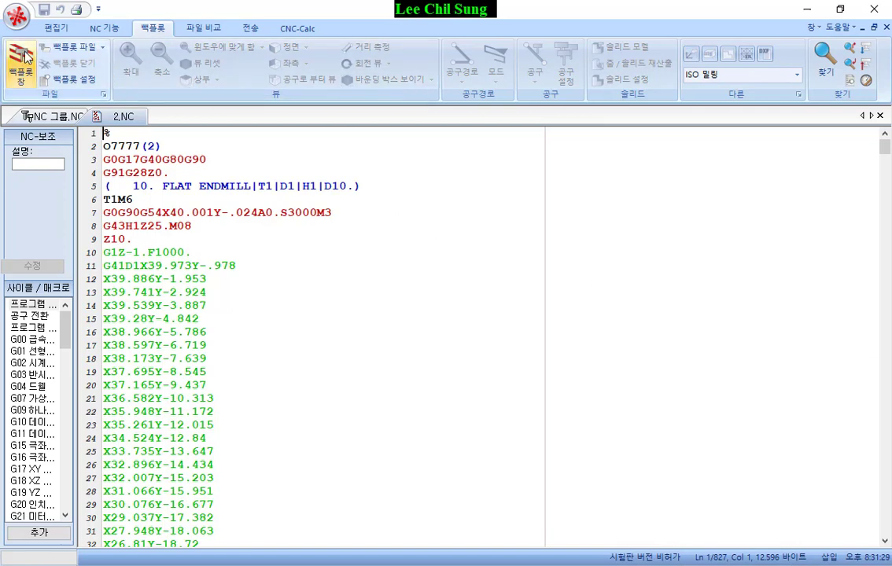
# Open the backplot for 2.NC and check the tool position at several of its linear-move blocks.
pyautogui.click(26, 55)
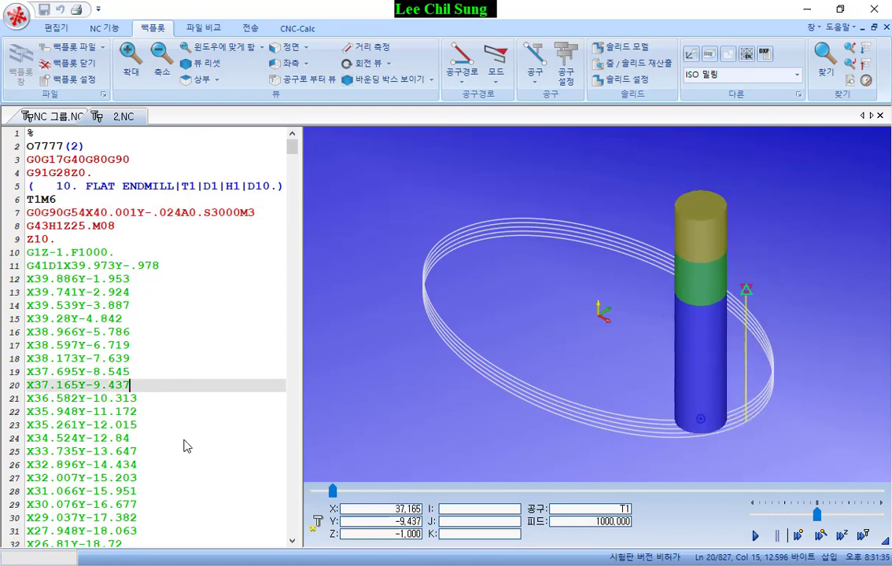
pyautogui.click(181, 292)
pyautogui.click(180, 359)
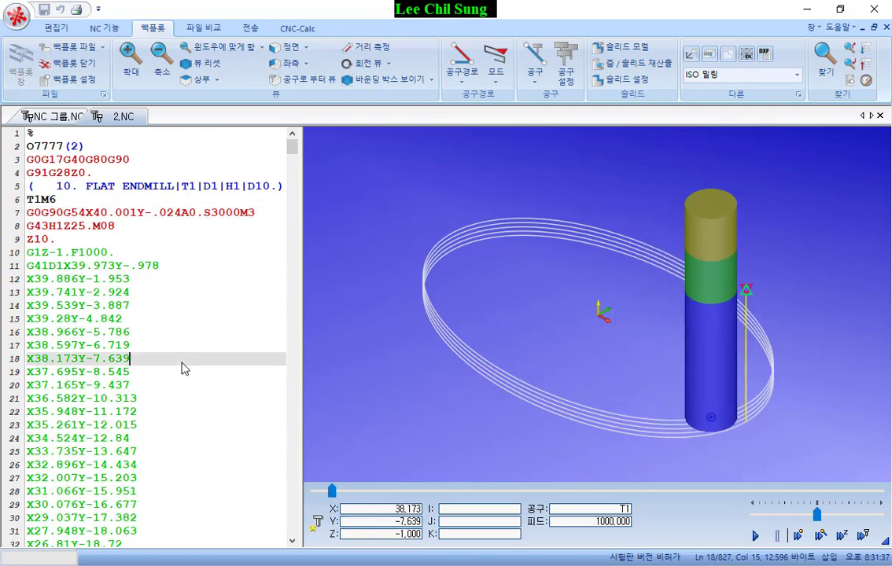
pyautogui.click(220, 439)
pyautogui.scroll(3, 716, 469)
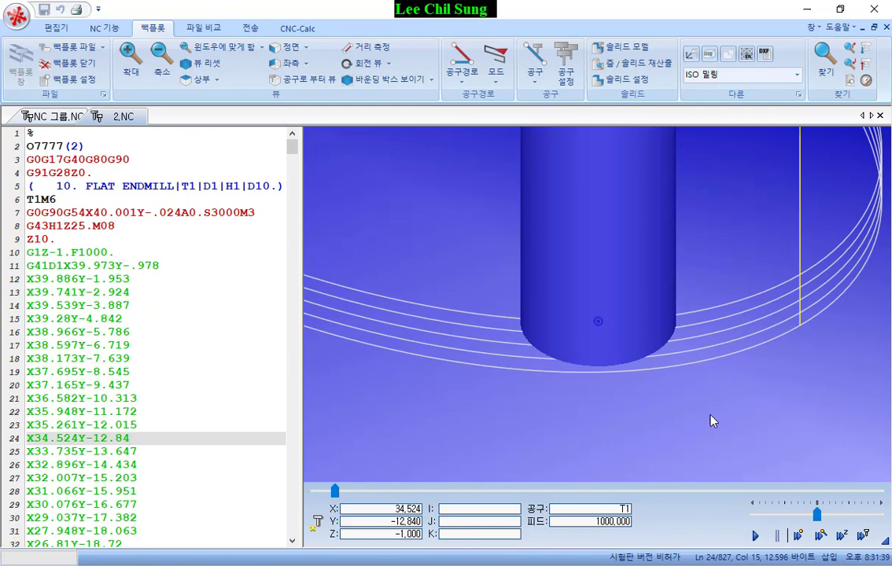
# Turn on point display (점 보이기) for the 2.NC toolpath and inspect the spacing of its linear segments.
pyautogui.click(468, 80)
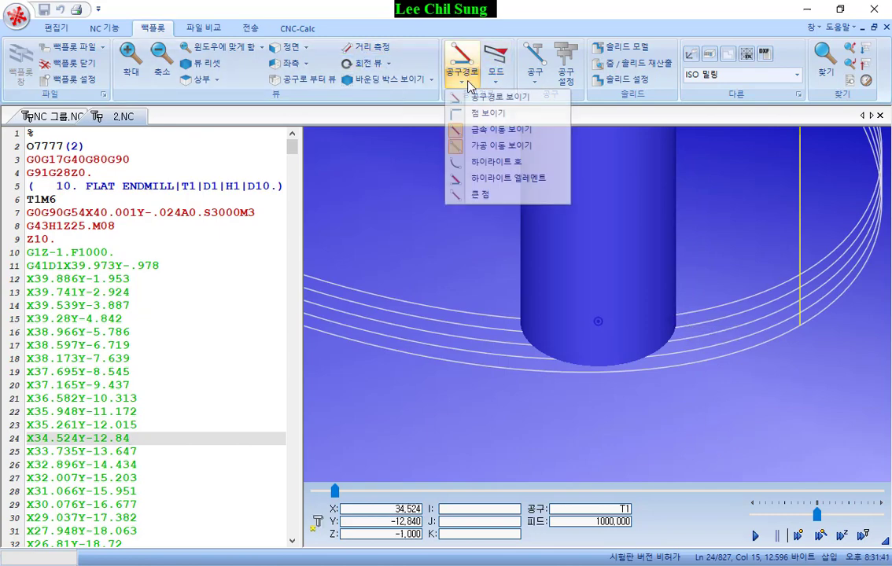
pyautogui.click(475, 113)
pyautogui.scroll(-3, 460, 298)
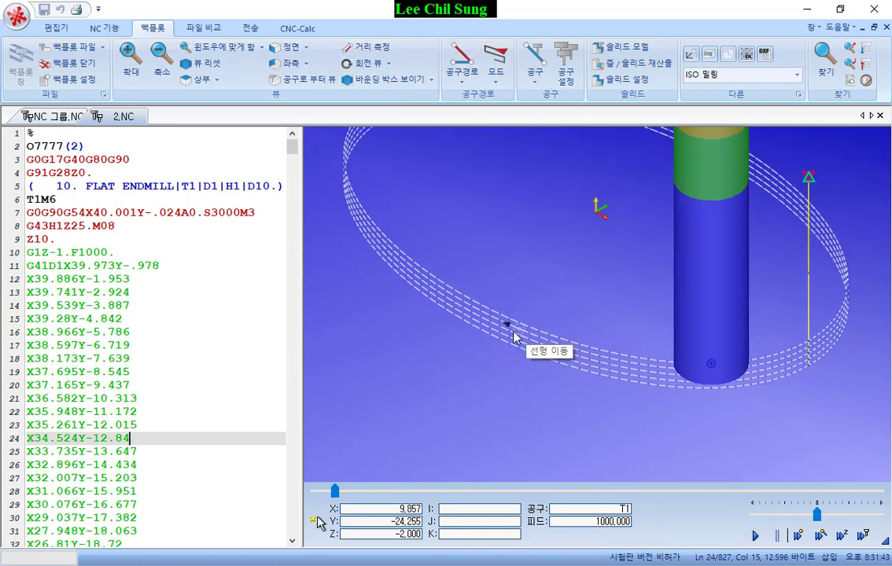
pyautogui.scroll(3, 456, 298)
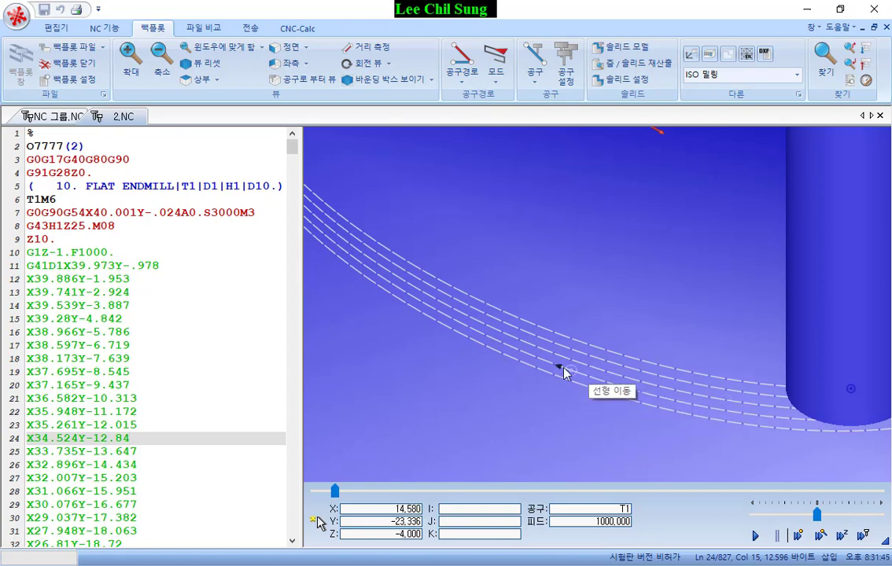
# Turn on point display (점 보이기) for the NC 그룹.NC toolpath and inspect its segments and the first G2 arc block.
pyautogui.click(52, 117)
pyautogui.moveTo(669, 381); pyautogui.dragTo(632, 407)
pyautogui.scroll(-2, 753, 297)
pyautogui.click(466, 69)
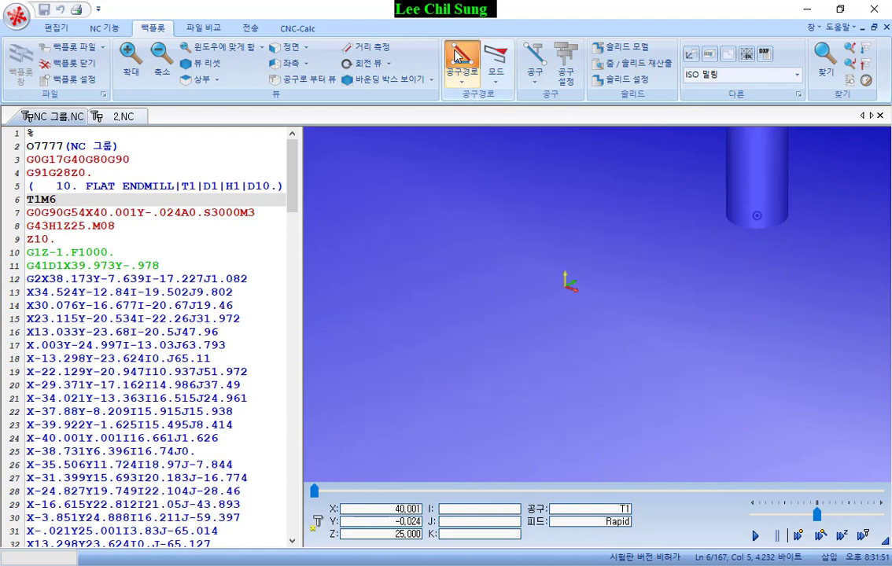
pyautogui.click(466, 69)
pyautogui.click(464, 82)
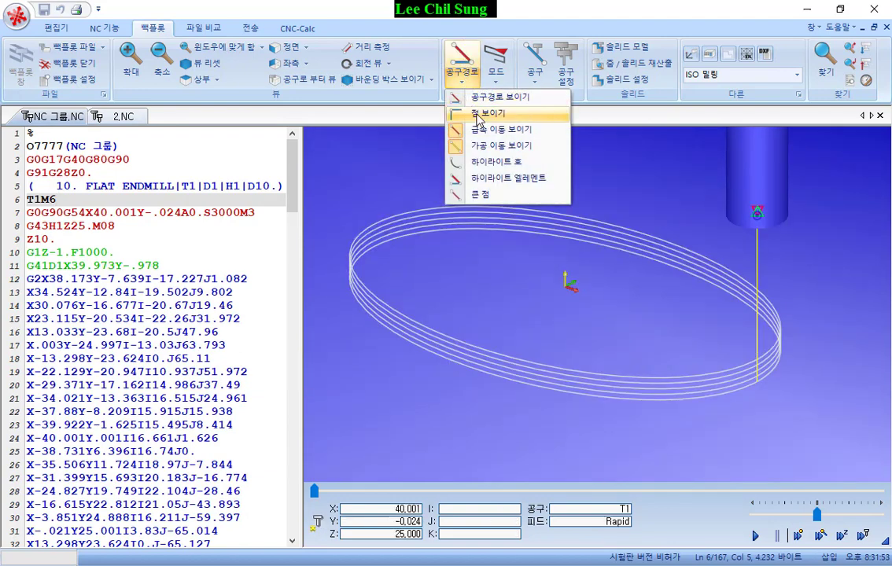
pyautogui.click(487, 113)
pyautogui.scroll(3, 615, 415)
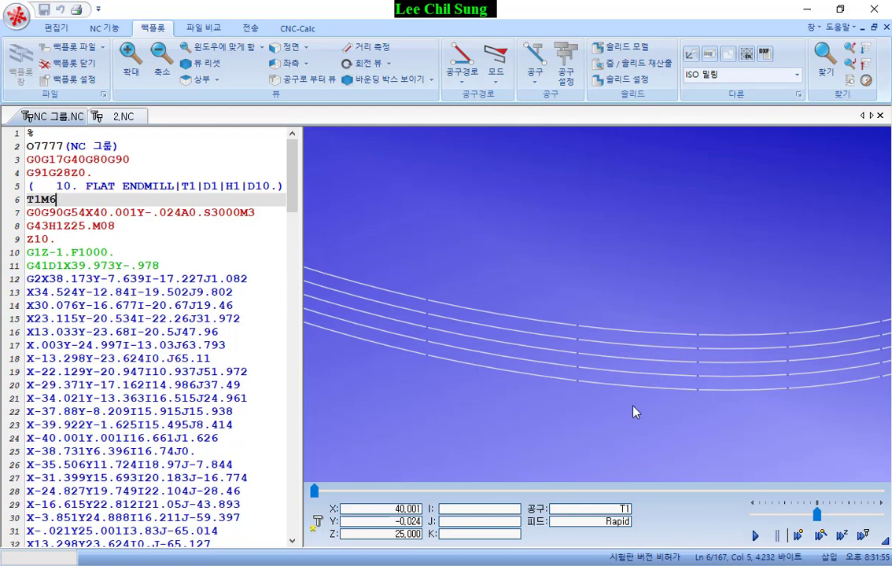
pyautogui.scroll(-5, 670, 385)
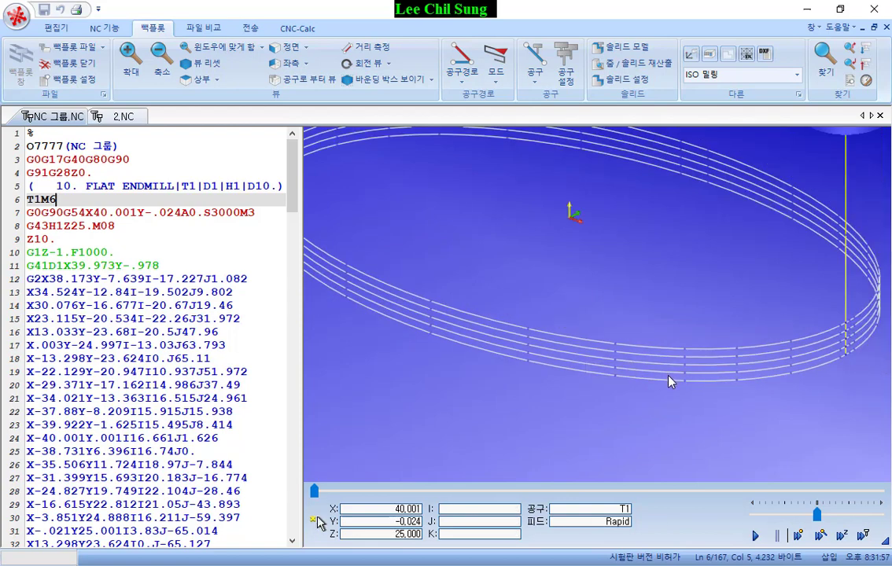
pyautogui.click(276, 281)
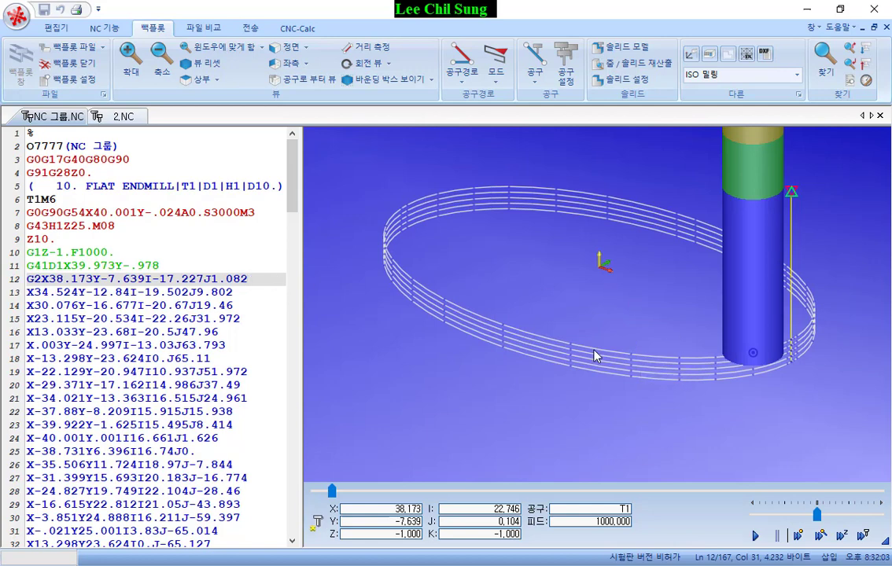
# Switch to the PDF textbook in Acrobat and read the filter (거르기) section on tolerance, look-ahead, one-way filtering and arc creation.
pyautogui.hotkey('alt', 'Tab')
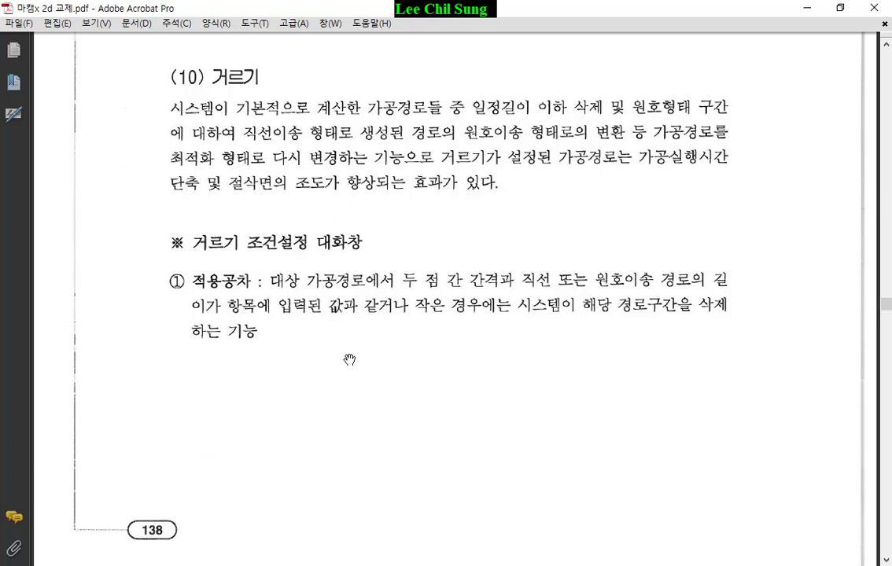
pyautogui.scroll(-2, 358, 346)
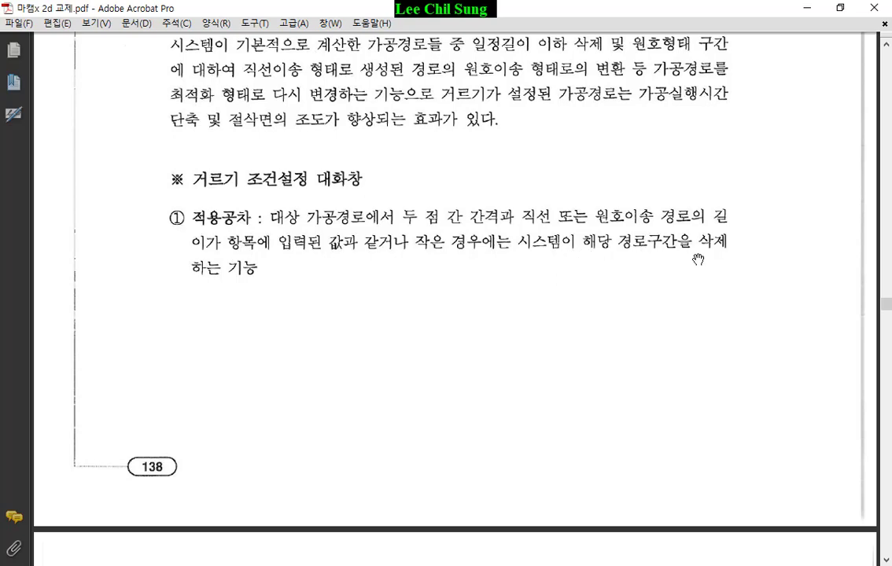
pyautogui.scroll(-5, 390, 251)
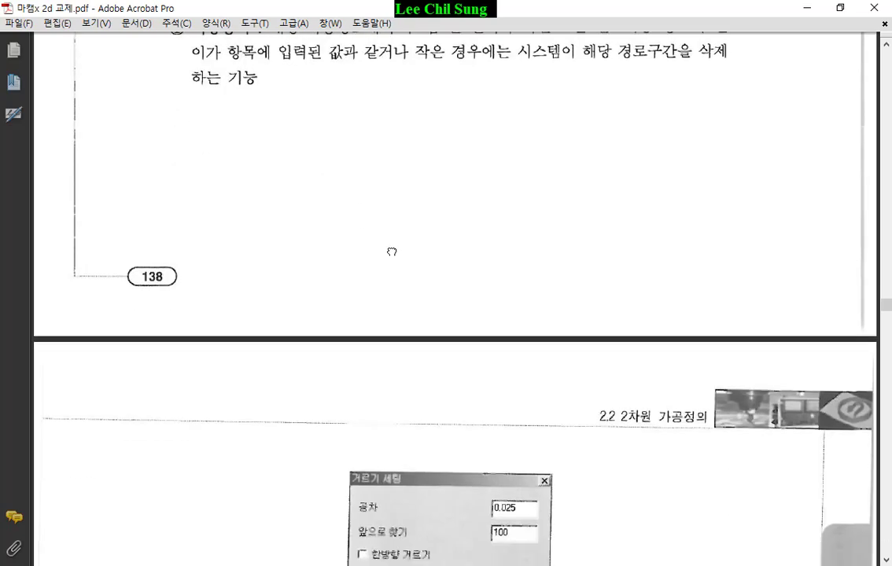
pyautogui.scroll(-7, 407, 284)
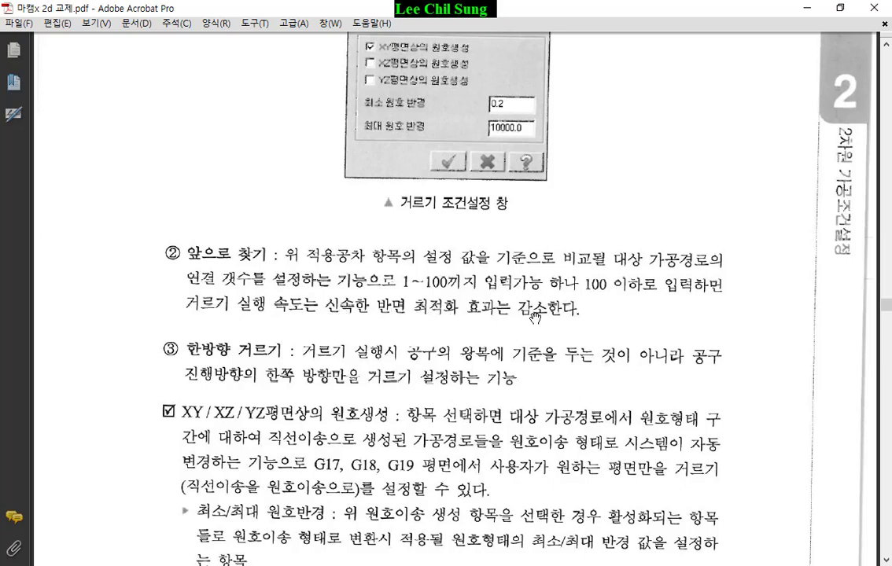
# Read the textbook's explanation of one-way filtering and arc creation in the XY, XZ and YZ planes beside the filter settings figure.
pyautogui.scroll(3, 534, 317)
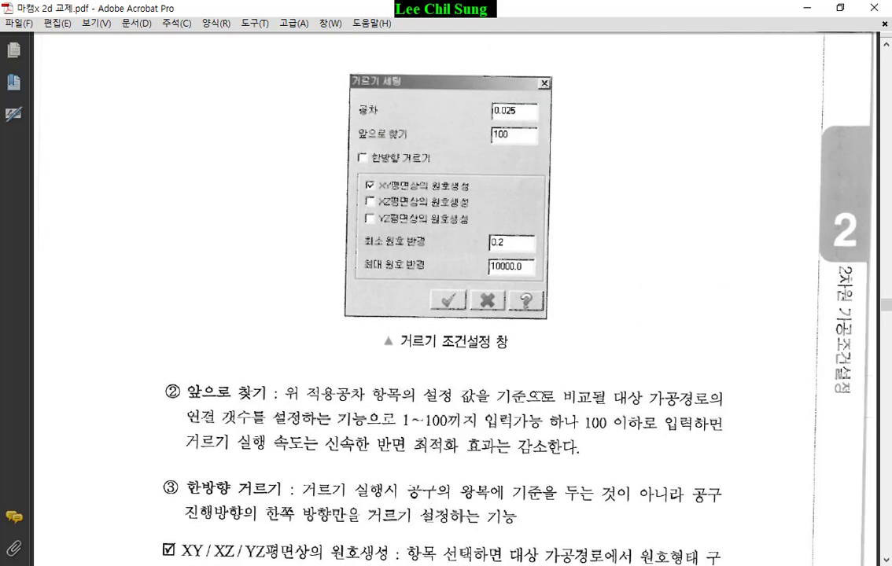
pyautogui.scroll(-1, 457, 254)
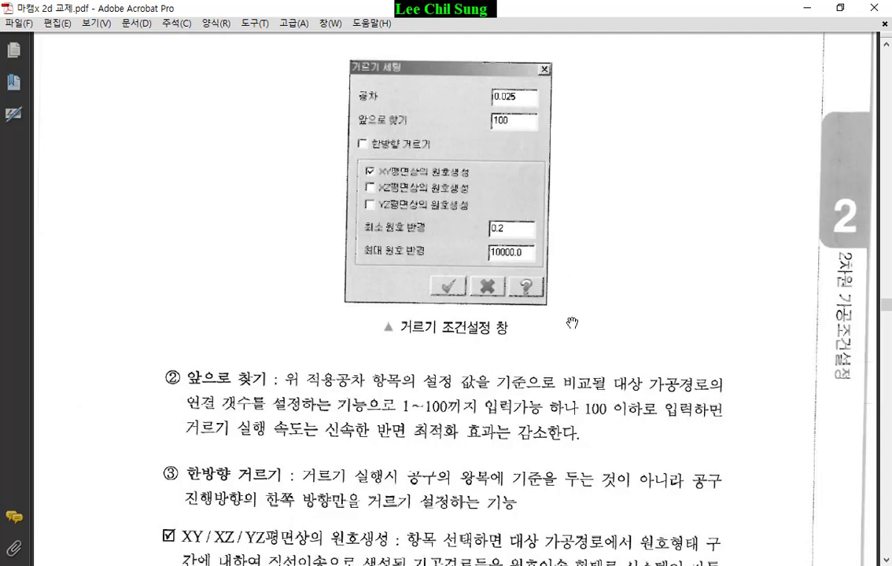
pyautogui.moveTo(571, 321); pyautogui.dragTo(572, 210)
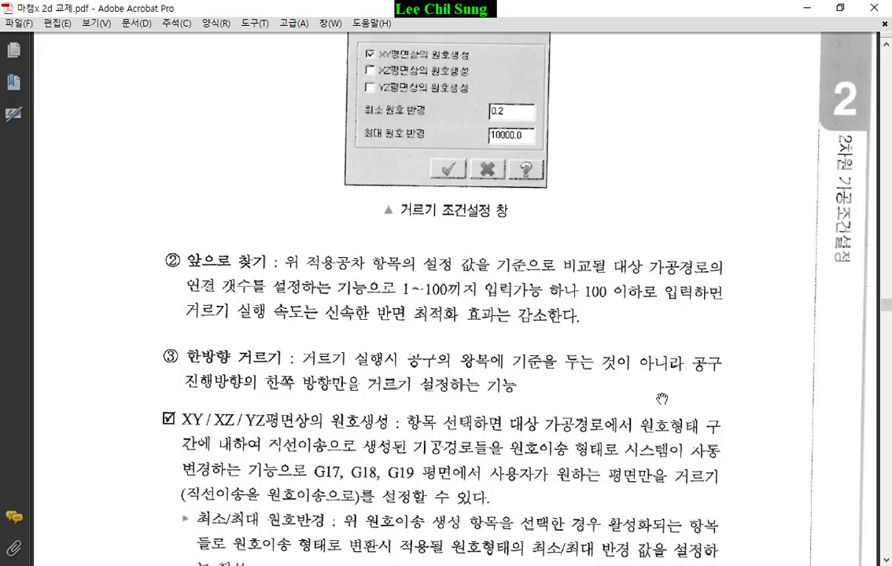
pyautogui.moveTo(508, 352); pyautogui.dragTo(563, 482)
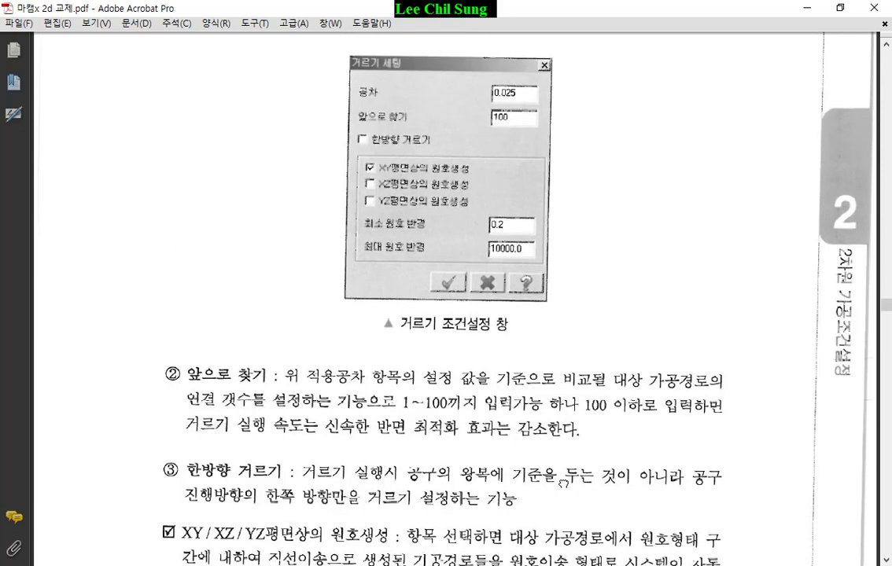
pyautogui.moveTo(563, 483); pyautogui.dragTo(564, 347)
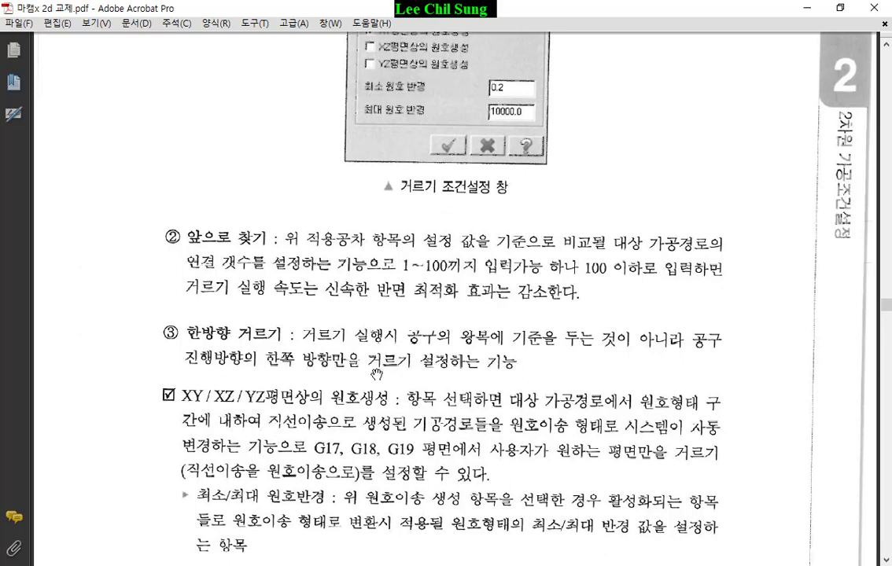
pyautogui.scroll(-4, 472, 354)
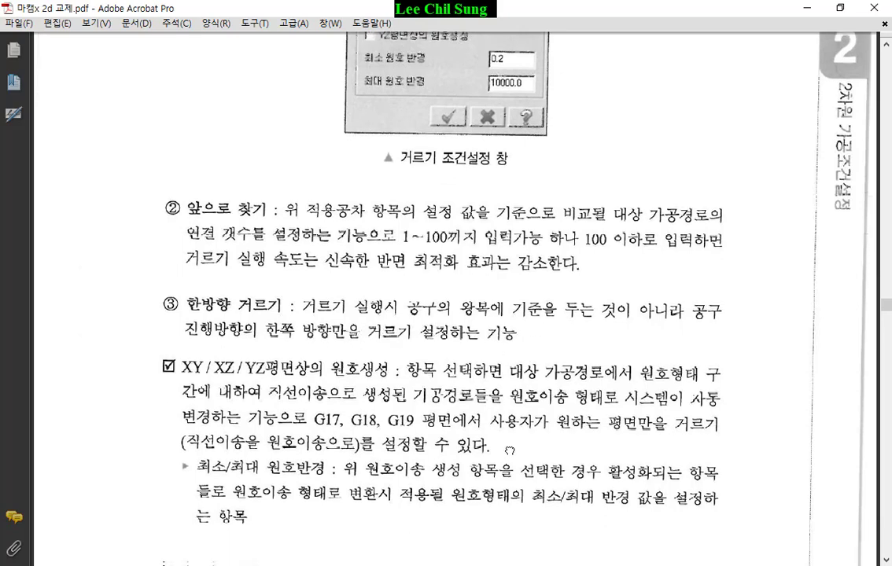
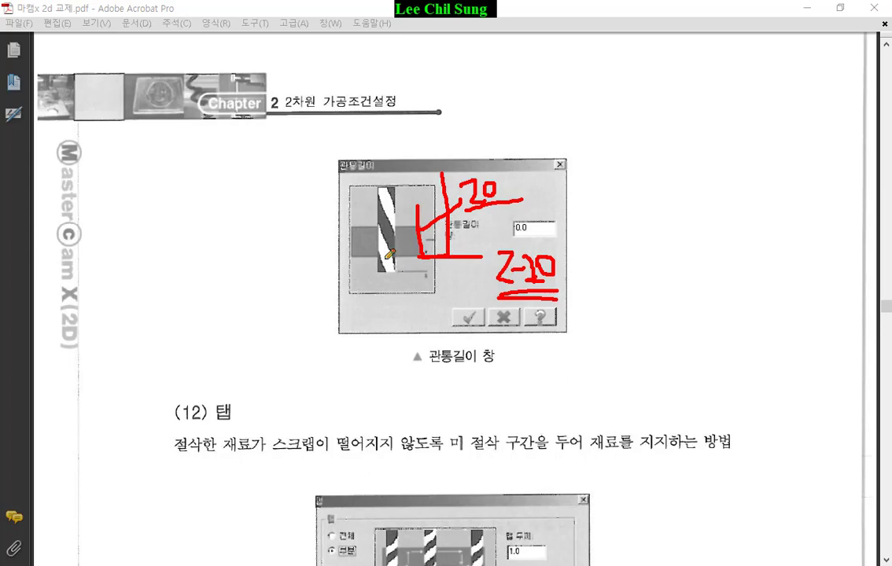
# Annotate the 관통길이 (break-through) figure: mark the bottom line, box the Z value and amount field, and write a boxed and emphasised 1 mm.
pyautogui.moveTo(344, 256); pyautogui.dragTo(356, 255)
pyautogui.moveTo(453, 256)
pyautogui.mouseDown()
pyautogui.moveTo(567, 254)
pyautogui.moveTo(553, 230)
pyautogui.moveTo(487, 289)
pyautogui.mouseUp()
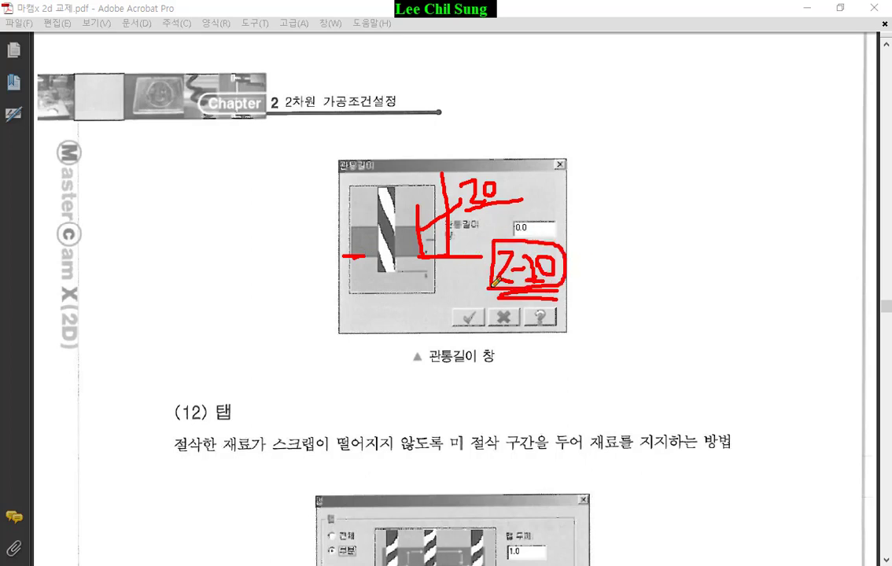
pyautogui.moveTo(627, 260)
pyautogui.mouseDown()
pyautogui.moveTo(627, 308)
pyautogui.moveTo(761, 322)
pyautogui.mouseUp()
pyautogui.moveTo(767, 343)
pyautogui.mouseDown()
pyautogui.moveTo(663, 335)
pyautogui.moveTo(617, 231)
pyautogui.moveTo(798, 328)
pyautogui.moveTo(790, 342)
pyautogui.mouseUp()
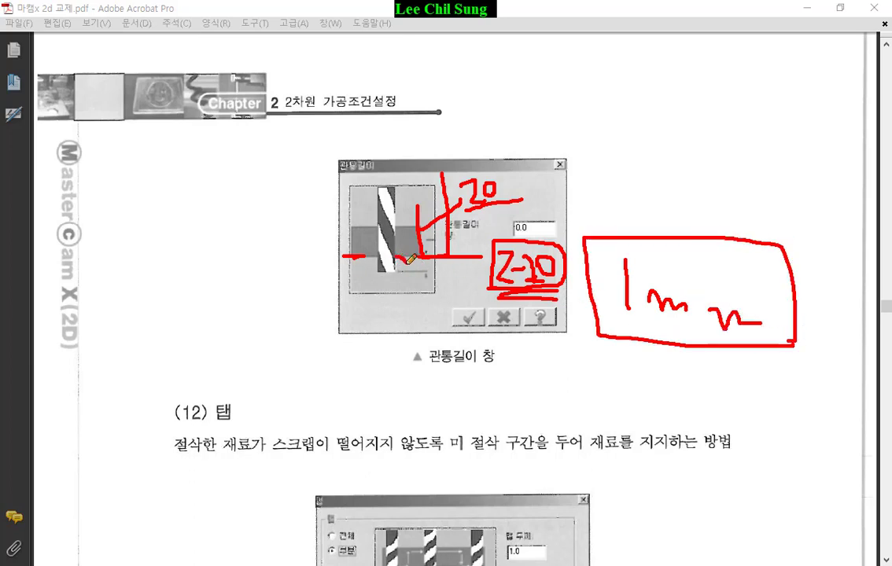
pyautogui.moveTo(396, 263); pyautogui.dragTo(399, 272)
pyautogui.moveTo(496, 211)
pyautogui.mouseDown()
pyautogui.moveTo(578, 225)
pyautogui.moveTo(493, 235)
pyautogui.mouseUp()
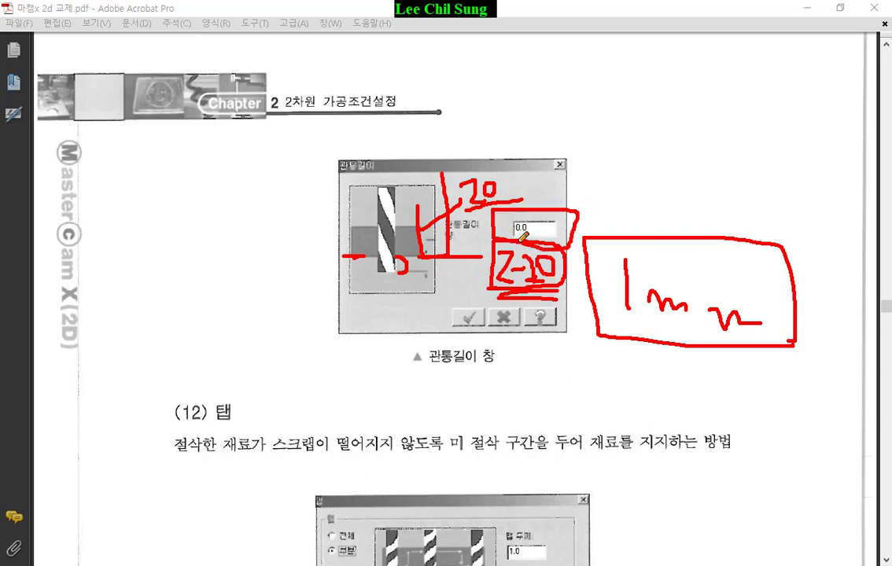
pyautogui.moveTo(538, 160); pyautogui.dragTo(536, 192)
pyautogui.moveTo(629, 338)
pyautogui.mouseDown()
pyautogui.moveTo(621, 251)
pyautogui.moveTo(635, 337)
pyautogui.mouseUp()
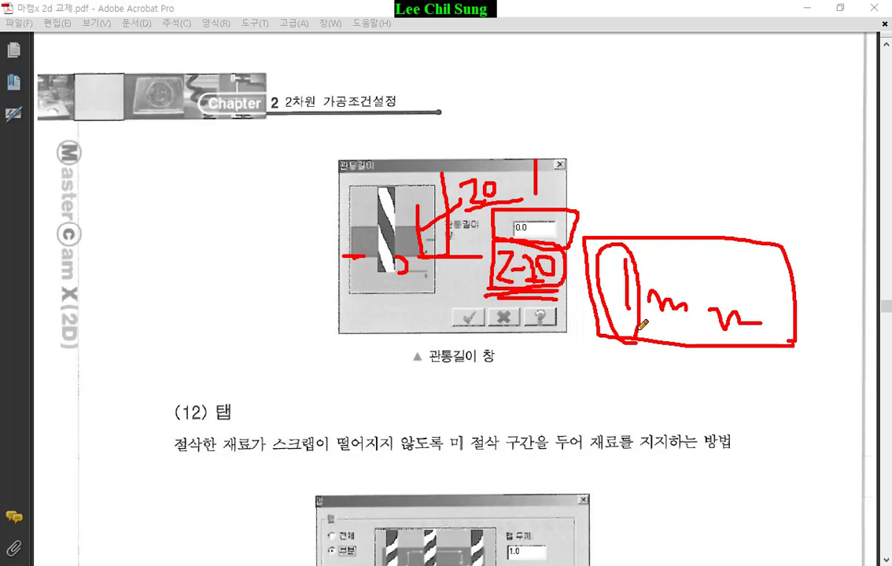
pyautogui.moveTo(605, 336)
pyautogui.mouseDown()
pyautogui.moveTo(593, 261)
pyautogui.moveTo(690, 229)
pyautogui.moveTo(777, 241)
pyautogui.moveTo(787, 329)
pyautogui.moveTo(630, 324)
pyautogui.mouseUp()
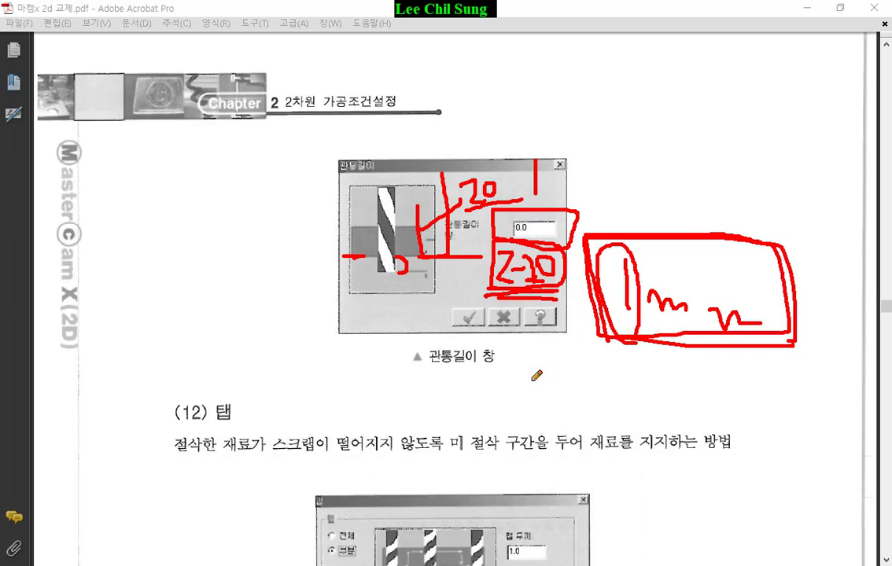
# Write Z-21 with its final digit ringed, cross out the 관통길이 figure, and close the screen annotation.
pyautogui.moveTo(523, 377)
pyautogui.mouseDown()
pyautogui.moveTo(560, 370)
pyautogui.moveTo(549, 414)
pyautogui.mouseUp()
pyautogui.moveTo(555, 407)
pyautogui.mouseDown()
pyautogui.moveTo(582, 407)
pyautogui.moveTo(589, 417)
pyautogui.moveTo(623, 405)
pyautogui.moveTo(672, 441)
pyautogui.moveTo(668, 360)
pyautogui.moveTo(637, 454)
pyautogui.mouseUp()
pyautogui.moveTo(691, 335)
pyautogui.mouseDown()
pyautogui.moveTo(695, 417)
pyautogui.moveTo(764, 422)
pyautogui.mouseUp()
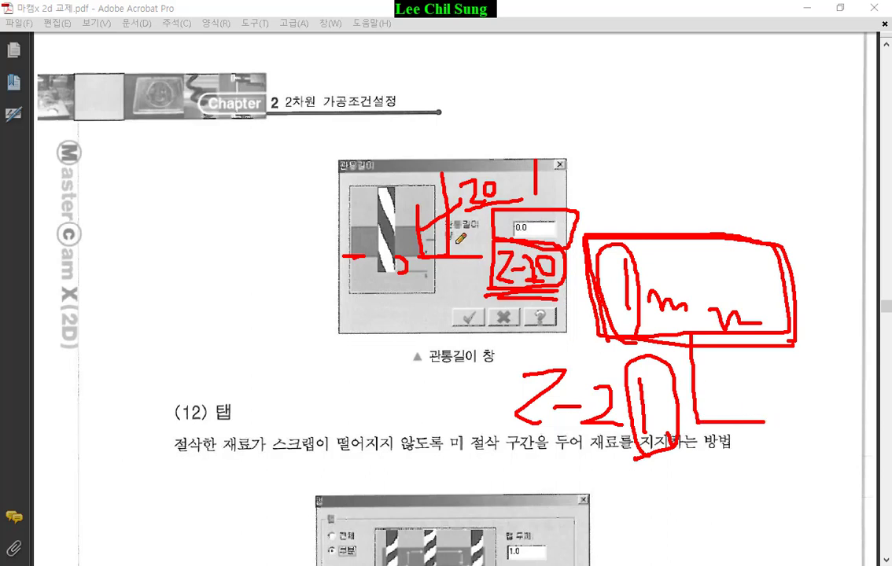
pyautogui.moveTo(424, 262)
pyautogui.mouseDown()
pyautogui.moveTo(428, 277)
pyautogui.moveTo(419, 277)
pyautogui.mouseUp()
pyautogui.moveTo(548, 118); pyautogui.dragTo(371, 287)
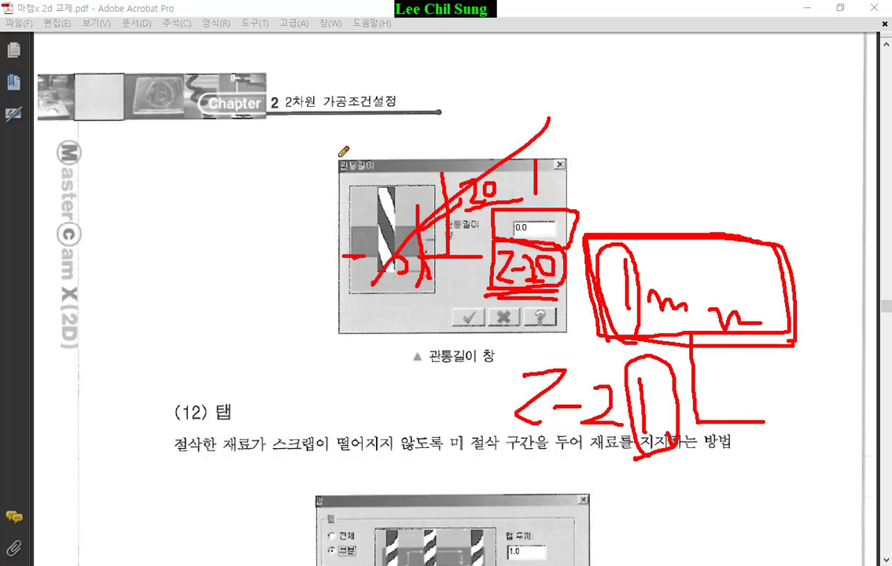
pyautogui.moveTo(336, 143); pyautogui.dragTo(542, 321)
pyautogui.rightClick(651, 178)
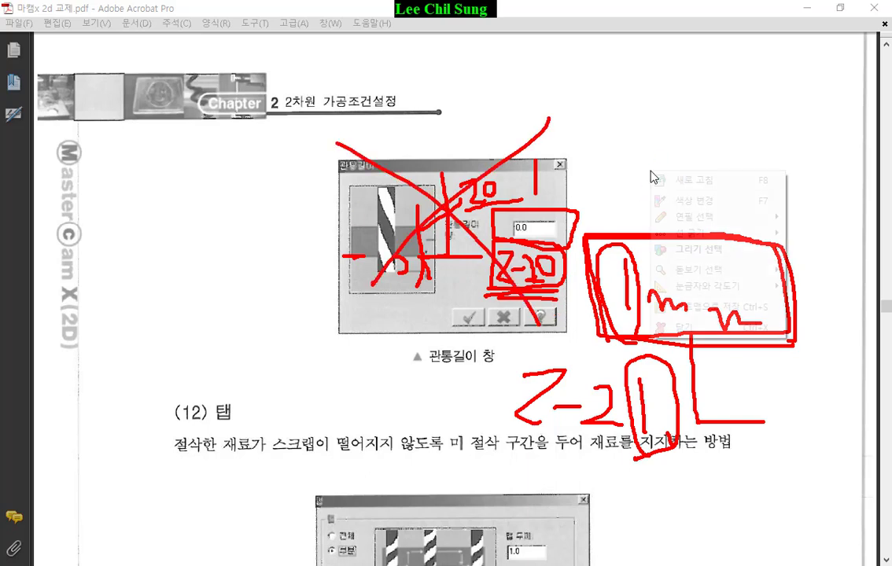
pyautogui.click(699, 327)
# Switch to Mastercam, open the parameters of contour operation 1, and view its break-through (관통) settings.
pyautogui.hotkey('alt', 'Tab')
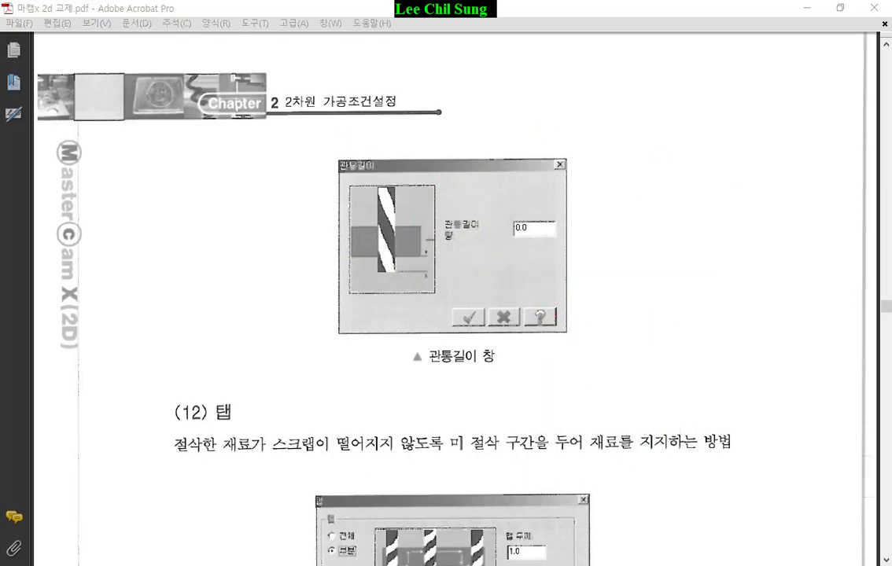
pyautogui.click(87, 221)
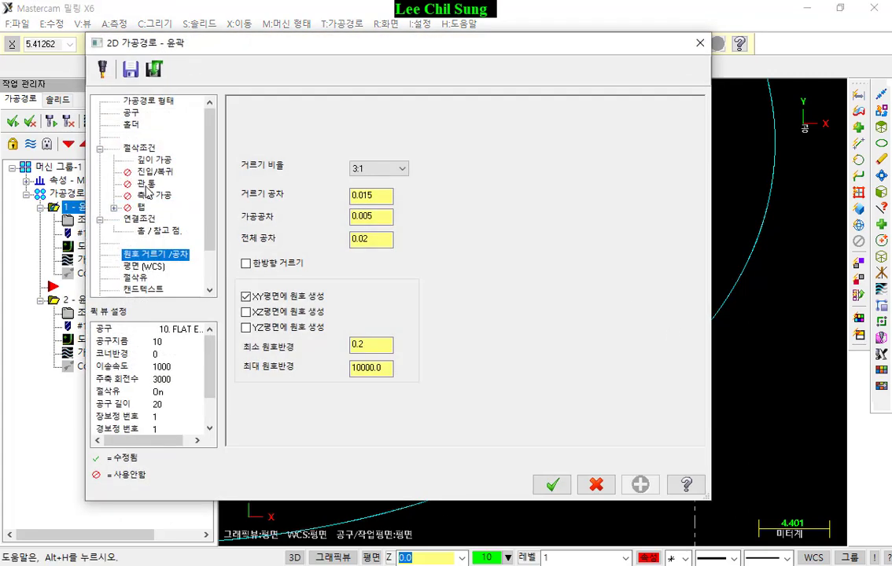
pyautogui.click(140, 183)
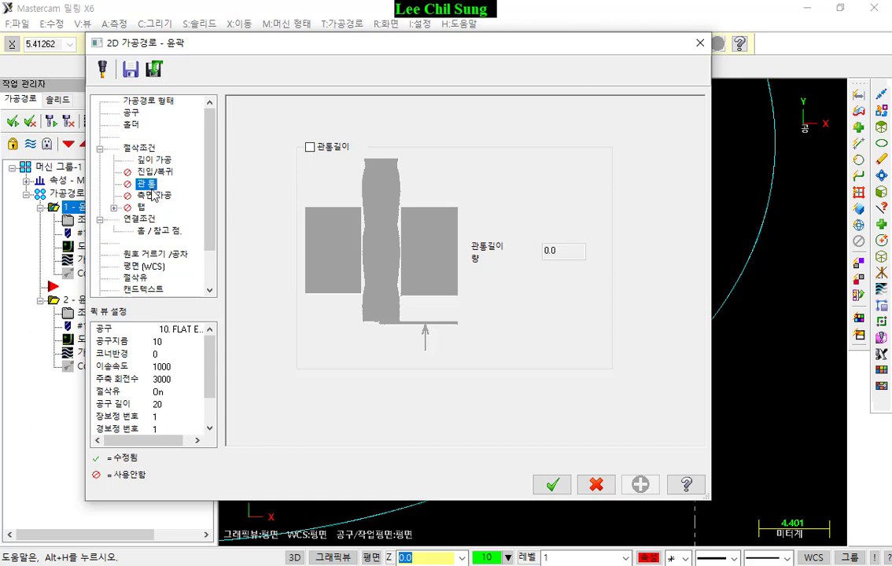
# Try a floor stock (바닥면 가공여유) of -1 for the contour operation, and reset it to 0.
pyautogui.click(140, 148)
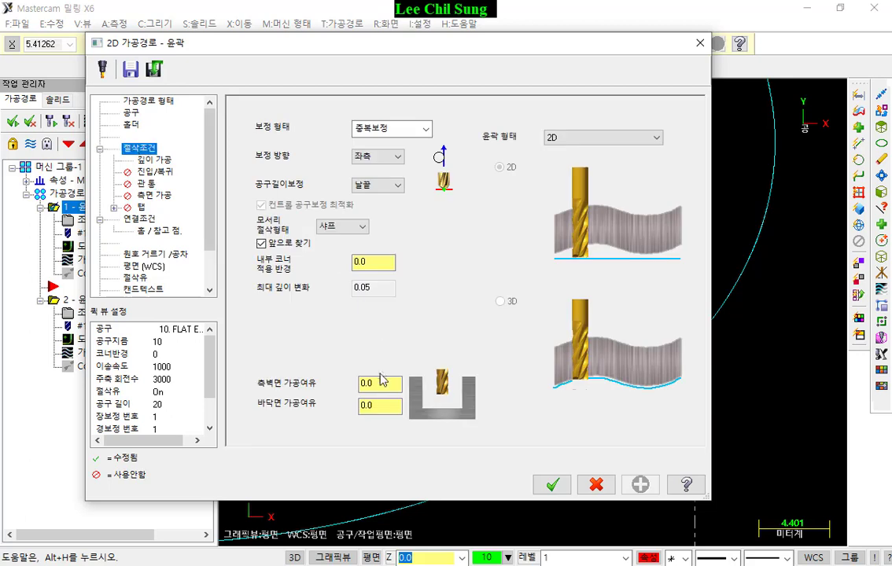
pyautogui.doubleClick(390, 405)
pyautogui.write('-1')
pyautogui.press('Return')
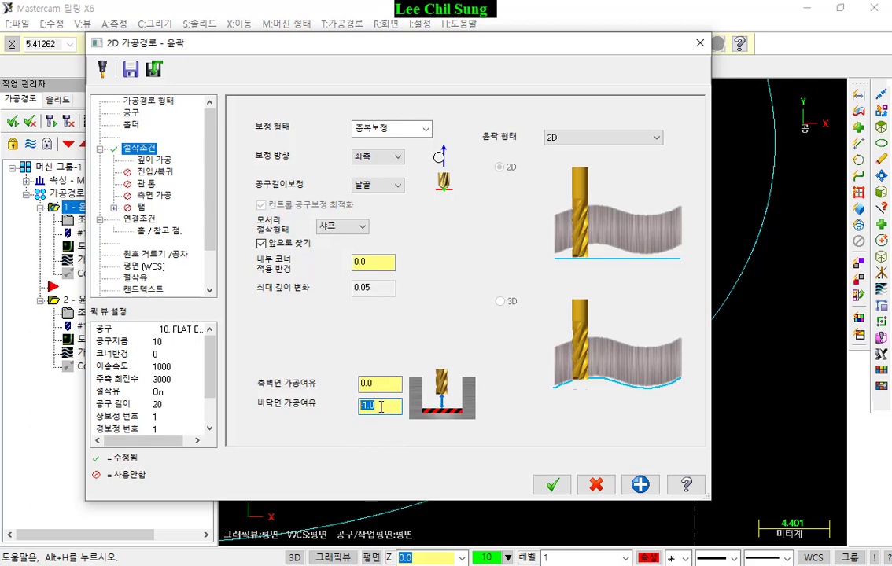
pyautogui.write('0')
# Set the contour operation's machining depth (가공깊이) to -6.
pyautogui.click(147, 221)
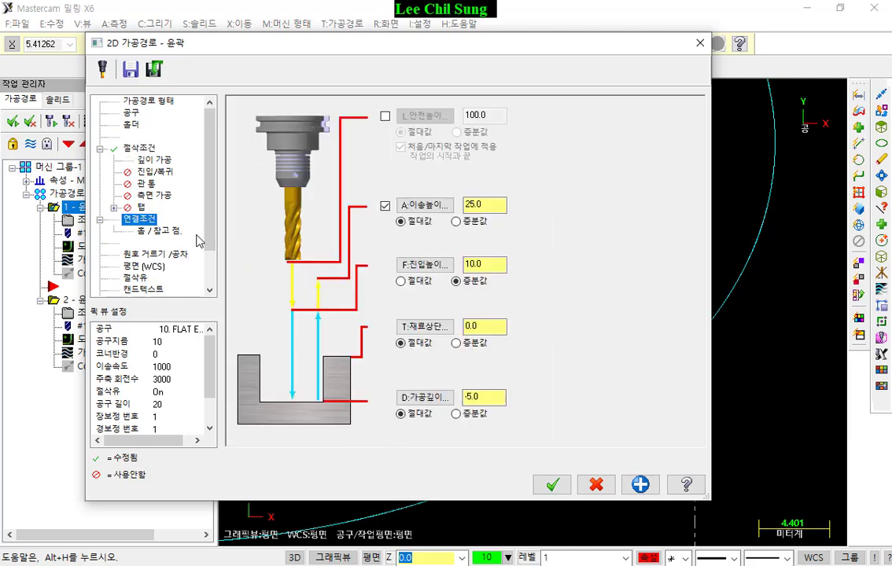
pyautogui.click(496, 398)
pyautogui.press('Return')
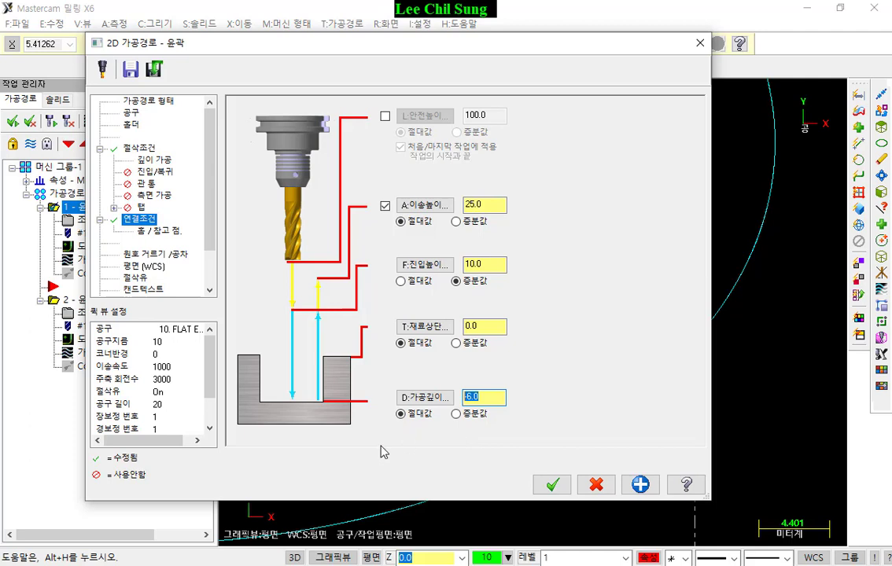
# Enable the break-through length (관통길이) for the contour operation and set its amount to 1.
pyautogui.click(145, 183)
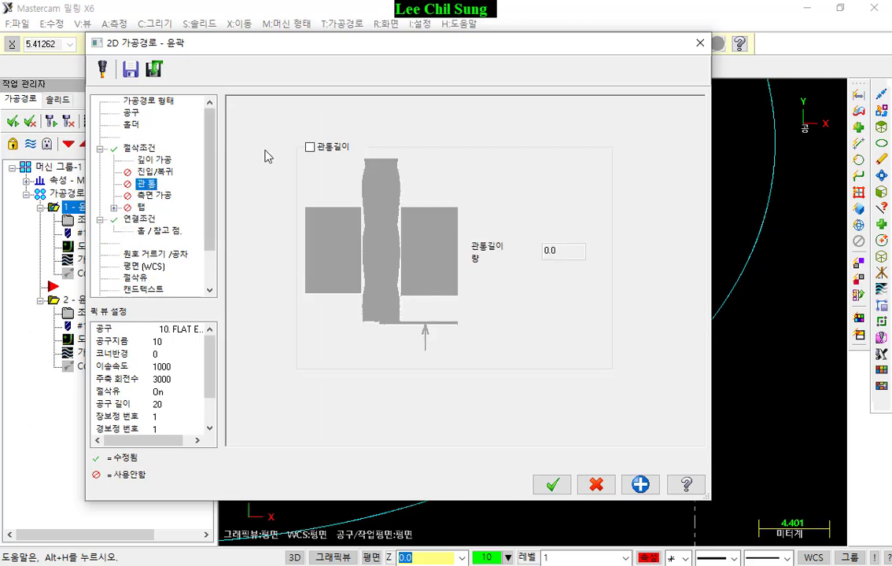
pyautogui.click(272, 139)
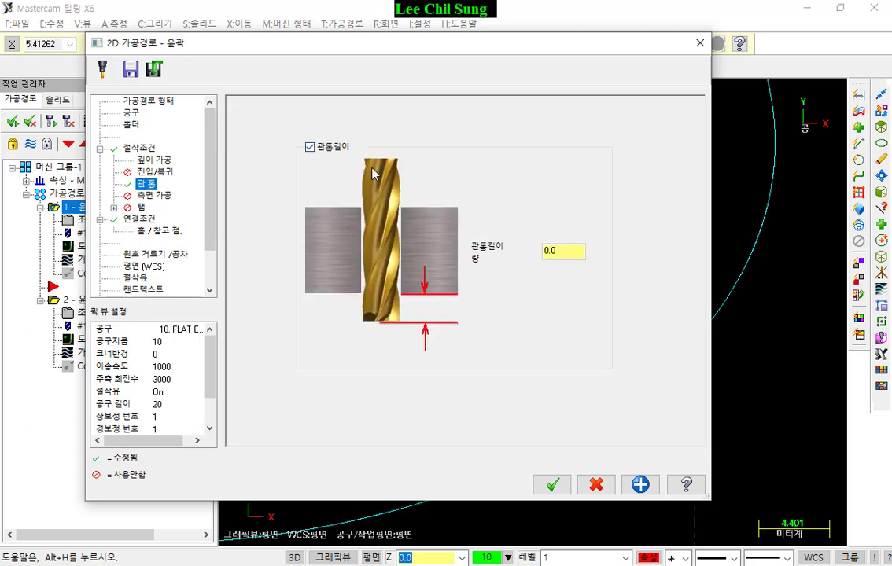
pyautogui.press('Tab')
pyautogui.write('1')
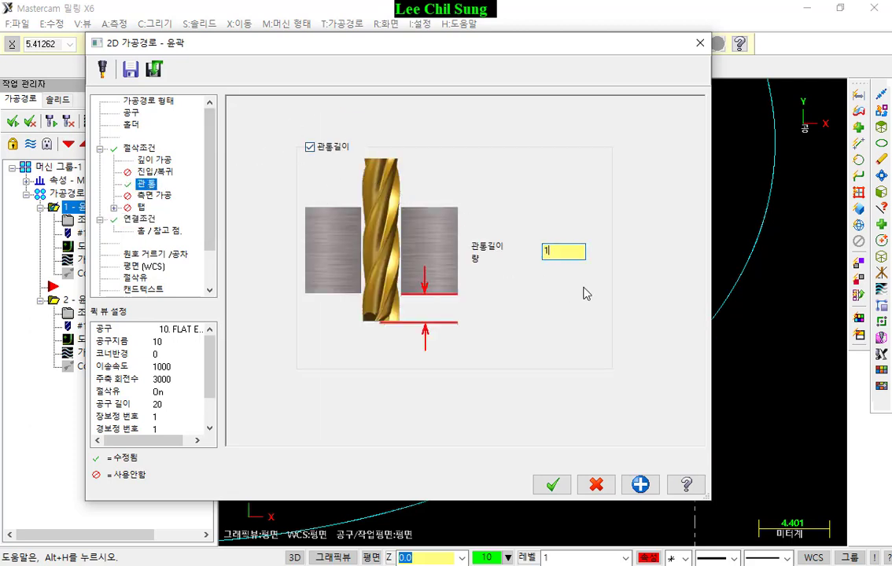
# Check the floor stock, set the machining depth (가공깊이) to -5, and accept the contour parameters.
pyautogui.click(139, 148)
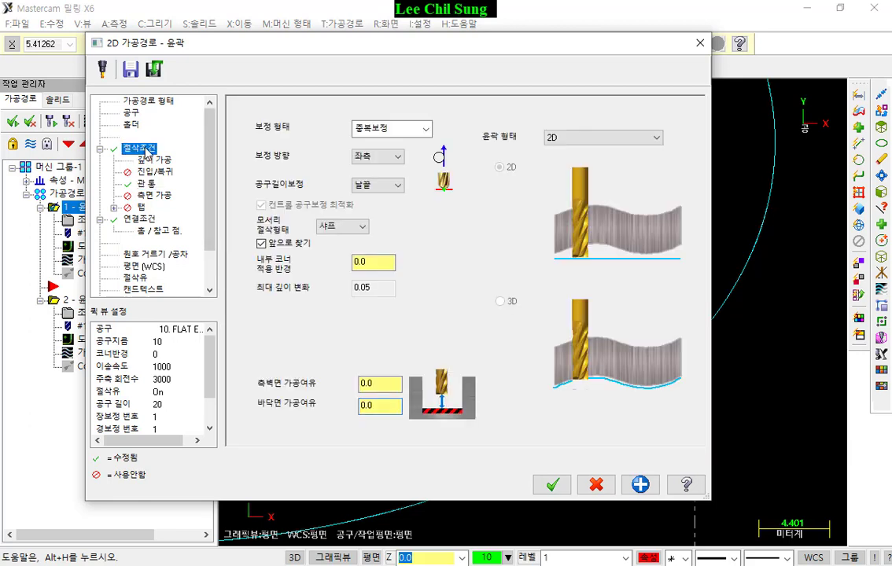
pyautogui.click(370, 406)
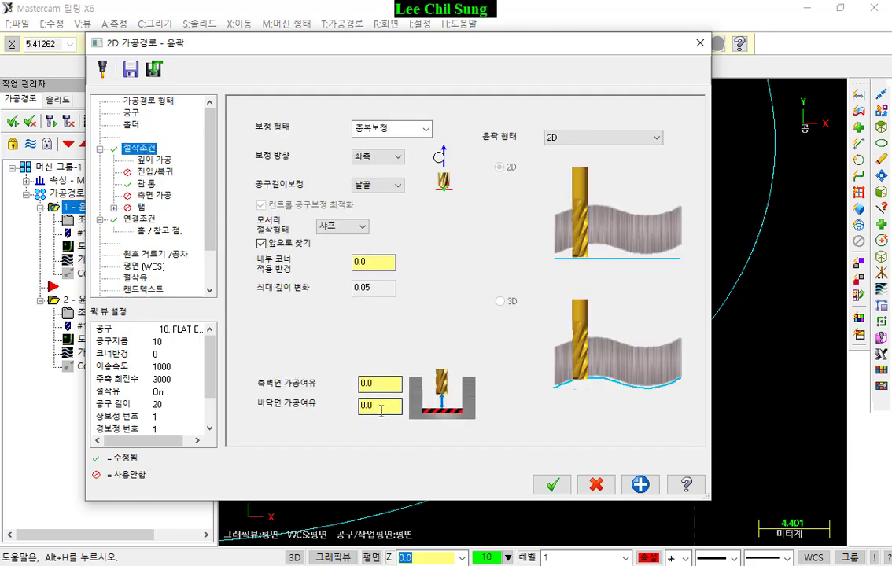
pyautogui.click(148, 220)
pyautogui.doubleClick(488, 398)
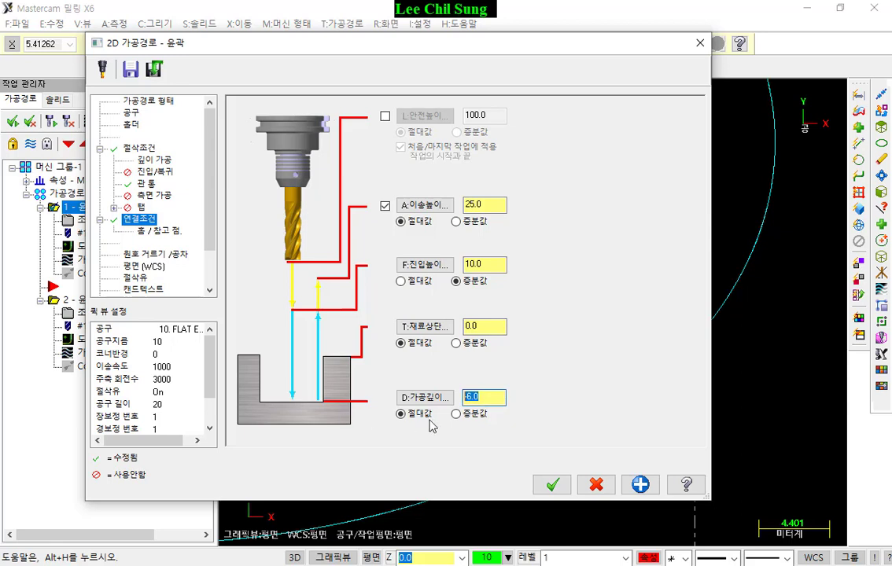
pyautogui.write('-')
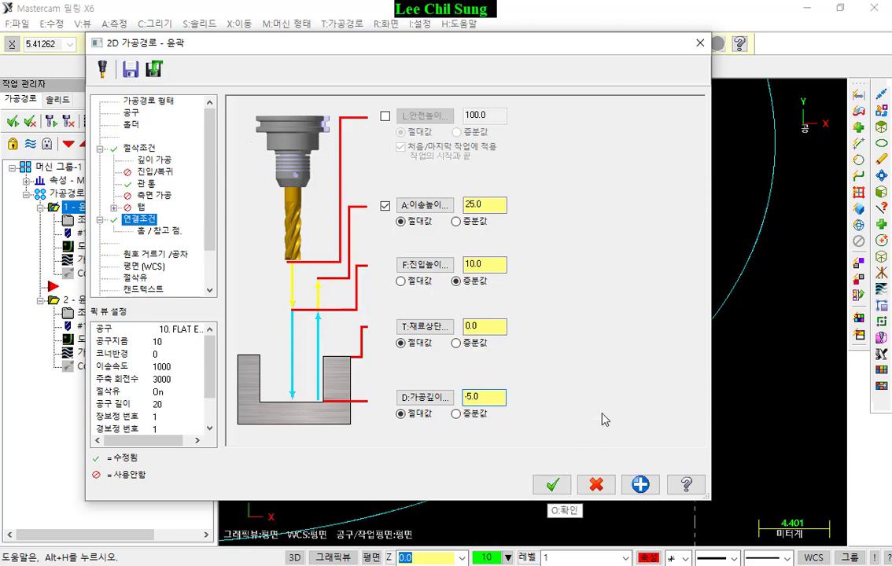
pyautogui.click(553, 485)
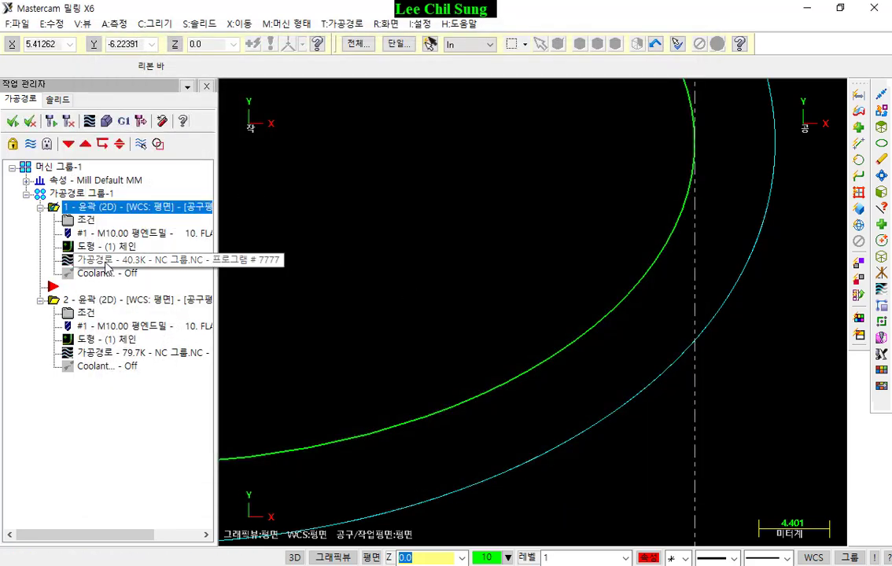
# Backplot contour operation 1 to its end, check the Z depth of an arc on the lowest pass, and close the backplot.
pyautogui.click(105, 262)
pyautogui.scroll(-5, 676, 343)
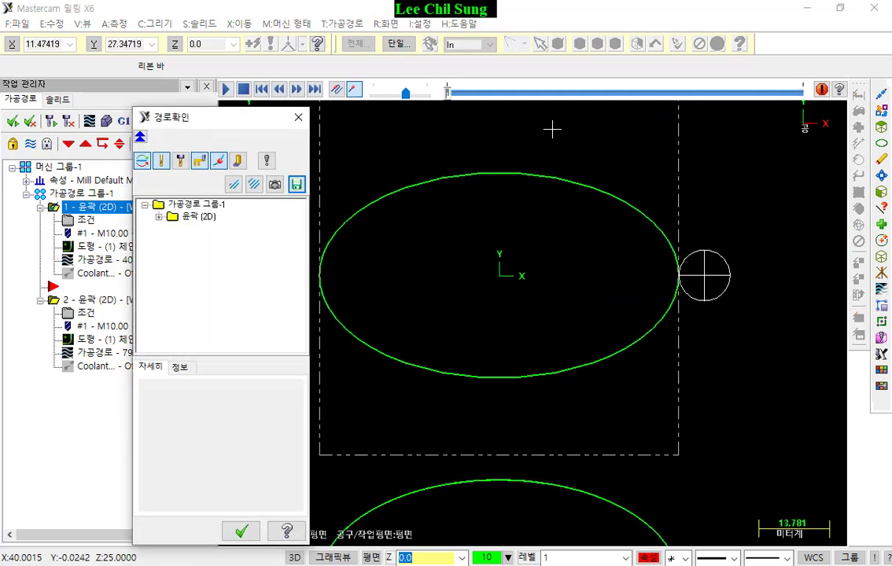
pyautogui.moveTo(535, 342)
pyautogui.mouseDown(button='middle')
pyautogui.moveTo(520, 232)
pyautogui.moveTo(501, 270)
pyautogui.moveTo(499, 262)
pyautogui.mouseUp(button='middle')
pyautogui.moveTo(448, 92)
pyautogui.mouseDown()
pyautogui.moveTo(667, 83)
pyautogui.moveTo(815, 88)
pyautogui.mouseUp()
pyautogui.scroll(7, 711, 351)
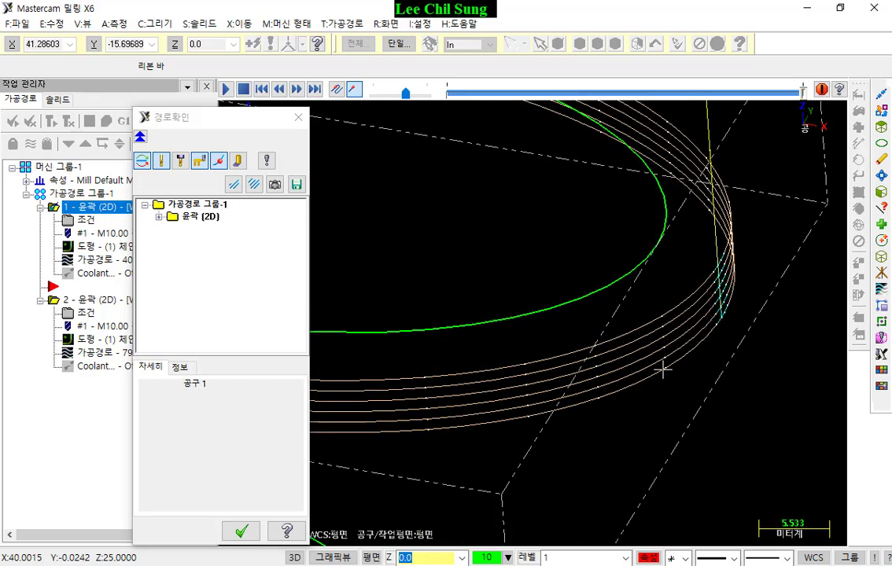
pyautogui.click(663, 370)
pyautogui.scroll(4, 700, 412)
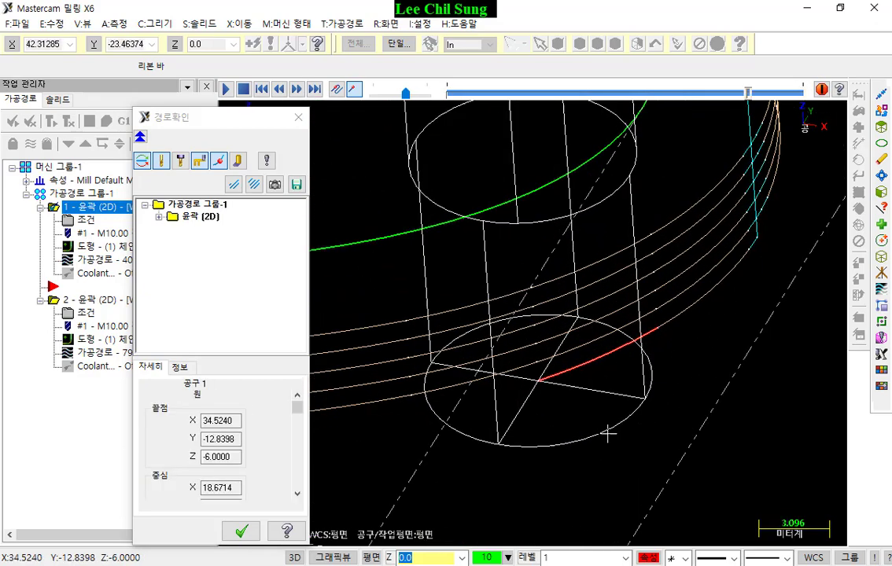
pyautogui.click(206, 457)
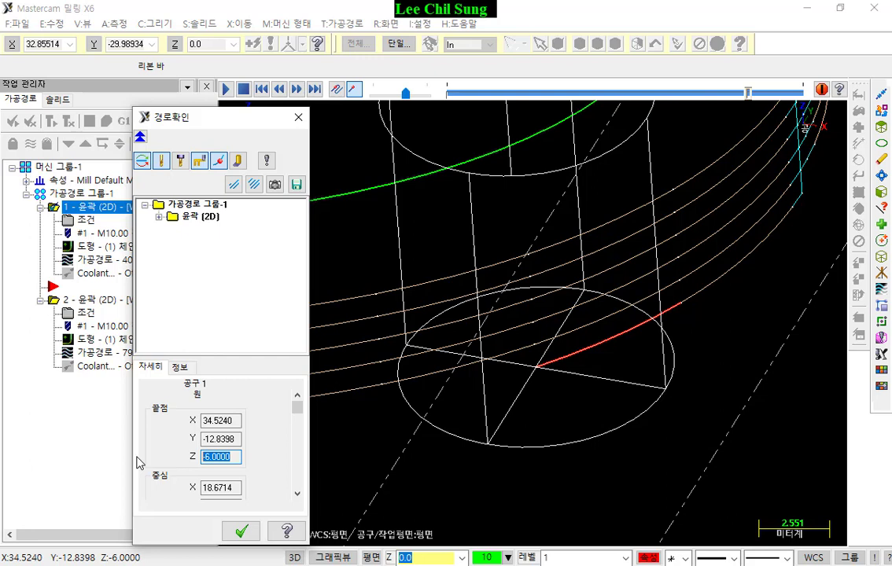
pyautogui.click(298, 119)
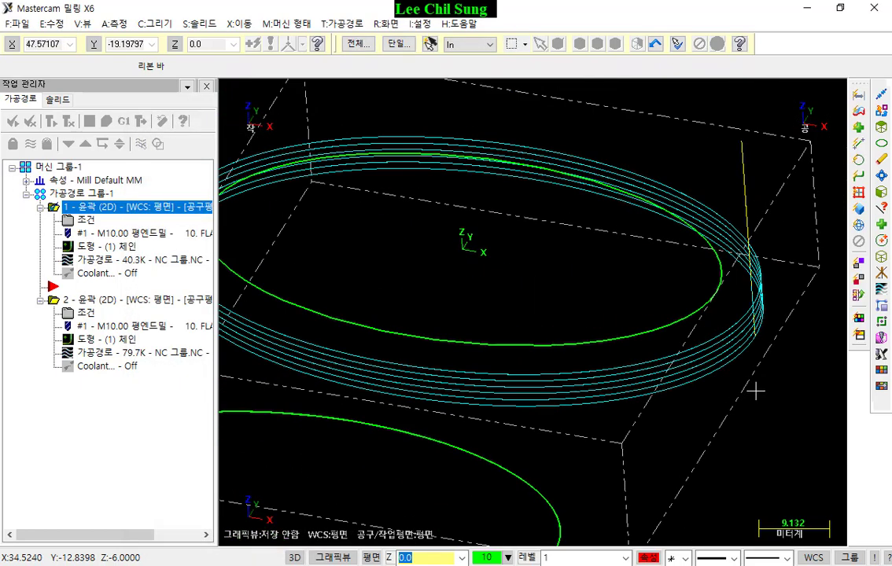
# Switch to the textbook PDF in Adobe Acrobat, read section (12) on tabs (탭), and return to Mastercam.
pyautogui.scroll(-5, 617, 354)
pyautogui.scroll(1, 472, 323)
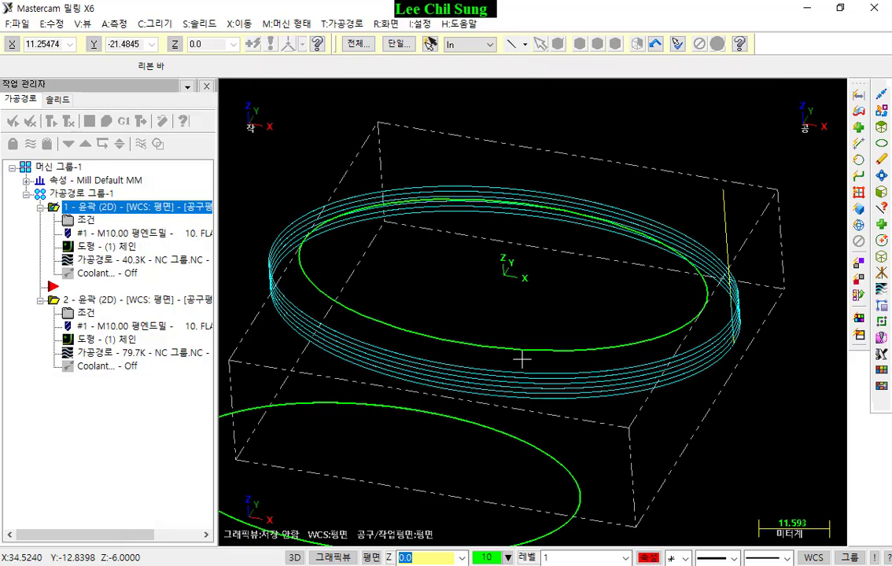
pyautogui.hotkey('alt', 'Tab')
pyautogui.scroll(-5, 676, 288)
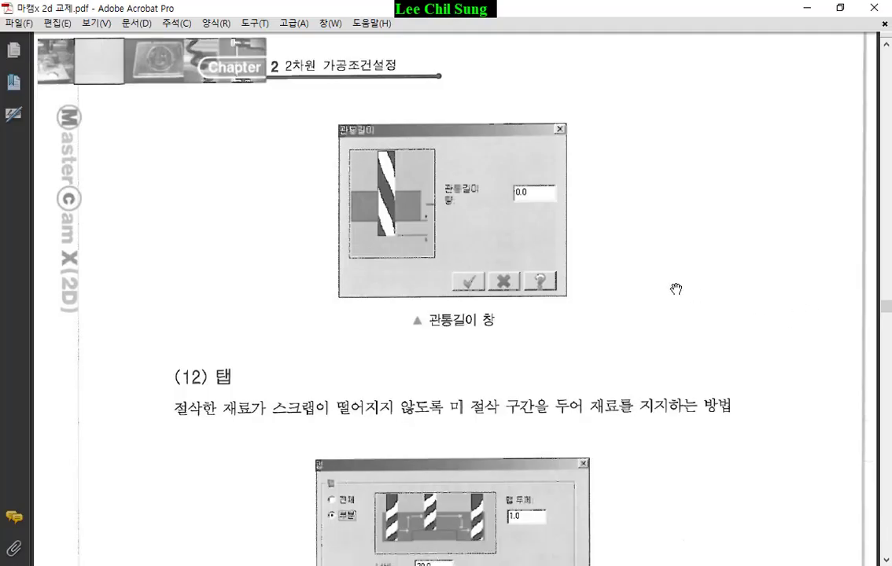
pyautogui.scroll(-3, 677, 289)
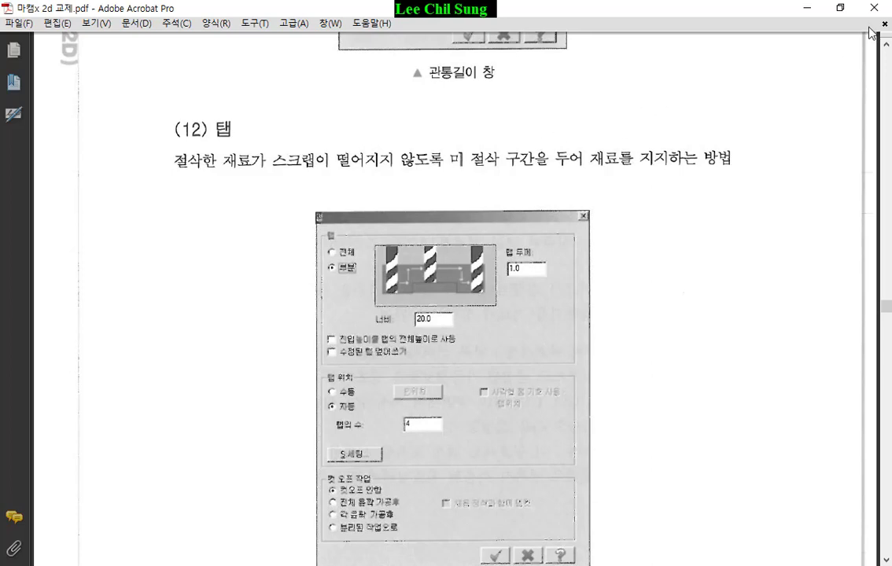
pyautogui.click(806, 8)
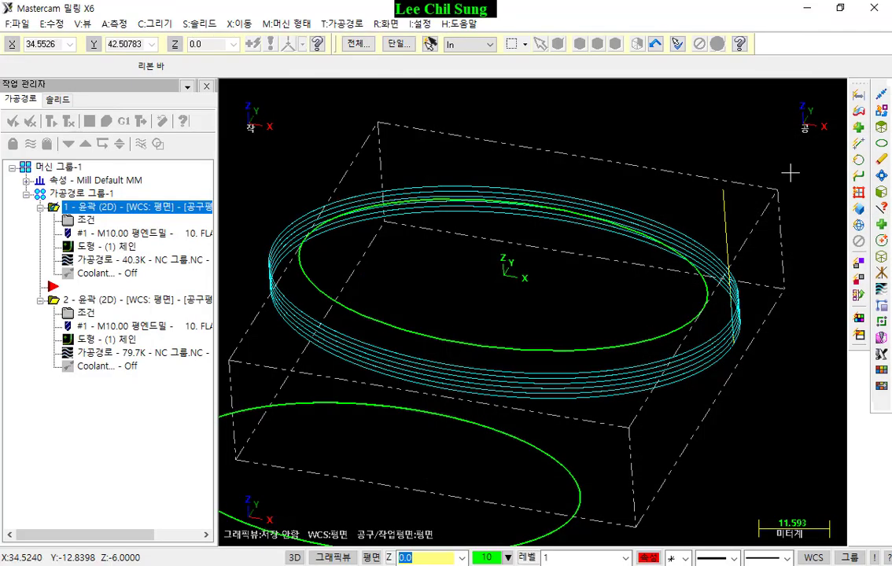
# Set the rectangular stock's Y and X sizes to 200 in the machine group's stock setup (재료 설정).
pyautogui.scroll(-4, 736, 258)
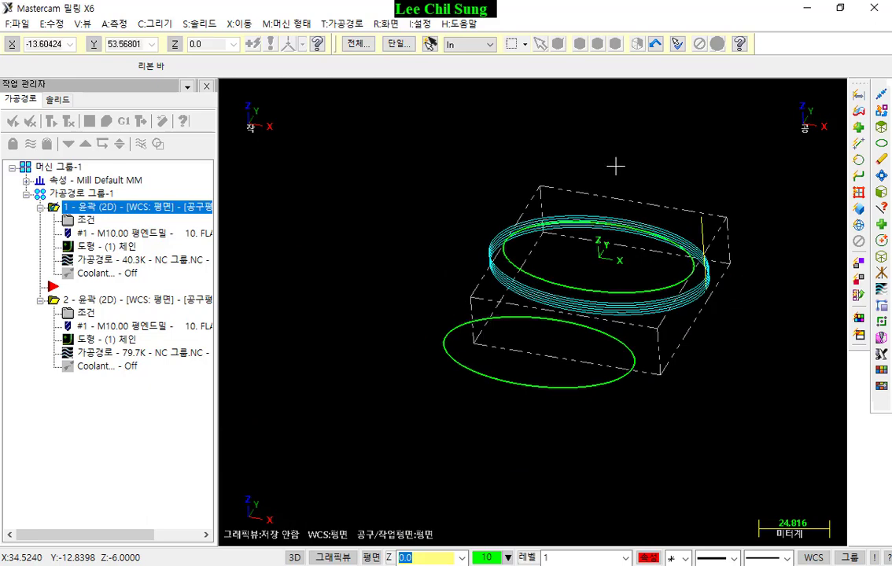
pyautogui.hotkey('alt', '2')
pyautogui.hotkey('alt', '1')
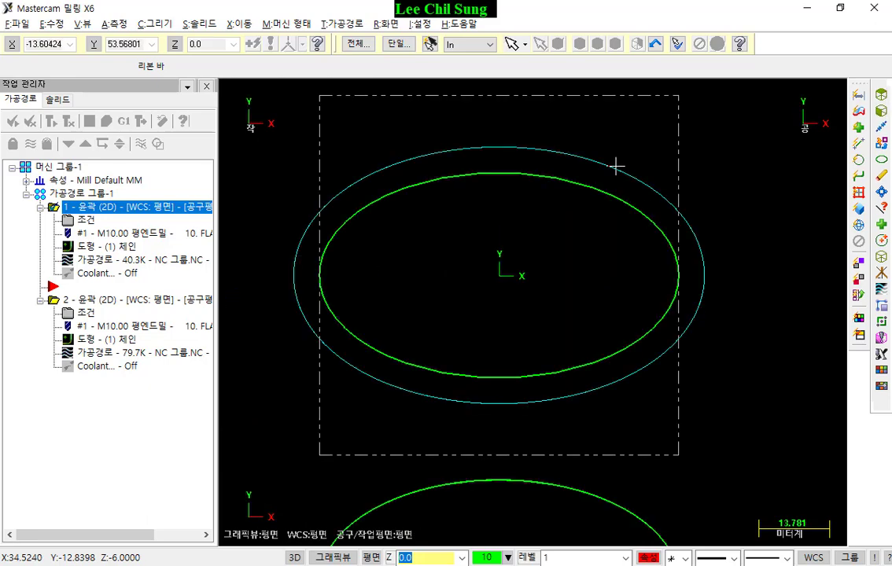
pyautogui.scroll(-4, 683, 278)
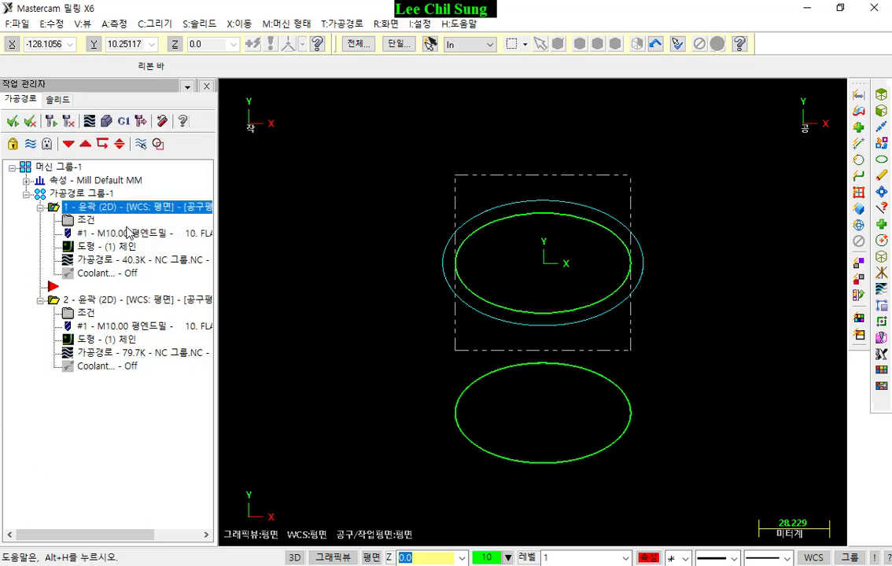
pyautogui.scroll(2, 586, 264)
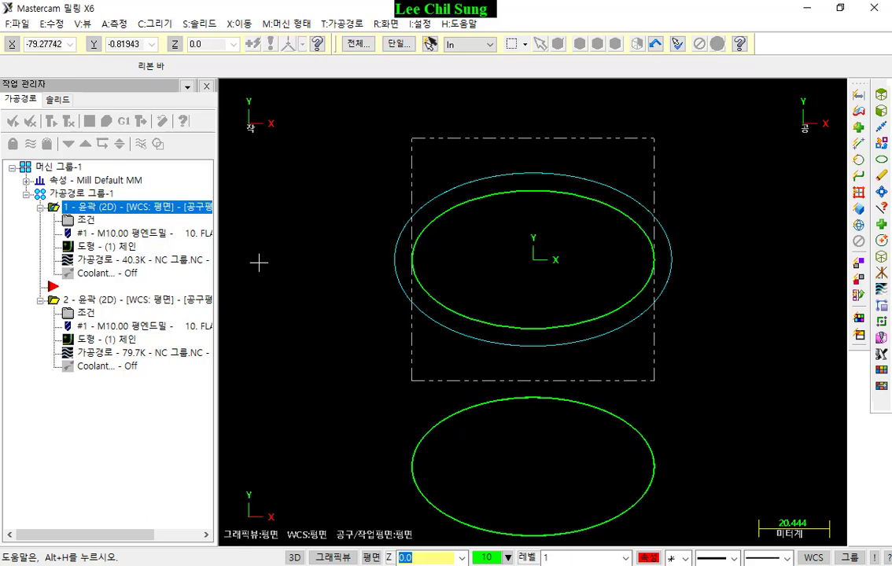
pyautogui.click(27, 181)
pyautogui.click(82, 221)
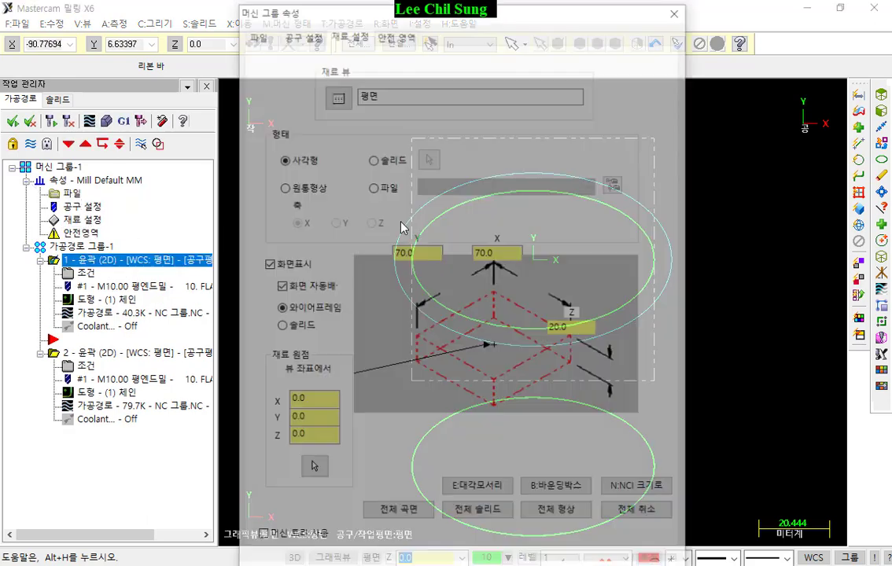
pyautogui.doubleClick(417, 252)
pyautogui.write('200')
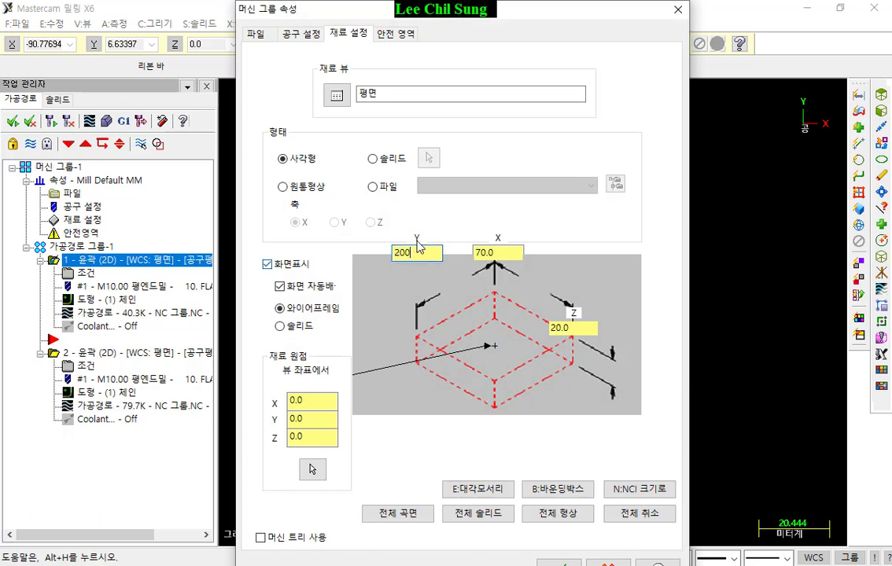
pyautogui.click(502, 254)
pyautogui.write('2')
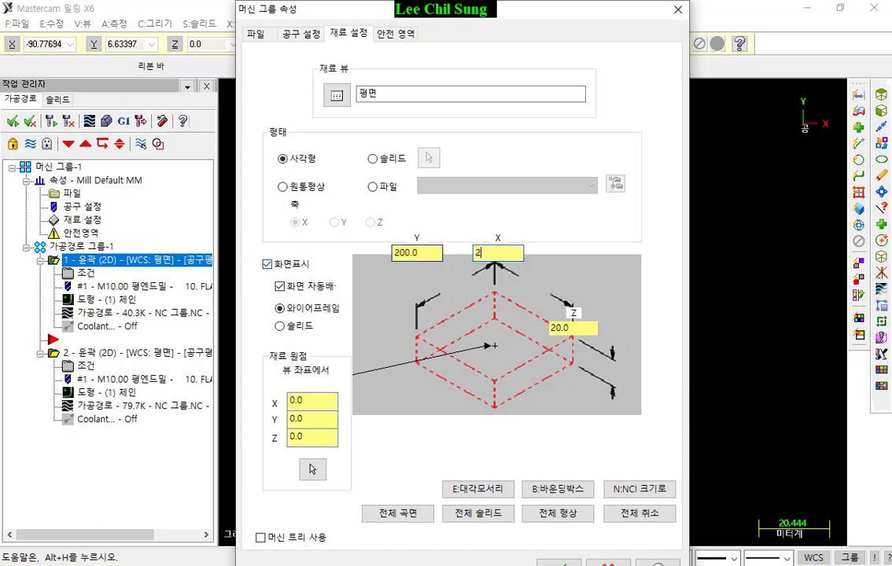
pyautogui.write('00')
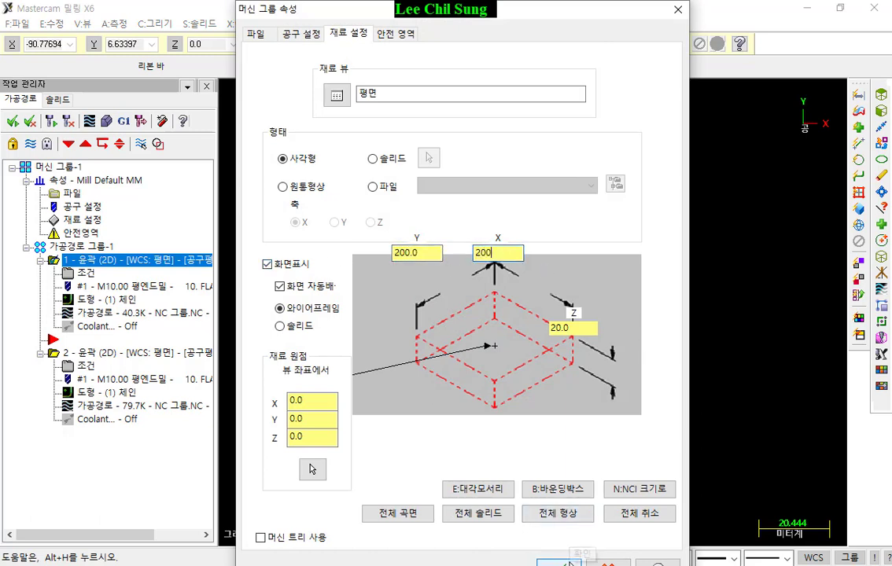
pyautogui.press('Return')
# Set the stock's Z thickness to 10 in the machine group's stock setup (재료 설정).
pyautogui.scroll(-4, 641, 320)
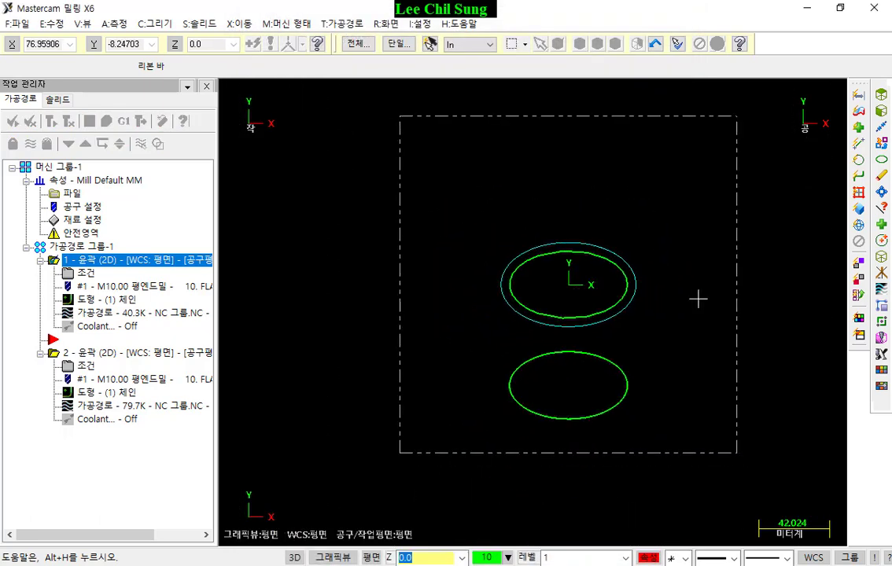
pyautogui.moveTo(531, 402)
pyautogui.mouseDown(button='middle')
pyautogui.moveTo(540, 276)
pyautogui.moveTo(454, 313)
pyautogui.moveTo(623, 261)
pyautogui.mouseUp(button='middle')
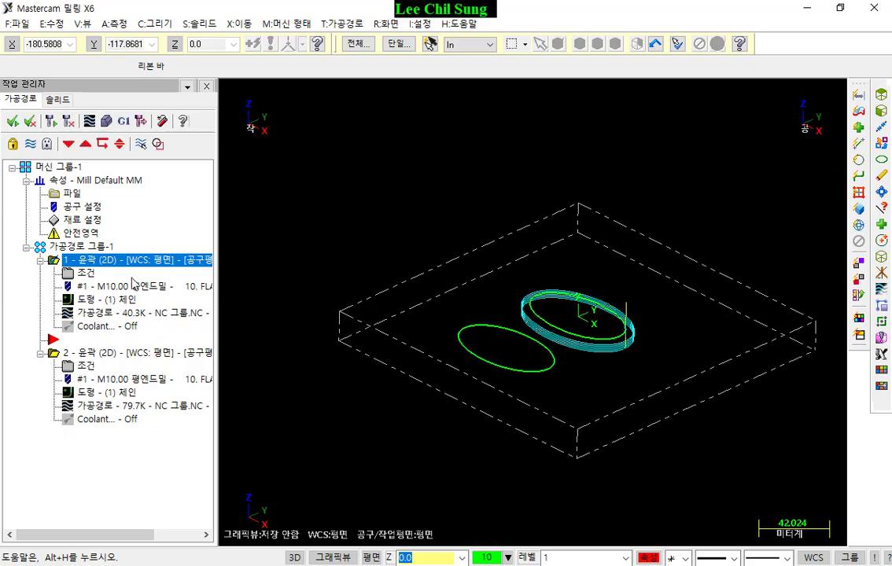
pyautogui.click(82, 219)
pyautogui.doubleClick(569, 329)
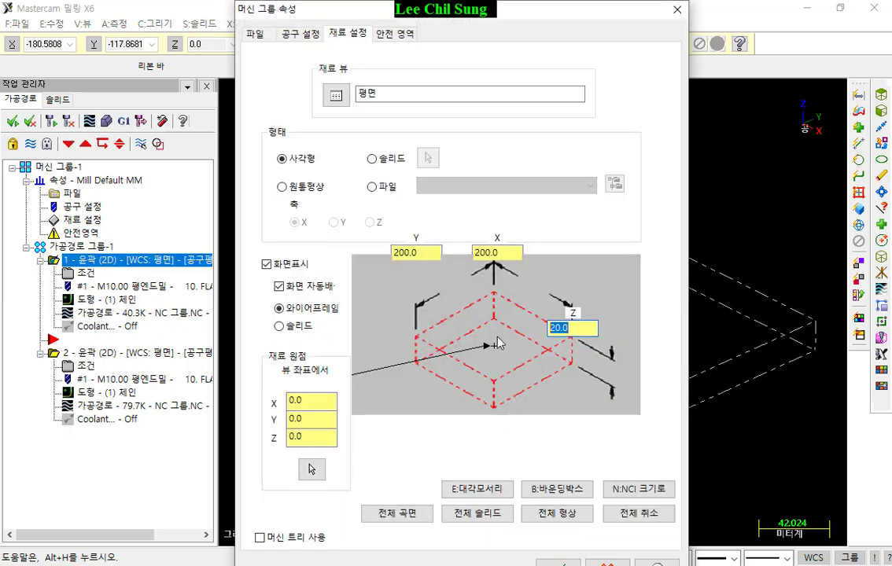
pyautogui.write('10')
pyautogui.press('Tab')
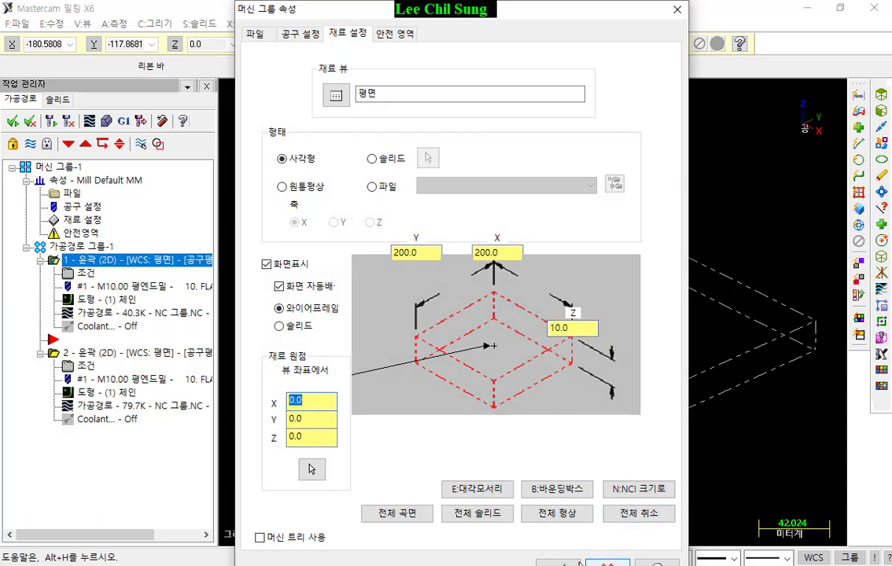
pyautogui.press('Return')
# Set contour operation 1's machining depth (가공깊이) to -10 and regenerate its toolpath.
pyautogui.scroll(2, 664, 393)
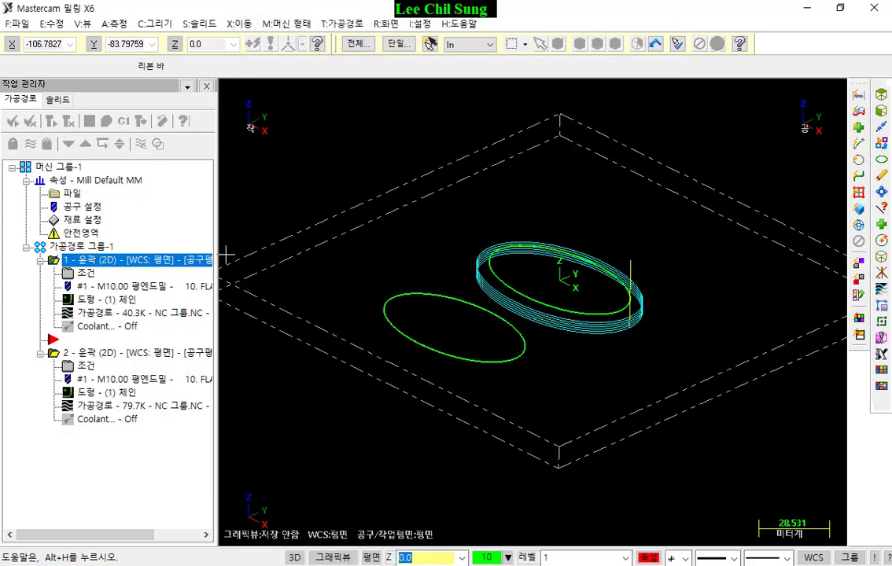
pyautogui.click(88, 272)
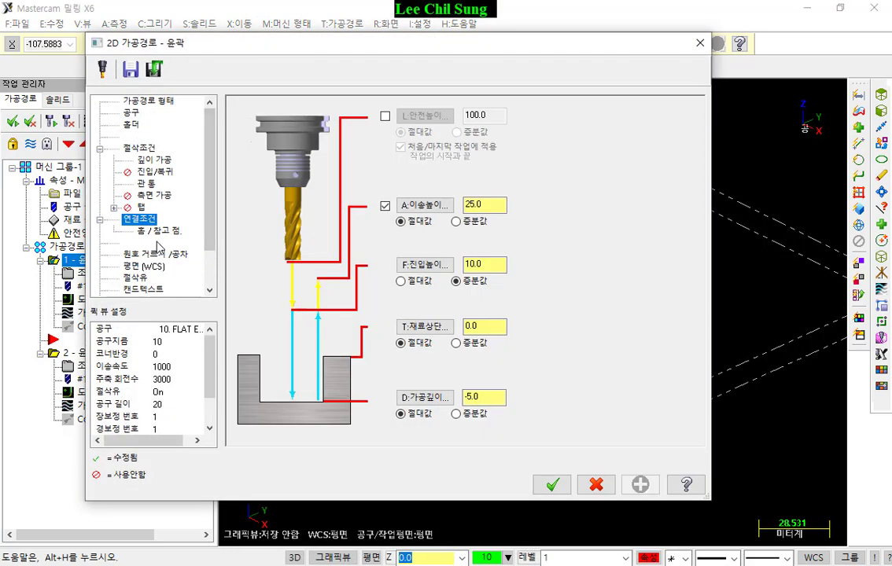
pyautogui.doubleClick(475, 397)
pyautogui.write('-10')
pyautogui.click(552, 485)
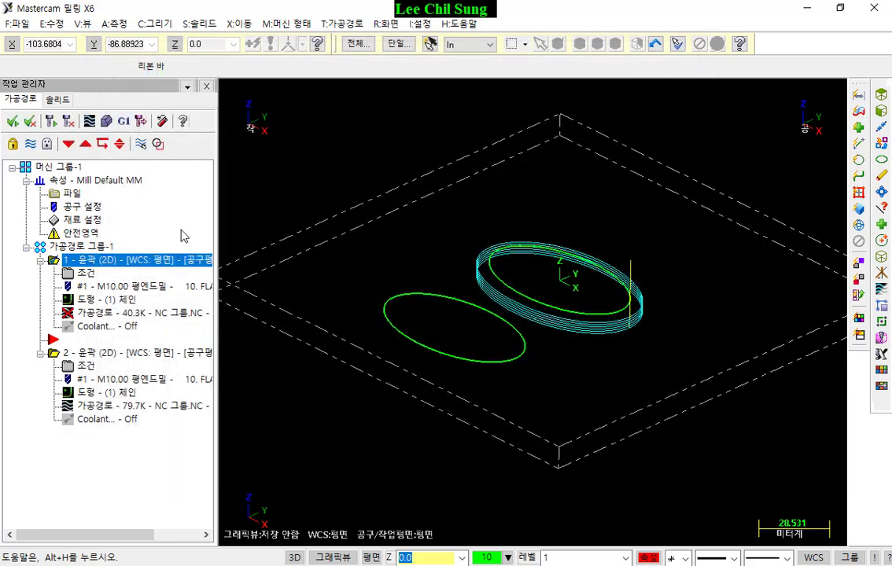
pyautogui.click(50, 120)
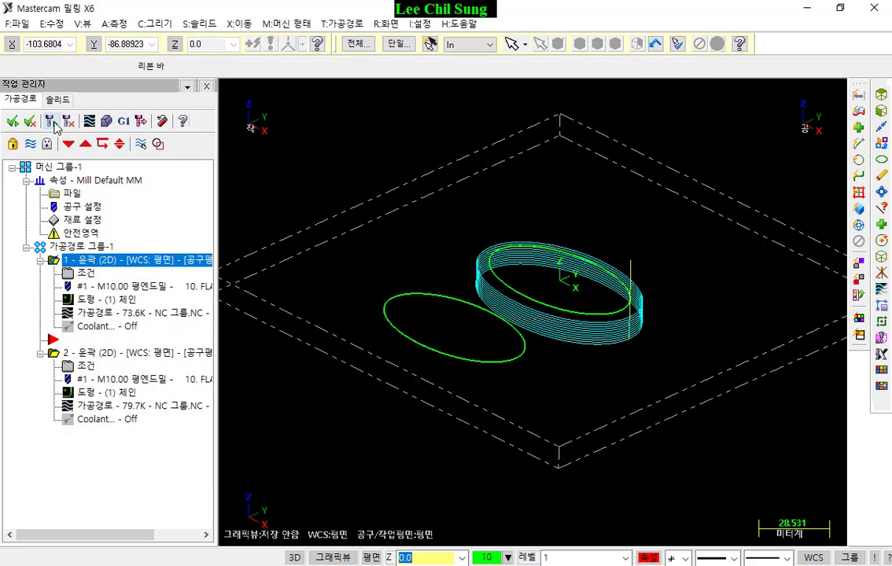
# Run the solid machining simulation (모의가공) of contour operation 1 with display quality raised, and examine the cut through the stock.
pyautogui.click(143, 143)
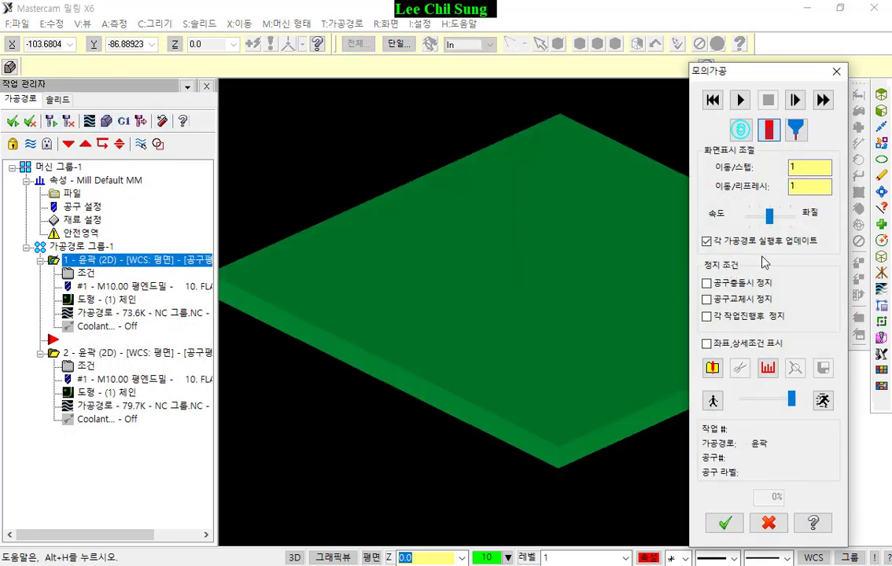
pyautogui.moveTo(769, 214); pyautogui.dragTo(791, 215)
pyautogui.click(740, 100)
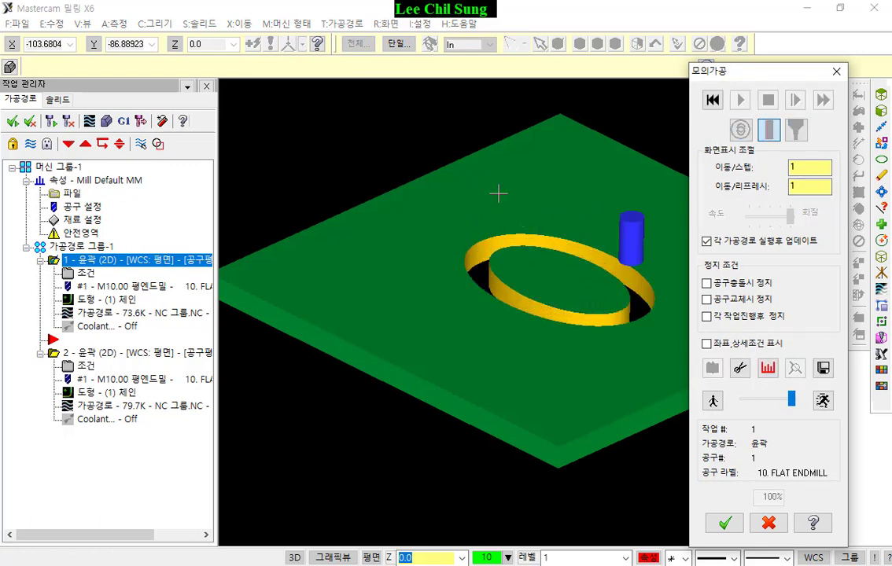
pyautogui.scroll(3, 629, 334)
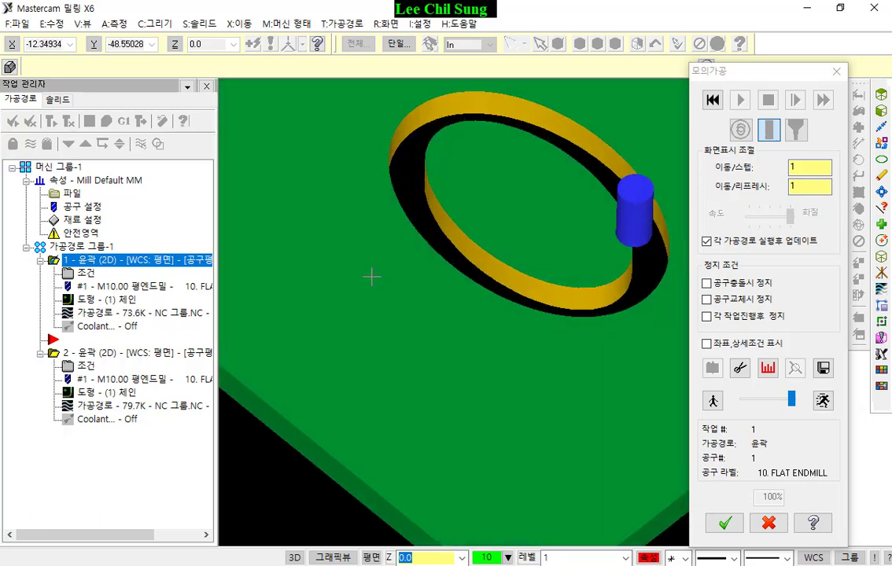
pyautogui.moveTo(371, 276); pyautogui.dragTo(602, 182, button='middle')
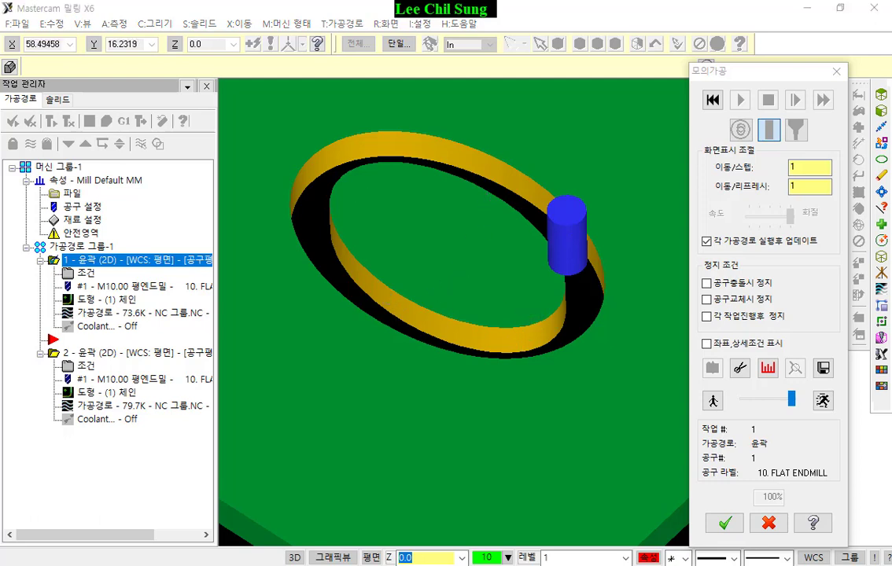
pyautogui.moveTo(560, 319); pyautogui.dragTo(602, 366)
pyautogui.moveTo(574, 334)
pyautogui.mouseDown()
pyautogui.moveTo(405, 313)
pyautogui.moveTo(346, 244)
pyautogui.moveTo(336, 165)
pyautogui.moveTo(445, 169)
pyautogui.moveTo(536, 230)
pyautogui.moveTo(526, 214)
pyautogui.moveTo(543, 206)
pyautogui.moveTo(527, 228)
pyautogui.moveTo(536, 210)
pyautogui.mouseUp()
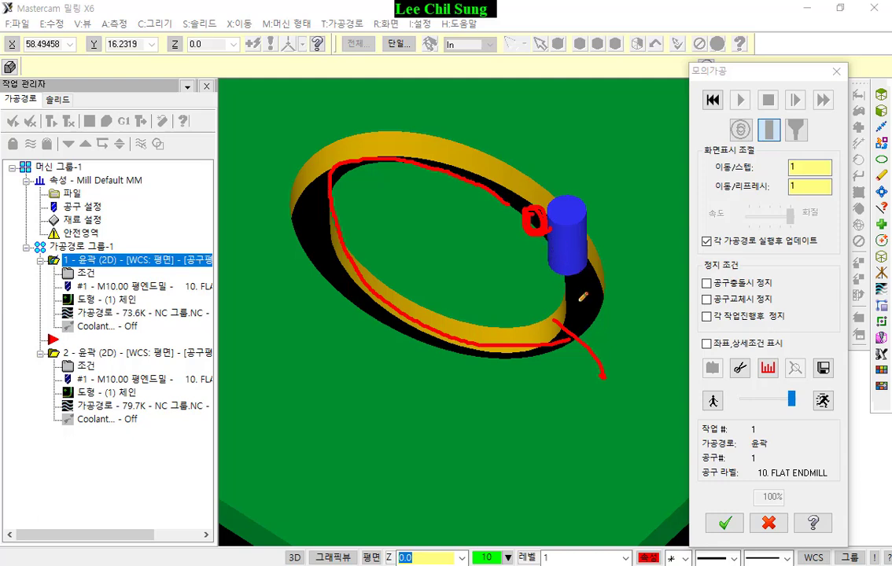
pyautogui.moveTo(560, 261)
pyautogui.mouseDown()
pyautogui.moveTo(556, 296)
pyautogui.moveTo(565, 312)
pyautogui.mouseUp()
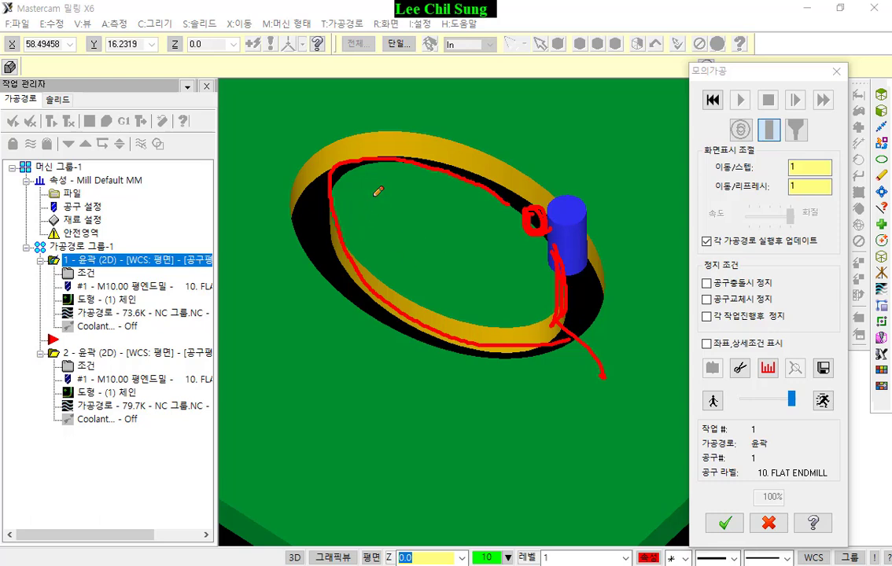
pyautogui.moveTo(375, 195); pyautogui.dragTo(365, 275)
pyautogui.moveTo(396, 220); pyautogui.dragTo(385, 284)
pyautogui.moveTo(342, 245)
pyautogui.mouseDown()
pyautogui.moveTo(346, 288)
pyautogui.moveTo(419, 281)
pyautogui.moveTo(350, 249)
pyautogui.mouseUp()
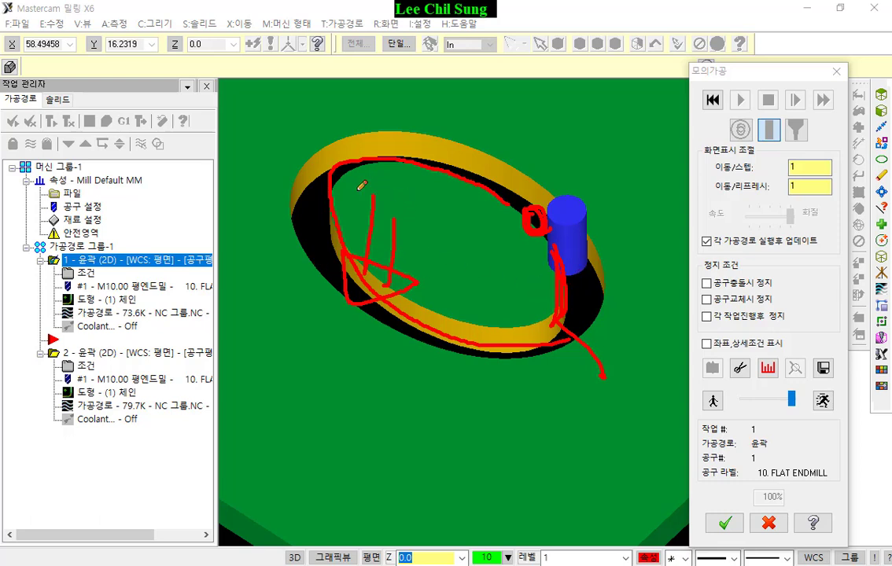
pyautogui.moveTo(359, 188); pyautogui.dragTo(297, 230)
pyautogui.moveTo(581, 308); pyautogui.dragTo(271, 327)
pyautogui.moveTo(545, 276); pyautogui.dragTo(582, 362)
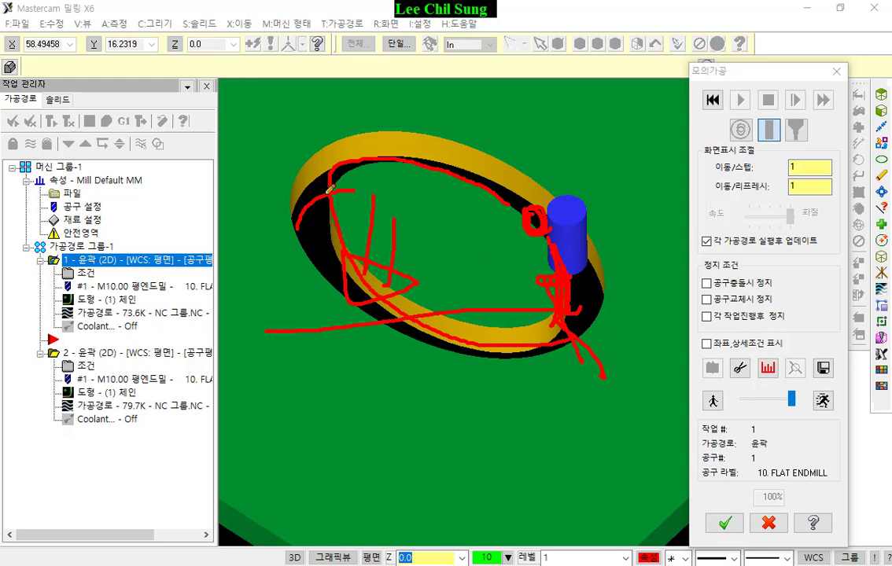
pyautogui.moveTo(344, 265)
pyautogui.mouseDown()
pyautogui.moveTo(315, 259)
pyautogui.moveTo(338, 265)
pyautogui.mouseUp()
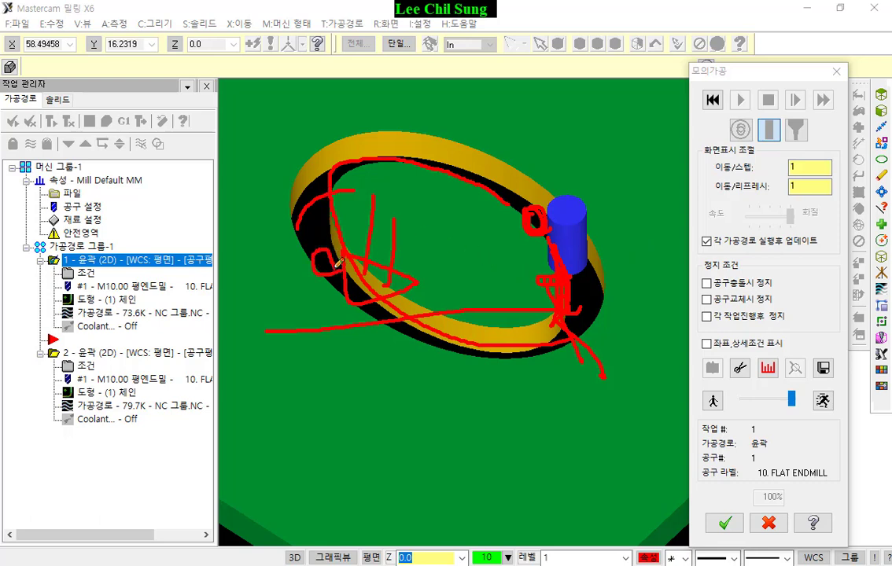
pyautogui.moveTo(426, 163)
pyautogui.mouseDown()
pyautogui.moveTo(400, 146)
pyautogui.moveTo(421, 170)
pyautogui.mouseUp()
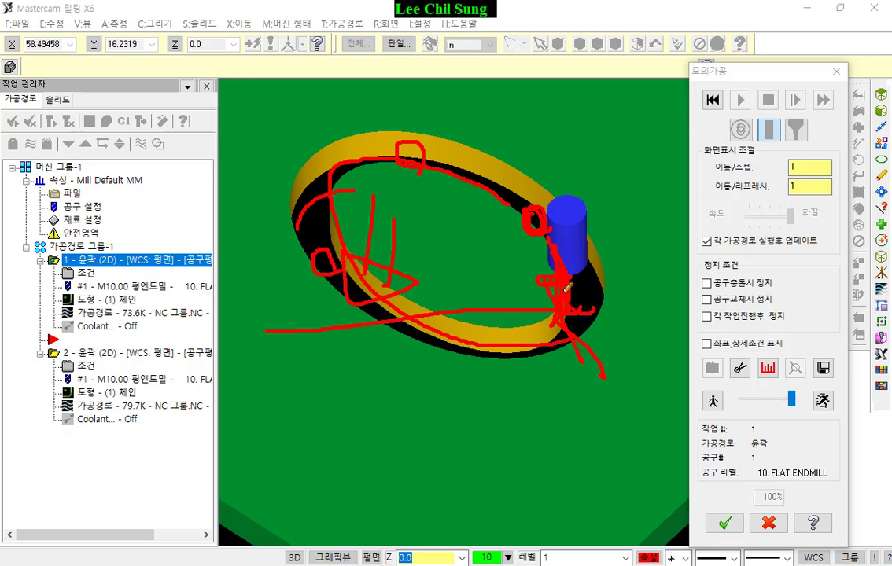
pyautogui.moveTo(343, 194)
pyautogui.mouseDown()
pyautogui.moveTo(308, 267)
pyautogui.moveTo(321, 305)
pyautogui.mouseUp()
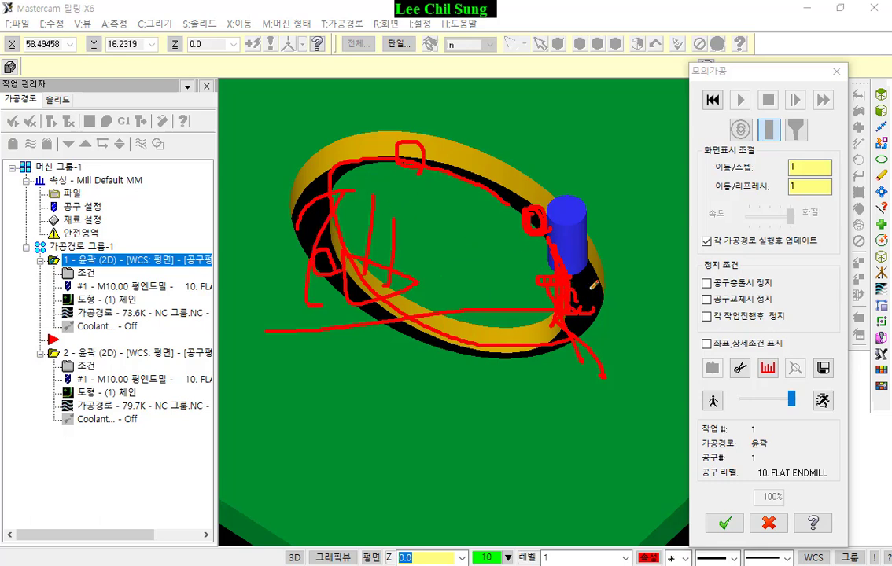
pyautogui.moveTo(567, 273)
pyautogui.mouseDown()
pyautogui.moveTo(594, 273)
pyautogui.moveTo(593, 294)
pyautogui.mouseUp()
pyautogui.moveTo(476, 228)
pyautogui.mouseDown()
pyautogui.moveTo(532, 145)
pyautogui.moveTo(524, 112)
pyautogui.mouseUp()
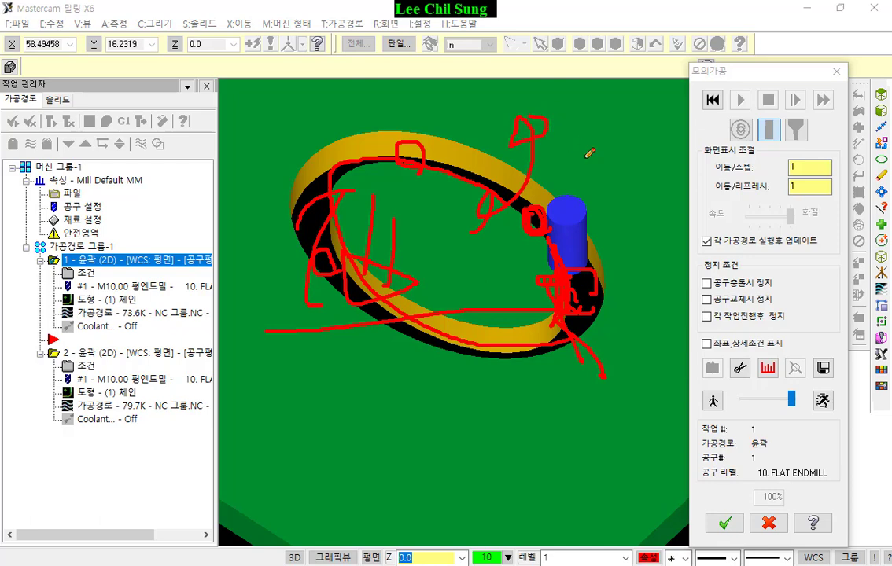
pyautogui.moveTo(359, 267)
pyautogui.mouseDown()
pyautogui.moveTo(326, 251)
pyautogui.moveTo(337, 265)
pyautogui.mouseUp()
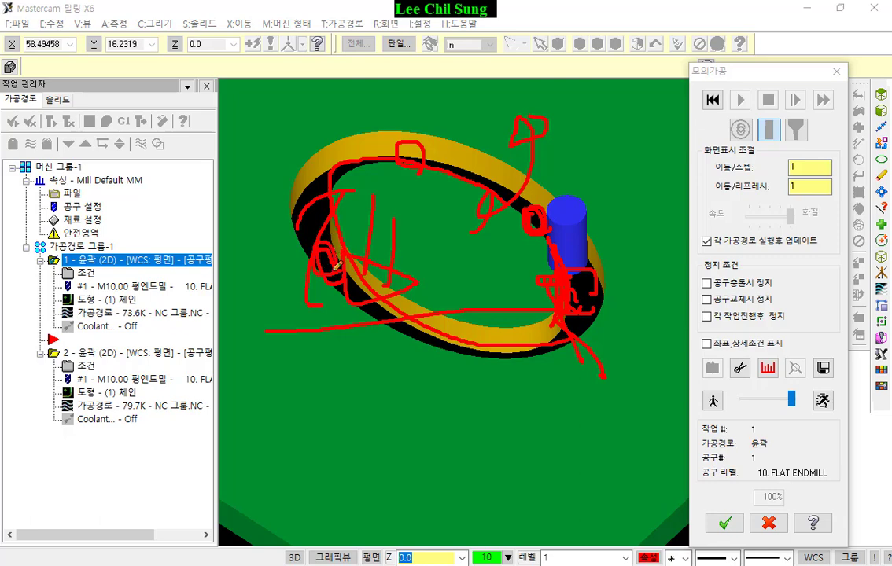
pyautogui.moveTo(428, 163); pyautogui.dragTo(423, 160)
pyautogui.moveTo(364, 156); pyautogui.dragTo(454, 157)
pyautogui.moveTo(529, 192)
pyautogui.mouseDown()
pyautogui.moveTo(621, 225)
pyautogui.moveTo(604, 243)
pyautogui.mouseUp()
pyautogui.moveTo(273, 247); pyautogui.dragTo(359, 243)
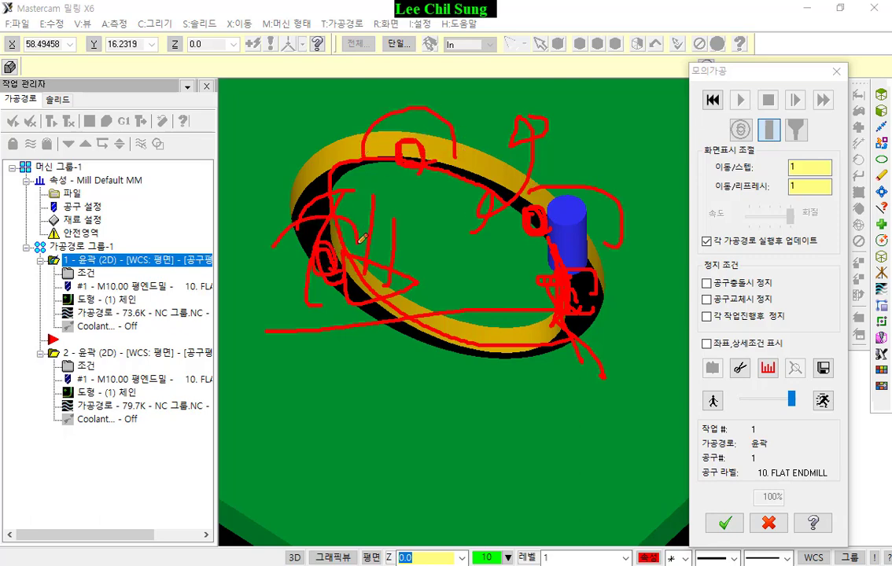
pyautogui.rightClick(580, 164)
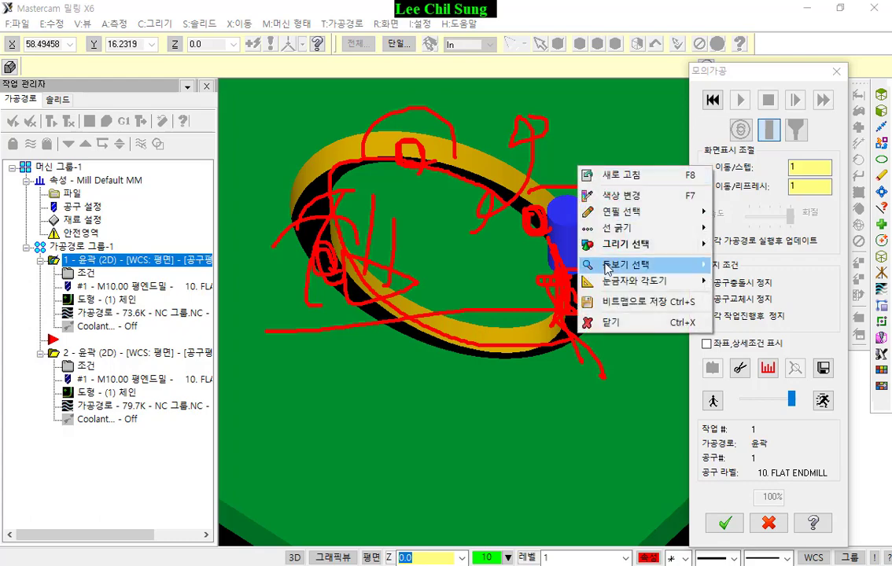
# Close the simulation of contour operation 1, open its parameters and enable tabs (탭).
pyautogui.click(610, 322)
pyautogui.click(836, 71)
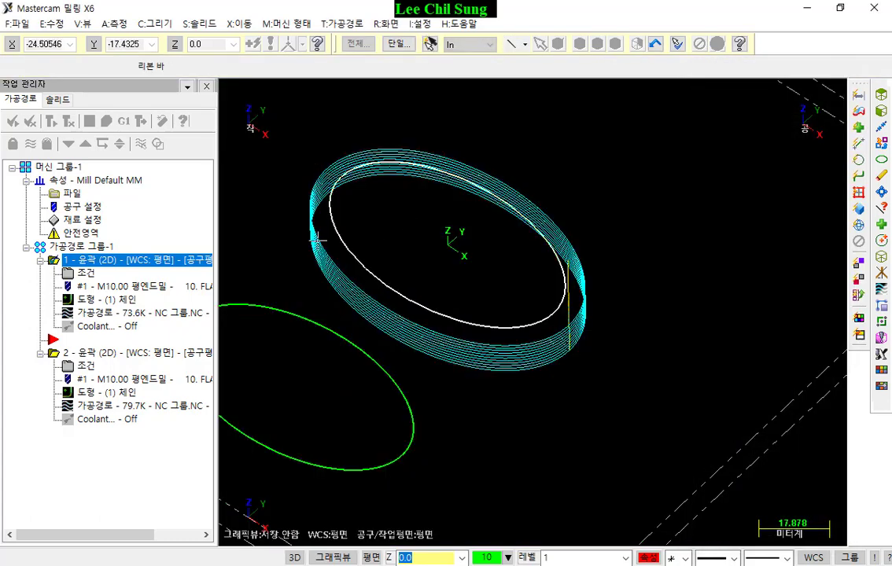
pyautogui.click(85, 272)
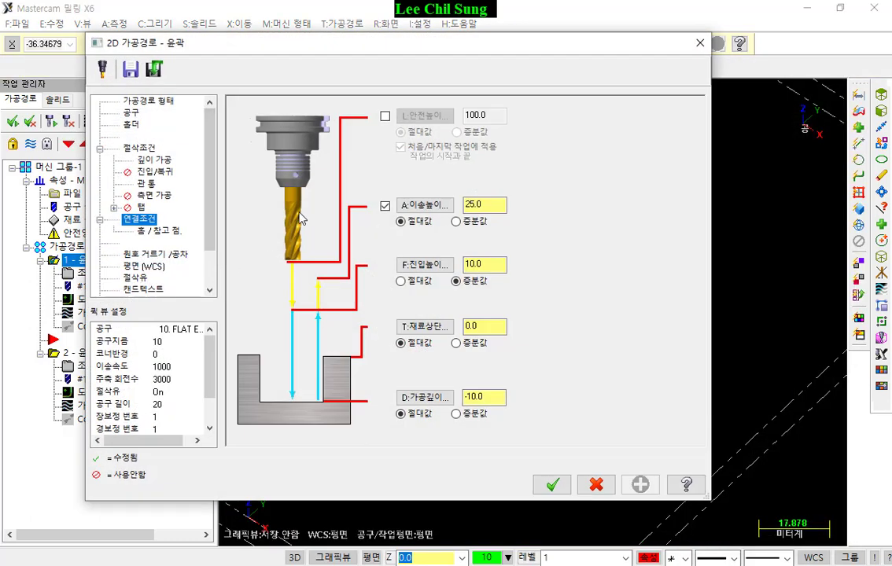
pyautogui.click(147, 209)
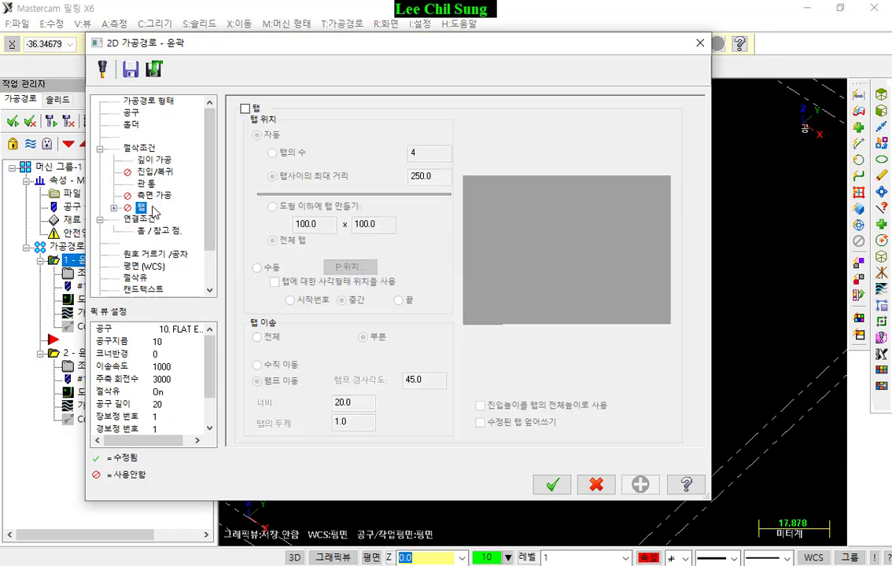
pyautogui.click(246, 110)
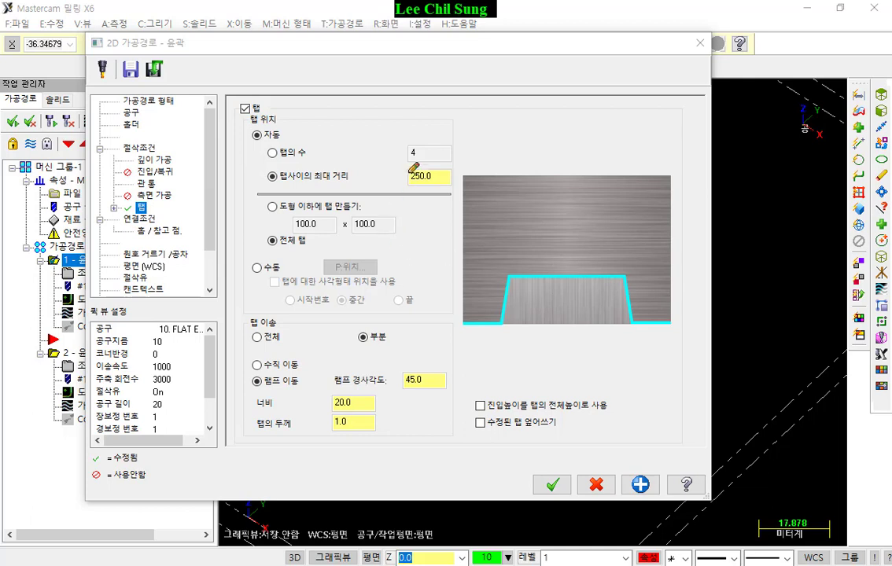
# Mark up the tab cross-section preview, tracing the tool's path over the tab and hatching the material left beneath.
pyautogui.moveTo(408, 166)
pyautogui.mouseDown()
pyautogui.moveTo(408, 316)
pyautogui.moveTo(454, 324)
pyautogui.moveTo(483, 227)
pyautogui.moveTo(486, 140)
pyautogui.mouseUp()
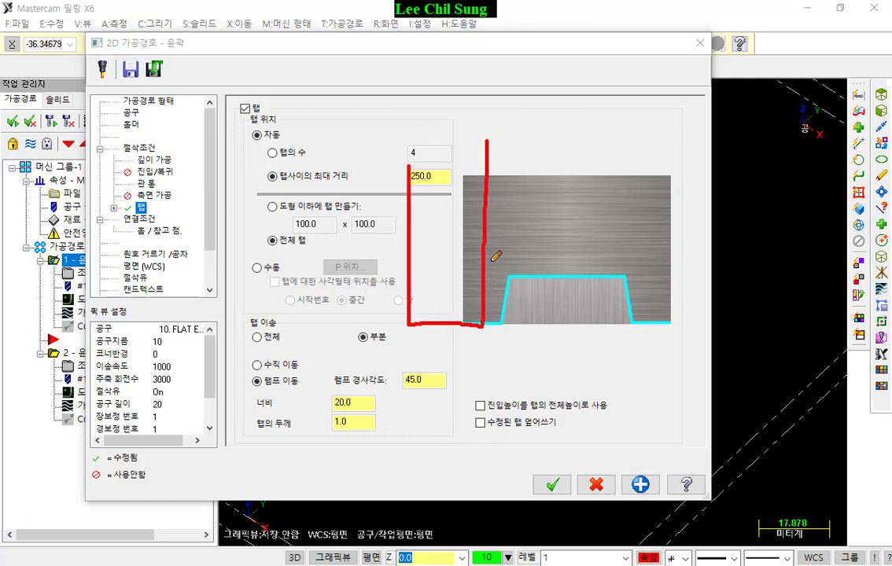
pyautogui.moveTo(409, 298)
pyautogui.mouseDown()
pyautogui.moveTo(482, 298)
pyautogui.moveTo(451, 322)
pyautogui.moveTo(499, 300)
pyautogui.moveTo(518, 279)
pyautogui.moveTo(629, 278)
pyautogui.moveTo(634, 318)
pyautogui.moveTo(719, 321)
pyautogui.mouseUp()
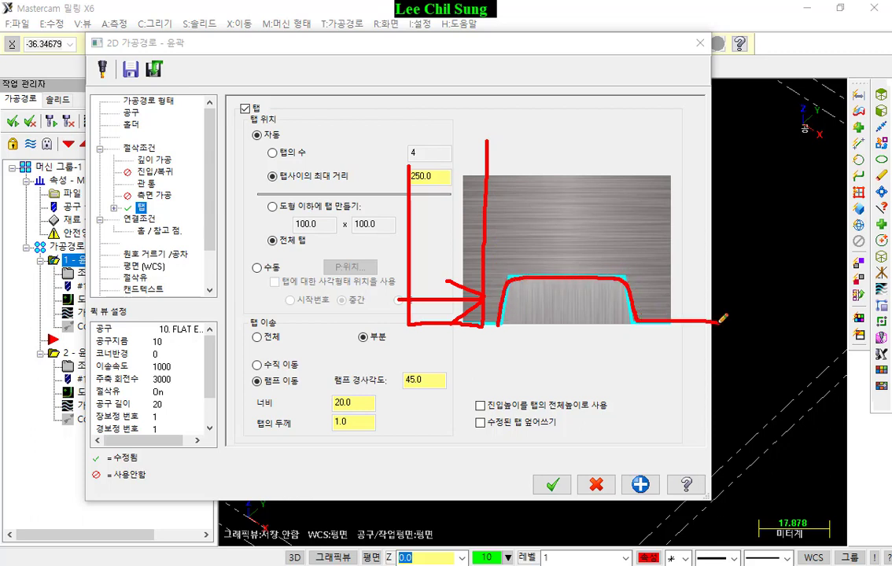
pyautogui.moveTo(522, 323)
pyautogui.mouseDown()
pyautogui.moveTo(556, 297)
pyautogui.moveTo(602, 308)
pyautogui.mouseUp()
pyautogui.moveTo(607, 326); pyautogui.dragTo(620, 321)
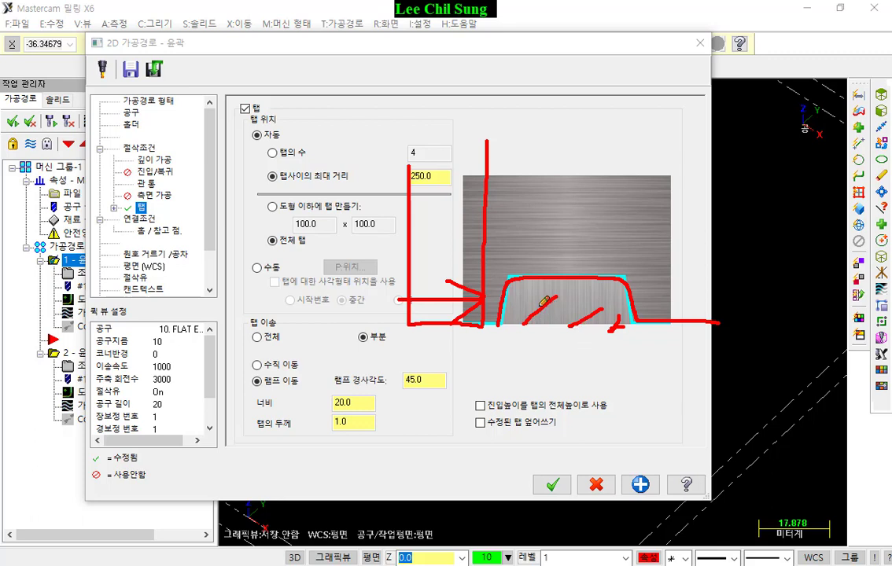
# Mark up the tab position options: tab count (탭의 수), maximum distance between tabs, and manual placement, with sketched tab locations around a contour.
pyautogui.moveTo(267, 164); pyautogui.dragTo(435, 164)
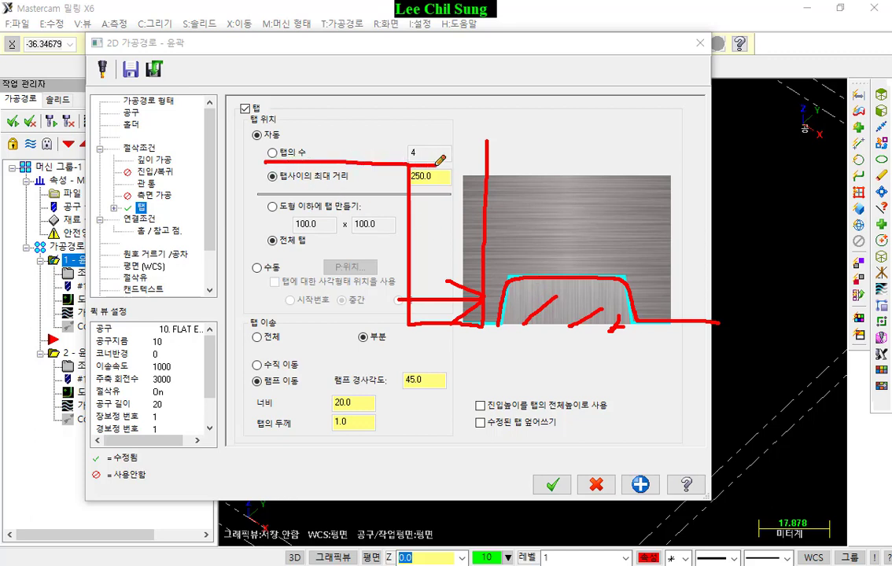
pyautogui.moveTo(628, 75)
pyautogui.mouseDown()
pyautogui.moveTo(543, 60)
pyautogui.moveTo(712, 253)
pyautogui.moveTo(606, 50)
pyautogui.moveTo(623, 11)
pyautogui.mouseUp()
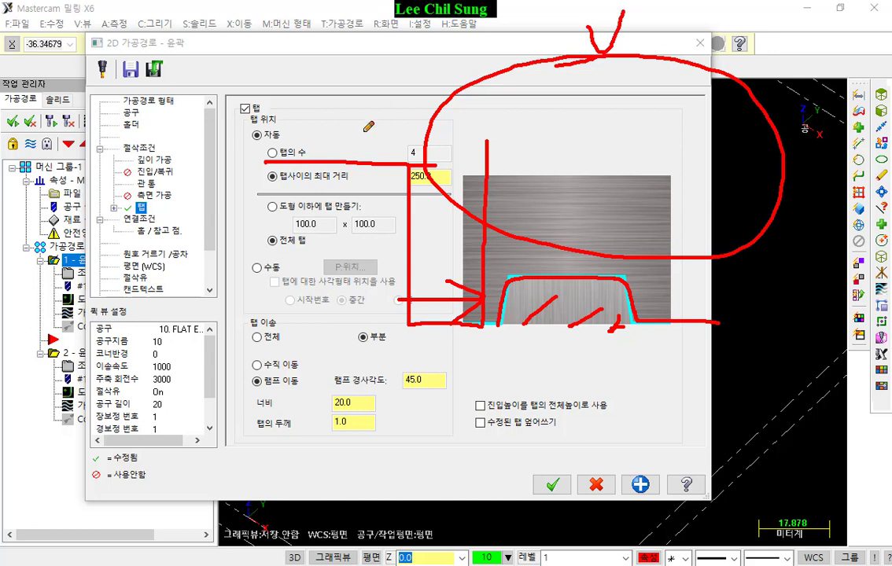
pyautogui.moveTo(384, 135); pyautogui.dragTo(402, 200)
pyautogui.moveTo(589, 280); pyautogui.dragTo(615, 277)
pyautogui.moveTo(812, 156)
pyautogui.mouseDown()
pyautogui.moveTo(783, 175)
pyautogui.moveTo(810, 194)
pyautogui.mouseUp()
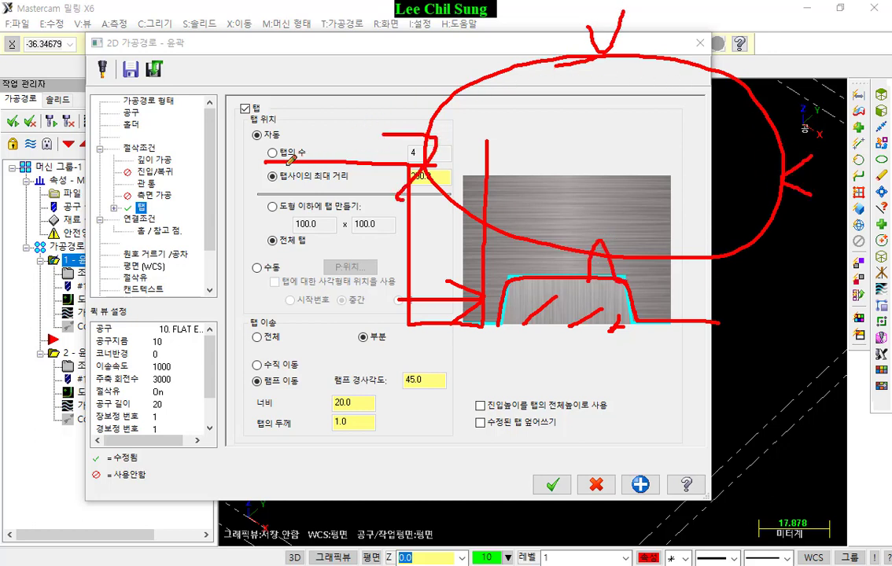
pyautogui.moveTo(259, 165)
pyautogui.mouseDown()
pyautogui.moveTo(362, 160)
pyautogui.moveTo(464, 133)
pyautogui.moveTo(259, 141)
pyautogui.moveTo(265, 157)
pyautogui.mouseUp()
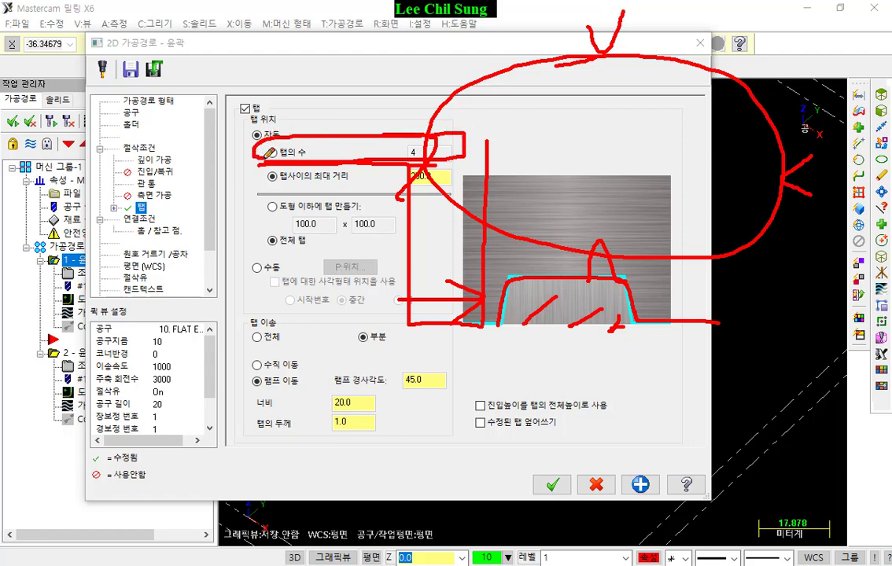
pyautogui.moveTo(275, 190)
pyautogui.mouseDown()
pyautogui.moveTo(450, 185)
pyautogui.moveTo(366, 164)
pyautogui.moveTo(265, 163)
pyautogui.moveTo(273, 186)
pyautogui.mouseUp()
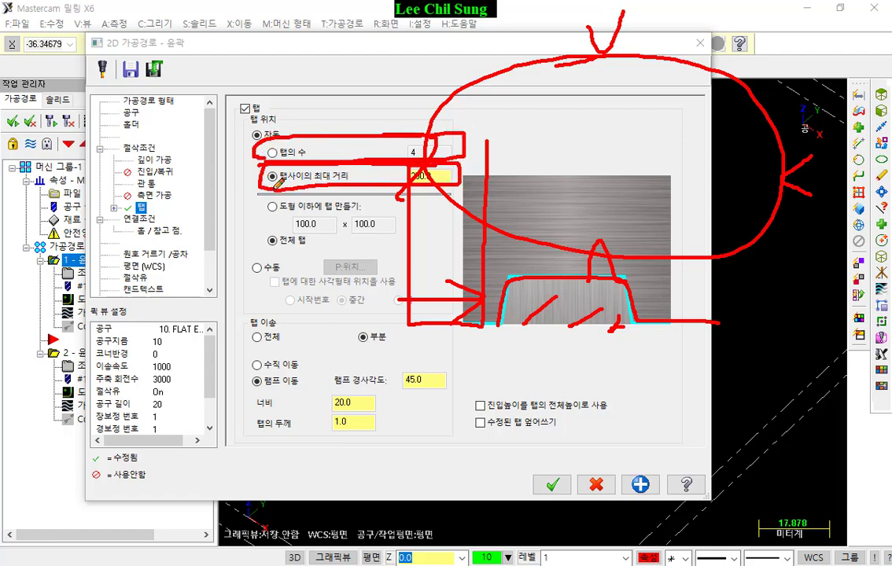
pyautogui.moveTo(452, 65)
pyautogui.mouseDown()
pyautogui.moveTo(464, 85)
pyautogui.moveTo(498, 48)
pyautogui.mouseUp()
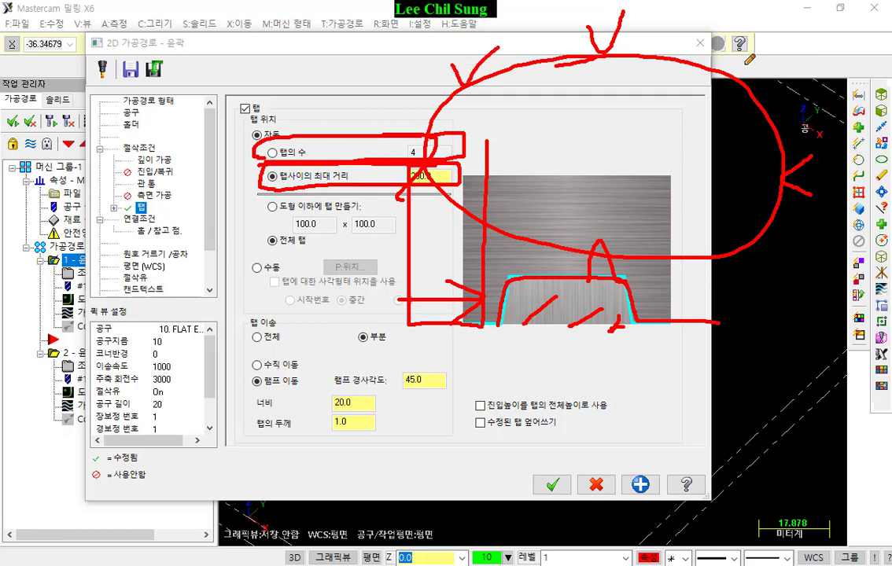
pyautogui.moveTo(745, 63); pyautogui.dragTo(771, 80)
pyautogui.moveTo(768, 226); pyautogui.dragTo(792, 233)
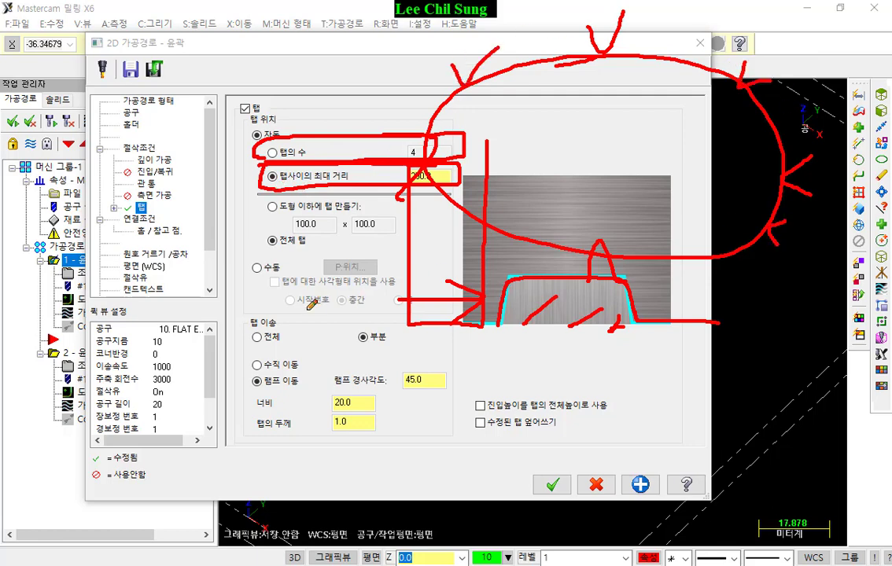
pyautogui.moveTo(373, 305)
pyautogui.mouseDown()
pyautogui.moveTo(217, 309)
pyautogui.moveTo(346, 251)
pyautogui.moveTo(432, 267)
pyautogui.moveTo(417, 305)
pyautogui.moveTo(336, 309)
pyautogui.mouseUp()
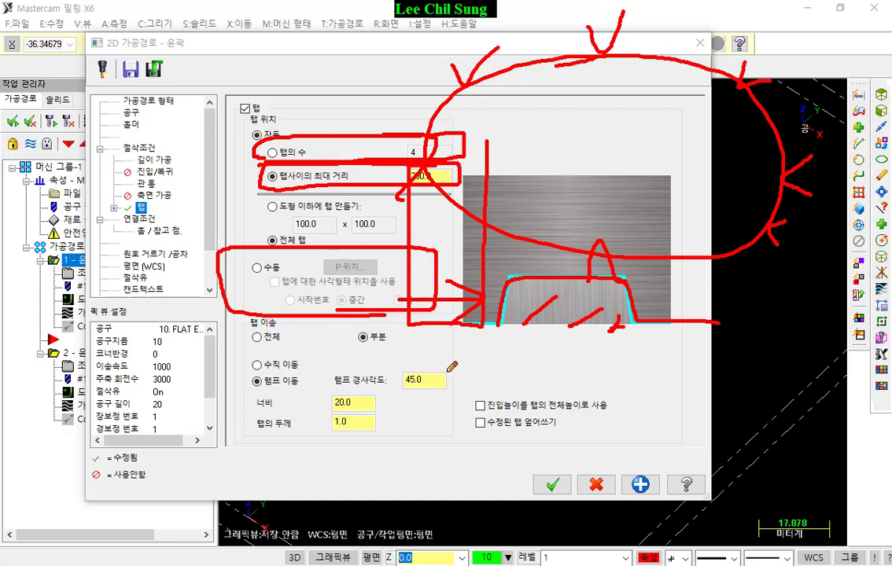
pyautogui.rightClick(405, 315)
pyautogui.click(464, 463)
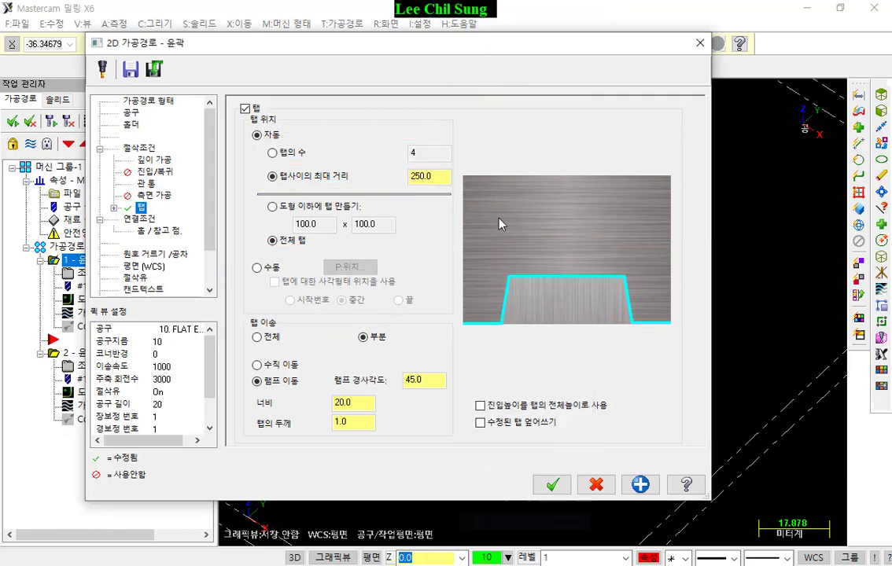
# Position the tabs automatically by number of tabs (탭의 수) at 4, and regenerate operation 1's toolpath.
pyautogui.click(311, 151)
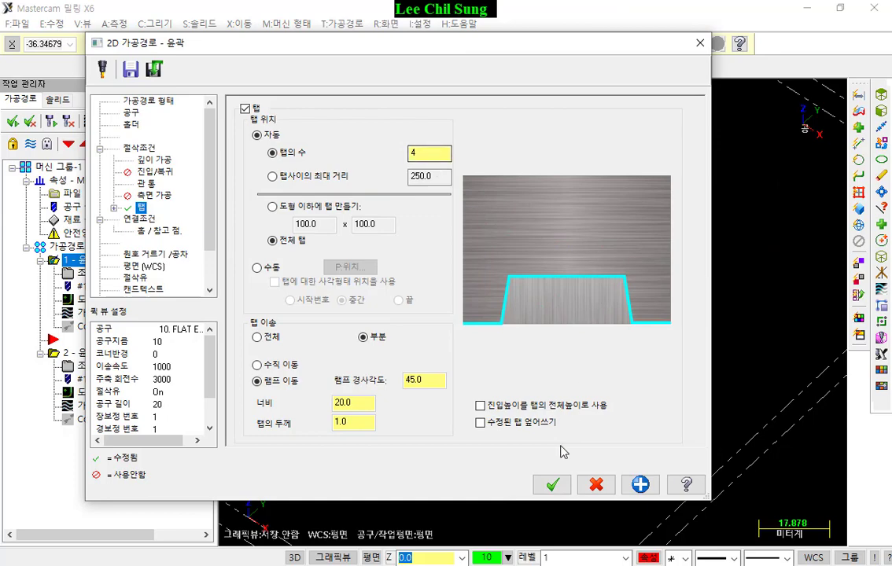
pyautogui.click(553, 484)
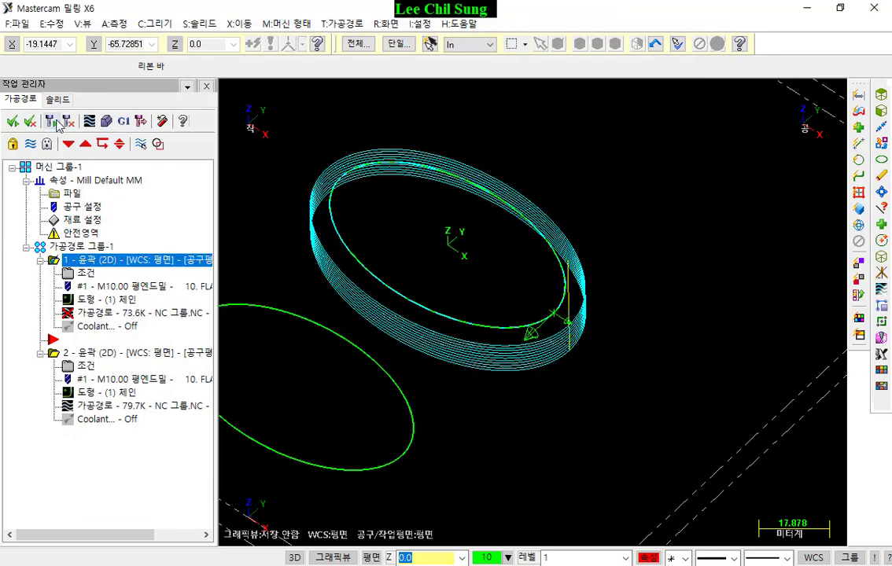
# Examine a tab's ramp on the regenerated toolpath up close, marking the lifted pass and the material left below it.
pyautogui.scroll(1, 351, 357)
pyautogui.scroll(3, 360, 344)
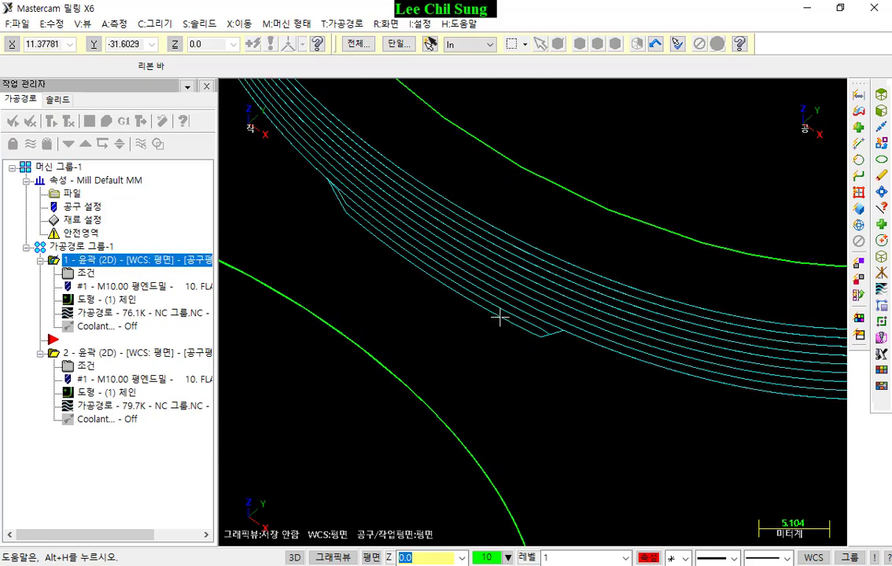
pyautogui.moveTo(509, 307); pyautogui.dragTo(523, 405, button='middle')
pyautogui.scroll(2, 523, 405)
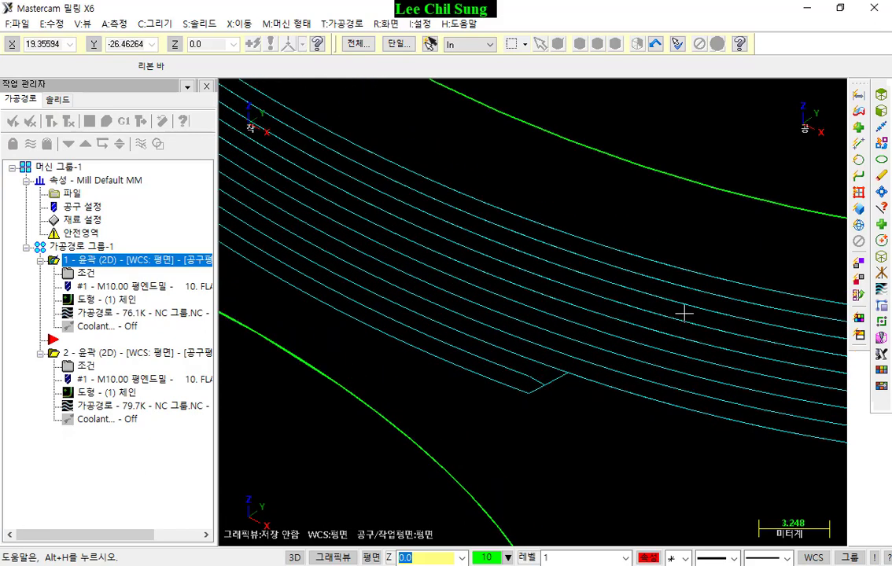
pyautogui.moveTo(590, 418)
pyautogui.mouseDown()
pyautogui.moveTo(563, 421)
pyautogui.moveTo(550, 375)
pyautogui.moveTo(603, 402)
pyautogui.mouseUp()
pyautogui.moveTo(376, 326)
pyautogui.mouseDown()
pyautogui.moveTo(419, 348)
pyautogui.moveTo(422, 338)
pyautogui.mouseUp()
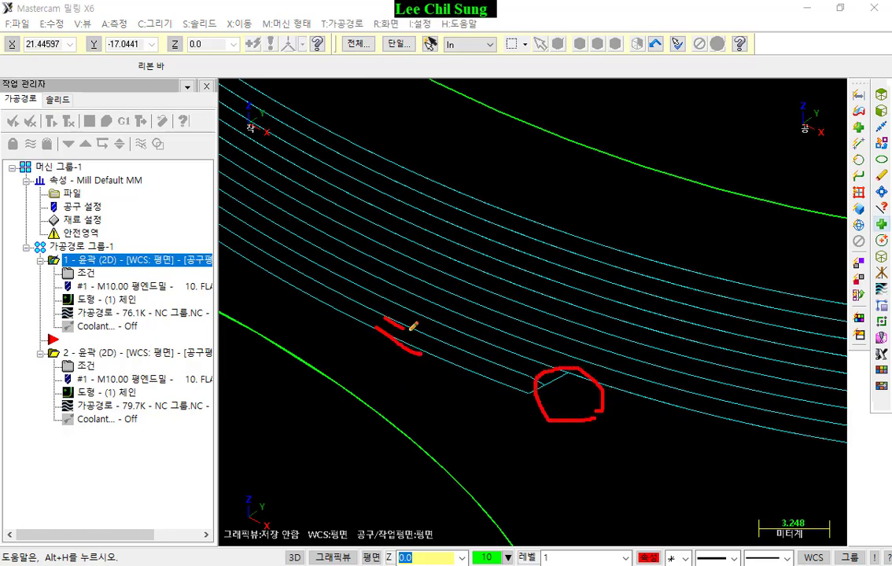
pyautogui.moveTo(399, 305); pyautogui.dragTo(454, 324)
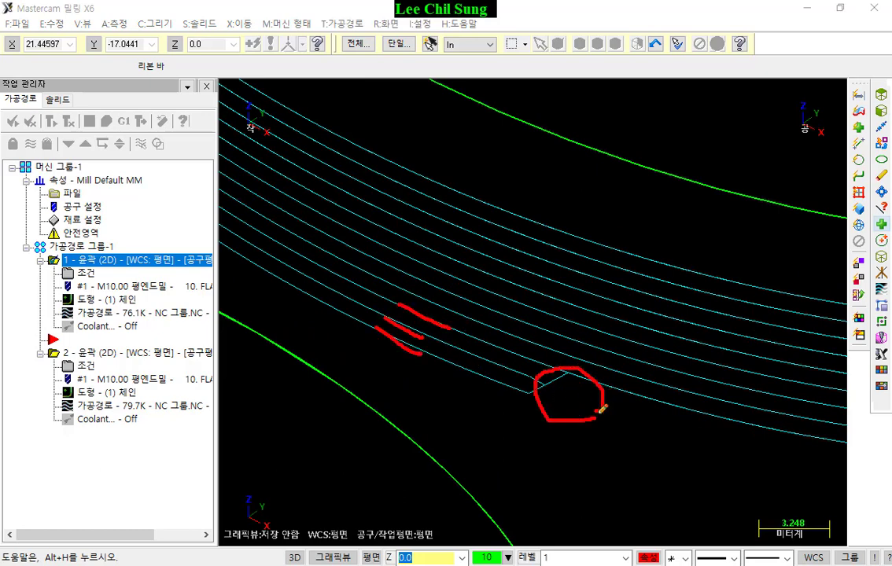
pyautogui.moveTo(512, 397)
pyautogui.mouseDown()
pyautogui.moveTo(598, 379)
pyautogui.moveTo(740, 415)
pyautogui.mouseUp()
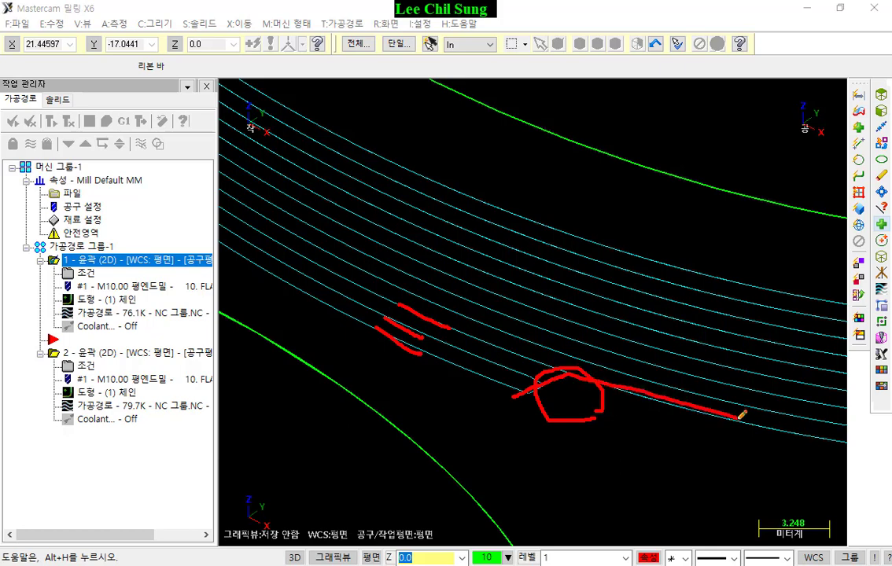
pyautogui.moveTo(515, 395); pyautogui.dragTo(743, 452)
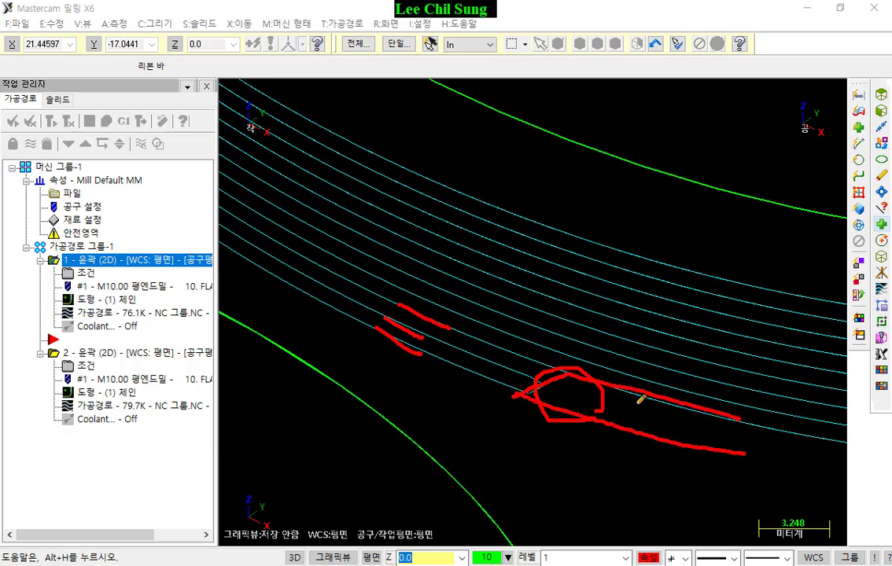
pyautogui.moveTo(628, 392); pyautogui.dragTo(589, 409)
pyautogui.moveTo(712, 411); pyautogui.dragTo(686, 424)
pyautogui.moveTo(768, 436); pyautogui.dragTo(711, 449)
pyautogui.moveTo(814, 451)
pyautogui.mouseDown()
pyautogui.moveTo(789, 461)
pyautogui.moveTo(795, 470)
pyautogui.mouseUp()
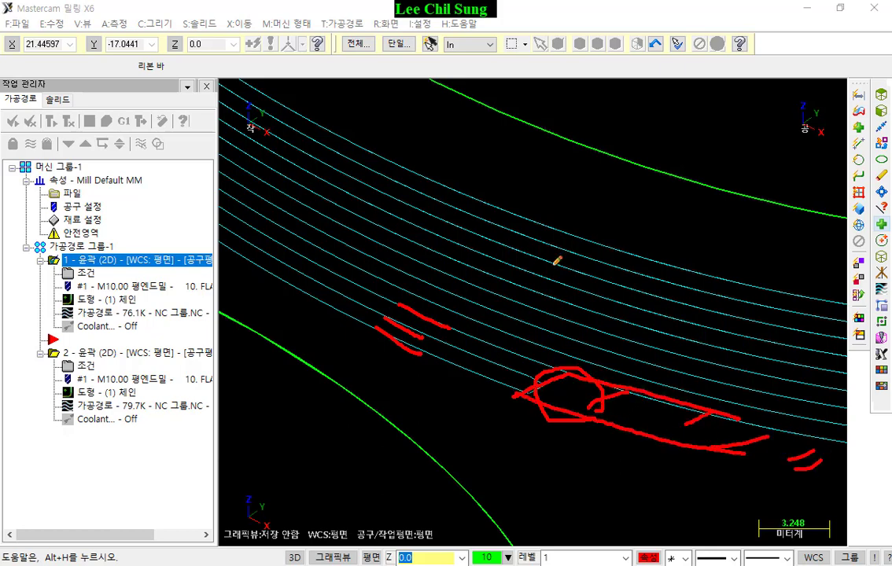
pyautogui.rightClick(554, 264)
pyautogui.click(588, 416)
pyautogui.scroll(-4, 484, 334)
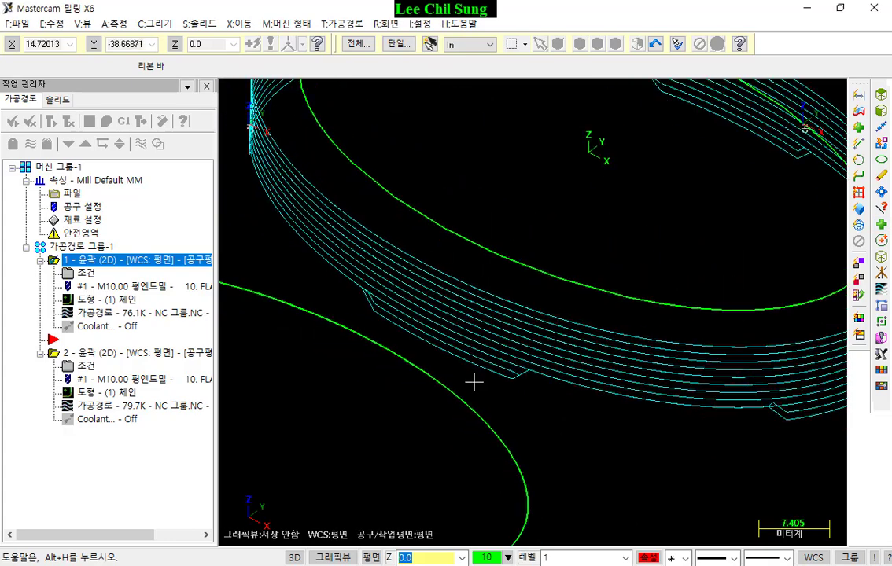
pyautogui.scroll(-3, 473, 382)
# Run the solid machining simulation (모의가공) of contour operation 1 and inspect the tabs left around the cut.
pyautogui.click(108, 123)
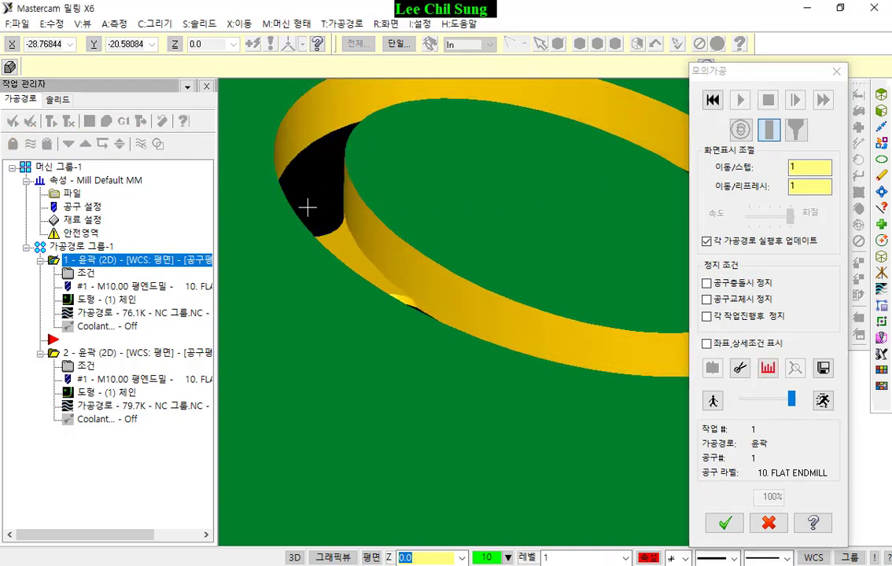
pyautogui.moveTo(306, 205); pyautogui.dragTo(601, 196, button='middle')
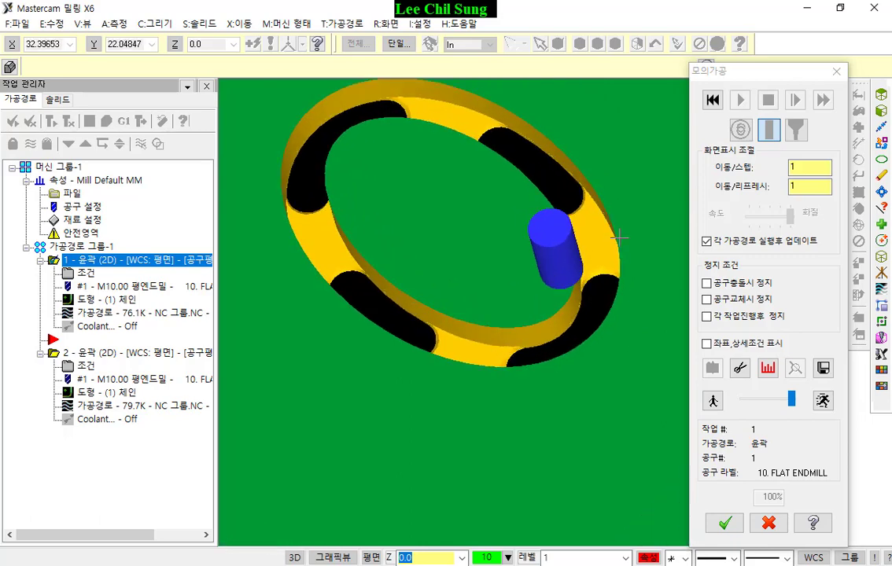
pyautogui.click(768, 523)
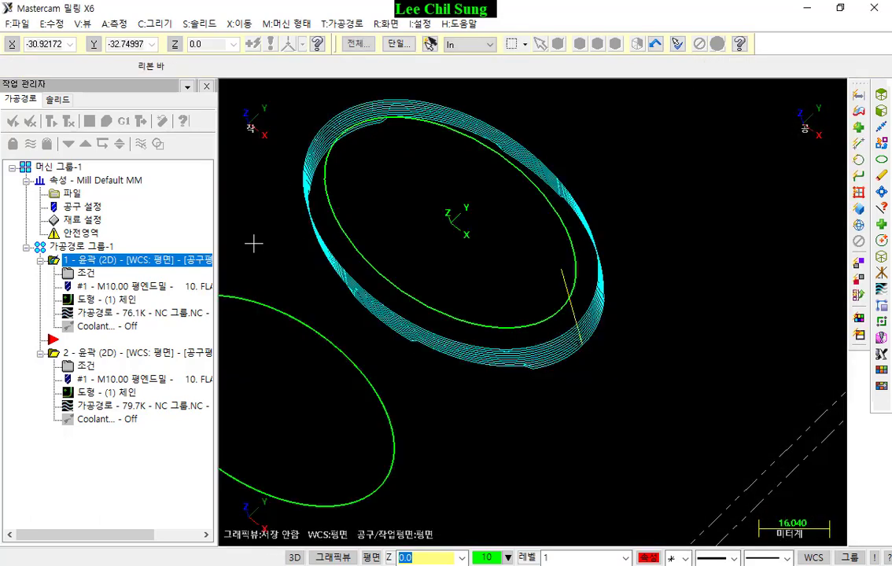
# Check operation 1's maximum rough step (최대 황삭 간격) in depth cuts, and set the tab thickness (탭의 두께) to 0.5.
pyautogui.click(85, 273)
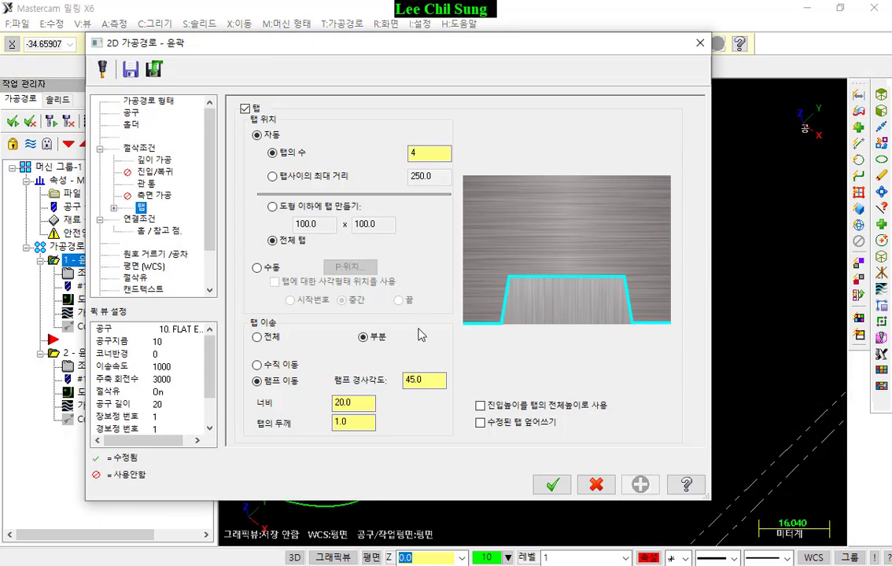
pyautogui.click(363, 425)
pyautogui.moveTo(362, 424); pyautogui.dragTo(289, 443)
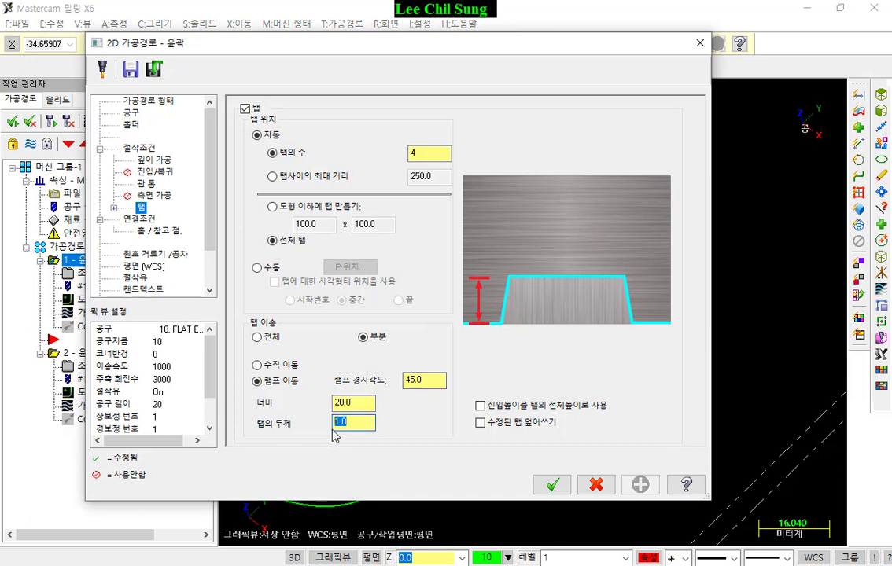
pyautogui.moveTo(357, 422); pyautogui.dragTo(293, 432)
pyautogui.click(154, 160)
pyautogui.moveTo(401, 172); pyautogui.dragTo(337, 189)
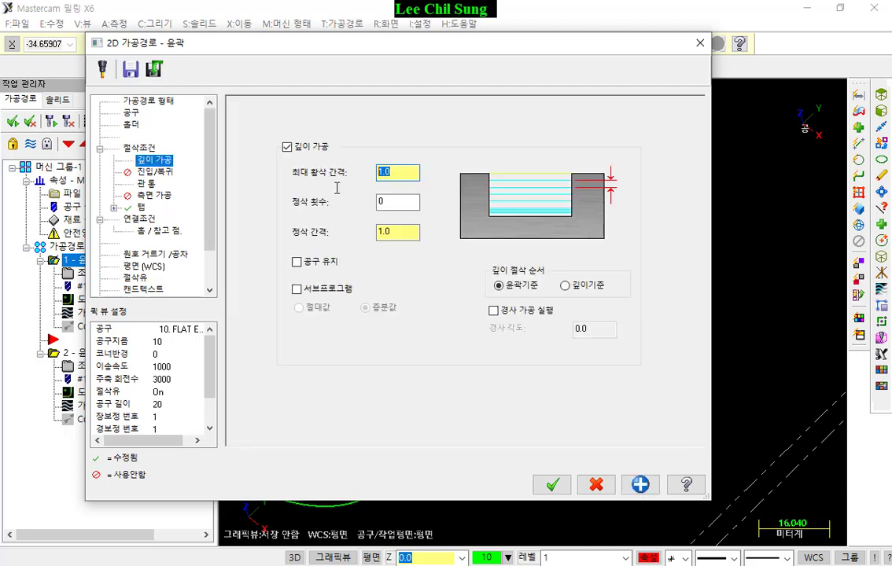
pyautogui.click(140, 207)
pyautogui.moveTo(359, 422); pyautogui.dragTo(290, 438)
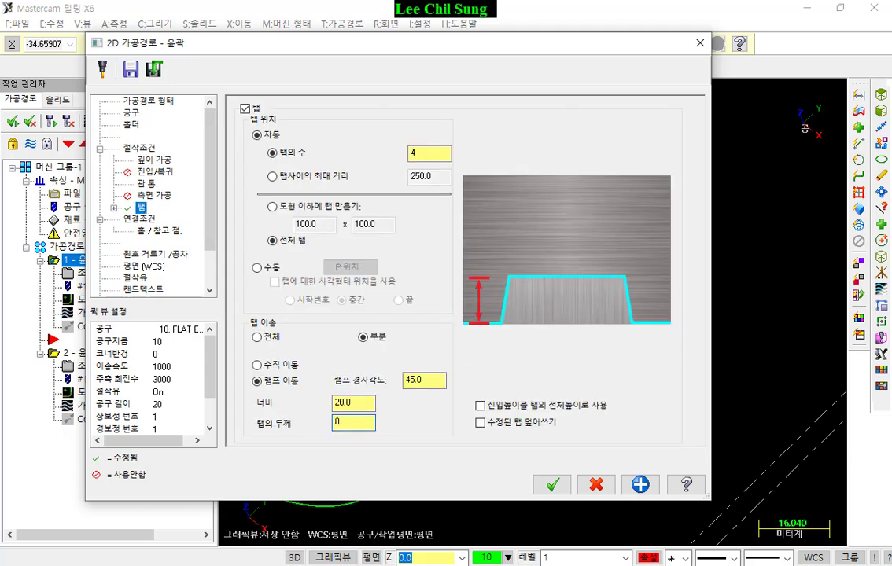
pyautogui.write('0.5')
# Set the tab width (너비) to 2 and regenerate the toolpath of contour operation 1.
pyautogui.click(358, 404)
pyautogui.moveTo(359, 406); pyautogui.dragTo(298, 409)
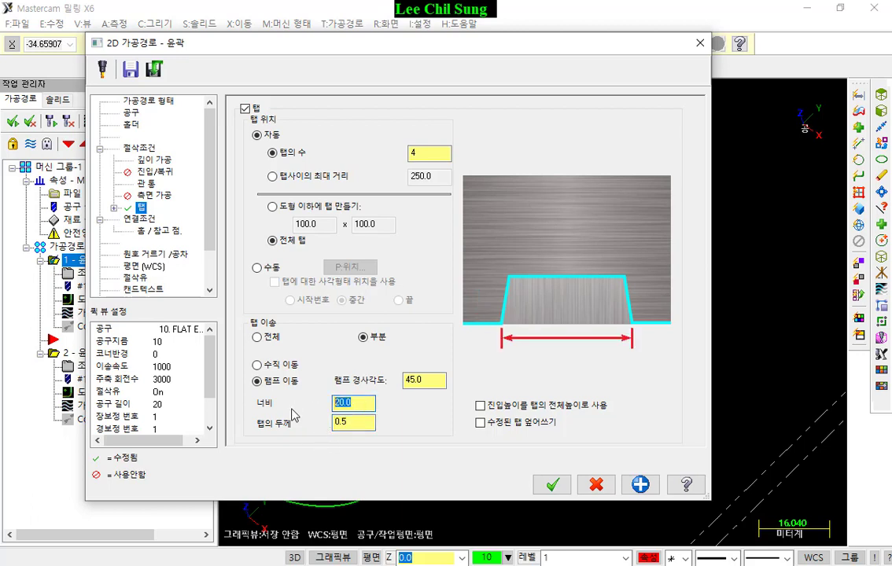
pyautogui.write('2')
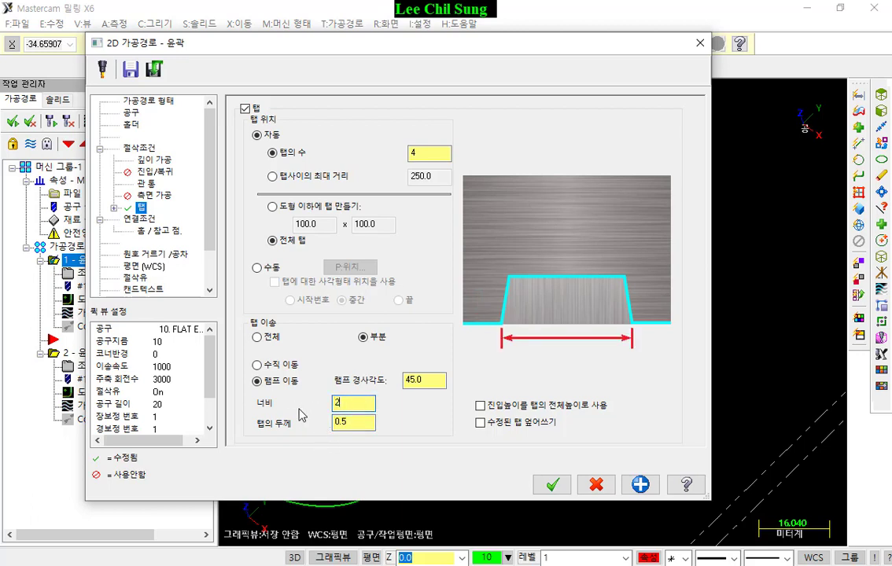
pyautogui.click(555, 487)
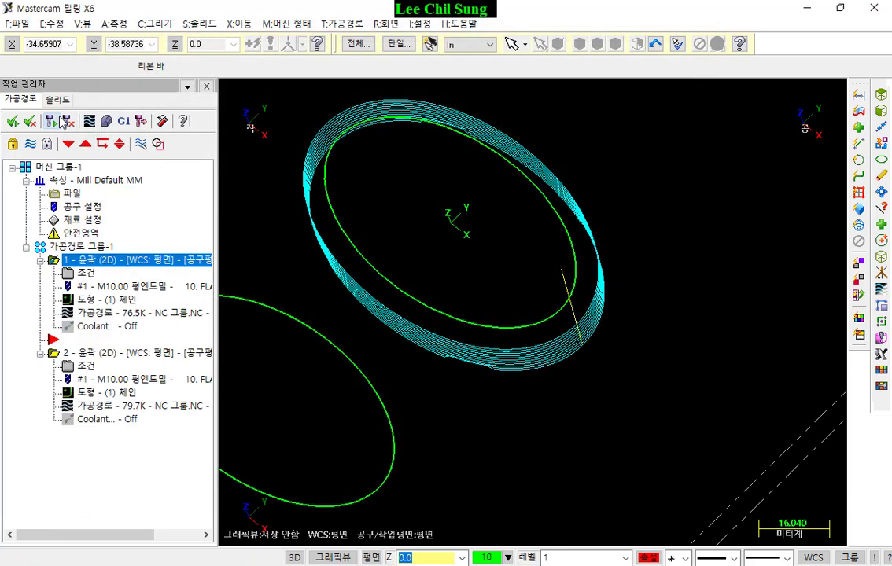
# Run the solid machining simulation (모의가공) with the tab width of 2 and inspect the tabs up close.
pyautogui.click(89, 120)
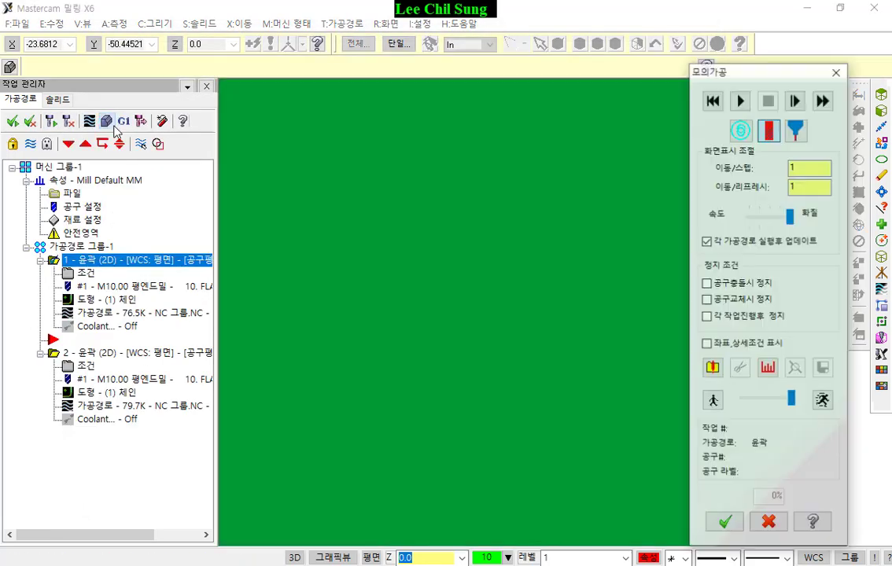
pyautogui.click(740, 99)
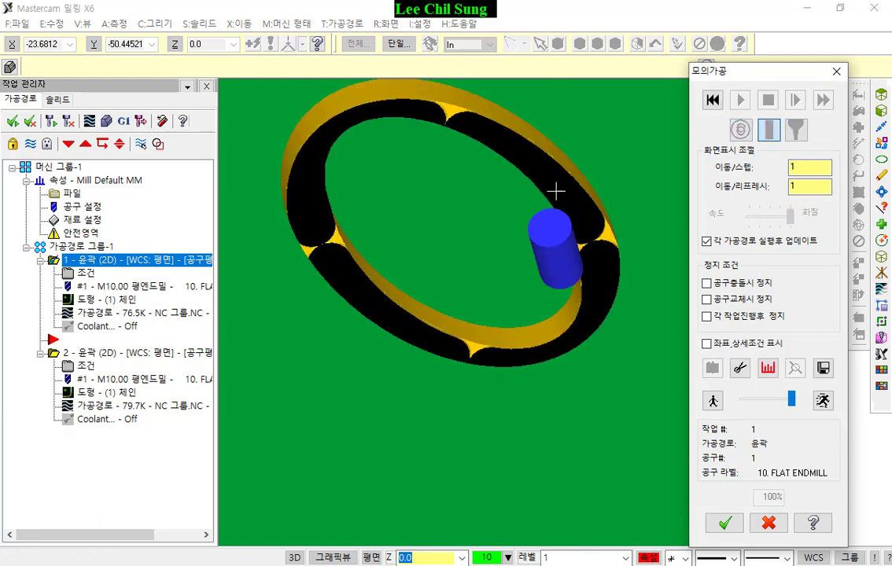
pyautogui.scroll(4, 578, 207)
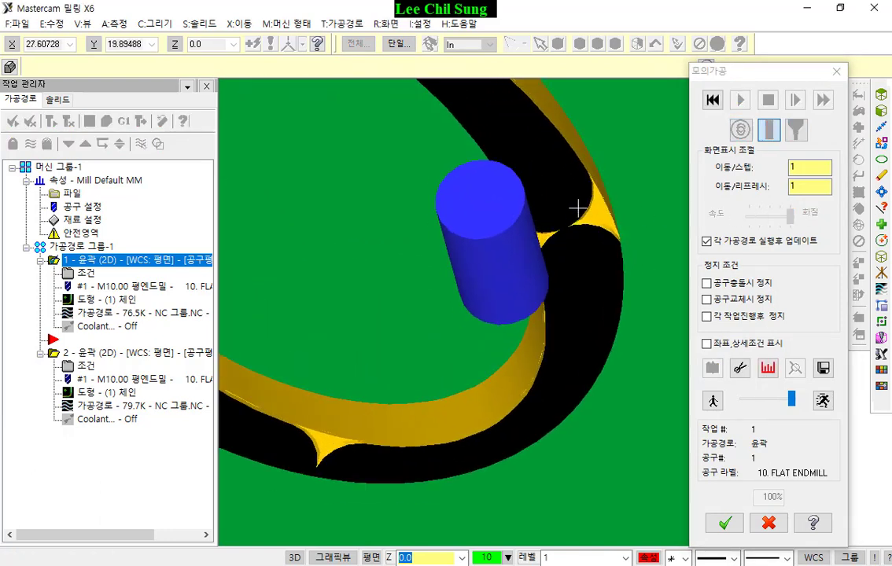
pyautogui.scroll(-3, 578, 207)
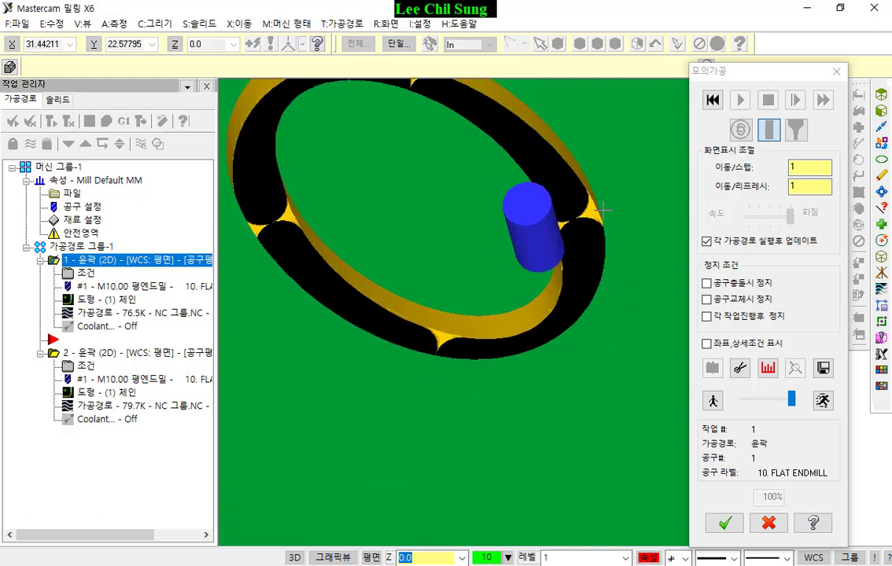
pyautogui.click(725, 523)
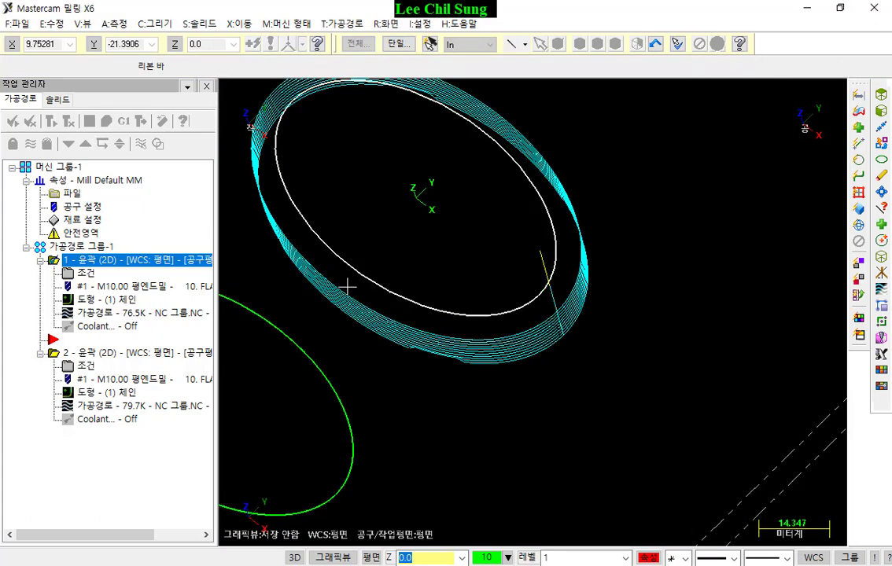
# Set operation 1's tab width (너비) to 5 and regenerate its toolpath.
pyautogui.click(85, 273)
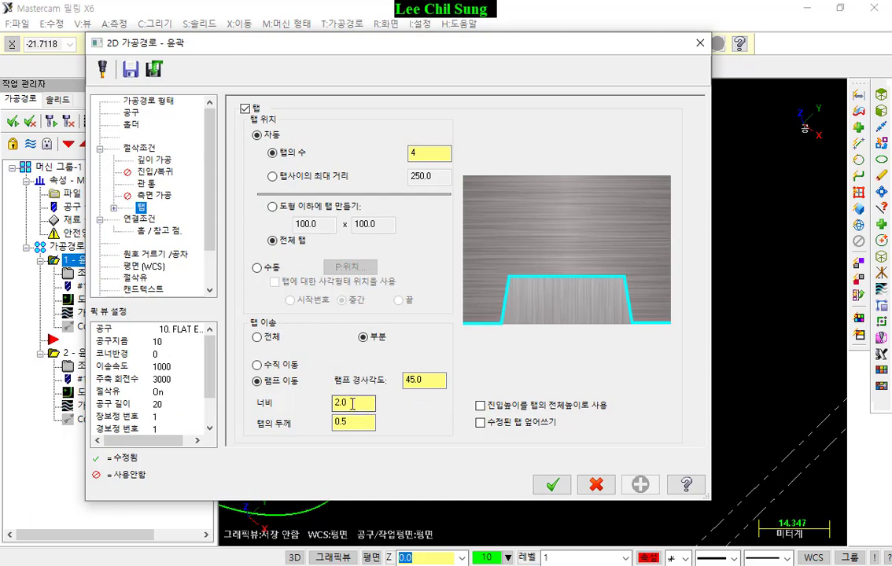
pyautogui.moveTo(355, 404); pyautogui.dragTo(278, 419)
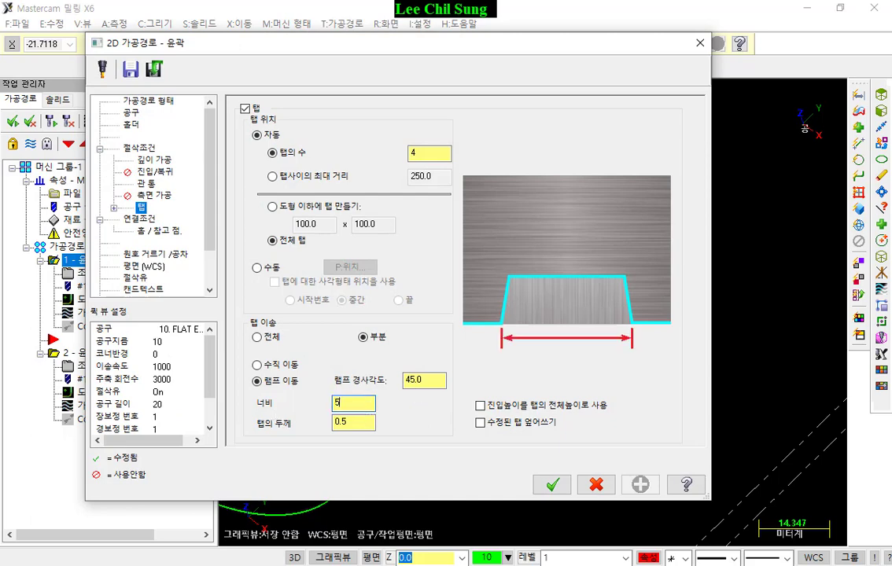
pyautogui.click(550, 485)
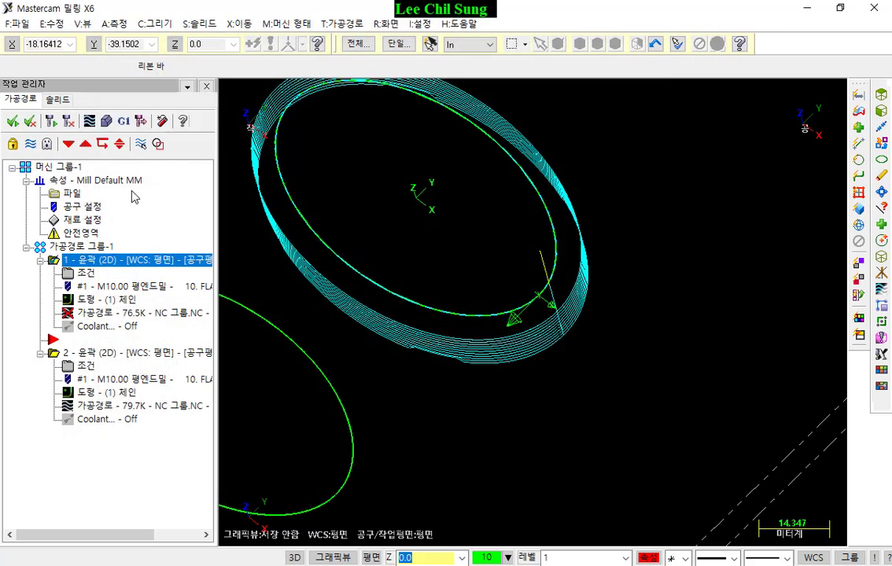
pyautogui.click(50, 121)
# Simulate contour operation 1 with the tab width of 5, examine the tabs around the cut, and close the simulation.
pyautogui.click(106, 120)
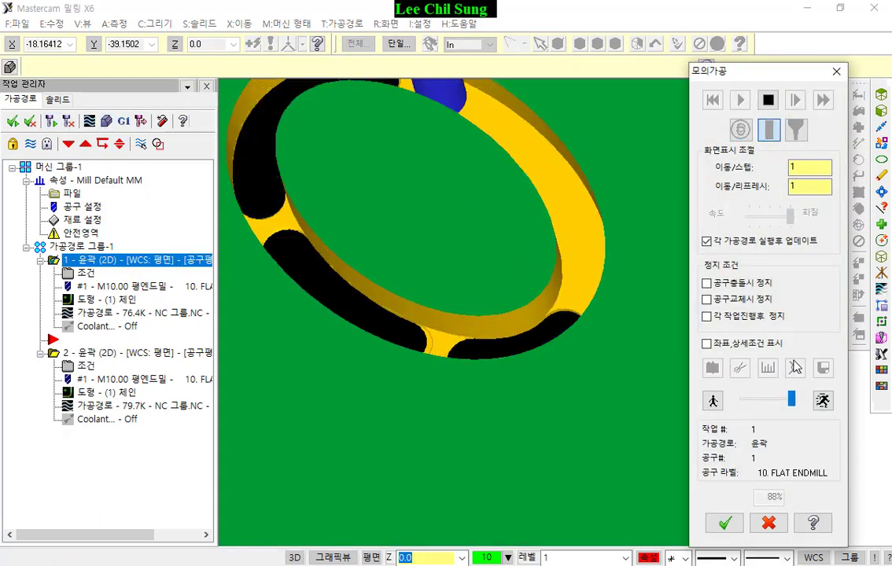
pyautogui.scroll(2, 522, 291)
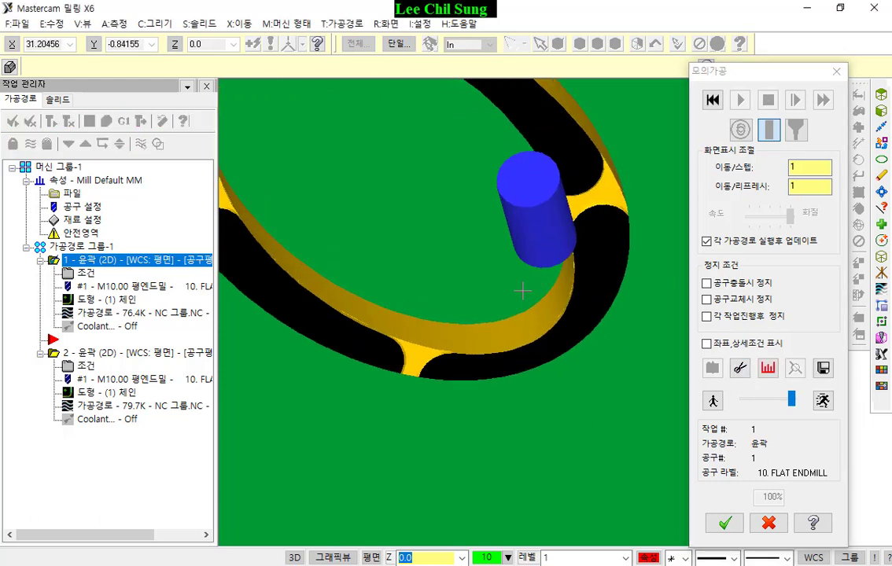
pyautogui.scroll(-1, 542, 271)
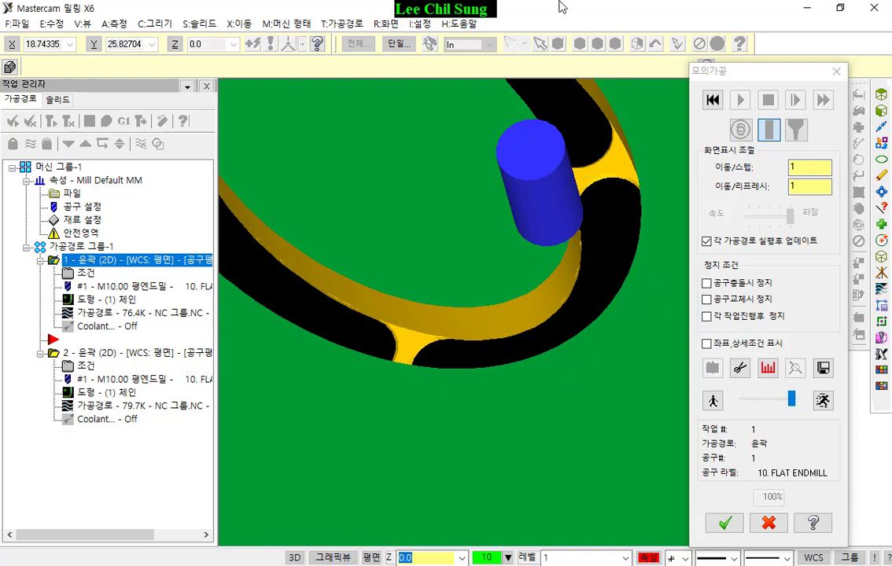
pyautogui.scroll(-2, 522, 446)
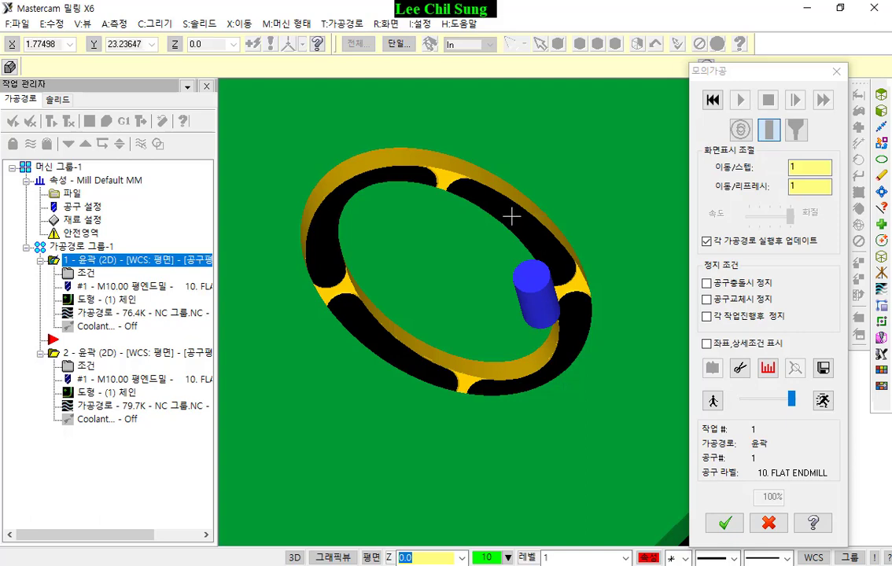
pyautogui.scroll(-2, 513, 218)
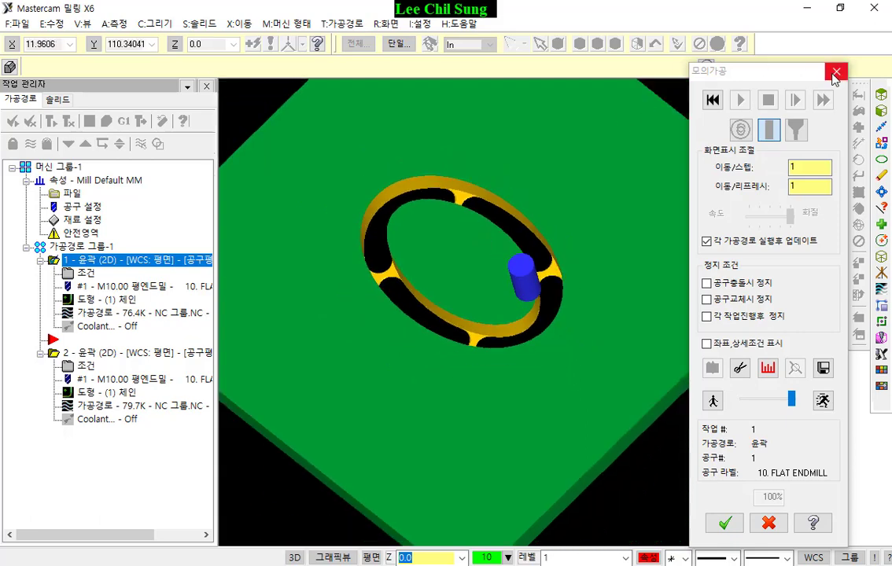
pyautogui.click(836, 71)
# Switch operation 1's automatic tab positioning from number of tabs to maximum distance between tabs (탭사이의 최대 거리).
pyautogui.click(79, 277)
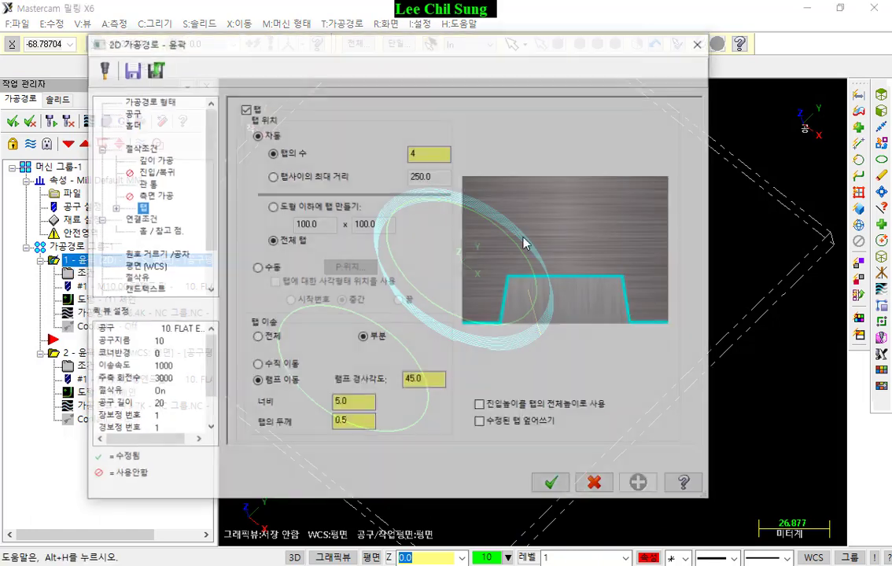
pyautogui.click(422, 155)
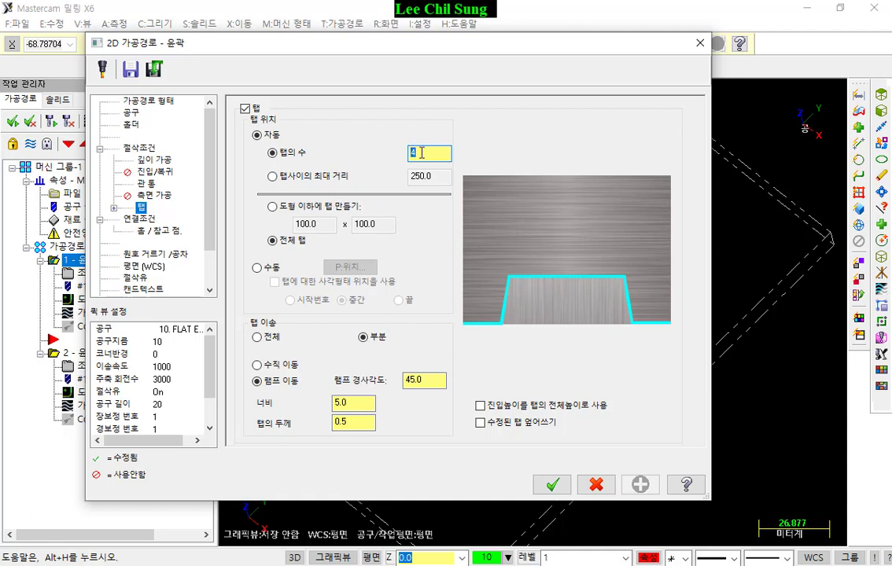
pyautogui.click(274, 178)
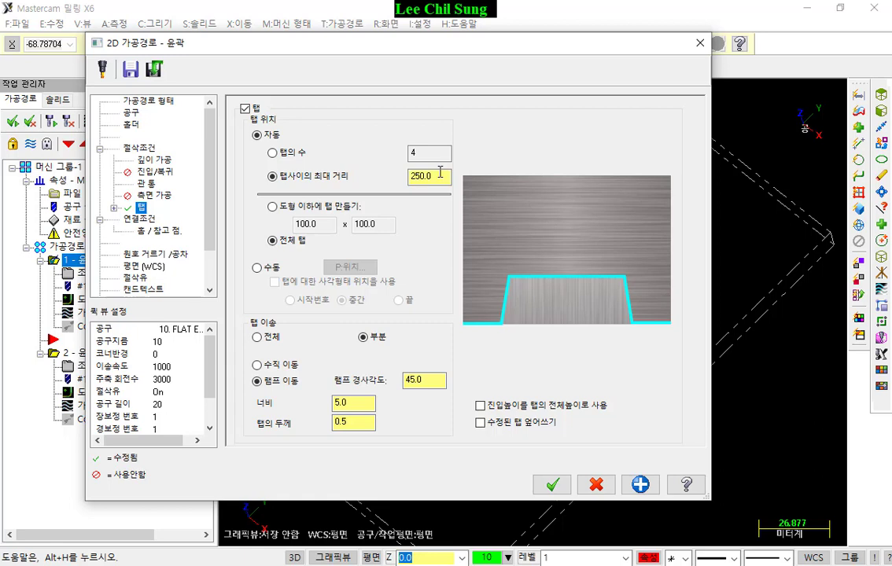
pyautogui.click(443, 176)
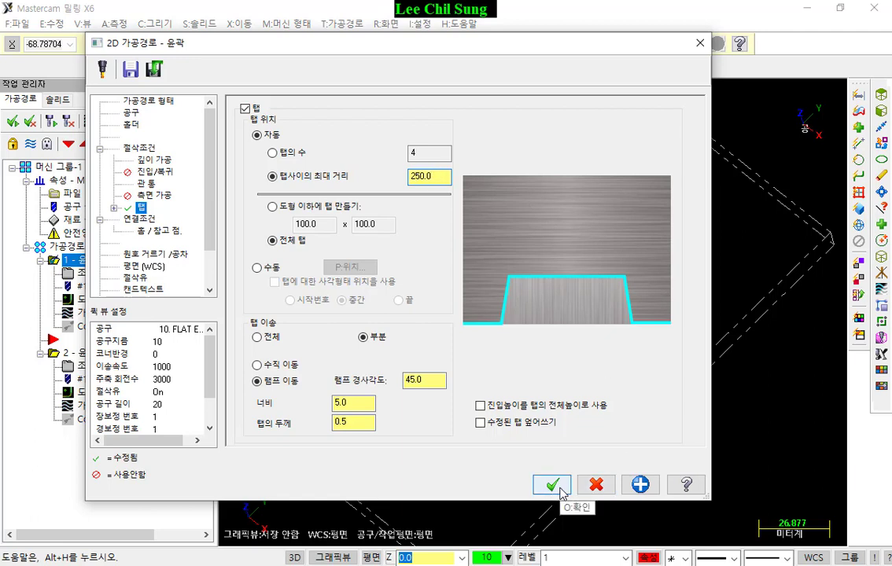
# Set the maximum tab distance to about 26.57 from two points picked near the ellipse's upper-left and top in plan view, and regenerate the toolpath.
pyautogui.rightClick(436, 176)
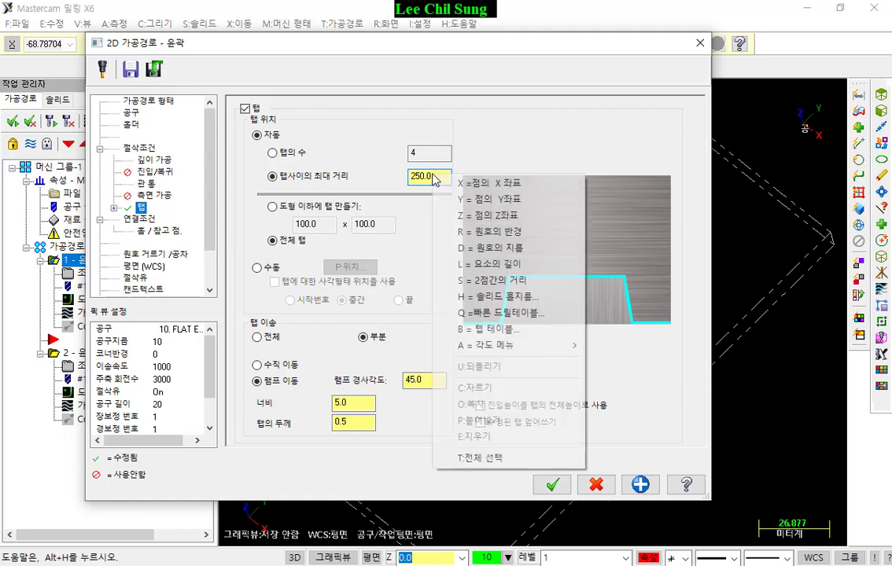
pyautogui.click(490, 280)
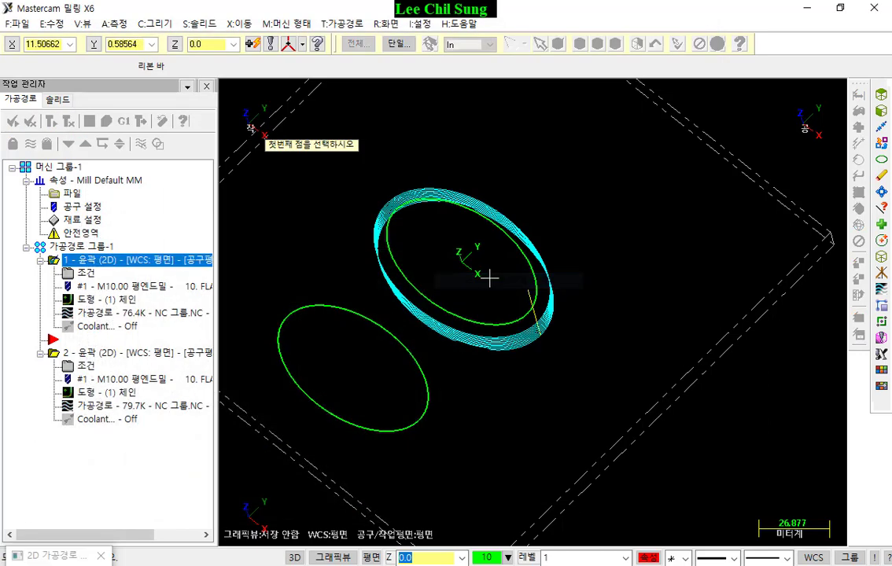
pyautogui.scroll(-3, 573, 217)
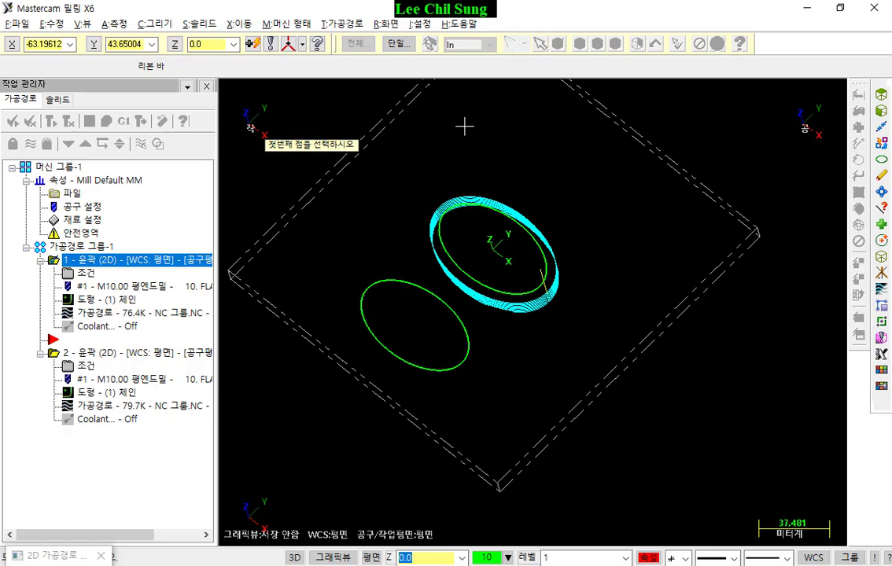
pyautogui.hotkey('alt', '1')
pyautogui.scroll(6, 614, 260)
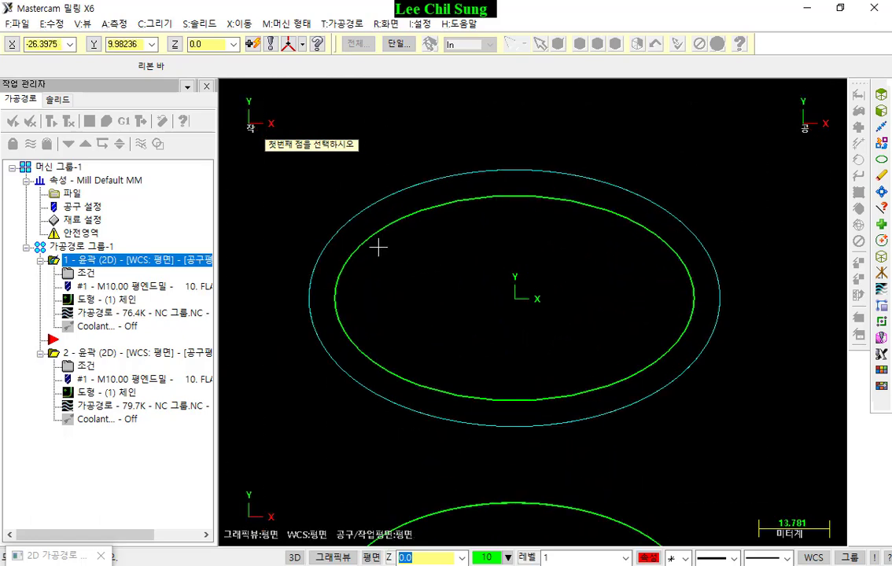
pyautogui.click(378, 248)
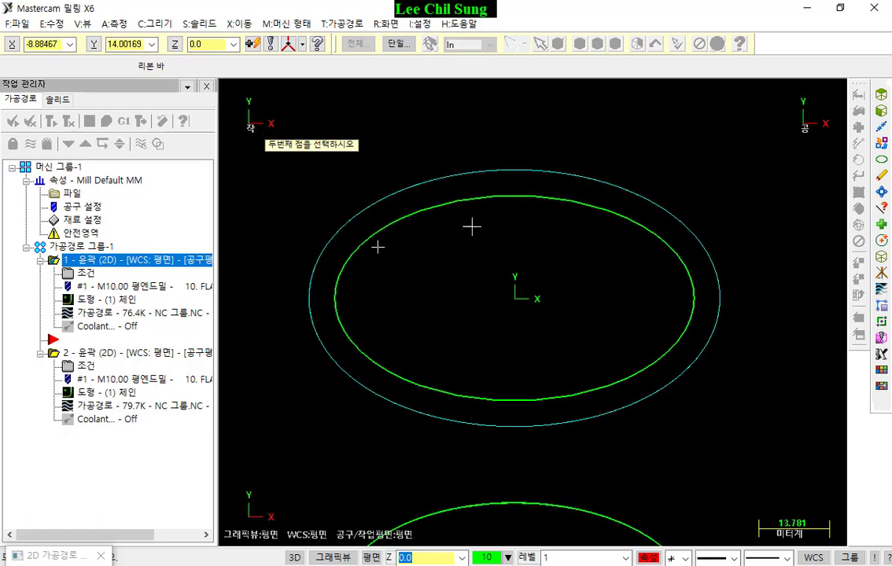
pyautogui.click(511, 215)
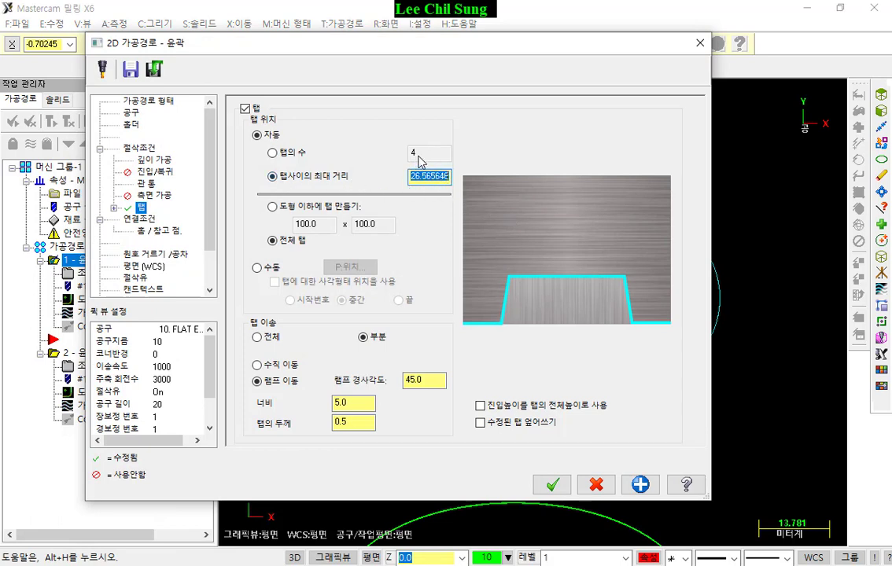
pyautogui.press('Return')
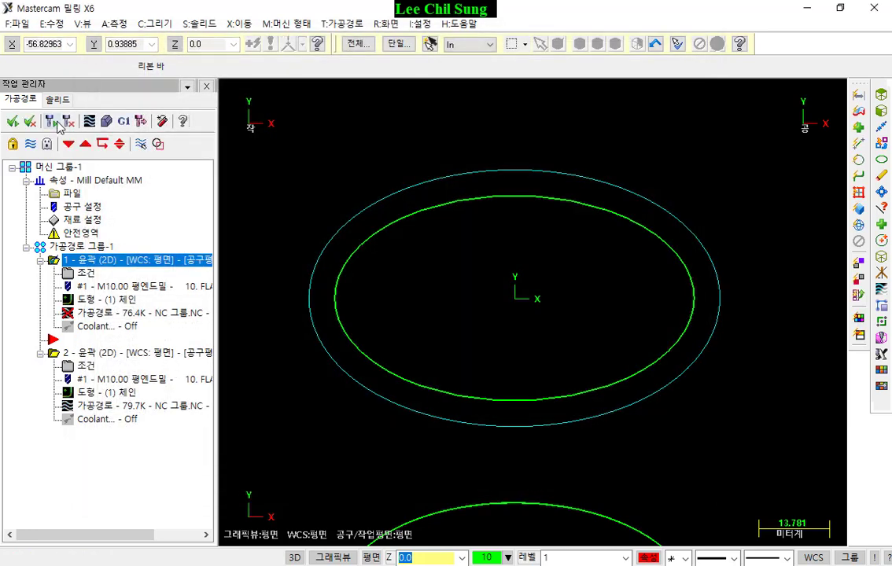
pyautogui.click(55, 123)
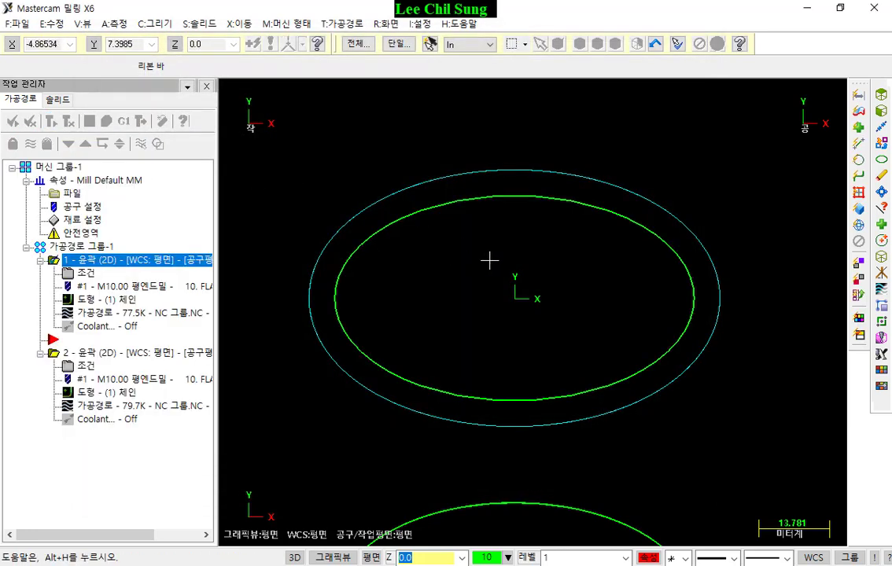
# Examine the distance-based tabs along the regenerated toolpath and in a solid machining simulation of operation 1.
pyautogui.moveTo(489, 261); pyautogui.dragTo(504, 189, button='middle')
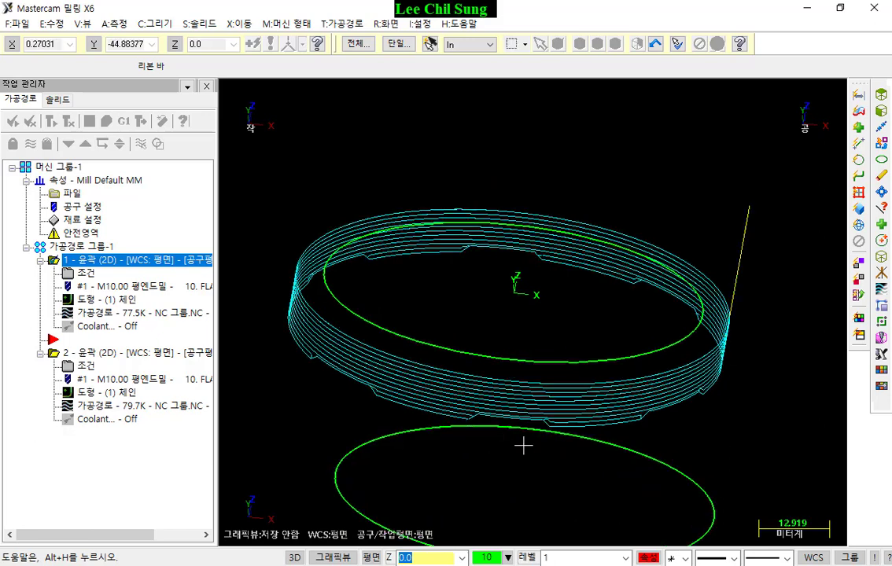
pyautogui.moveTo(523, 446); pyautogui.dragTo(673, 378, button='middle')
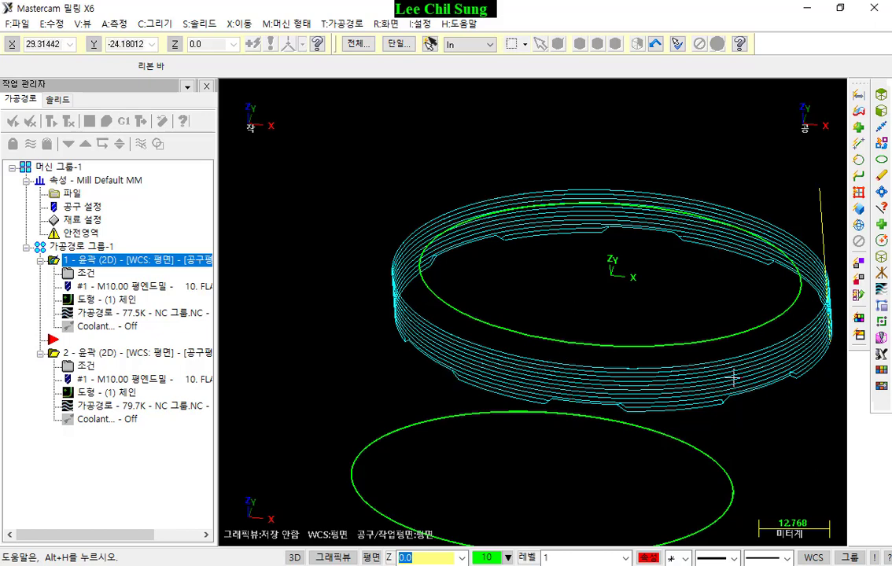
pyautogui.click(106, 120)
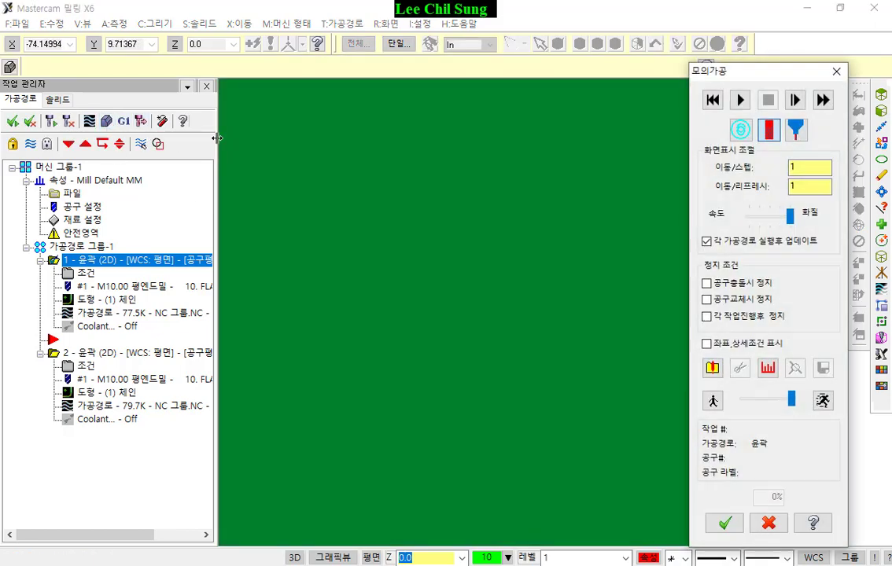
pyautogui.click(740, 100)
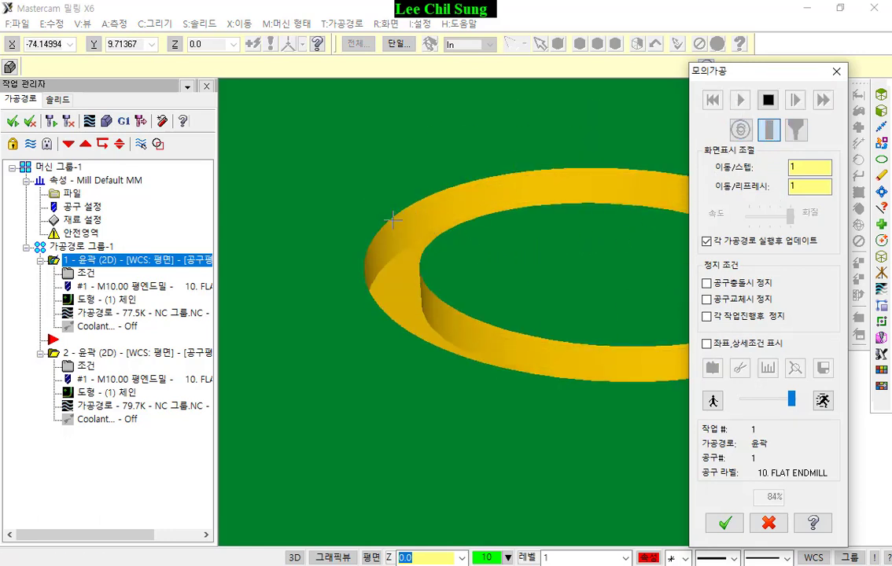
pyautogui.scroll(-5, 337, 237)
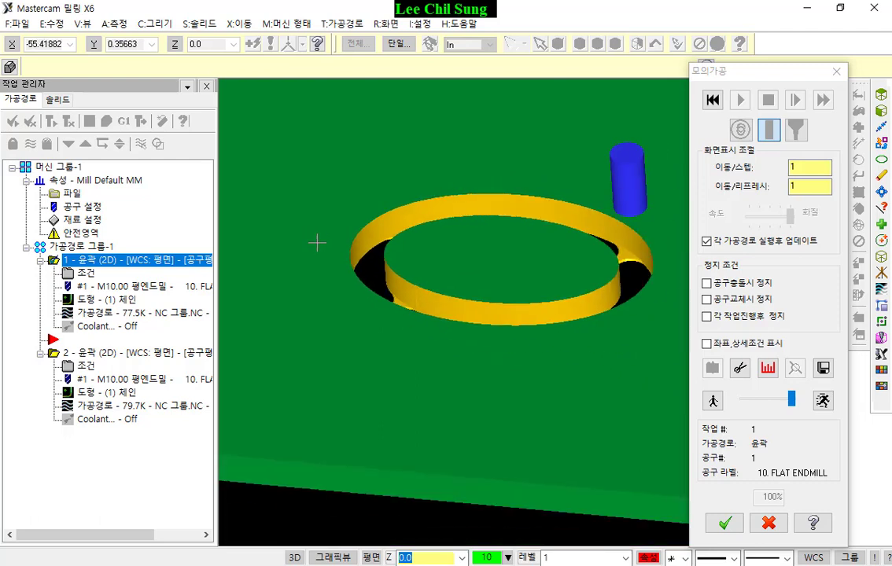
pyautogui.moveTo(317, 243); pyautogui.dragTo(515, 227, button='middle')
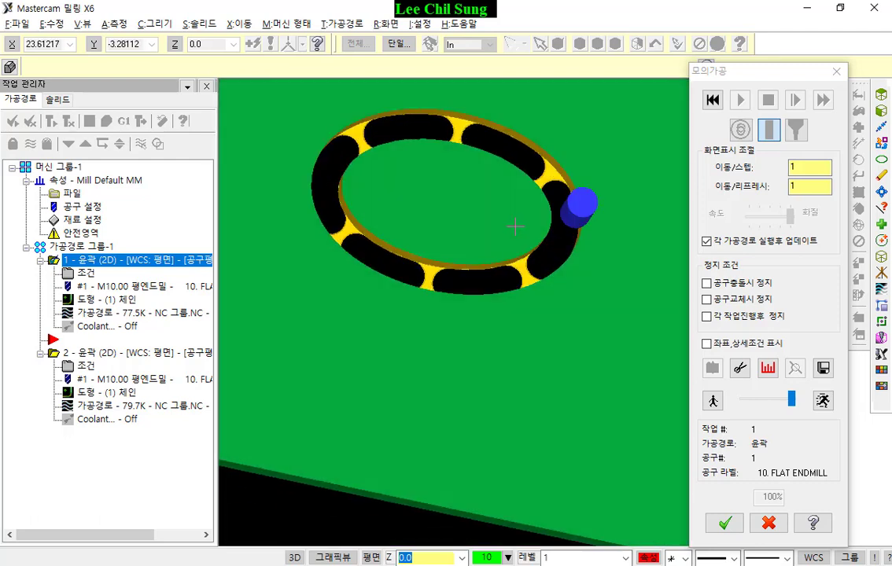
pyautogui.moveTo(398, 207); pyautogui.dragTo(552, 272, button='middle')
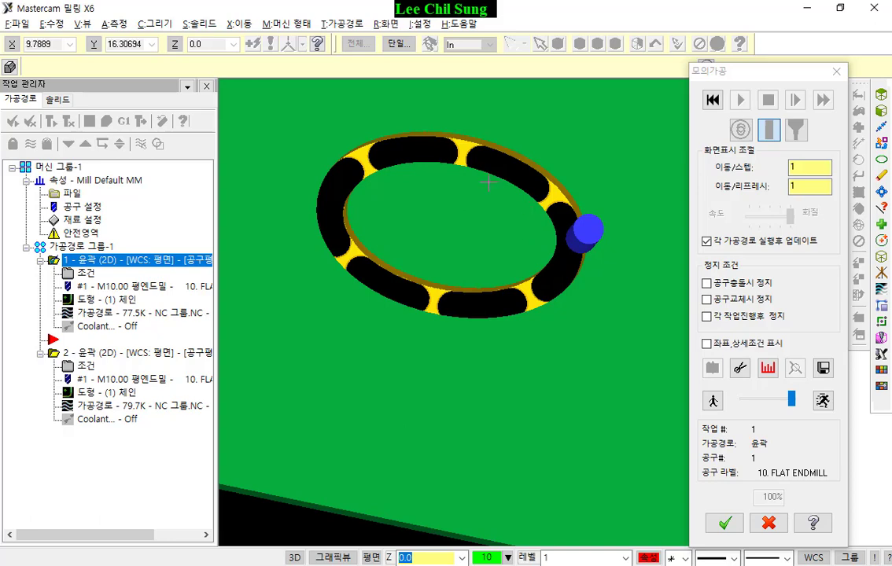
# Close the simulation, switch operation 1's tab location from automatic to manual (수동), and start choosing tab positions in plan view.
pyautogui.click(769, 523)
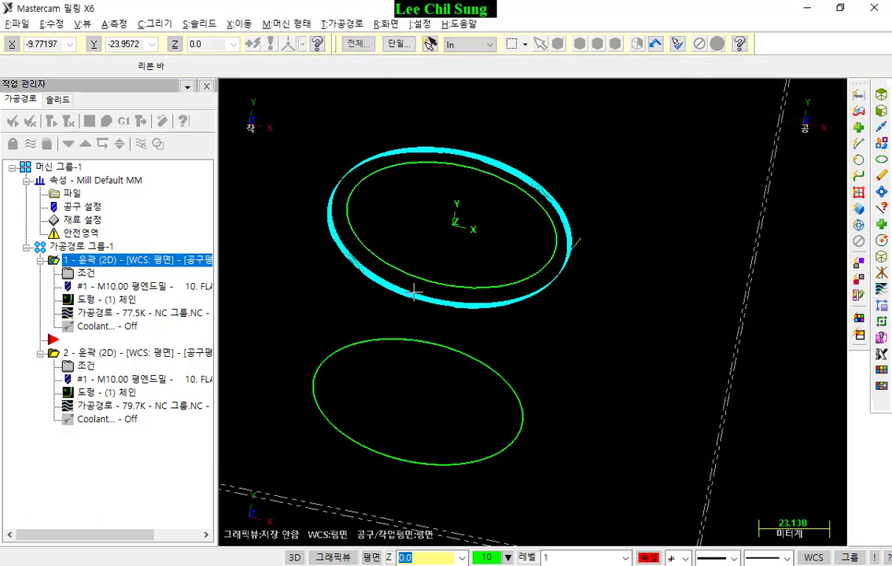
pyautogui.click(85, 274)
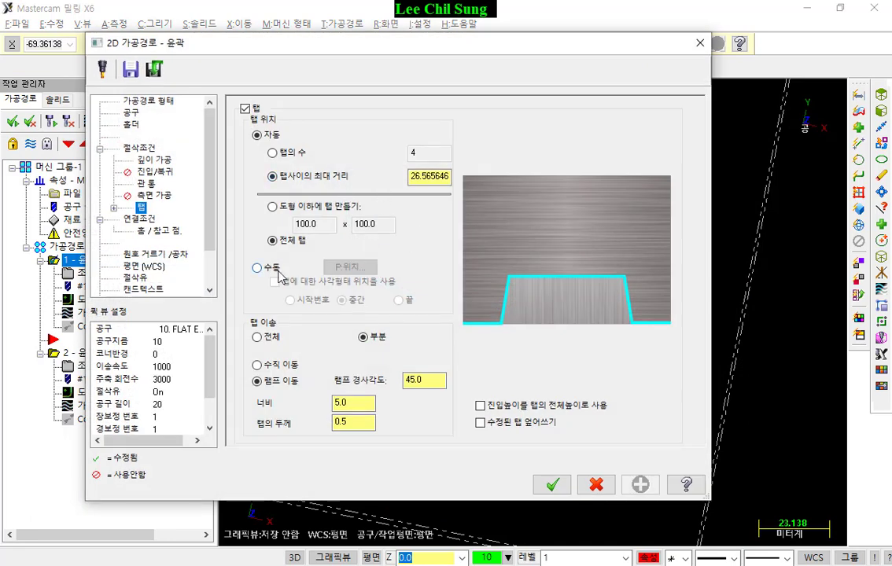
pyautogui.click(257, 268)
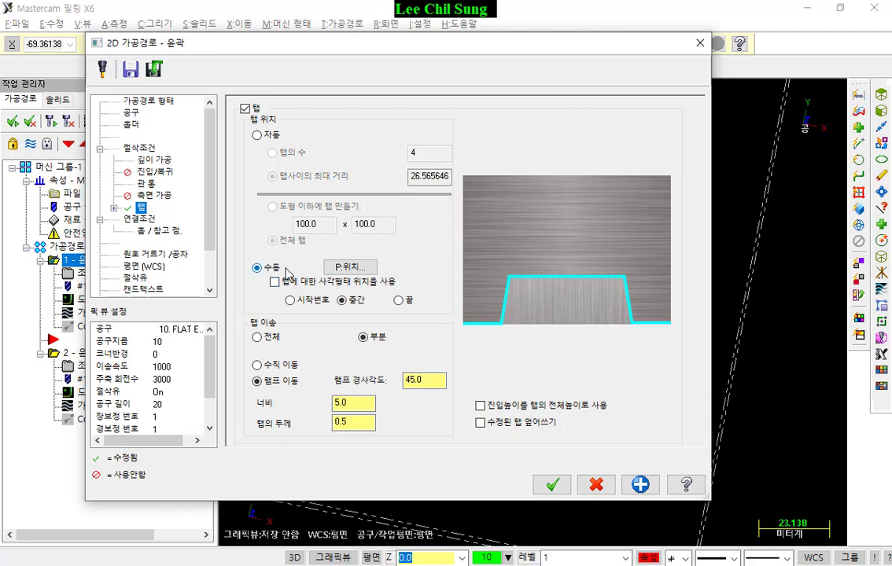
pyautogui.click(350, 267)
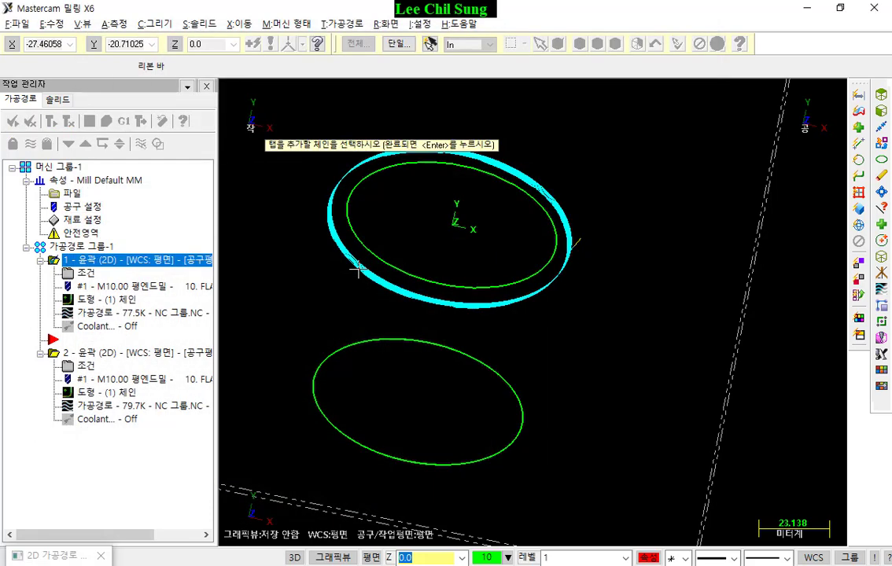
pyautogui.hotkey('alt', '1')
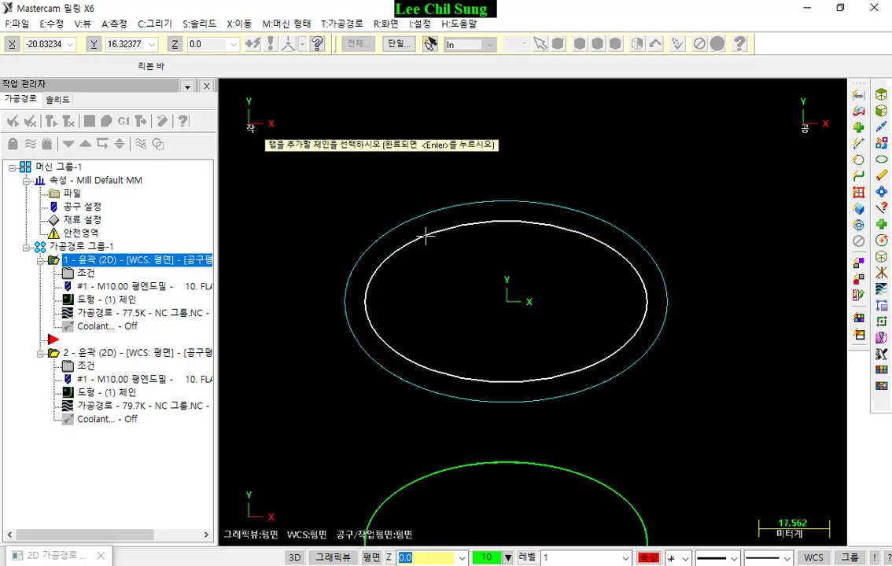
# Enable nearest-point (근접 점) snapping in the AutoCursor settings.
pyautogui.rightClick(572, 120)
pyautogui.click(627, 326)
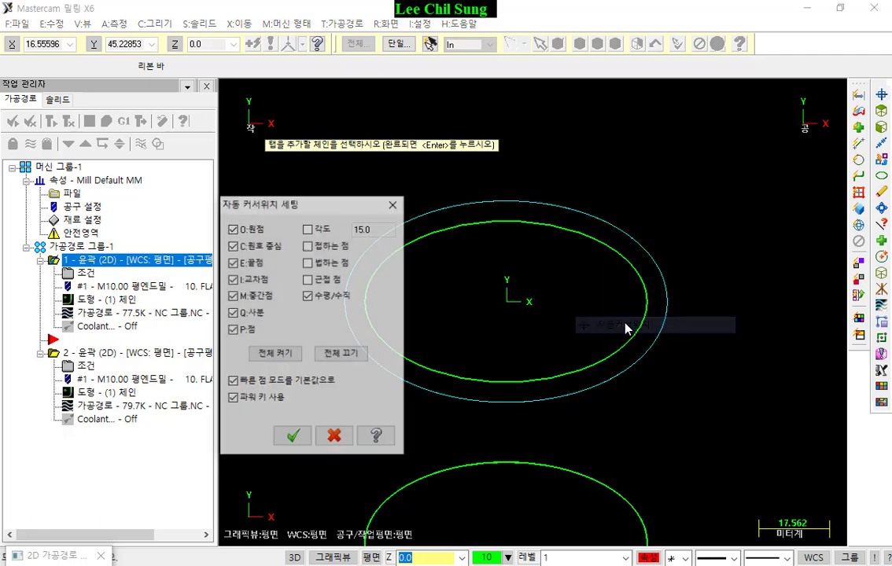
pyautogui.click(313, 281)
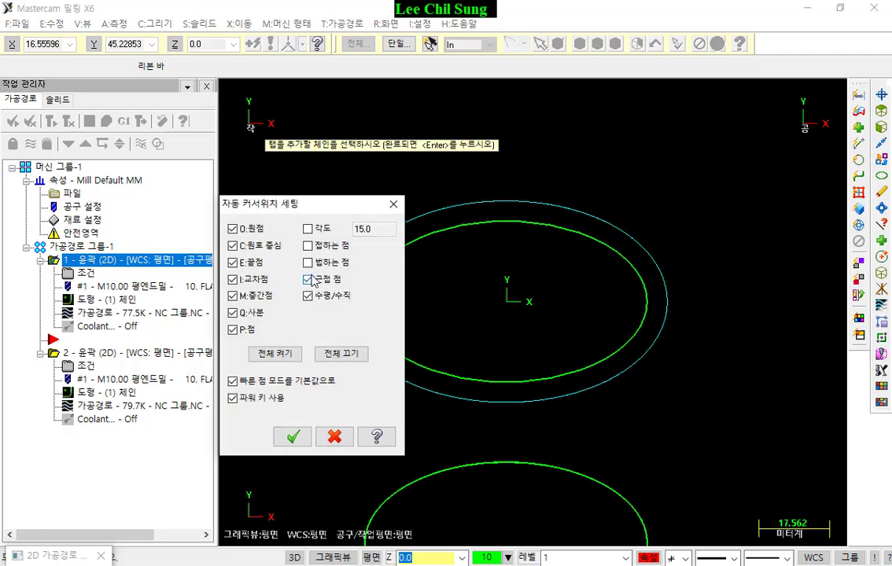
pyautogui.click(293, 439)
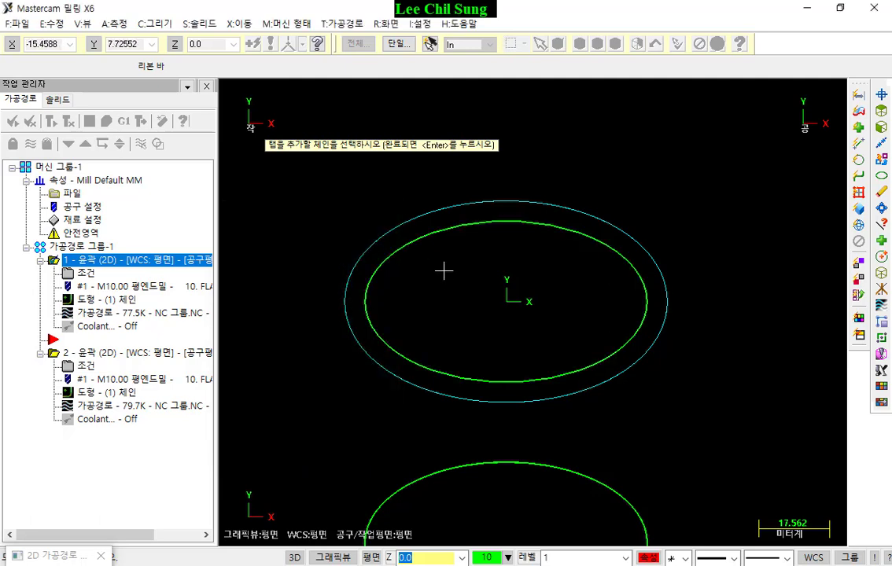
pyautogui.scroll(5, 444, 275)
pyautogui.scroll(-5, 449, 281)
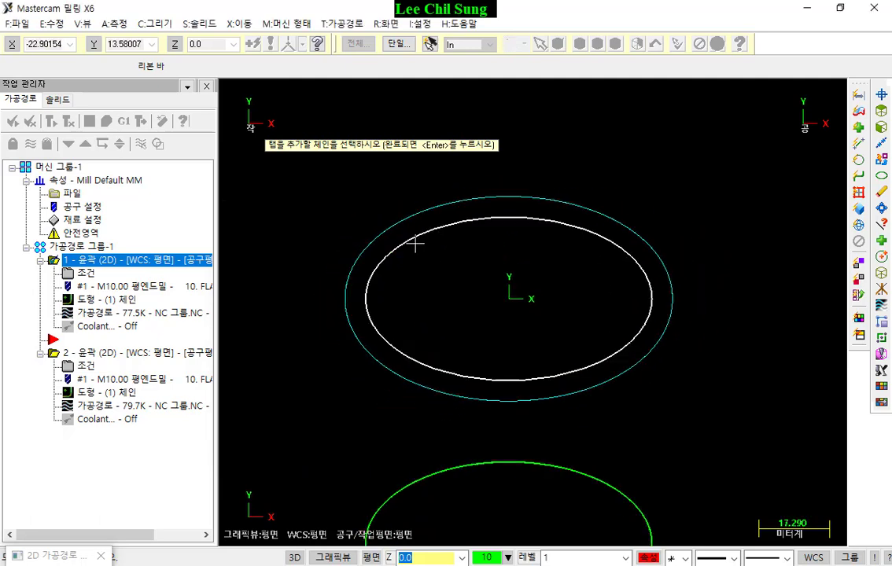
# Restrict the AutoCursor snapping to nearest point (근접 점) only, clearing all the other point types.
pyautogui.rightClick(623, 134)
pyautogui.click(692, 337)
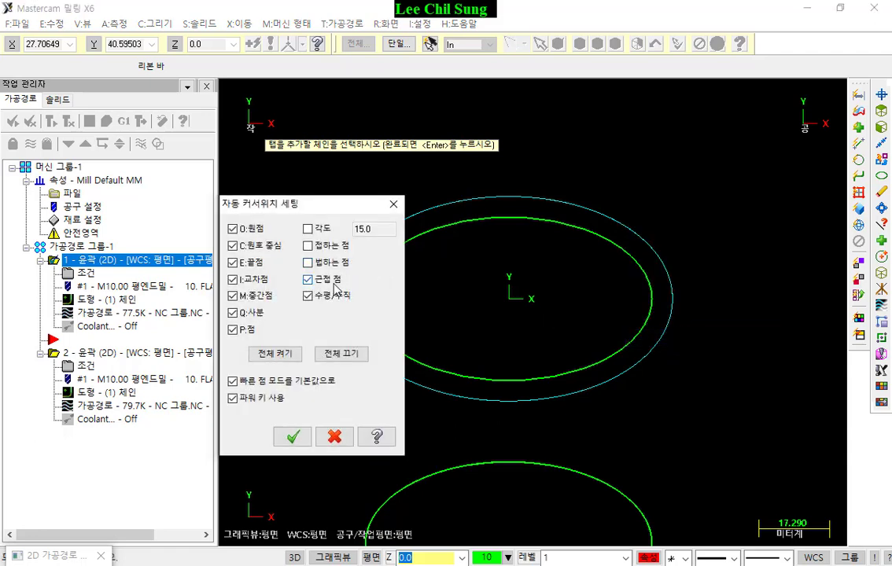
pyautogui.click(308, 245)
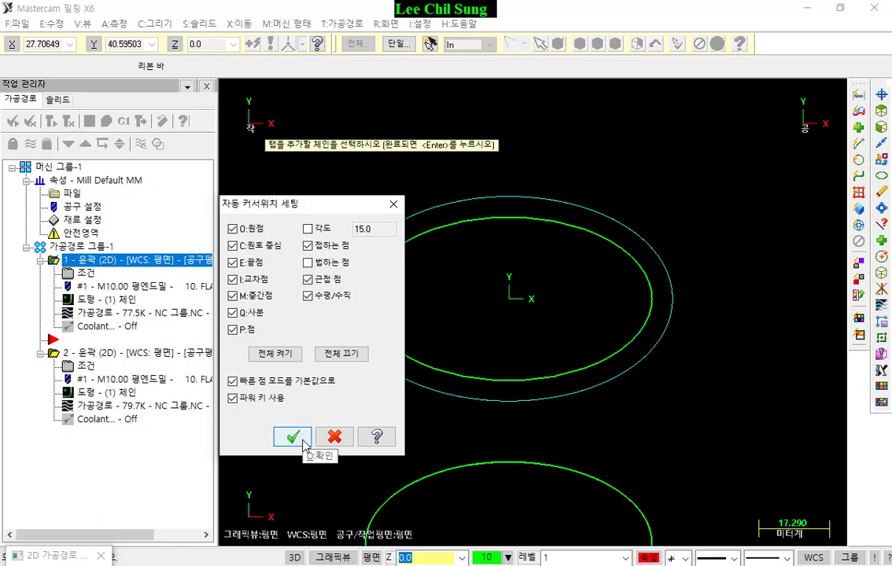
pyautogui.click(232, 245)
pyautogui.click(232, 228)
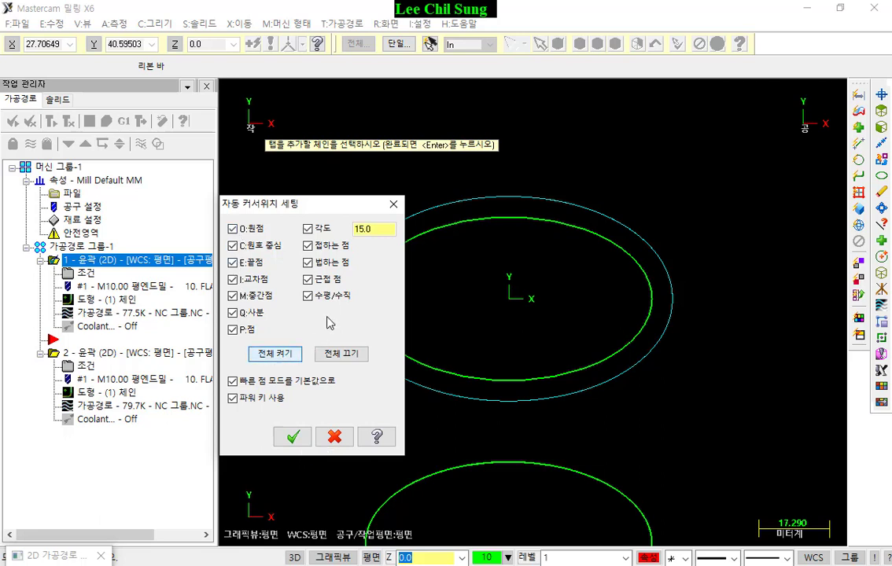
pyautogui.click(339, 354)
pyautogui.click(308, 280)
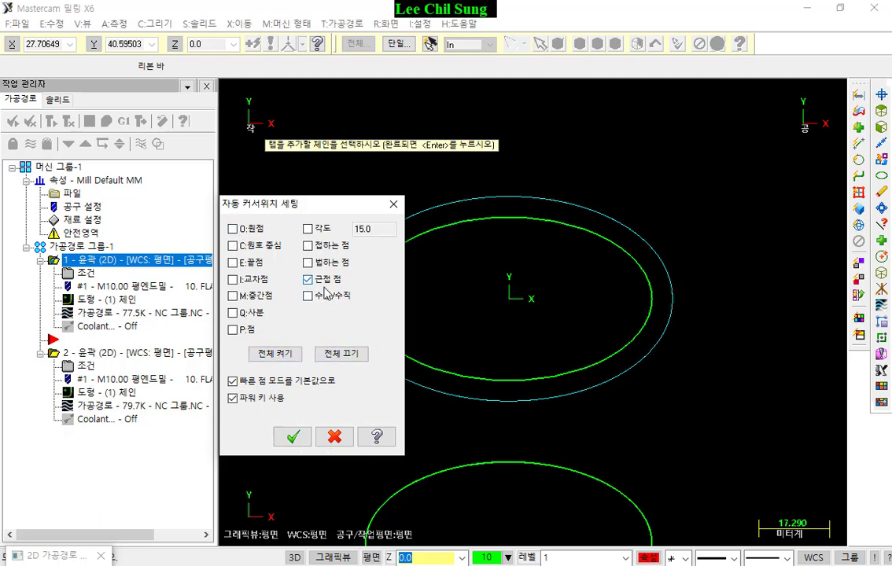
pyautogui.click(294, 437)
# Choose the upper ellipse as the chain that receives manual tabs and confirm the selection.
pyautogui.click(405, 239)
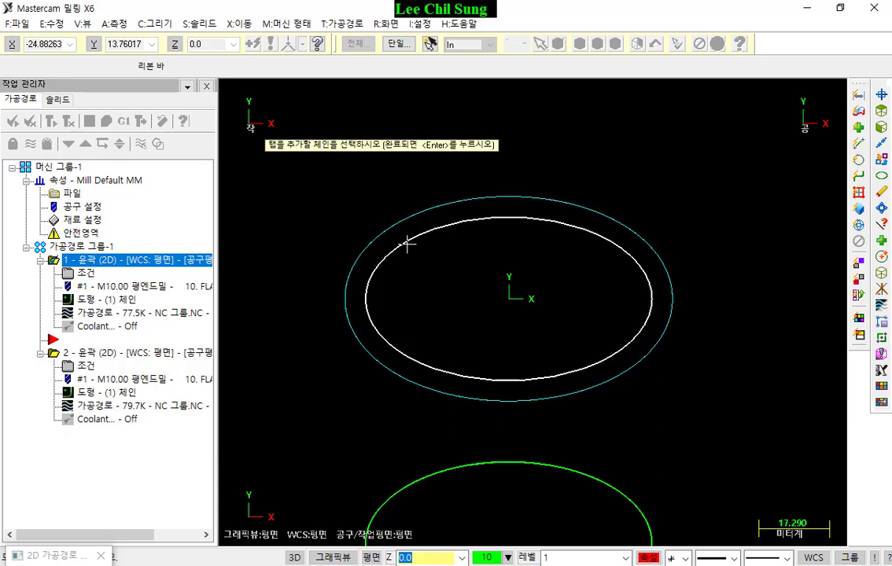
pyautogui.scroll(3, 407, 244)
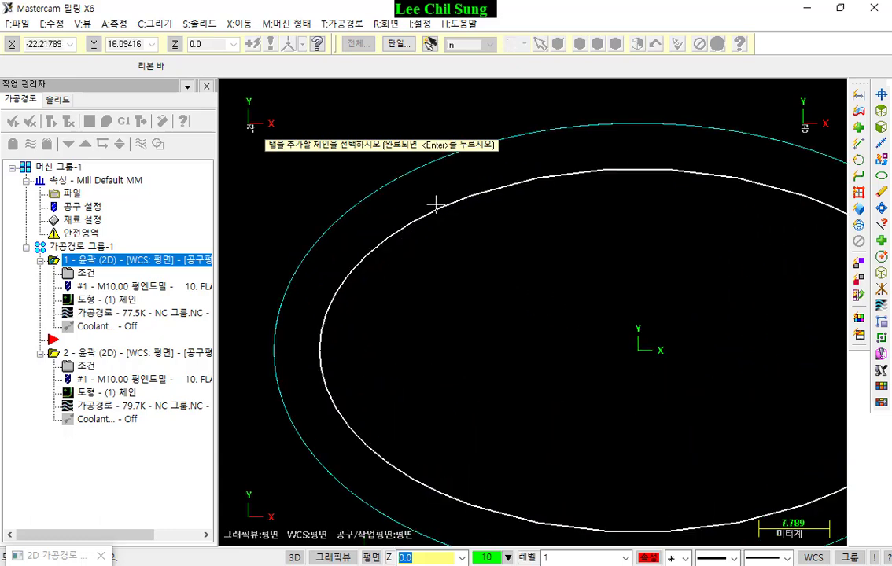
pyautogui.scroll(-5, 432, 247)
pyautogui.moveTo(460, 242); pyautogui.dragTo(506, 214, button='middle')
pyautogui.click(408, 247)
pyautogui.press('Return')
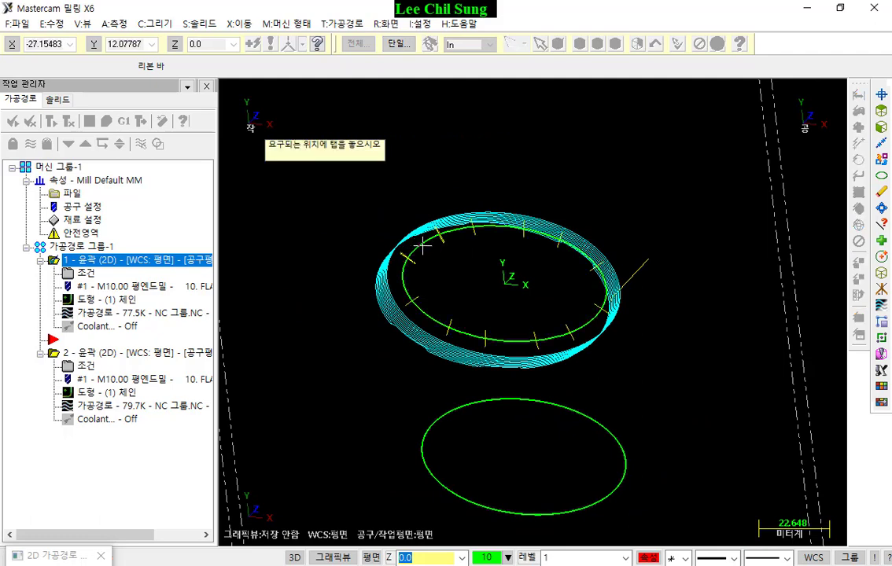
# Try placing a manual tab on the upper-left part of the ellipse, finish the placement, and discard the changed tab parameters.
pyautogui.scroll(1, 557, 236)
pyautogui.scroll(2, 557, 240)
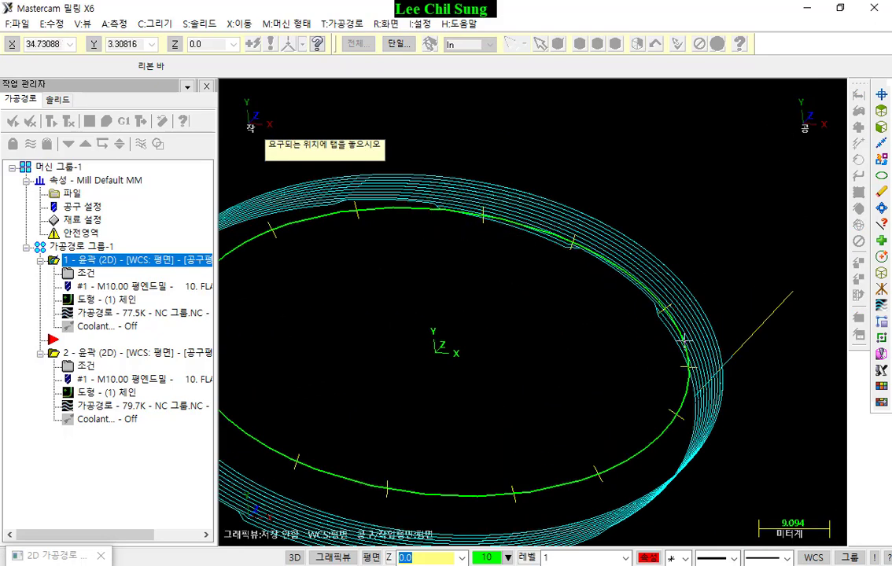
pyautogui.scroll(-1, 706, 288)
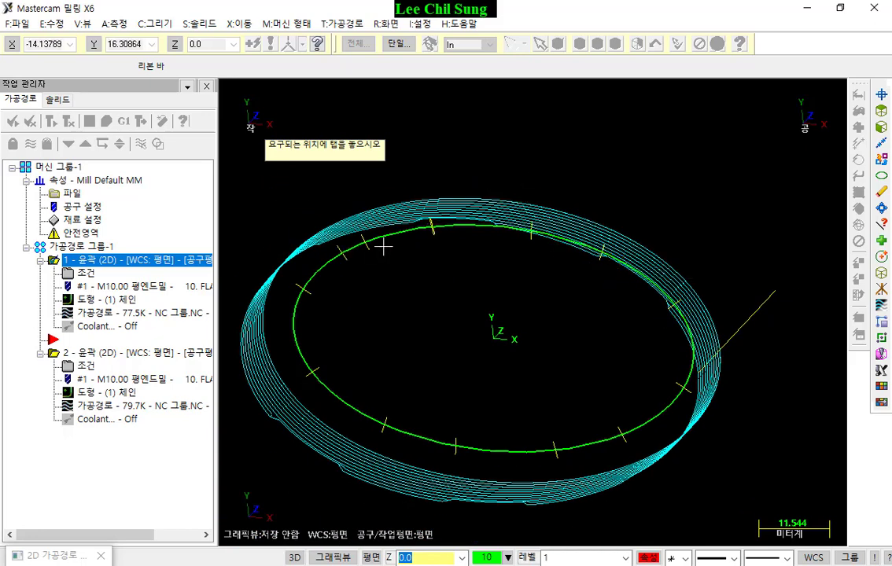
pyautogui.click(431, 227)
pyautogui.scroll(-1, 614, 306)
pyautogui.press('Return')
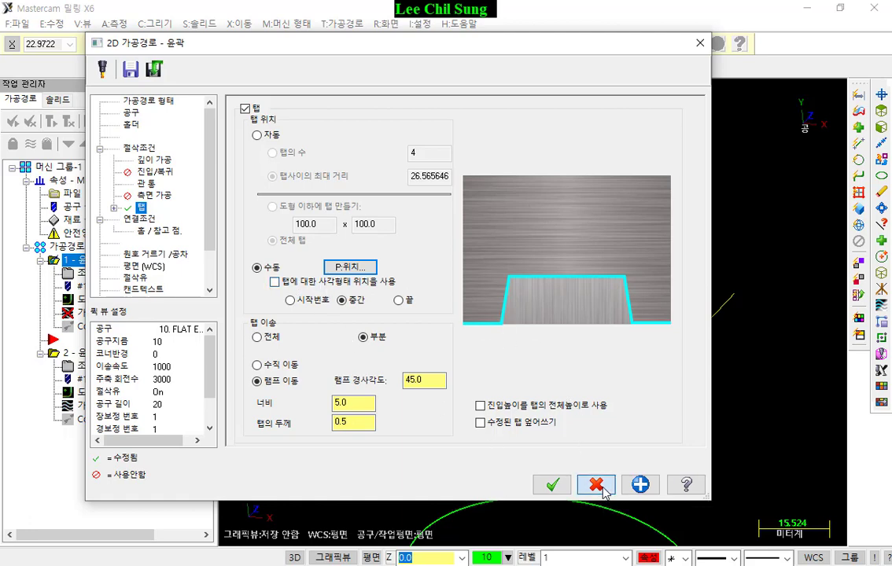
pyautogui.click(552, 485)
# Open the point position command (위치지정) for creating points with the upper ellipse enlarged in plan view.
pyautogui.scroll(1, 626, 323)
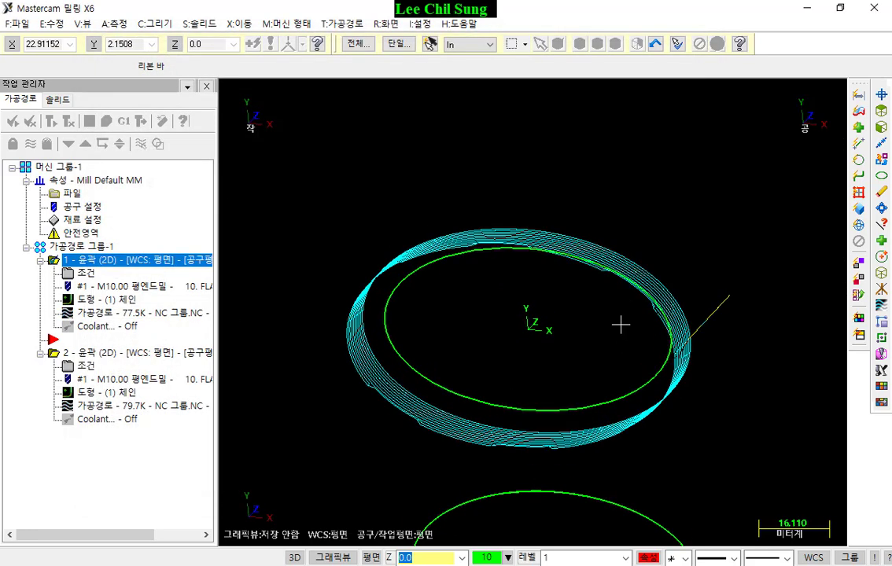
pyautogui.hotkey('alt', '1')
pyautogui.scroll(-1, 527, 278)
pyautogui.scroll(3, 398, 239)
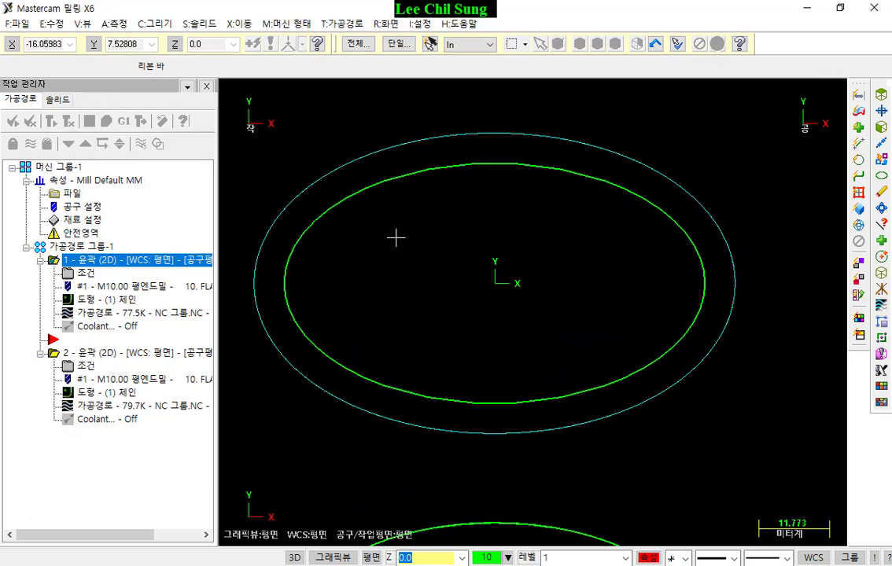
pyautogui.scroll(2, 397, 182)
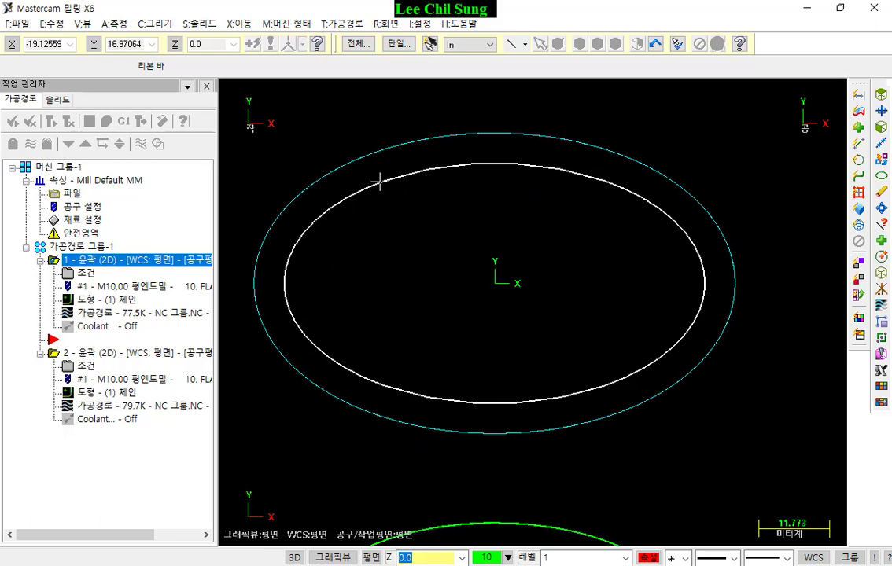
pyautogui.click(154, 23)
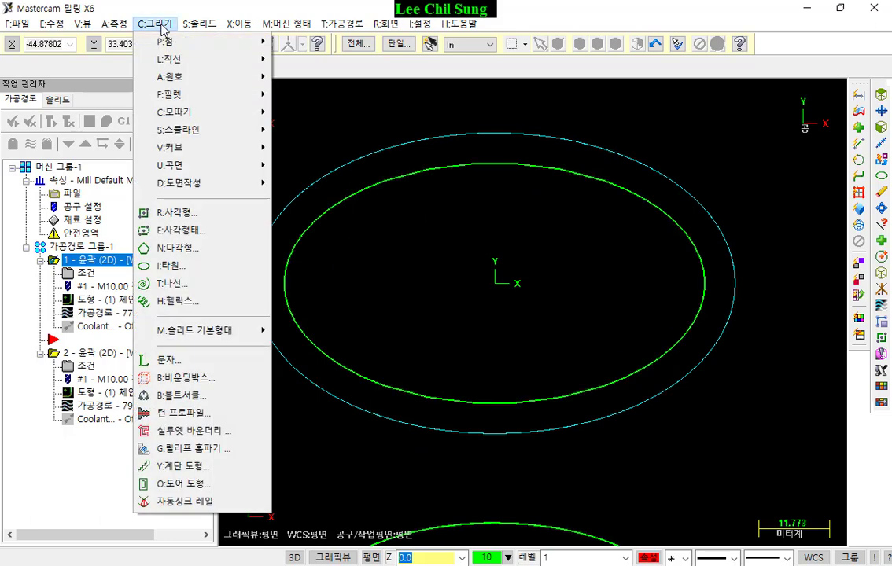
pyautogui.moveTo(201, 42)
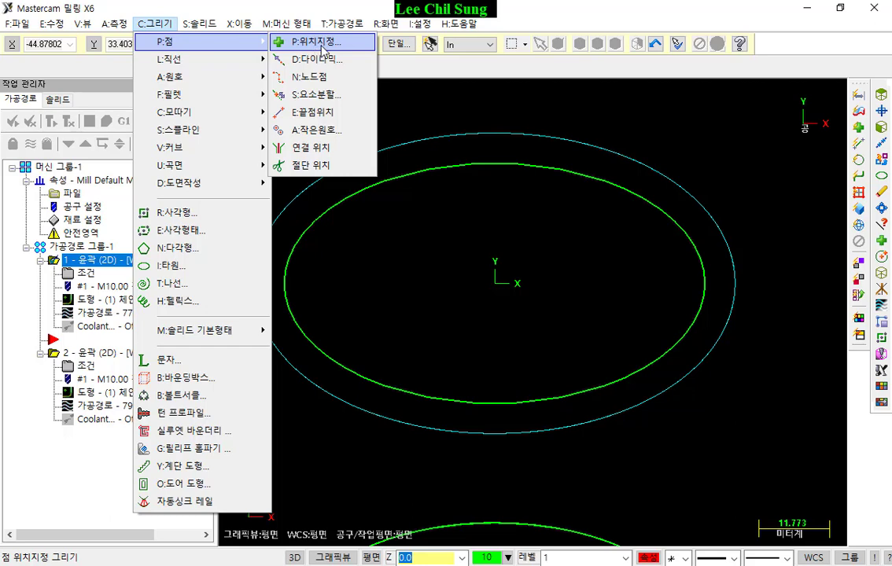
# Start creating position points and set the point style to the square symbol.
pyautogui.click(326, 45)
pyautogui.scroll(-3, 500, 234)
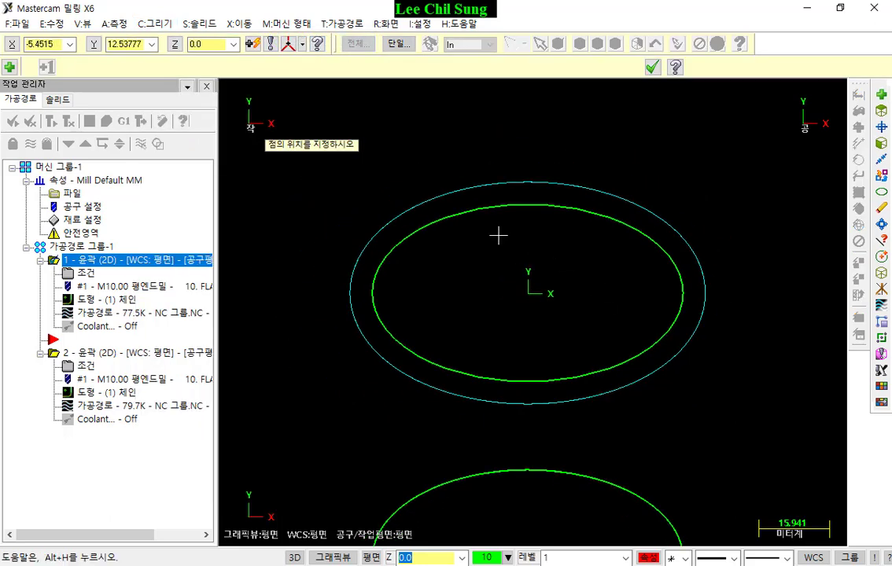
pyautogui.scroll(2, 460, 221)
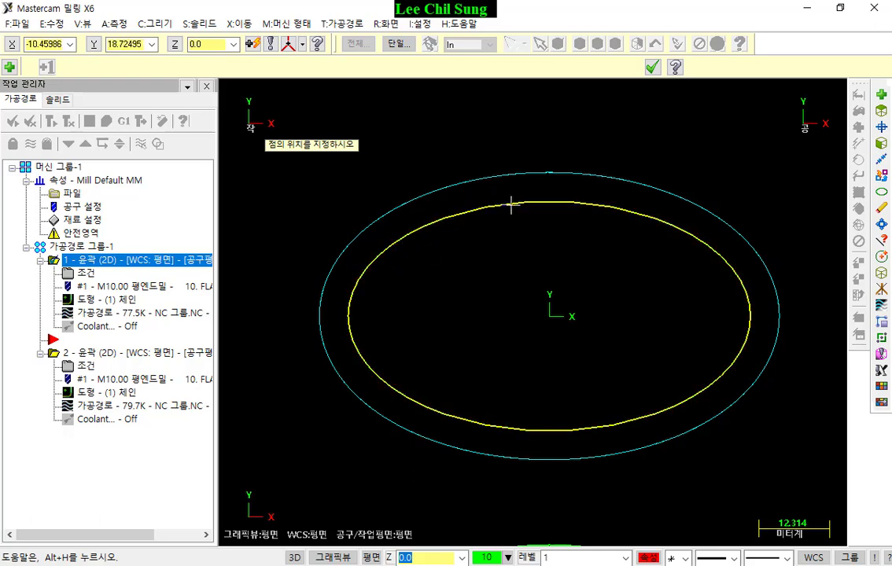
pyautogui.click(685, 558)
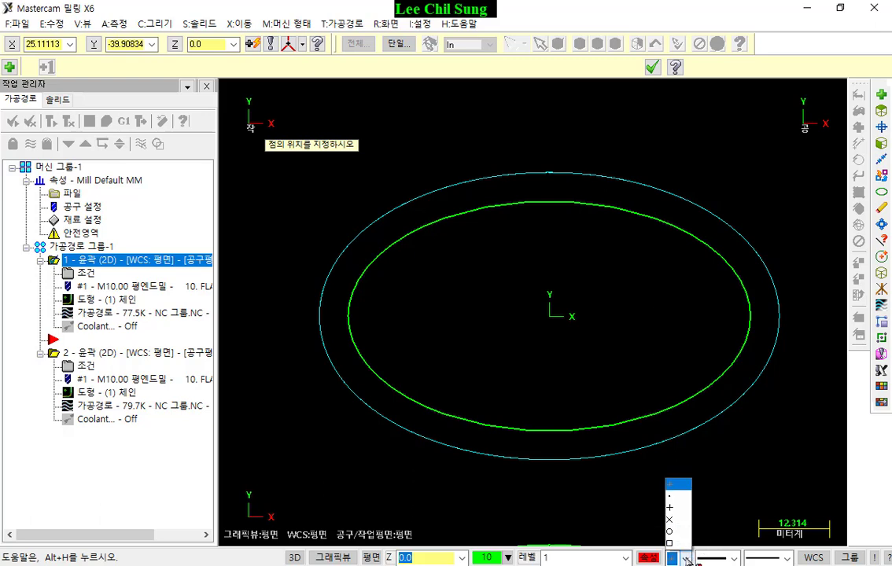
pyautogui.click(671, 521)
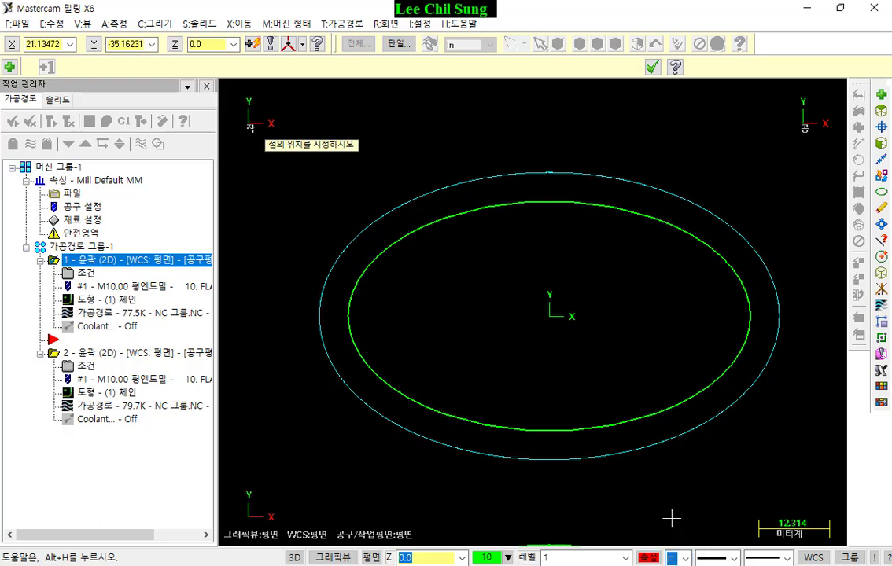
# Place six square points spaced around the upper green ellipse to mark the tab locations.
pyautogui.click(423, 226)
pyautogui.click(576, 202)
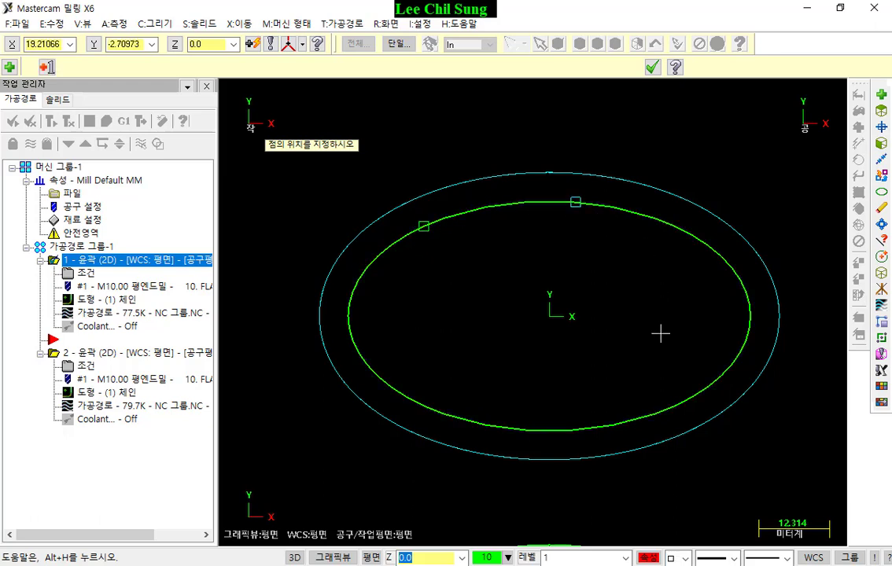
pyautogui.click(678, 405)
pyautogui.click(546, 431)
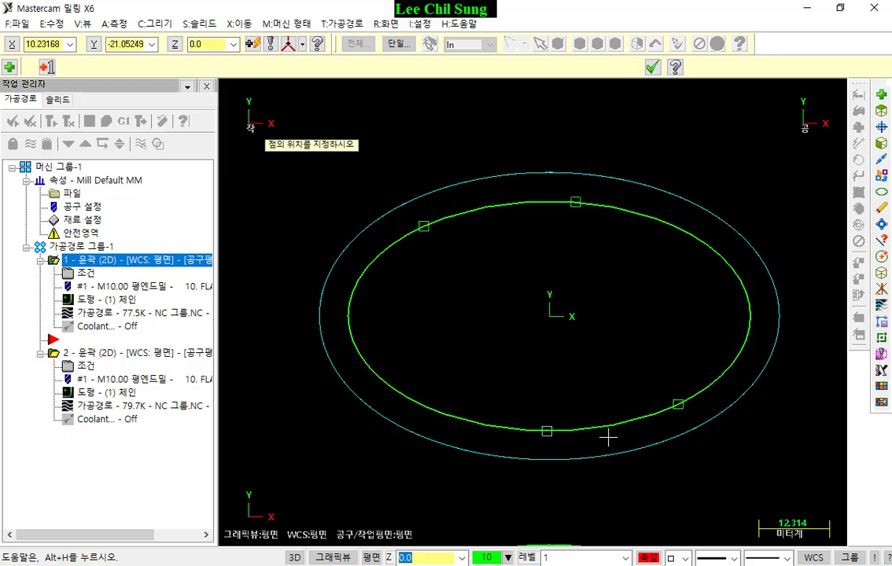
pyautogui.click(360, 354)
pyautogui.click(742, 286)
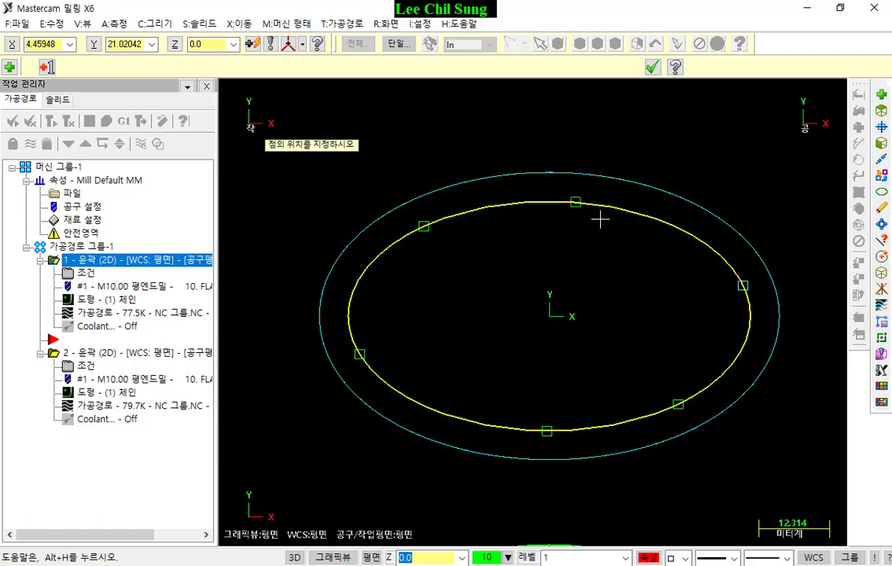
pyautogui.click(652, 67)
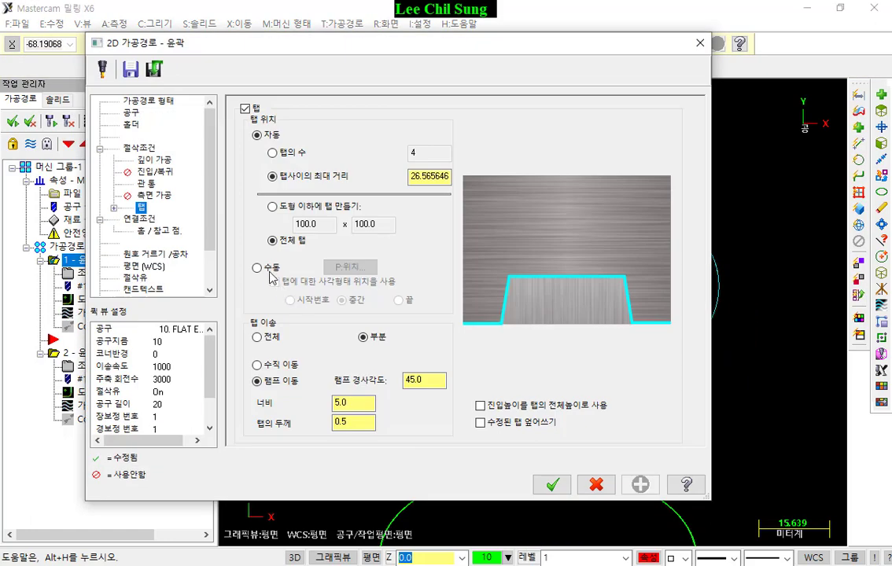
# Set the first contour operation's tabs to manual positioning using square points, and regenerate its toolpath.
pyautogui.click(257, 267)
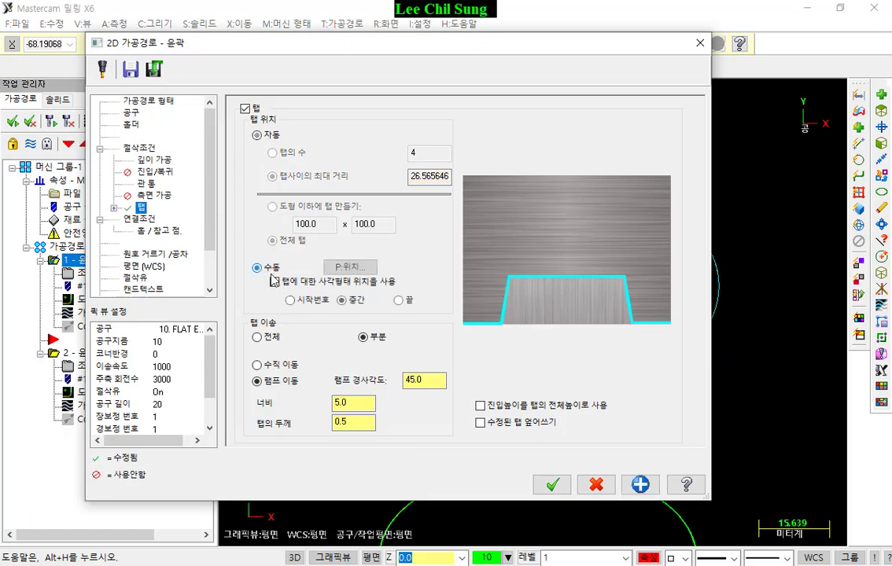
pyautogui.click(274, 282)
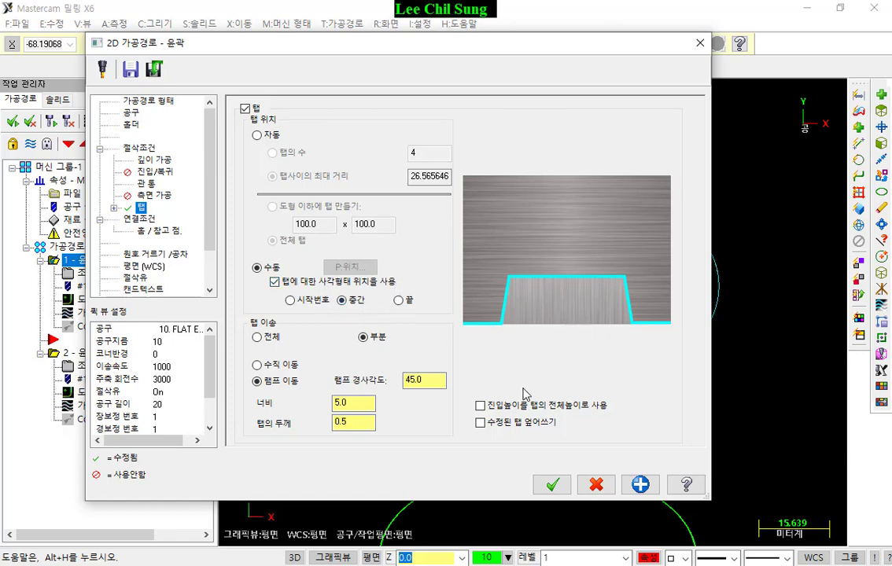
pyautogui.click(552, 485)
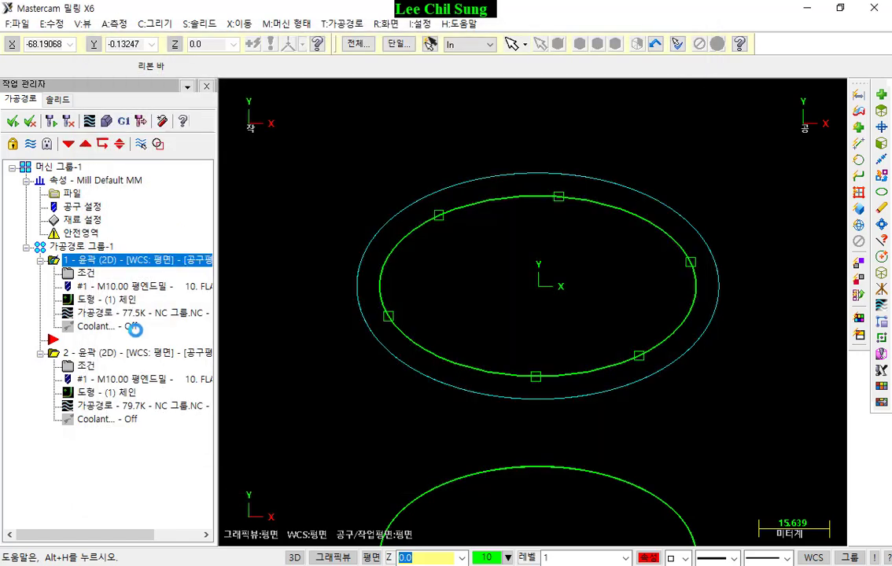
pyautogui.click(49, 120)
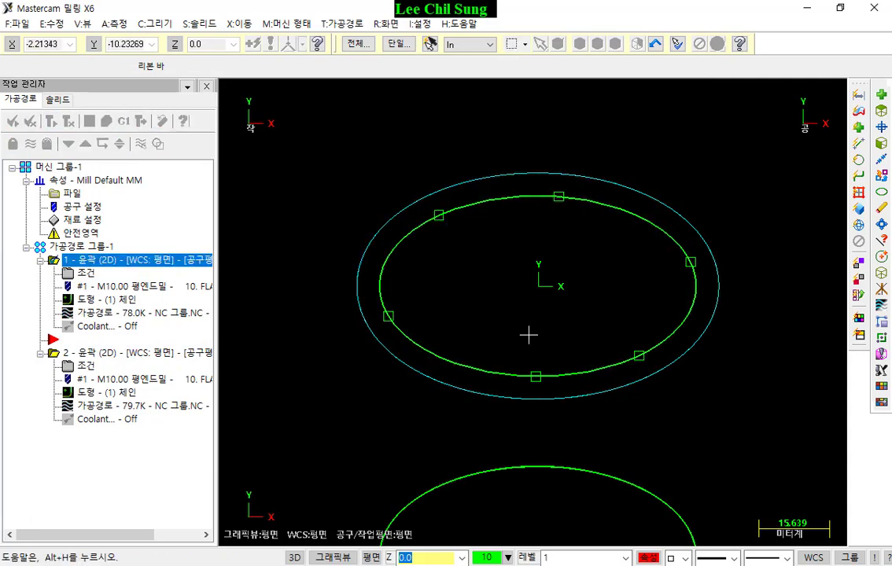
# Examine the regenerated toolpath in 3D, marking the tabs beside the three lower square points in red, and close the markup.
pyautogui.moveTo(559, 358); pyautogui.dragTo(564, 331, button='middle')
pyautogui.scroll(5, 563, 330)
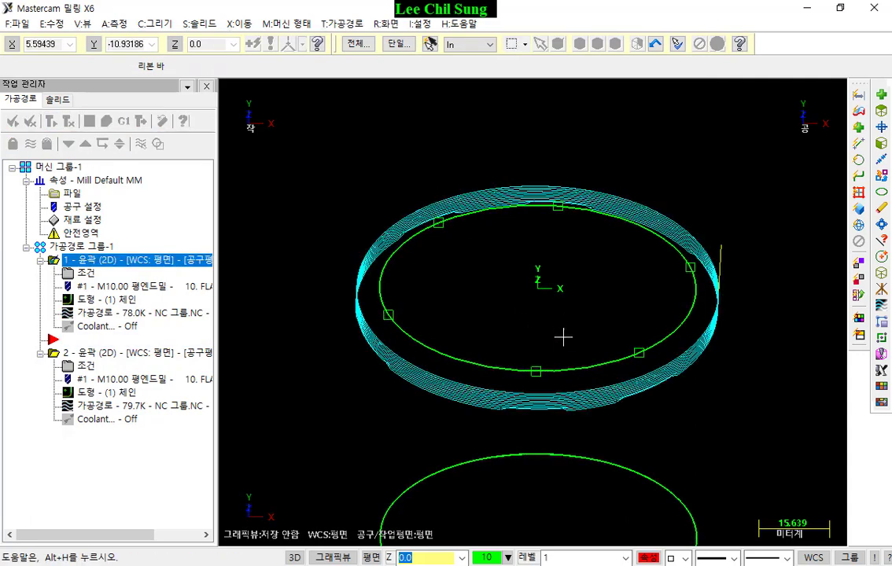
pyautogui.scroll(-5, 672, 372)
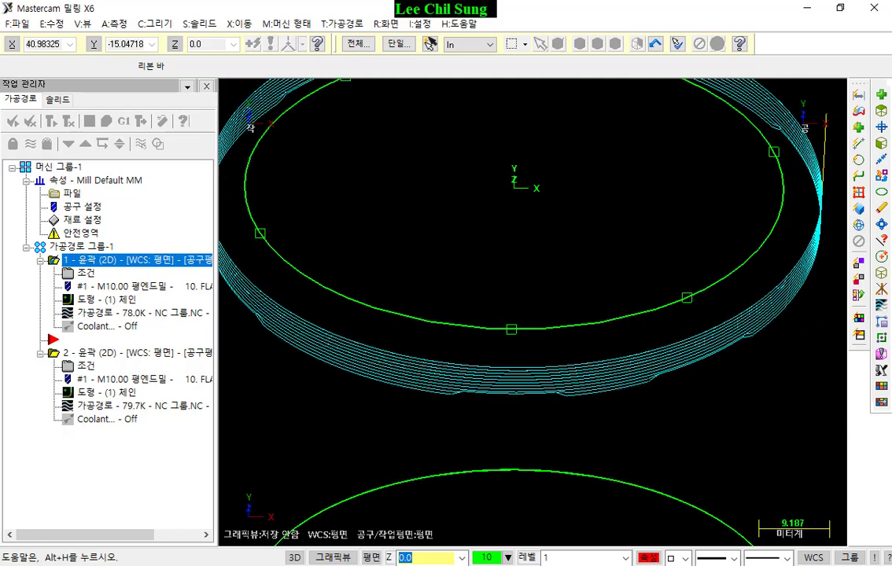
pyautogui.moveTo(510, 329); pyautogui.dragTo(513, 423)
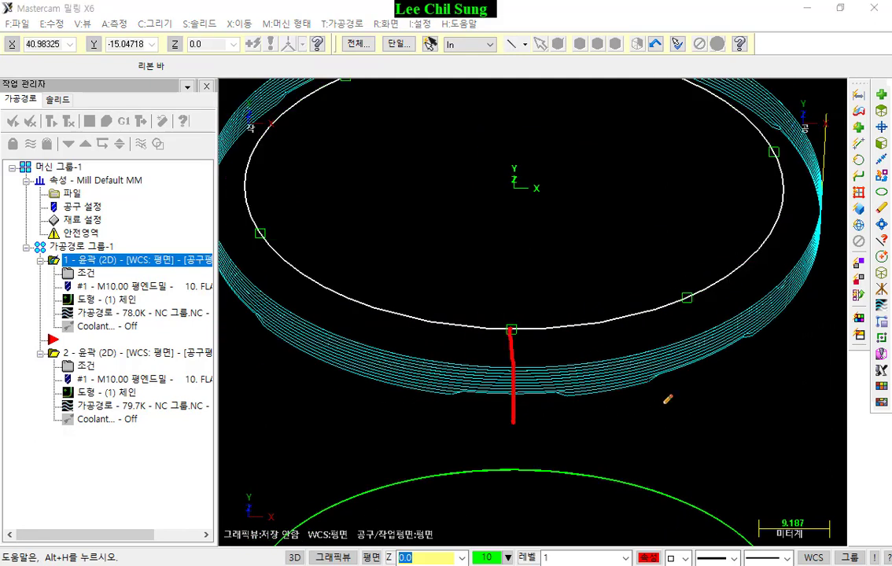
pyautogui.moveTo(687, 298)
pyautogui.mouseDown()
pyautogui.moveTo(717, 393)
pyautogui.moveTo(692, 367)
pyautogui.moveTo(698, 375)
pyautogui.mouseUp()
pyautogui.moveTo(518, 402); pyautogui.dragTo(531, 410)
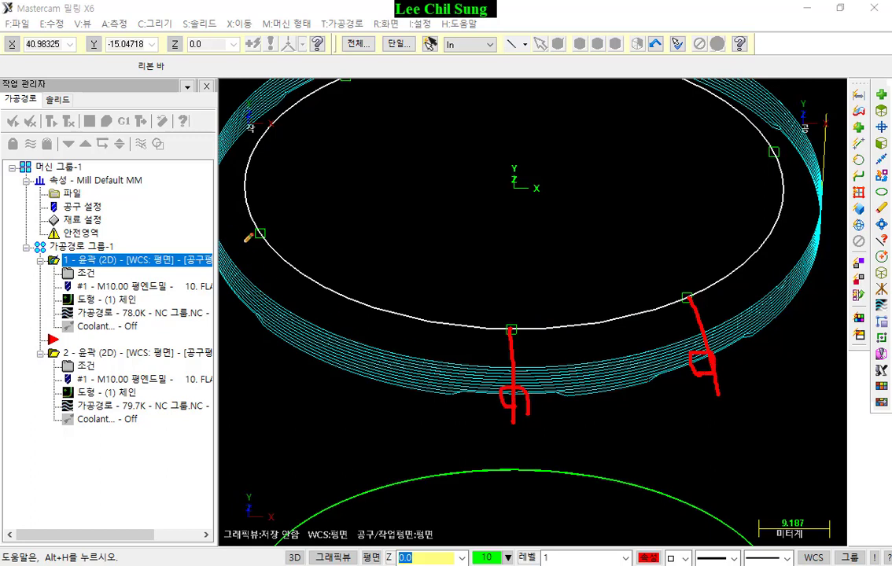
pyautogui.moveTo(250, 238)
pyautogui.mouseDown()
pyautogui.moveTo(249, 275)
pyautogui.moveTo(233, 303)
pyautogui.moveTo(246, 295)
pyautogui.mouseUp()
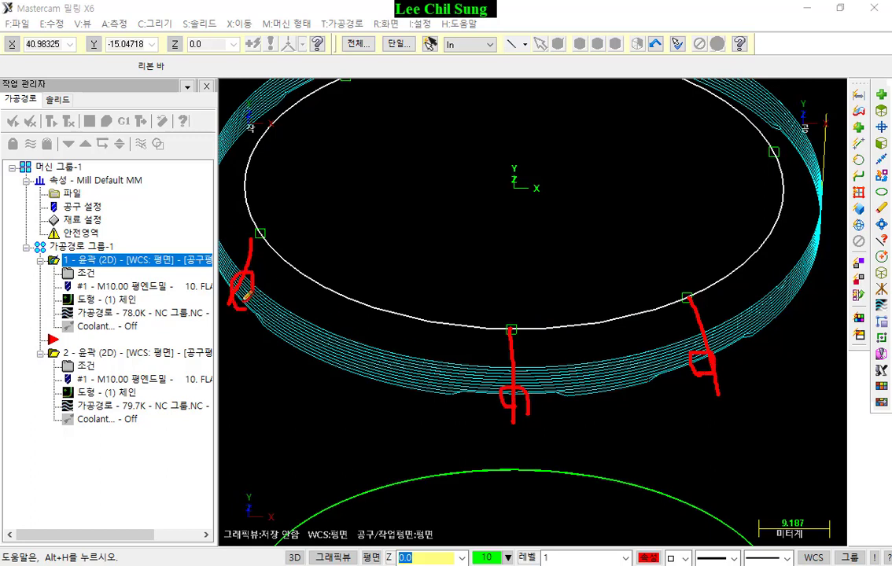
pyautogui.rightClick(605, 239)
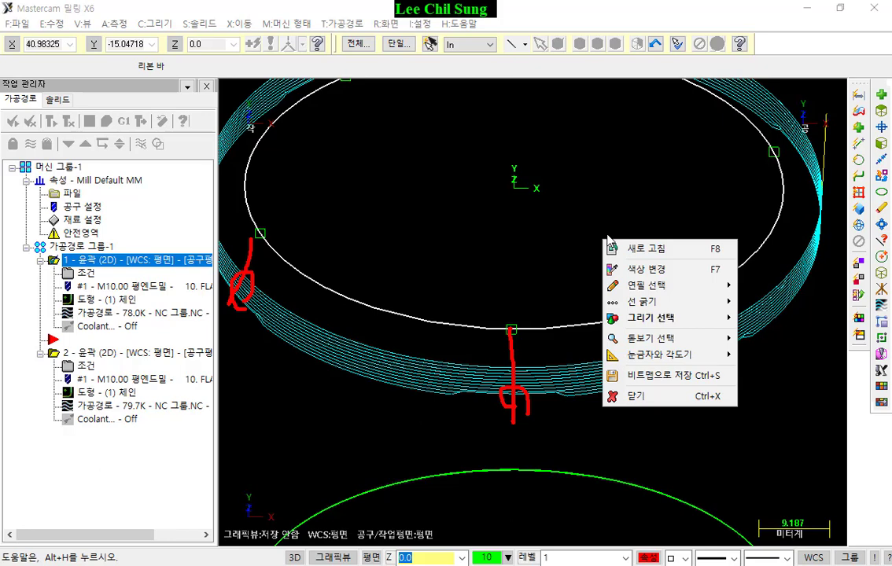
pyautogui.click(617, 396)
# Run the solid machining simulation of the first contour operation and inspect the tabs left around the elliptical groove.
pyautogui.scroll(-3, 601, 322)
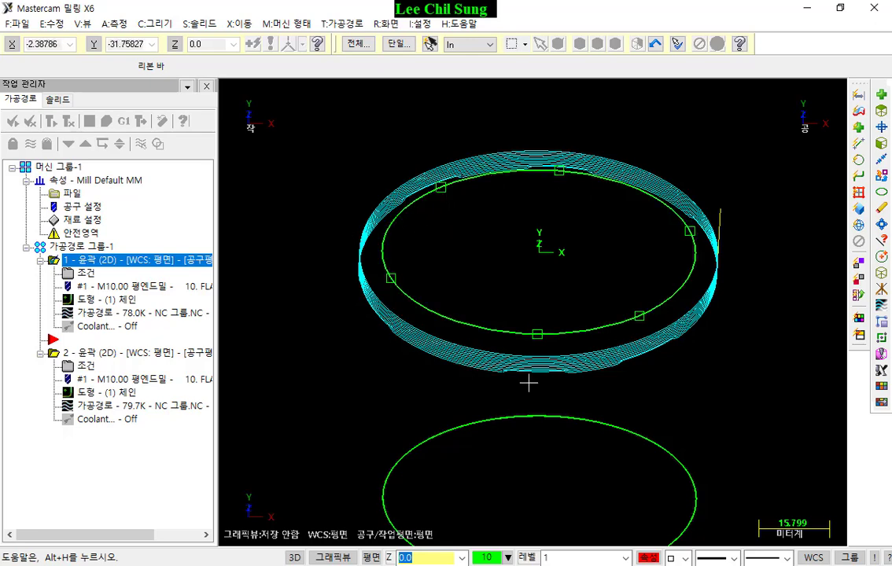
pyautogui.scroll(2, 525, 370)
pyautogui.click(89, 122)
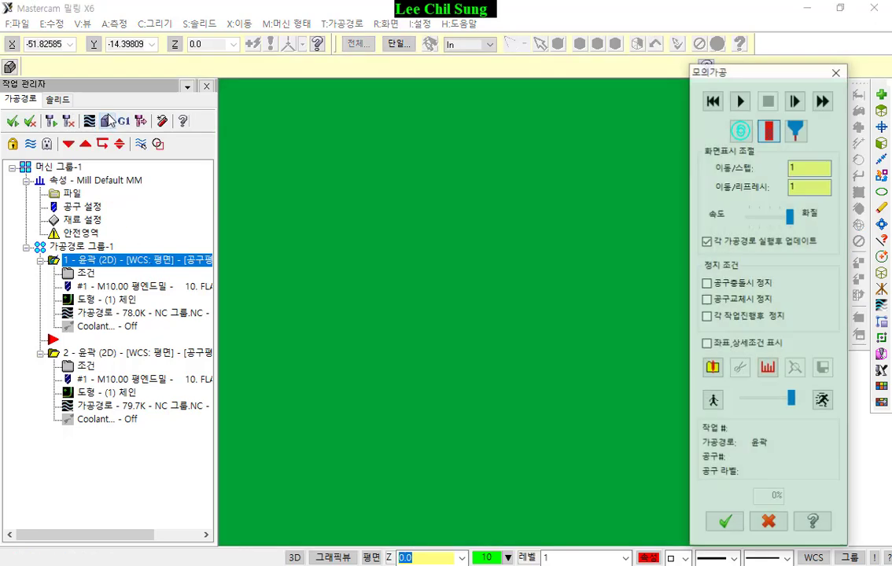
pyautogui.click(740, 100)
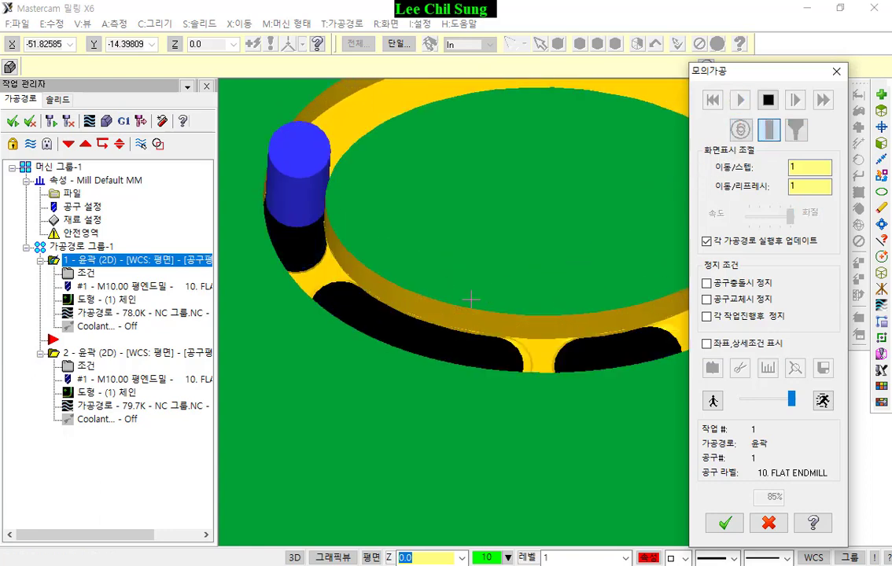
pyautogui.scroll(-2, 401, 276)
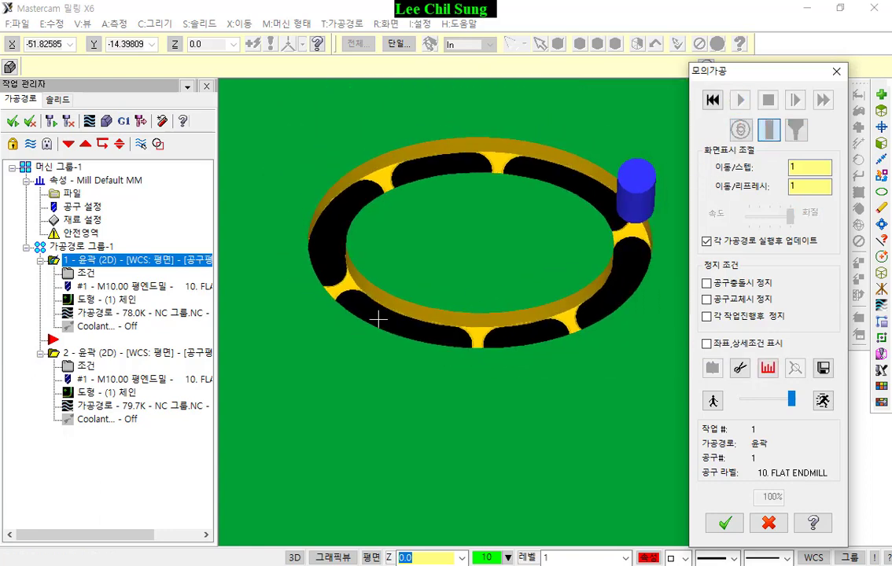
pyautogui.moveTo(473, 295); pyautogui.dragTo(408, 377, button='middle')
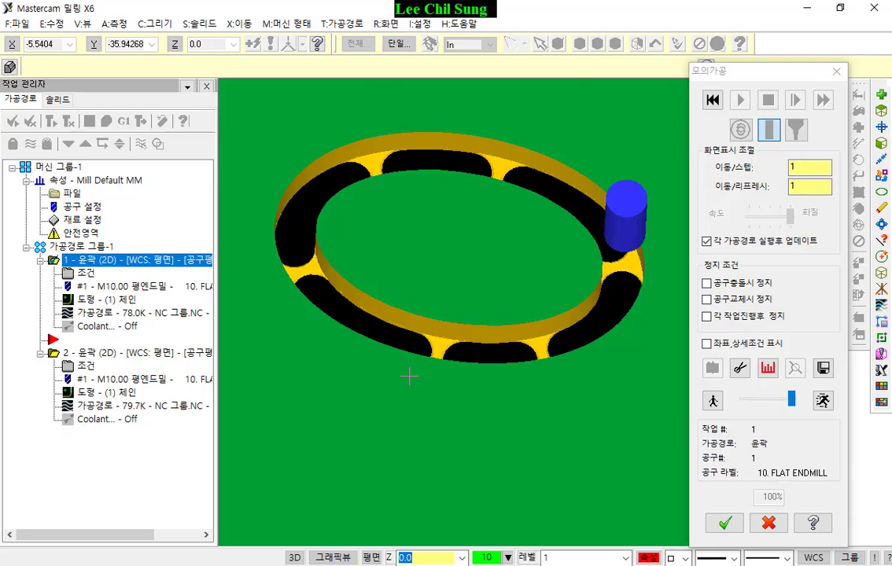
# Switch to the PDF textbook in Adobe Acrobat to check the cut-off section, and return to the toolpath in Mastercam.
pyautogui.hotkey('alt', 'Tab')
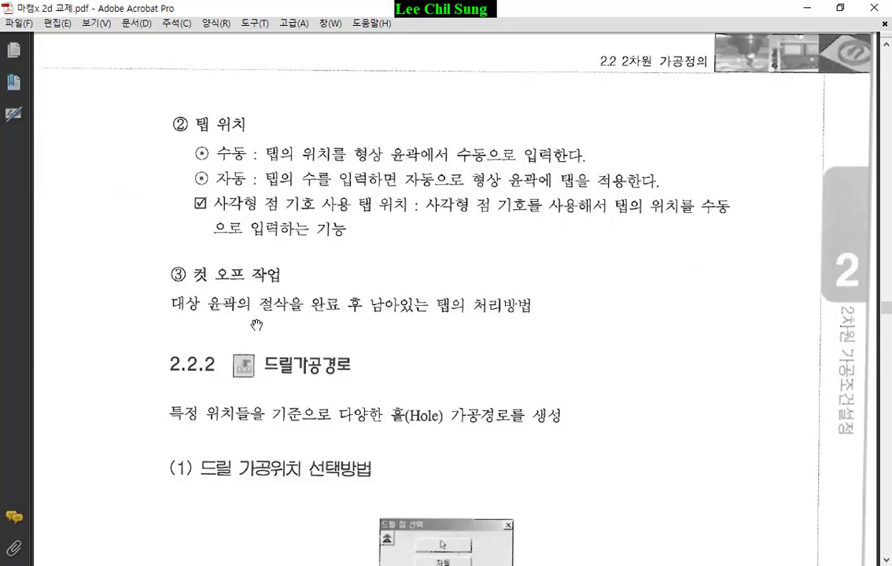
pyautogui.hotkey('alt', 'Tab')
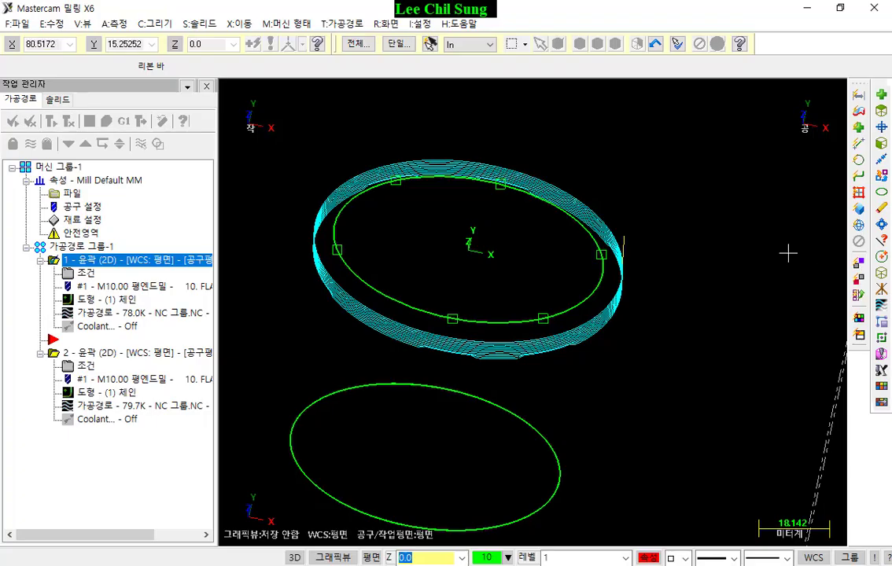
pyautogui.scroll(7, 392, 344)
pyautogui.scroll(1, 487, 353)
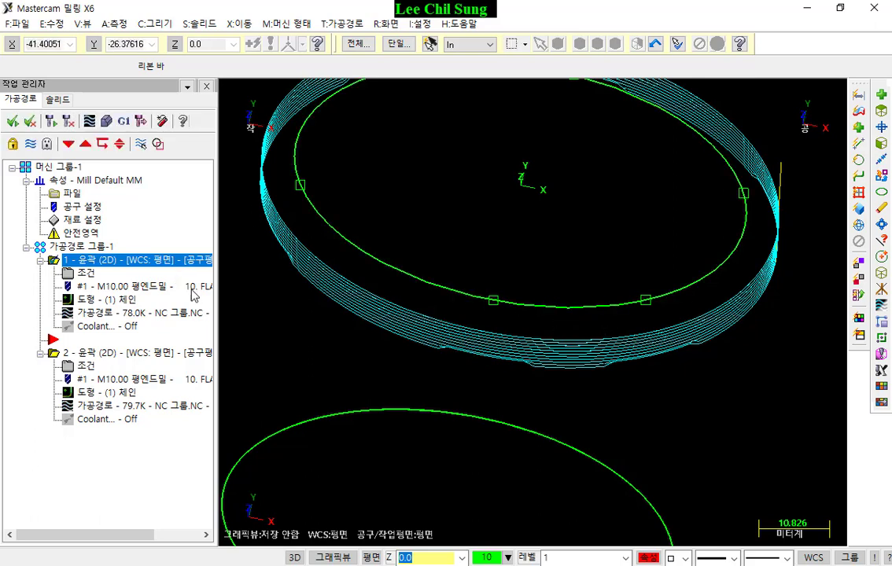
# Enable the tab cut-off operation after all contours are machined in the first contour operation, and regenerate its toolpath.
pyautogui.click(79, 273)
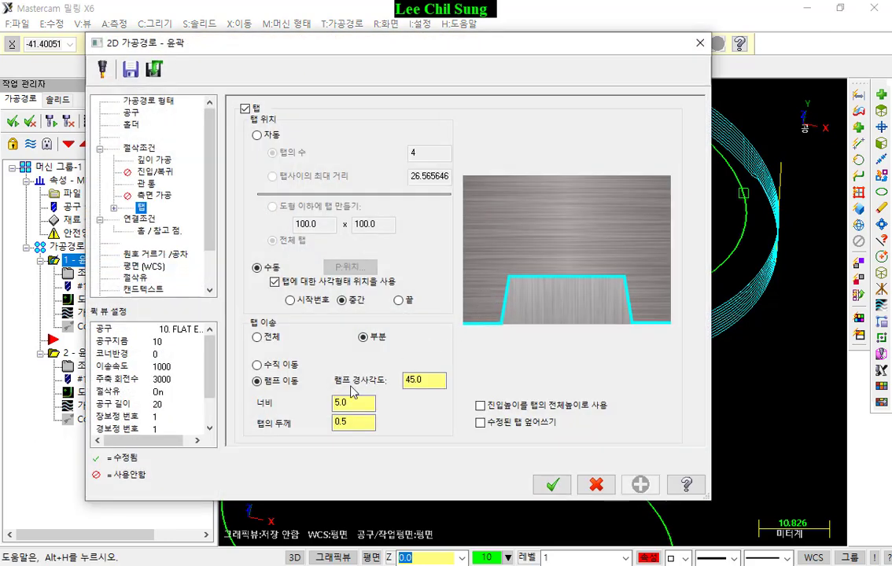
pyautogui.click(114, 209)
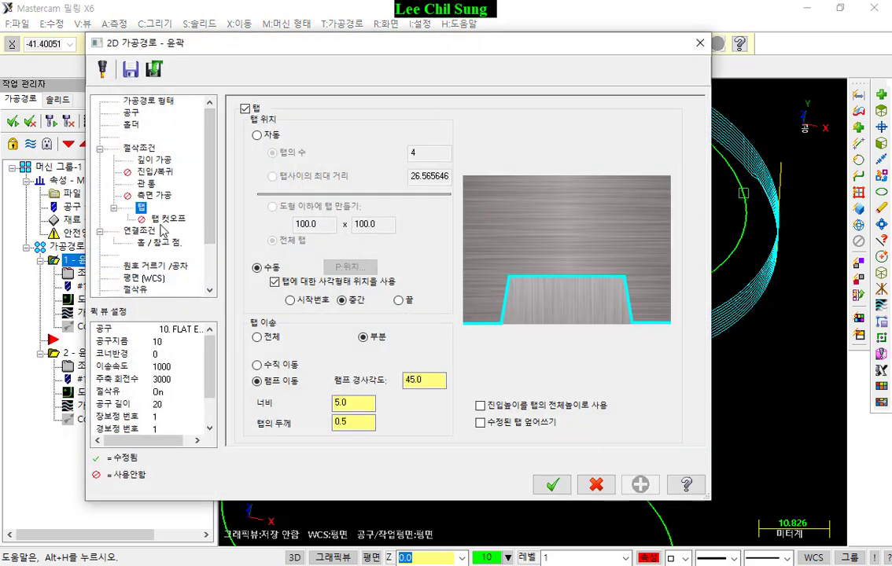
pyautogui.click(168, 220)
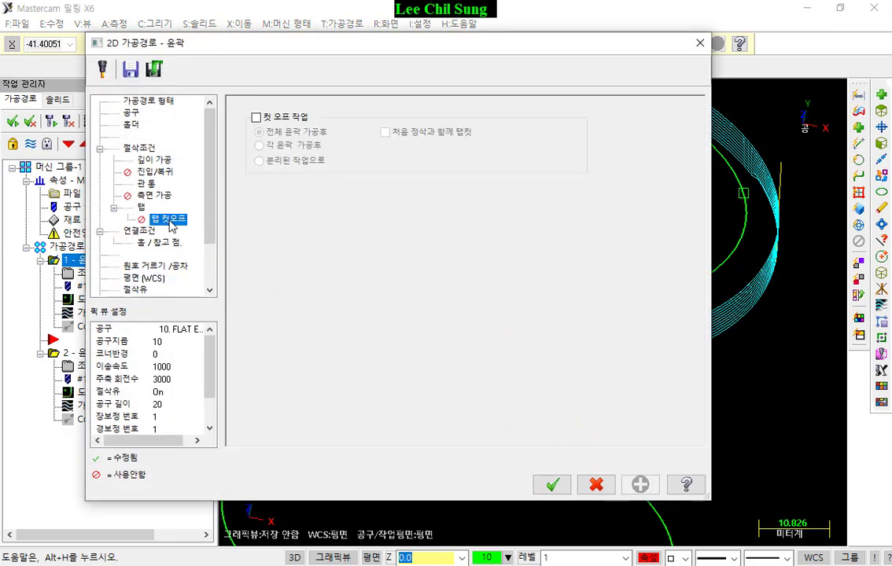
pyautogui.click(257, 118)
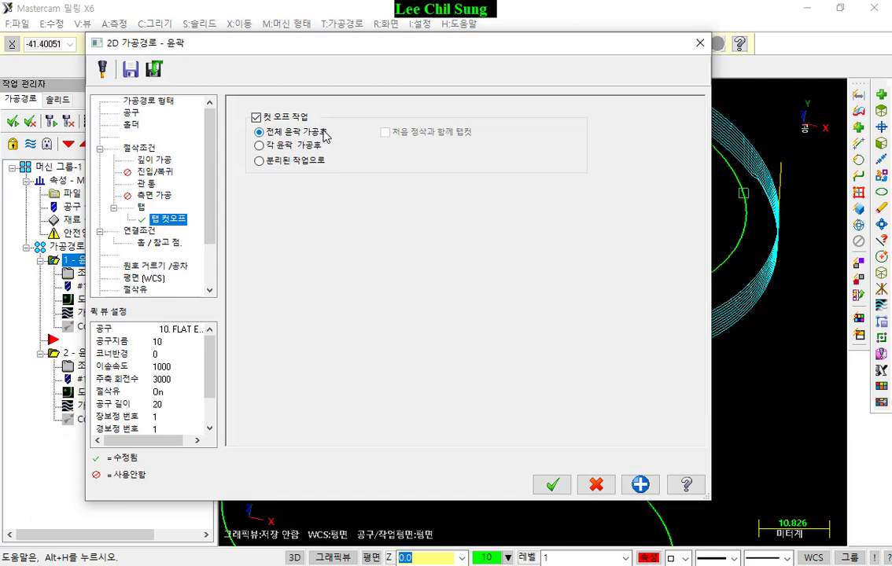
pyautogui.click(556, 483)
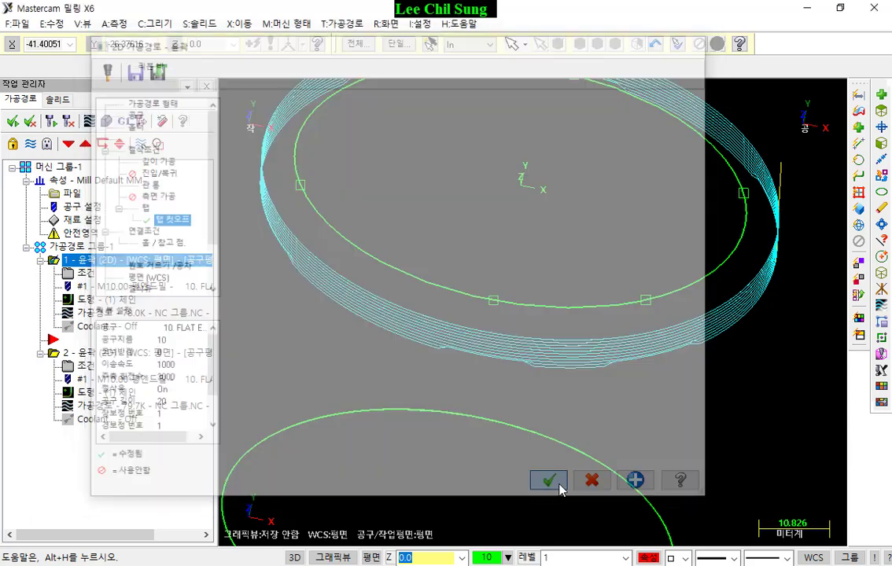
pyautogui.click(55, 119)
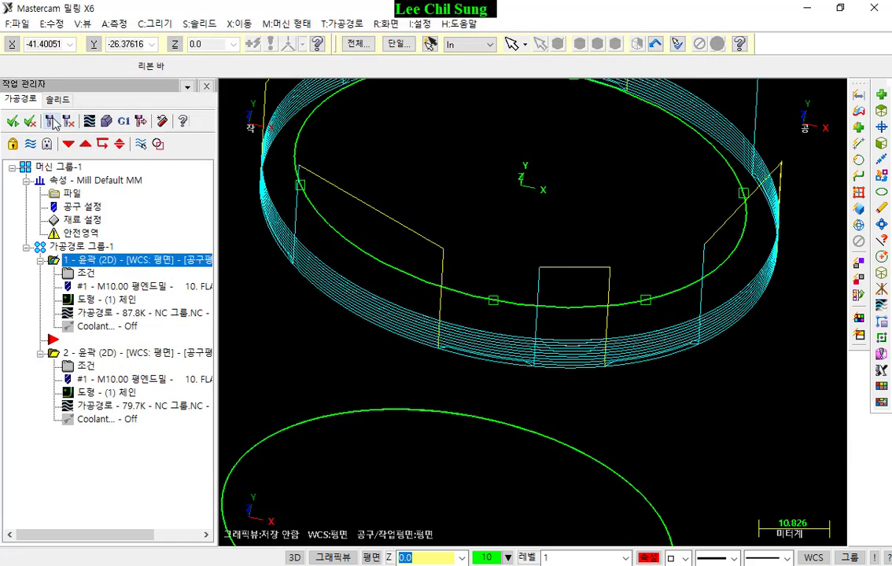
# Start the backplot of the first contour operation, advance it to the final passes, and inspect the tab cut-off moves around the lower groove.
pyautogui.scroll(1, 624, 393)
pyautogui.click(111, 313)
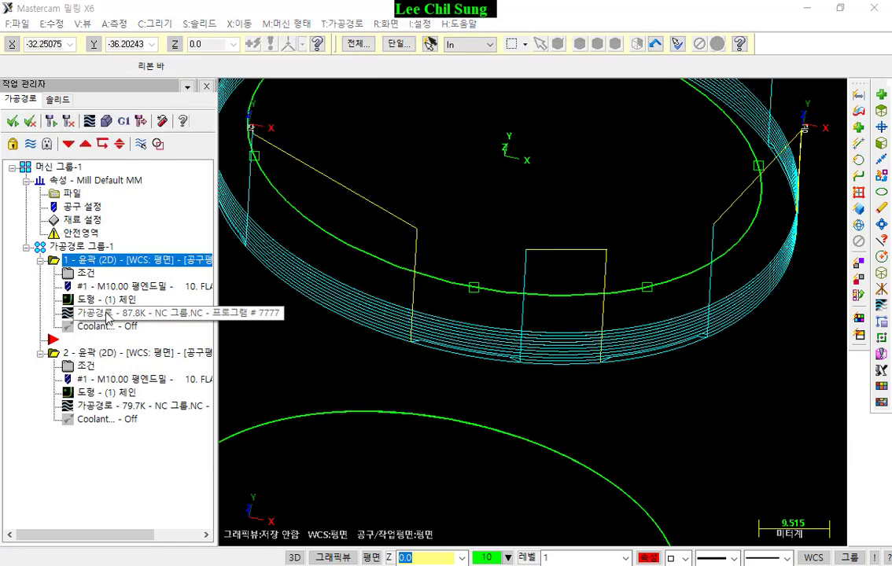
pyautogui.scroll(-2, 512, 393)
pyautogui.moveTo(447, 92); pyautogui.dragTo(775, 92)
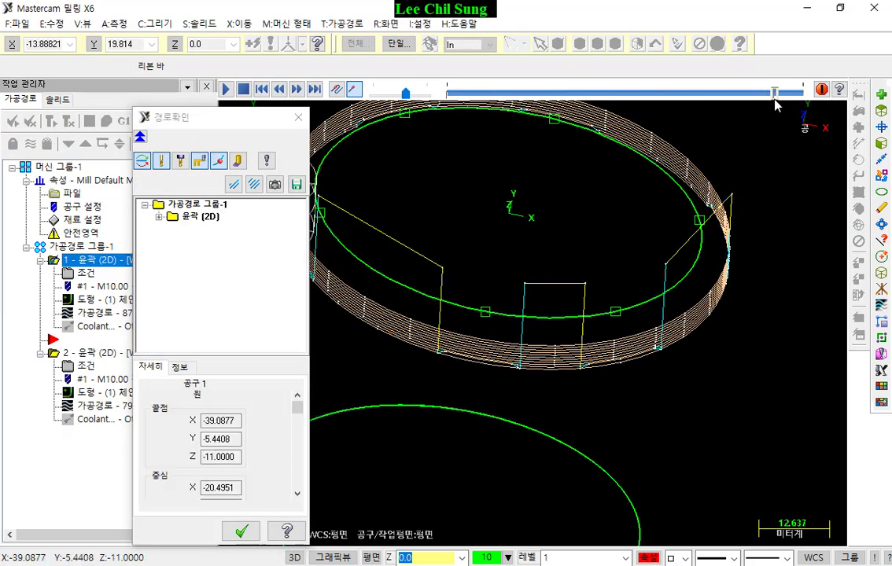
pyautogui.scroll(5, 437, 363)
pyautogui.scroll(4, 456, 352)
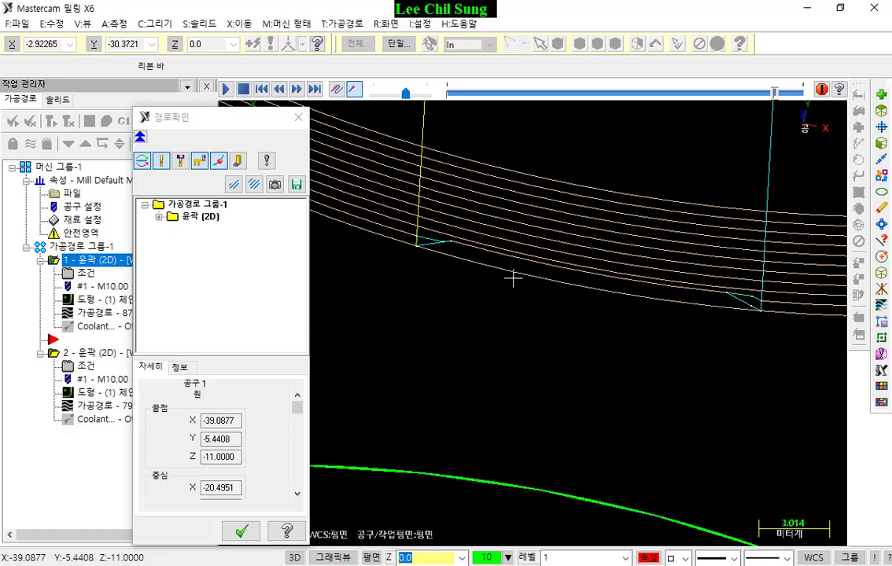
# Examine the cut-off arc and the plunge and retract moves beside the lower tabs, and close the backplot.
pyautogui.click(599, 284)
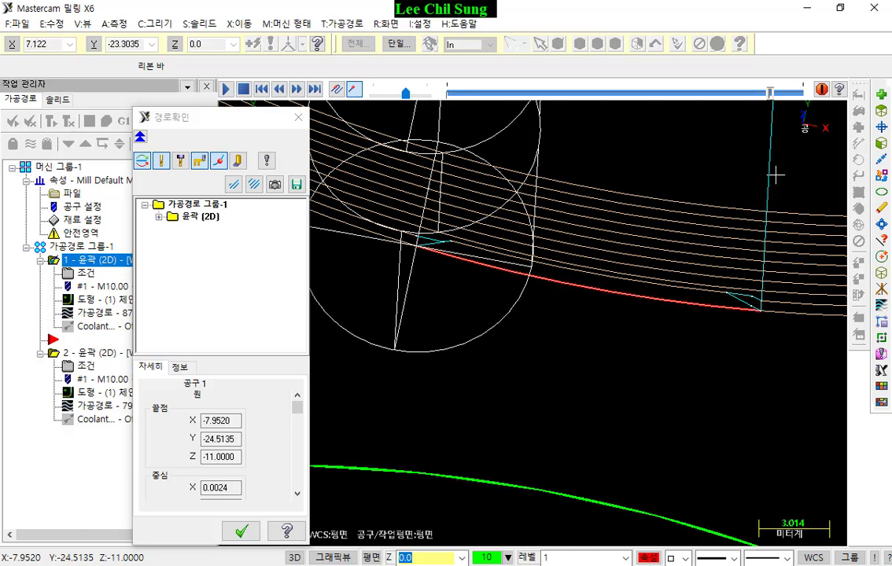
pyautogui.click(751, 306)
pyautogui.scroll(-3, 565, 382)
pyautogui.scroll(-1, 567, 376)
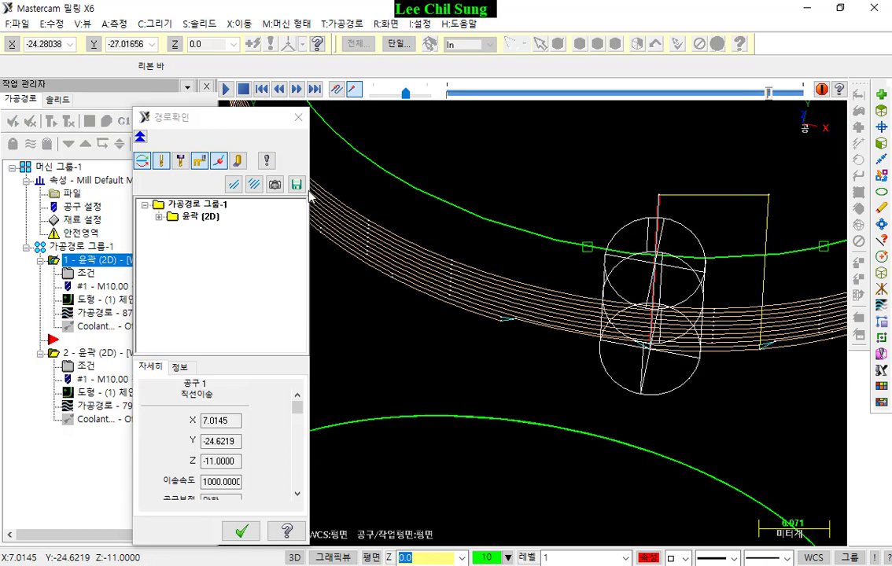
pyautogui.click(665, 321)
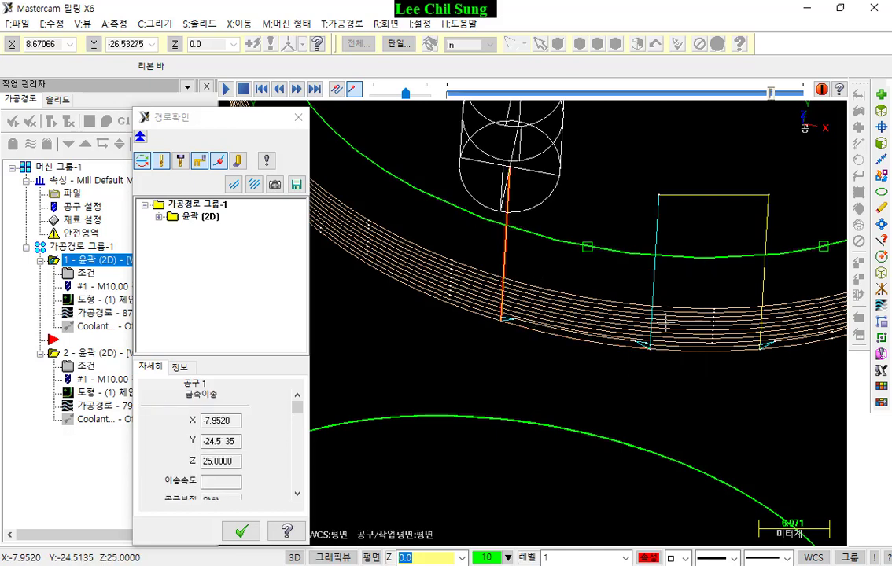
pyautogui.scroll(-3, 666, 321)
pyautogui.moveTo(665, 321); pyautogui.dragTo(603, 336, button='middle')
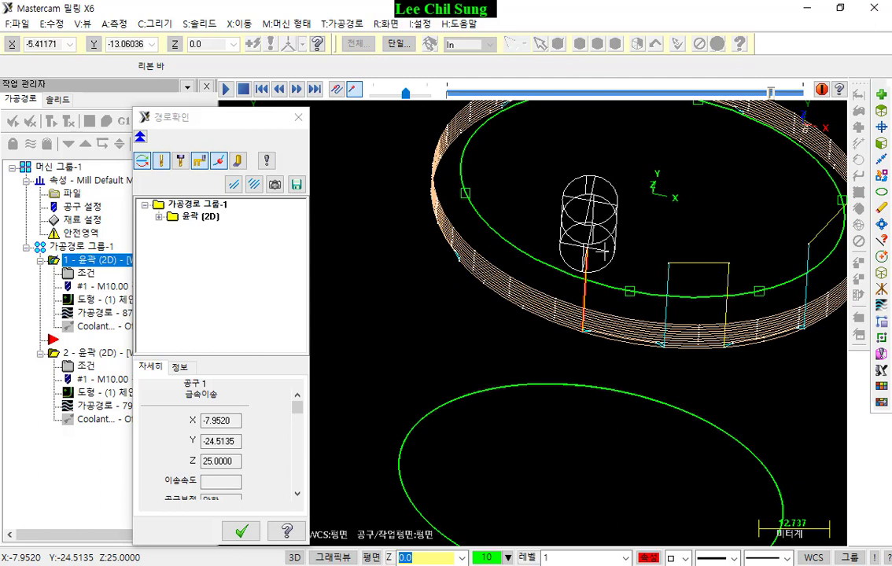
pyautogui.click(299, 116)
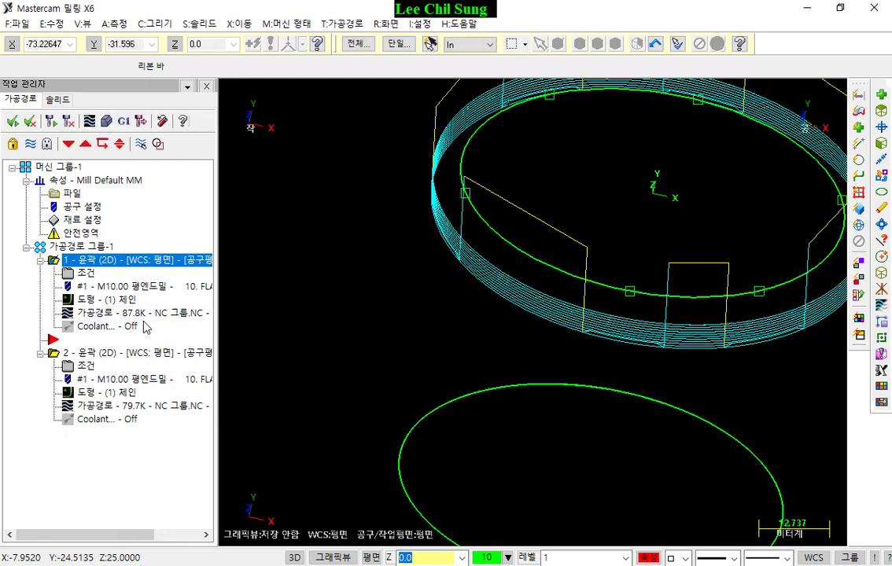
# Change the first contour's tab cut-off to be made as a separate operation, and regenerate the toolpath.
pyautogui.click(90, 275)
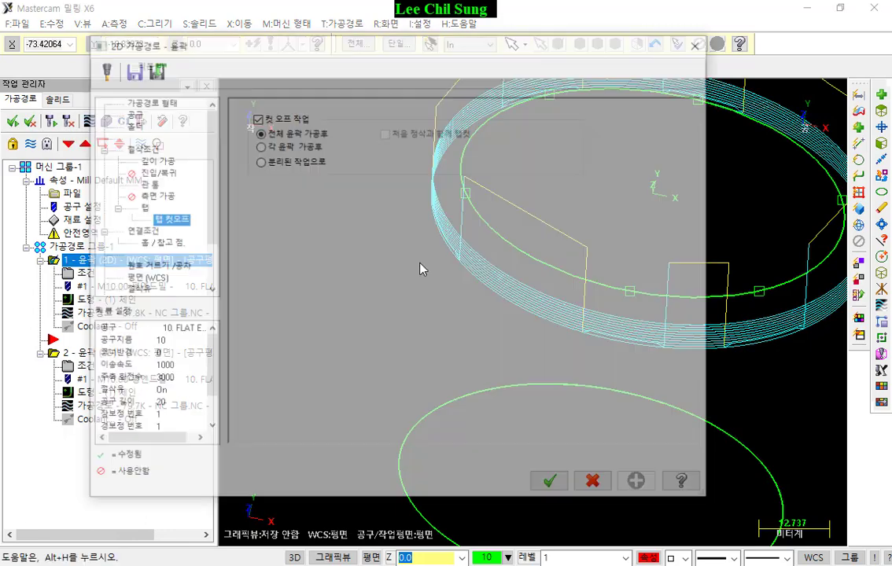
pyautogui.click(302, 162)
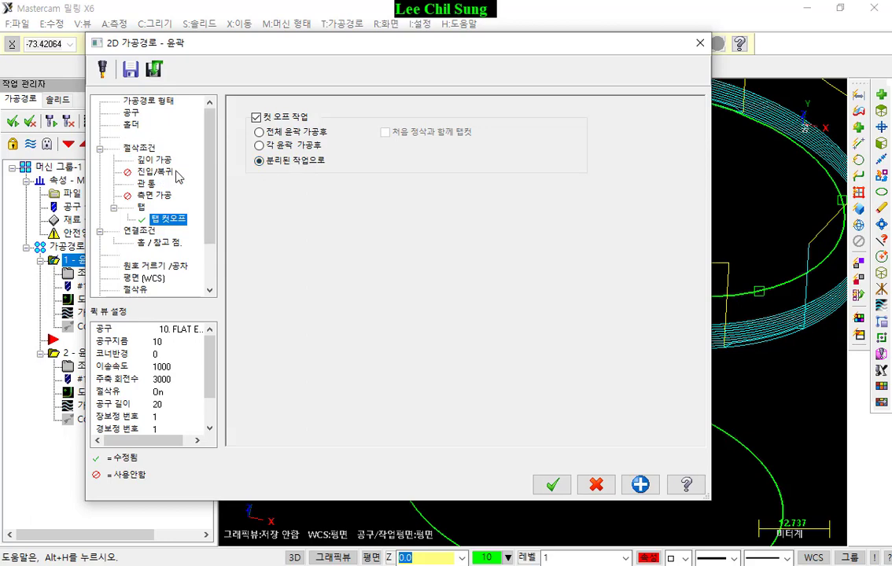
pyautogui.click(551, 482)
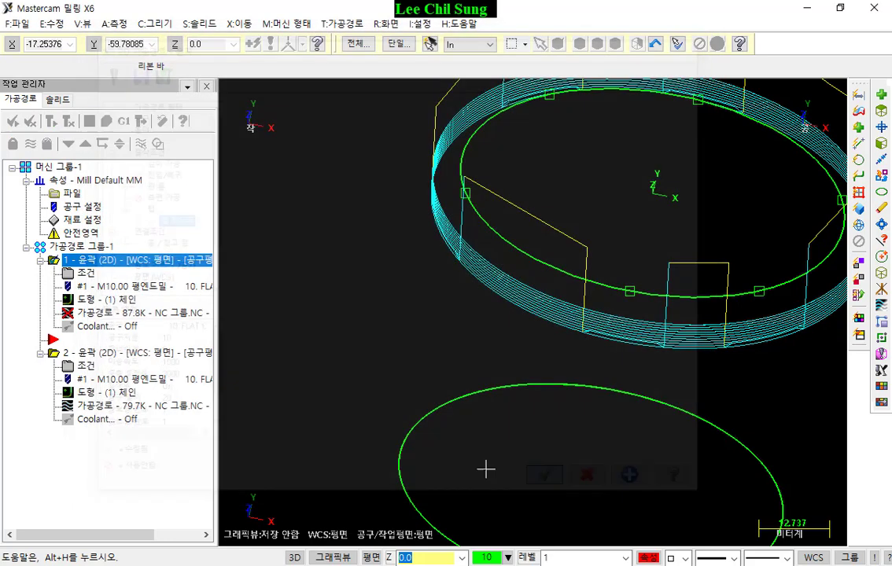
pyautogui.click(51, 120)
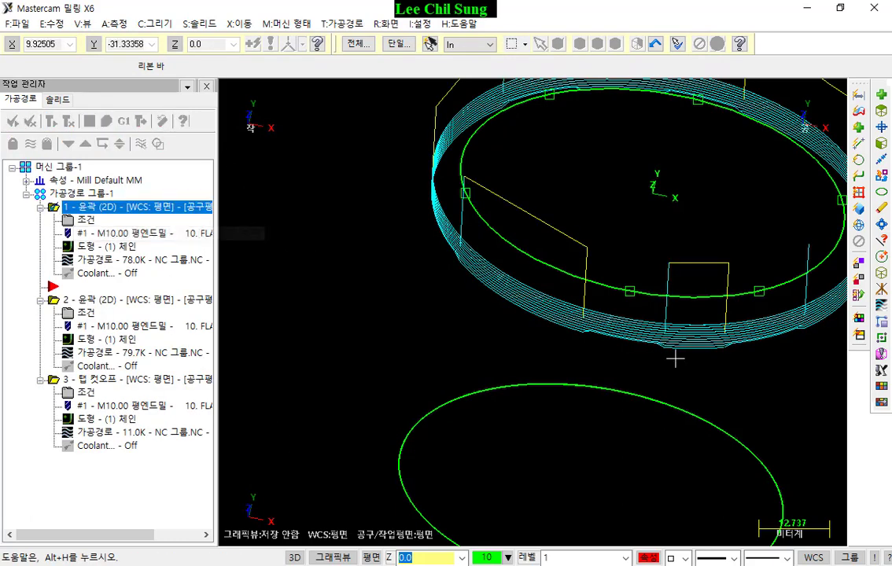
# Limit the toolpath display to the selected operation, and show the second contour and the new tab cut-off operation in turn.
pyautogui.scroll(2, 677, 358)
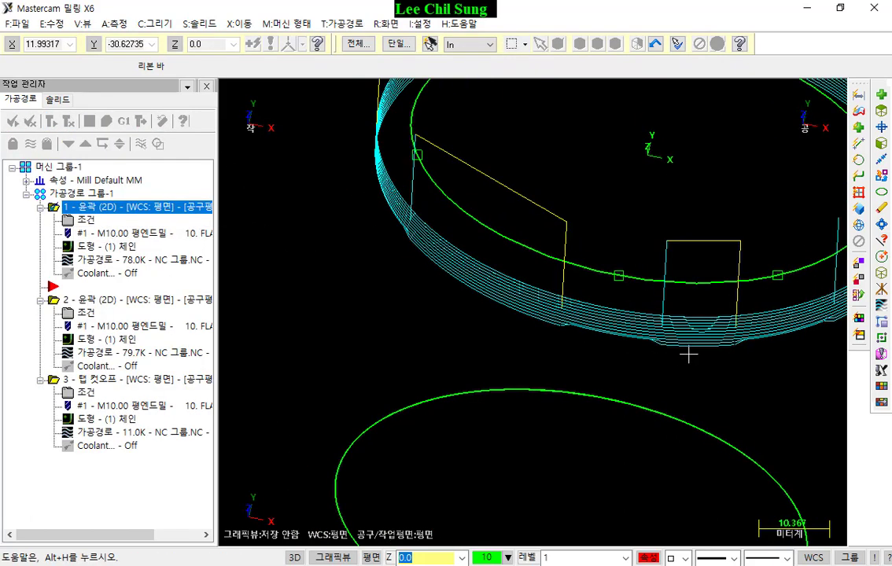
pyautogui.click(88, 302)
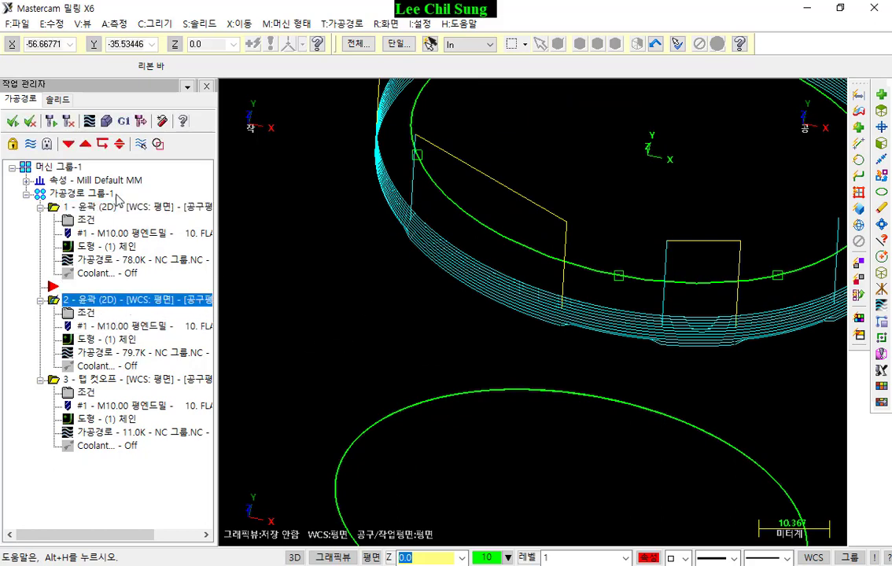
pyautogui.click(142, 144)
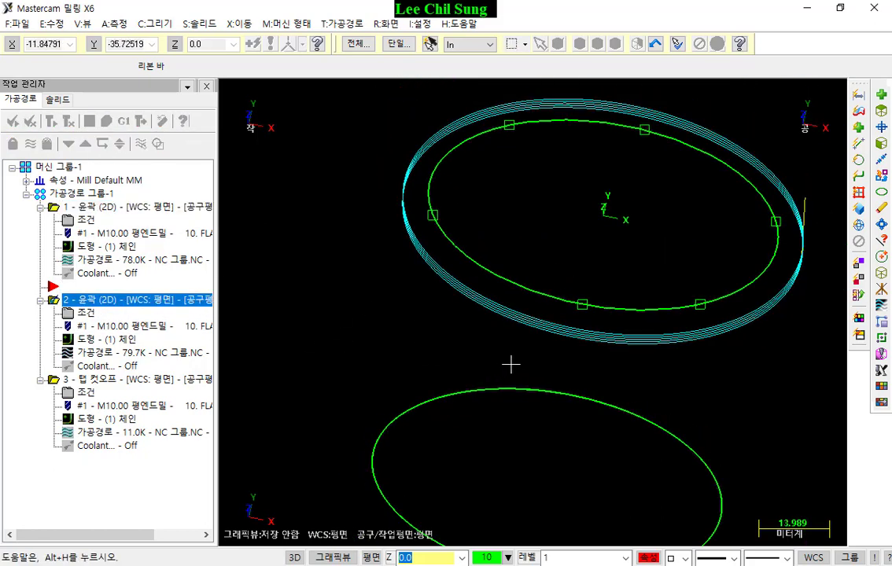
pyautogui.click(83, 379)
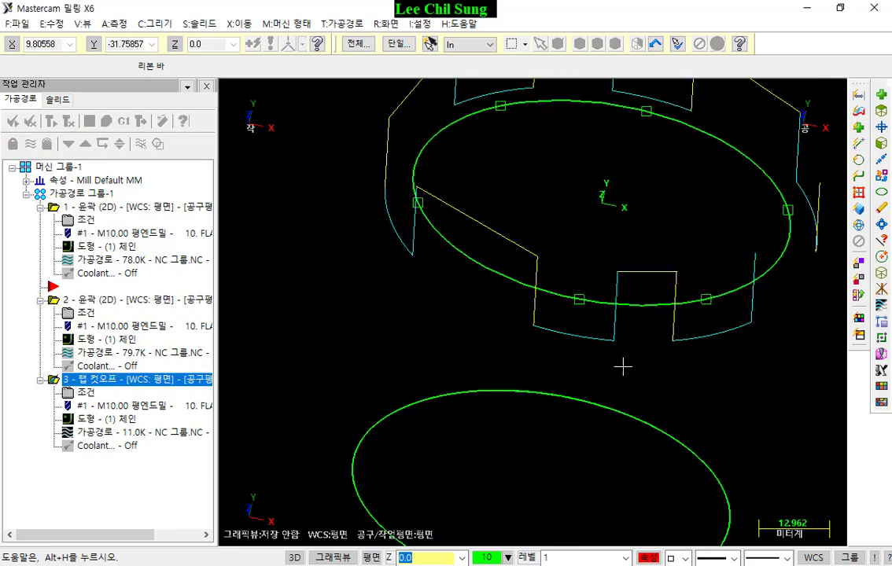
pyautogui.scroll(2, 623, 362)
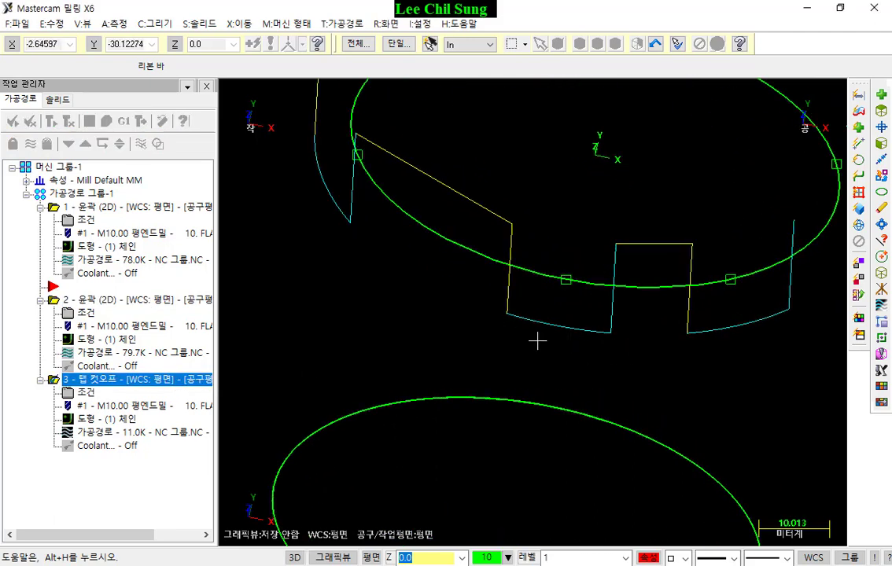
# Compare the first contour's toolpath with the separate tab cut-off toolpath, both in 3D and in the previous flat XY view.
pyautogui.click(118, 207)
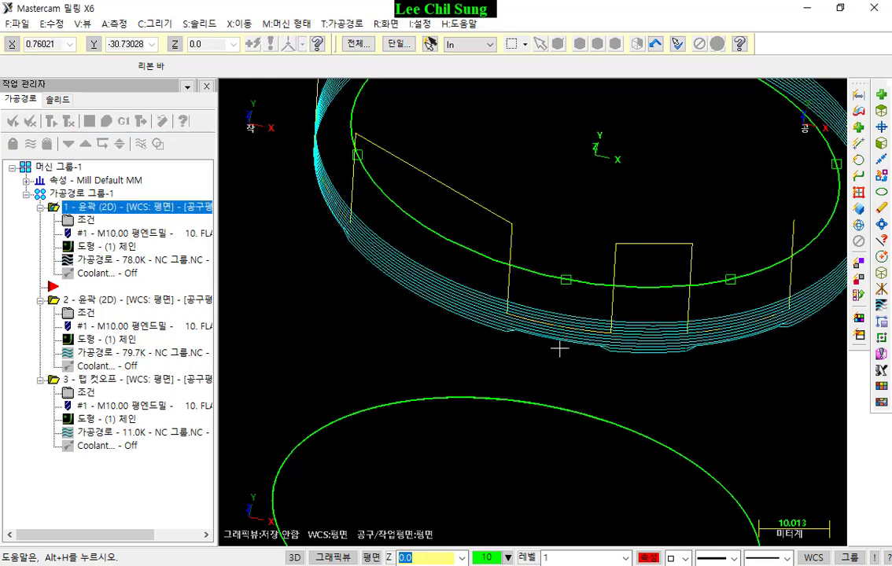
pyautogui.click(118, 379)
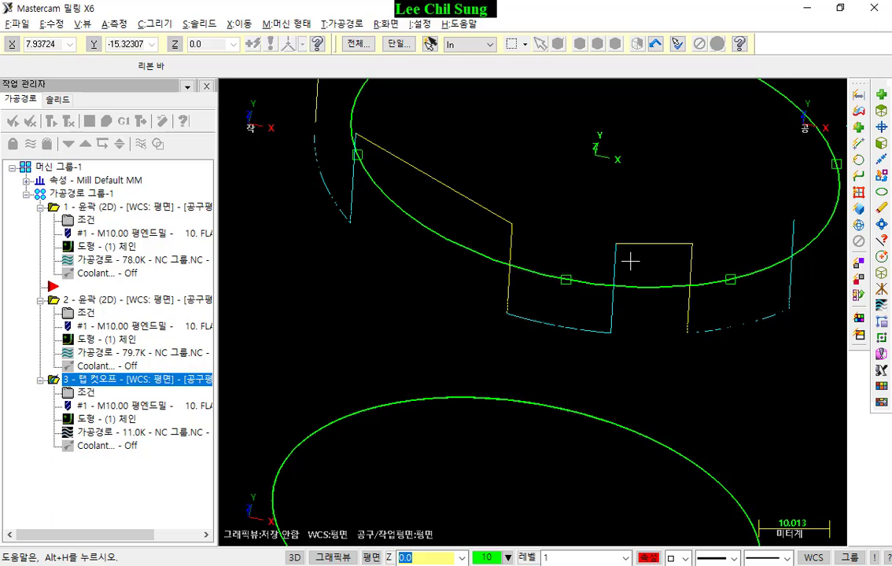
pyautogui.hotkey('alt', 'p')
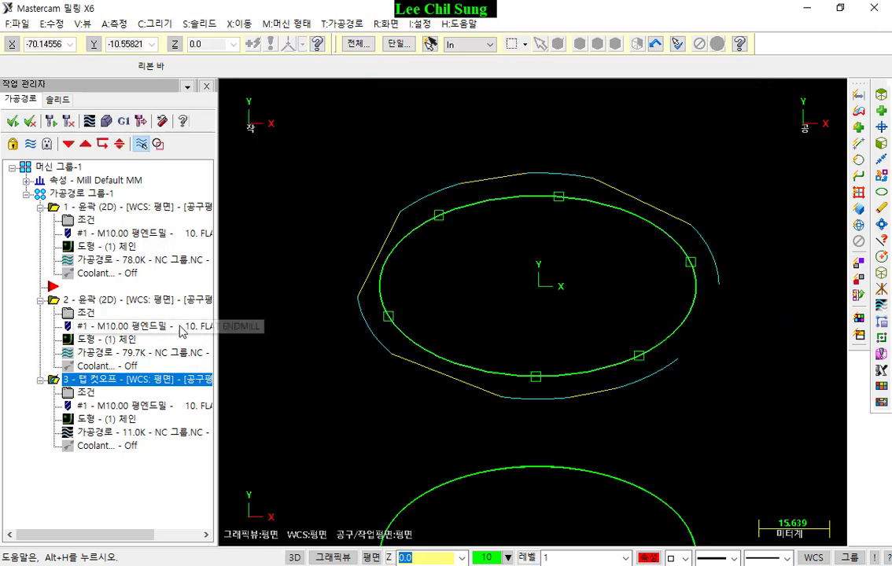
pyautogui.click(118, 207)
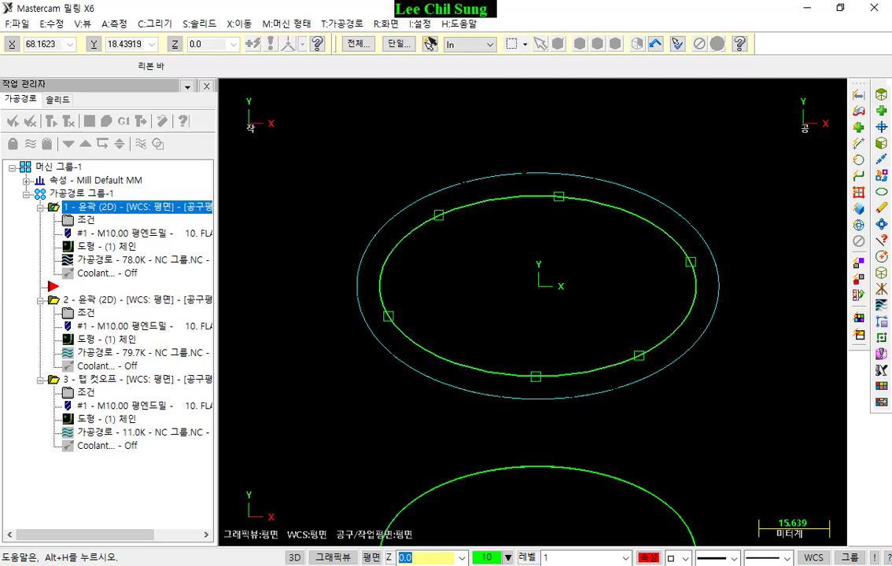
# Mark five red clamp-like outlines across the elliptical contour in the gaps between the square points.
pyautogui.moveTo(452, 327)
pyautogui.mouseDown()
pyautogui.moveTo(408, 391)
pyautogui.moveTo(469, 404)
pyautogui.moveTo(504, 352)
pyautogui.moveTo(458, 331)
pyautogui.mouseUp()
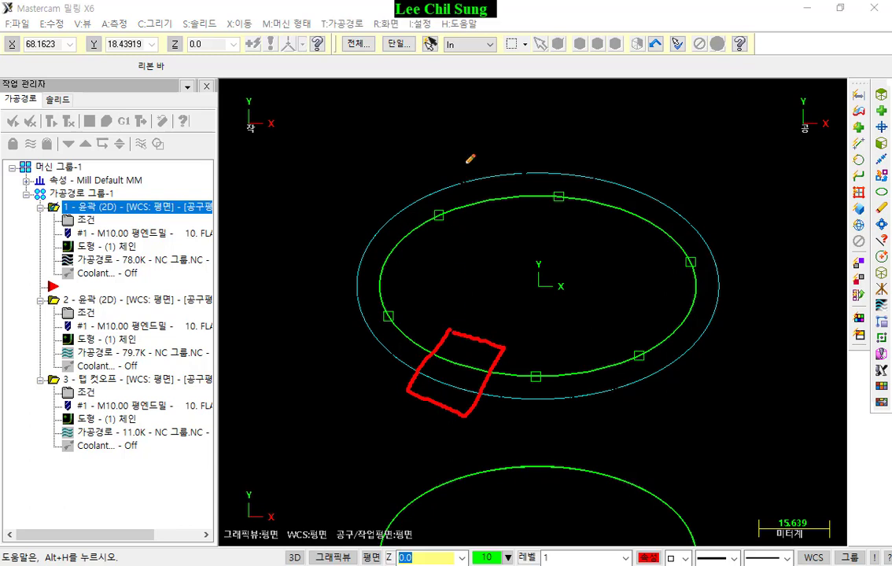
pyautogui.moveTo(469, 161)
pyautogui.mouseDown()
pyautogui.moveTo(477, 227)
pyautogui.moveTo(532, 196)
pyautogui.moveTo(485, 151)
pyautogui.mouseUp()
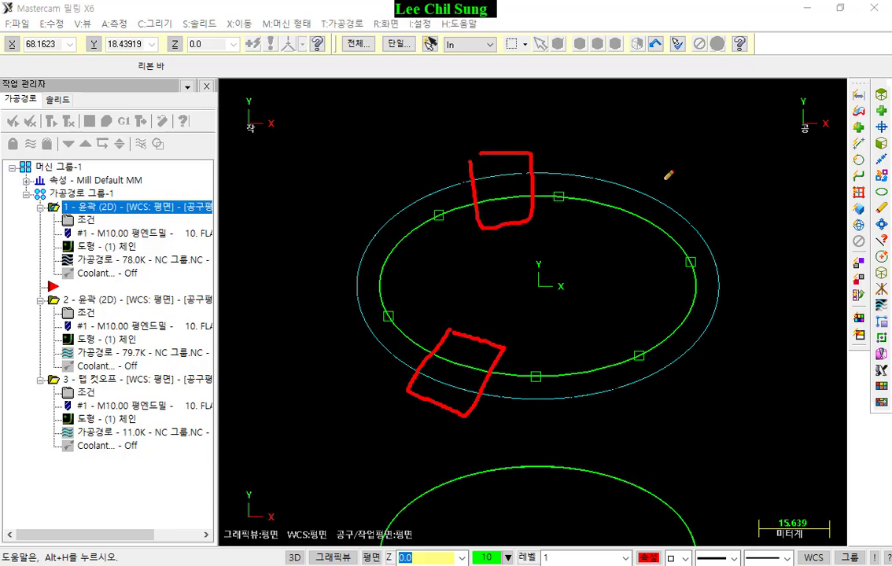
pyautogui.moveTo(647, 184)
pyautogui.mouseDown()
pyautogui.moveTo(603, 241)
pyautogui.moveTo(667, 235)
pyautogui.moveTo(657, 179)
pyautogui.mouseUp()
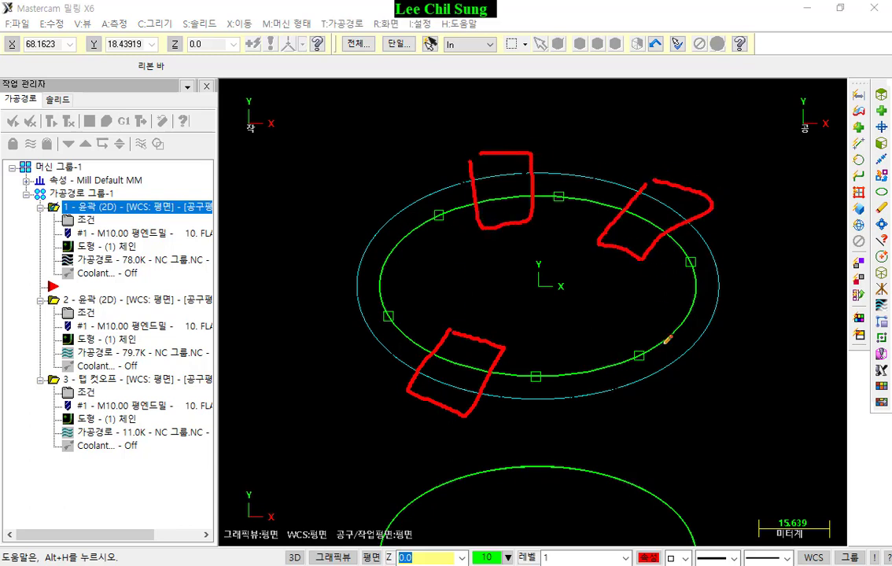
pyautogui.moveTo(690, 303)
pyautogui.mouseDown()
pyautogui.moveTo(717, 342)
pyautogui.moveTo(651, 308)
pyautogui.mouseUp()
pyautogui.moveTo(338, 248)
pyautogui.mouseDown()
pyautogui.moveTo(367, 247)
pyautogui.moveTo(356, 290)
pyautogui.moveTo(337, 233)
pyautogui.mouseUp()
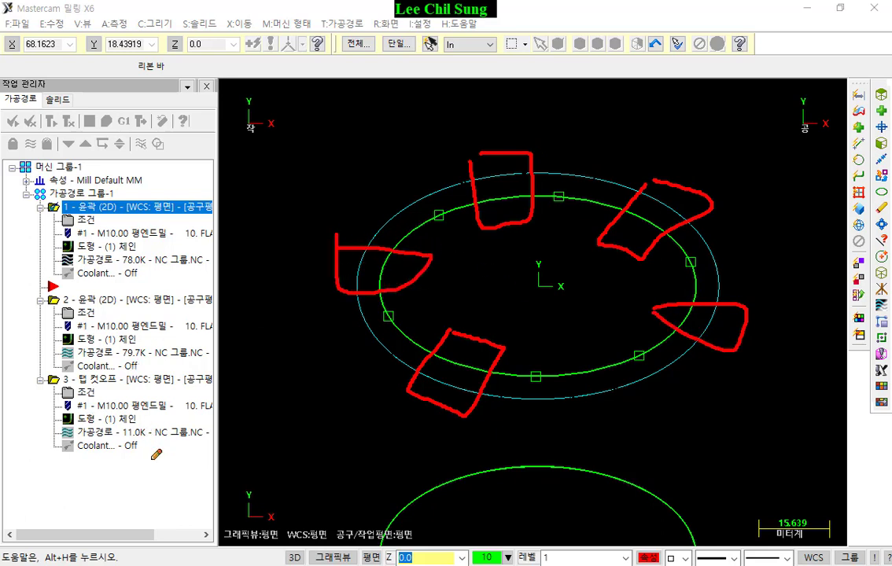
# Circle the tab cut-off operation in red, trace the tab locations at the square points, and close the markup.
pyautogui.moveTo(152, 460)
pyautogui.mouseDown()
pyautogui.moveTo(33, 358)
pyautogui.moveTo(239, 417)
pyautogui.moveTo(138, 463)
pyautogui.mouseUp()
pyautogui.moveTo(373, 301); pyautogui.dragTo(405, 337)
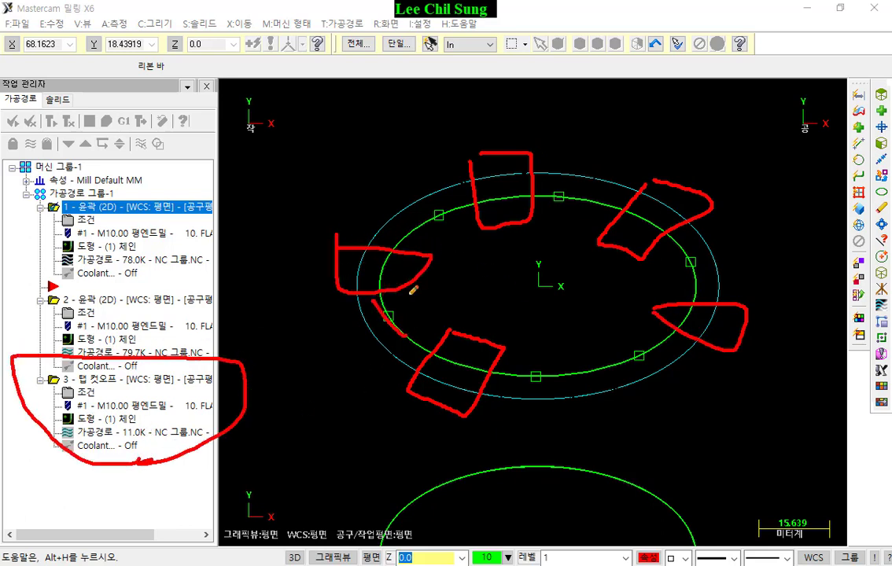
pyautogui.moveTo(415, 226); pyautogui.dragTo(470, 211)
pyautogui.moveTo(515, 191); pyautogui.dragTo(596, 201)
pyautogui.moveTo(692, 244); pyautogui.dragTo(697, 293)
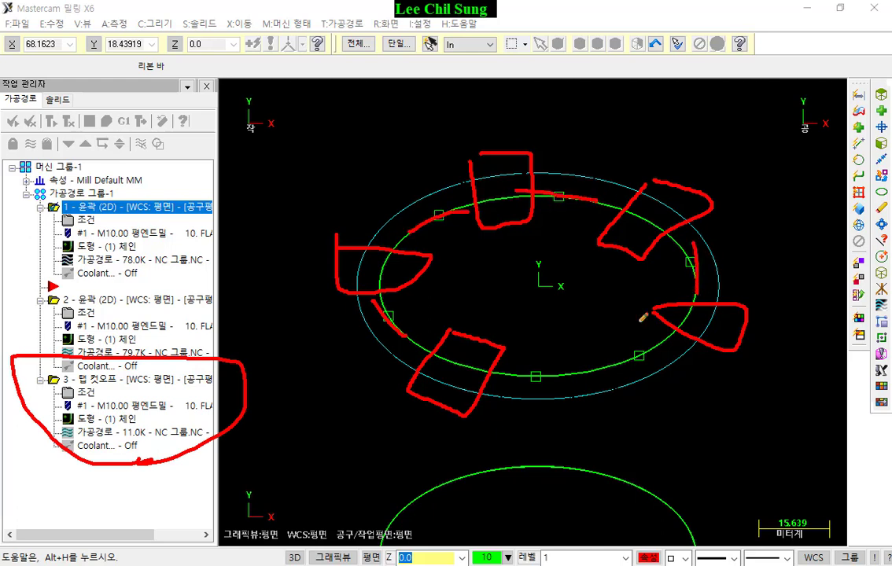
pyautogui.moveTo(643, 350)
pyautogui.mouseDown()
pyautogui.moveTo(597, 373)
pyautogui.moveTo(520, 390)
pyautogui.mouseUp()
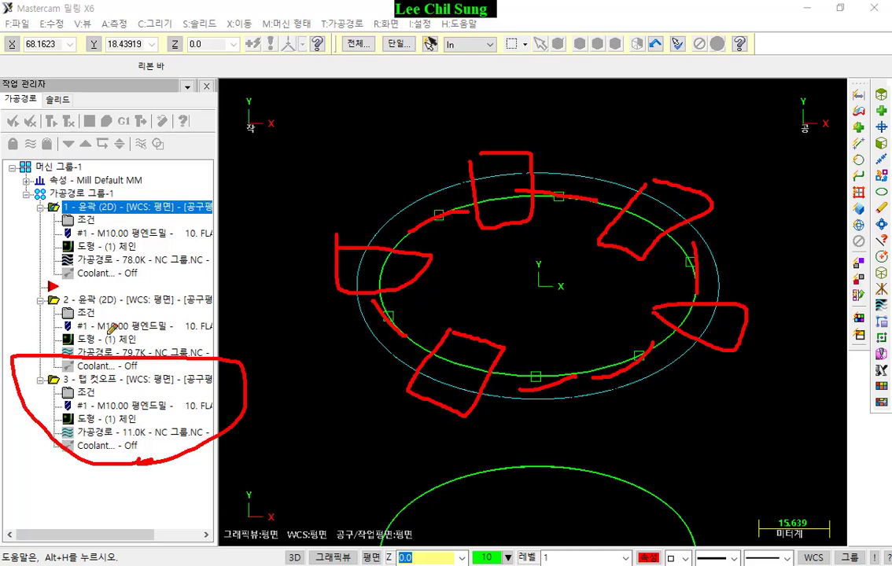
pyautogui.rightClick(599, 358)
pyautogui.click(634, 462)
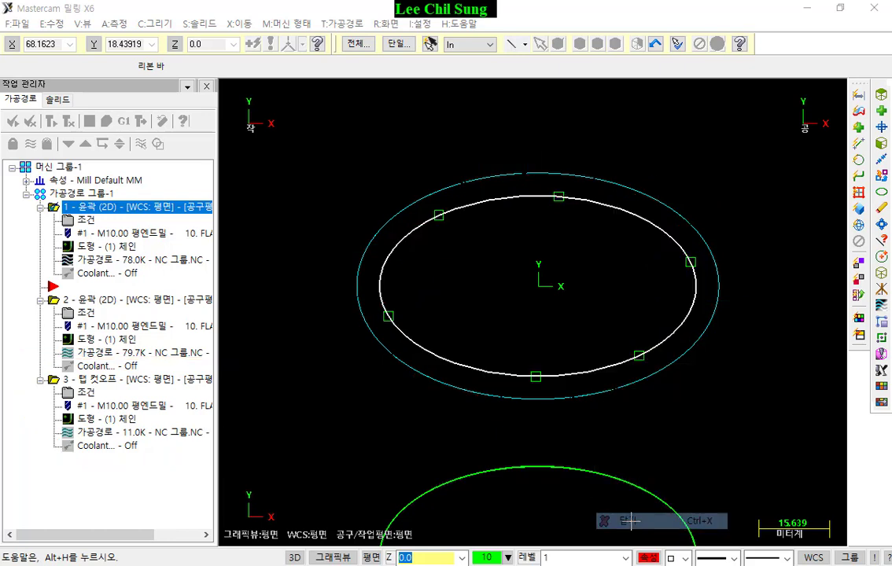
# Display the tab cut-off operation's toolpath around the whole ellipse and check its separate cutting arcs.
pyautogui.click(117, 380)
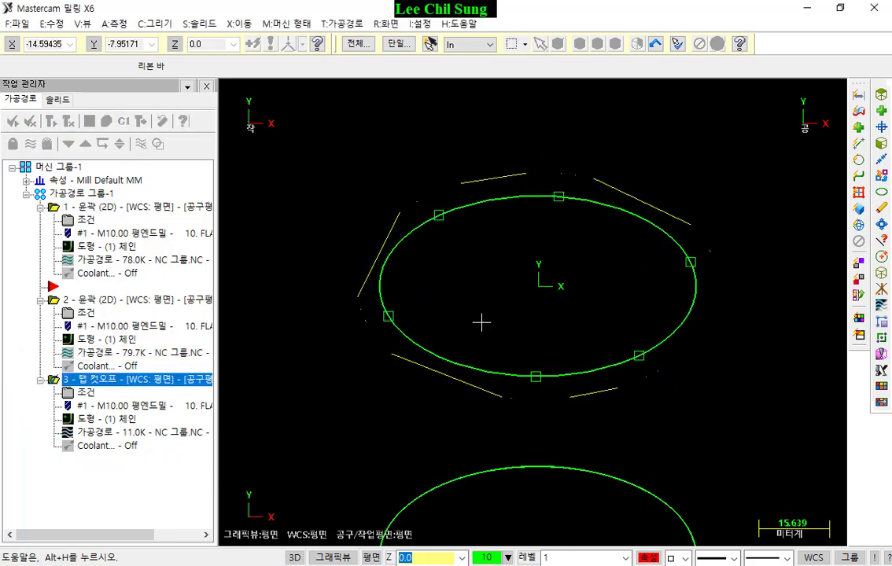
pyautogui.scroll(-1, 711, 368)
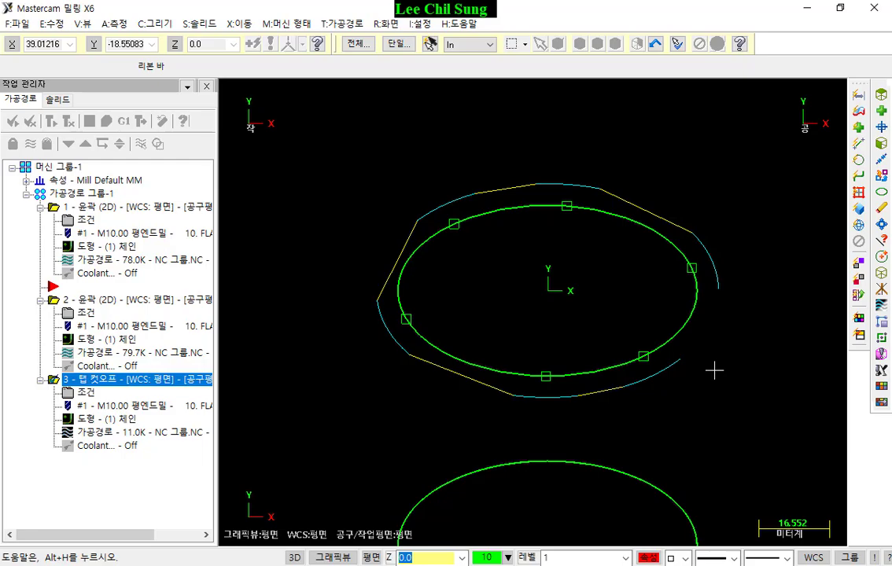
pyautogui.hotkey('alt', 'Tab')
pyautogui.hotkey('alt', 'Tab')
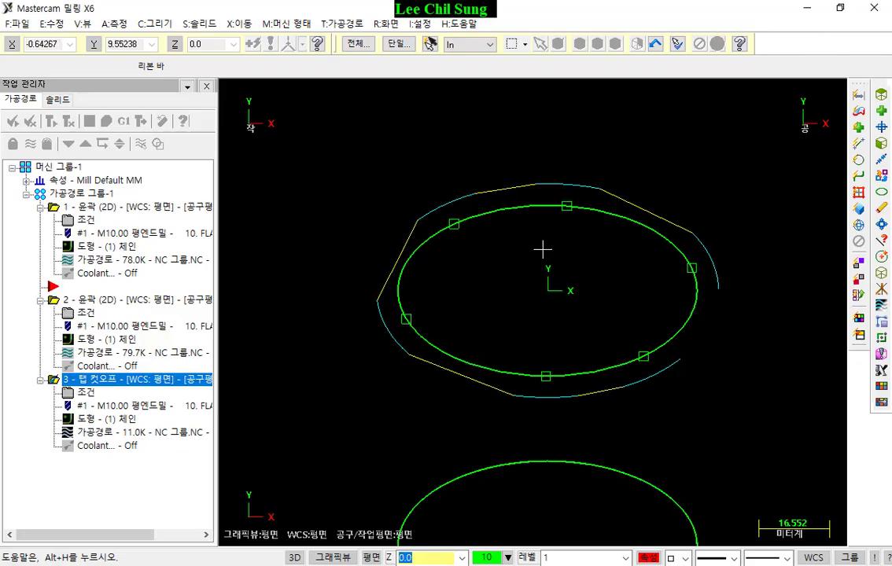
# Try turning off the tab cut-off and the tabs in the first 2D contour operation's parameters.
pyautogui.click(87, 221)
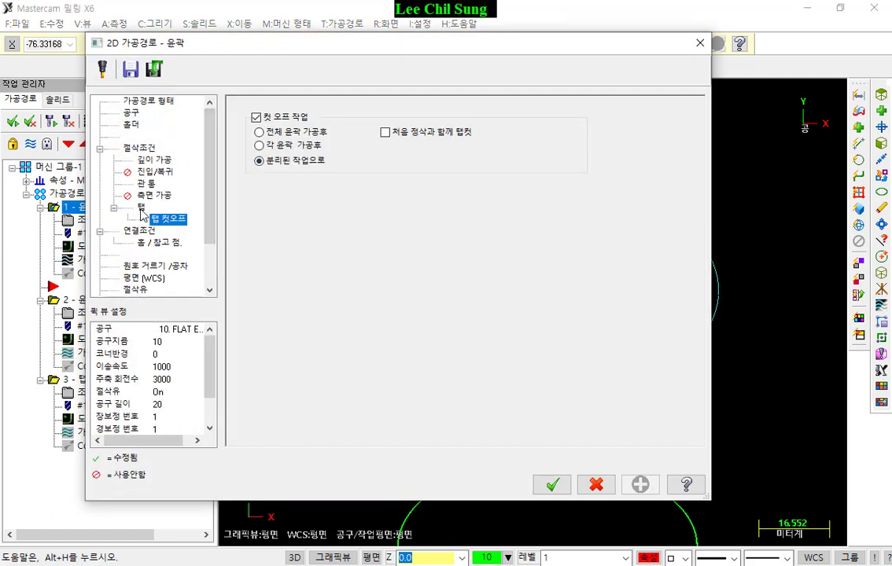
pyautogui.click(256, 118)
pyautogui.click(140, 208)
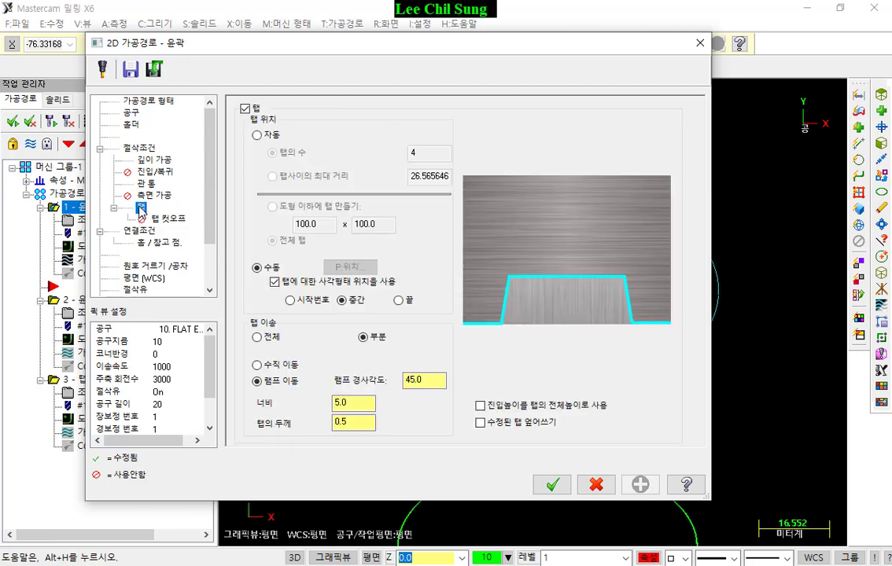
pyautogui.click(246, 110)
pyautogui.click(114, 209)
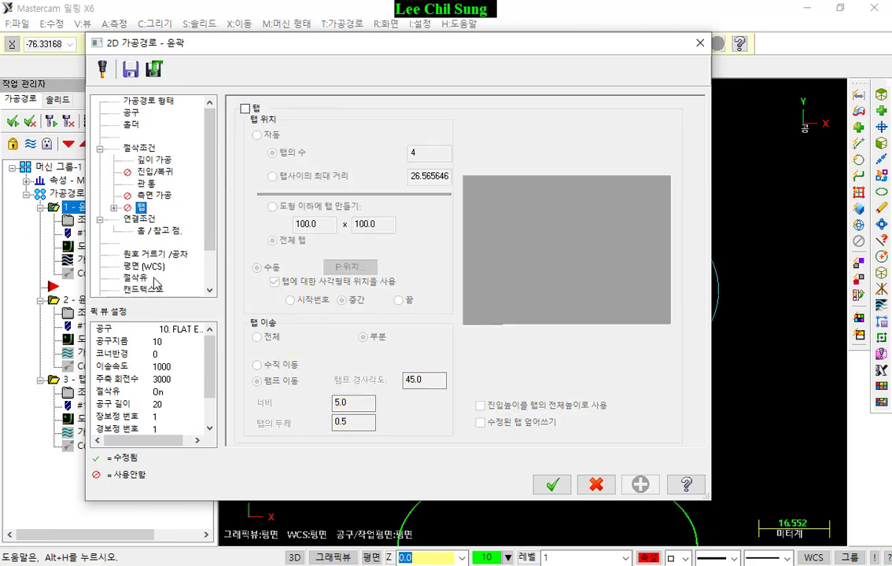
# Examine the first contour's cut parameters and rotary axis control settings, and close the parameters without saving.
pyautogui.click(147, 149)
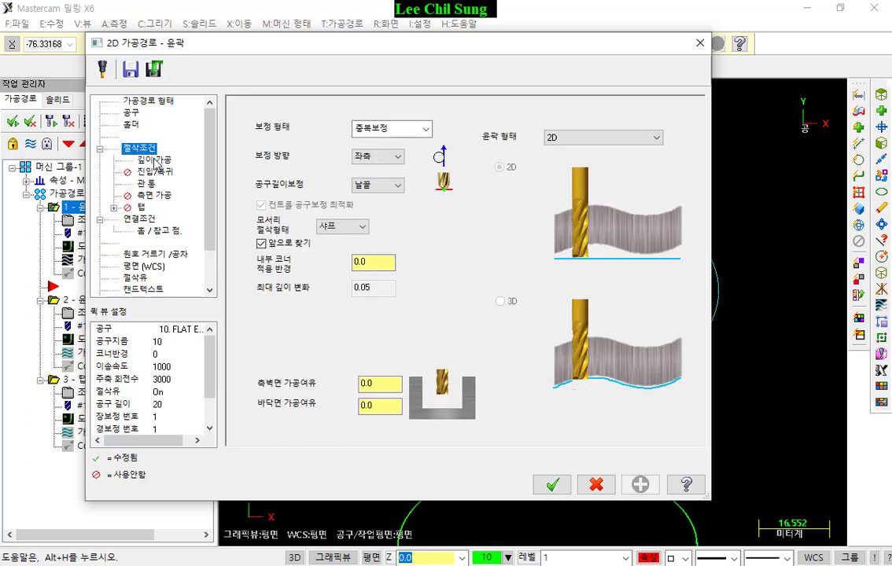
pyautogui.scroll(-2, 189, 181)
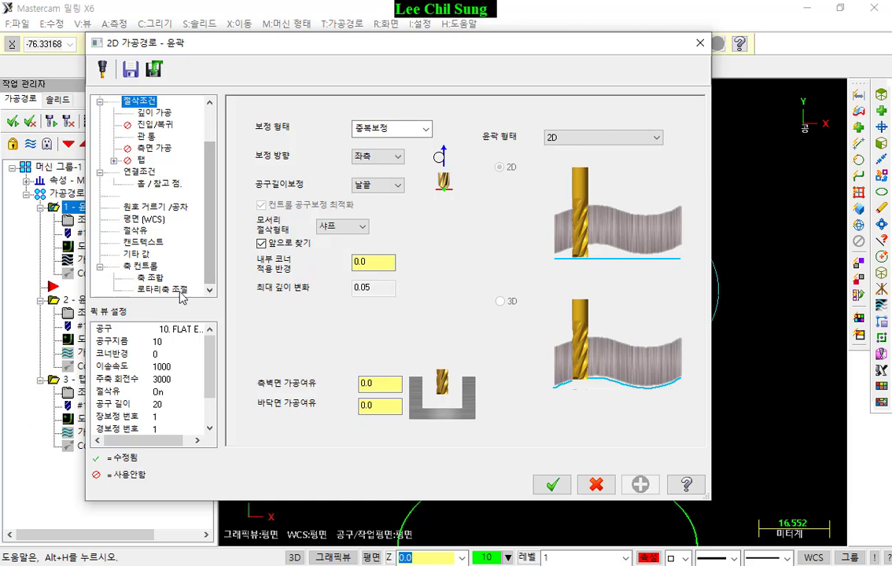
pyautogui.click(156, 291)
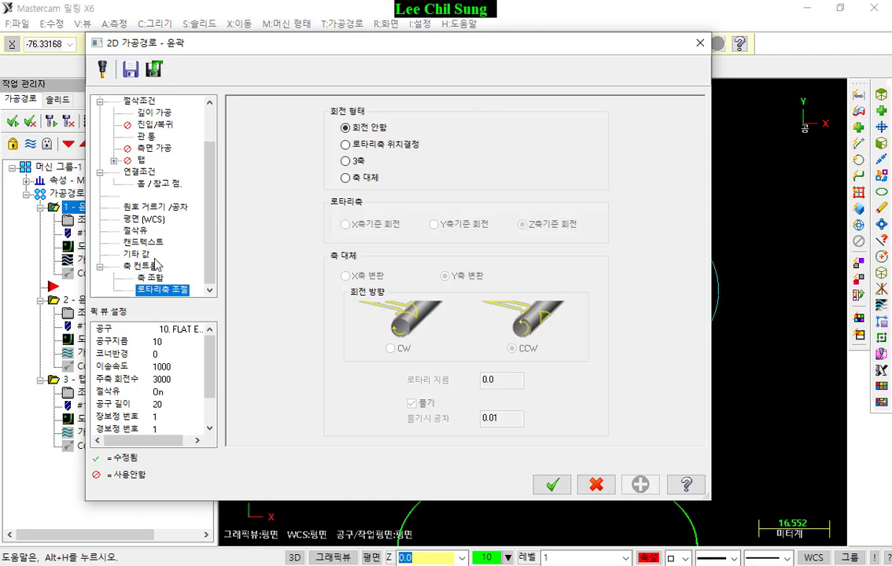
pyautogui.click(596, 485)
# Delete all three operations in toolpath group 1, keeping the empty group.
pyautogui.scroll(-4, 583, 325)
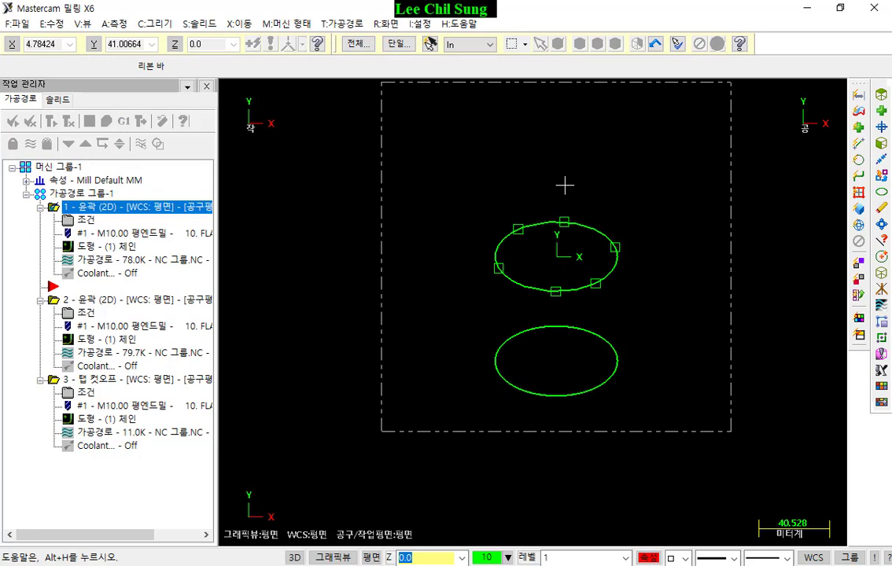
pyautogui.scroll(-2, 598, 314)
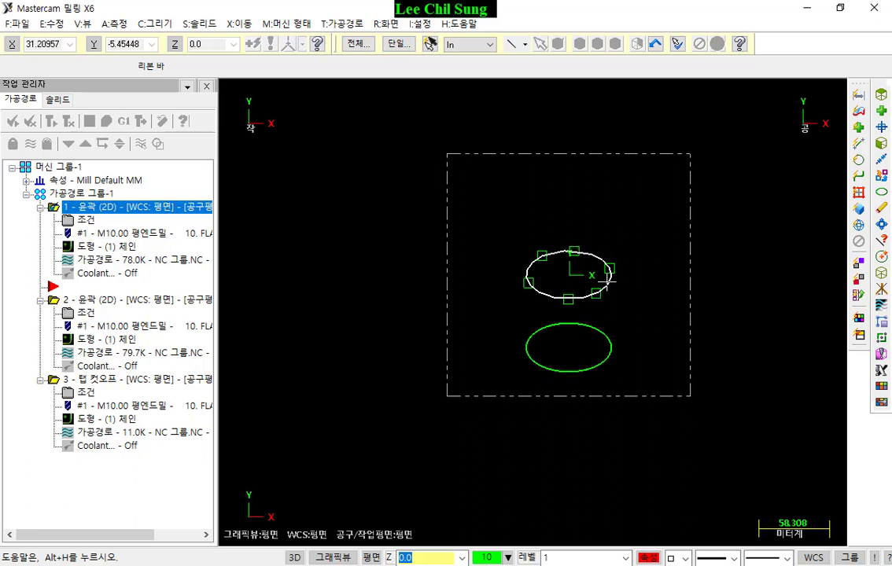
pyautogui.click(93, 195)
pyautogui.press('Delete')
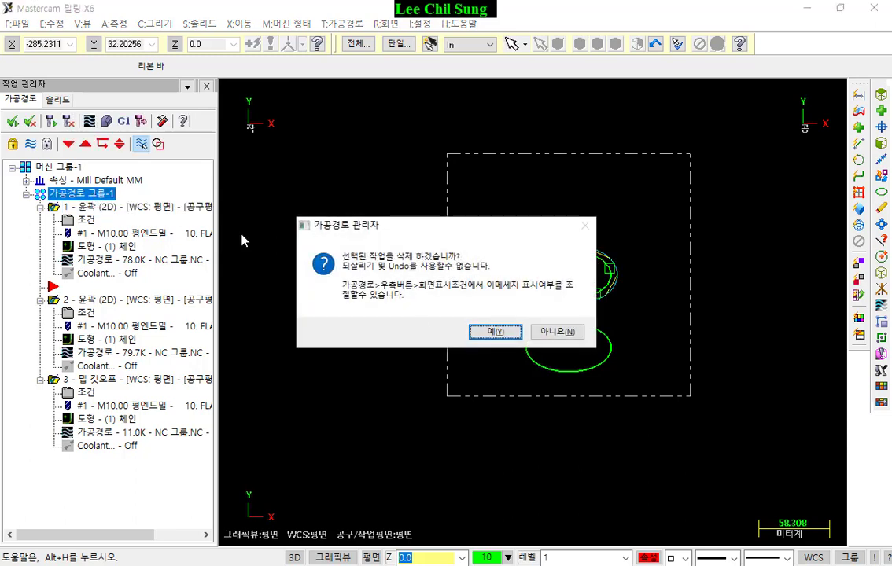
pyautogui.click(500, 333)
# Select both ellipses with their square points and delete all selected entities, including the linked geometry.
pyautogui.moveTo(673, 179); pyautogui.dragTo(432, 450)
pyautogui.press('Delete')
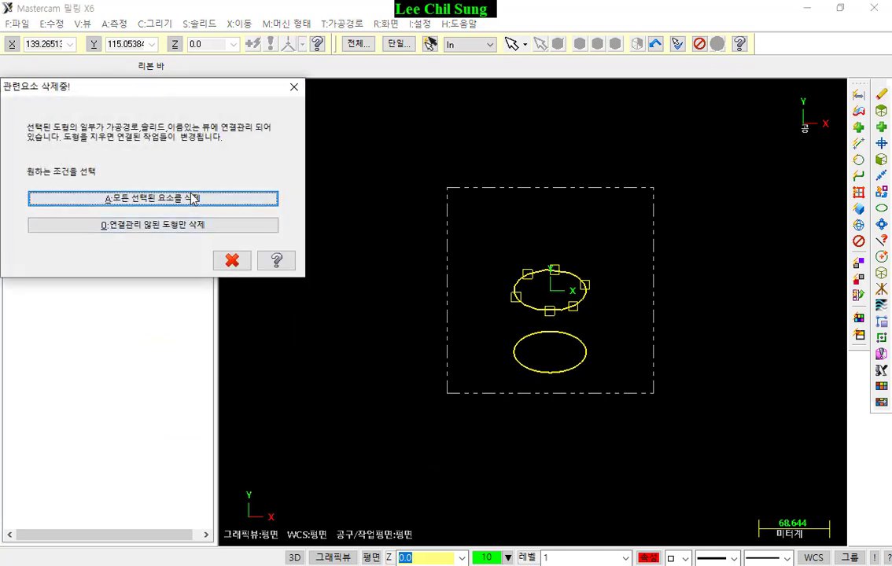
pyautogui.click(155, 199)
# Show the stock outline in the isometric view and set the construction plane to Right Side (WCS).
pyautogui.scroll(1, 606, 286)
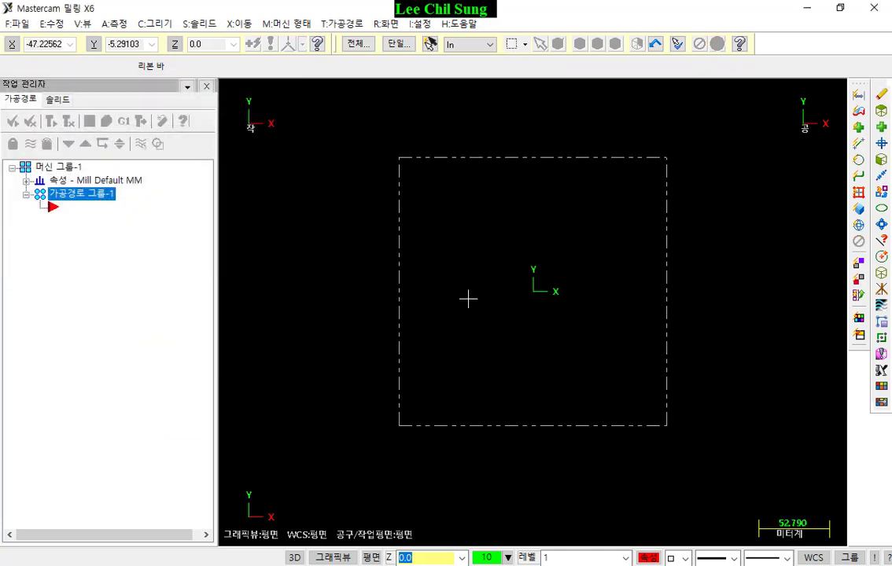
pyautogui.moveTo(468, 299); pyautogui.dragTo(566, 267, button='middle')
pyautogui.scroll(1, 566, 266)
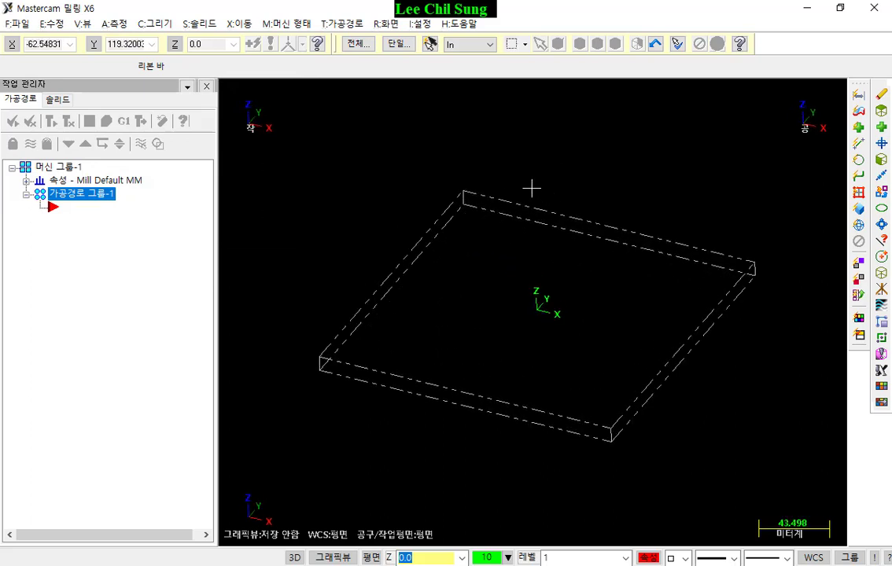
pyautogui.hotkey('alt', '7')
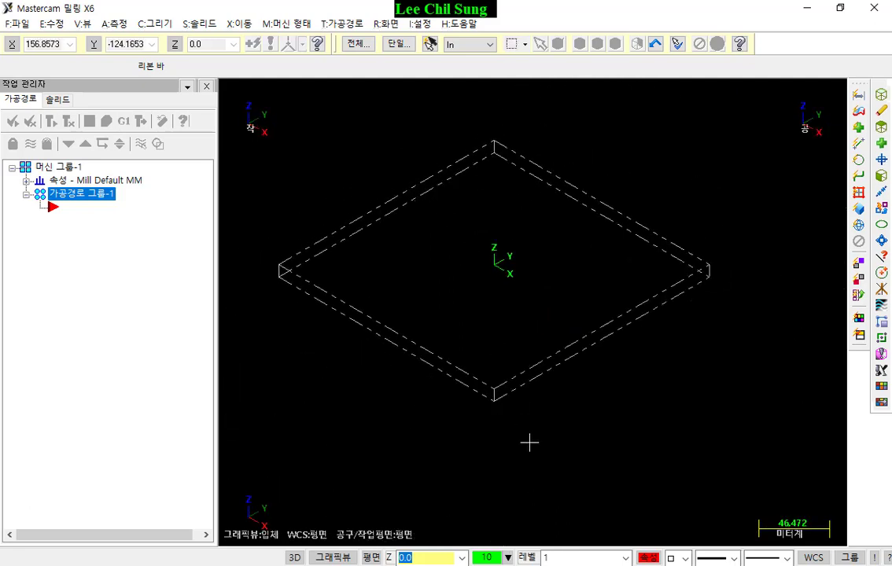
pyautogui.click(370, 558)
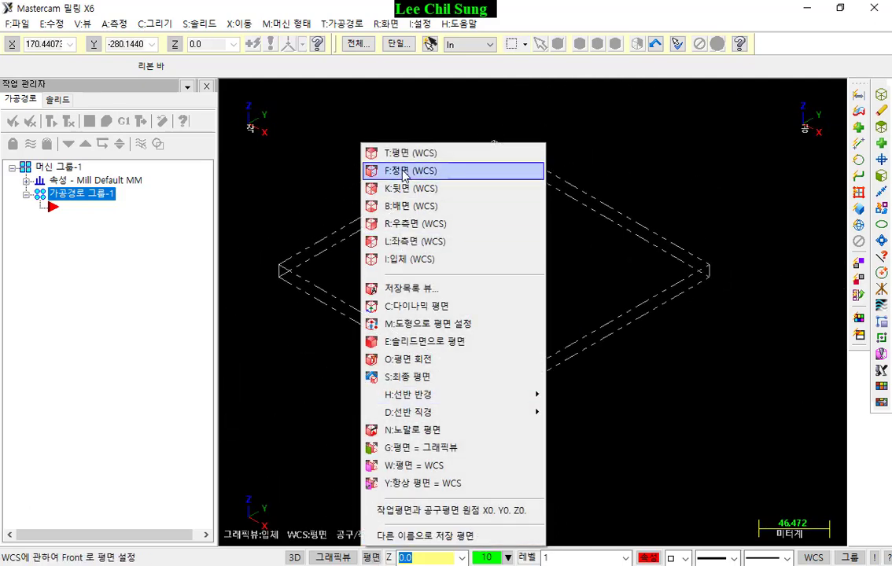
pyautogui.click(425, 224)
pyautogui.scroll(-3, 502, 333)
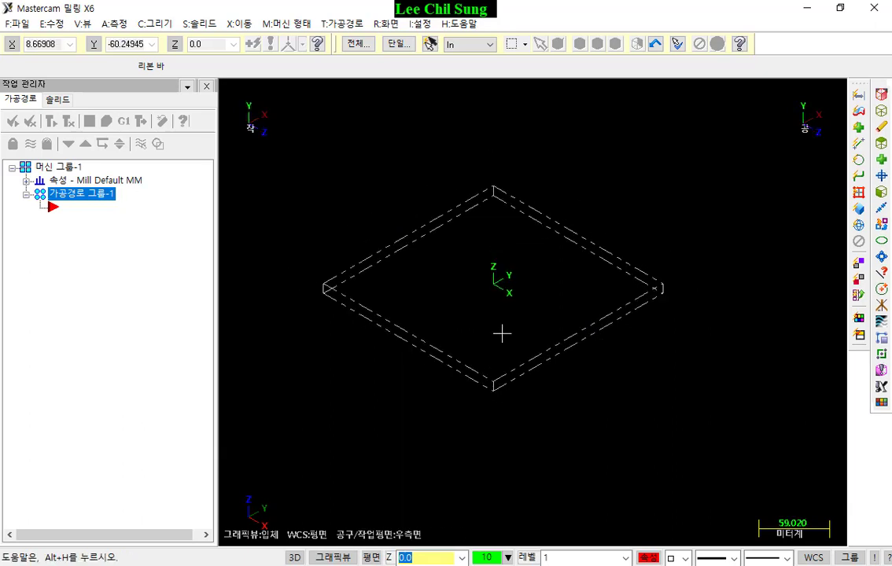
pyautogui.scroll(2, 502, 330)
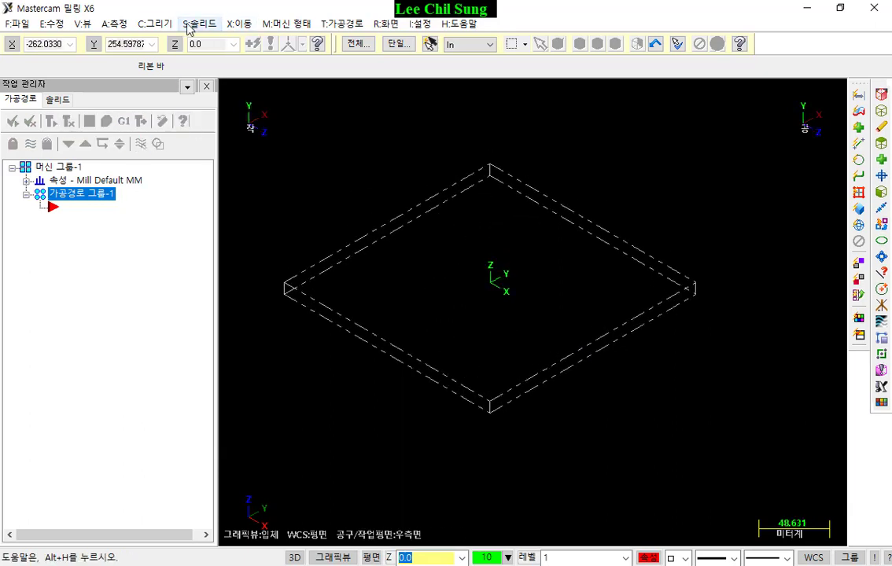
# Start a center-point circle and configure its AutoCursor snaps by enabling all, then switching off Angular, Tangent and Perpendicular.
pyautogui.click(154, 24)
pyautogui.moveTo(196, 76)
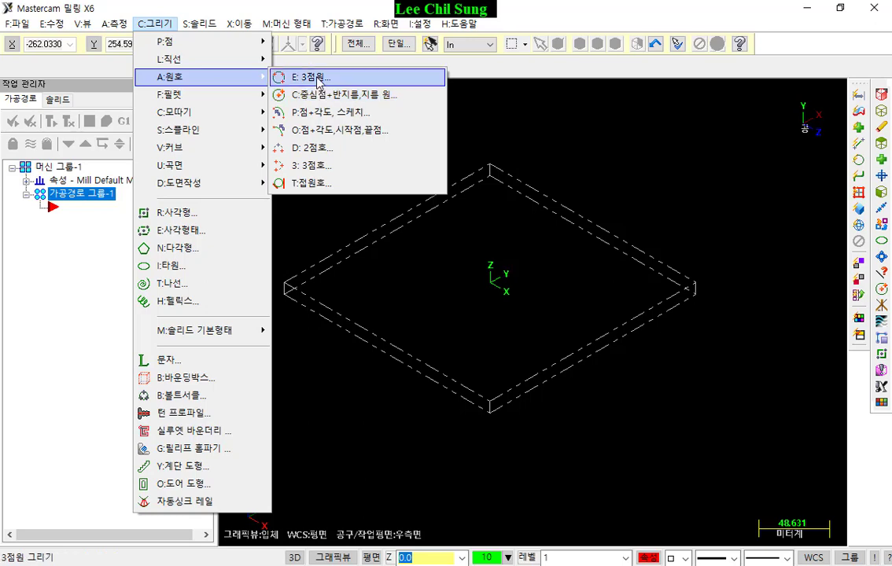
pyautogui.click(304, 95)
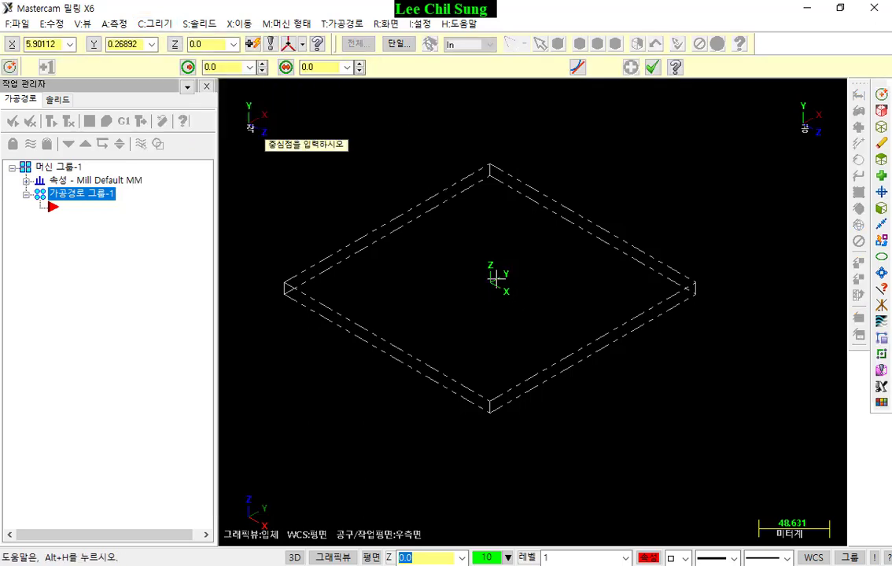
pyautogui.scroll(-1, 541, 237)
pyautogui.rightClick(600, 168)
pyautogui.click(669, 371)
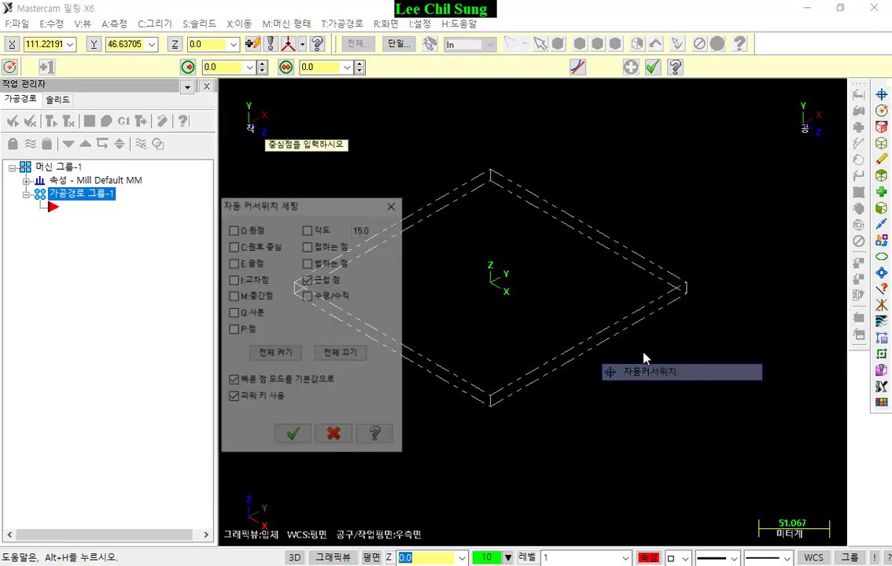
pyautogui.click(274, 353)
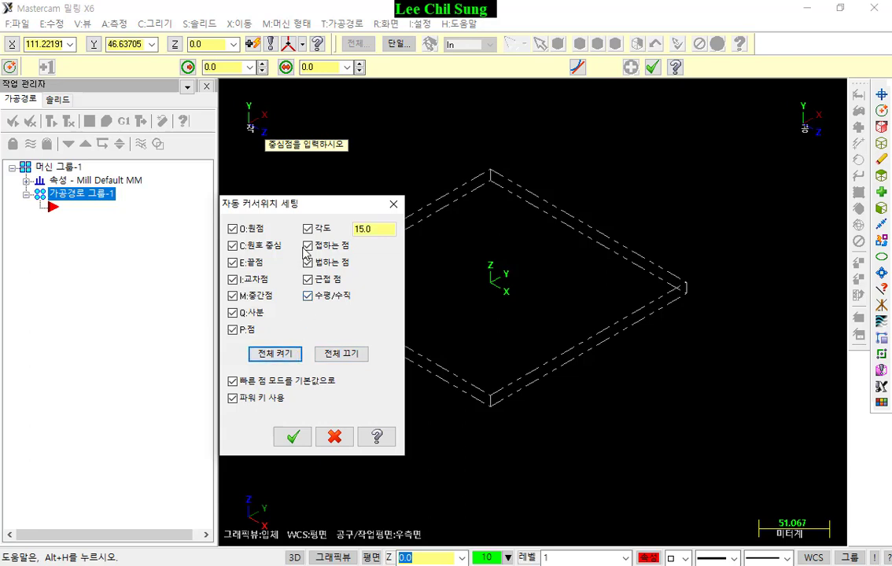
pyautogui.click(307, 228)
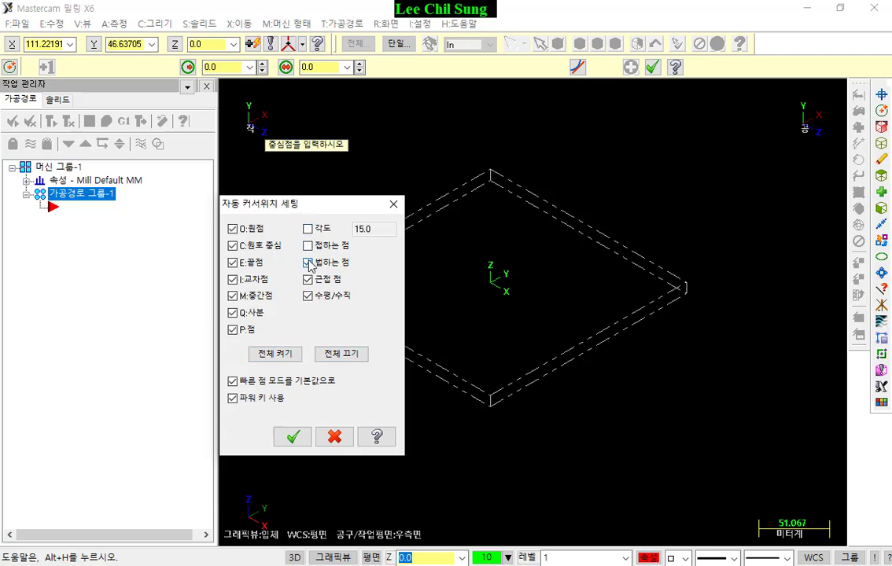
pyautogui.click(308, 262)
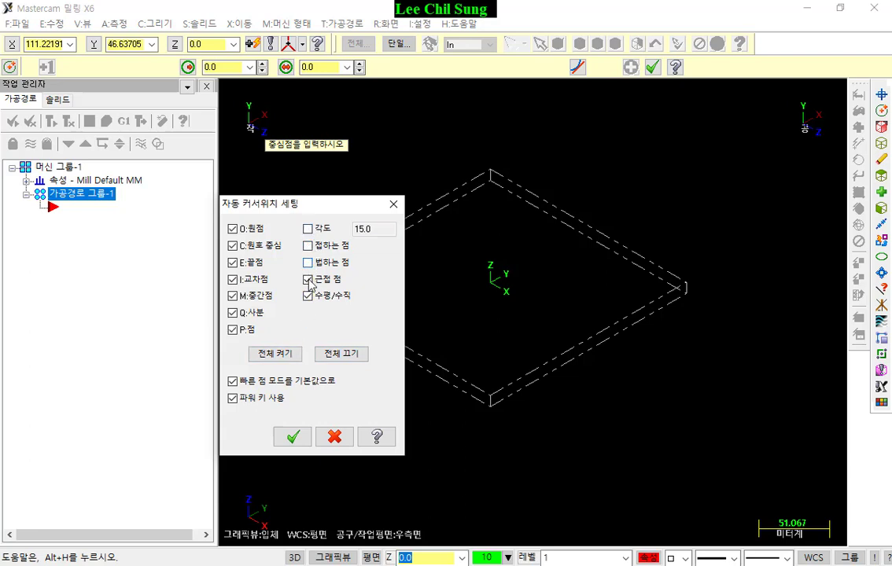
pyautogui.click(299, 439)
# Draw a circle centred on the origin in the Right Side plane with a diameter of 100 mm.
pyautogui.click(490, 280)
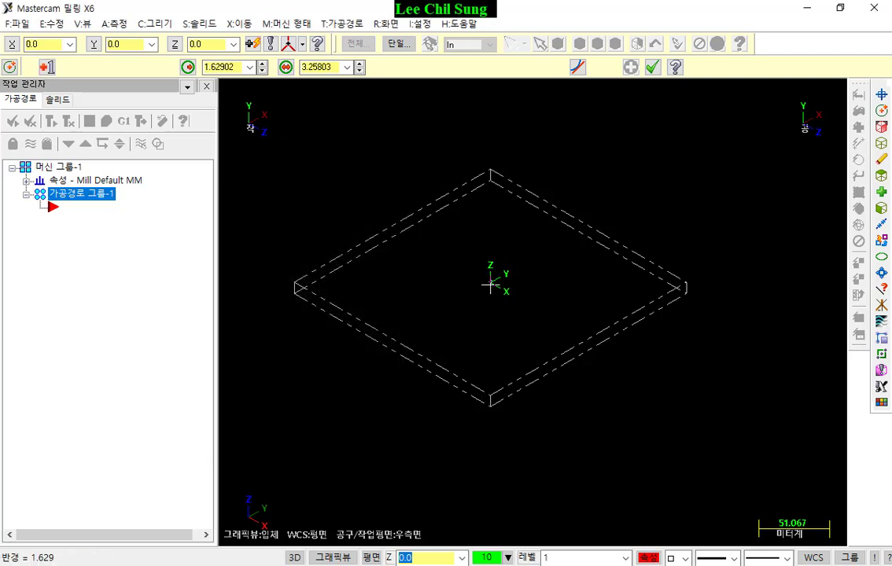
pyautogui.click(521, 245)
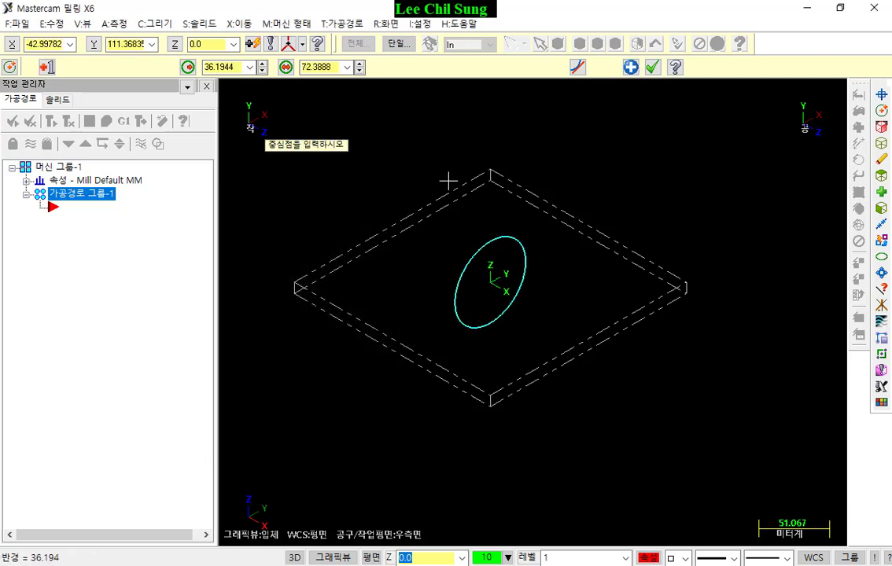
pyautogui.doubleClick(322, 68)
pyautogui.write('1')
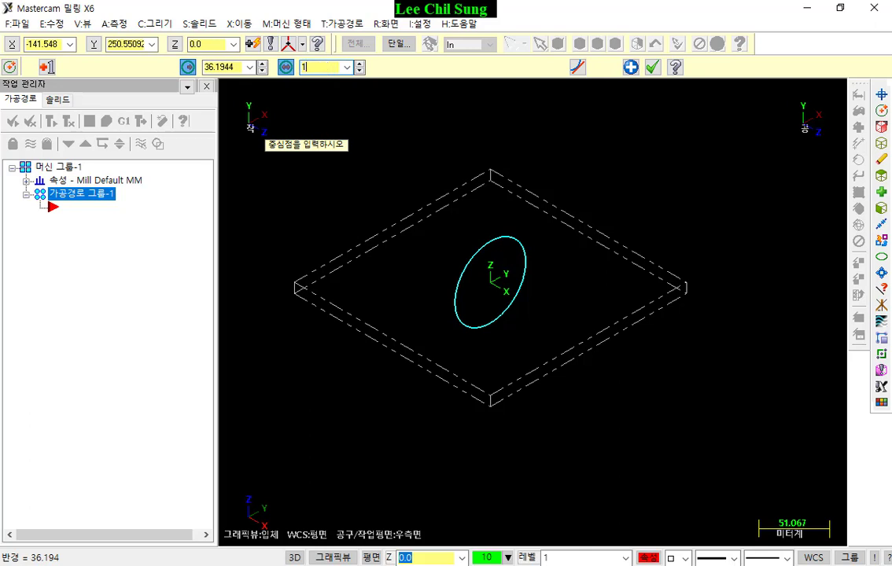
pyautogui.write('00')
pyautogui.press('Return')
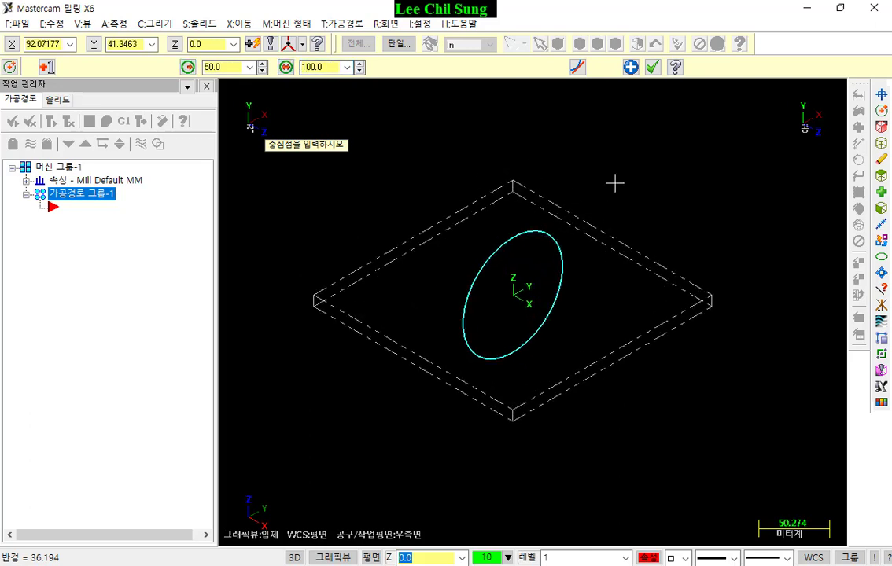
pyautogui.click(654, 67)
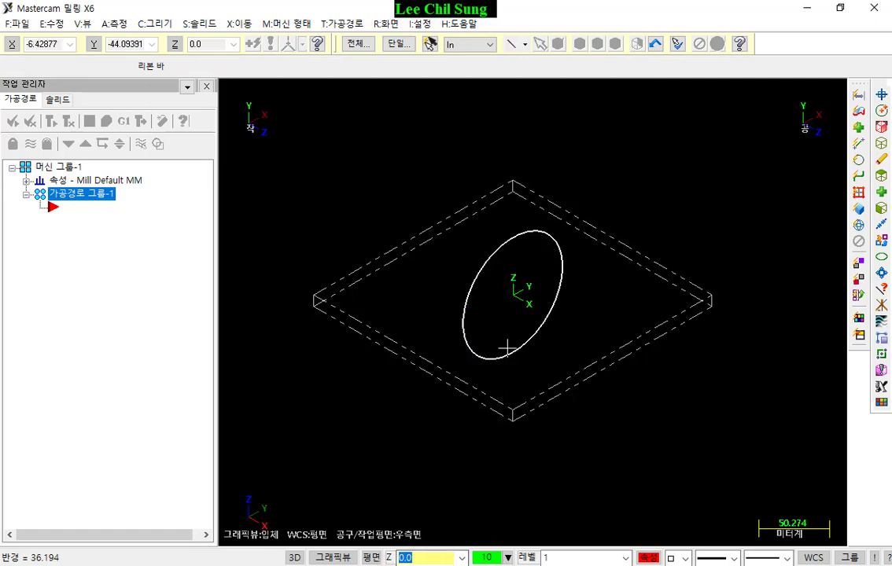
# Start a clockwise spiral centred on the origin inside the circle and set its radius to 50 mm.
pyautogui.scroll(-1, 614, 354)
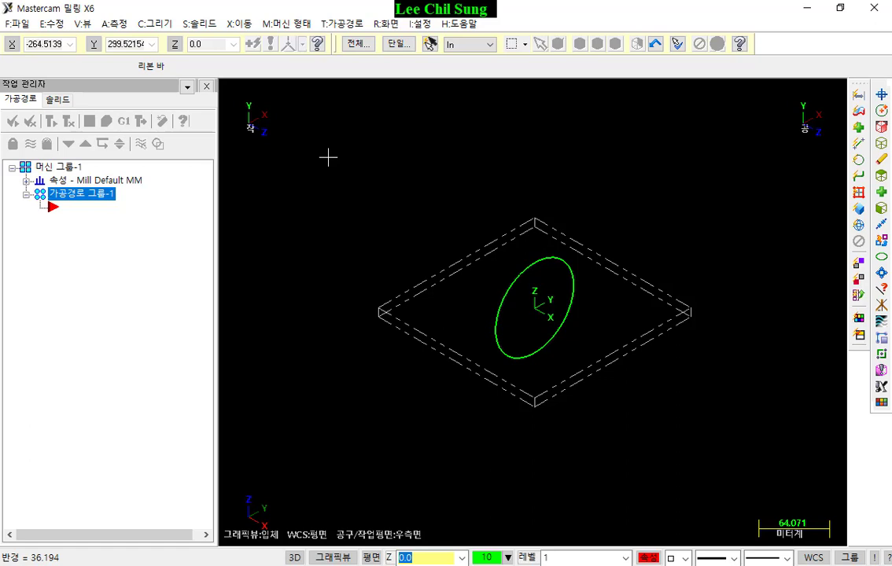
pyautogui.scroll(2, 477, 279)
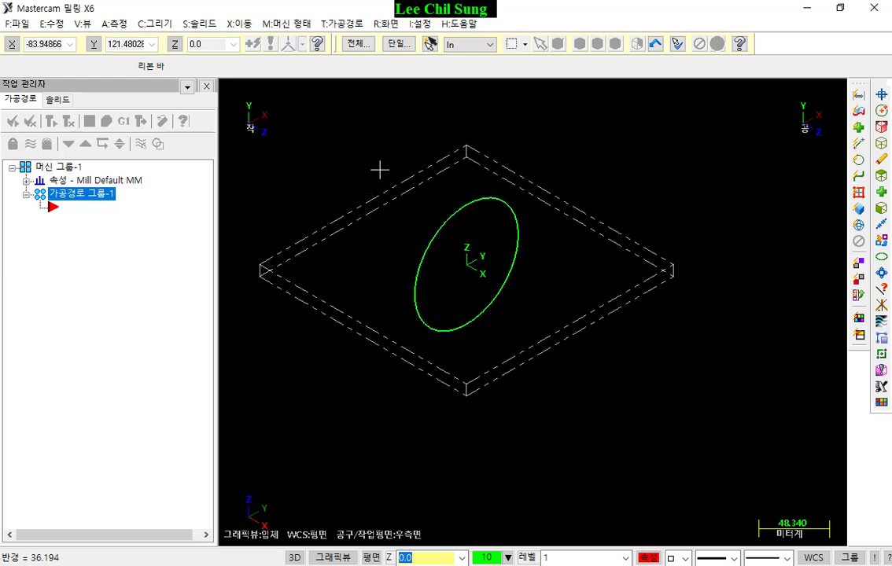
pyautogui.click(155, 25)
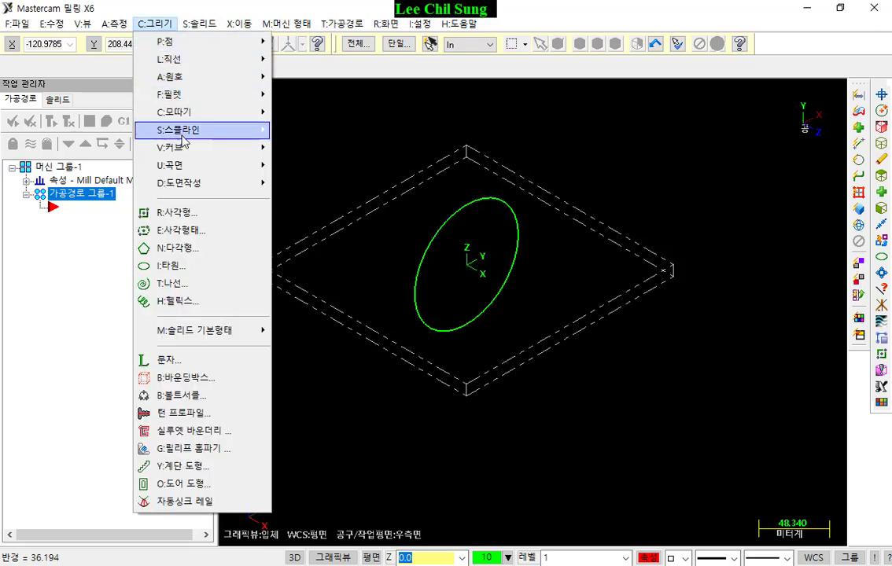
pyautogui.click(196, 285)
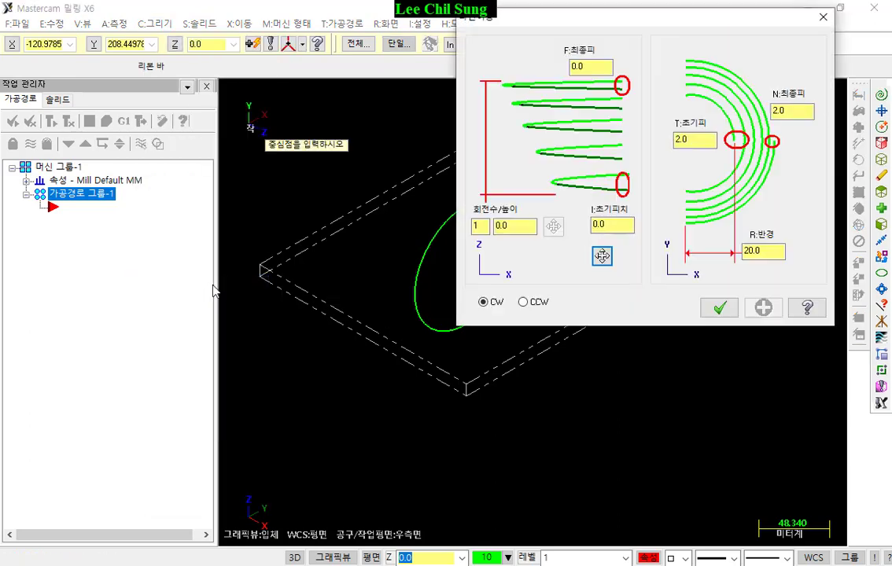
pyautogui.moveTo(704, 22); pyautogui.dragTo(272, 117)
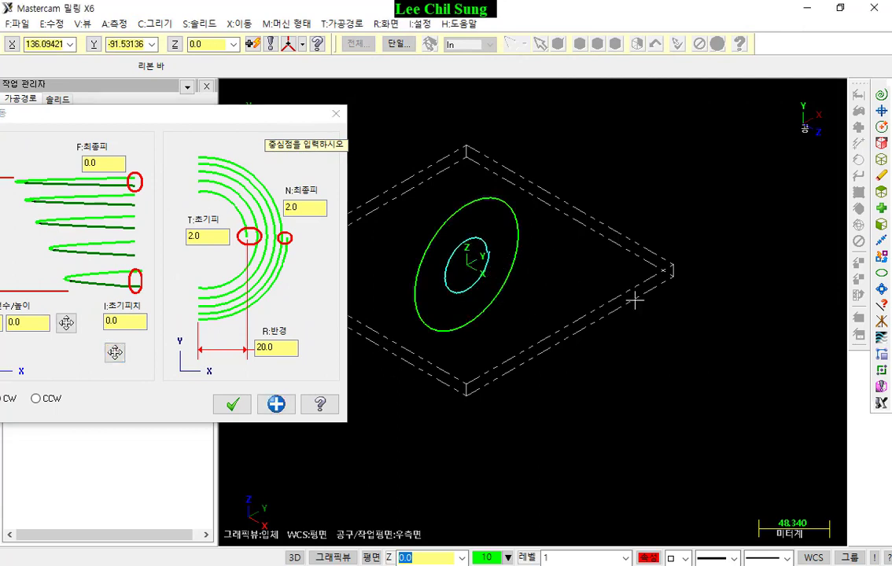
pyautogui.scroll(-1, 713, 325)
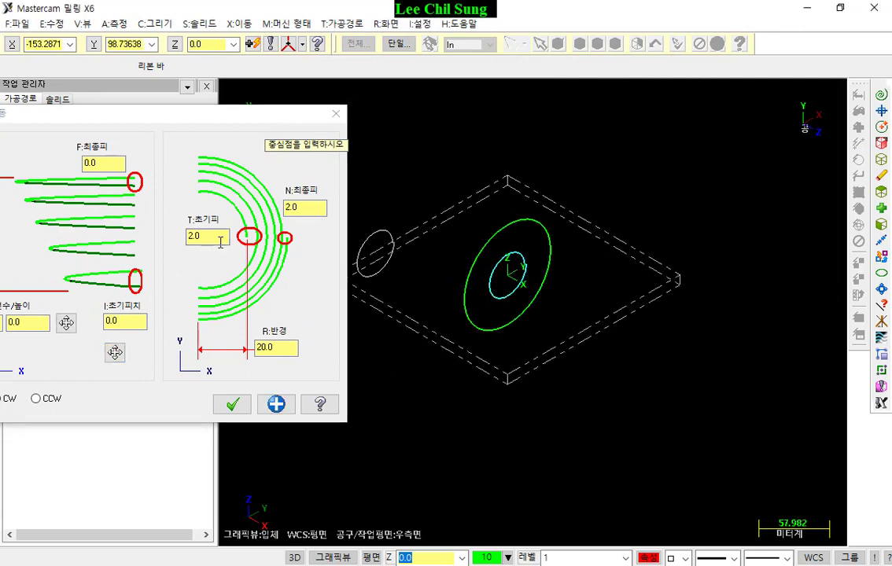
pyautogui.click(268, 347)
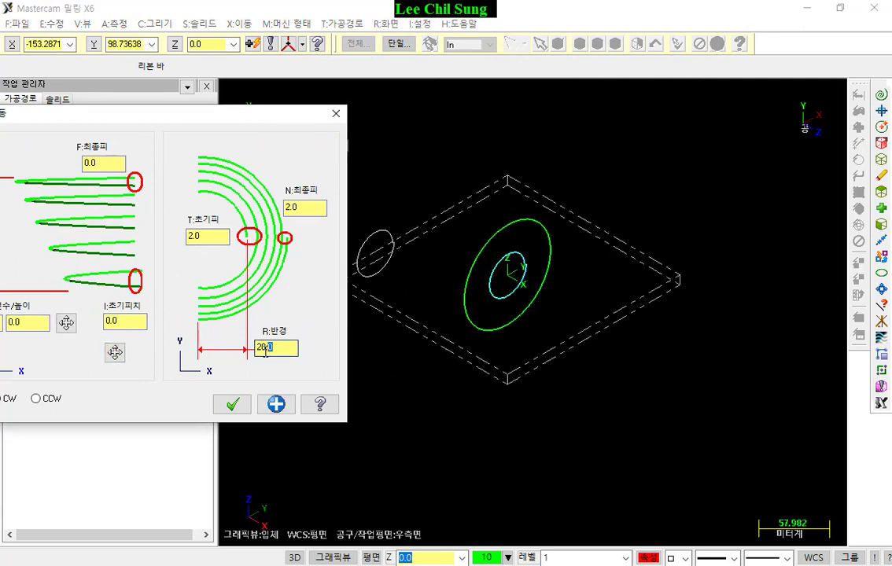
pyautogui.write('50')
pyautogui.press('Return')
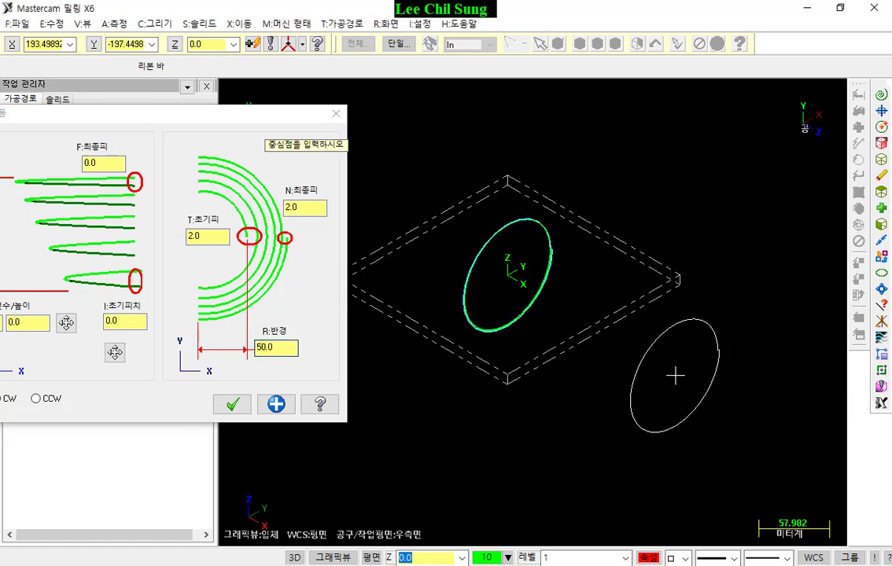
pyautogui.scroll(2, 450, 267)
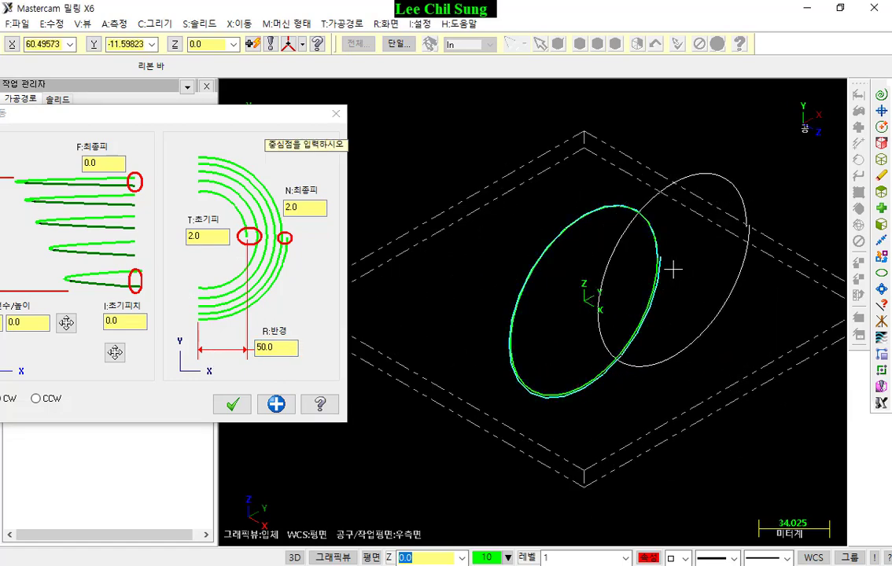
# Set the spiral's initial vertical pitch to 50 mm and keep its centre on the origin.
pyautogui.moveTo(161, 119); pyautogui.dragTo(264, 59)
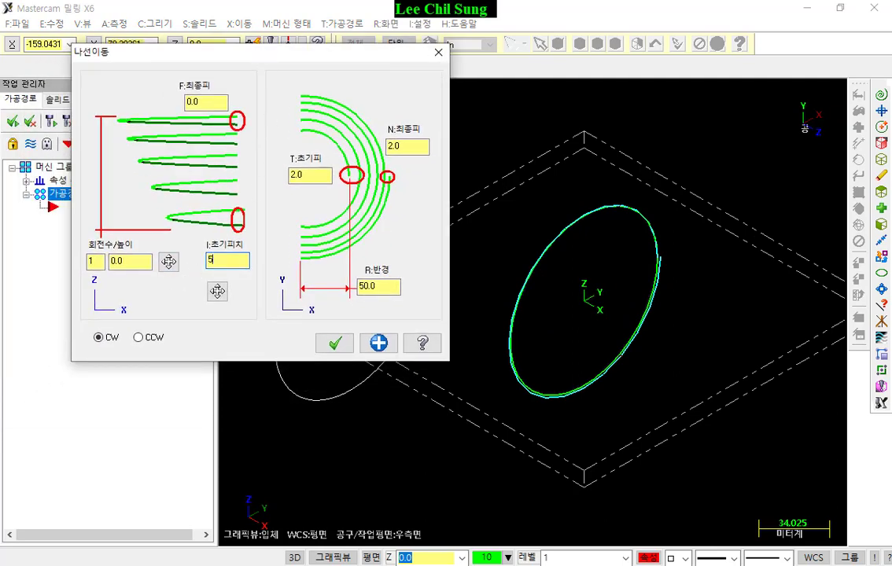
pyautogui.write('0')
pyautogui.press('Return')
pyautogui.scroll(-3, 717, 307)
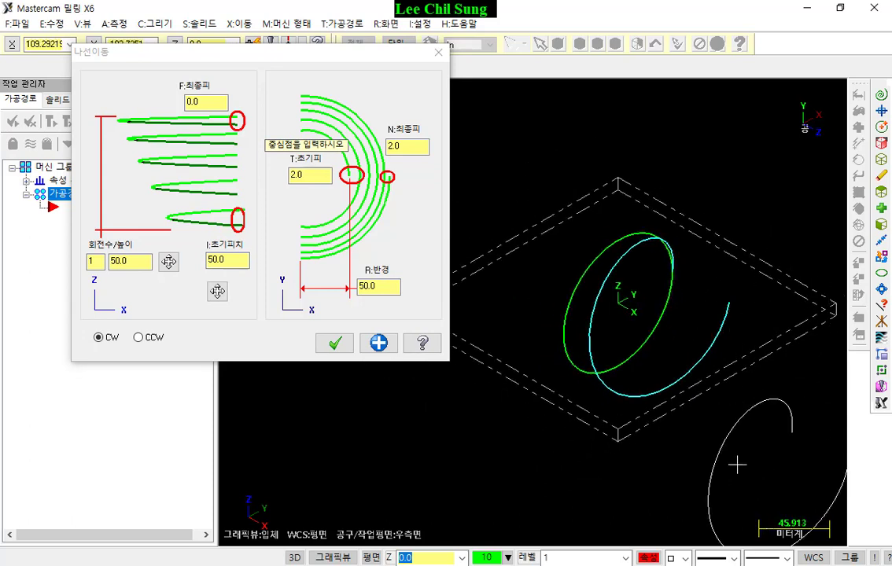
pyautogui.click(628, 304)
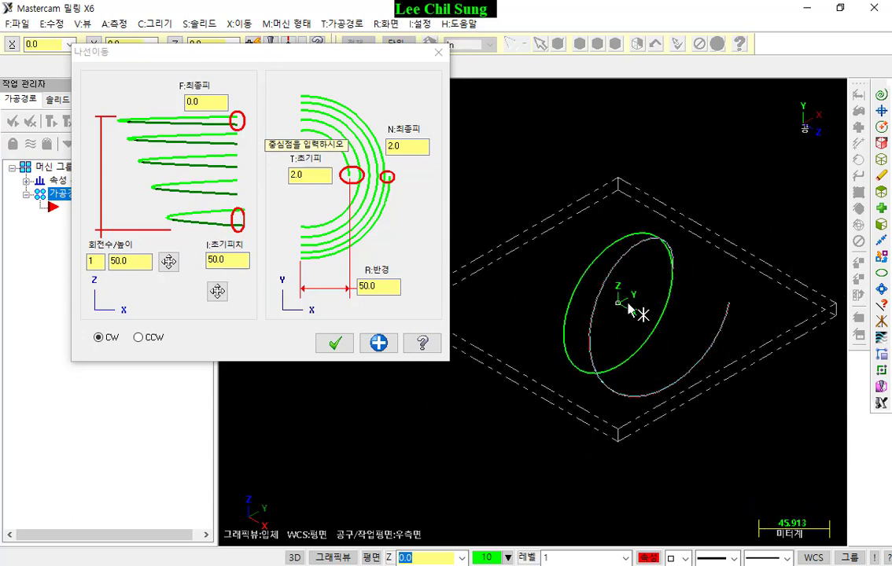
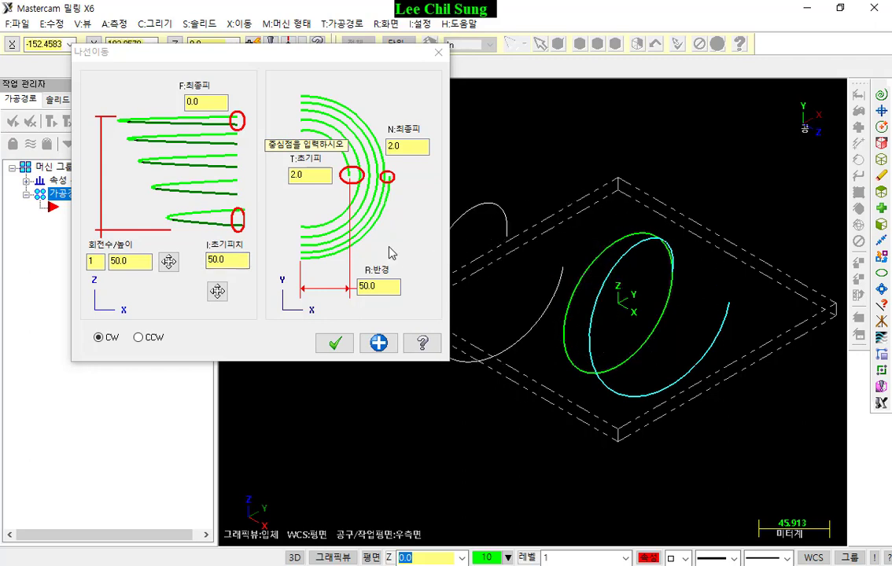
# Reposition the spiral by a relative offset from the origin so its end meets the circle, and finish the spiral.
pyautogui.click(218, 291)
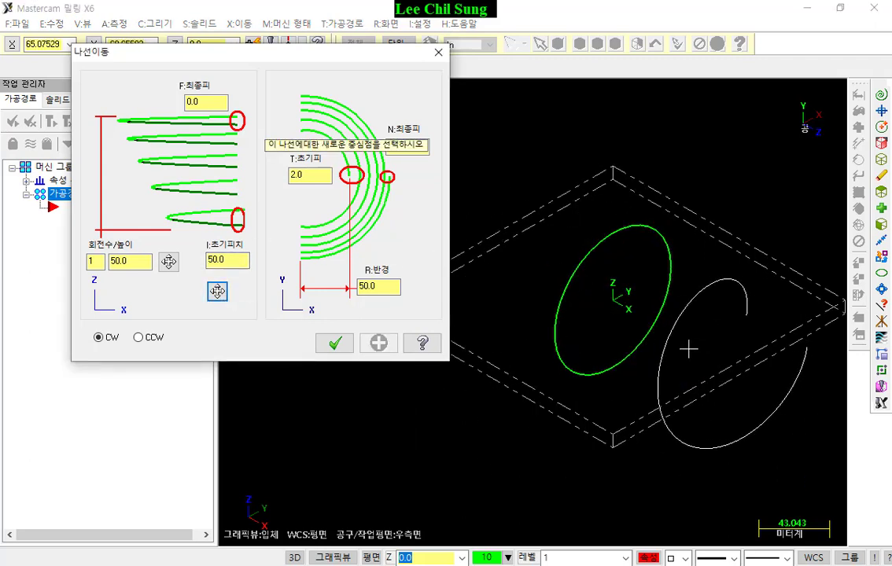
pyautogui.click(616, 301)
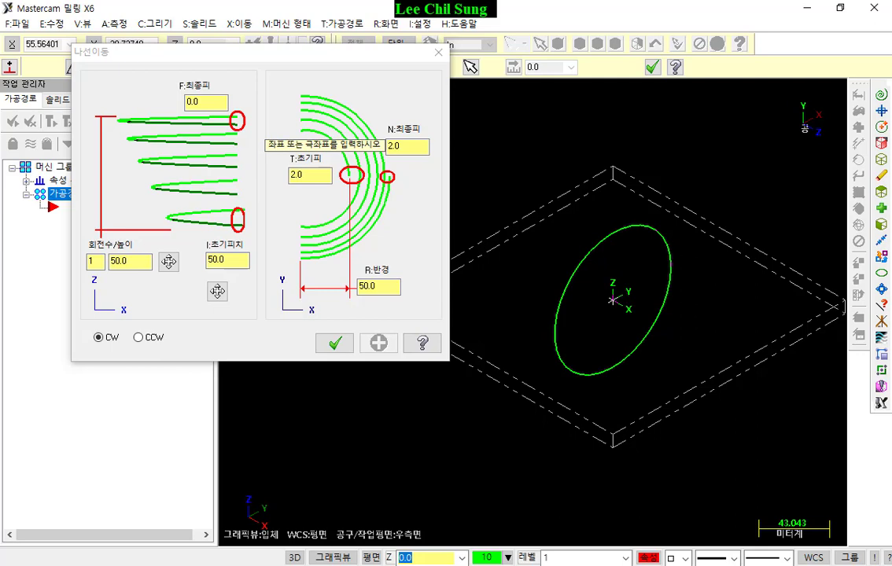
pyautogui.press('Return')
pyautogui.scroll(-4, 796, 224)
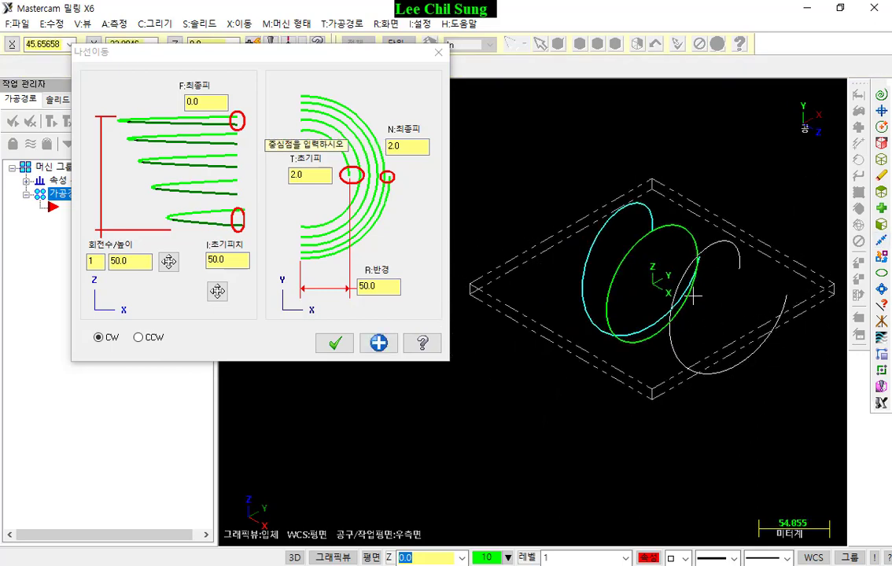
pyautogui.moveTo(695, 295); pyautogui.dragTo(671, 286, button='middle')
pyautogui.scroll(3, 668, 273)
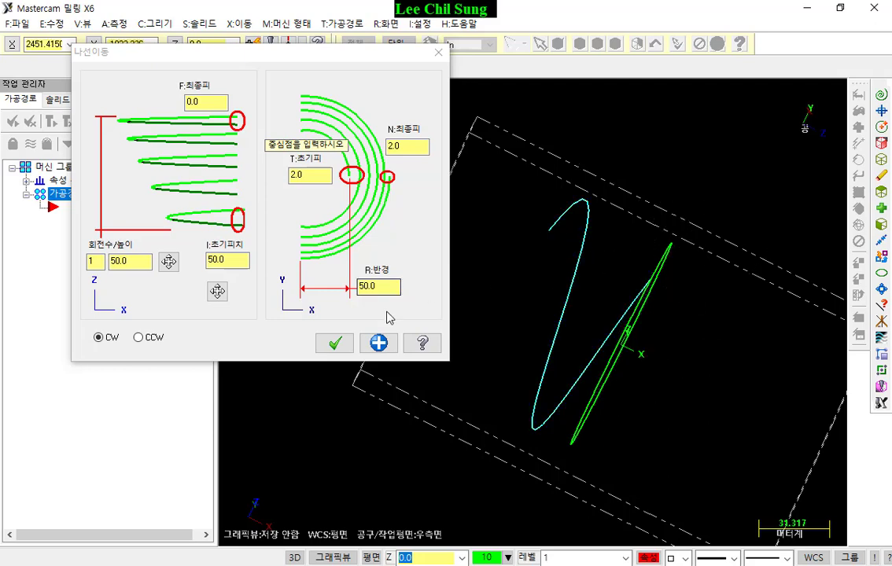
pyautogui.click(331, 343)
# Recolour the spiral to cyan, colour 11.
pyautogui.moveTo(737, 235); pyautogui.dragTo(647, 205, button='middle')
pyautogui.click(581, 222)
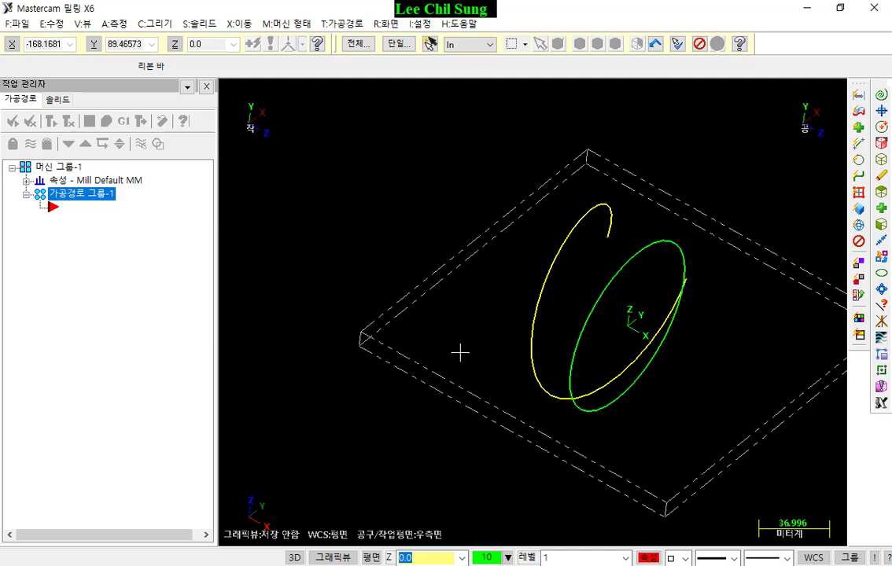
pyautogui.click(488, 558)
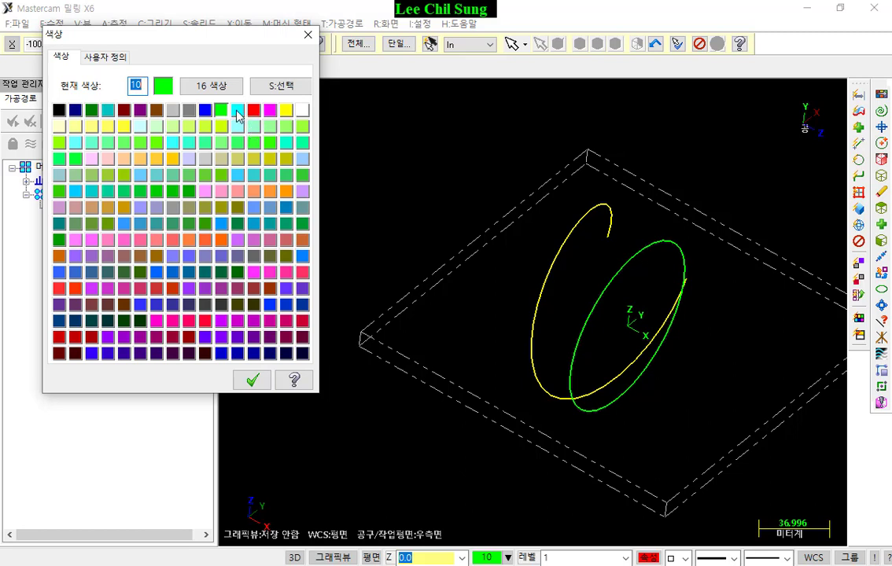
pyautogui.click(237, 112)
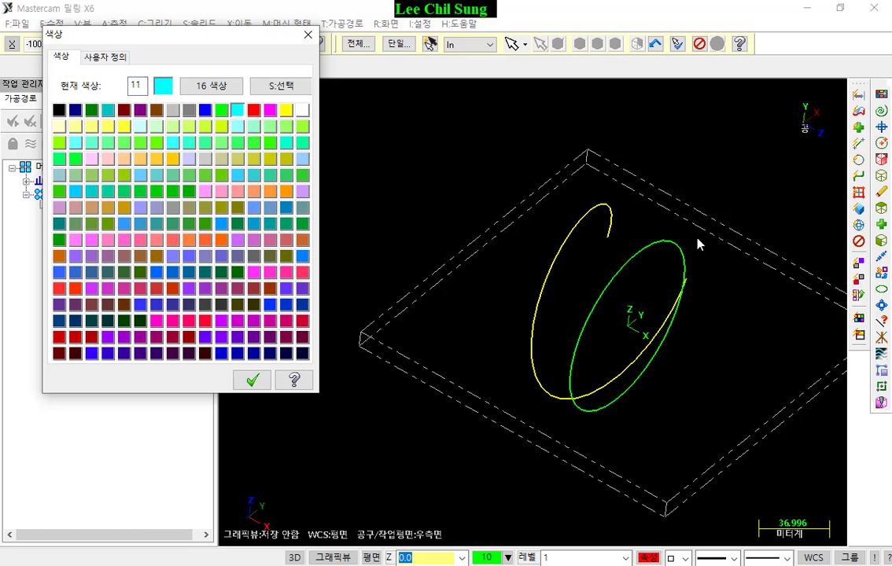
pyautogui.click(253, 381)
pyautogui.scroll(3, 836, 323)
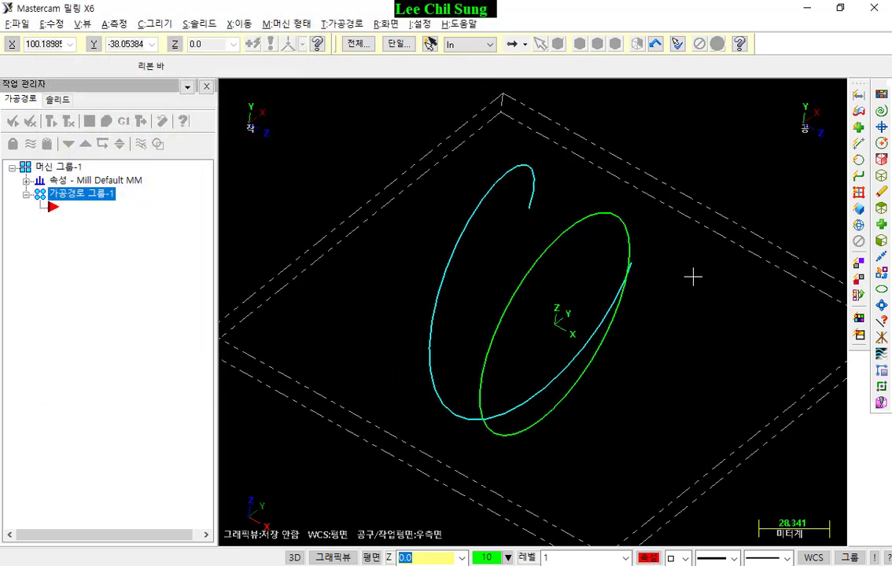
pyautogui.moveTo(693, 276); pyautogui.dragTo(673, 251, button='middle')
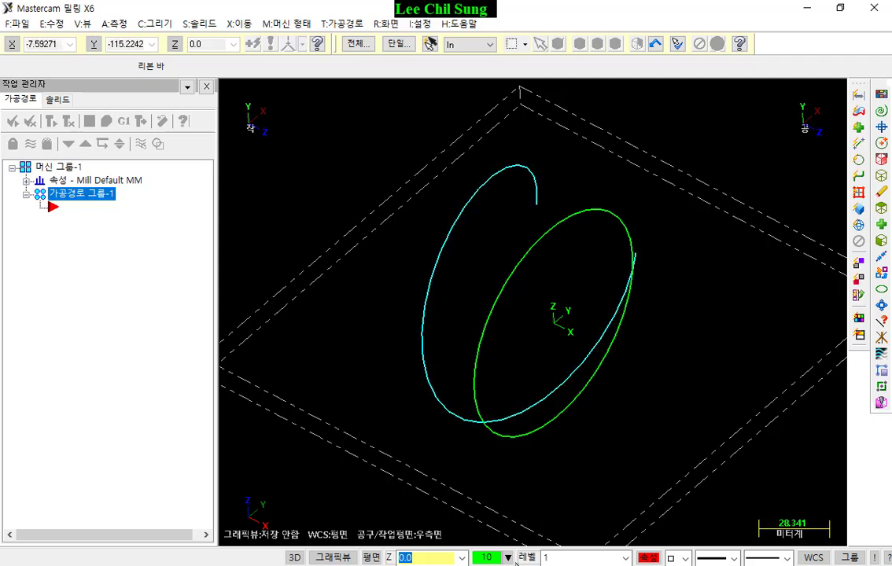
# Set the construction plane to Top (WCS) and select the cyan spiral.
pyautogui.click(383, 558)
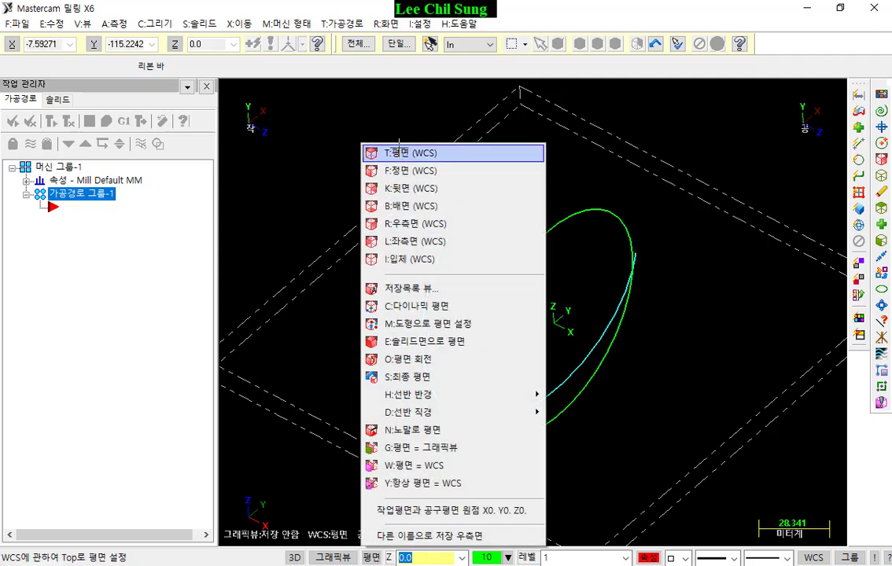
pyautogui.click(355, 135)
pyautogui.moveTo(390, 229); pyautogui.dragTo(447, 198, button='middle')
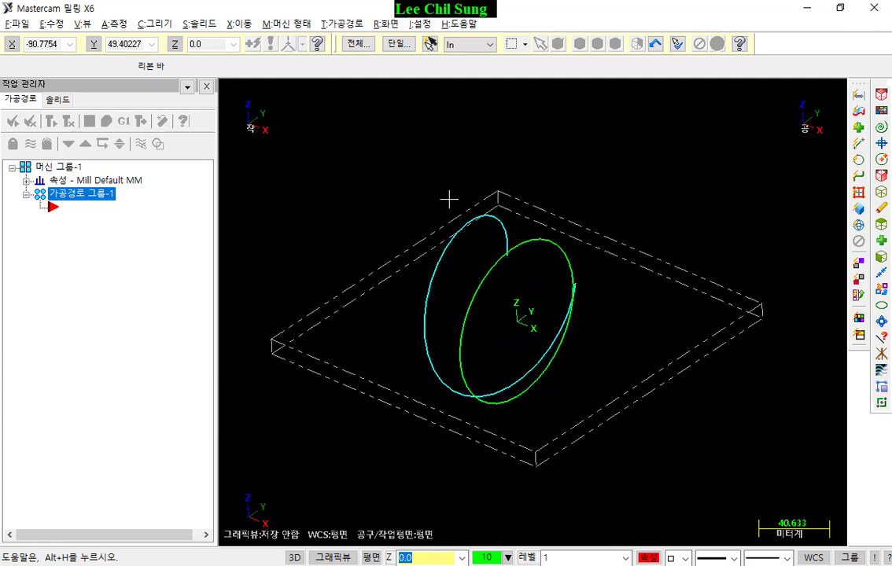
pyautogui.click(450, 234)
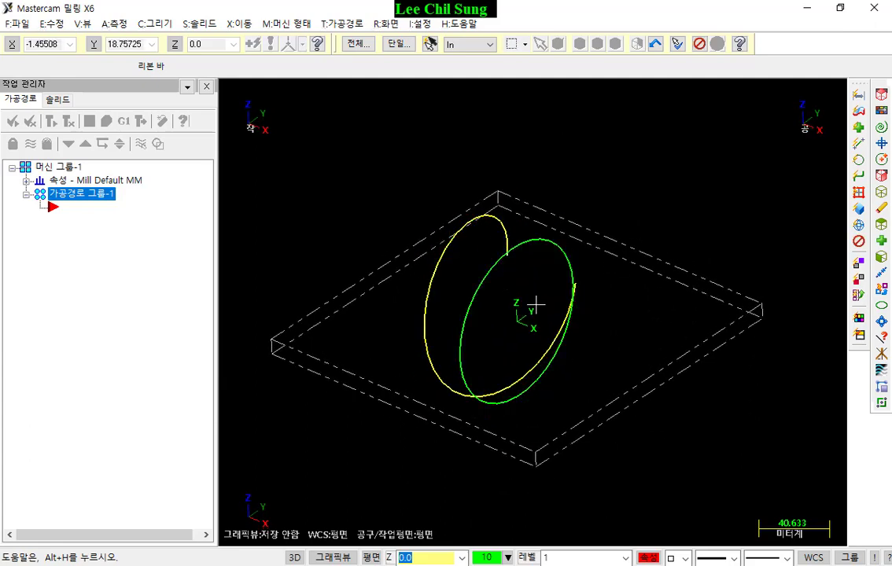
pyautogui.moveTo(560, 289); pyautogui.dragTo(567, 262, button='middle')
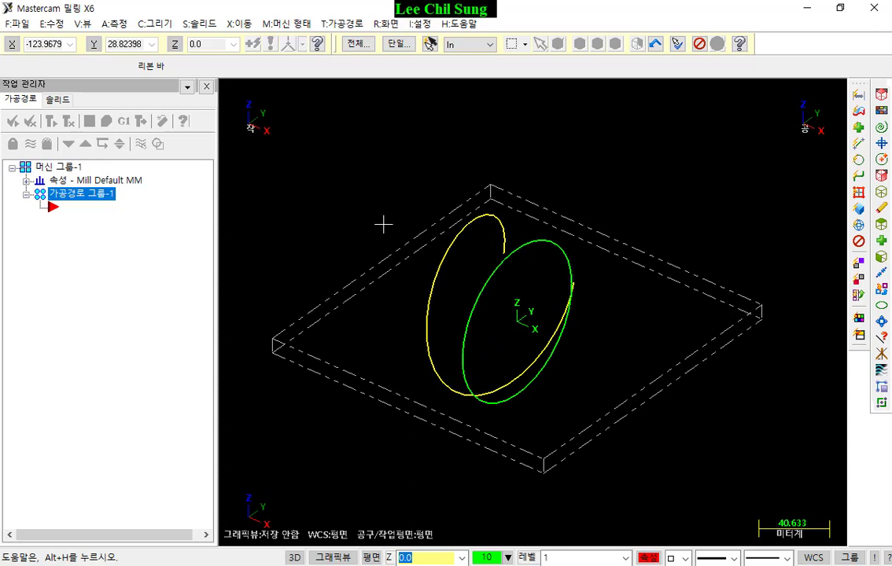
# Change the stock setup to a cylinder along the X axis with a diameter of 100 mm and a length of 100 mm.
pyautogui.click(26, 181)
pyautogui.click(81, 220)
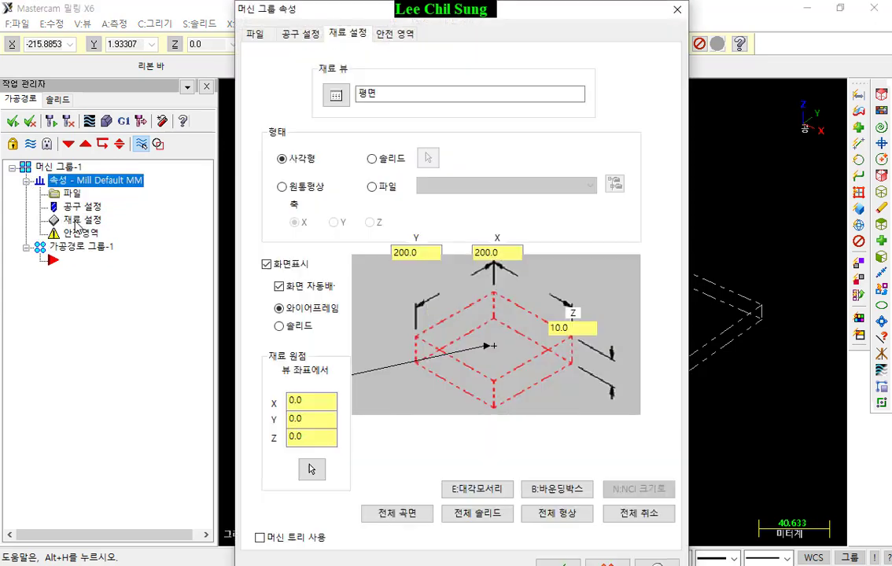
pyautogui.click(283, 187)
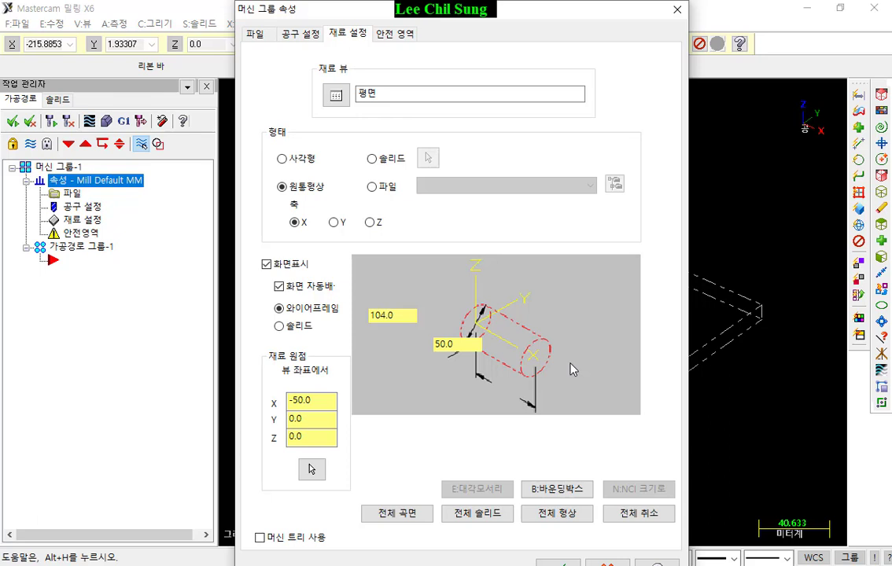
pyautogui.doubleClick(458, 347)
pyautogui.write('100')
pyautogui.write('100')
pyautogui.click(393, 314)
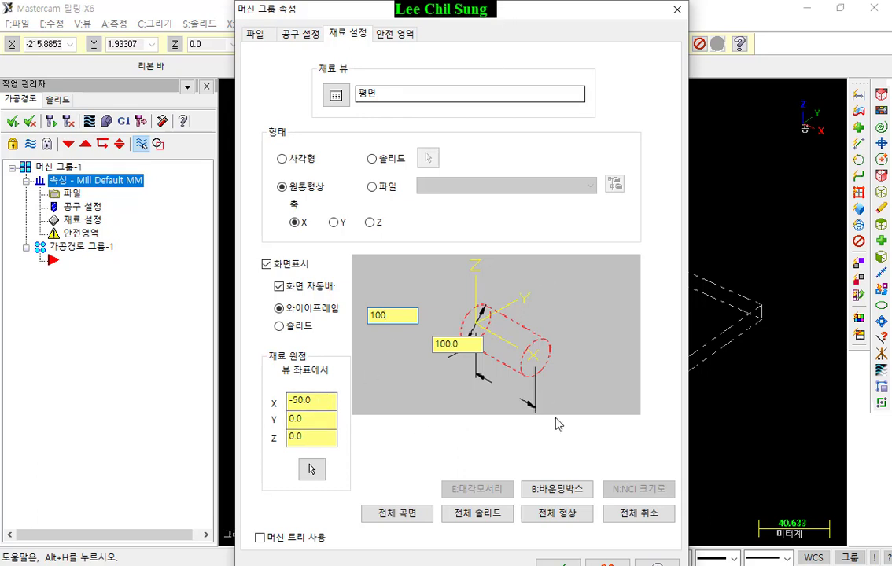
pyautogui.click(558, 563)
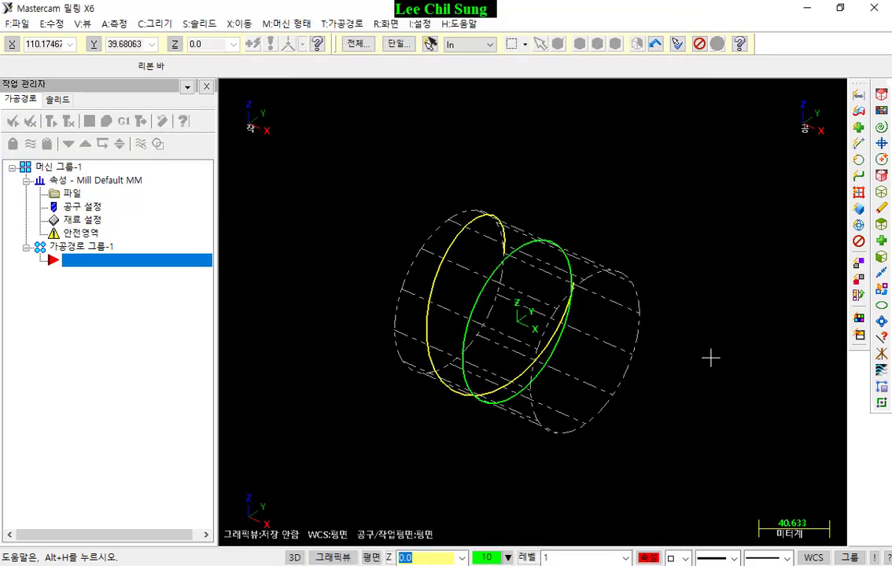
pyautogui.moveTo(621, 378); pyautogui.dragTo(685, 372, button='middle')
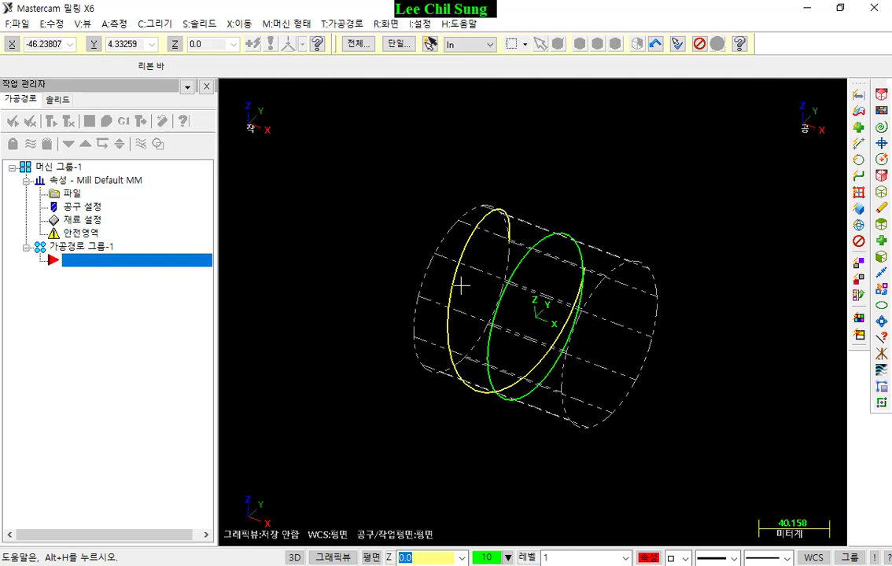
# Shift the cylindrical stock's origin in X so that its front face coincides with the circle at the origin.
pyautogui.click(82, 220)
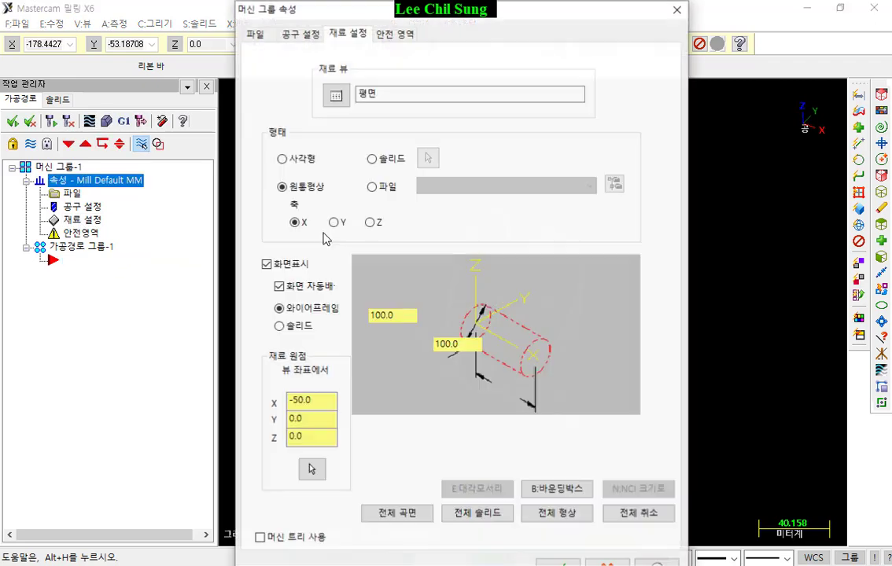
pyautogui.moveTo(322, 403); pyautogui.dragTo(256, 404)
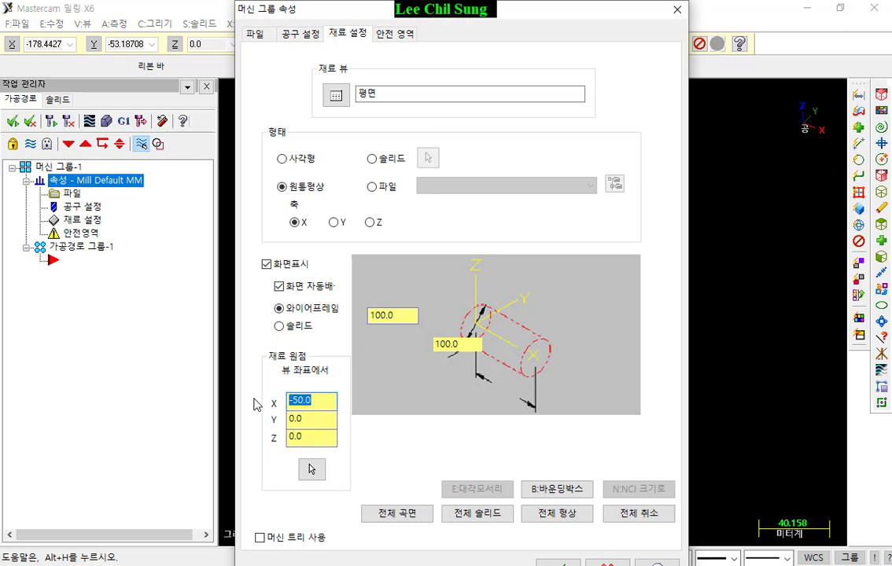
pyautogui.click(555, 563)
pyautogui.scroll(-1, 687, 358)
pyautogui.scroll(3, 555, 296)
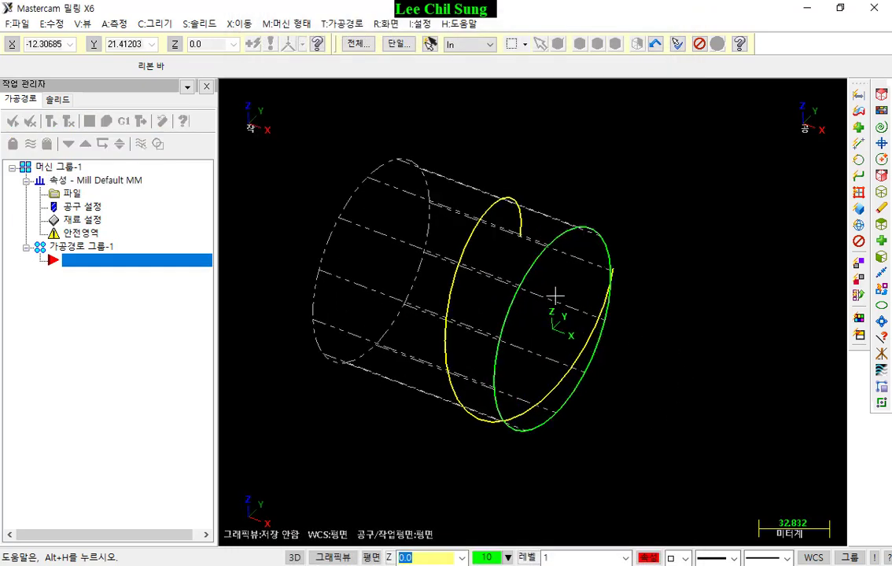
pyautogui.moveTo(555, 297); pyautogui.dragTo(601, 285, button='middle')
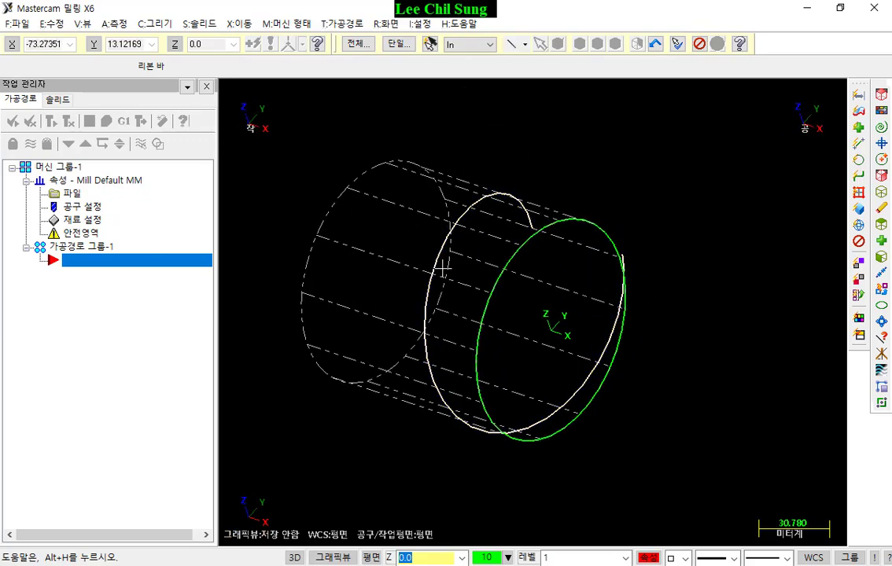
# Examine from several angles how the spiral wraps around the cylindrical stock.
pyautogui.moveTo(443, 269); pyautogui.dragTo(637, 318, button='middle')
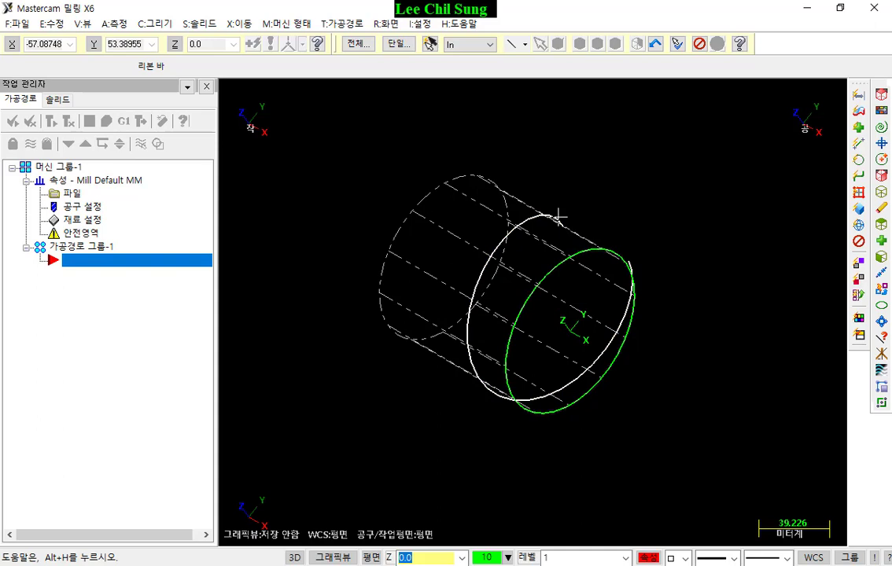
pyautogui.click(557, 216)
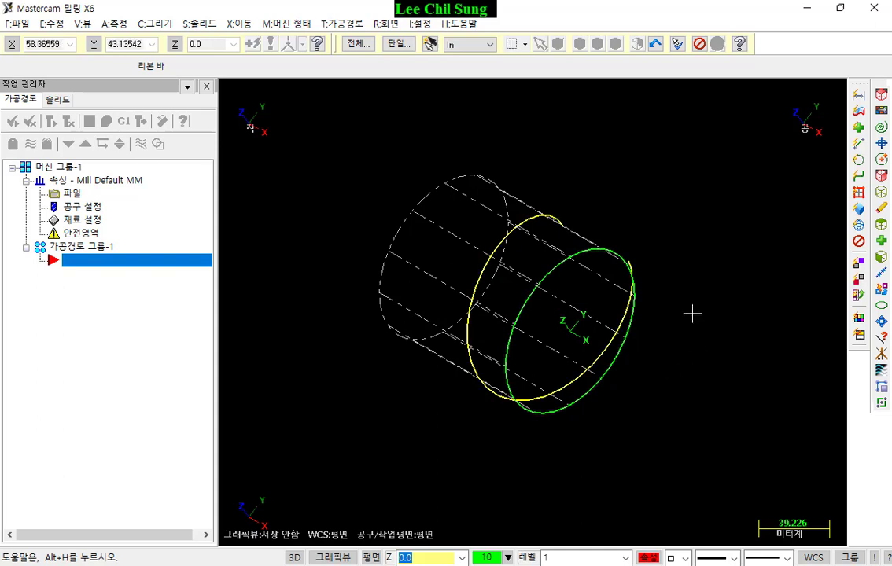
pyautogui.click(539, 211)
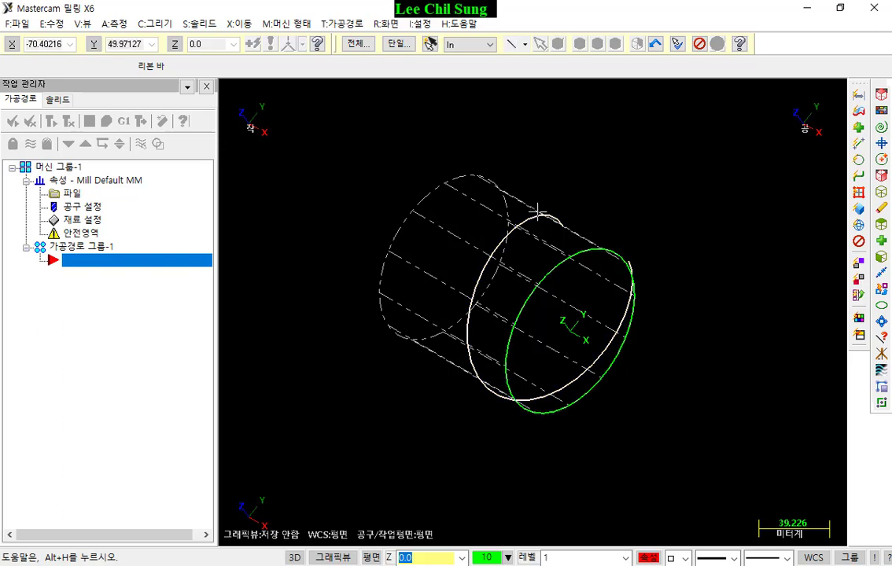
pyautogui.click(533, 217)
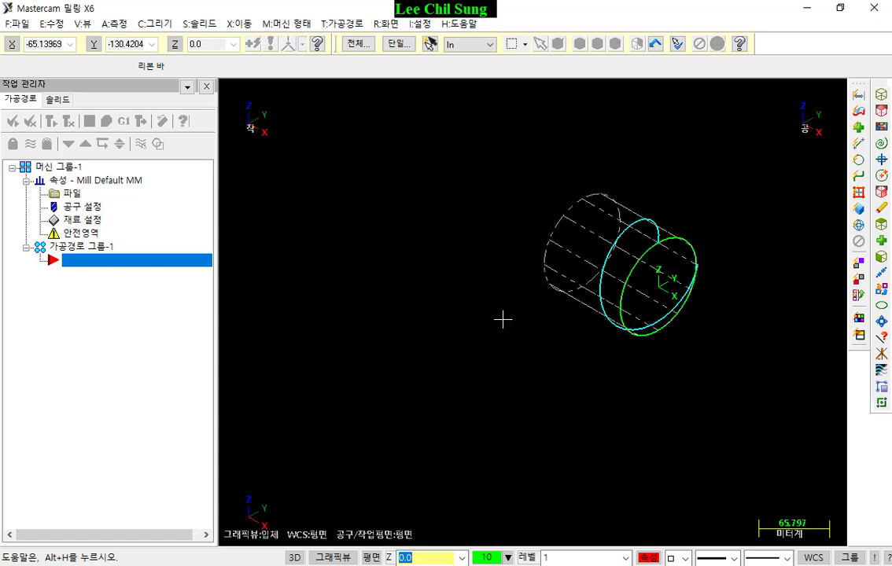
pyautogui.scroll(-3, 502, 319)
pyautogui.scroll(3, 690, 261)
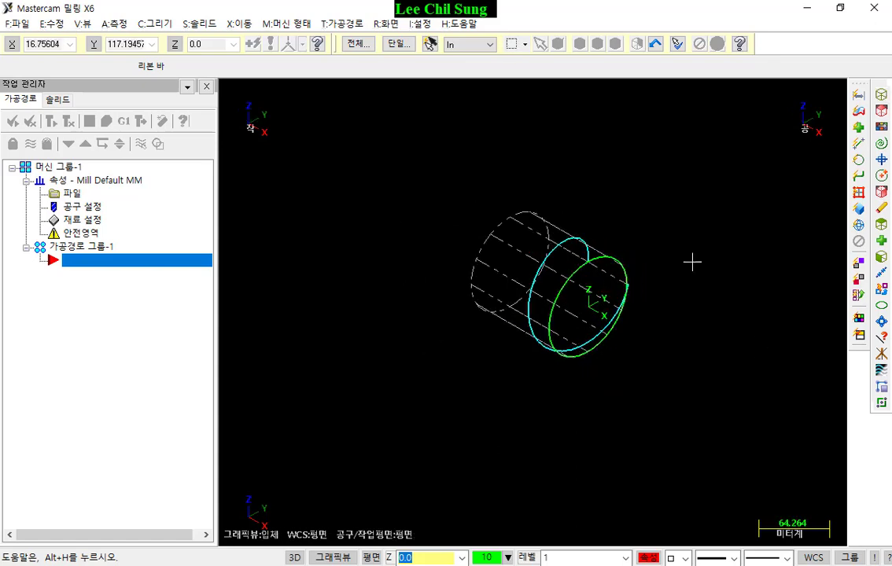
pyautogui.scroll(5, 634, 281)
pyautogui.scroll(-2, 454, 419)
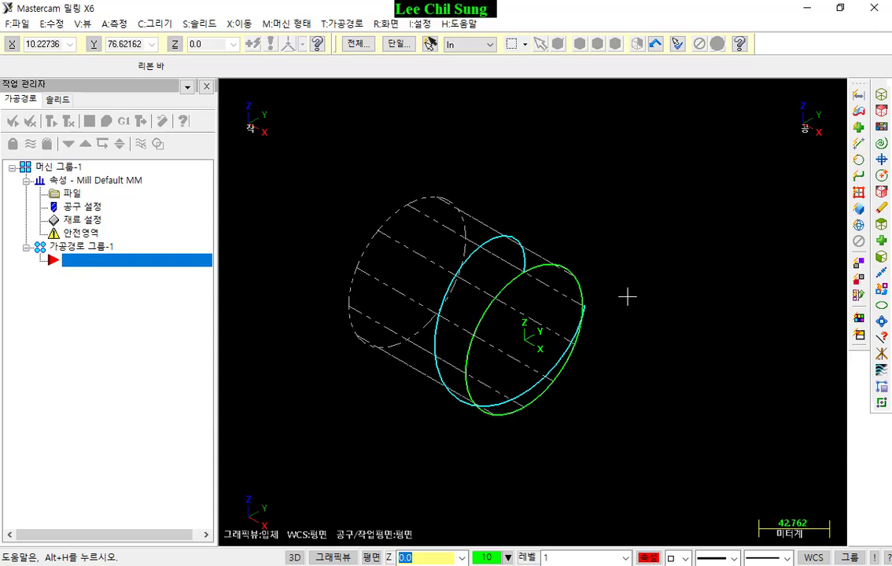
# Unroll a copy of the cyan spiral about the X axis with the Roll command, using a diameter of 100 mm.
pyautogui.click(474, 247)
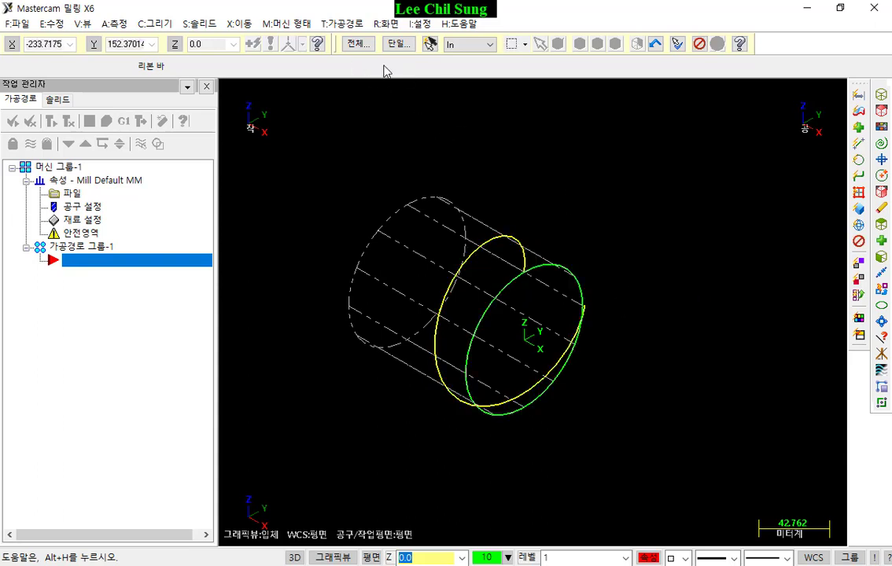
pyautogui.click(240, 23)
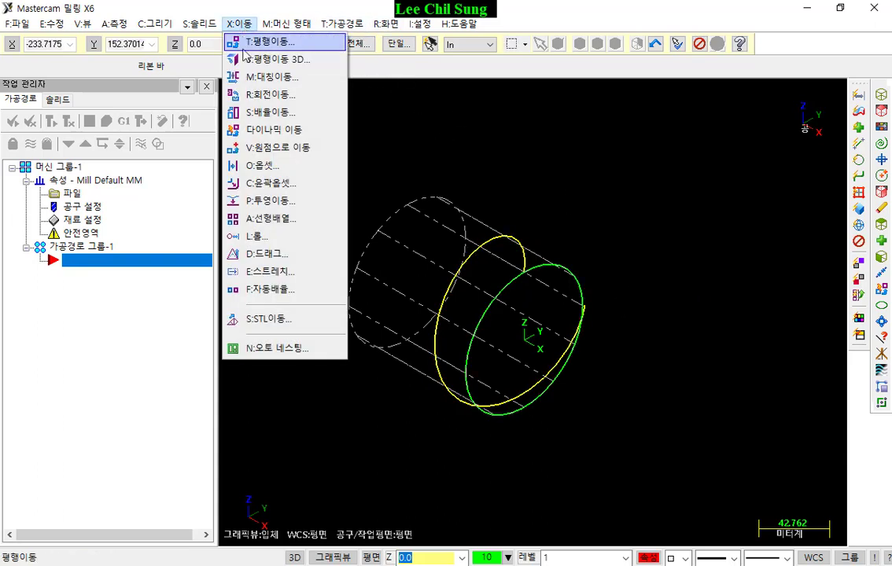
pyautogui.click(257, 238)
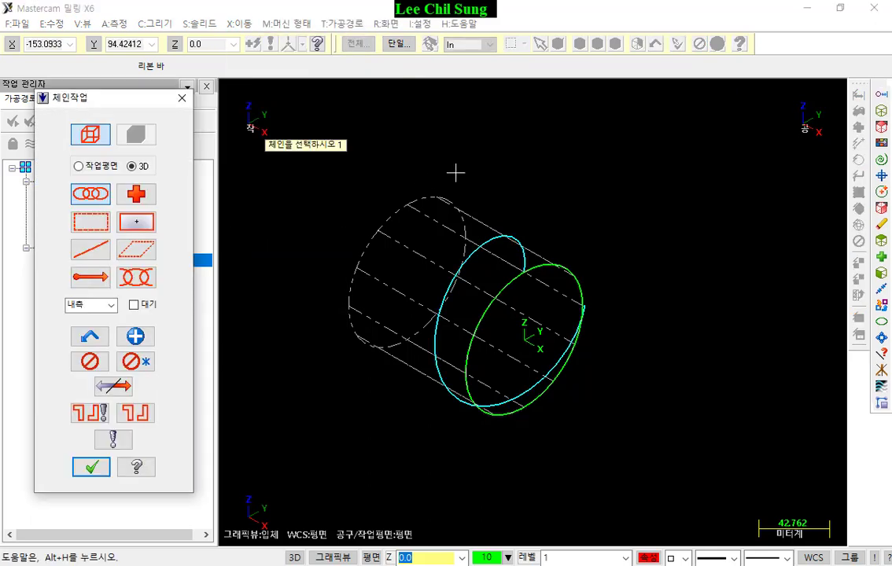
pyautogui.click(493, 240)
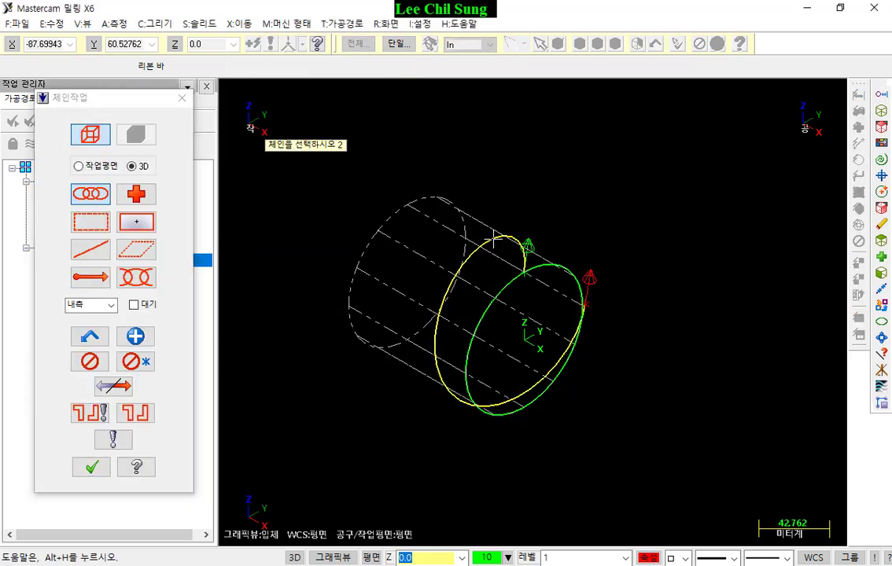
pyautogui.click(91, 467)
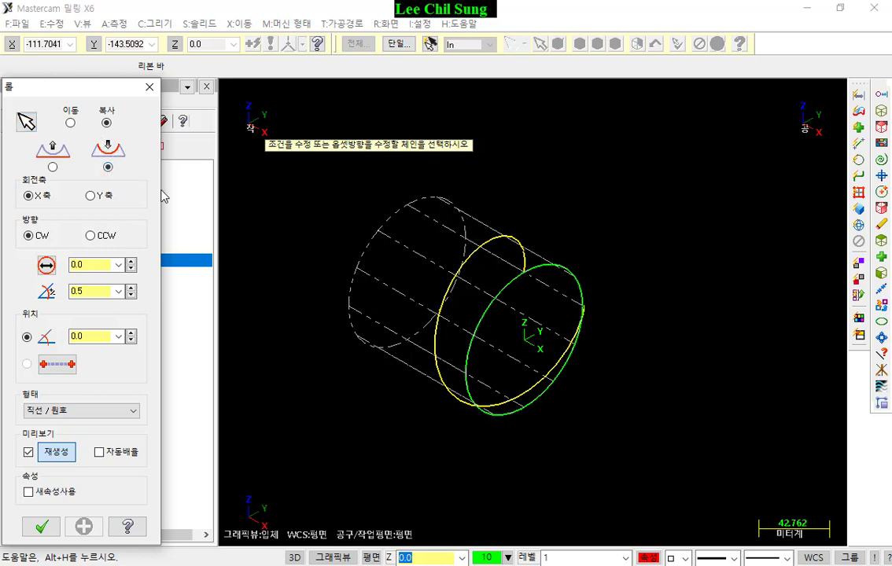
pyautogui.scroll(-2, 573, 236)
pyautogui.scroll(1, 574, 235)
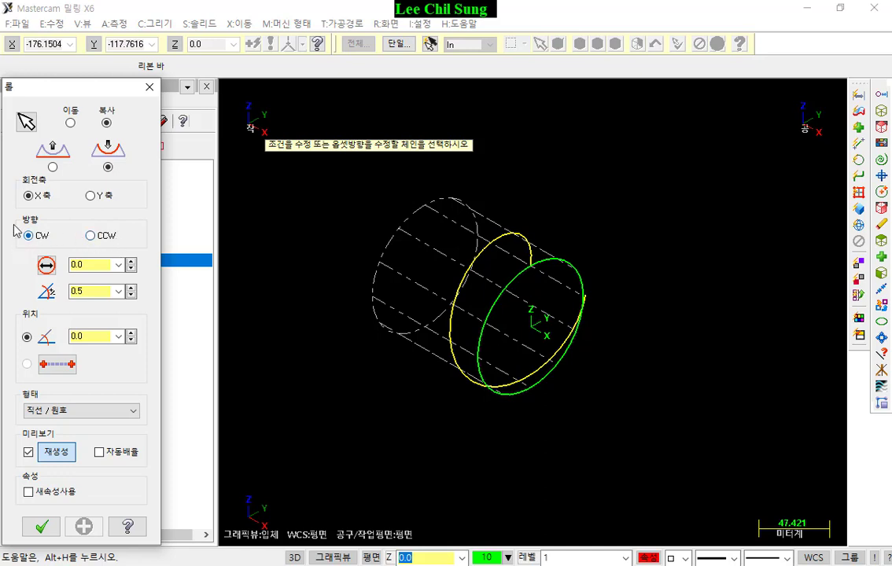
pyautogui.doubleClick(86, 264)
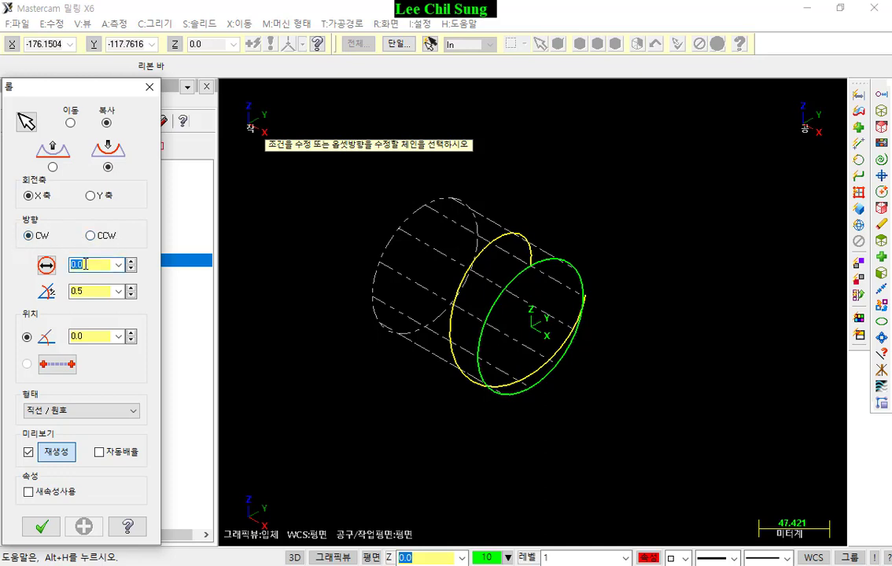
pyautogui.write('100.0')
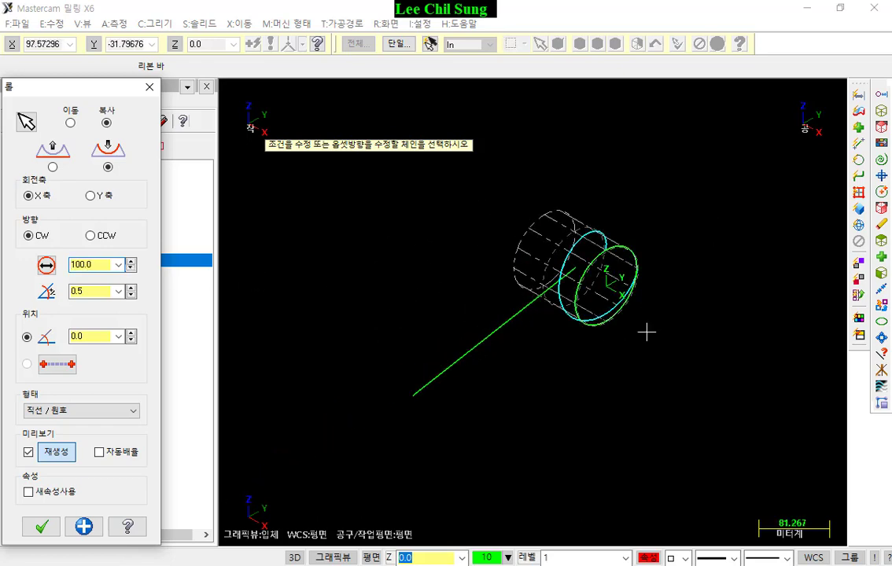
# Inspect the unrolled line's position against the spiral and the stock in isometric and Top views.
pyautogui.scroll(1, 623, 309)
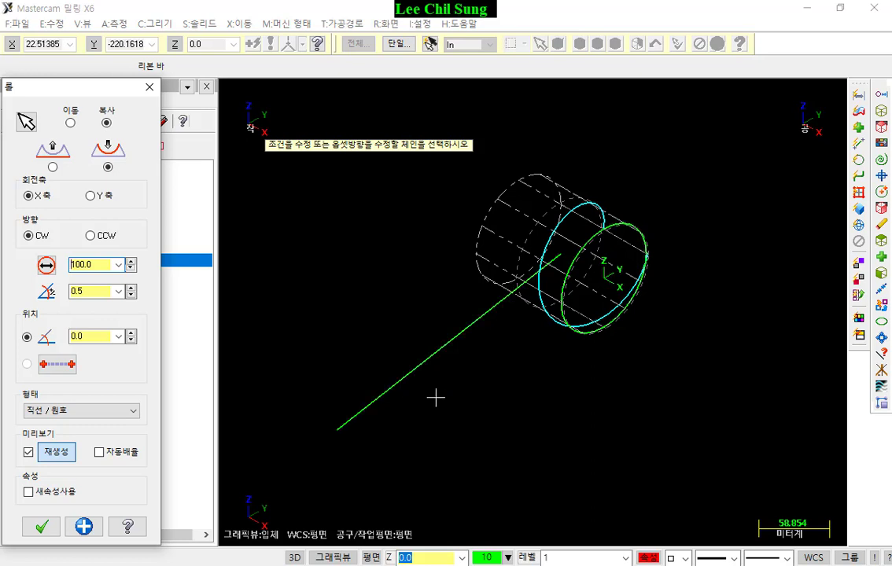
pyautogui.hotkey('alt', '1')
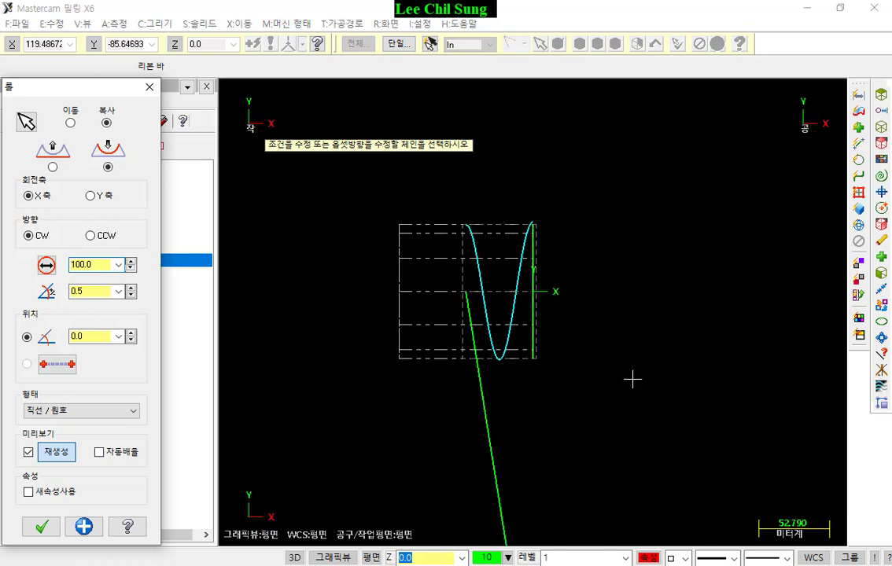
pyautogui.scroll(-4, 619, 169)
pyautogui.scroll(5, 619, 189)
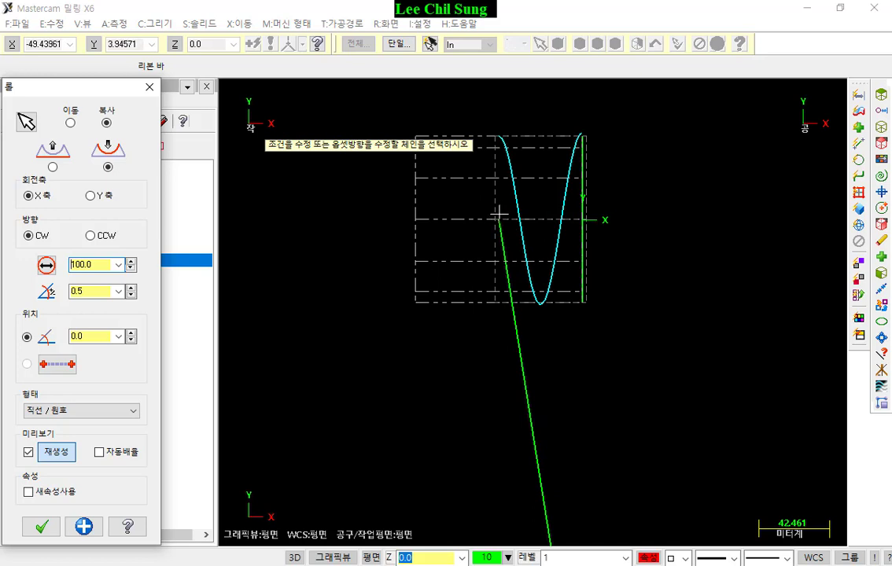
pyautogui.scroll(-5, 596, 354)
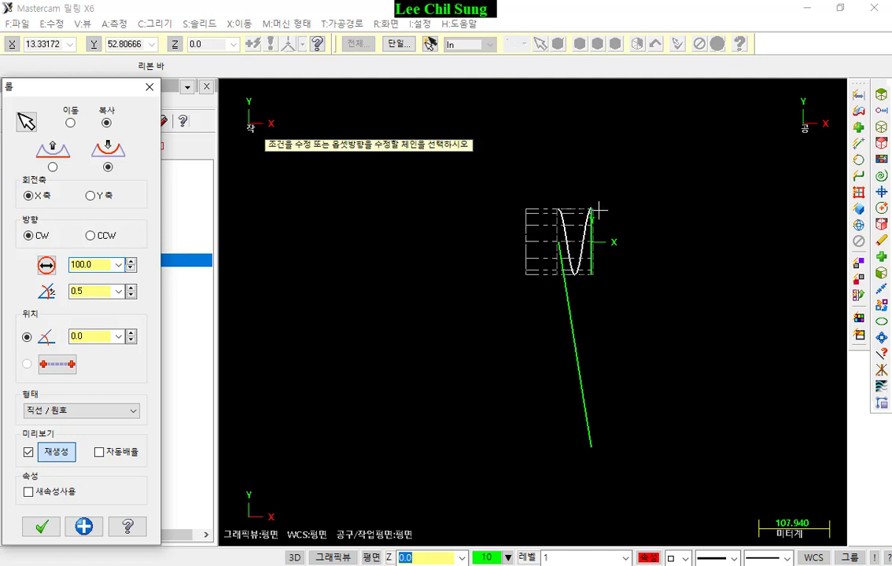
pyautogui.click(557, 244)
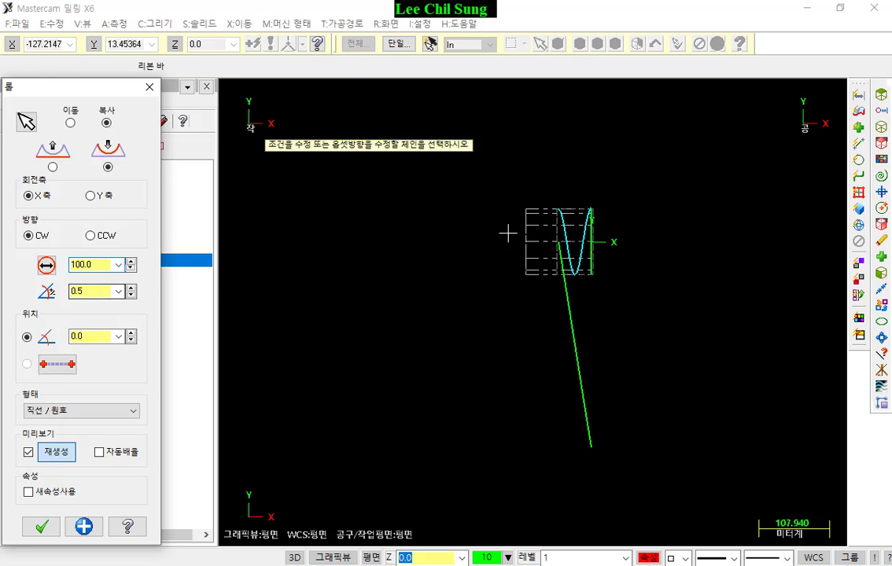
pyautogui.scroll(3, 523, 237)
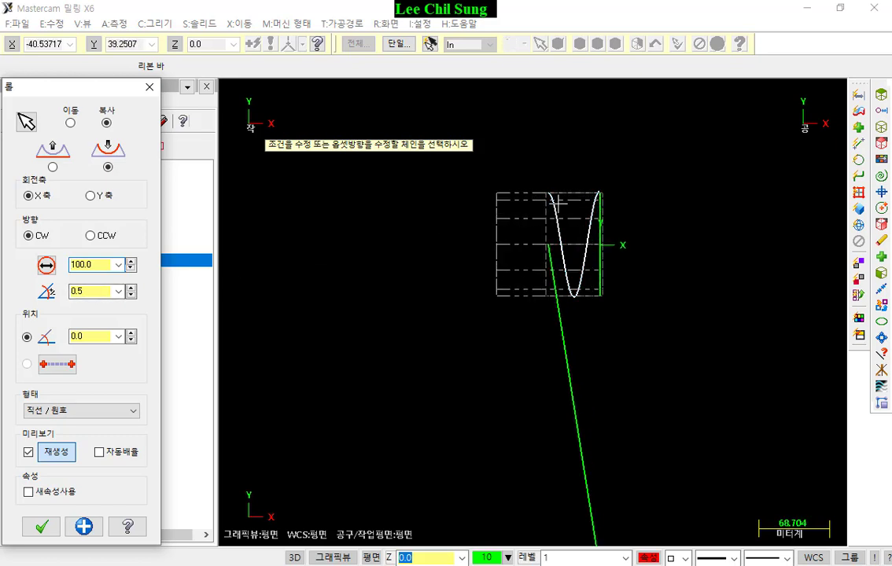
pyautogui.scroll(-1, 556, 189)
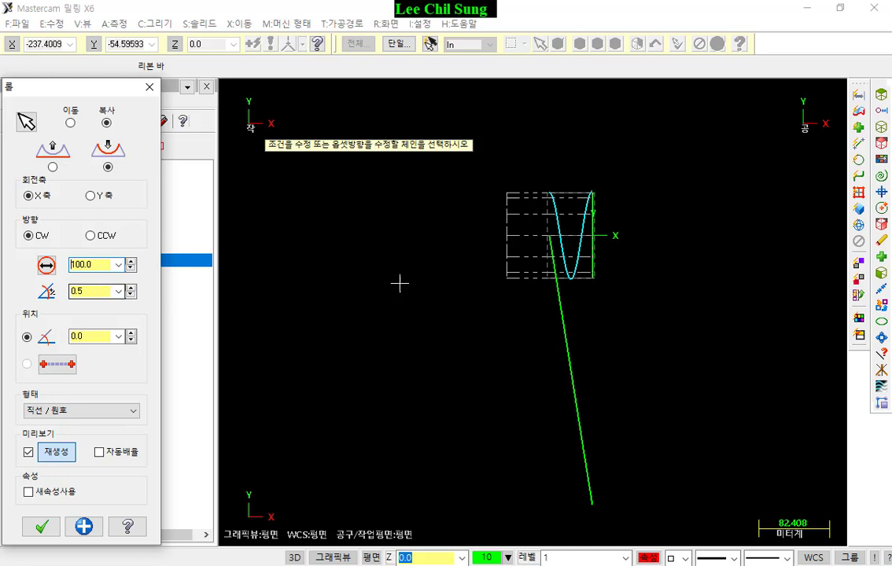
pyautogui.moveTo(477, 304); pyautogui.dragTo(424, 229, button='middle')
pyautogui.scroll(2, 629, 314)
pyautogui.scroll(1, 621, 307)
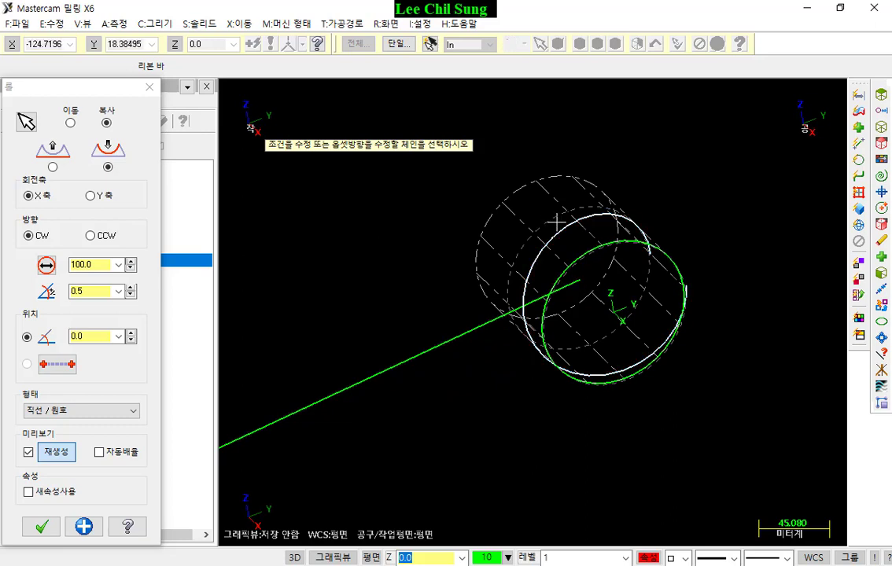
pyautogui.click(652, 259)
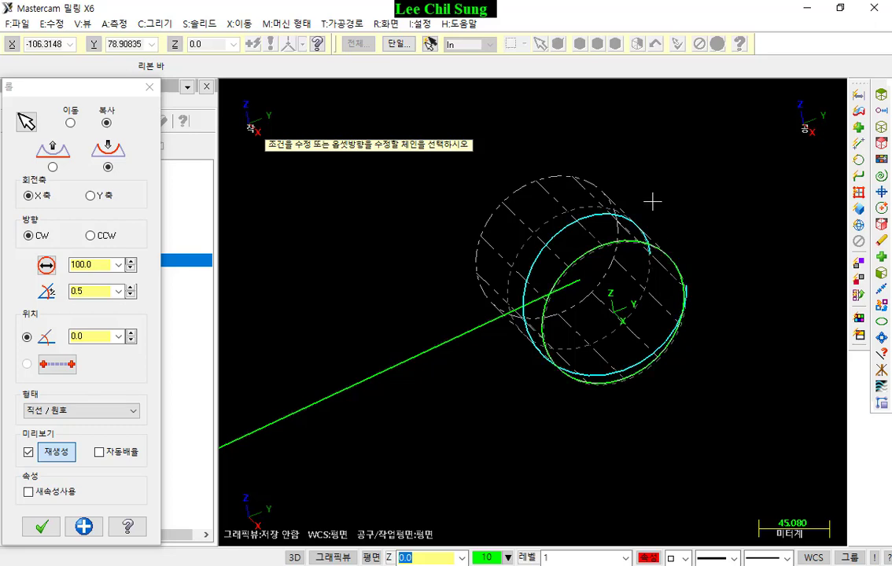
# Try a position angle of 90° for the unrolled line, set it to -90° and accept the Roll.
pyautogui.doubleClick(103, 335)
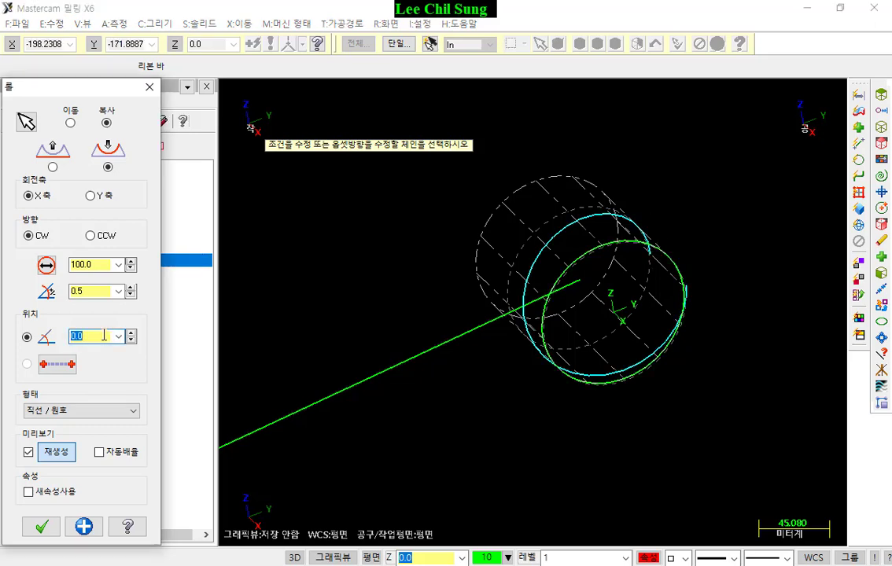
pyautogui.press('Return')
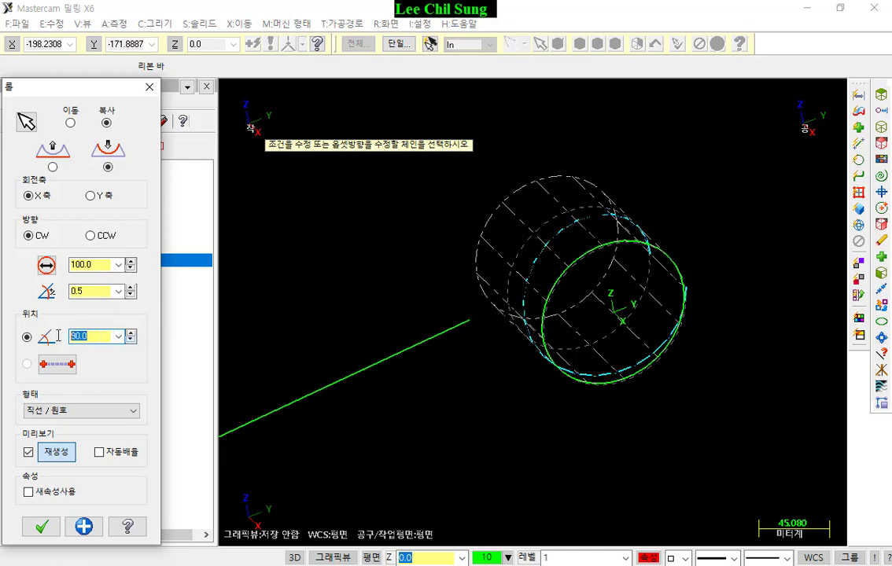
pyautogui.write('-90')
pyautogui.press('Return')
pyautogui.scroll(-4, 342, 363)
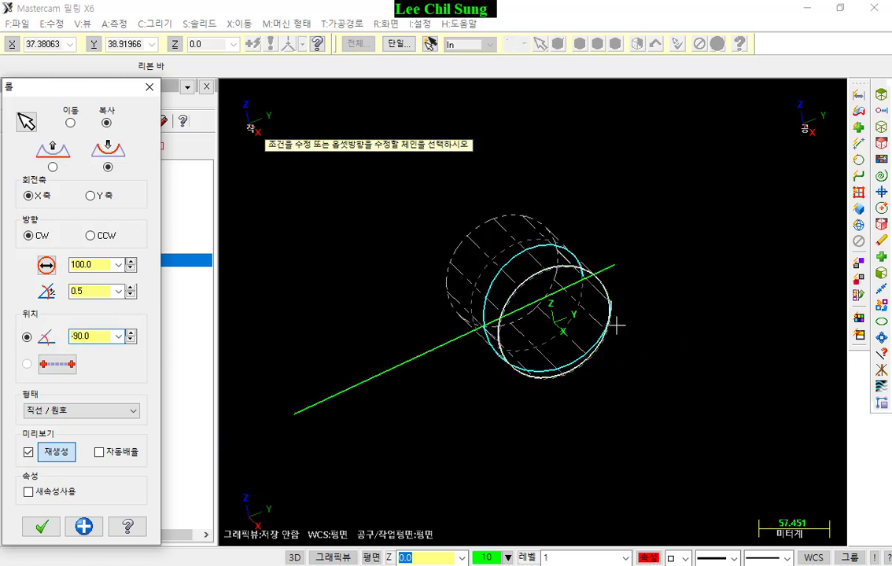
pyautogui.hotkey('alt', '1')
pyautogui.scroll(2, 589, 159)
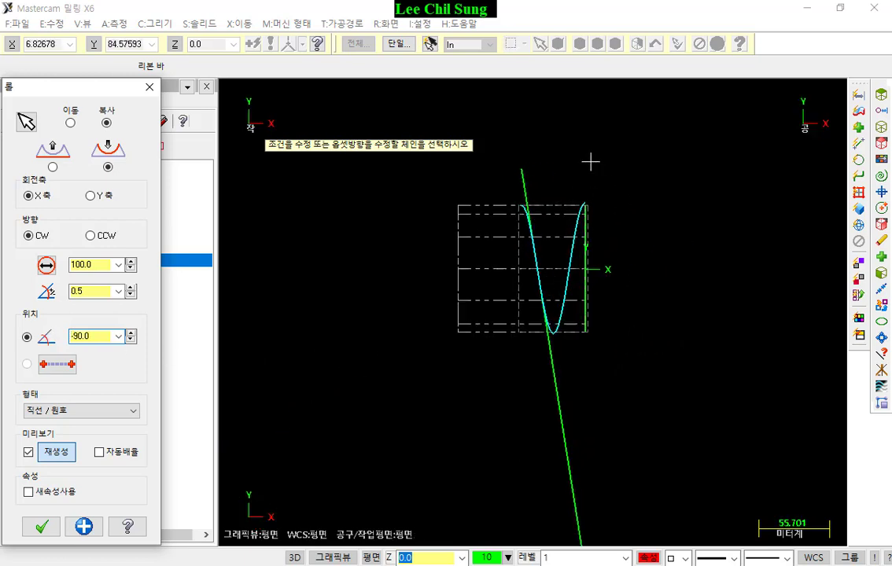
pyautogui.scroll(-1, 517, 152)
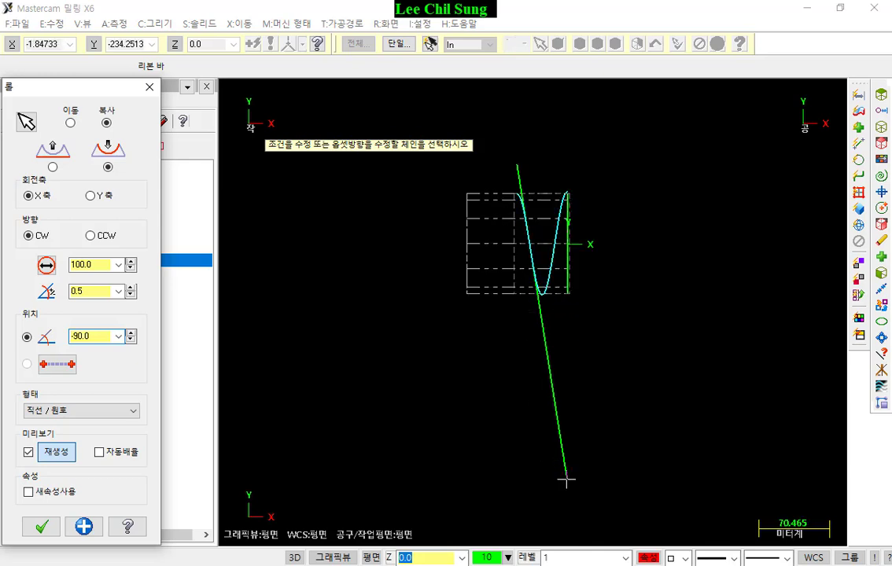
pyautogui.moveTo(537, 420); pyautogui.dragTo(417, 338, button='middle')
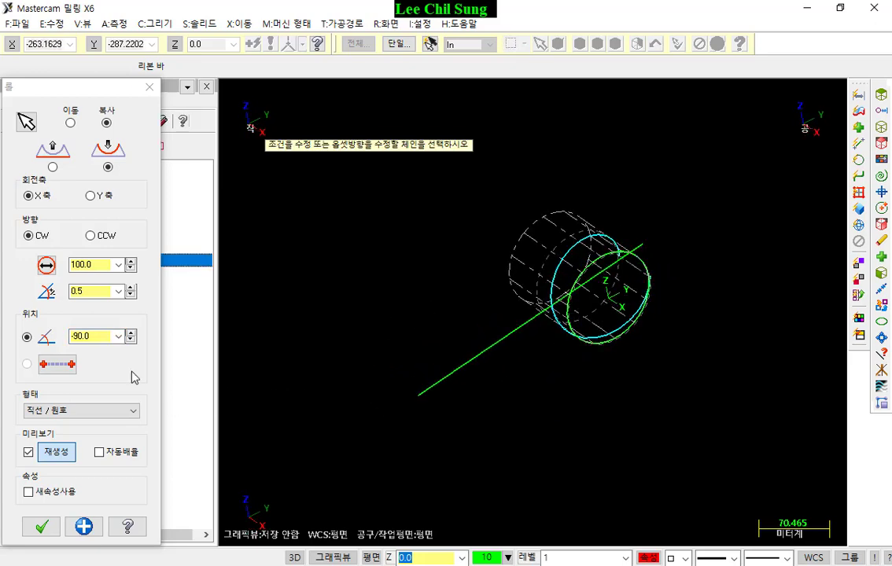
pyautogui.click(56, 525)
pyautogui.scroll(2, 653, 322)
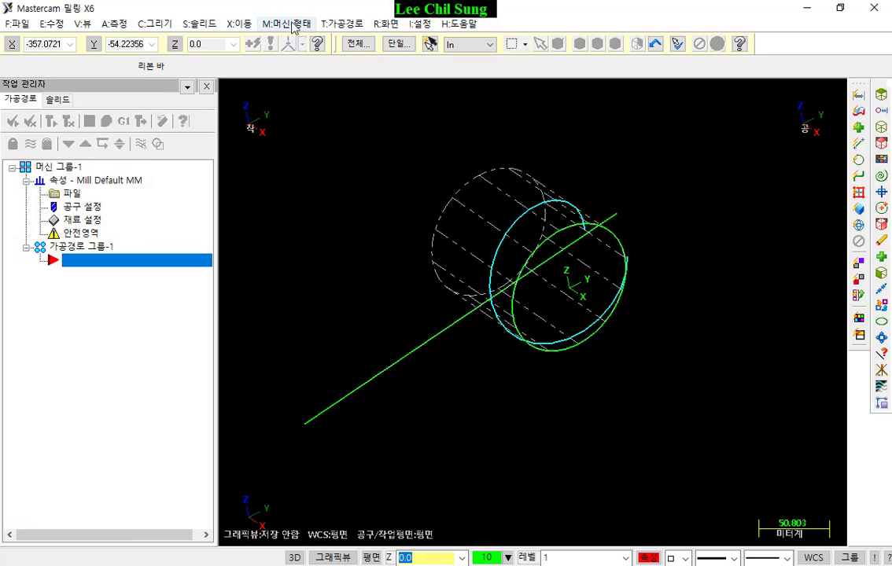
# Start a contour toolpath and chain the unrolled line from its lower end in the Top view.
pyautogui.click(342, 24)
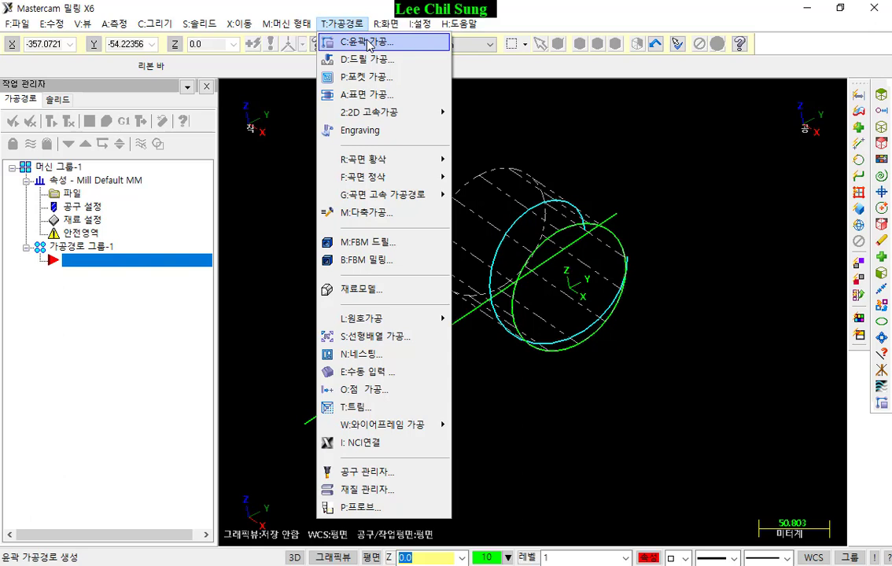
pyautogui.click(368, 42)
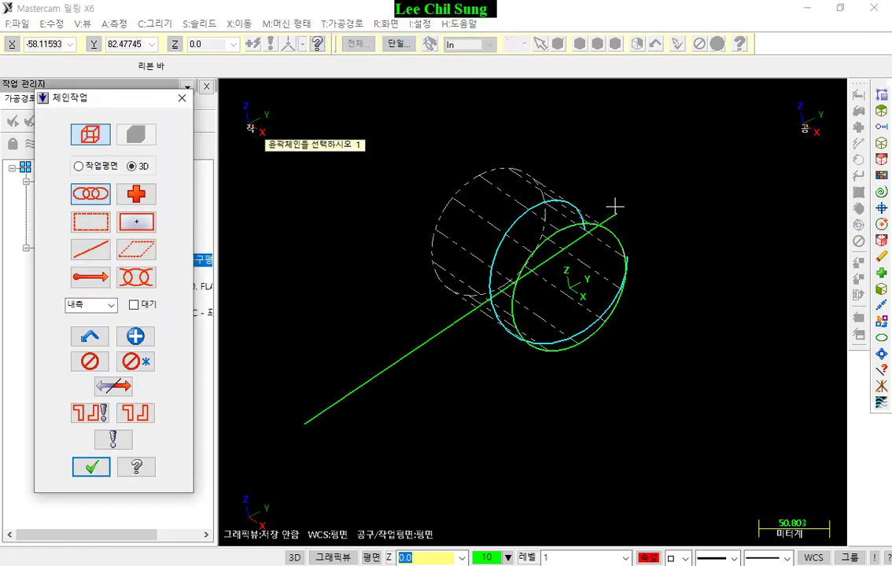
pyautogui.scroll(-2, 533, 319)
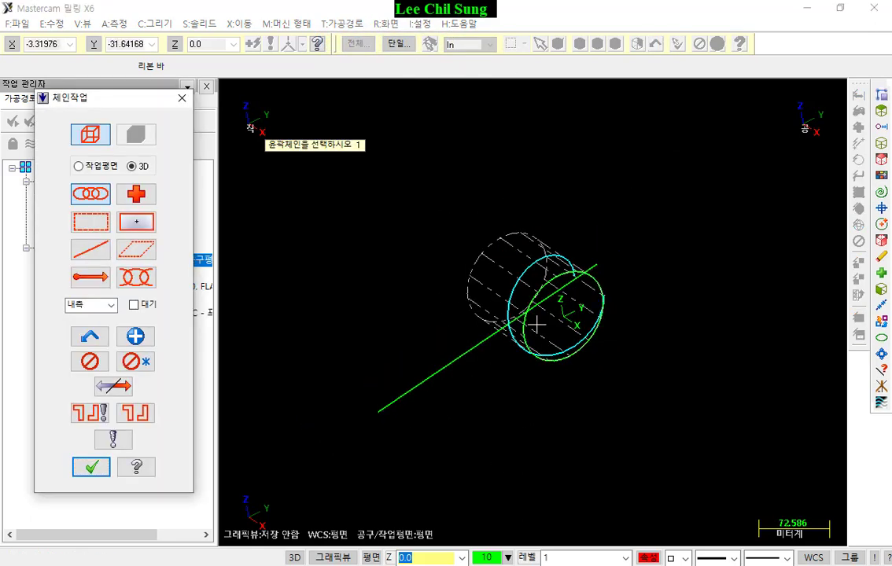
pyautogui.hotkey('alt', '1')
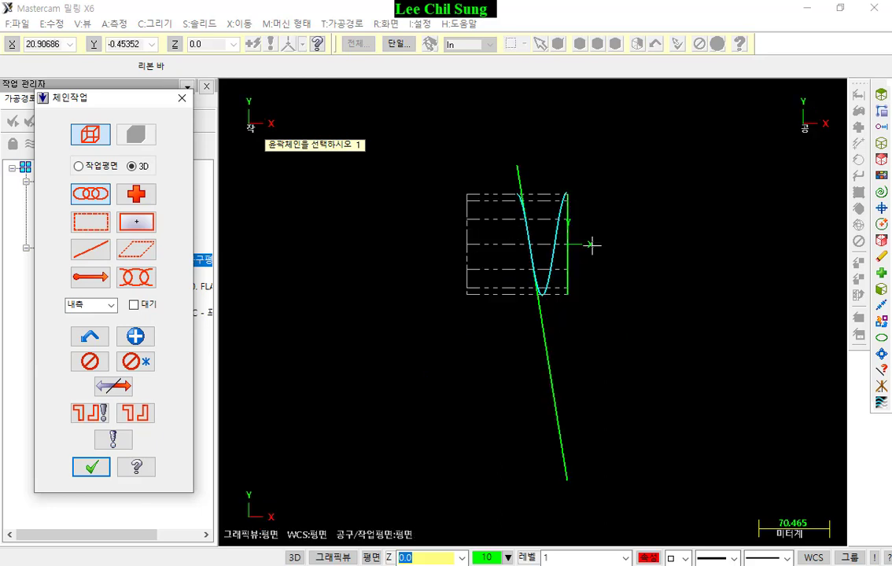
pyautogui.click(565, 475)
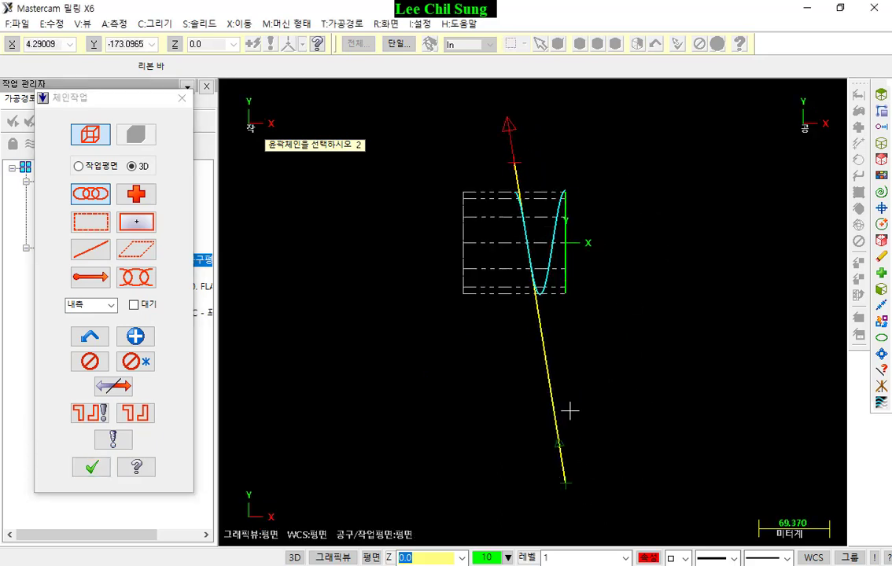
pyautogui.click(92, 467)
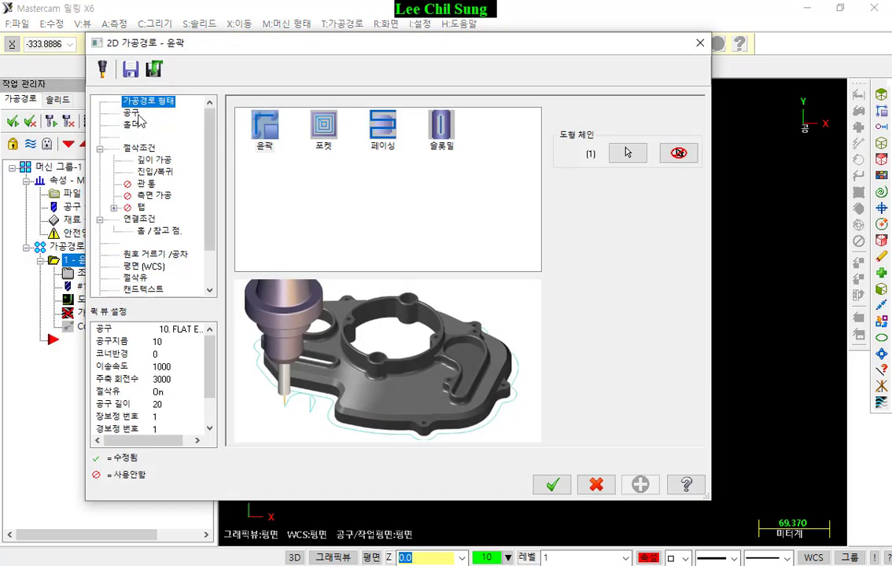
# Select the 10 mm ball endmill from the tool library as the contour toolpath's tool.
pyautogui.click(132, 113)
pyautogui.click(289, 346)
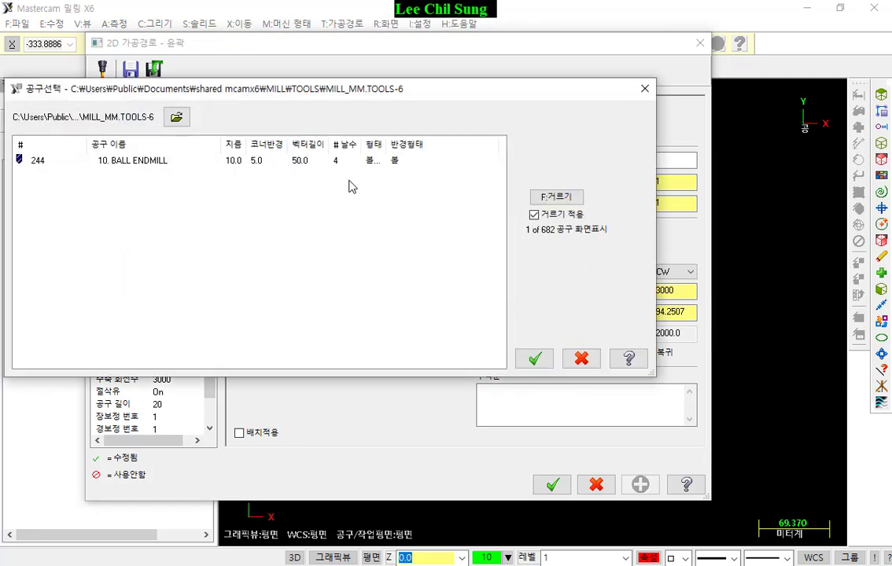
pyautogui.click(556, 195)
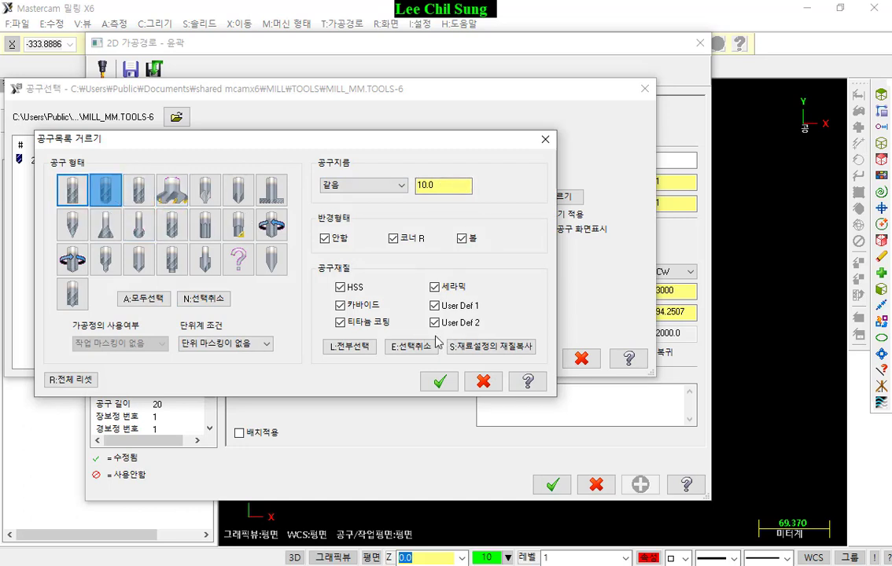
pyautogui.click(439, 381)
pyautogui.doubleClick(159, 166)
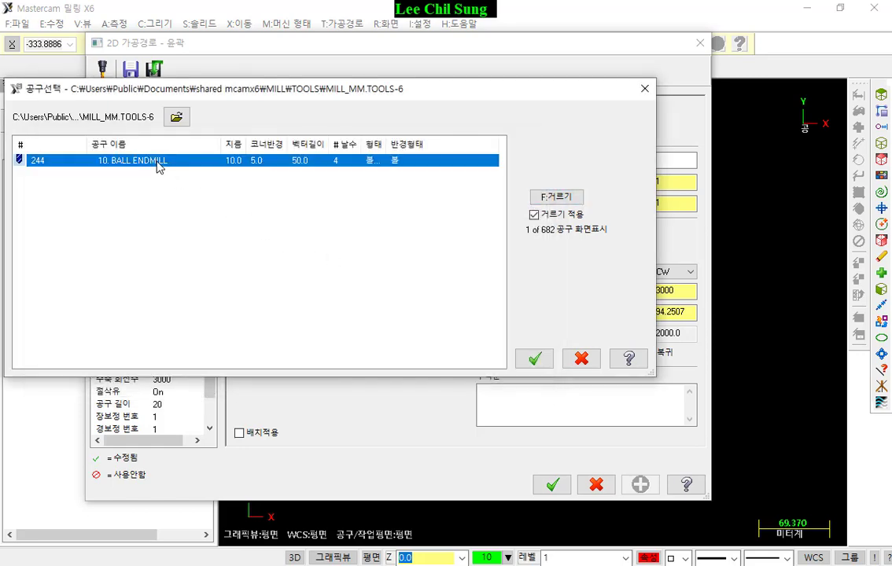
pyautogui.click(398, 181)
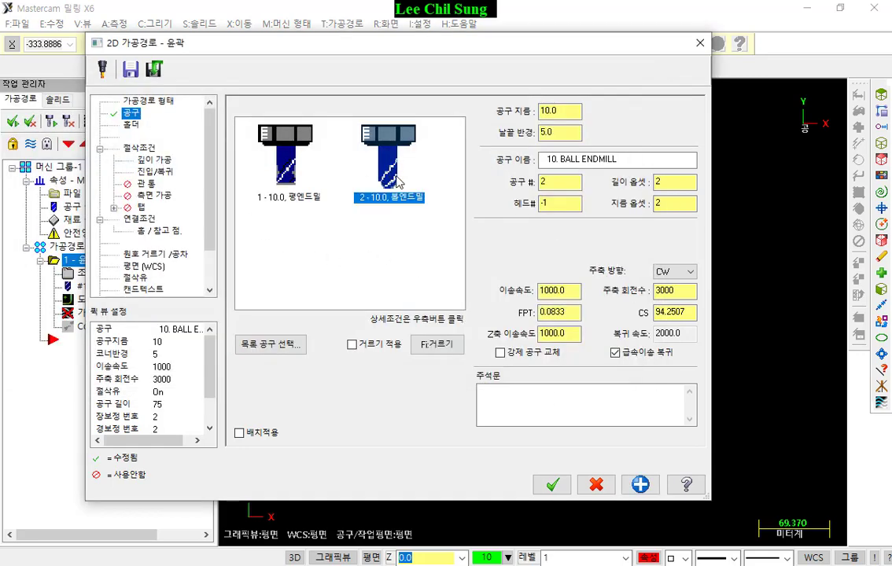
# Turn off cutter compensation and set the contour type to 2D in the cut parameters.
pyautogui.click(140, 149)
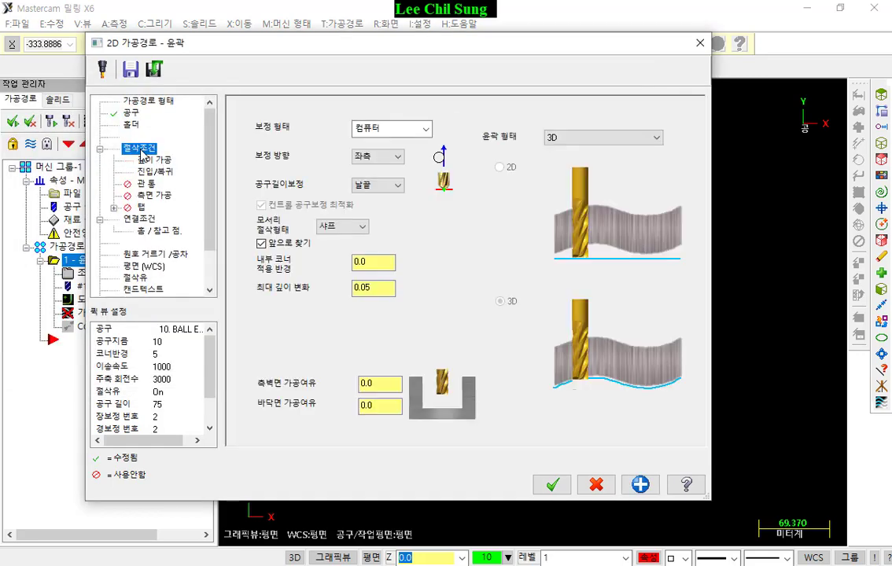
pyautogui.click(387, 132)
pyautogui.click(371, 192)
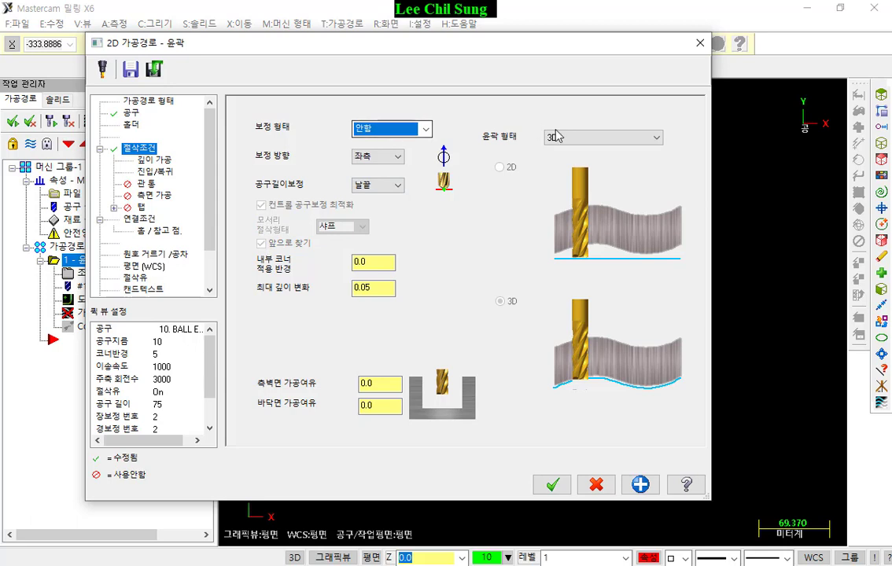
pyautogui.click(582, 138)
pyautogui.click(584, 158)
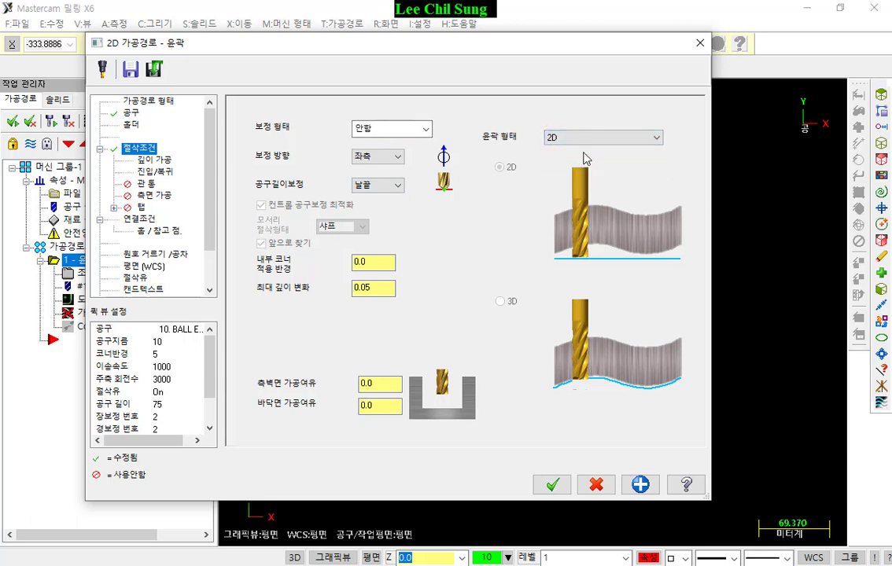
# Disable depth cuts and lead in/out for the contour toolpath.
pyautogui.click(155, 160)
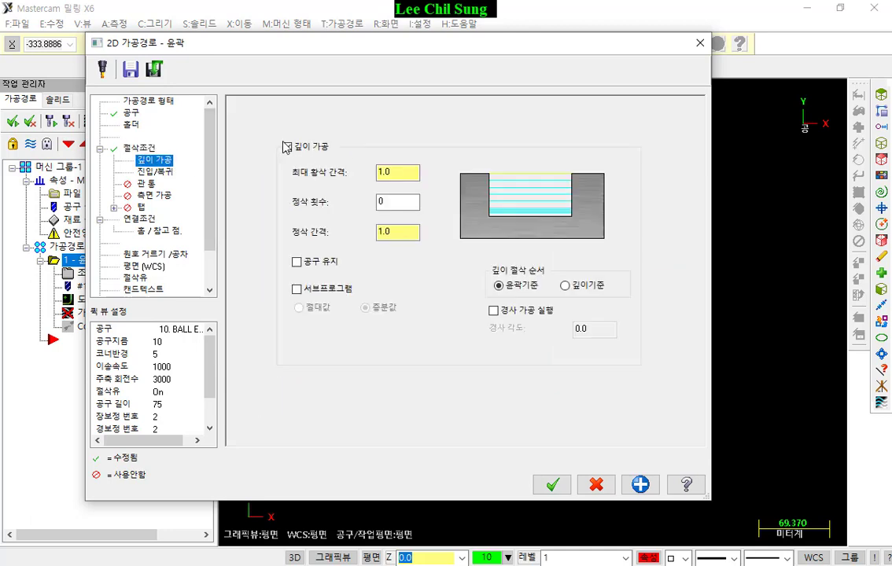
pyautogui.click(287, 147)
pyautogui.click(287, 147)
pyautogui.click(155, 171)
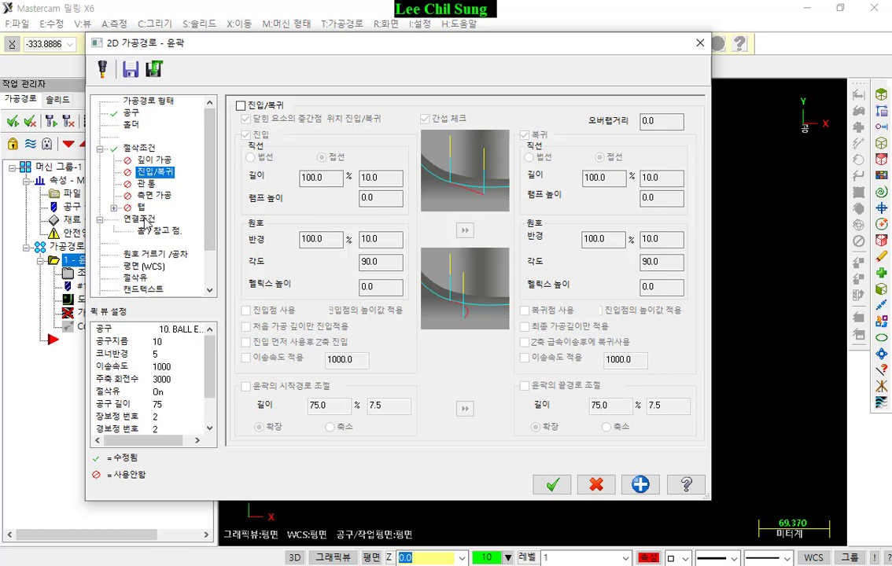
# Set the top of stock to 0.0 in the linking parameters, keep the depth at -5.0 and generate the toolpath.
pyautogui.click(140, 218)
pyautogui.click(490, 325)
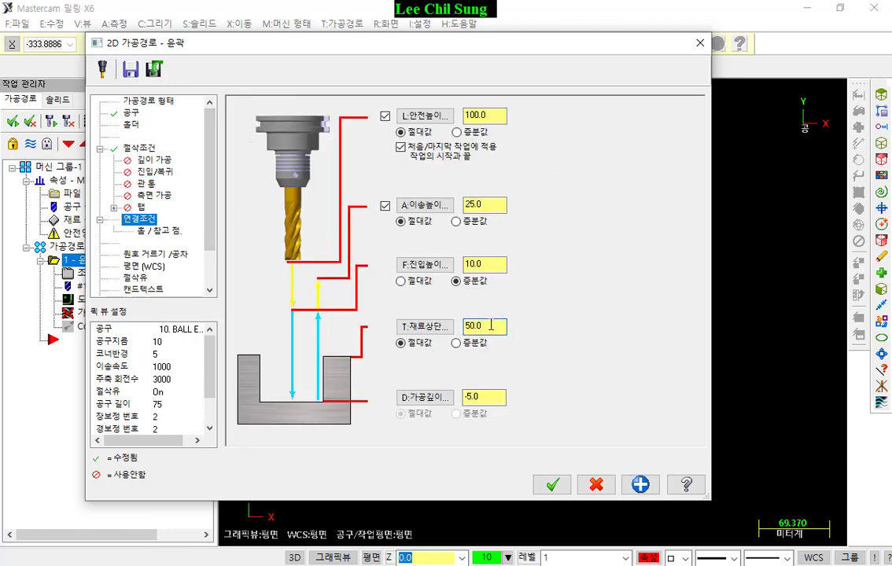
pyautogui.doubleClick(490, 326)
pyautogui.write('0.0')
pyautogui.click(489, 397)
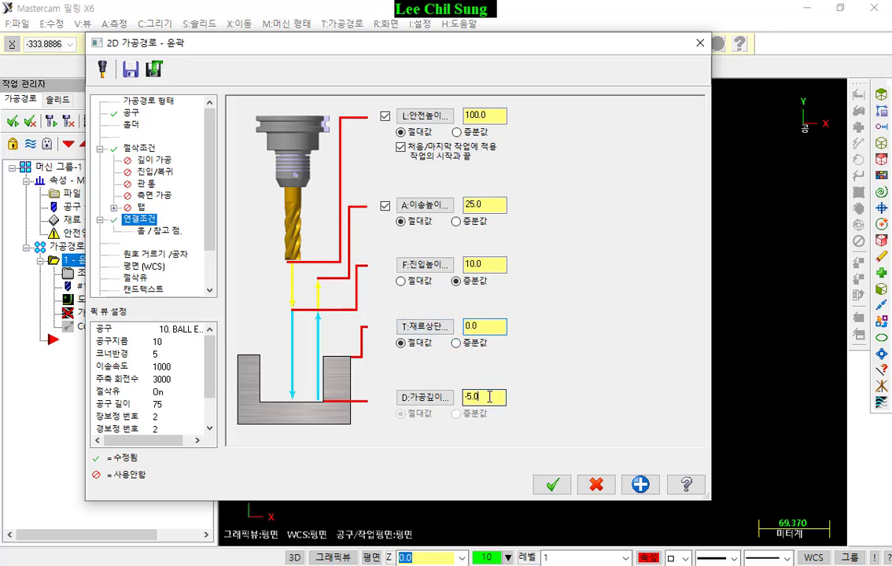
pyautogui.click(489, 324)
pyautogui.click(554, 484)
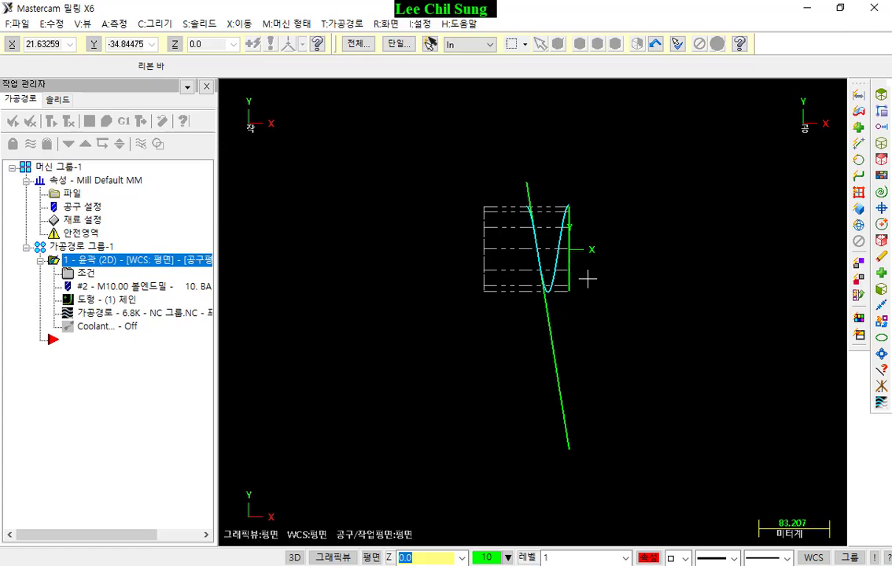
# Inspect the toolpath from an angle and analyze the endpoint Z coordinates of the unrolled line's segments.
pyautogui.moveTo(583, 313); pyautogui.dragTo(592, 250, button='middle')
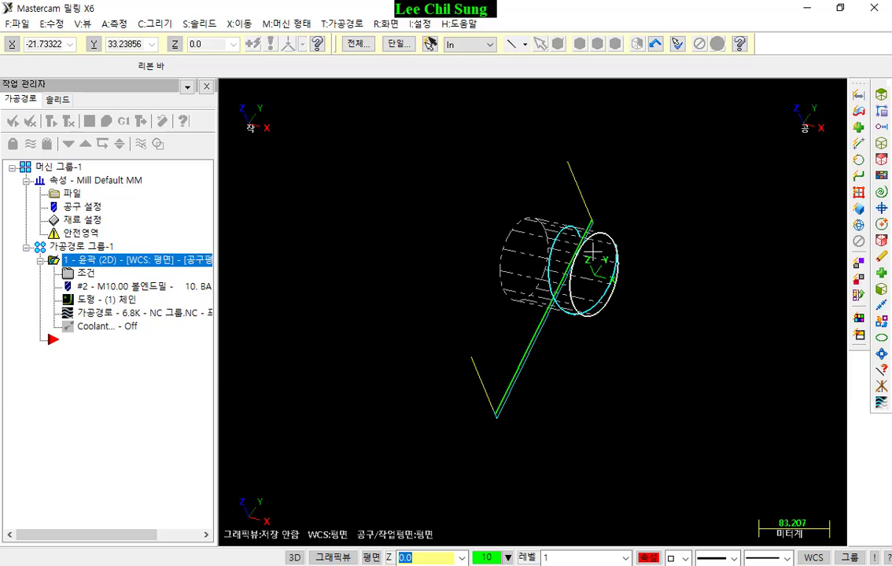
pyautogui.hotkey('alt', '1')
pyautogui.click(565, 429)
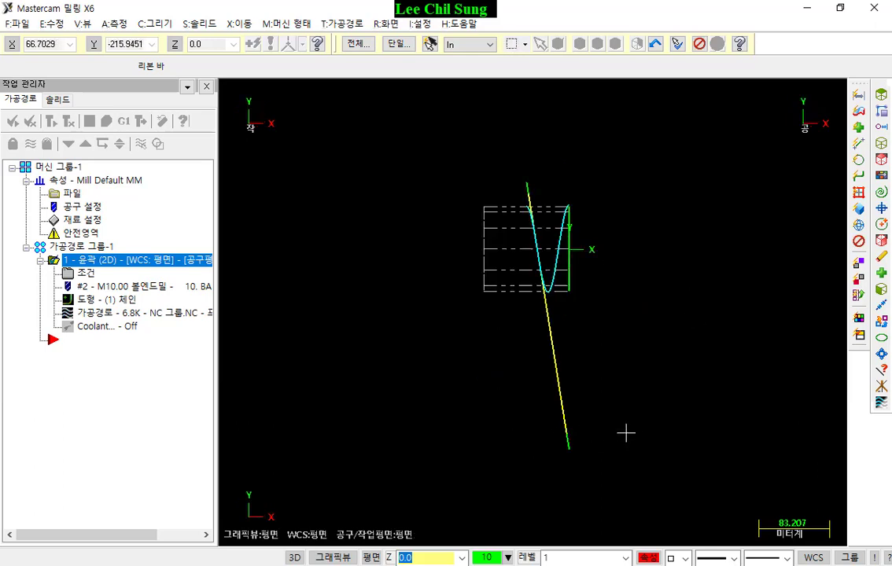
pyautogui.press('F4')
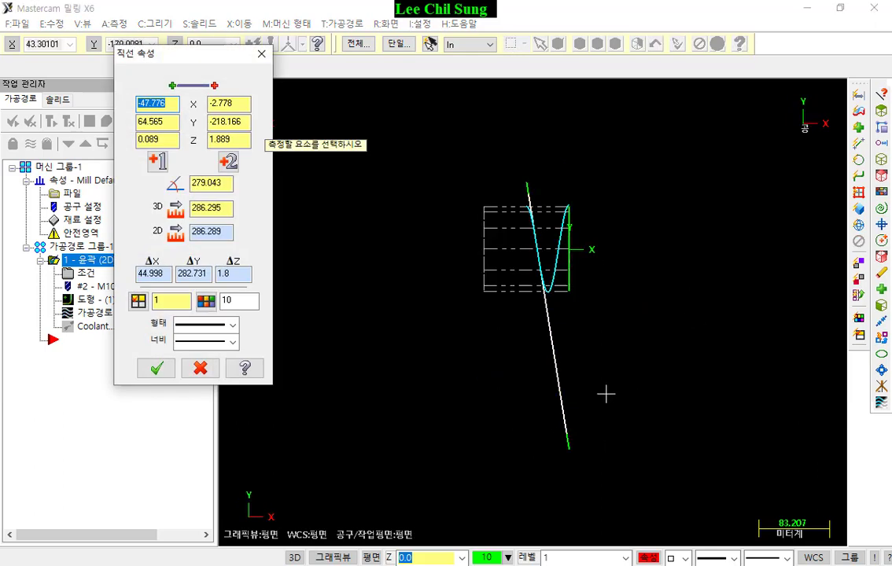
pyautogui.click(175, 140)
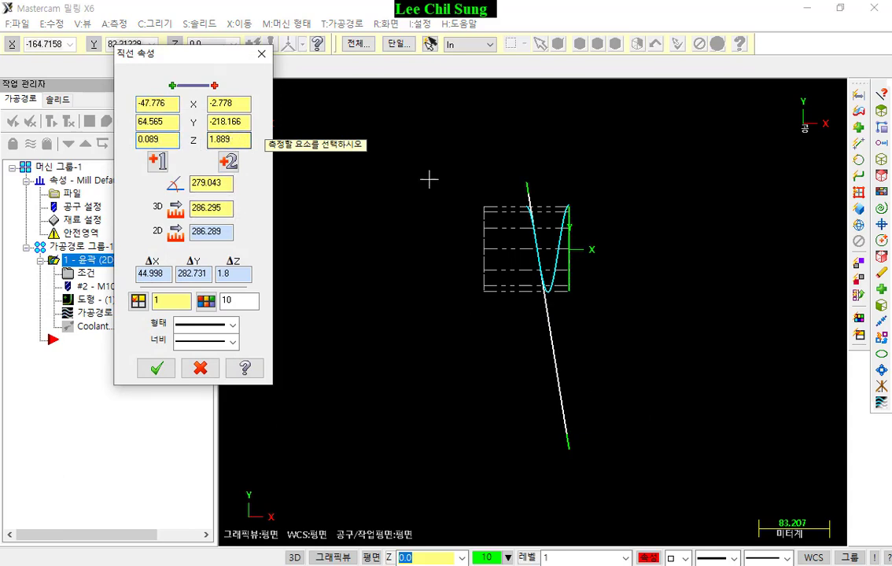
pyautogui.click(444, 203)
pyautogui.moveTo(444, 202); pyautogui.dragTo(581, 385, button='middle')
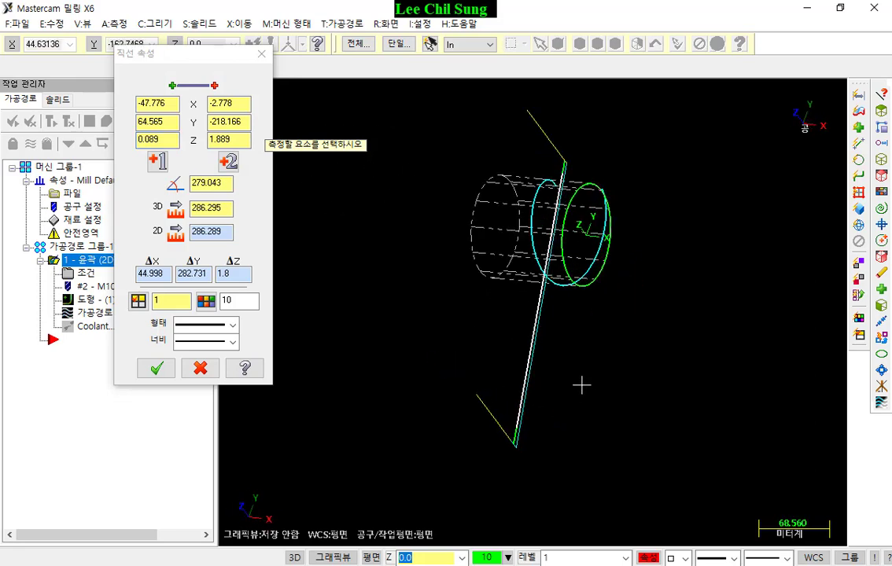
pyautogui.click(538, 413)
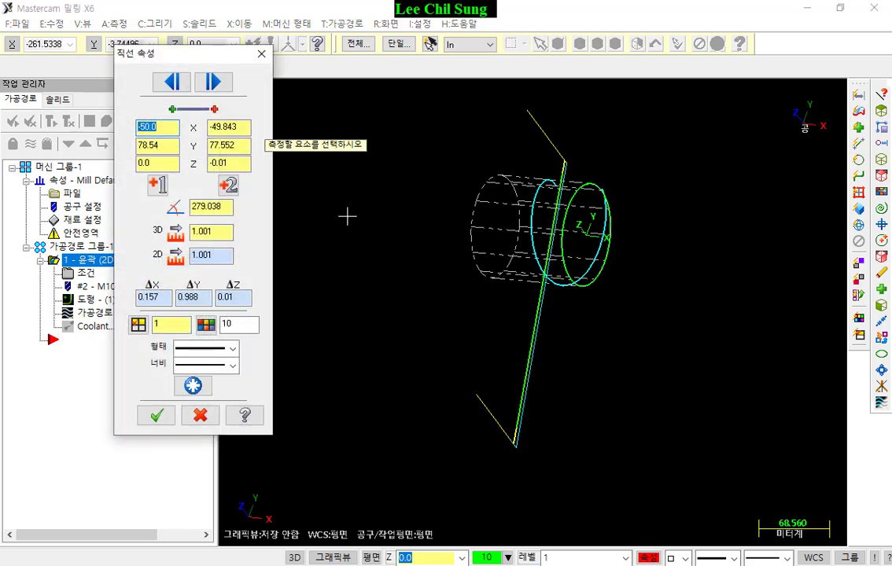
pyautogui.click(261, 53)
# Project the unrolled line's segments onto depth 0.0 with the Move option.
pyautogui.scroll(1, 571, 354)
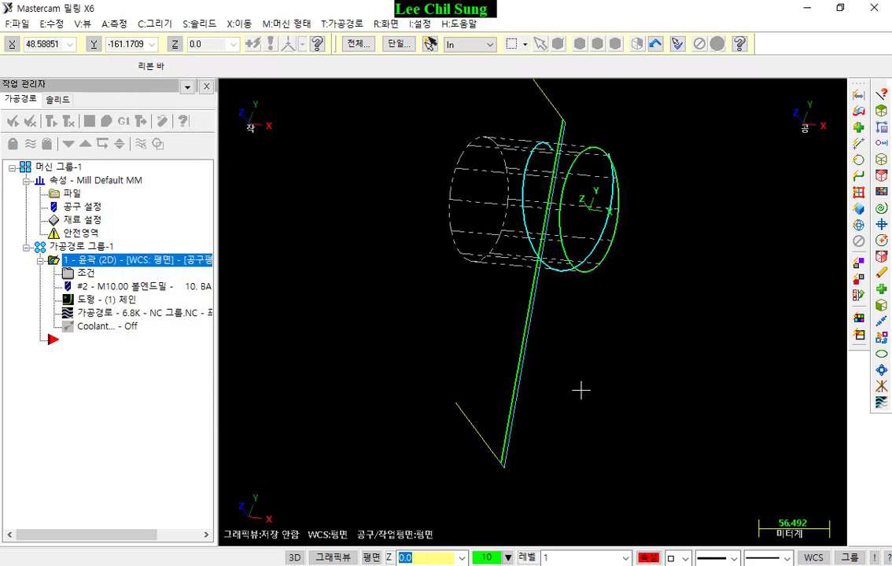
pyautogui.click(504, 430)
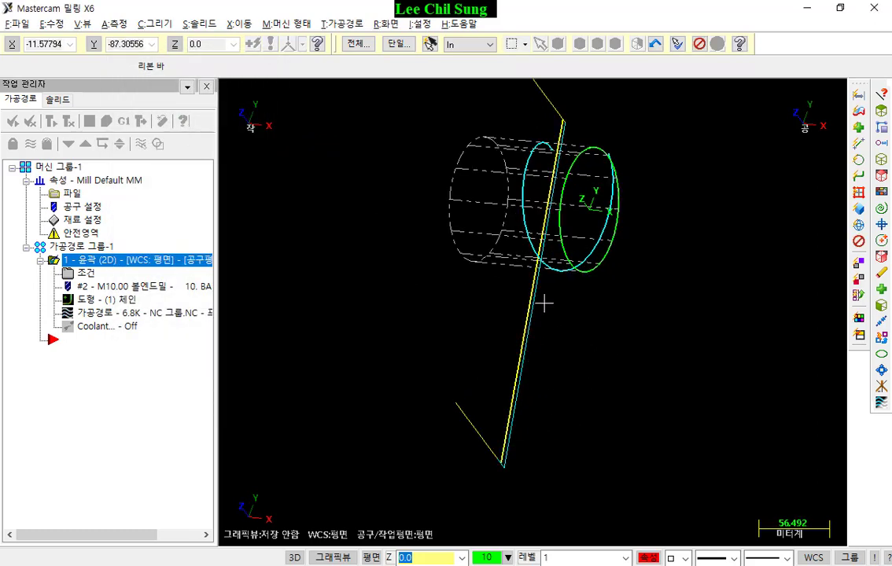
pyautogui.hotkey('alt', '1')
pyautogui.click(240, 24)
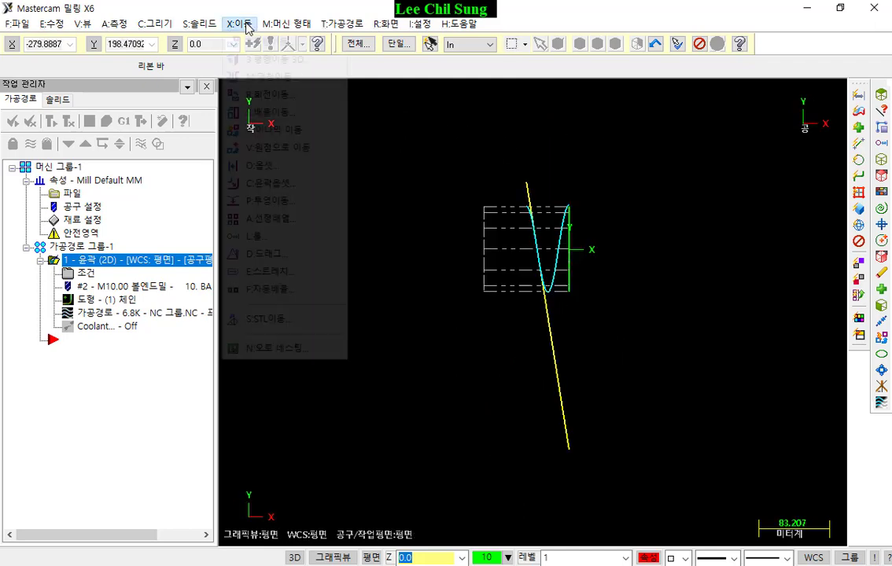
pyautogui.click(263, 201)
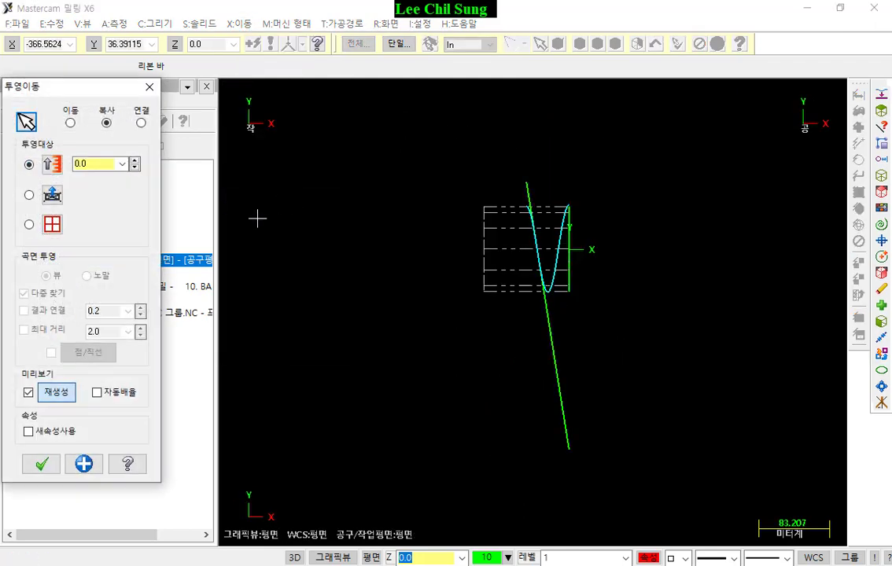
pyautogui.click(70, 122)
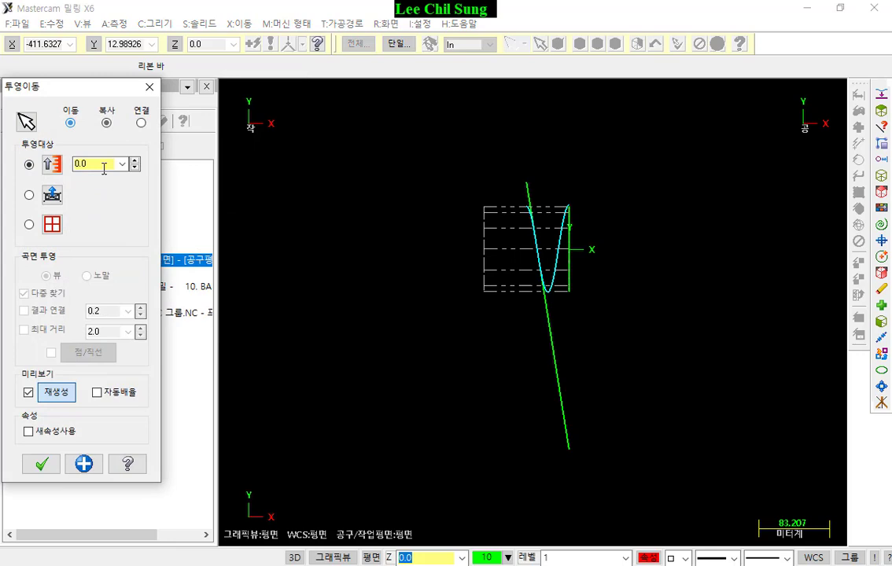
pyautogui.click(52, 462)
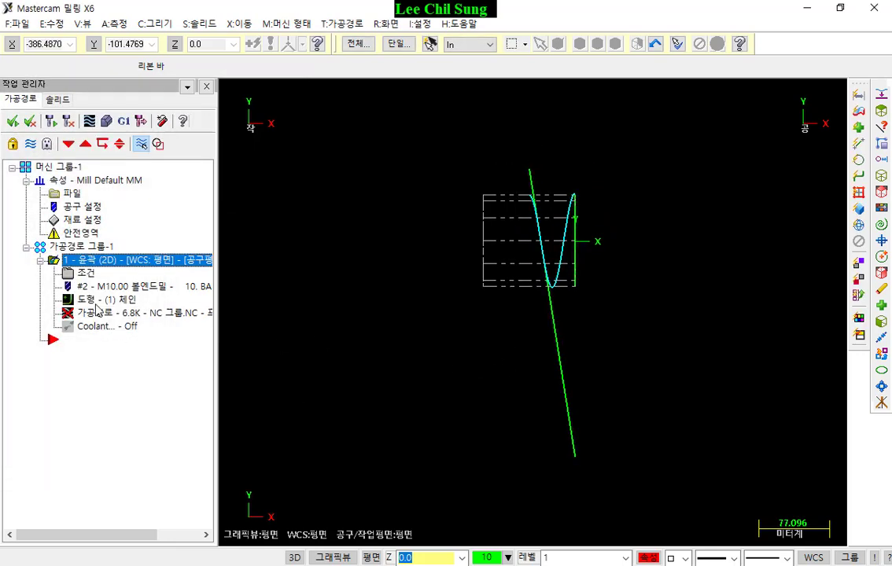
# Review the contour operation's chain and cut parameters, and regenerate the toolpath on the flattened line.
pyautogui.click(96, 301)
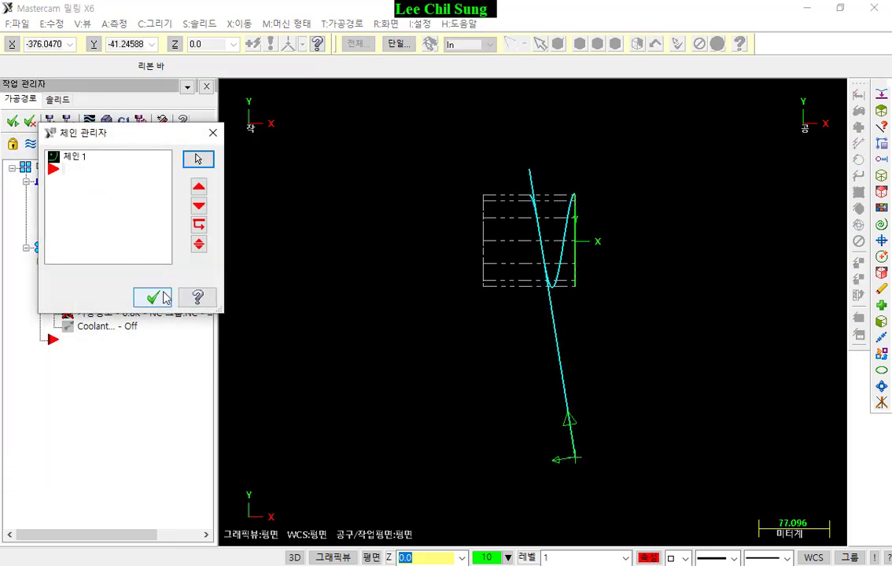
pyautogui.click(166, 297)
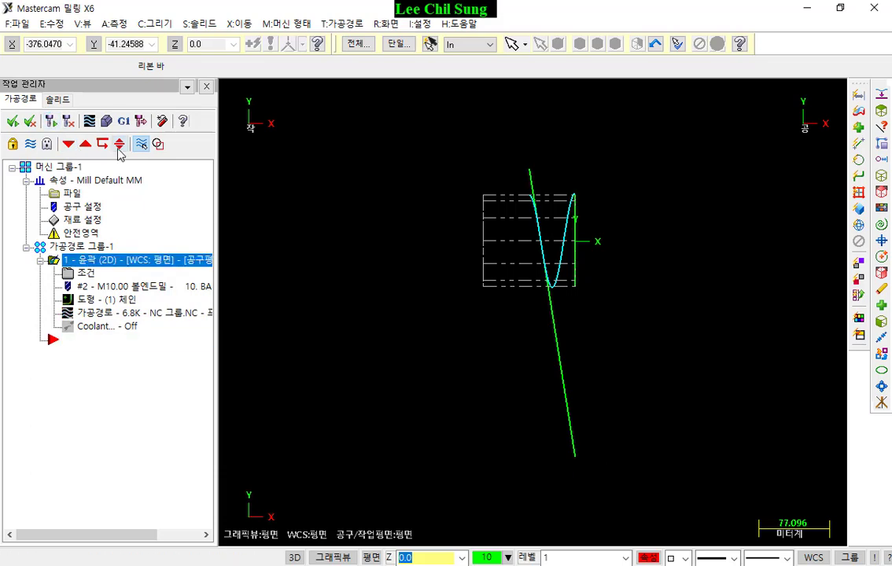
pyautogui.click(85, 273)
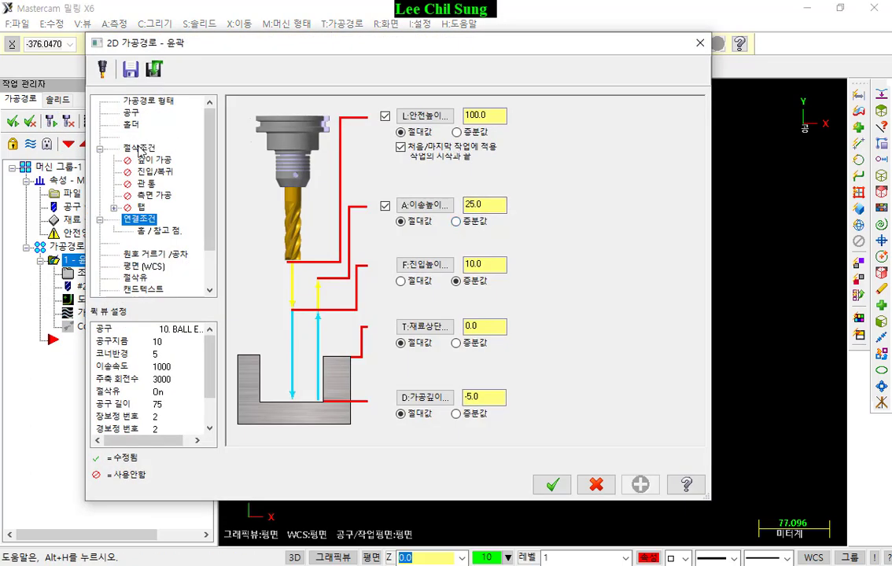
pyautogui.click(139, 149)
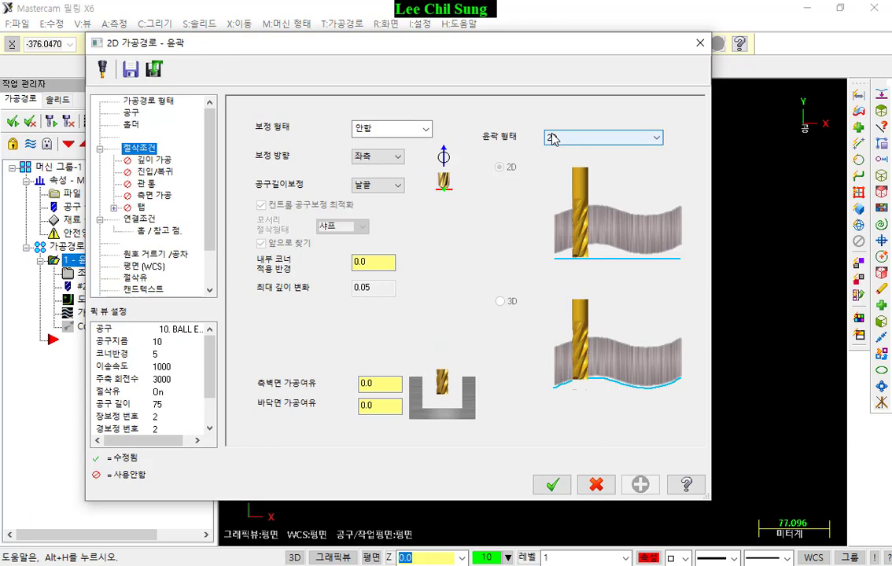
pyautogui.click(568, 485)
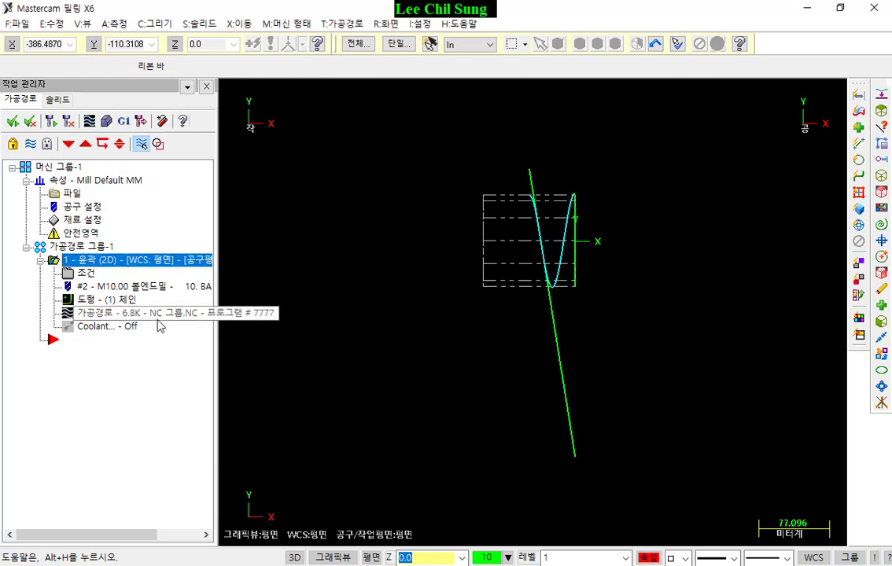
# Backplot the contour toolpath on the flat line with shaded tool motion and inspect it from an angle.
pyautogui.hotkey('alt', 't')
pyautogui.moveTo(448, 94); pyautogui.dragTo(806, 93)
pyautogui.scroll(5, 623, 309)
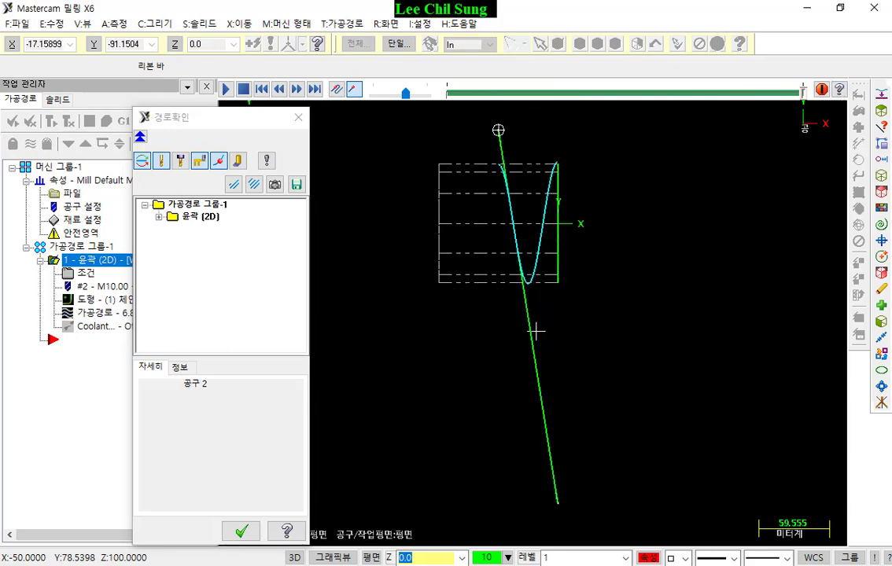
pyautogui.moveTo(536, 331); pyautogui.dragTo(453, 233, button='middle')
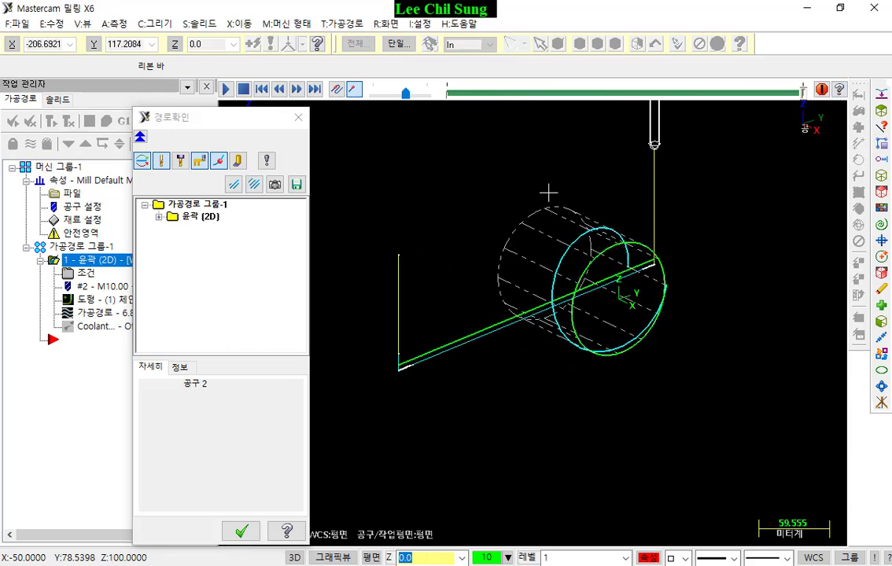
pyautogui.click(237, 161)
pyautogui.scroll(2, 384, 371)
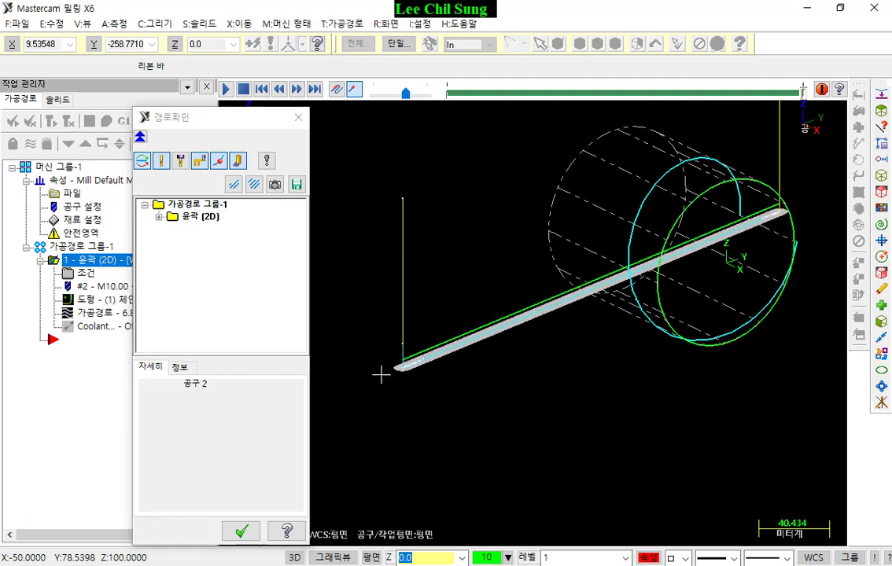
pyautogui.scroll(-3, 739, 228)
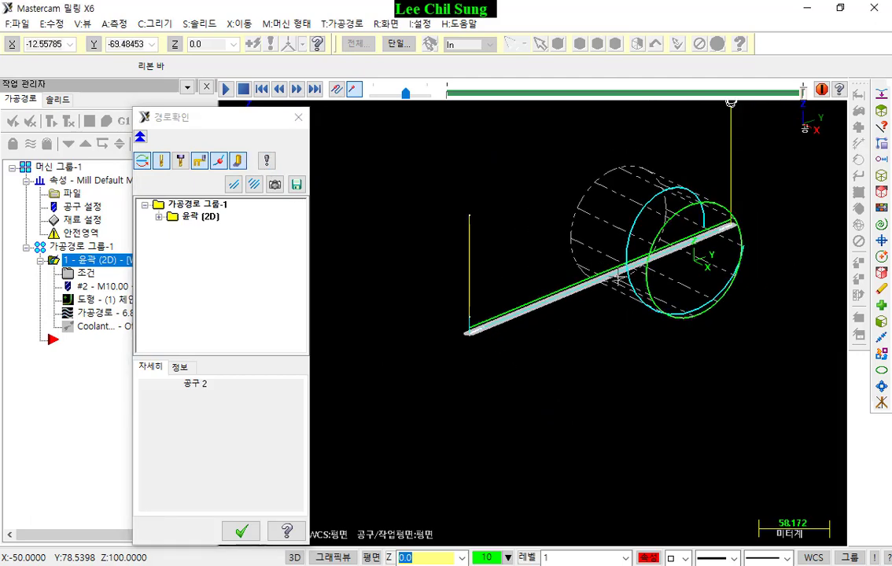
pyautogui.click(298, 116)
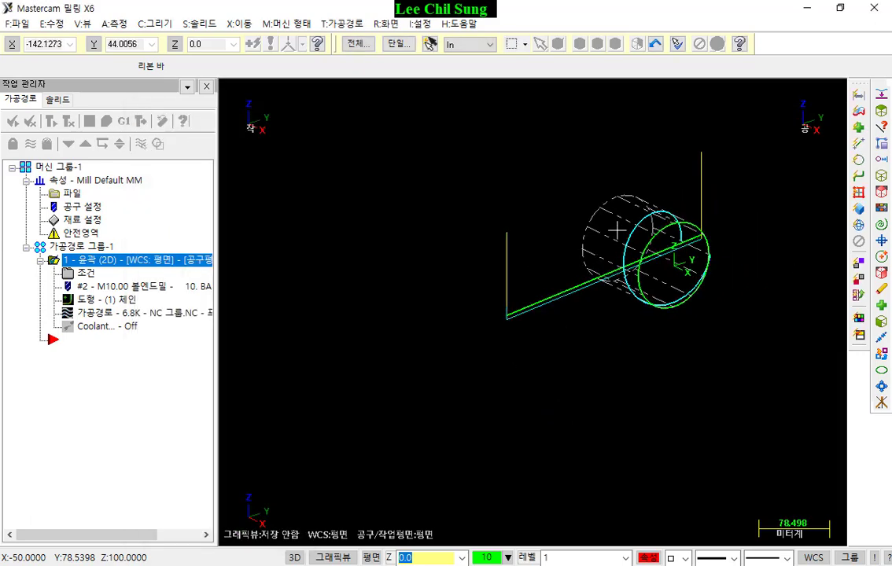
# Set the contour's rotary axis control to axis substitution for Y, CW, rotary diameter 100.0 with Unroll off, and regenerate the toolpath.
pyautogui.click(88, 276)
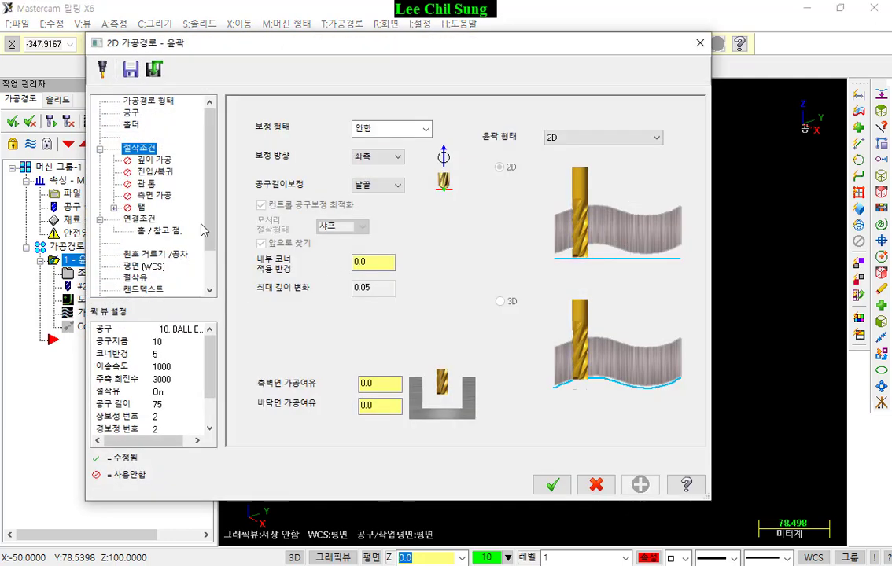
pyautogui.scroll(-2, 192, 236)
pyautogui.click(165, 291)
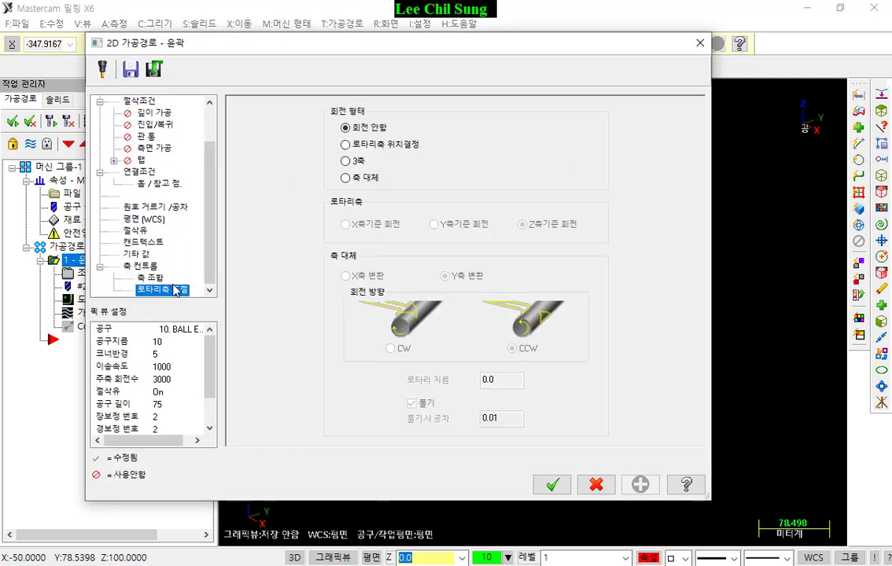
pyautogui.click(347, 179)
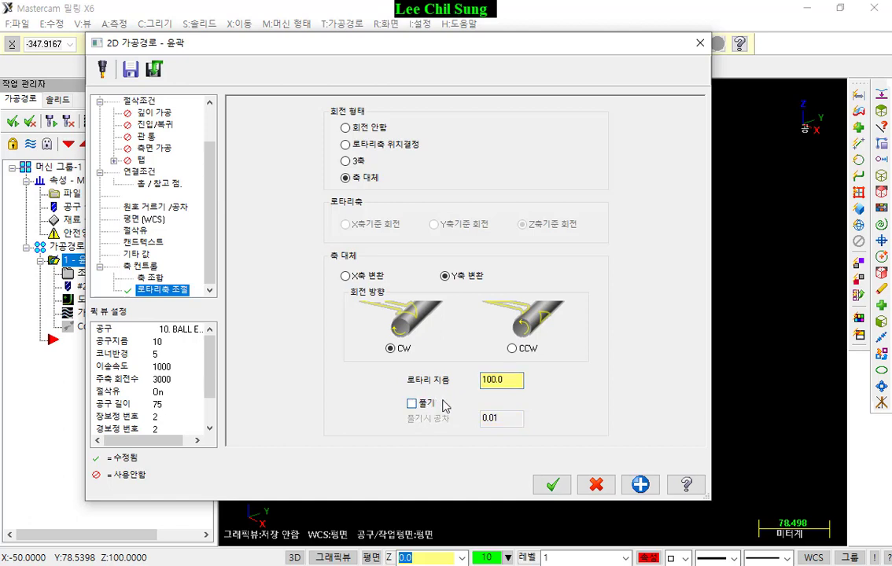
pyautogui.click(557, 486)
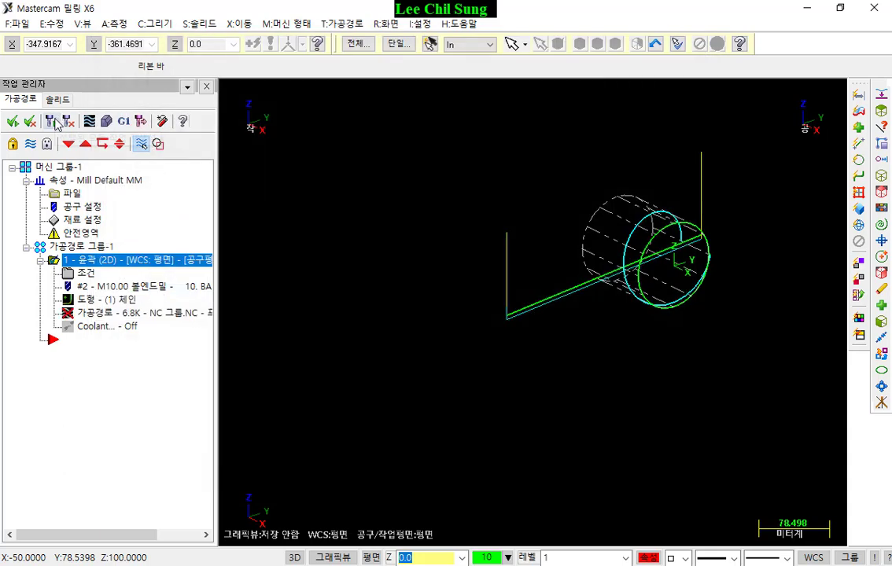
# Inspect the toolpath wrapped around the cylinder and play its backplot with the shaded tool motion.
pyautogui.scroll(5, 739, 236)
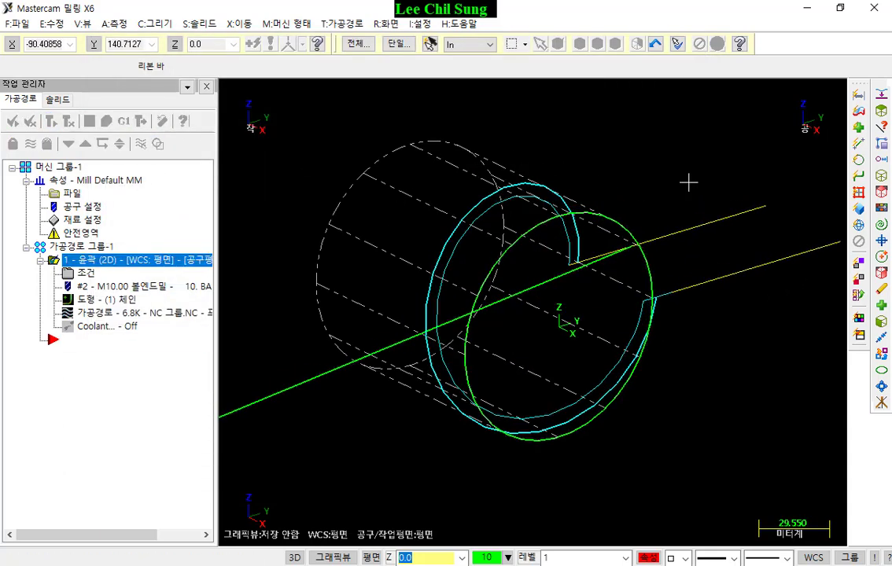
pyautogui.scroll(2, 688, 182)
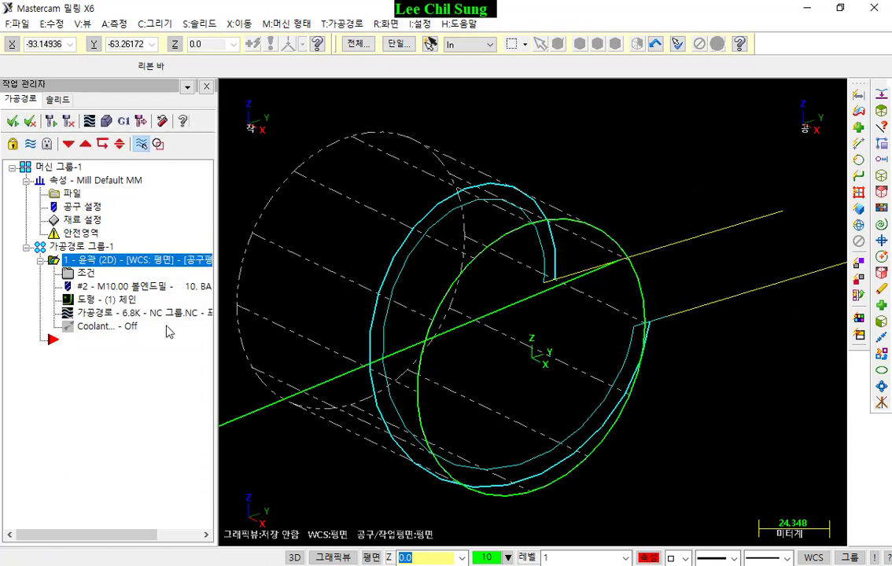
pyautogui.click(116, 314)
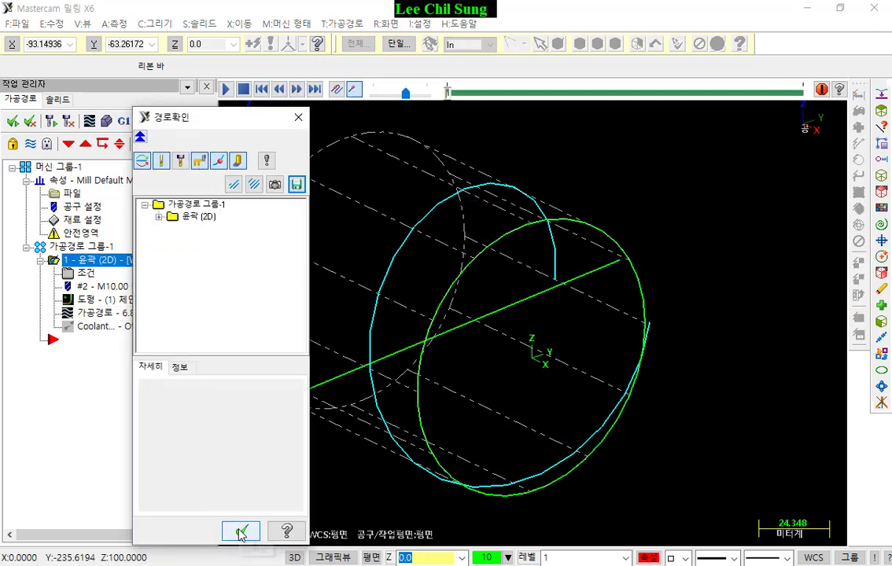
pyautogui.click(226, 89)
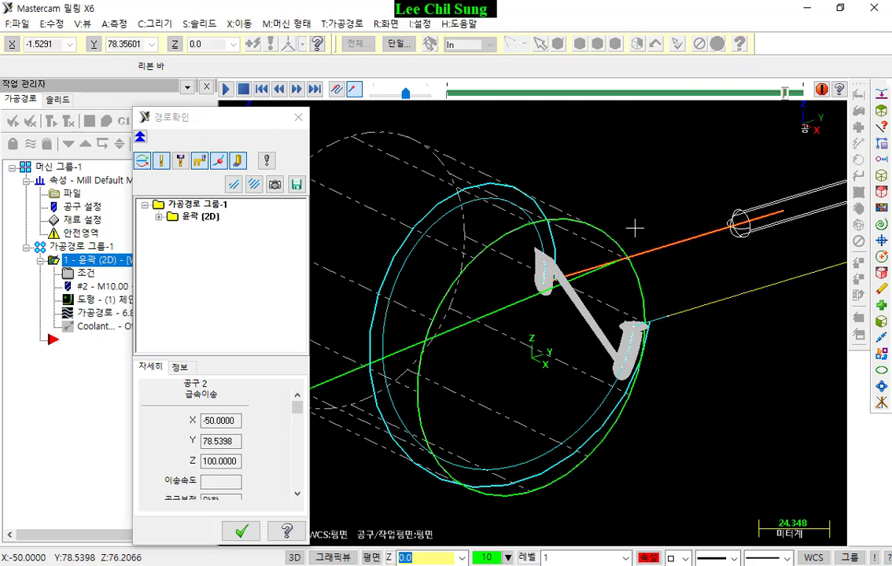
pyautogui.click(297, 117)
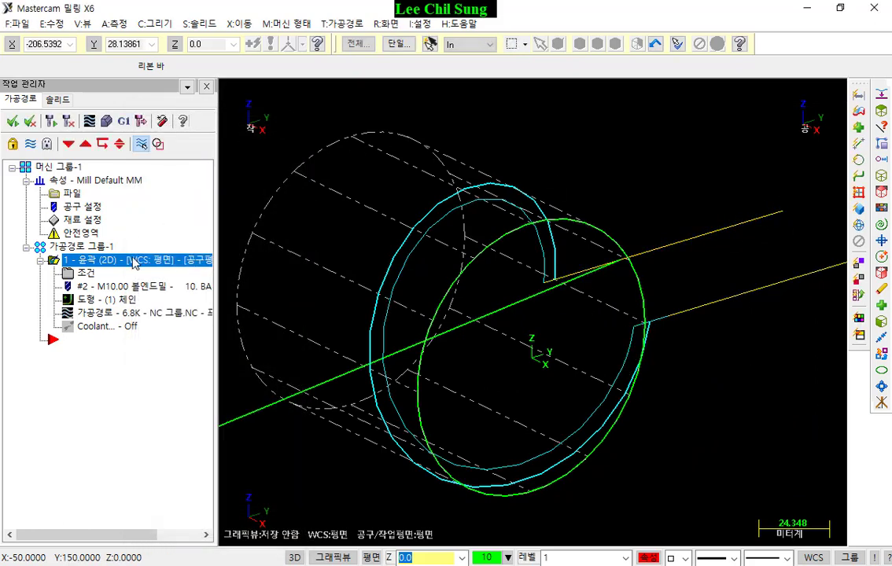
# Set the verification stock to a cylinder along X with diameter 100.0 and minimum X at -100.0.
pyautogui.click(106, 121)
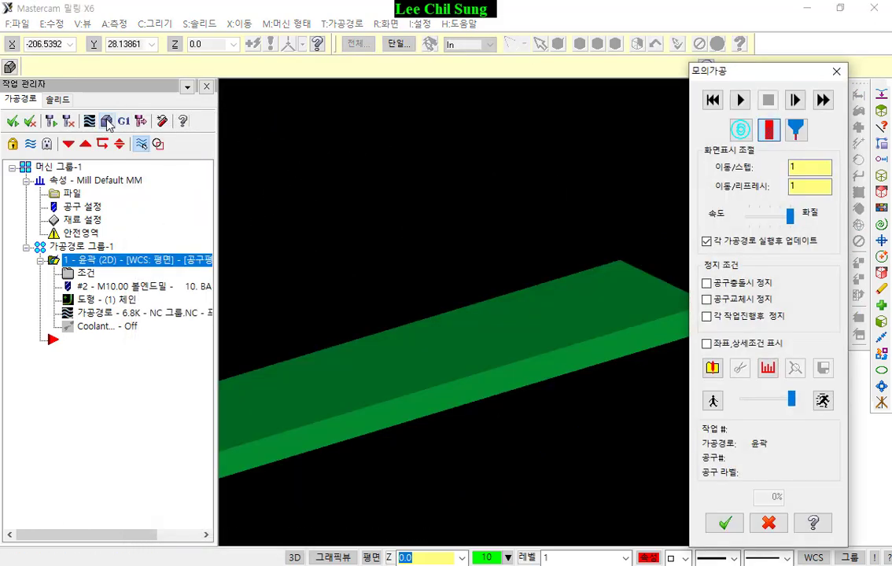
pyautogui.click(740, 128)
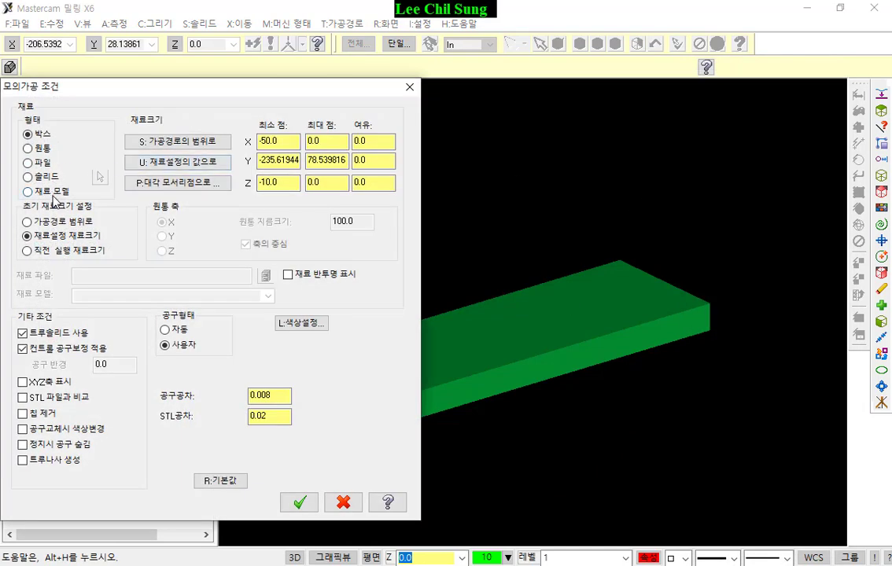
pyautogui.click(42, 150)
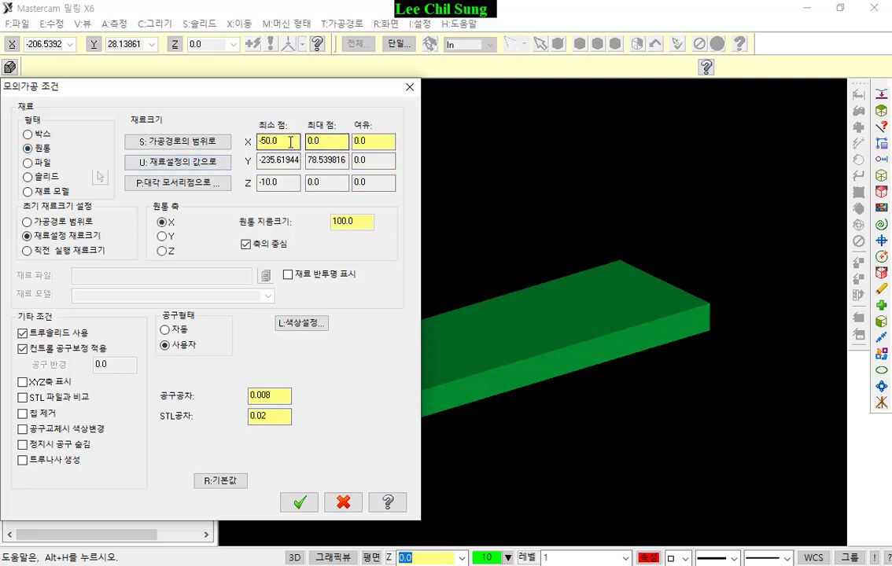
pyautogui.moveTo(290, 142); pyautogui.dragTo(229, 145)
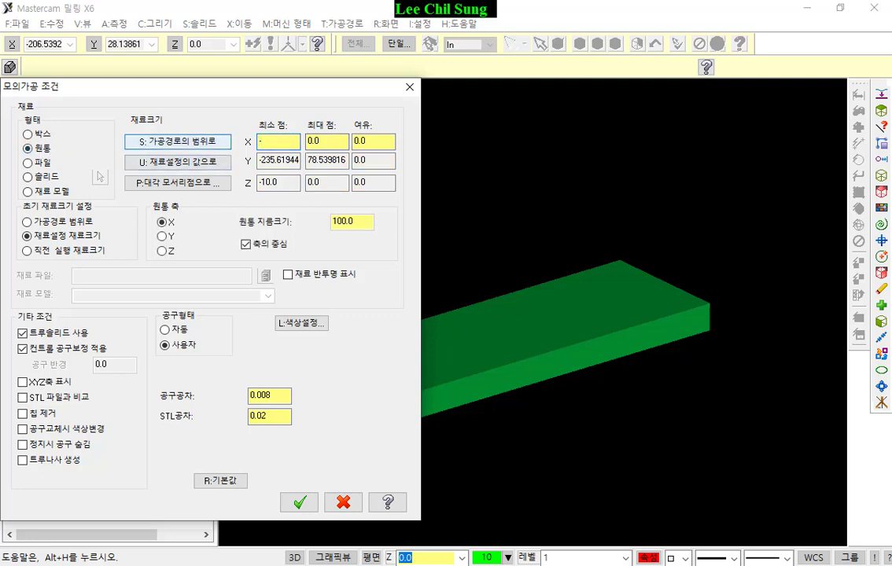
pyautogui.write('-100.0')
pyautogui.click(380, 143)
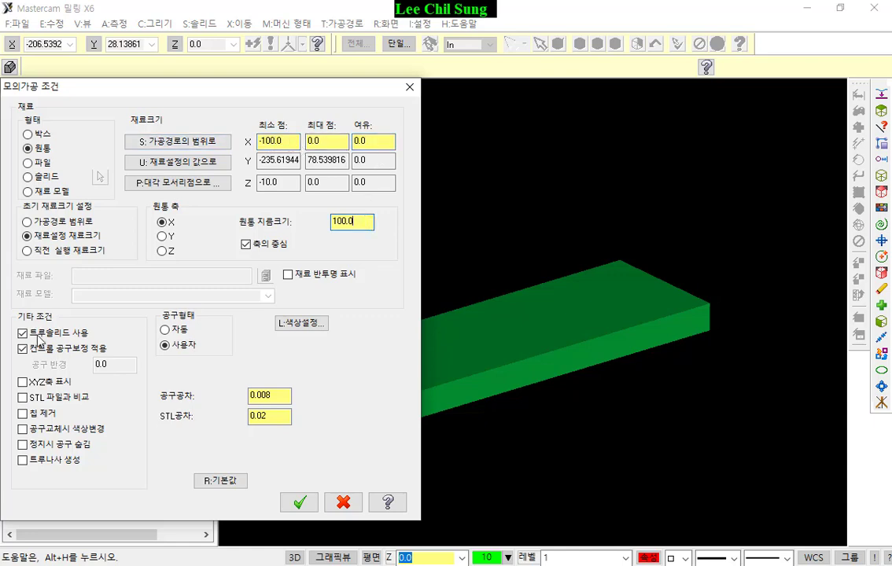
pyautogui.click(297, 501)
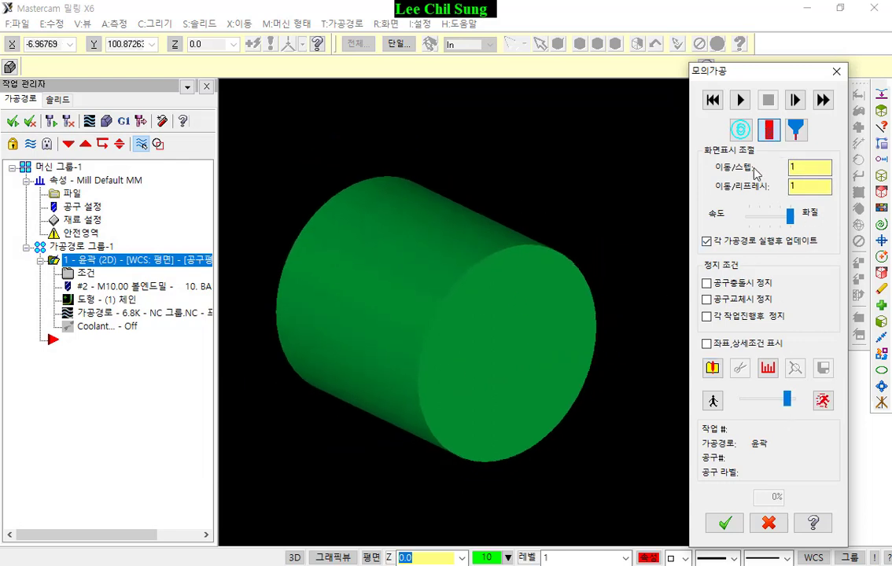
# Run the machining simulation on the cylindrical stock and inspect the cut spiral groove.
pyautogui.click(740, 101)
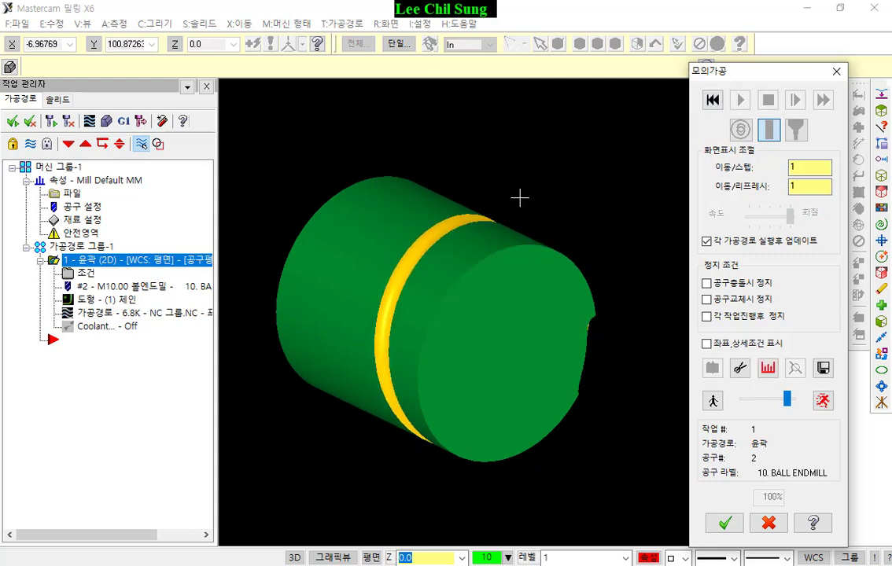
pyautogui.moveTo(520, 197); pyautogui.dragTo(646, 228, button='middle')
pyautogui.scroll(2, 505, 213)
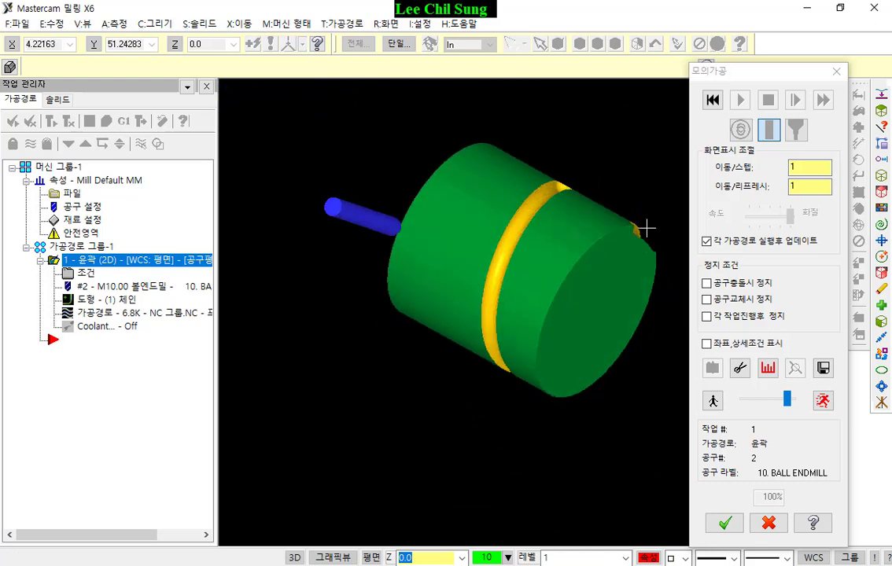
pyautogui.scroll(3, 646, 228)
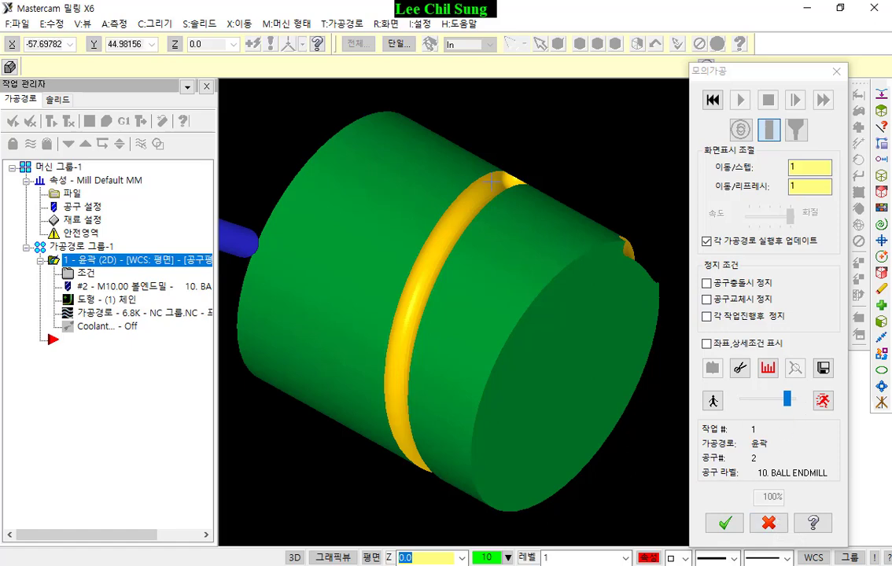
pyautogui.scroll(-1, 495, 187)
pyautogui.click(771, 523)
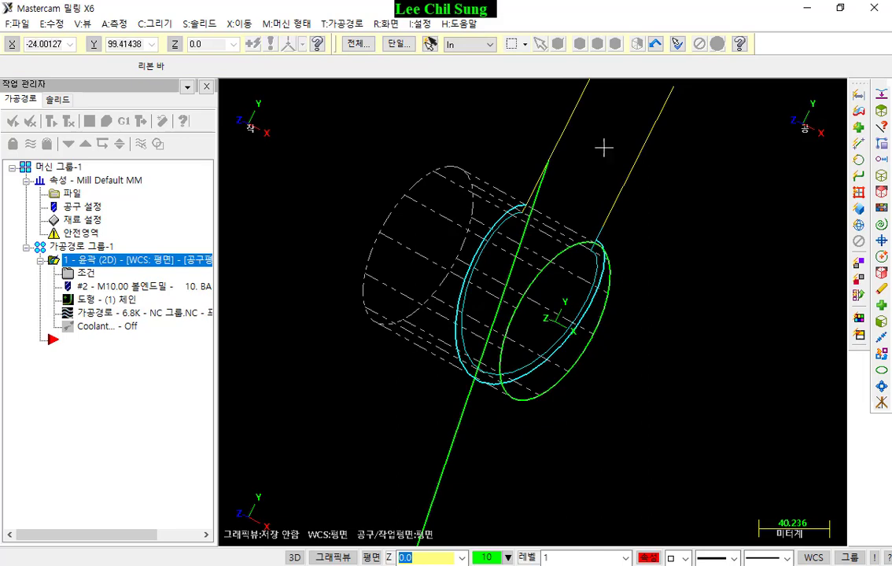
# Hide the contour operation's toolpath display so only the cylinder, spiral and flat line geometry is shown.
pyautogui.scroll(1, 484, 174)
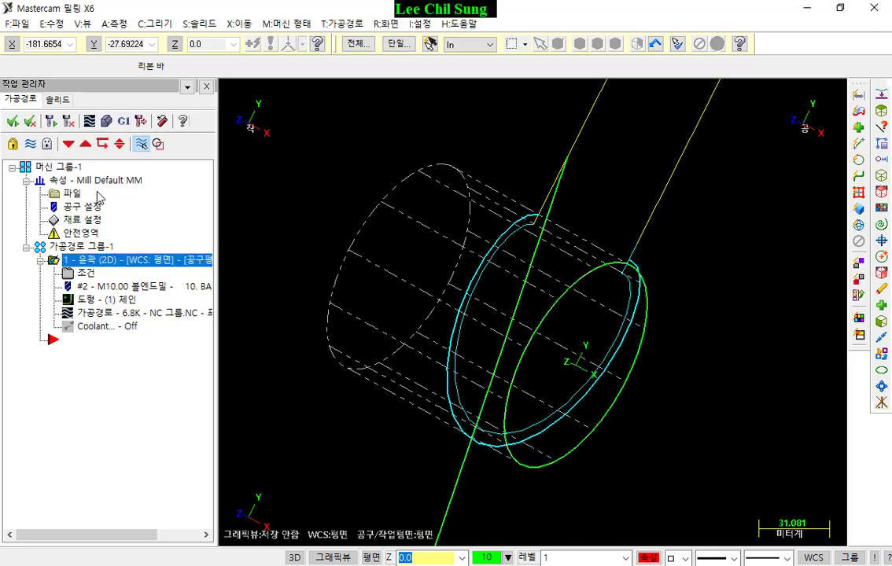
pyautogui.scroll(1, 624, 307)
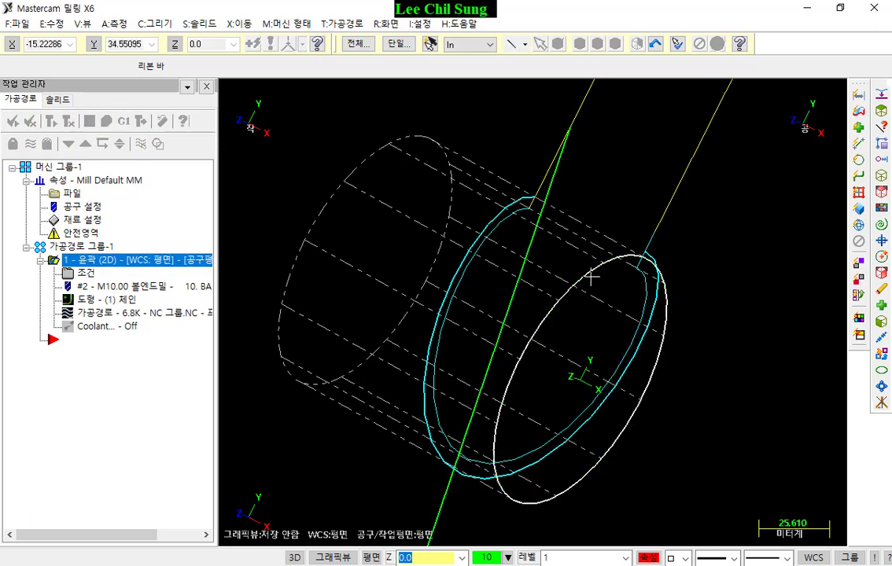
pyautogui.scroll(-1, 593, 275)
pyautogui.moveTo(593, 274); pyautogui.dragTo(582, 260, button='middle')
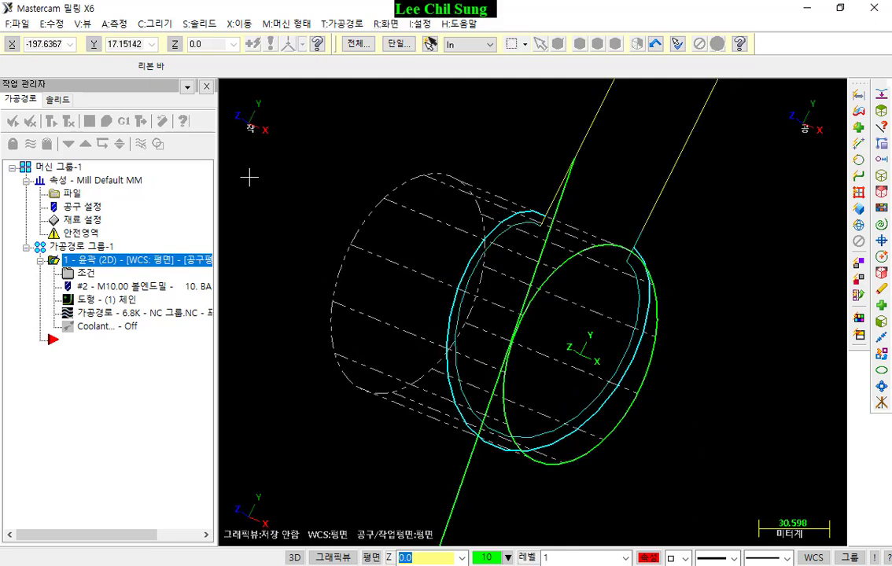
pyautogui.click(30, 145)
# Select the spiral and examine its start and end points against the unrolled line, finishing in the isometric view.
pyautogui.scroll(1, 667, 293)
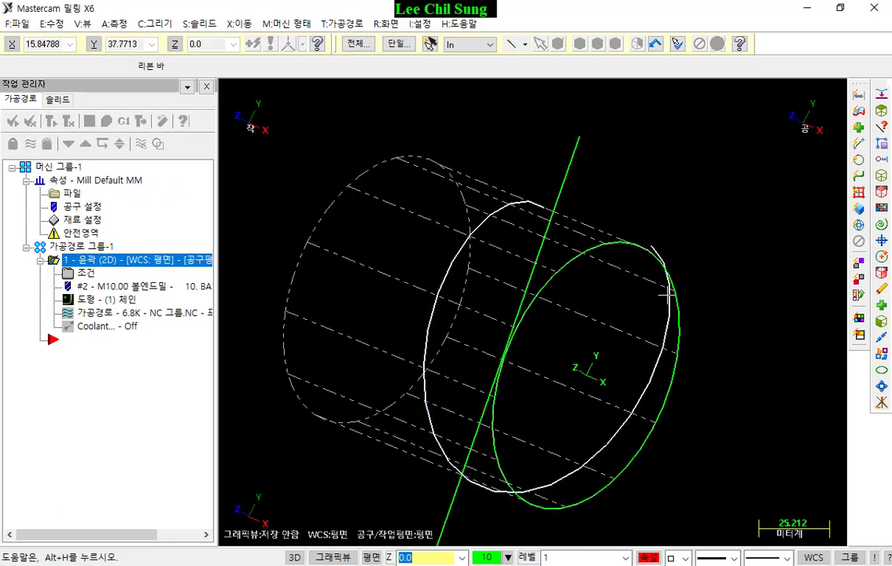
pyautogui.click(670, 318)
pyautogui.moveTo(602, 248); pyautogui.dragTo(551, 255, button='middle')
pyautogui.moveTo(659, 241); pyautogui.dragTo(527, 206, button='middle')
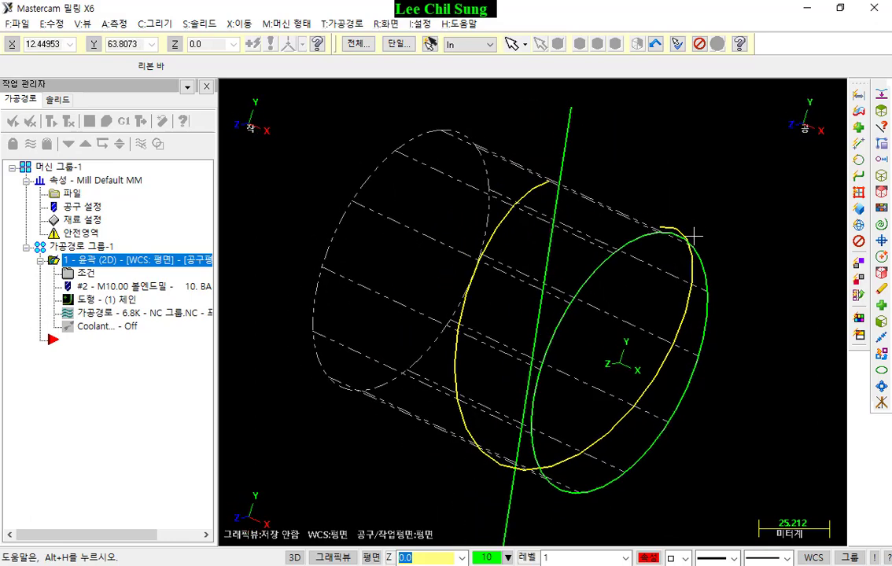
pyautogui.click(555, 183)
pyautogui.scroll(-3, 521, 185)
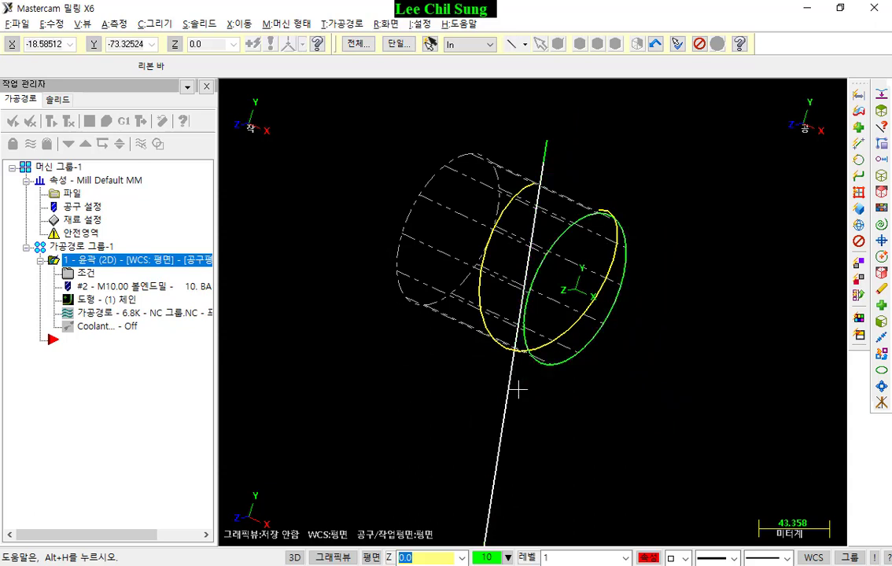
pyautogui.hotkey('alt', '7')
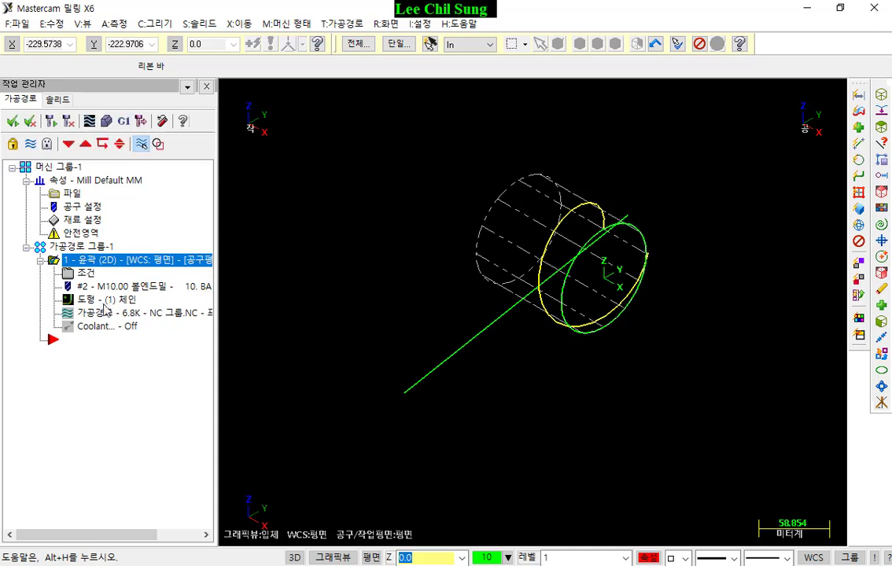
# Post-process the contour operation to NC 그룹.NC and reload the file in the NC code editor.
pyautogui.click(89, 264)
pyautogui.click(124, 120)
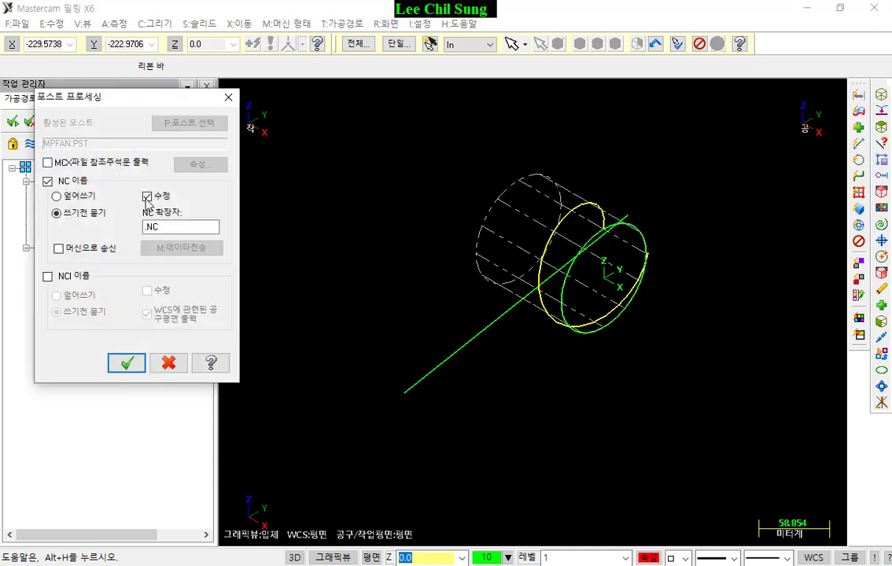
pyautogui.click(69, 173)
pyautogui.click(126, 362)
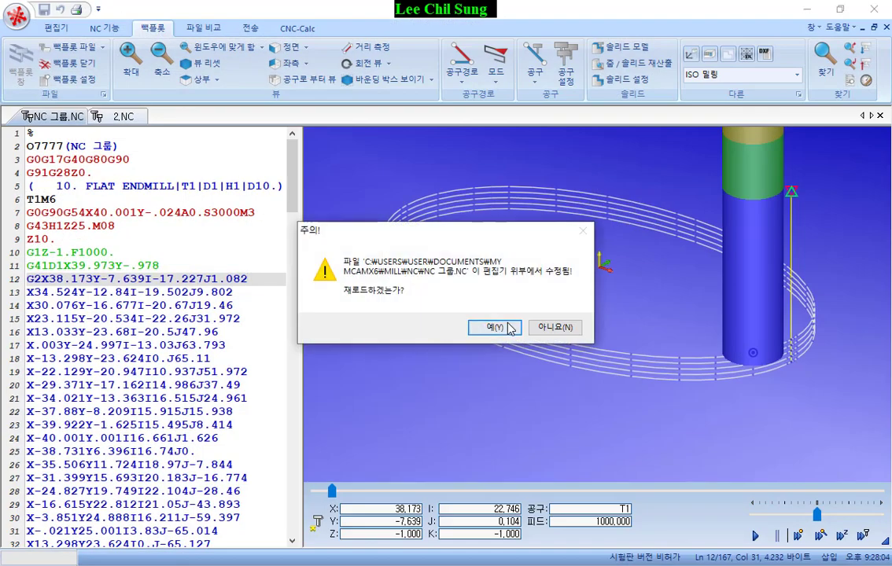
pyautogui.click(545, 329)
# Examine the A-axis angles in the positioning line and the first cutting lines of the reloaded NC code.
pyautogui.click(177, 227)
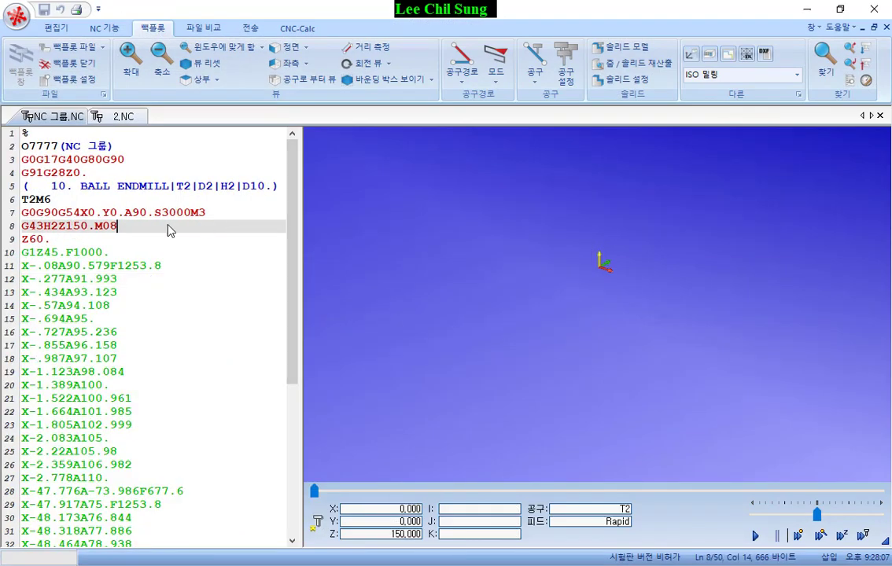
pyautogui.click(125, 213)
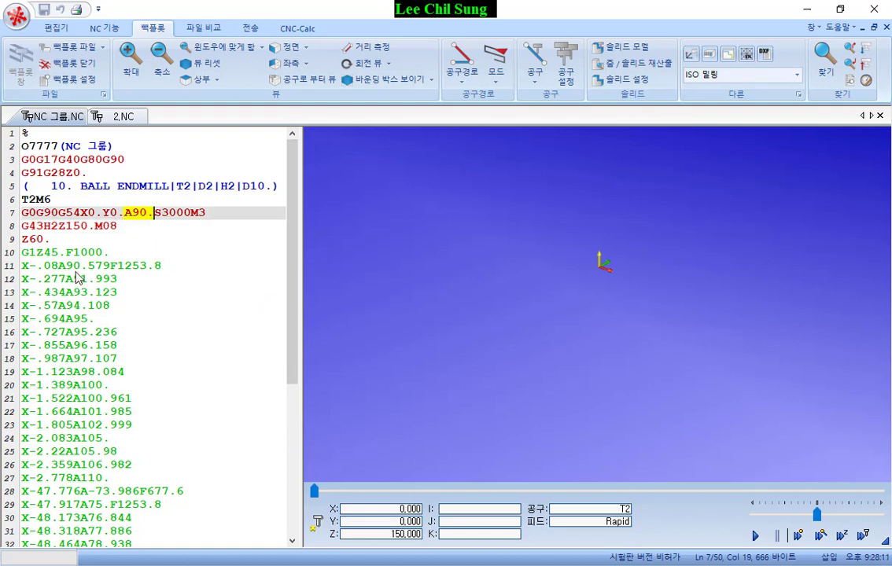
pyautogui.moveTo(58, 267); pyautogui.dragTo(110, 267)
pyautogui.moveTo(58, 292); pyautogui.dragTo(100, 293)
pyautogui.moveTo(59, 319); pyautogui.dragTo(95, 318)
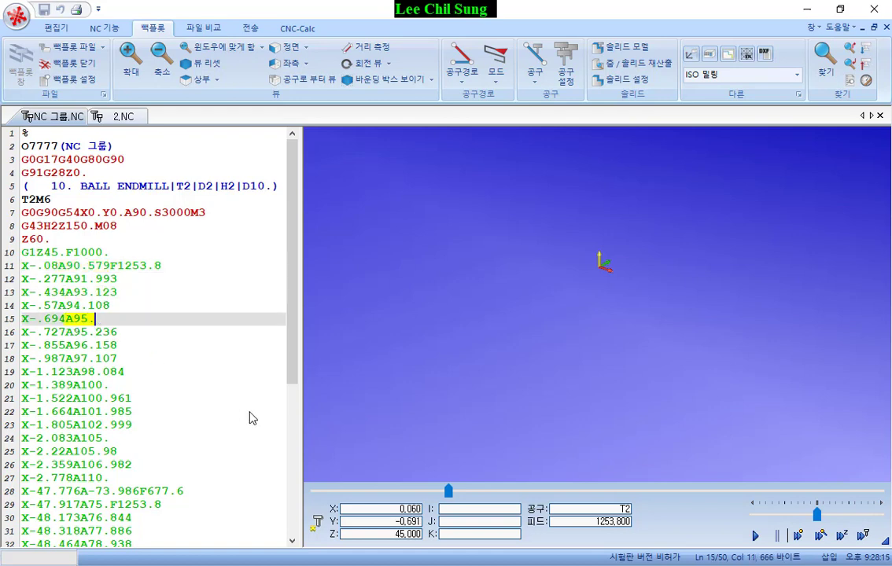
pyautogui.click(164, 240)
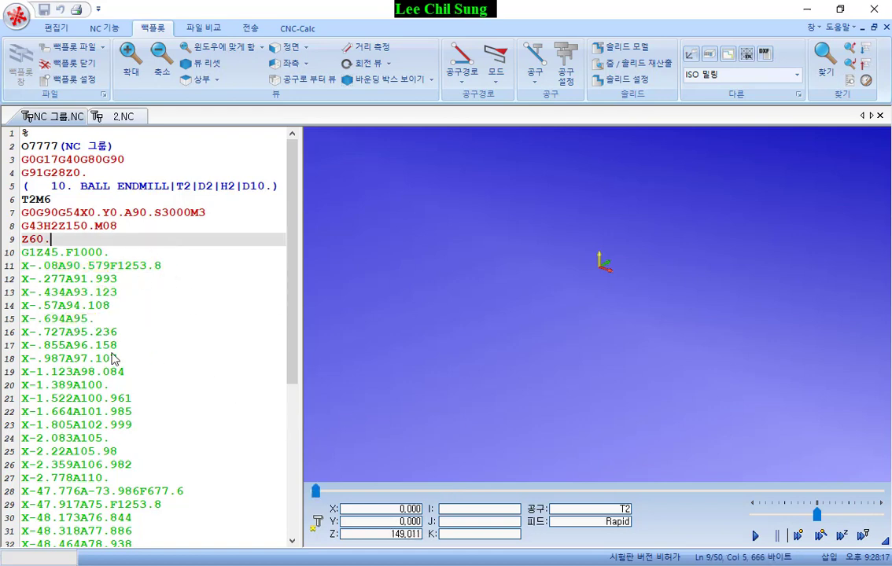
# Bring the whole backplot into view and trace the approach lines up to the Z45. plunge move at F1000.
pyautogui.scroll(-7, 533, 345)
pyautogui.scroll(3, 558, 276)
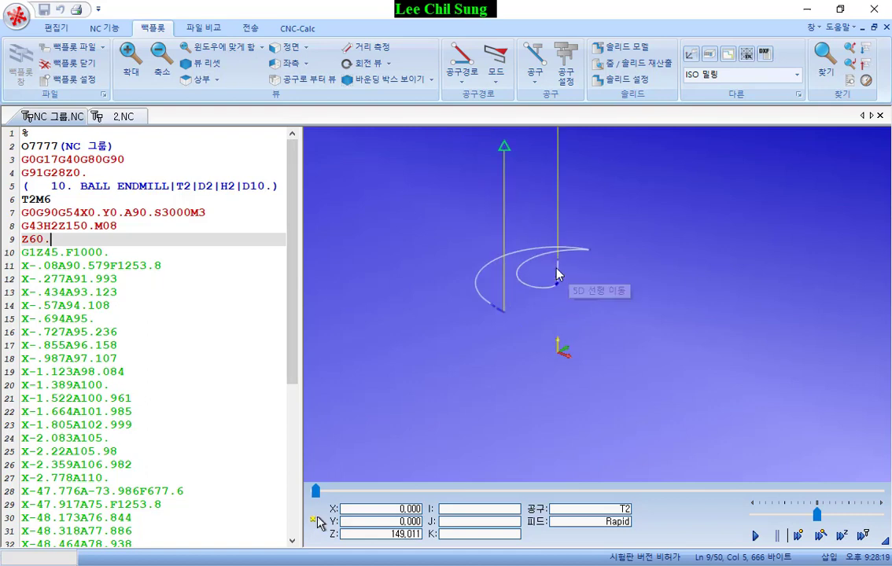
pyautogui.moveTo(542, 371)
pyautogui.mouseDown()
pyautogui.moveTo(544, 355)
pyautogui.moveTo(554, 383)
pyautogui.mouseUp()
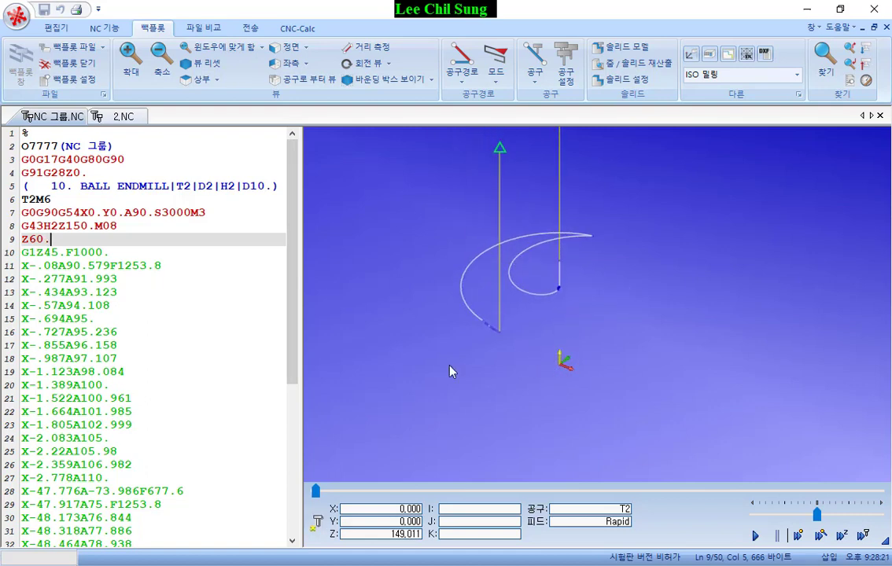
pyautogui.click(157, 204)
pyautogui.click(159, 213)
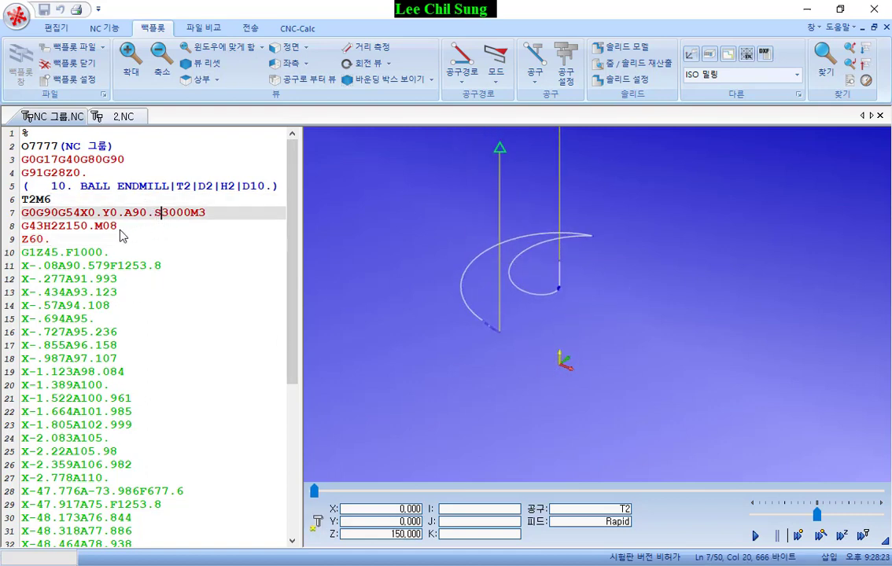
pyautogui.click(83, 228)
pyautogui.click(73, 239)
pyautogui.click(110, 252)
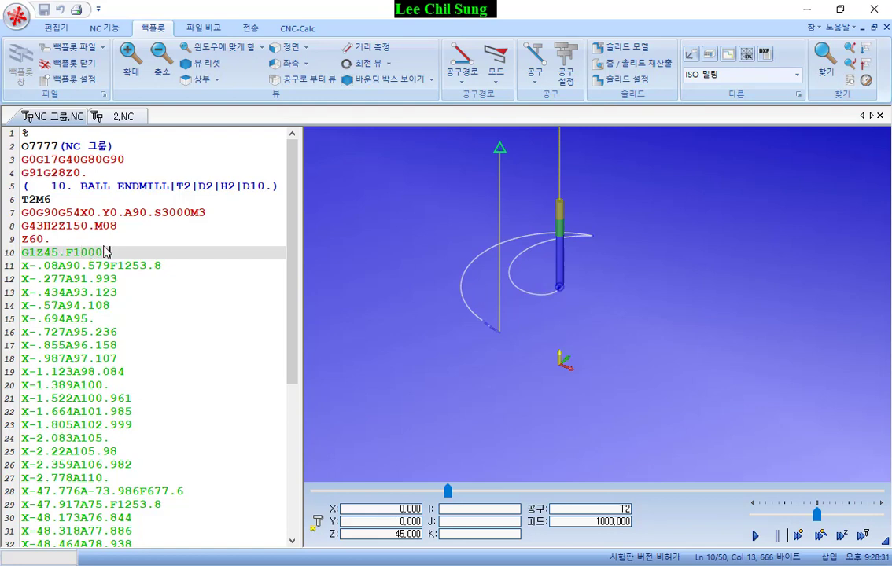
pyautogui.click(72, 266)
pyautogui.click(20, 254)
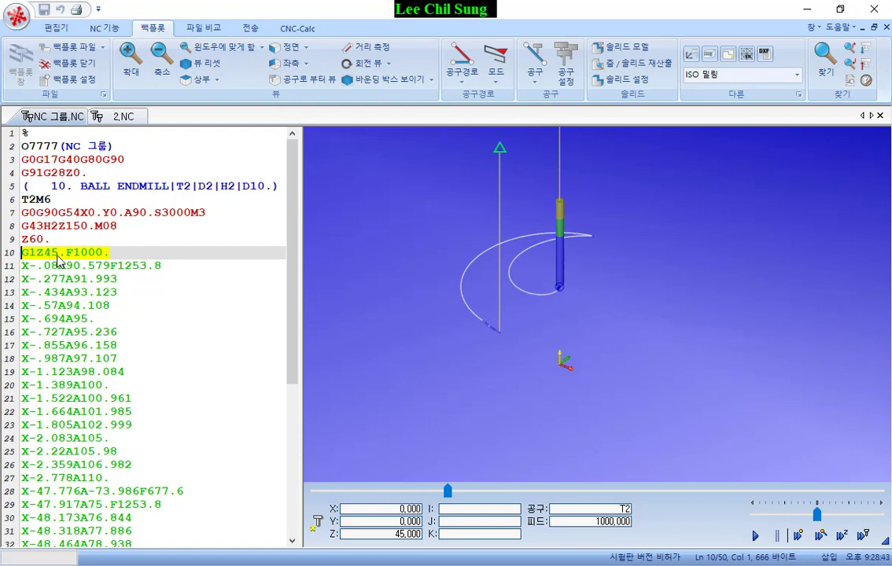
# Examine the X and A words of the first cutting line and trace the following cutting moves line by line.
pyautogui.click(133, 265)
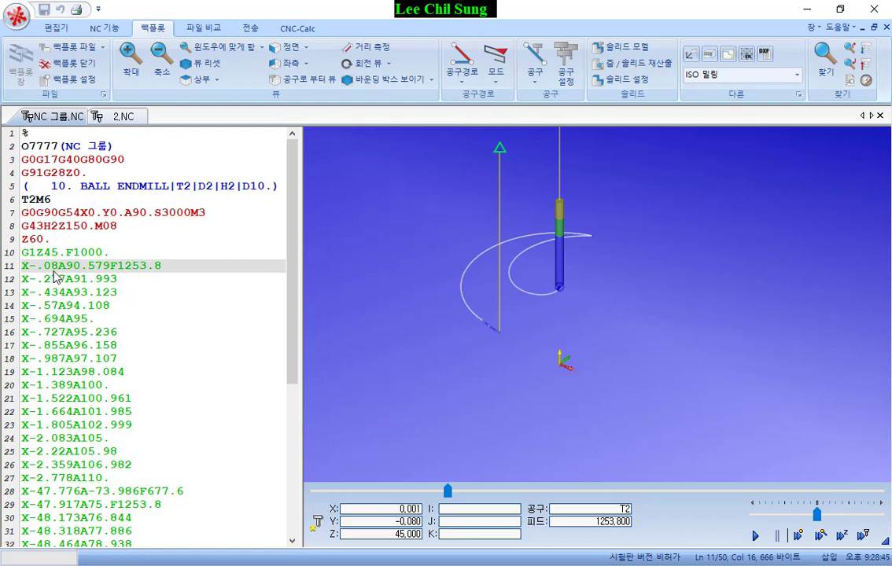
pyautogui.moveTo(57, 266); pyautogui.dragTo(22, 267)
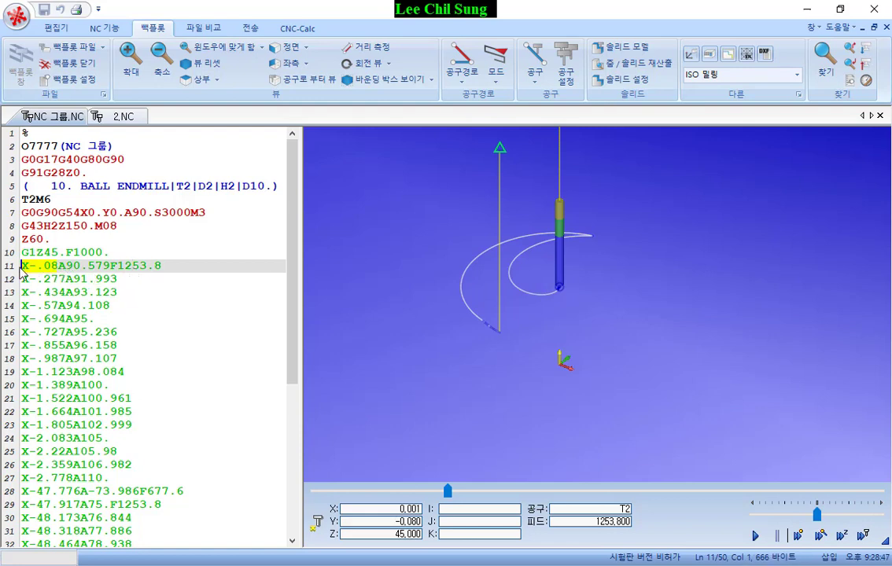
pyautogui.click(65, 268)
pyautogui.moveTo(59, 267); pyautogui.dragTo(110, 273)
pyautogui.press('Down')
pyautogui.press('Down')
pyautogui.press('Down')
pyautogui.press('Down')
pyautogui.press('Down')
pyautogui.press('Down')
pyautogui.press('Down')
pyautogui.press('Down')
pyautogui.press('Down')
pyautogui.press('Down')
pyautogui.press('Down')
pyautogui.press('Down')
pyautogui.press('Down')
pyautogui.press('Down')
pyautogui.press('Down')
pyautogui.press('Down')
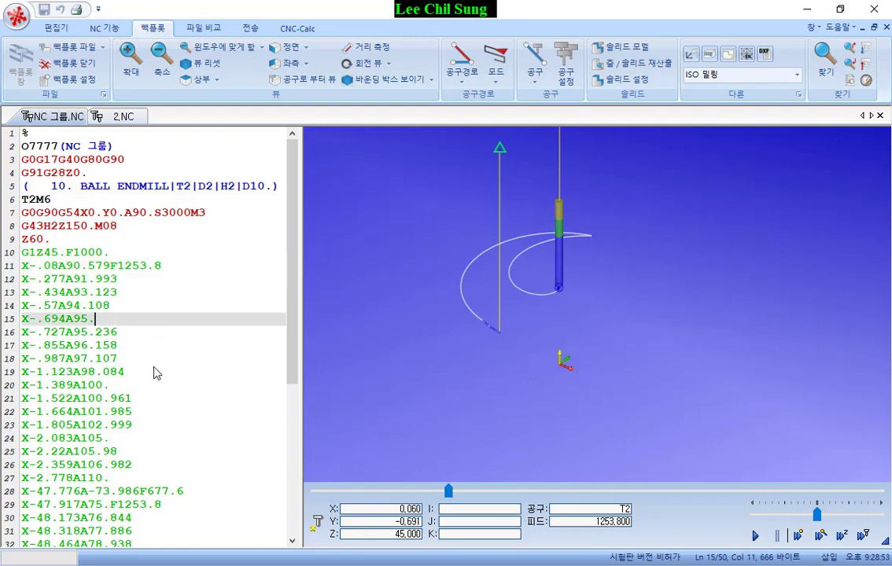
# Check the end of the NC program, from the last cutting moves to X-50.A90. through the retract and program end.
pyautogui.scroll(-5, 243, 430)
pyautogui.click(157, 411)
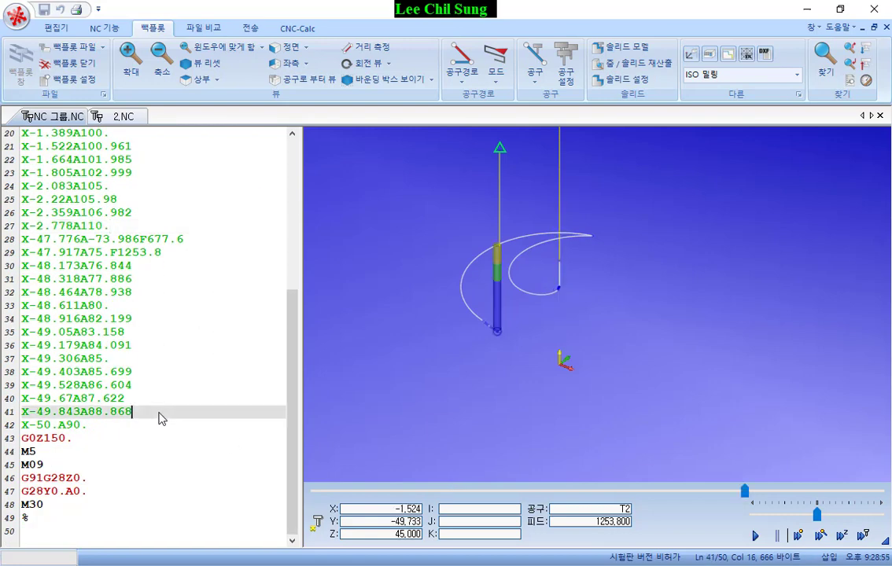
pyautogui.click(149, 438)
pyautogui.press('Up')
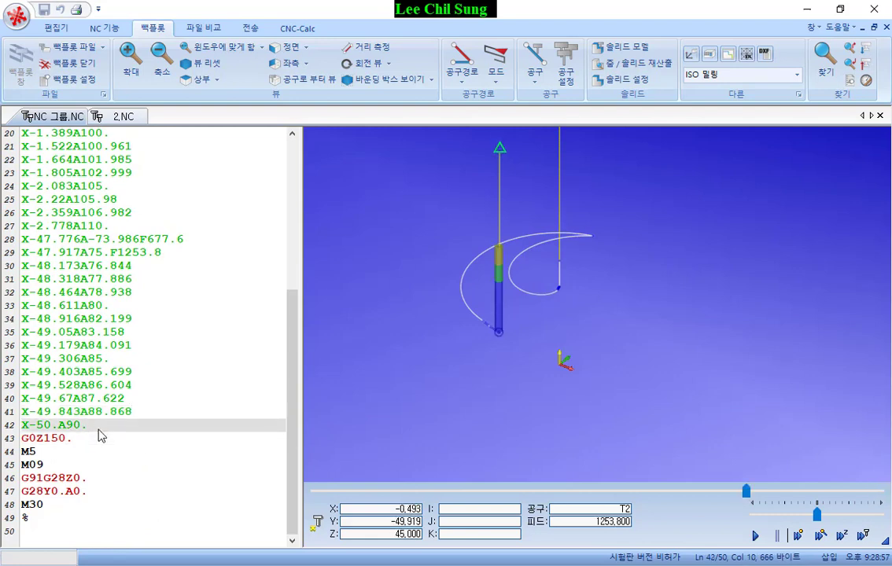
pyautogui.click(84, 442)
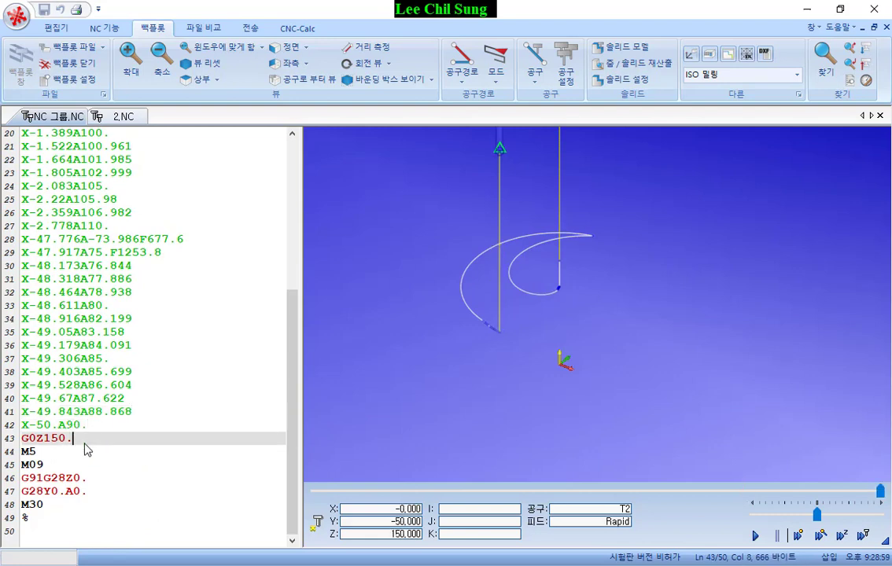
pyautogui.click(95, 481)
pyautogui.click(60, 519)
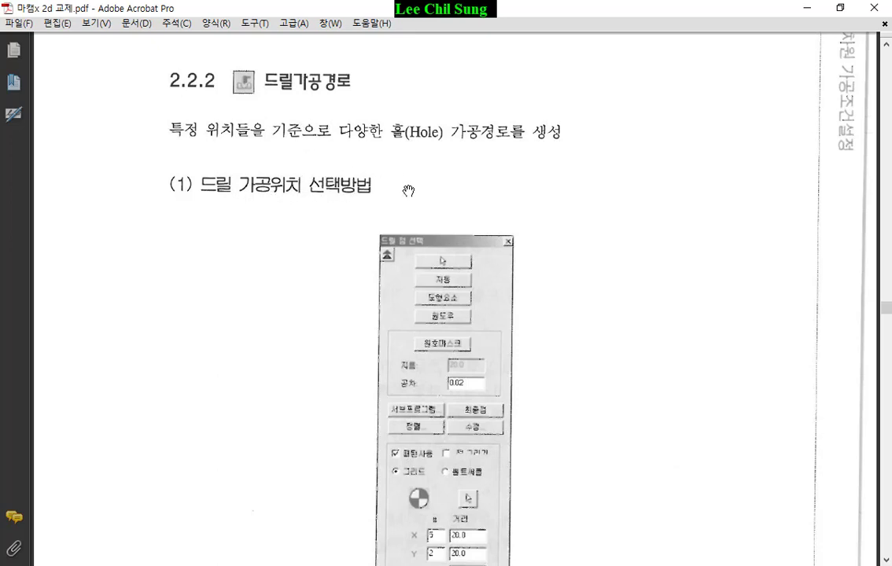
# Read the drill position selection section in the textbook PDF and switch to the empty Mastercam drawing.
pyautogui.scroll(-3, 405, 224)
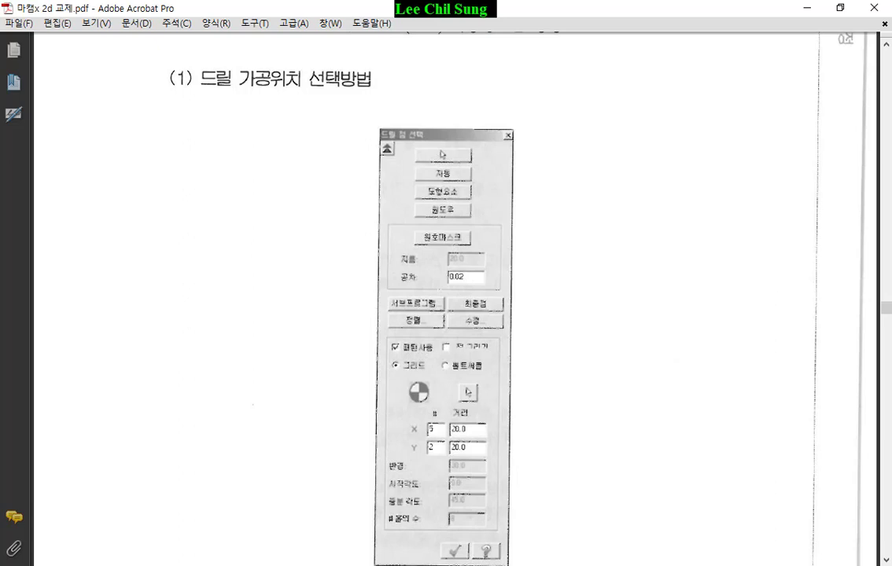
pyautogui.hotkey('alt', 'Tab')
pyautogui.scroll(-2, 542, 295)
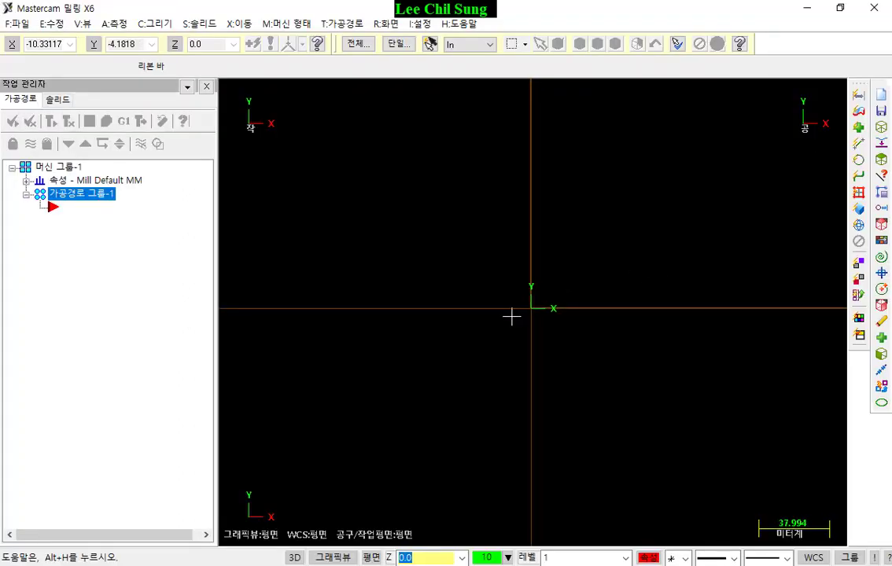
# Draw a 70 × 70 mm rectangle centred on the origin.
pyautogui.click(157, 24)
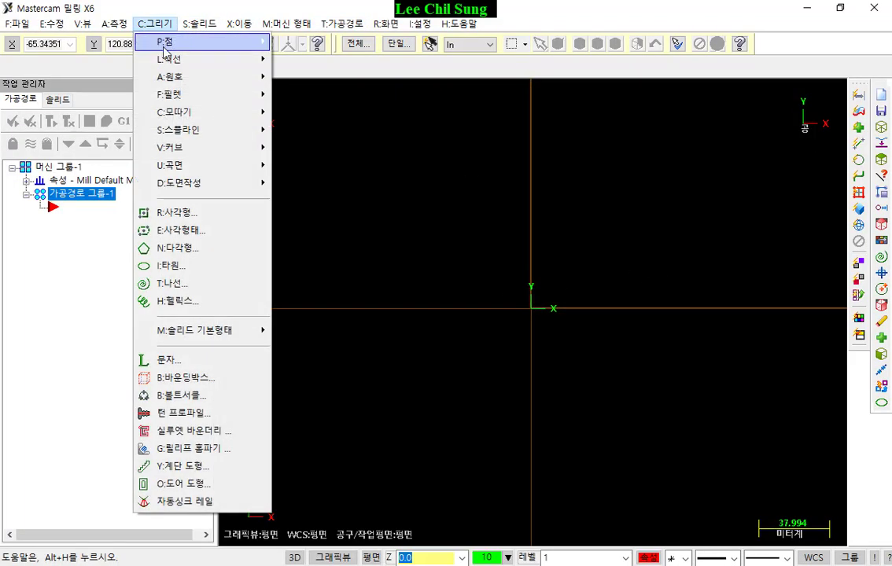
pyautogui.click(180, 213)
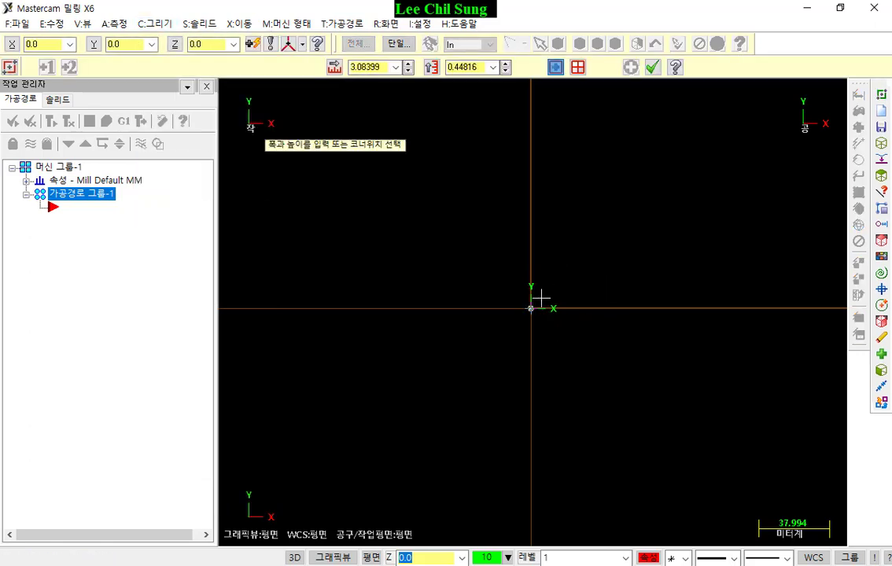
pyautogui.click(625, 199)
pyautogui.doubleClick(370, 66)
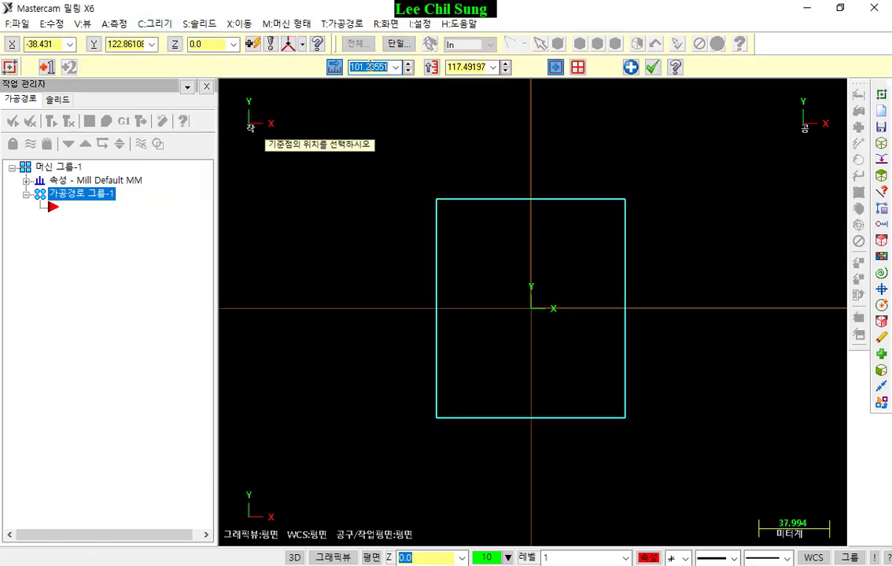
pyautogui.write('70')
pyautogui.press('Tab')
pyautogui.write('70')
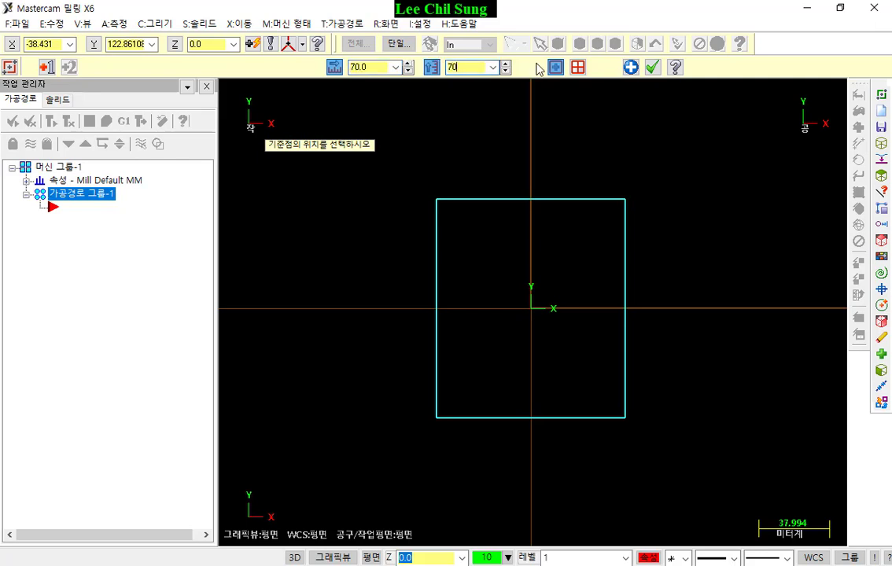
pyautogui.press('Tab')
pyautogui.click(652, 67)
pyautogui.scroll(3, 542, 301)
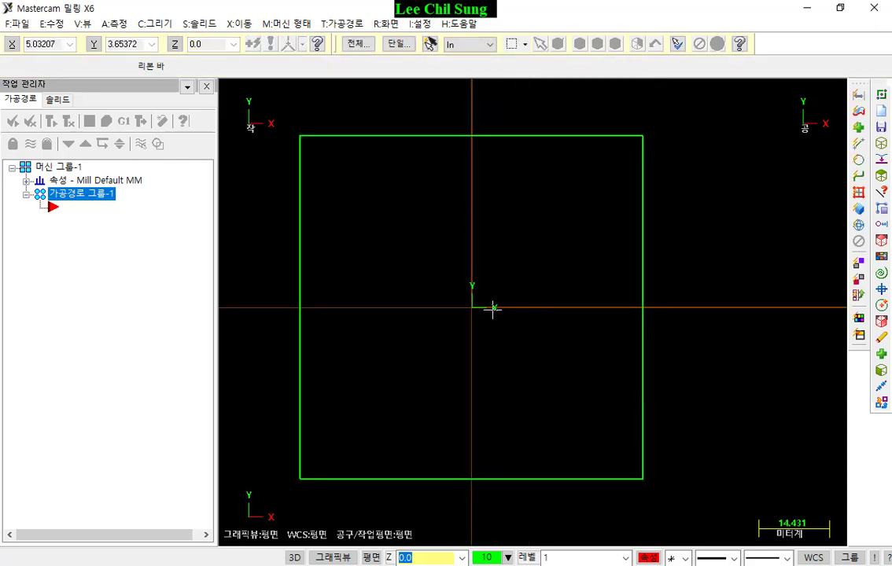
pyautogui.scroll(-1, 617, 338)
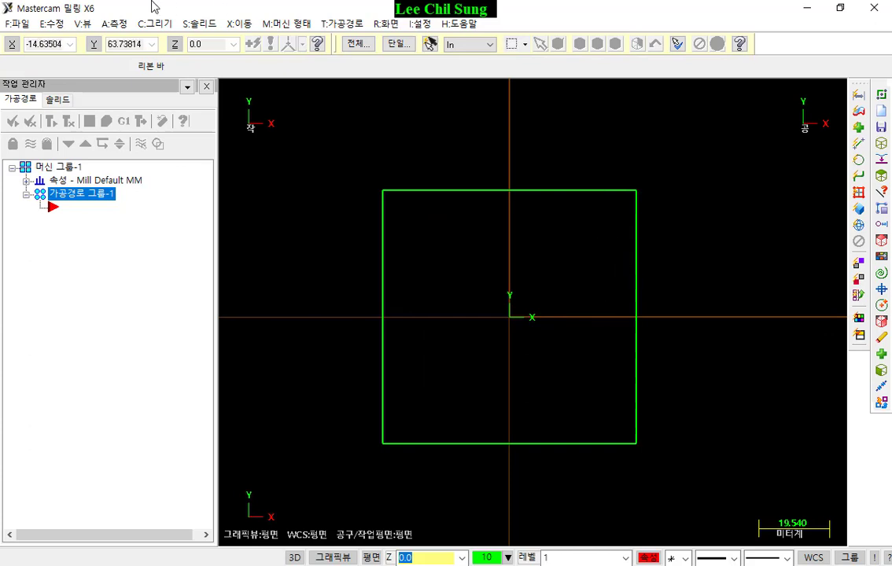
# Draw a 12 mm diameter circle by centre point inside the square, near its lower-left corner.
pyautogui.click(160, 29)
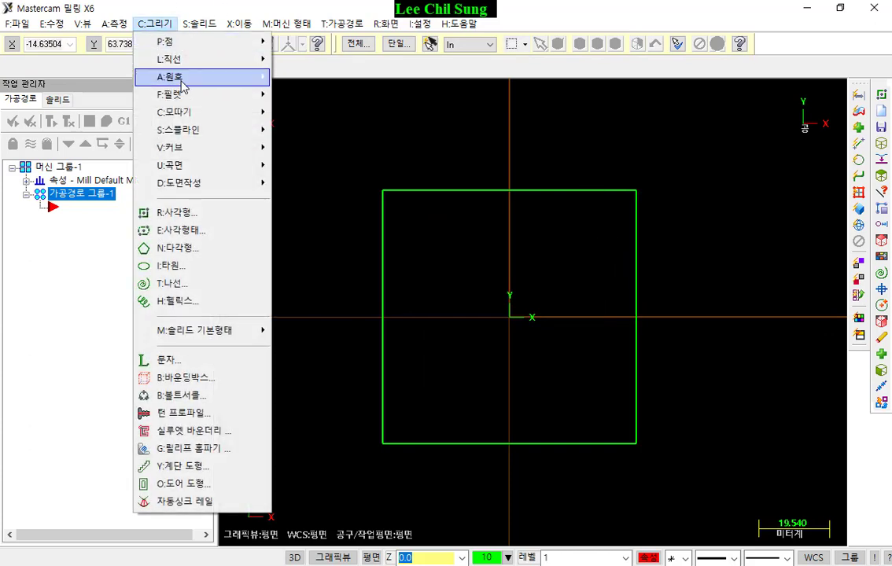
pyautogui.moveTo(201, 76)
pyautogui.click(314, 97)
pyautogui.click(437, 390)
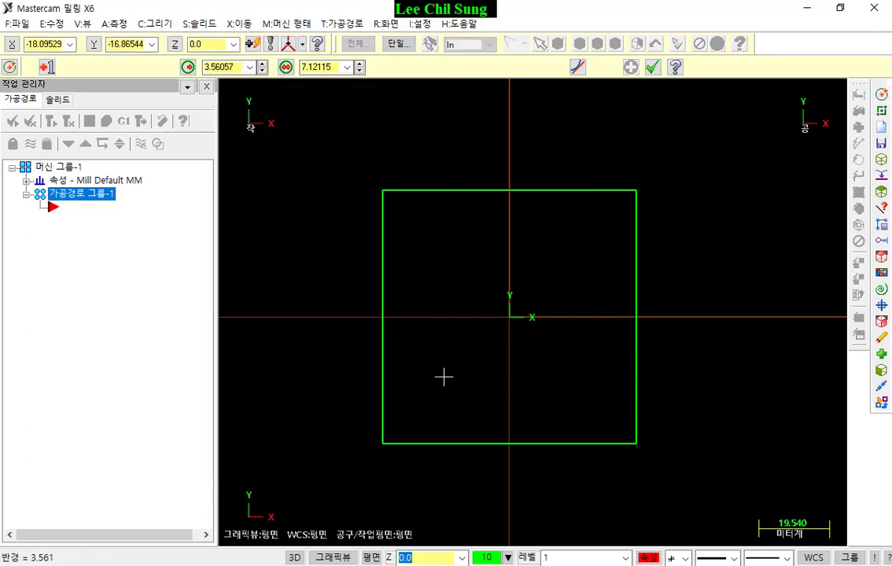
pyautogui.click(451, 375)
pyautogui.click(311, 67)
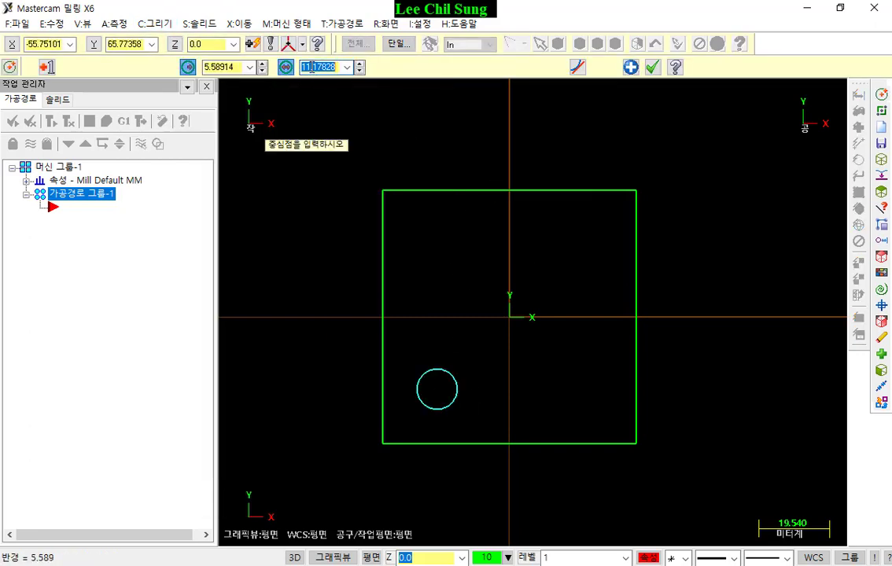
pyautogui.write('12')
pyautogui.press('Return')
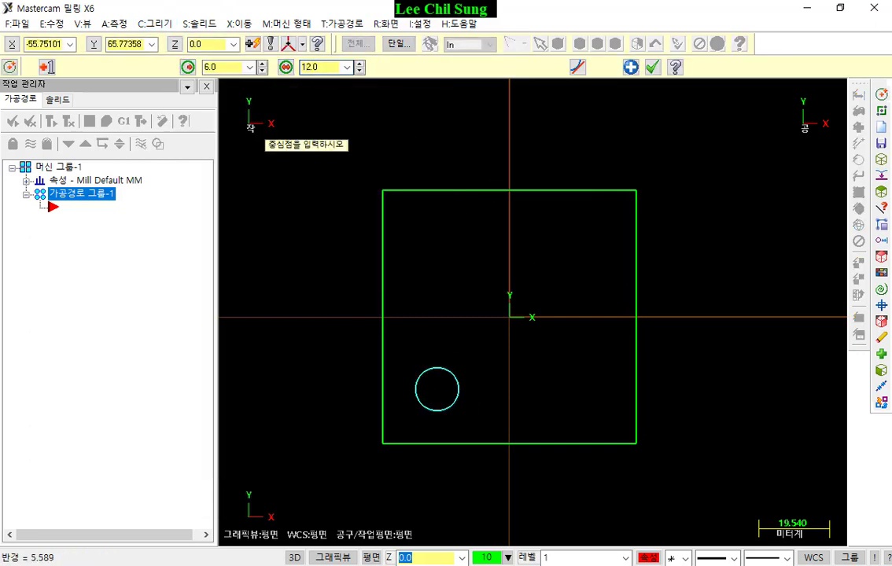
pyautogui.scroll(1, 454, 410)
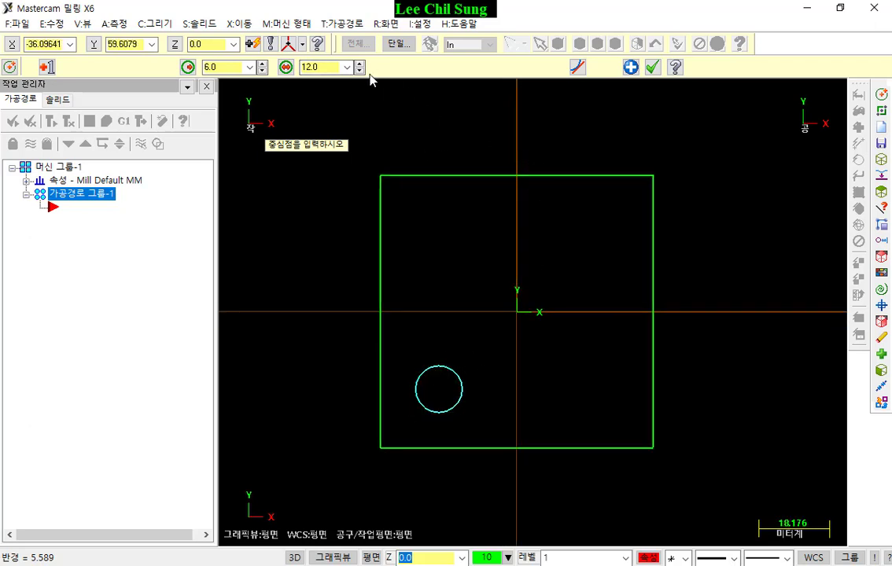
# Lock the 12 mm diameter and place six more circles up the square's left side, across the top and down the right side.
pyautogui.click(285, 68)
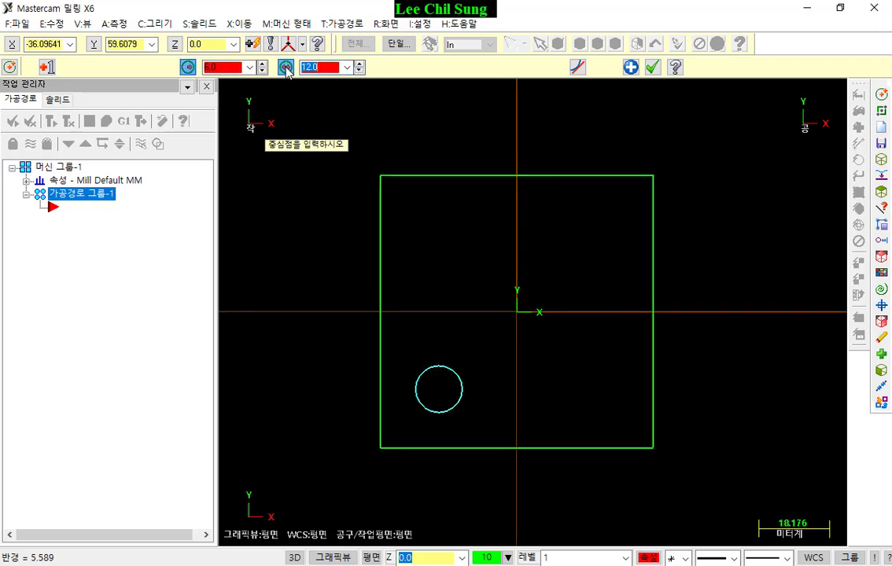
pyautogui.click(435, 323)
pyautogui.click(428, 246)
pyautogui.click(503, 221)
pyautogui.click(589, 225)
pyautogui.click(614, 335)
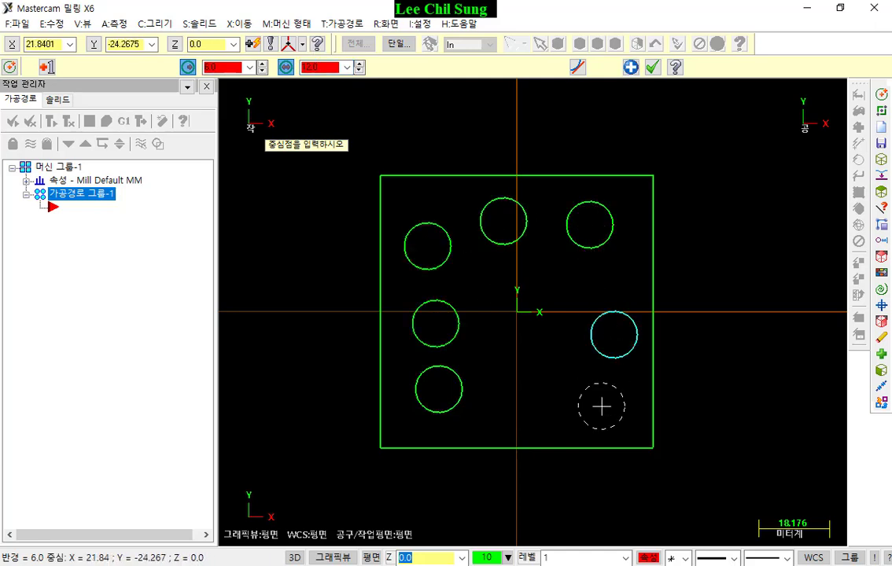
pyautogui.click(602, 407)
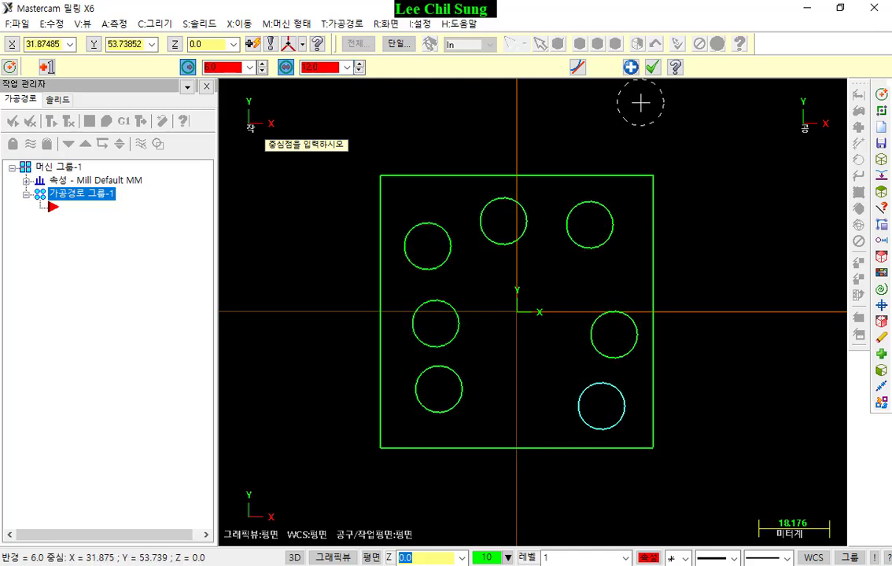
pyautogui.click(630, 67)
# Set the locked circle diameter to 10 mm and place three circles around the origin, inside the ring of 12 mm circles.
pyautogui.click(323, 67)
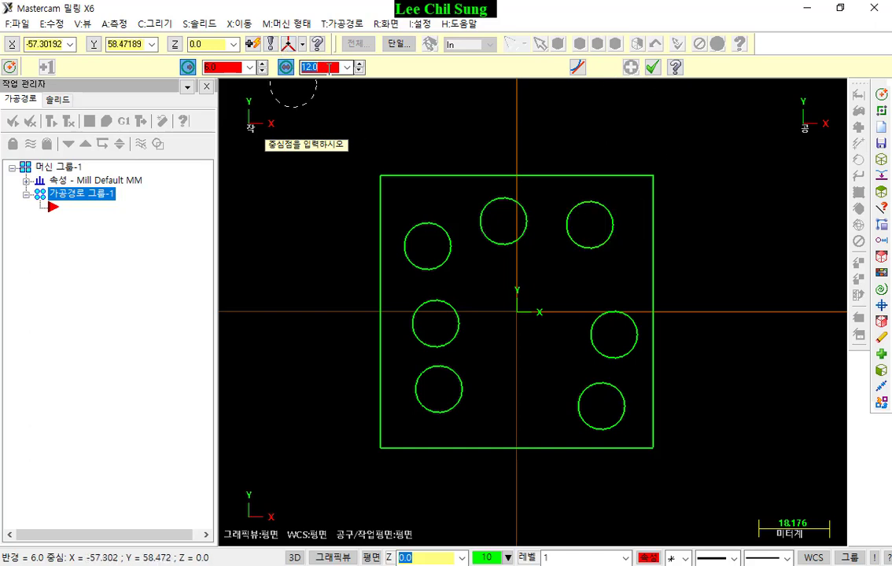
pyautogui.write('10')
pyautogui.press('Return')
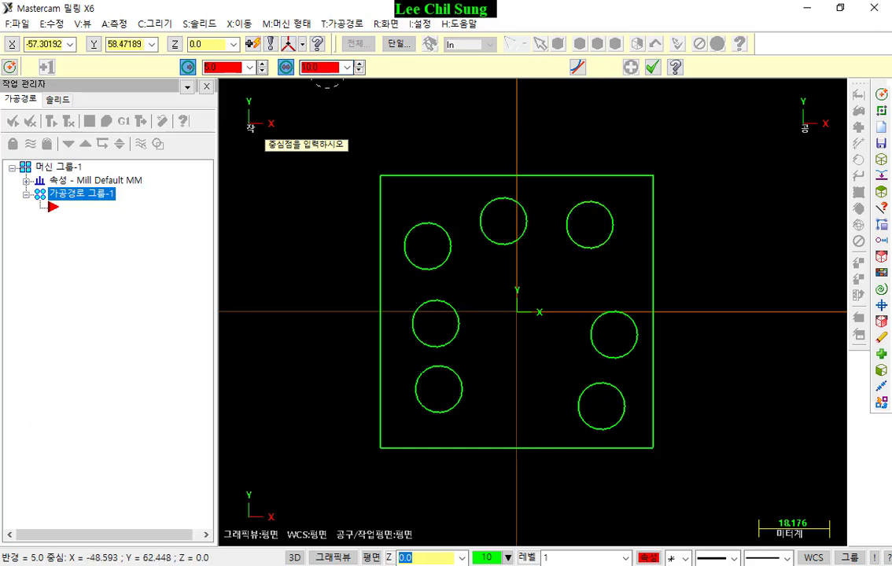
pyautogui.click(487, 289)
pyautogui.click(538, 274)
pyautogui.click(548, 341)
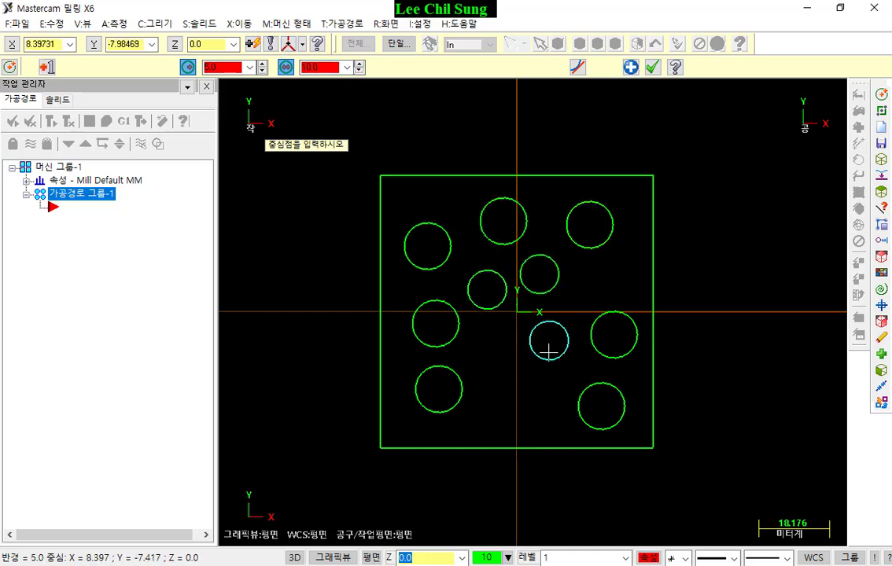
# Place another circle below the origin, set the locked diameter to 8 mm, and add four more circles in the gaps between the holes.
pyautogui.click(510, 385)
pyautogui.click(329, 66)
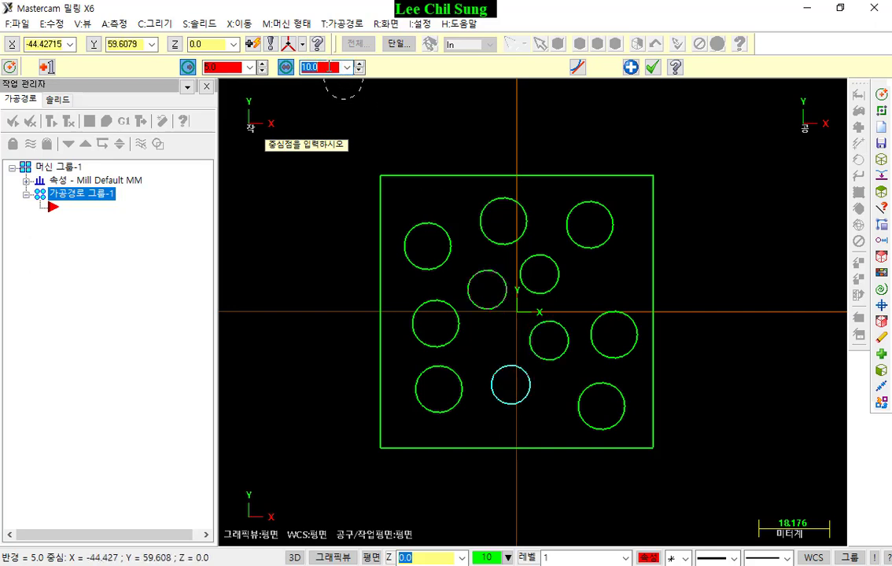
pyautogui.write('8')
pyautogui.press('Return')
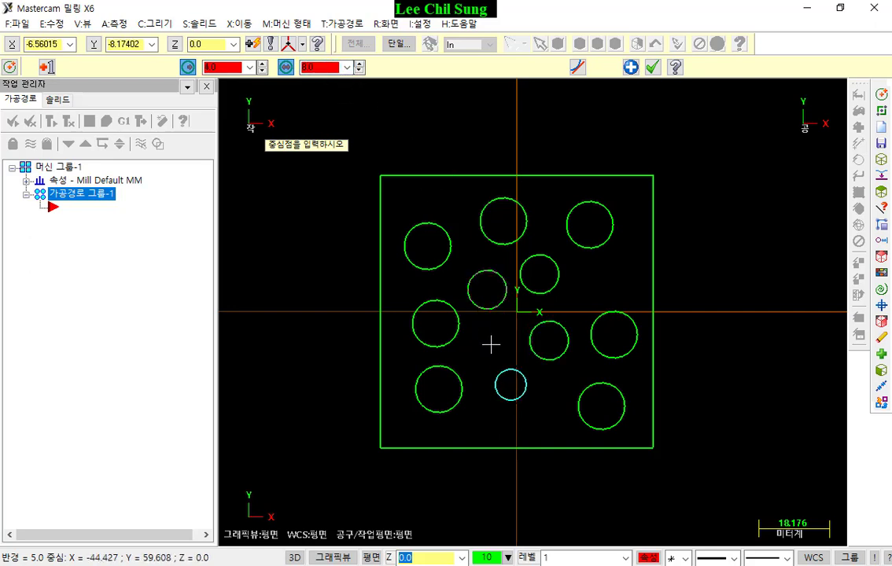
pyautogui.click(490, 344)
pyautogui.click(600, 262)
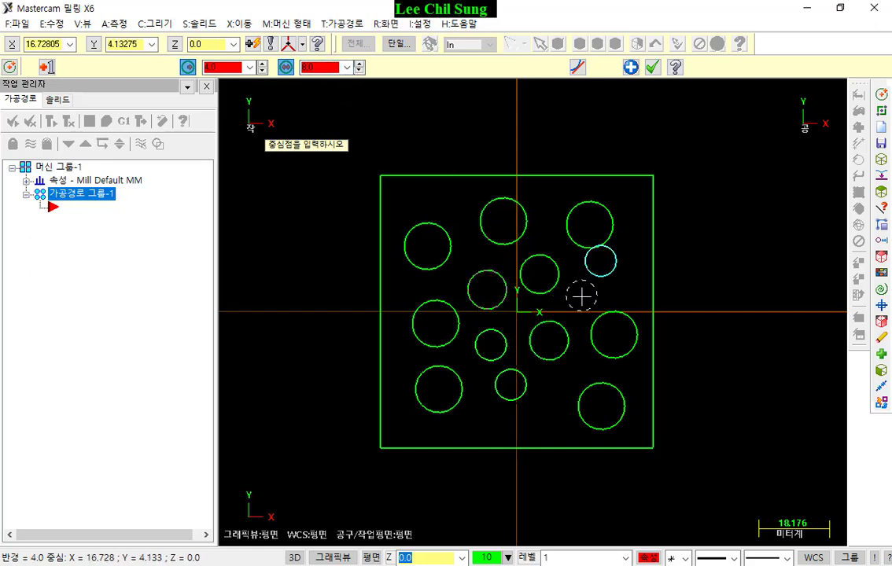
pyautogui.click(444, 202)
pyautogui.click(546, 411)
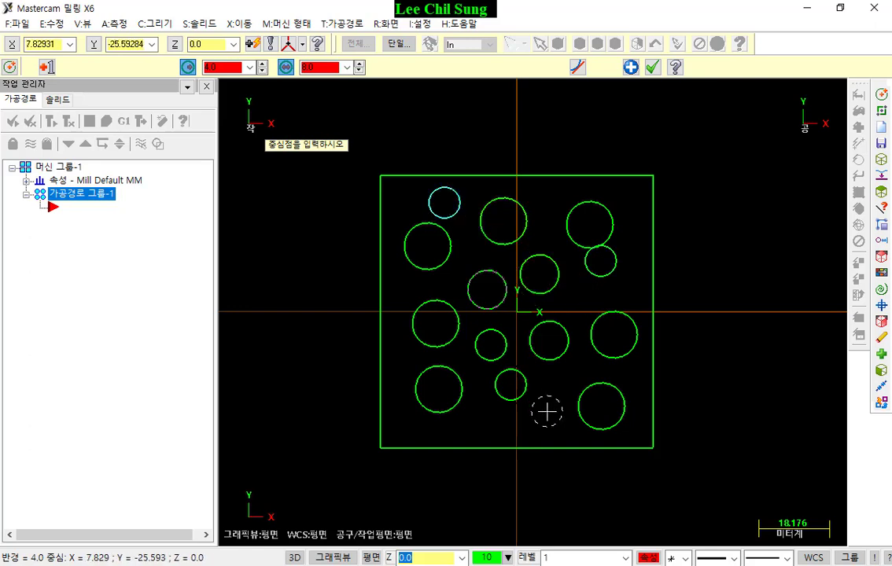
pyautogui.click(652, 67)
pyautogui.scroll(2, 659, 303)
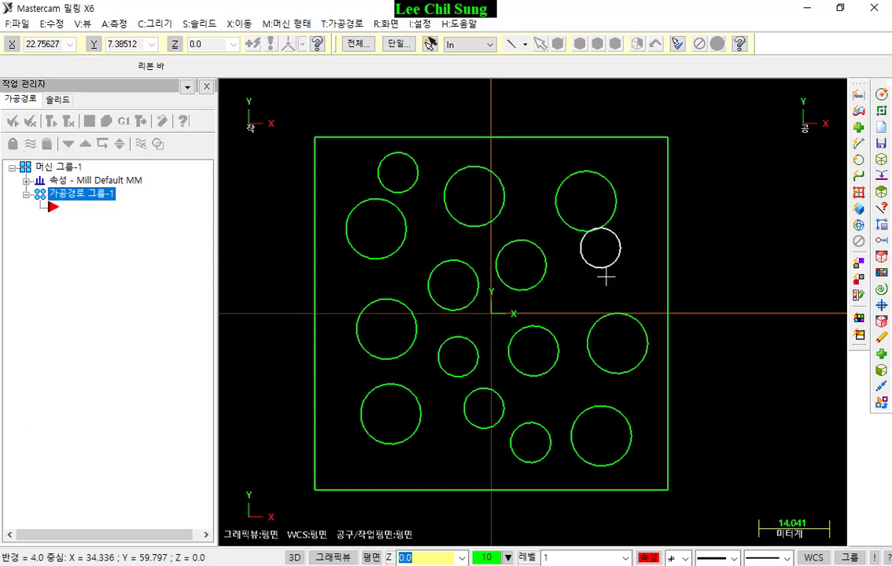
pyautogui.scroll(-2, 663, 244)
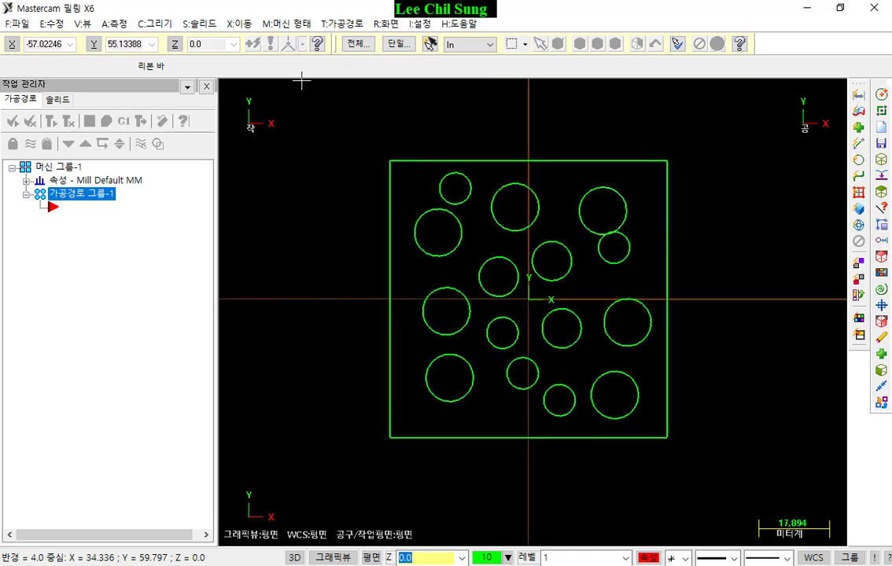
pyautogui.click(342, 24)
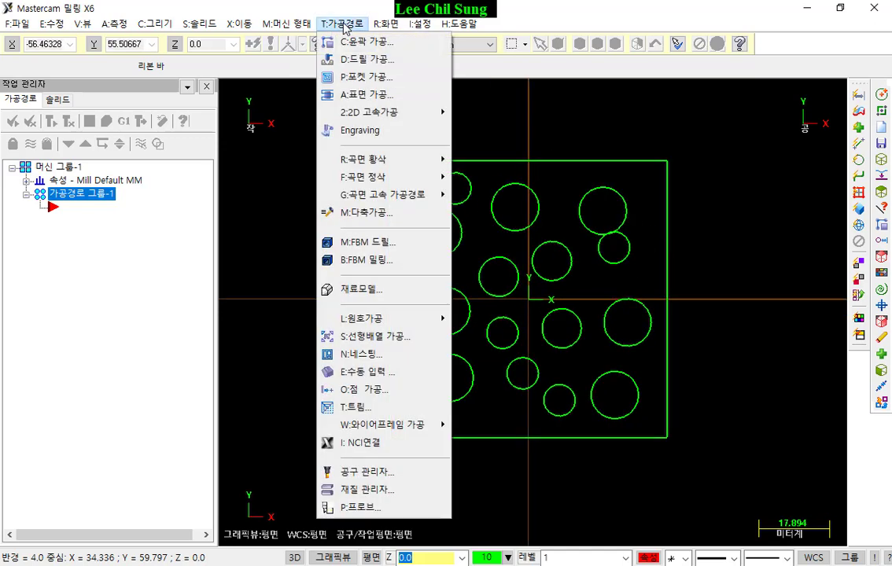
pyautogui.click(368, 61)
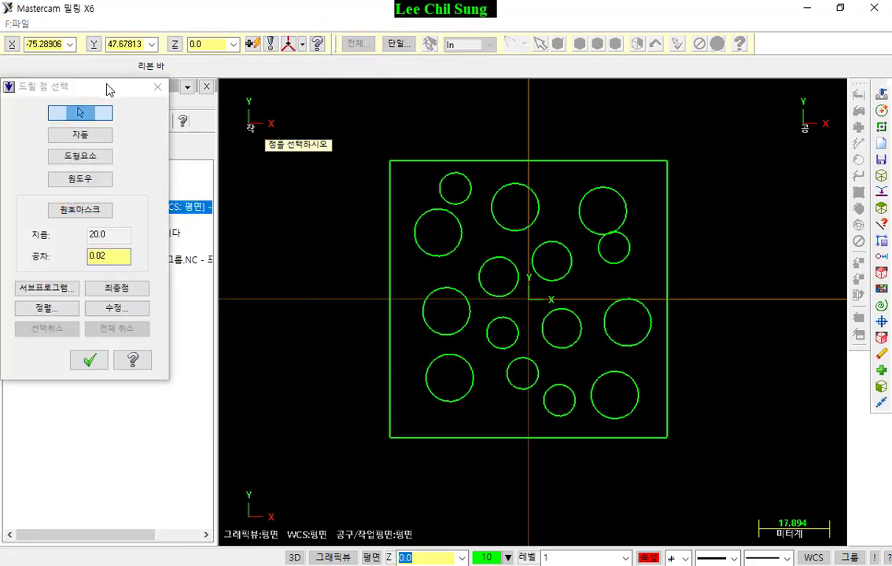
pyautogui.moveTo(111, 87); pyautogui.dragTo(220, 197)
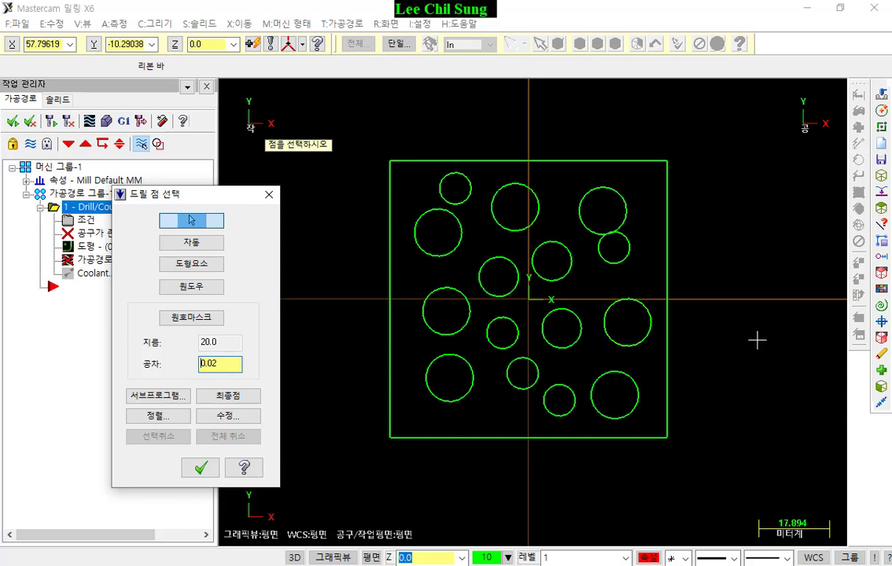
pyautogui.click(203, 468)
pyautogui.scroll(-2, 366, 303)
pyautogui.scroll(2, 338, 291)
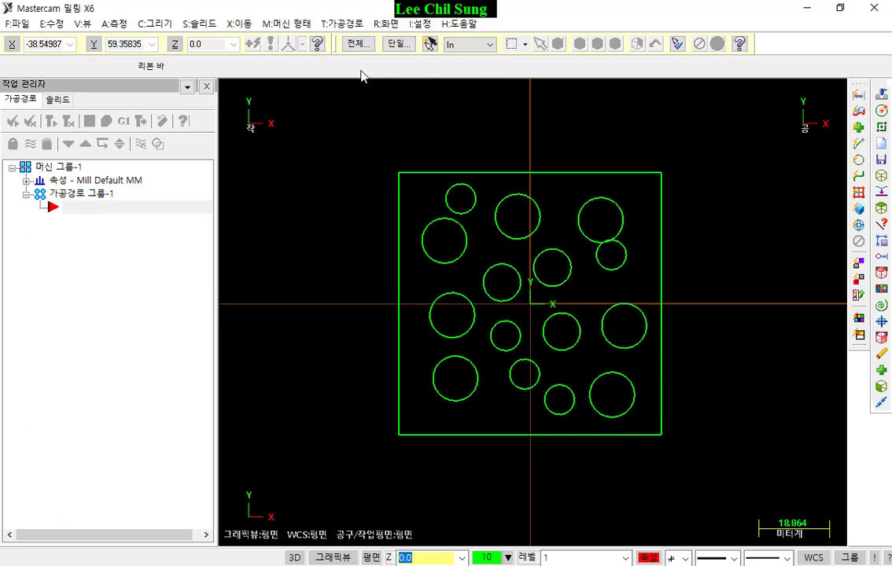
# Start creating points at small arcs and window-select all the hole circles inside the square.
pyautogui.click(158, 24)
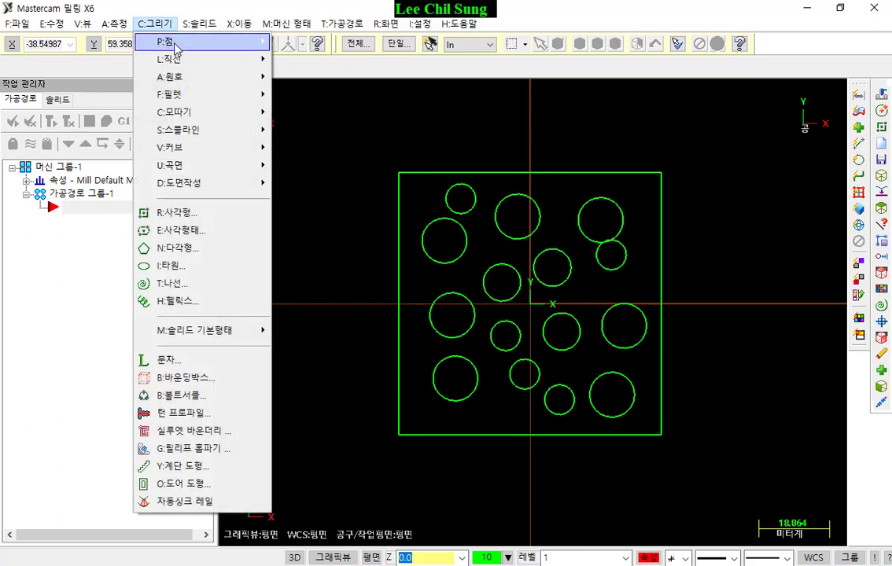
pyautogui.moveTo(172, 41)
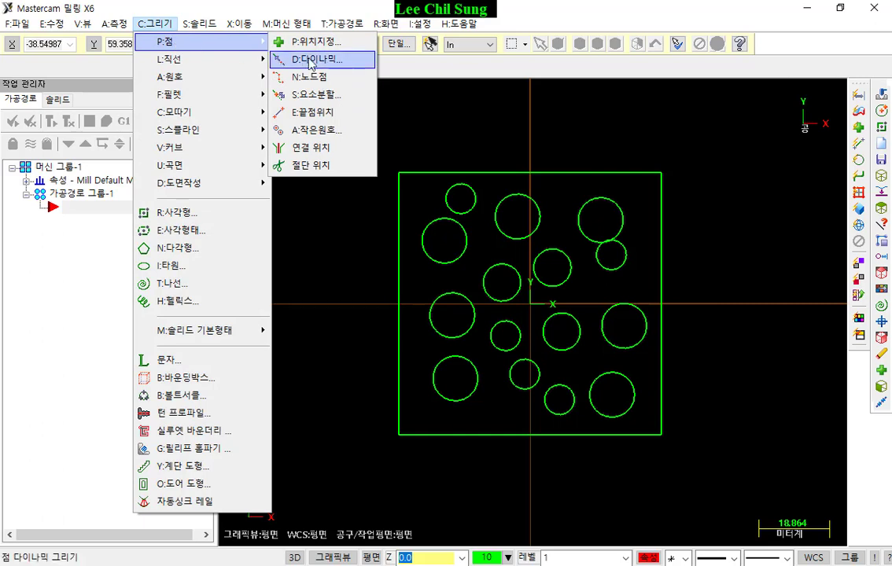
pyautogui.click(327, 131)
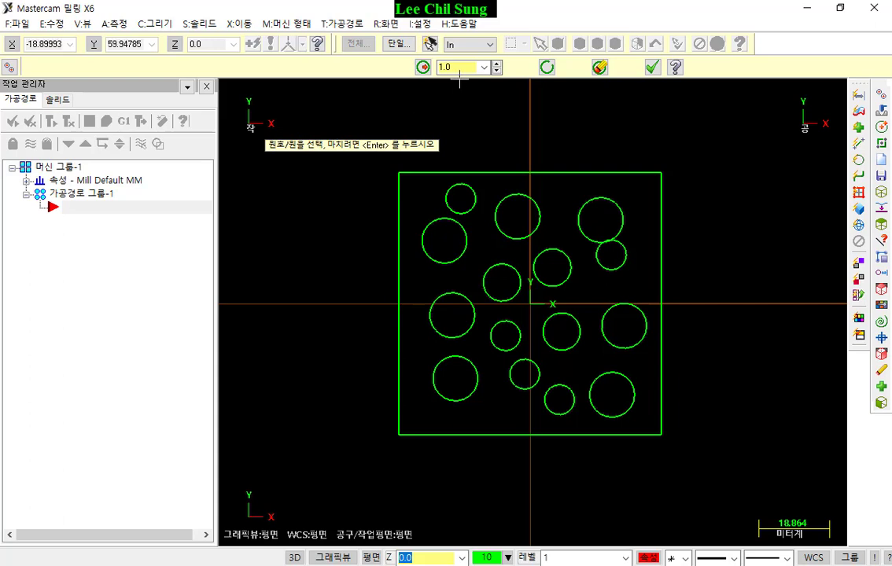
pyautogui.scroll(-2, 660, 275)
pyautogui.moveTo(673, 168); pyautogui.dragTo(401, 466)
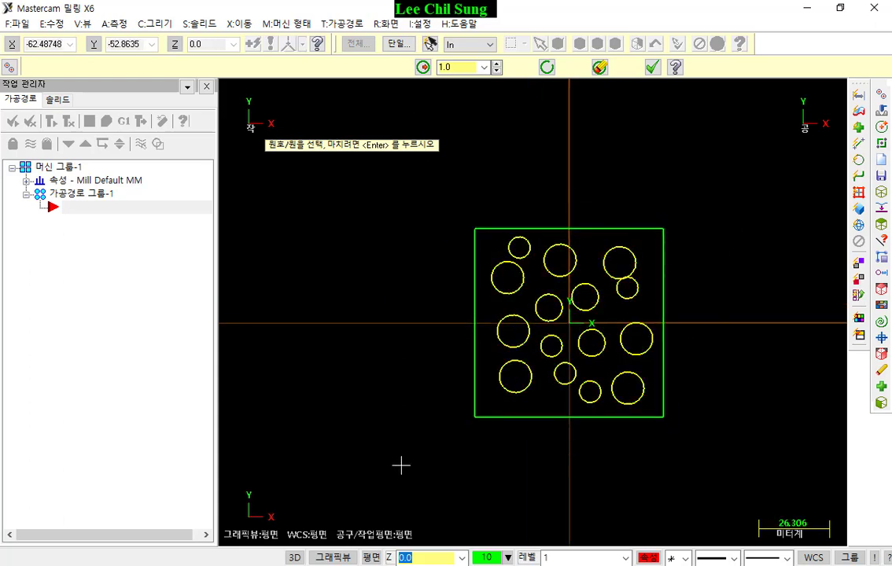
pyautogui.scroll(2, 743, 341)
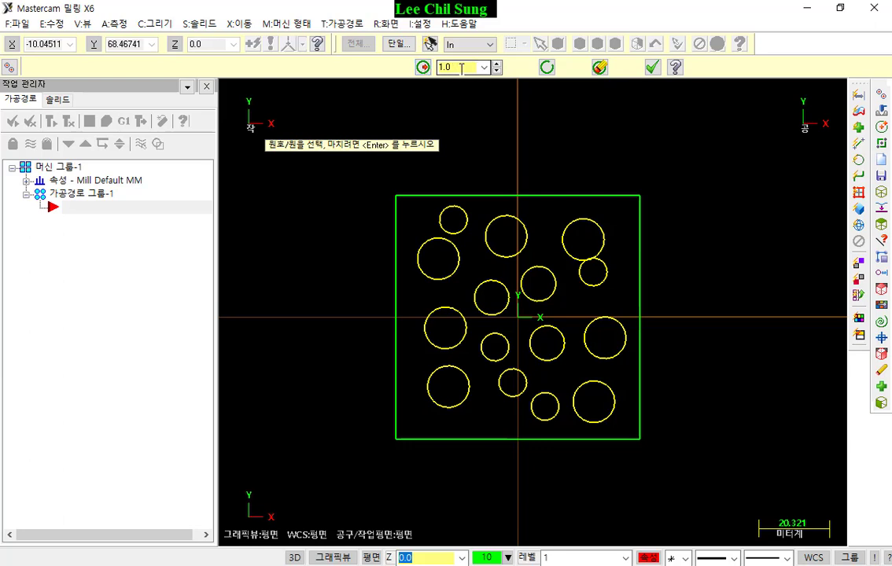
# Set the maximum arc radius to 7 and create centre points on the selected circles.
pyautogui.click(462, 67)
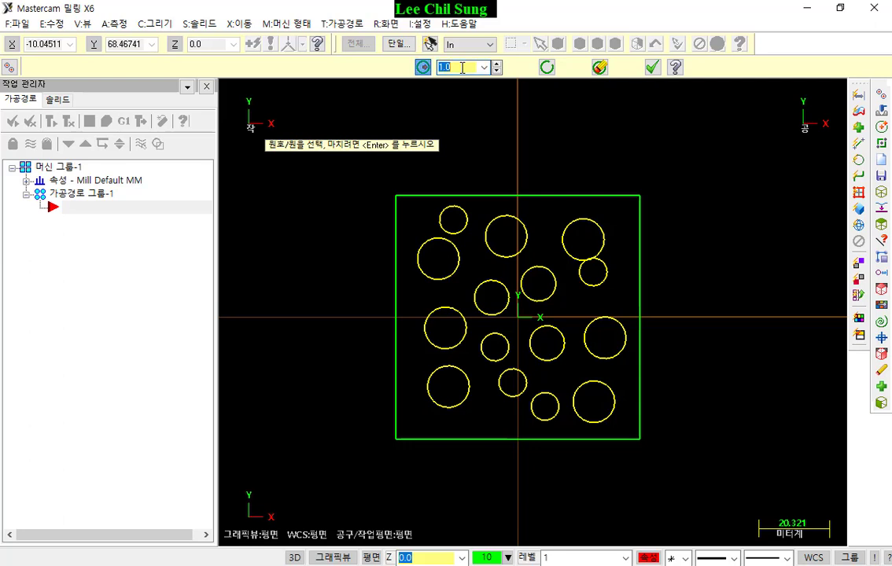
pyautogui.write('7')
pyautogui.press('Return')
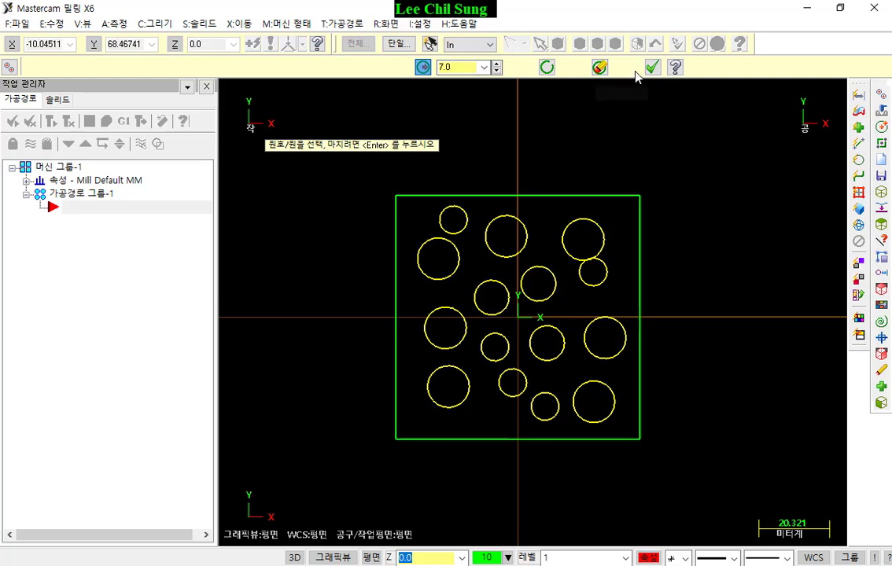
pyautogui.scroll(-2, 519, 240)
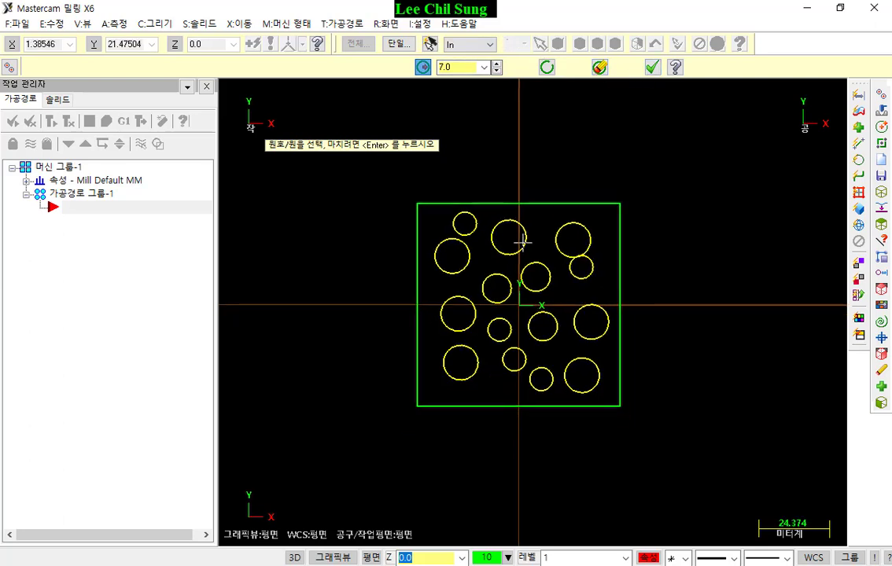
pyautogui.scroll(1, 519, 244)
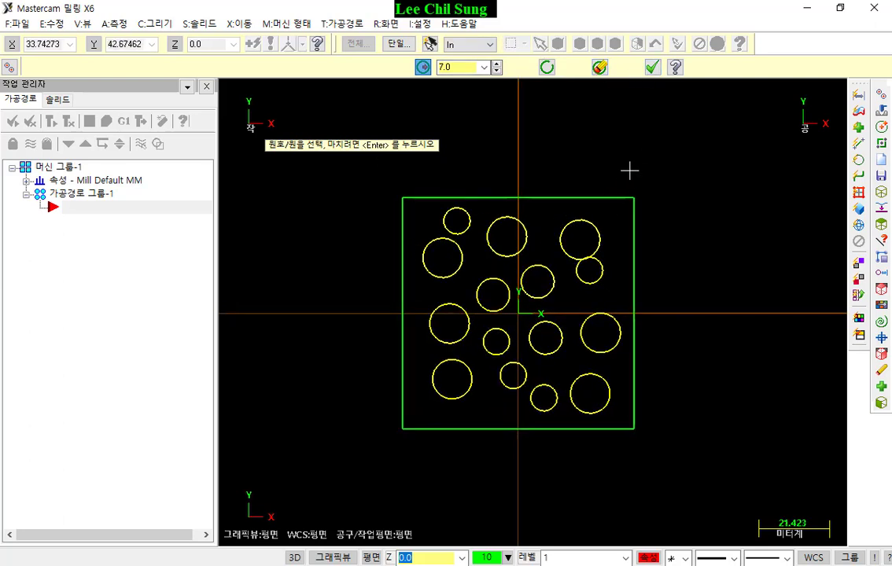
pyautogui.scroll(-1, 640, 156)
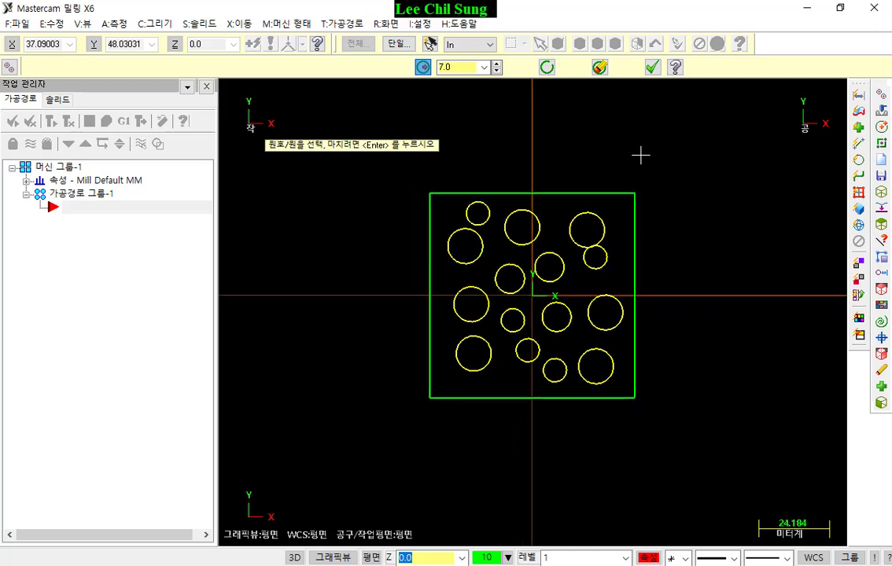
pyautogui.click(653, 68)
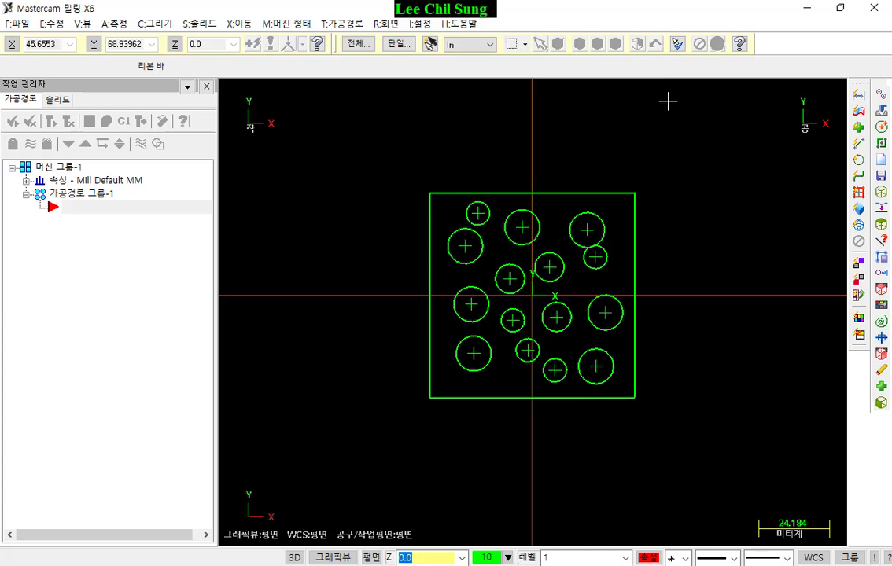
# Try automatic drill point selection, using the upper-left 8 mm hole first, the 12 mm hole below it second, and the lower-right 12 mm hole last.
pyautogui.scroll(2, 567, 289)
pyautogui.scroll(1, 661, 340)
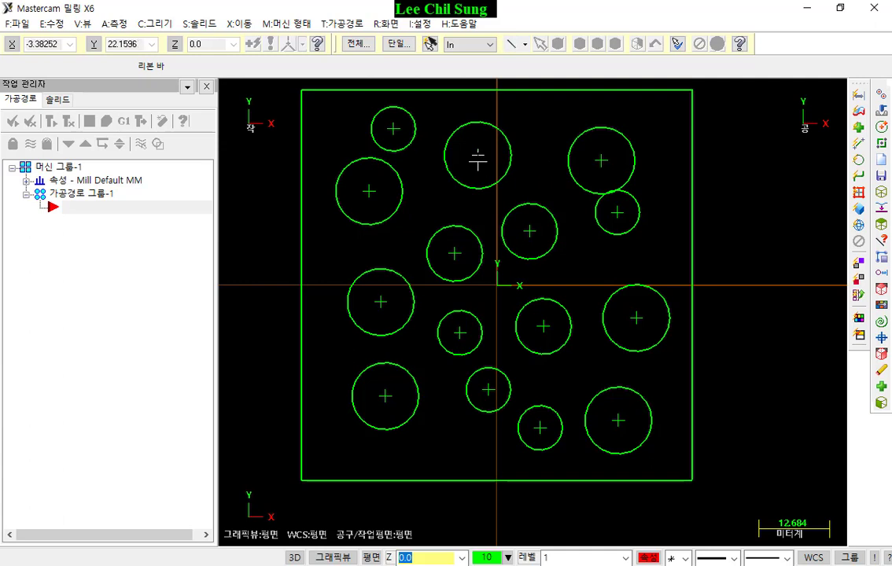
pyautogui.scroll(-1, 584, 359)
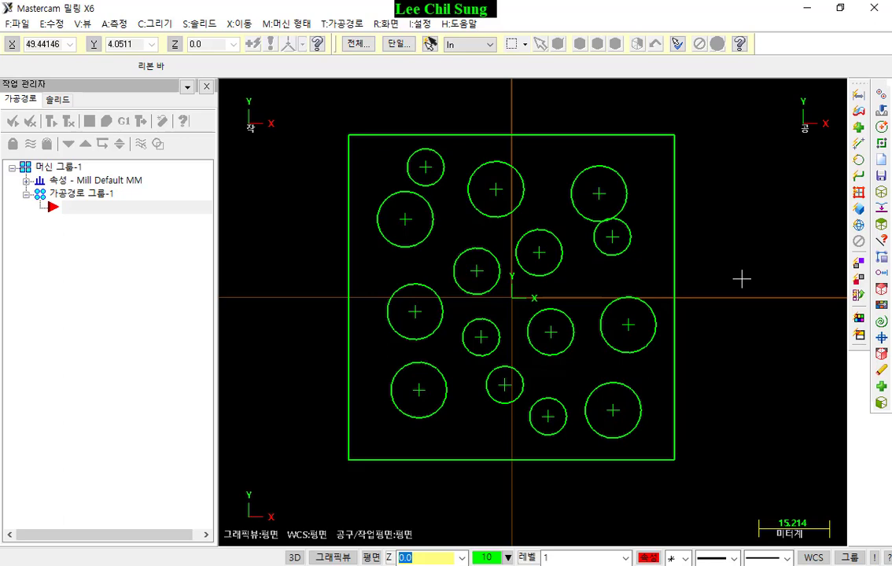
pyautogui.scroll(-2, 656, 207)
pyautogui.scroll(2, 706, 290)
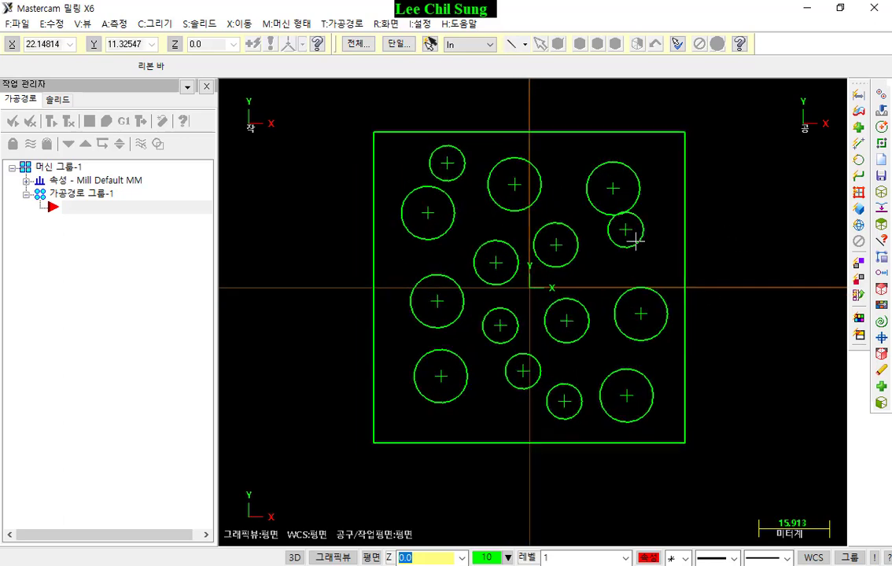
pyautogui.scroll(1, 636, 240)
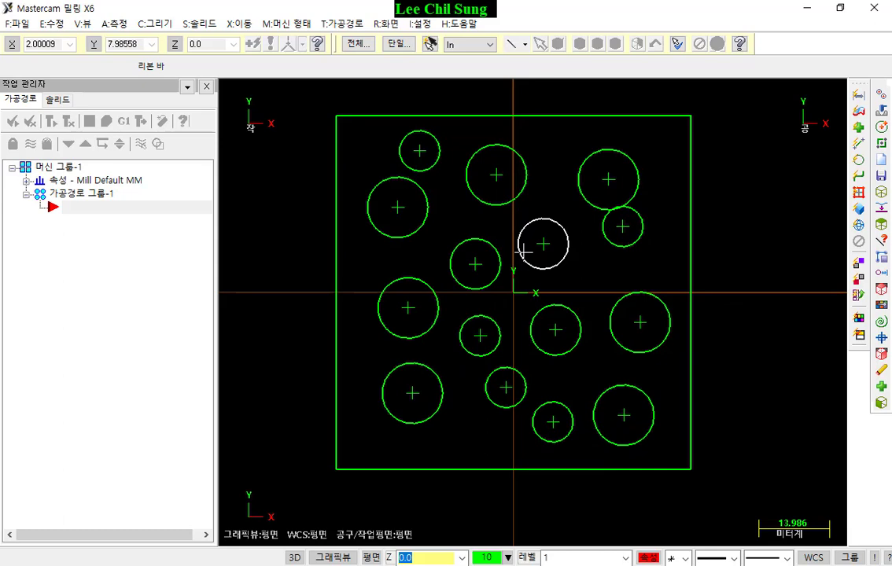
pyautogui.click(354, 24)
pyautogui.click(367, 59)
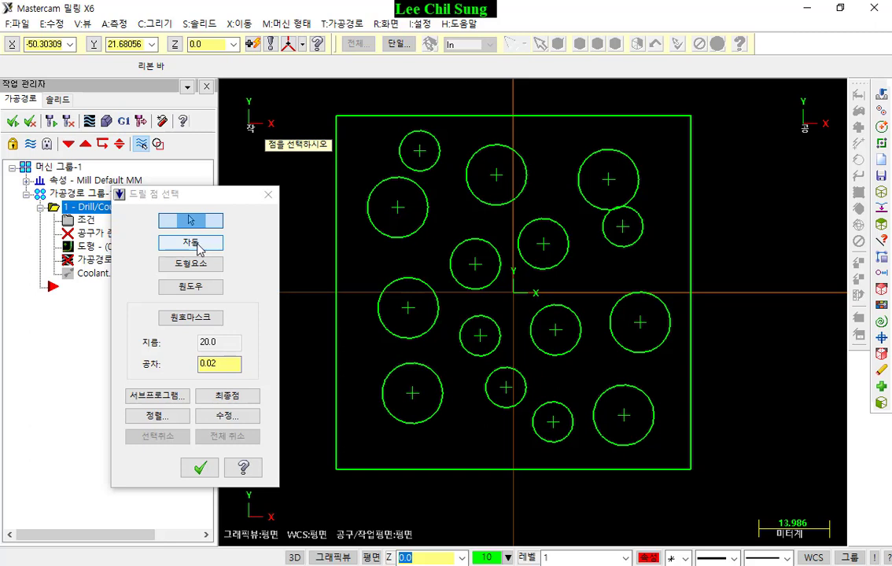
pyautogui.click(199, 247)
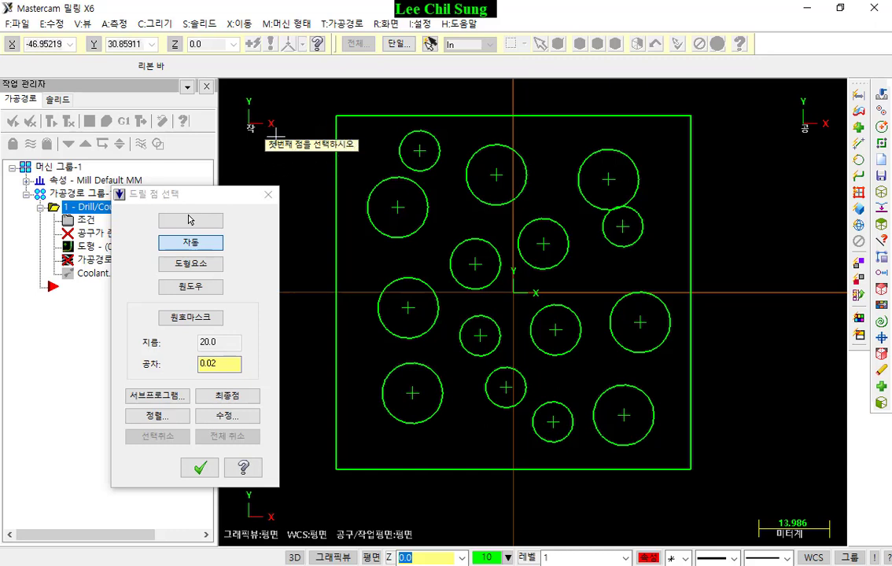
pyautogui.click(421, 149)
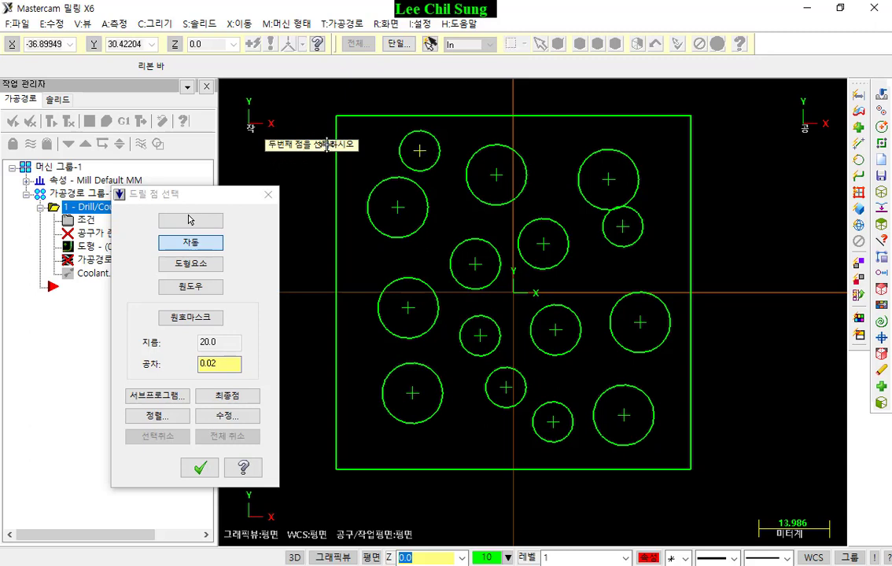
pyautogui.click(397, 206)
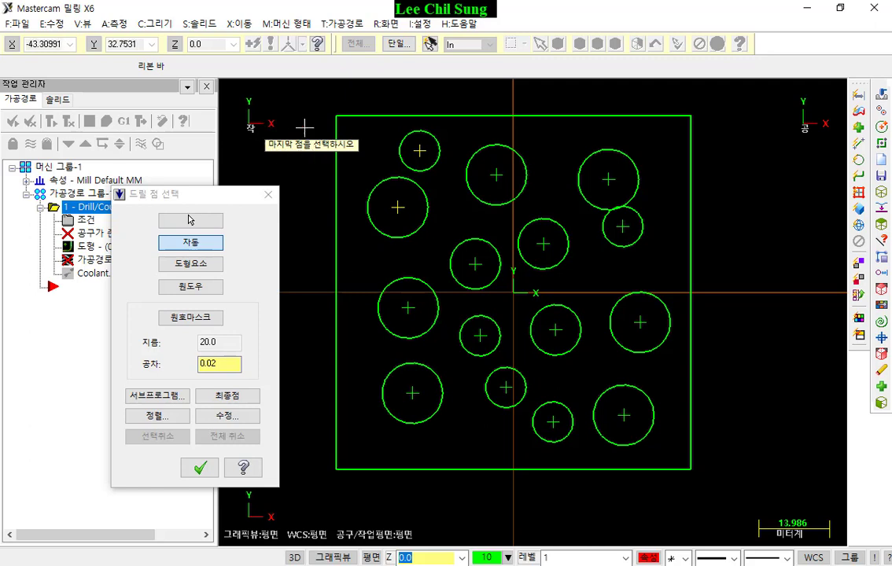
pyautogui.click(624, 415)
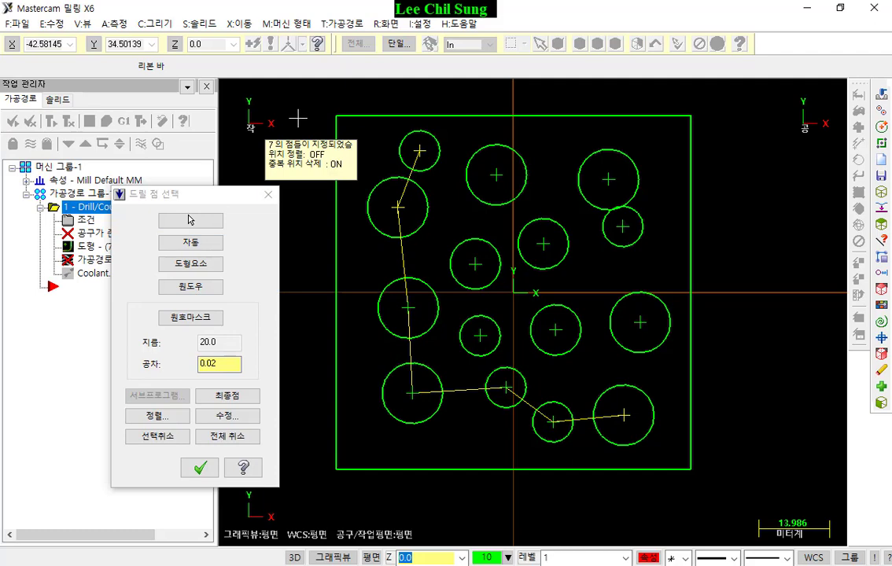
pyautogui.press('Escape')
# Draw a NURBS ellipse to the right of the square, with an X radius of about 27.6 and a Y radius of about 10.6.
pyautogui.scroll(-3, 344, 353)
pyautogui.scroll(1, 692, 369)
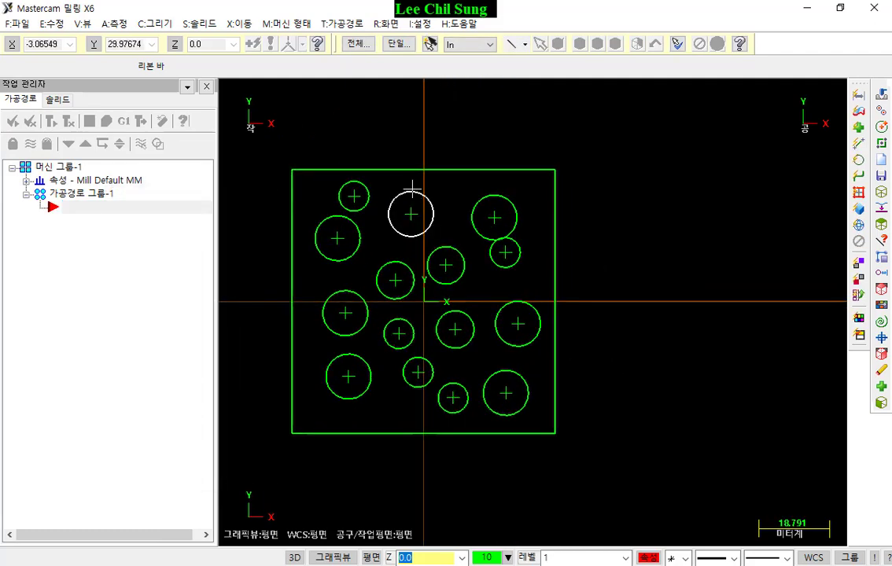
pyautogui.click(154, 24)
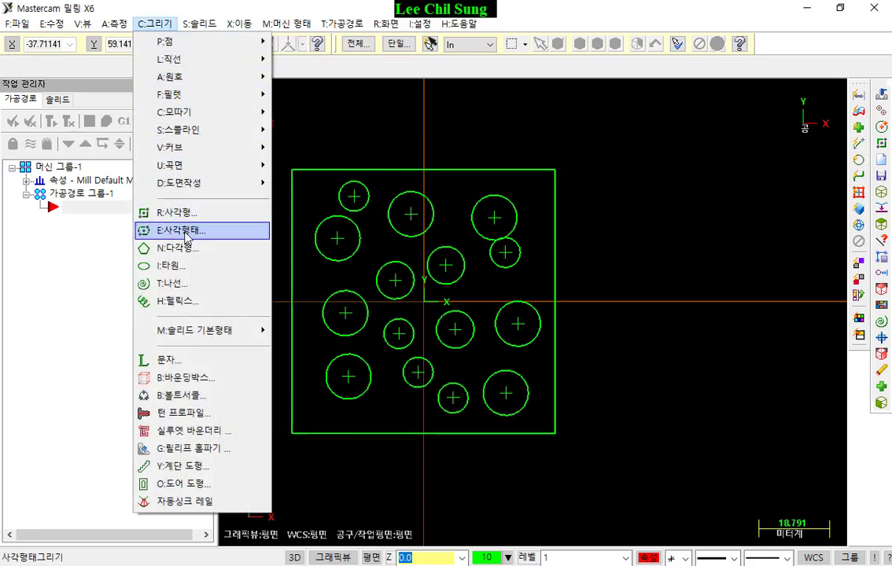
pyautogui.click(196, 266)
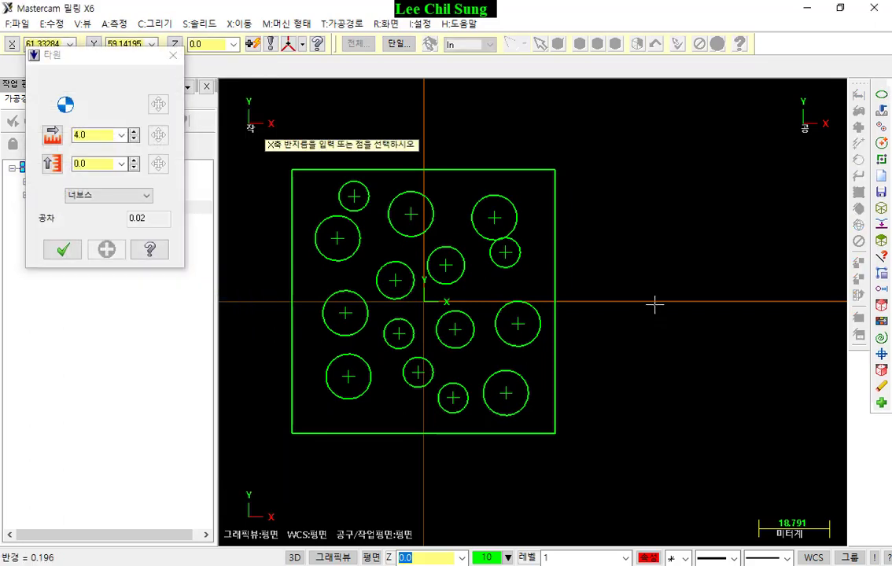
pyautogui.click(759, 303)
pyautogui.click(666, 265)
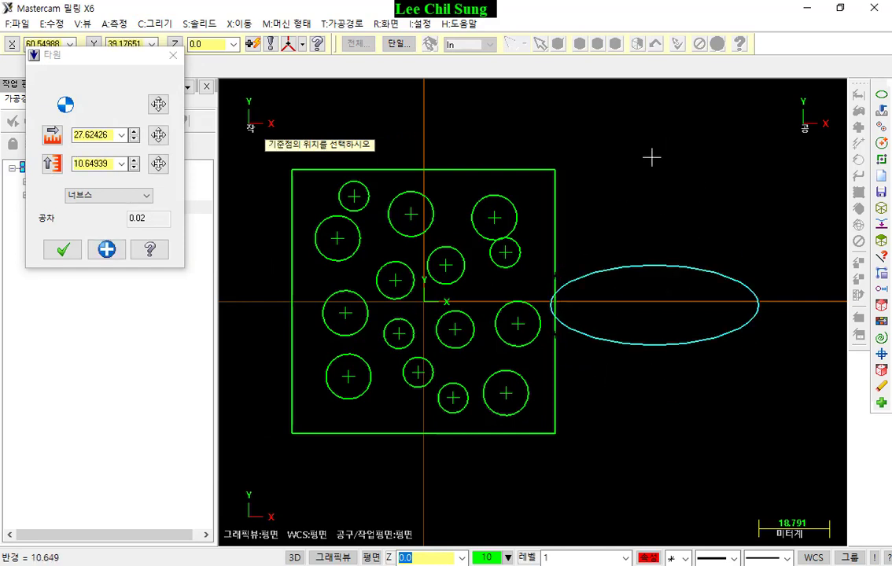
pyautogui.scroll(-6, 638, 247)
pyautogui.scroll(5, 731, 277)
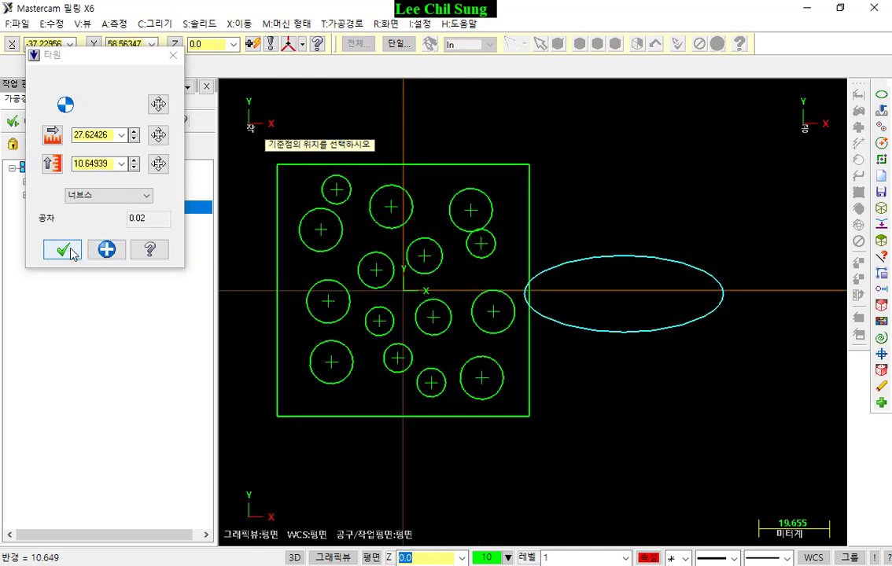
# Move the ellipse's base point farther right so it sits clear of the square, and finish the ellipse.
pyautogui.click(158, 106)
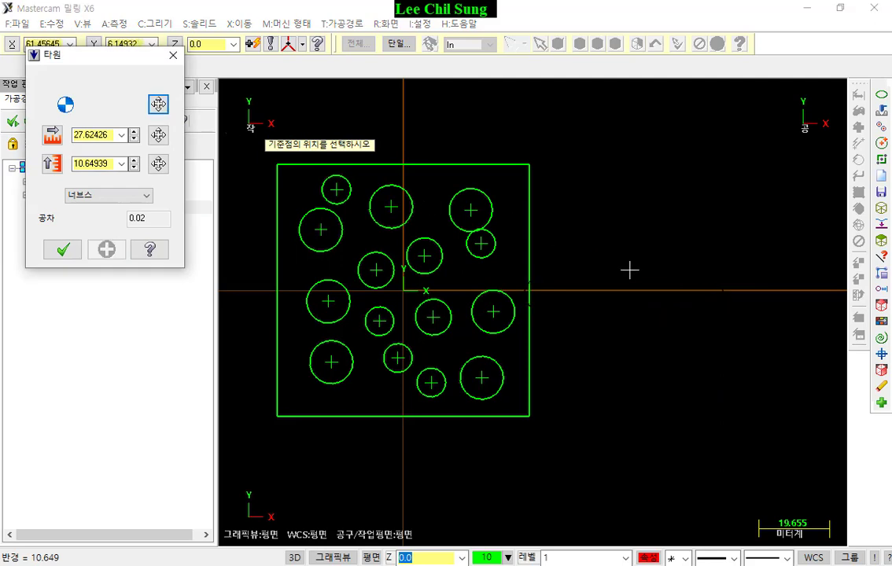
pyautogui.click(716, 303)
pyautogui.scroll(-1, 284, 242)
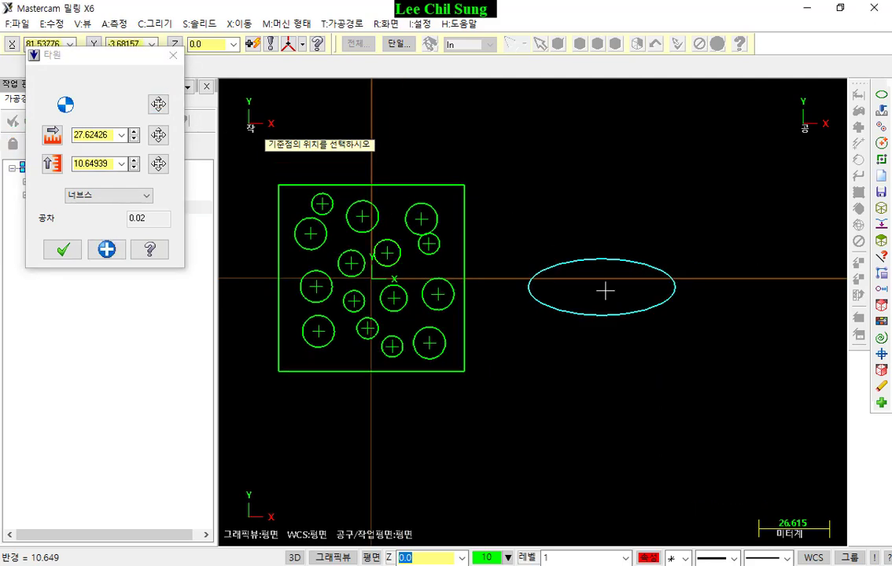
pyautogui.click(63, 249)
pyautogui.scroll(5, 653, 309)
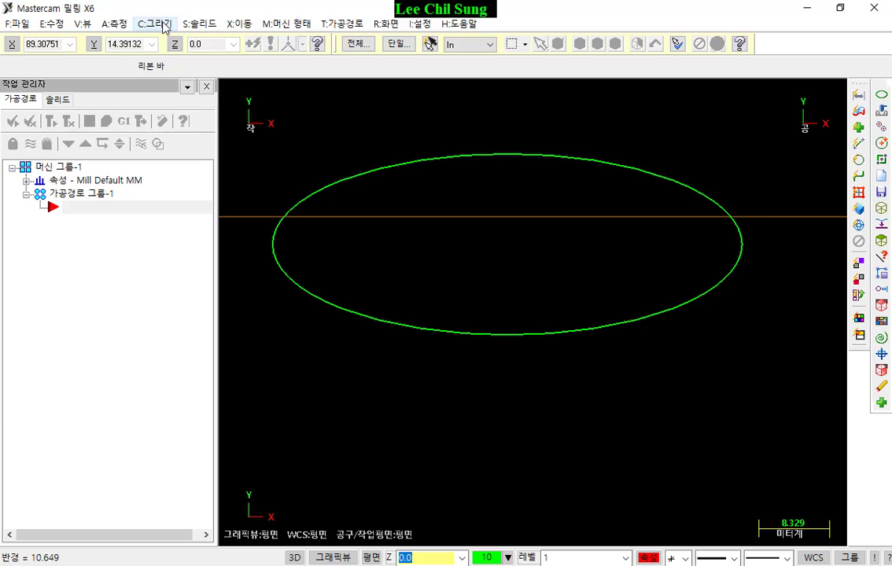
# Start creating segment points on the ellipse and divide it into 50 points.
pyautogui.click(52, 24)
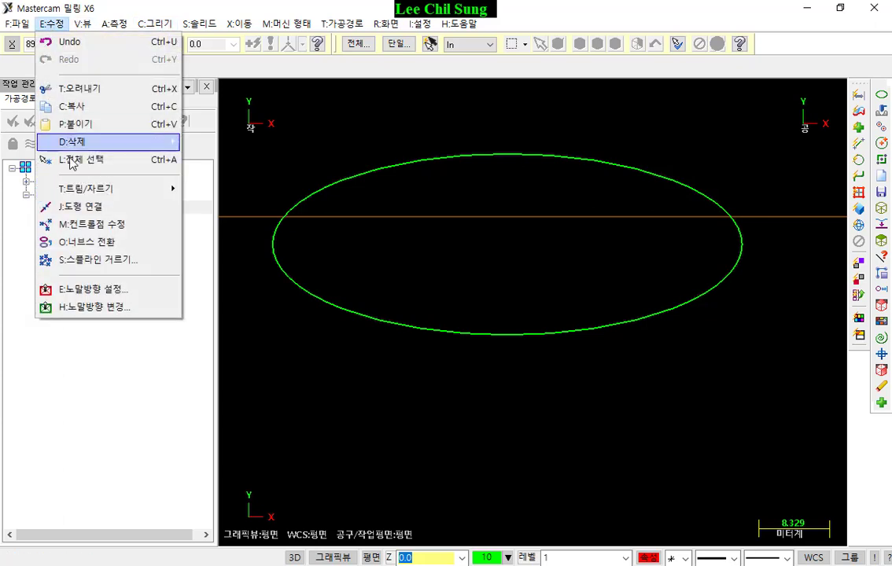
pyautogui.moveTo(122, 188)
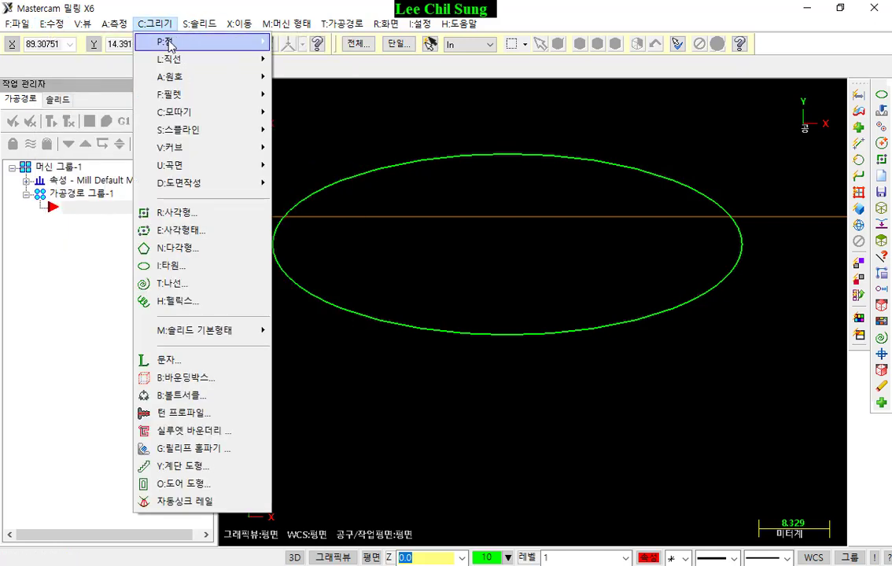
pyautogui.moveTo(173, 43)
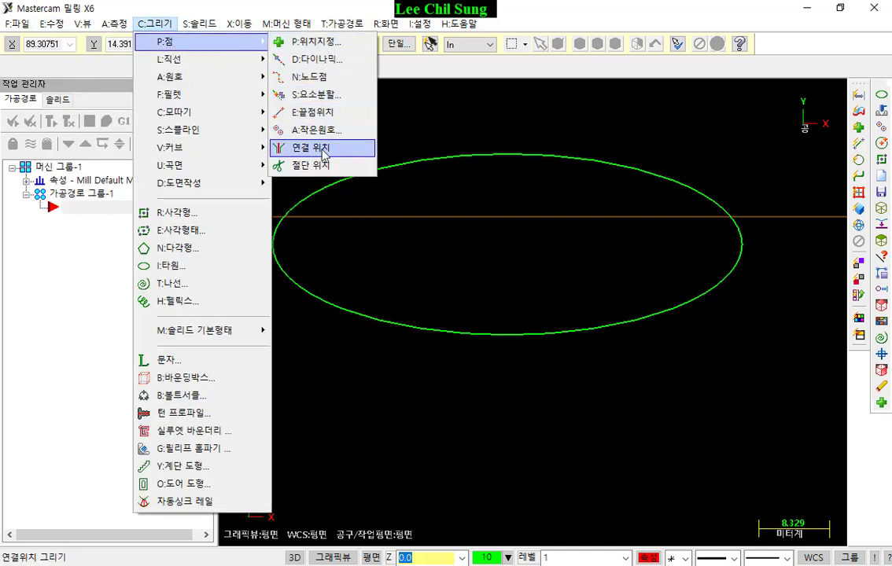
pyautogui.click(322, 97)
pyautogui.click(674, 180)
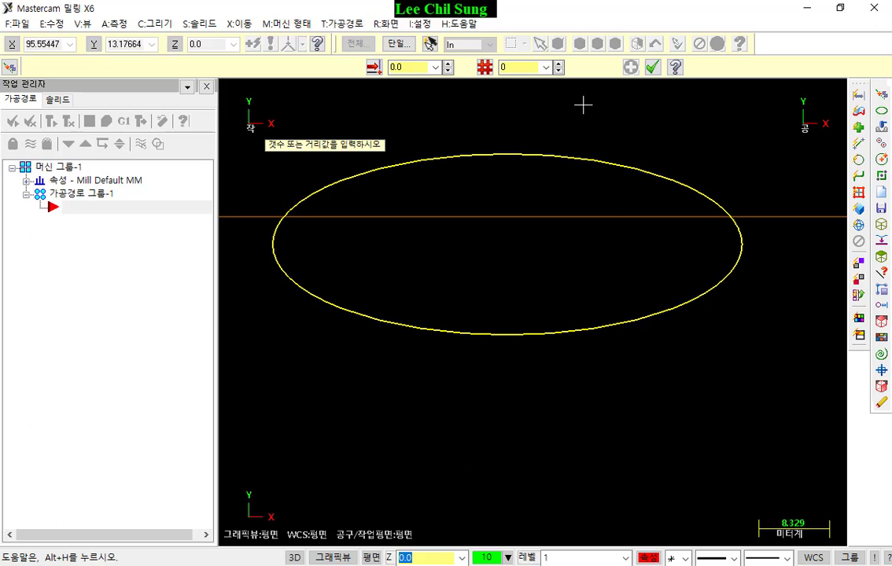
pyautogui.click(507, 67)
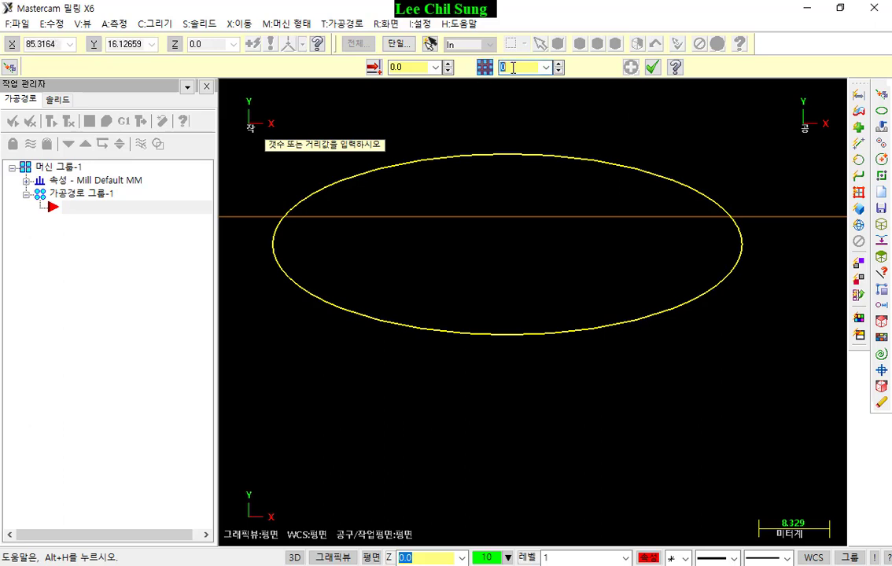
pyautogui.press('Return')
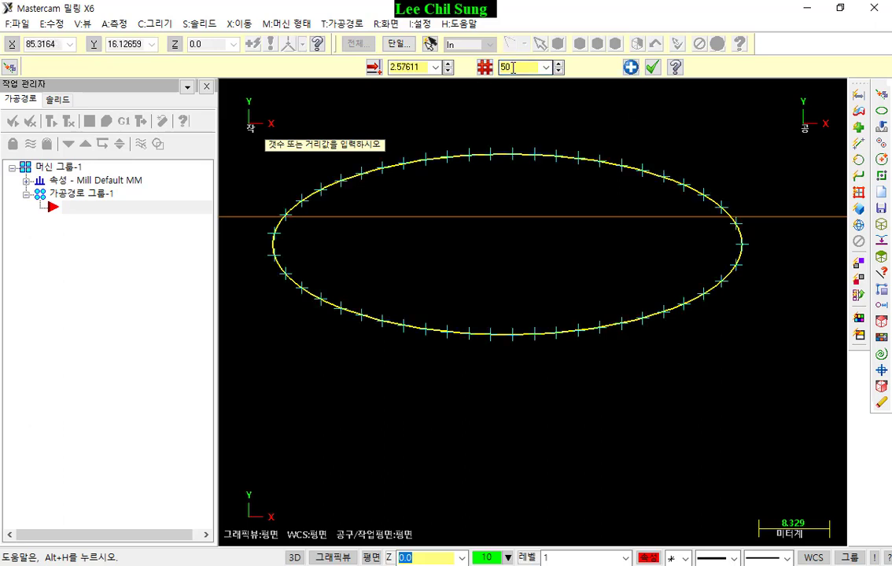
pyautogui.scroll(-4, 611, 396)
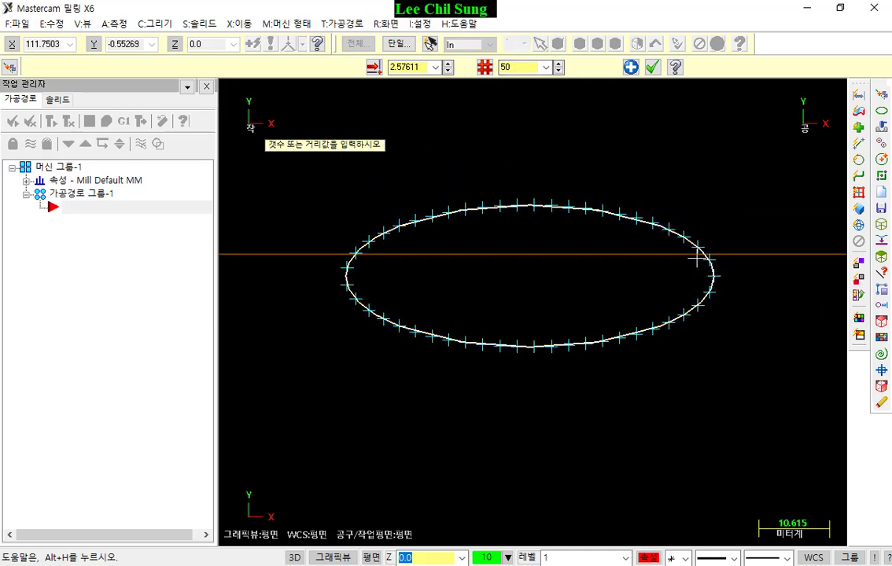
pyautogui.scroll(2, 513, 256)
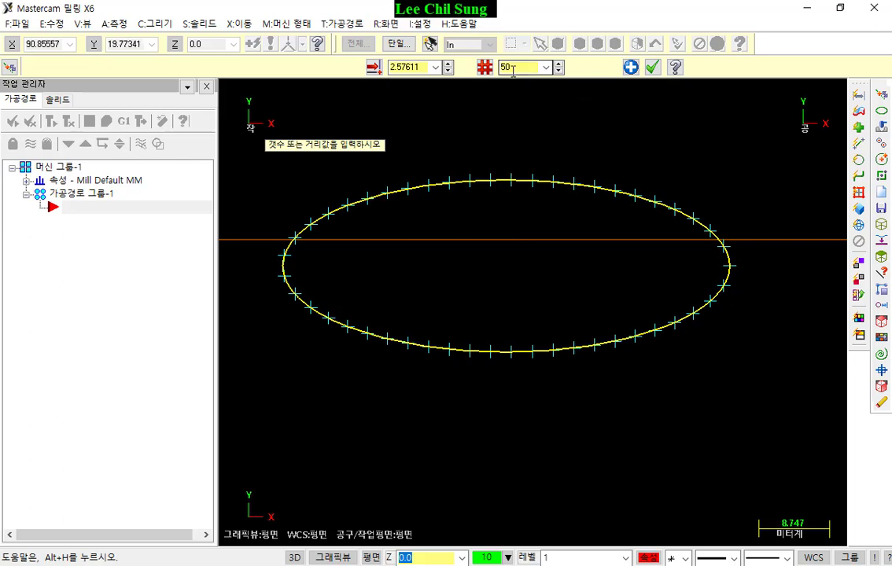
# Try spacing the ellipse's segment points by a distance of 2.5, and inspect the spacing where the points meet at its right end.
pyautogui.click(413, 67)
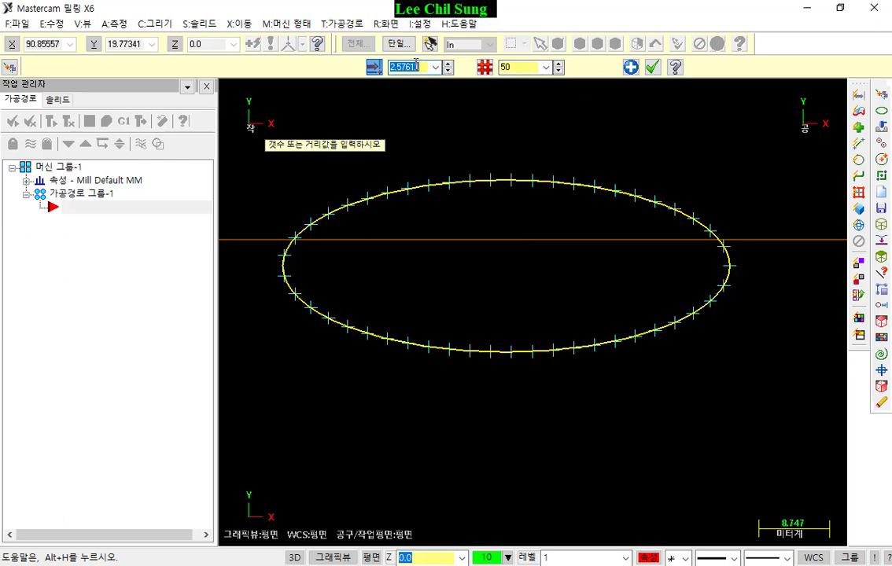
pyautogui.write('2.5')
pyautogui.press('Return')
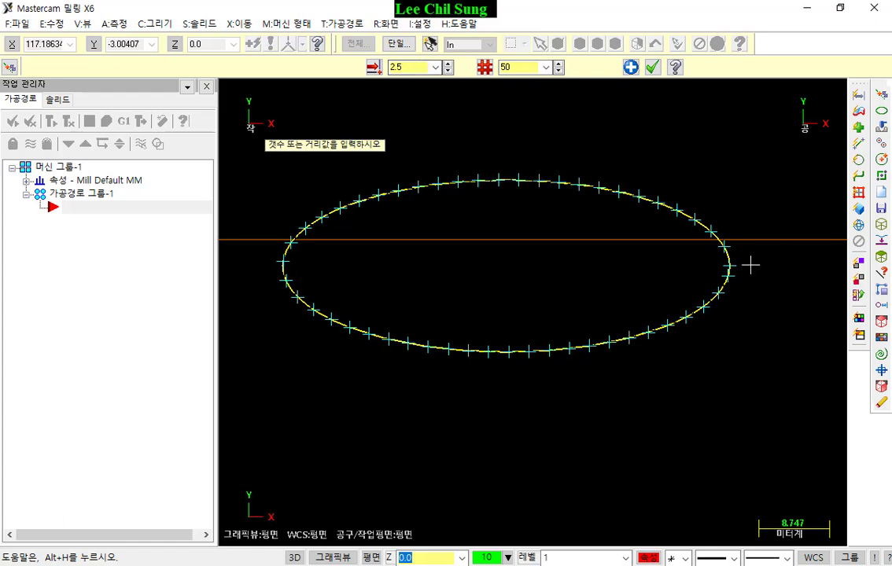
pyautogui.scroll(4, 749, 267)
pyautogui.scroll(4, 748, 279)
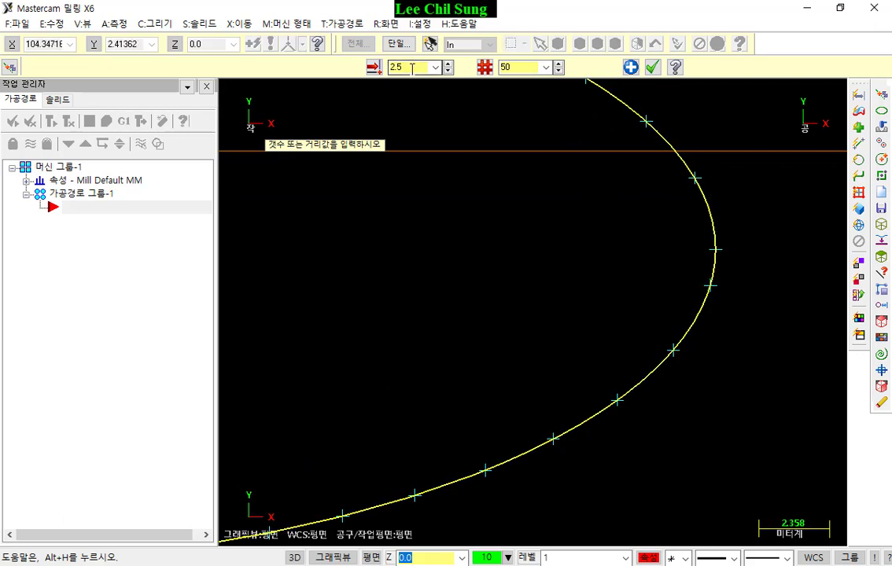
# Set the number of segment points to 40 and create them along the ellipse.
pyautogui.doubleClick(524, 67)
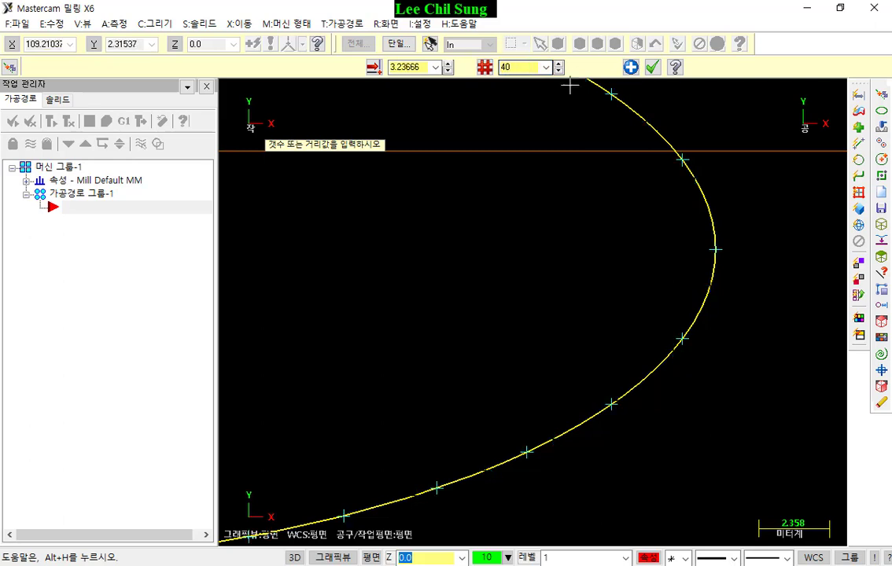
pyautogui.scroll(-2, 759, 255)
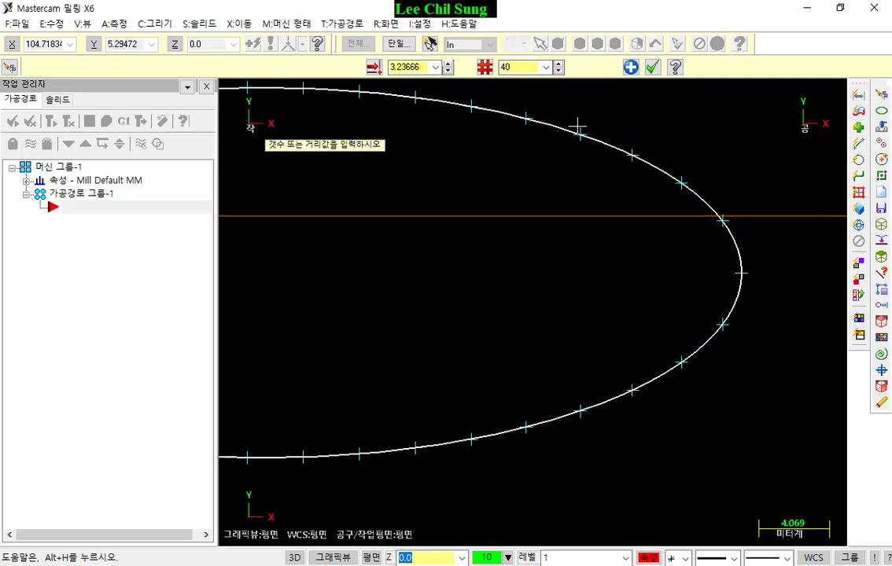
pyautogui.click(652, 67)
pyautogui.scroll(-2, 767, 378)
pyautogui.scroll(-2, 770, 393)
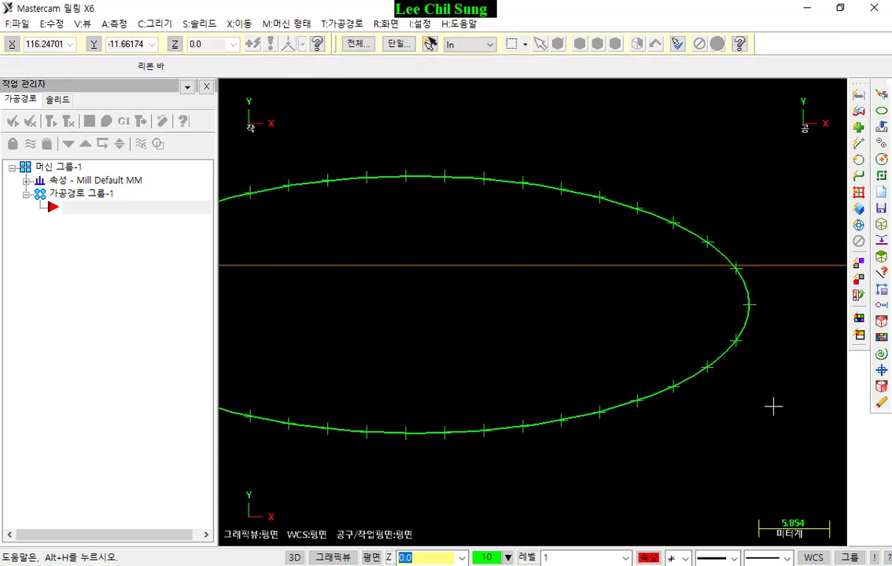
pyautogui.scroll(-2, 734, 330)
pyautogui.scroll(1, 727, 385)
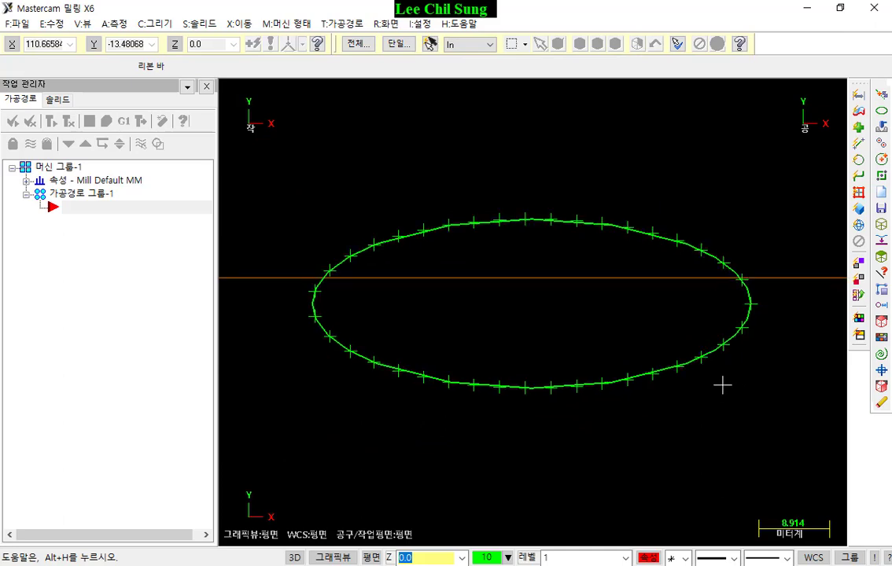
# Start a drill toolpath with automatic point selection, using the ellipse's rightmost point first, the point above it second, and the point below it last.
pyautogui.click(342, 23)
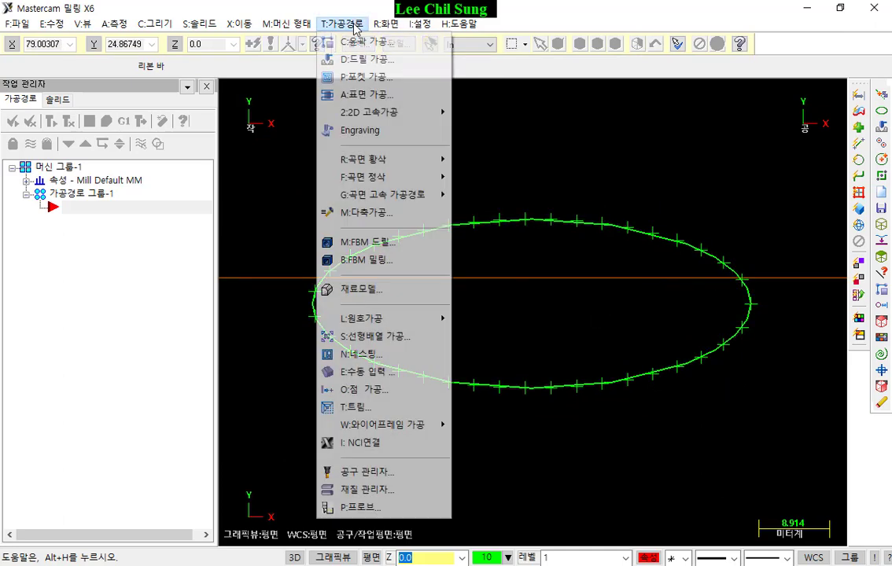
pyautogui.click(368, 60)
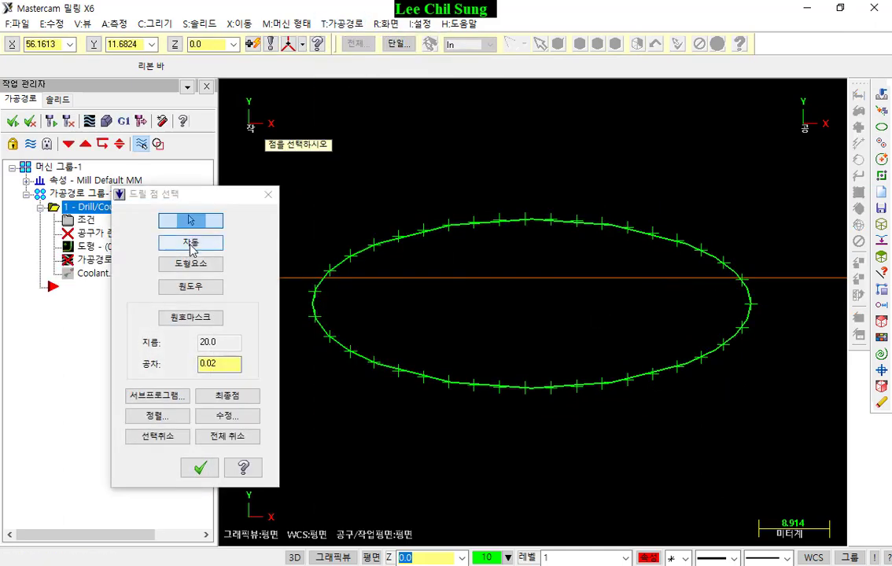
pyautogui.click(205, 242)
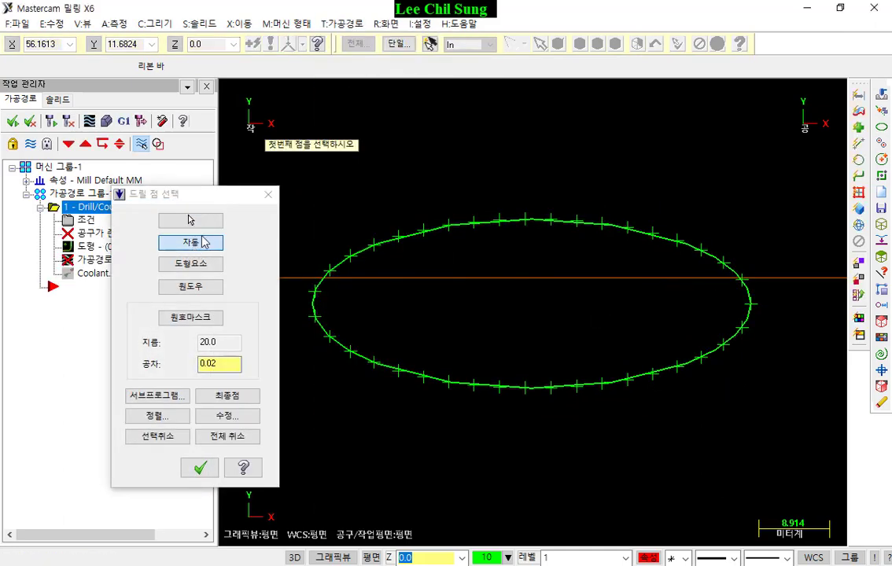
pyautogui.click(753, 303)
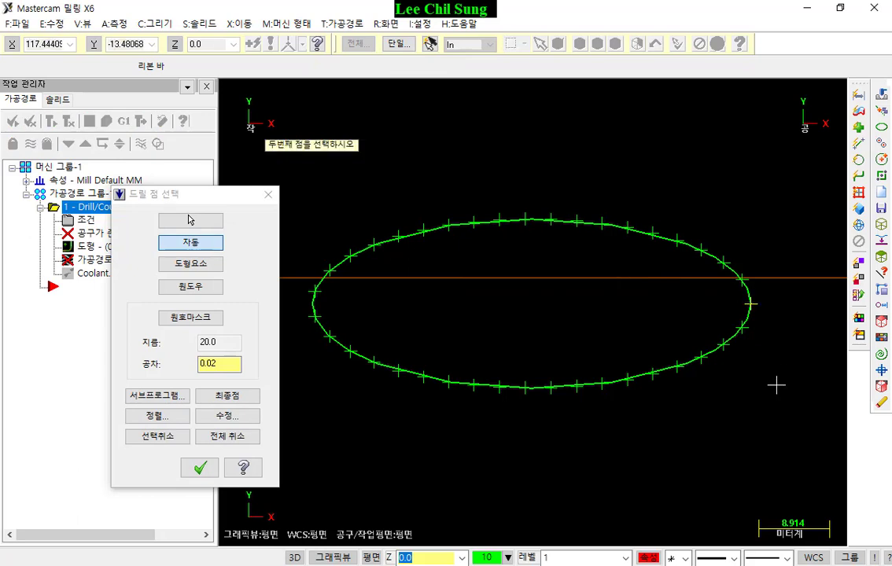
pyautogui.click(742, 278)
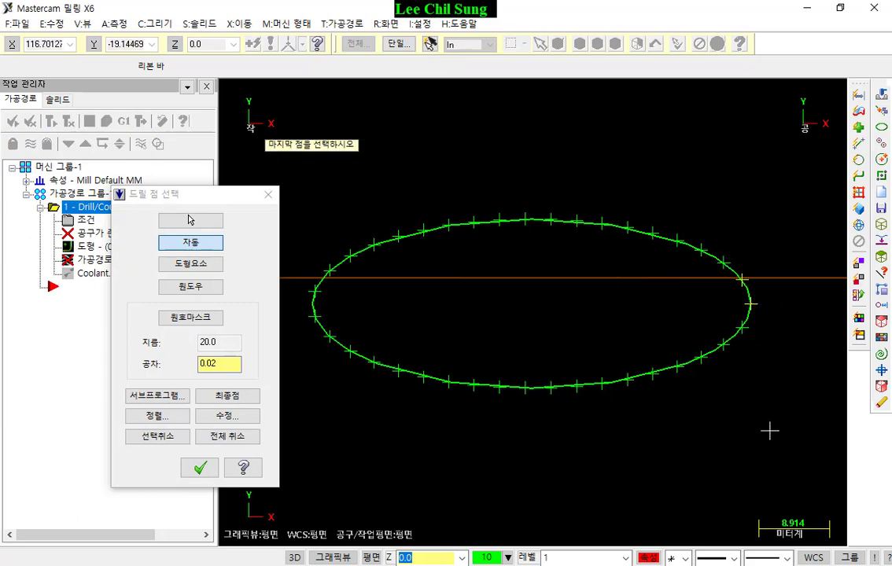
pyautogui.click(746, 329)
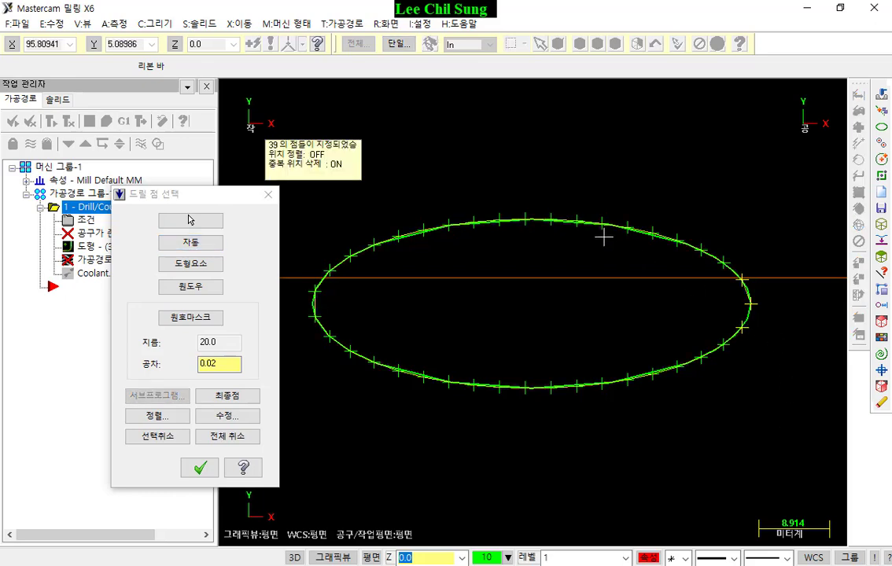
# Accept the drill points around the ellipse and generate the simple drill toolpath with the 10 mm drill.
pyautogui.moveTo(605, 227); pyautogui.dragTo(603, 137, button='middle')
pyautogui.scroll(2, 727, 296)
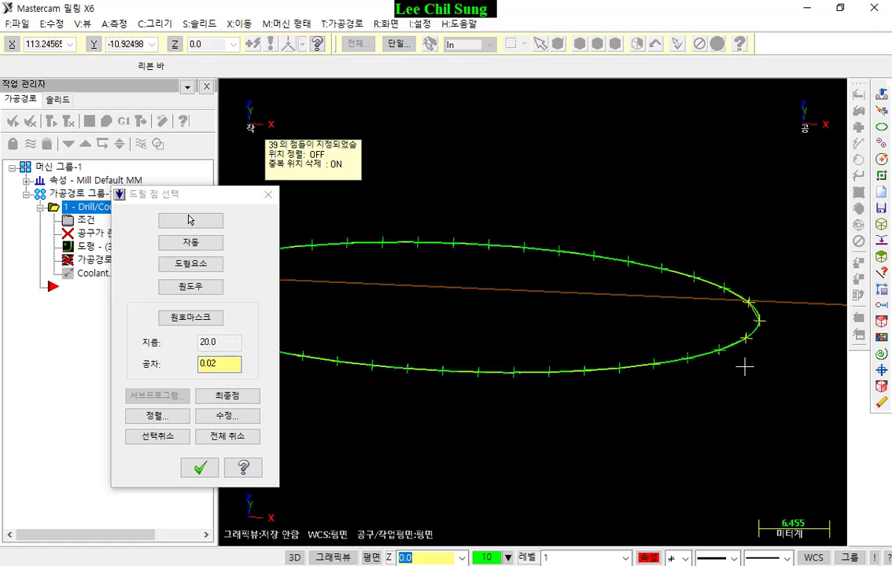
pyautogui.scroll(2, 739, 358)
pyautogui.scroll(-3, 759, 297)
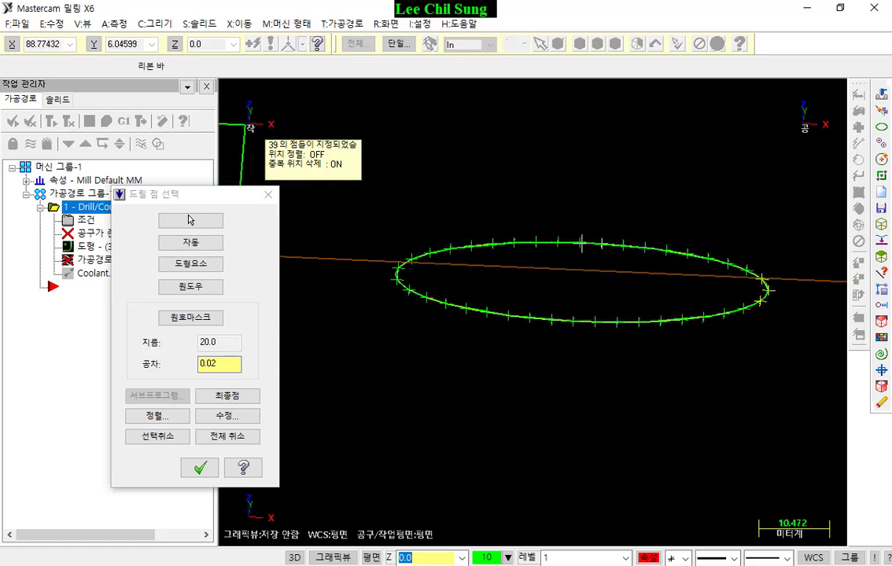
pyautogui.moveTo(337, 172); pyautogui.dragTo(379, 198, button='middle')
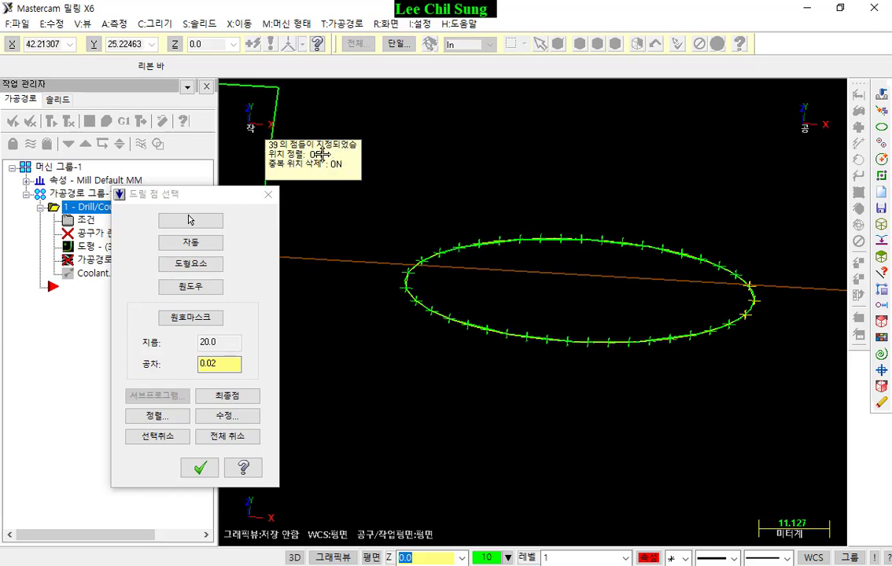
pyautogui.click(200, 468)
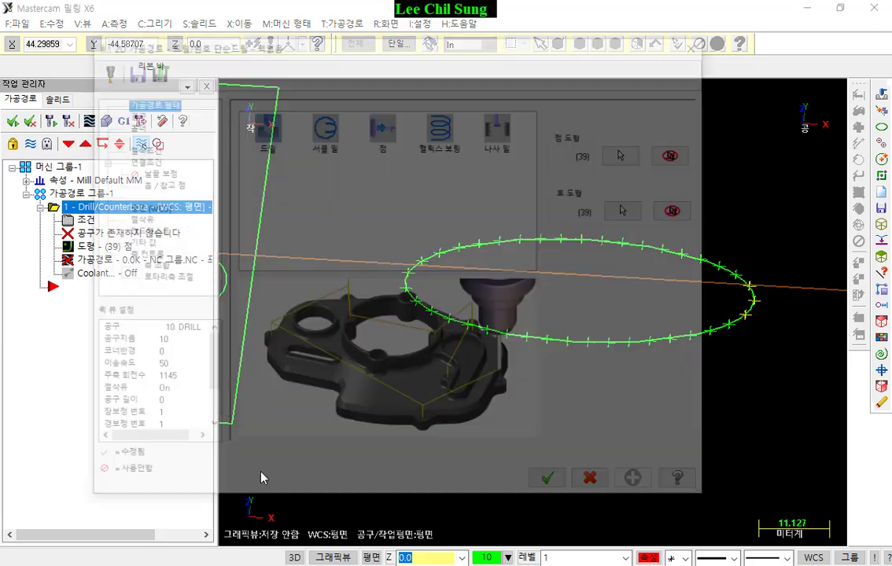
pyautogui.click(543, 488)
pyautogui.scroll(4, 798, 373)
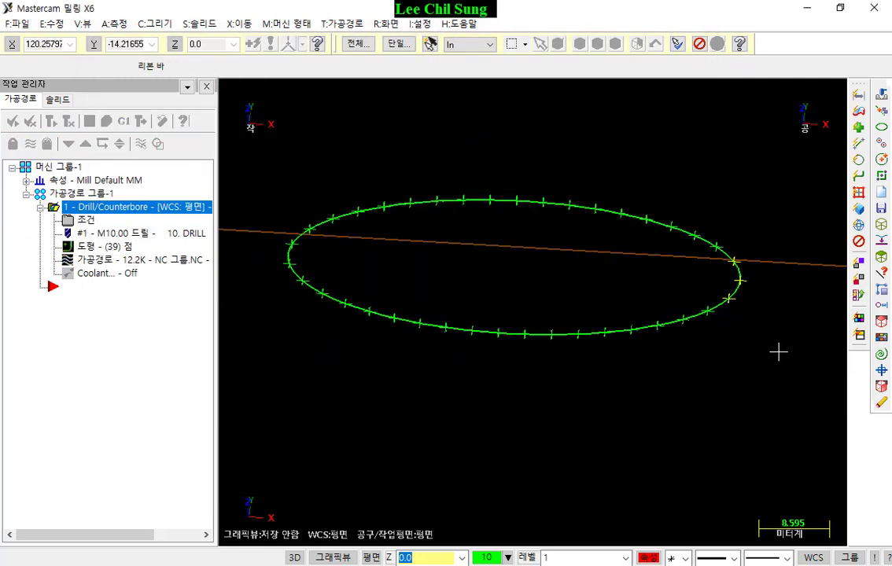
pyautogui.scroll(3, 631, 359)
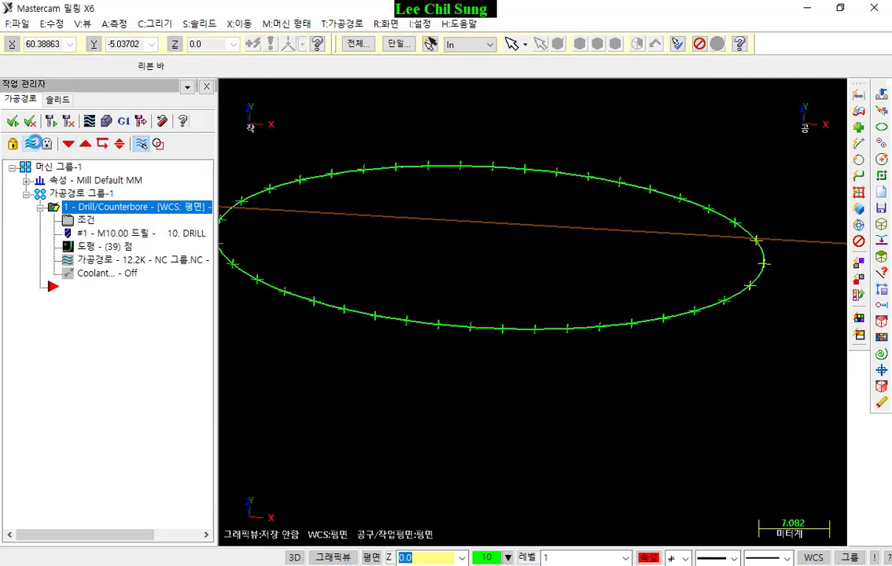
# Turn on the display of the drill toolpath running through the points around the ellipse.
pyautogui.scroll(-1, 512, 353)
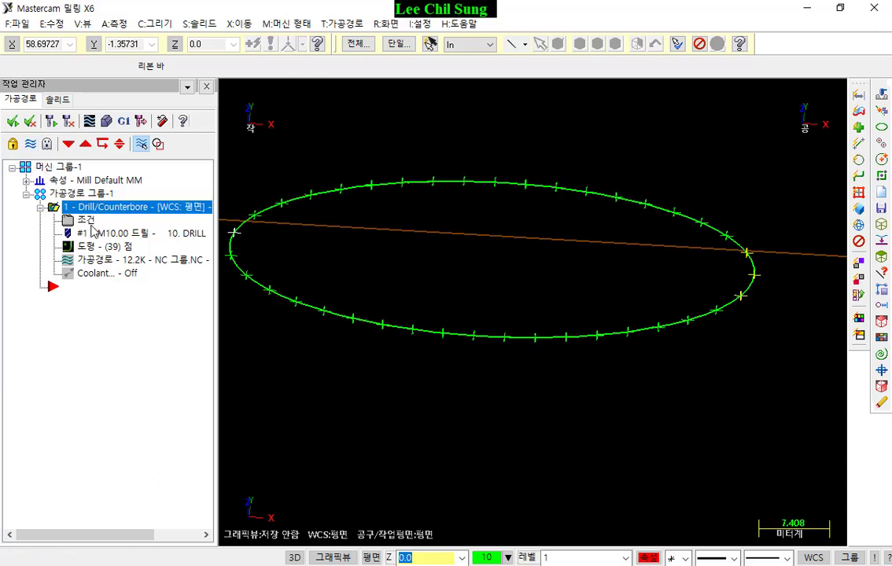
pyautogui.click(31, 145)
pyautogui.scroll(-3, 691, 460)
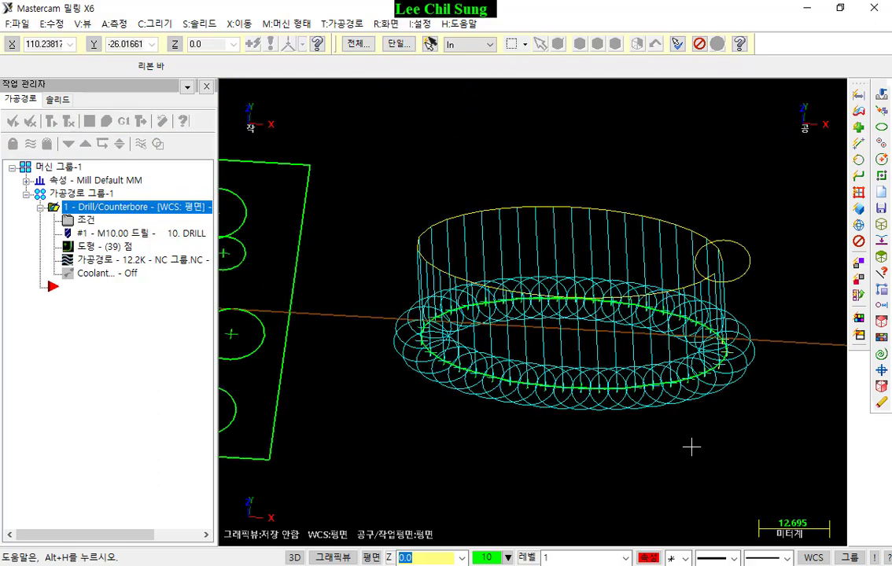
pyautogui.scroll(1, 691, 440)
pyautogui.hotkey('alt', 't')
pyautogui.hotkey('alt', 't')
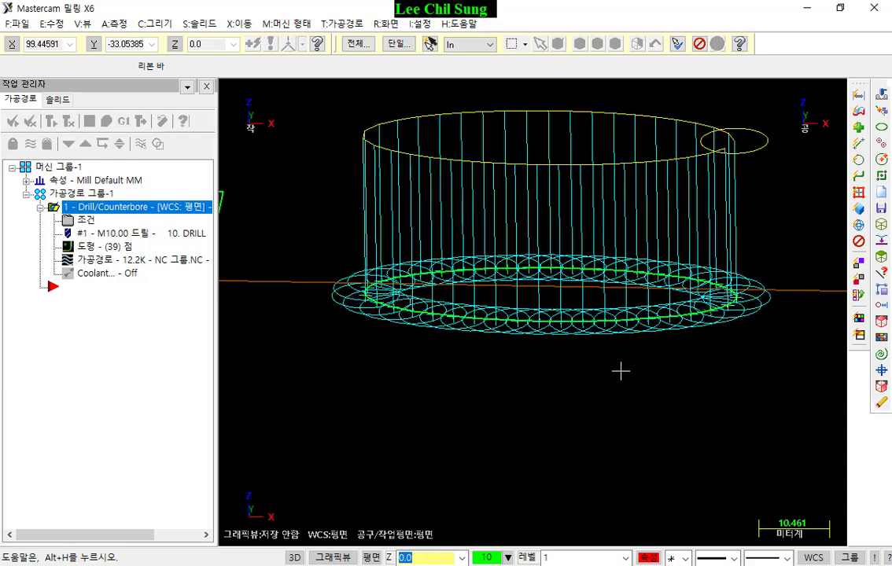
# Examine the ellipse's drill toolpath from several angles, above and below, finishing in the isometric view.
pyautogui.scroll(2, 744, 215)
pyautogui.moveTo(750, 244); pyautogui.dragTo(741, 277, button='middle')
pyautogui.scroll(-2, 757, 241)
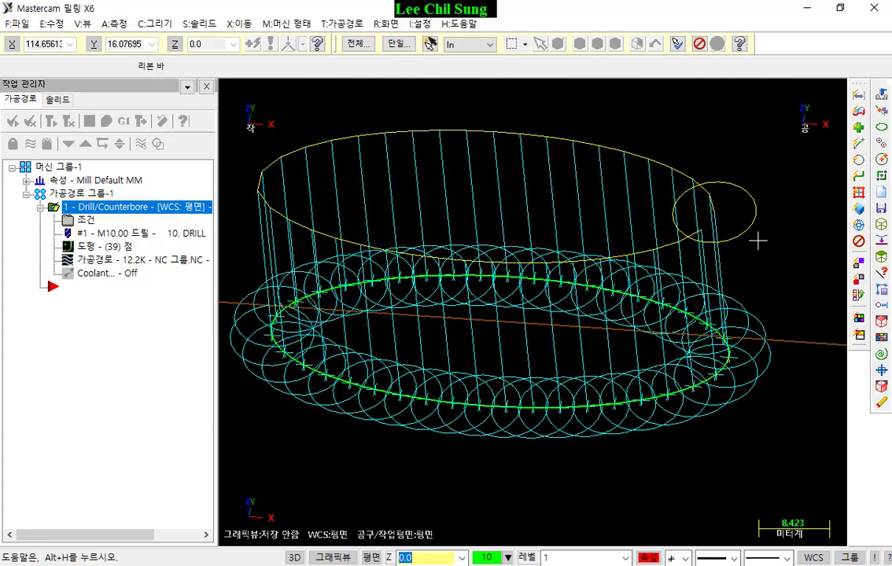
pyautogui.moveTo(757, 243); pyautogui.dragTo(746, 306, button='middle')
pyautogui.scroll(-1, 693, 244)
pyautogui.scroll(2, 662, 318)
pyautogui.scroll(-2, 671, 284)
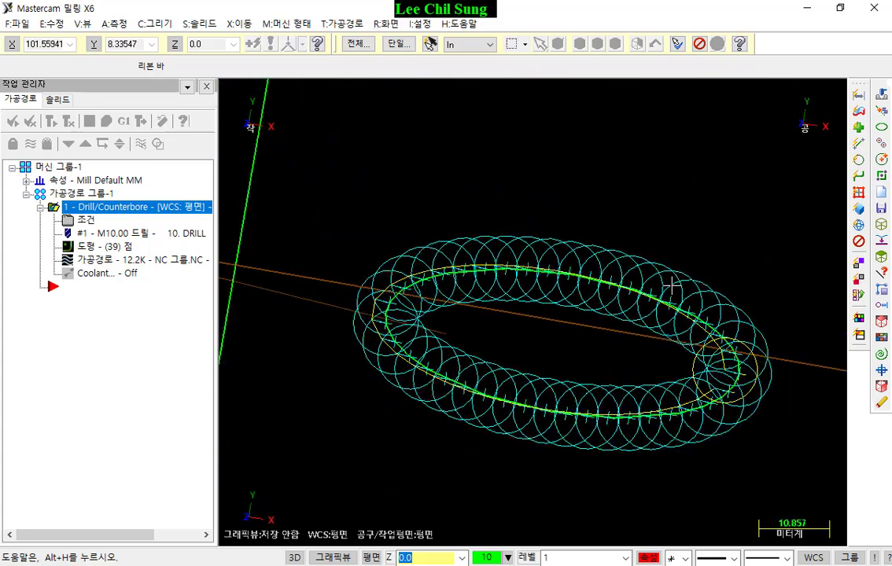
pyautogui.moveTo(668, 317); pyautogui.dragTo(674, 256, button='middle')
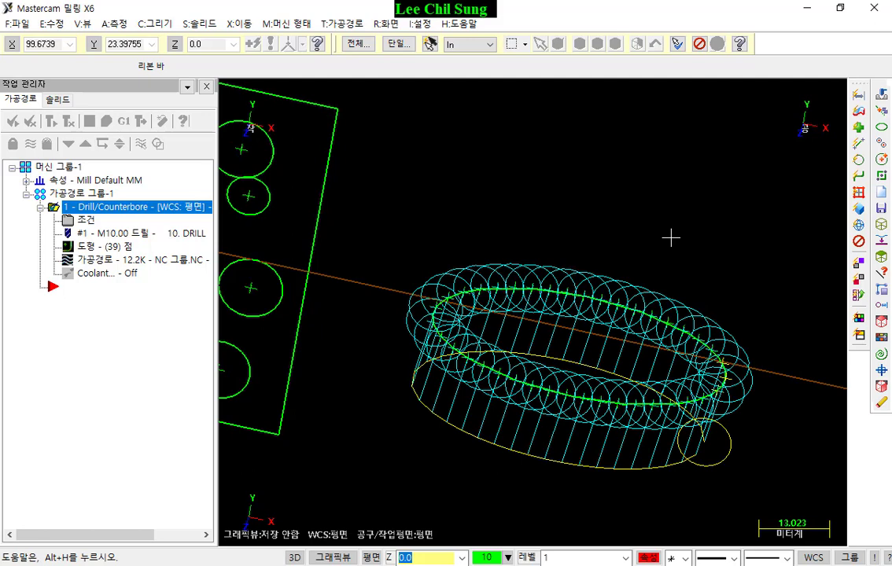
pyautogui.scroll(-3, 671, 237)
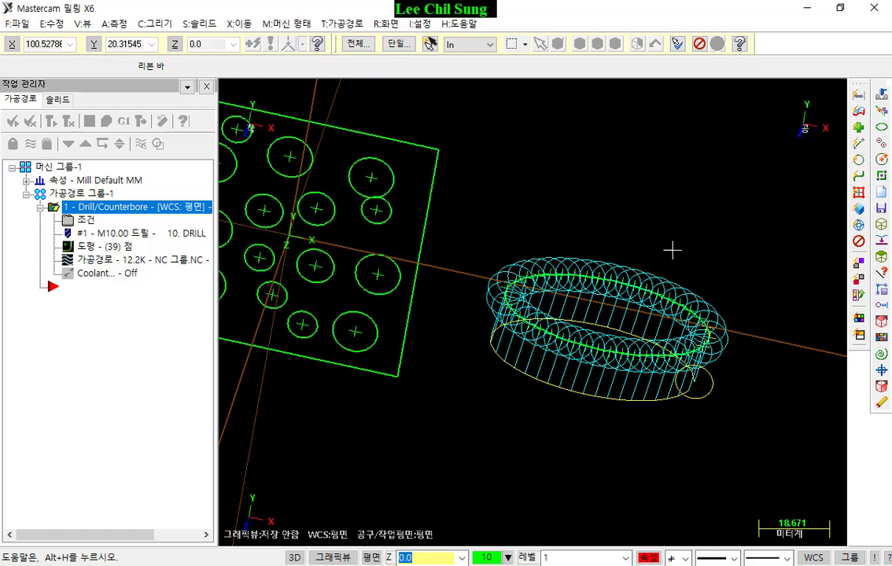
pyautogui.hotkey('alt', '7')
pyautogui.scroll(4, 428, 393)
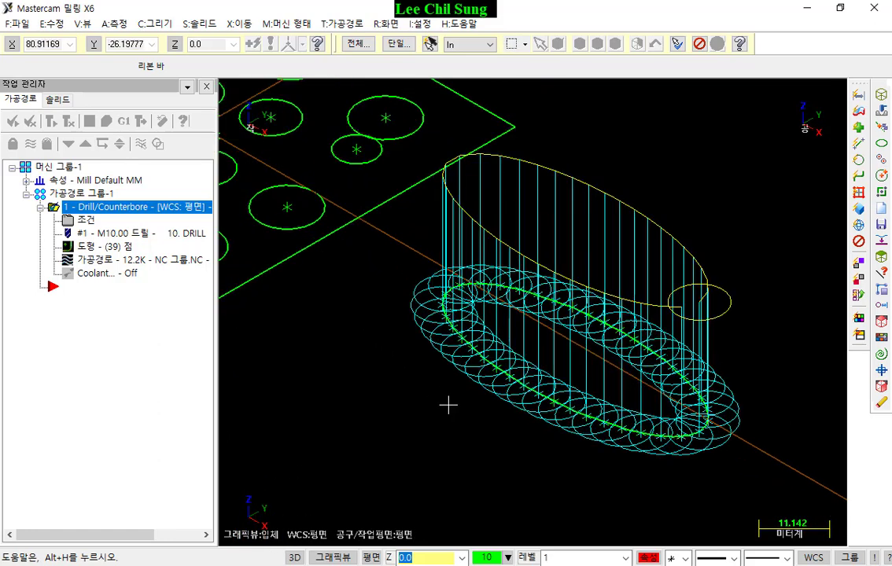